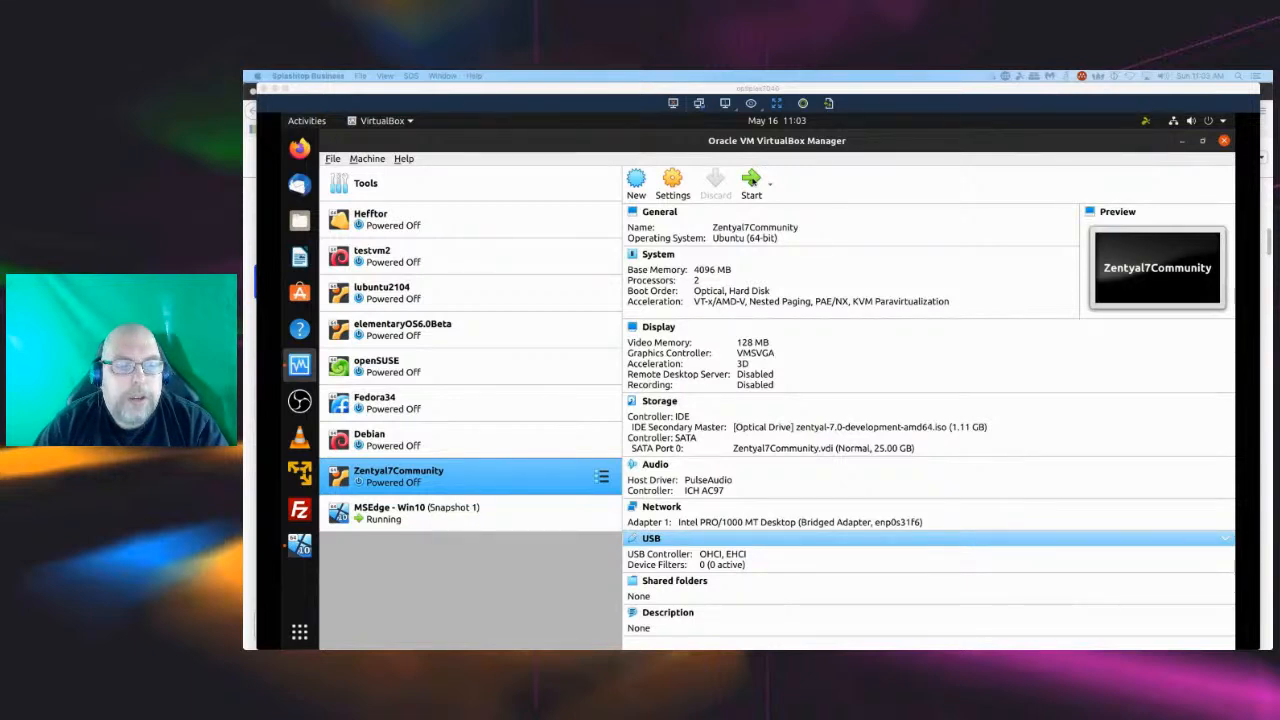
Start the Zentyal7Community virtual machine and maximize its console window.
{"action": "left_click", "coordinate": [752, 180]}
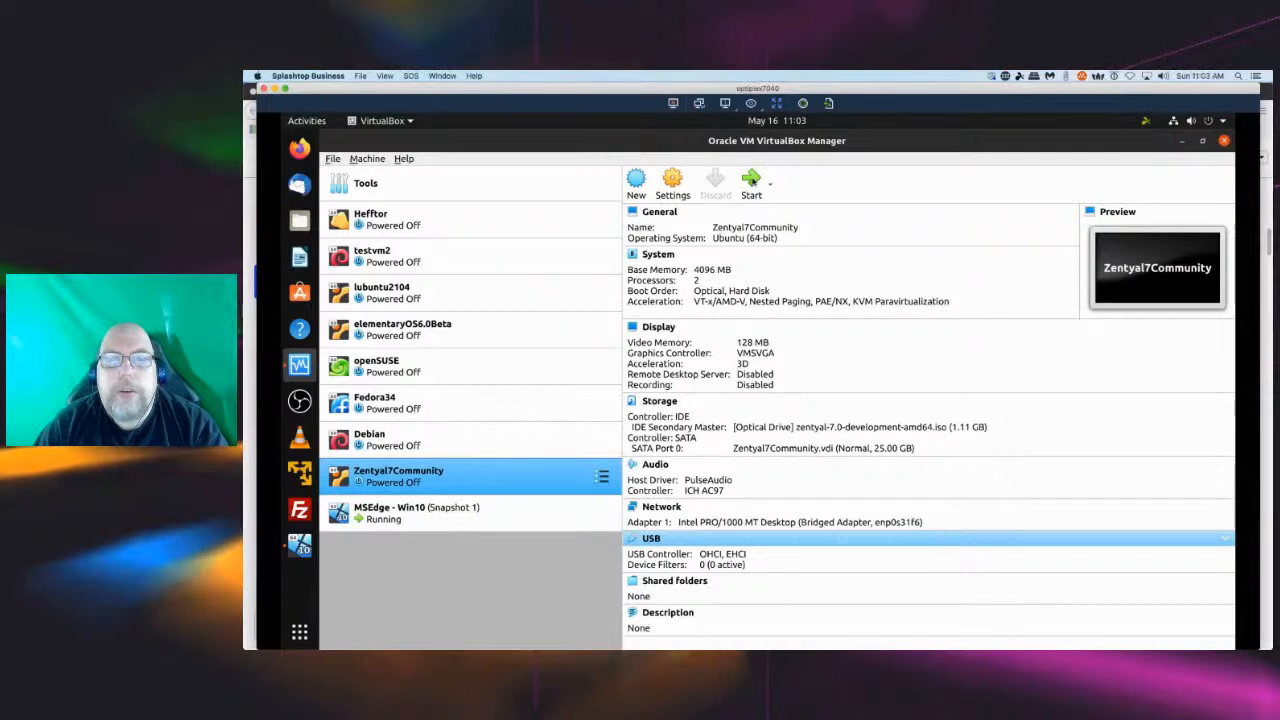
{"action": "left_click", "coordinate": [752, 180]}
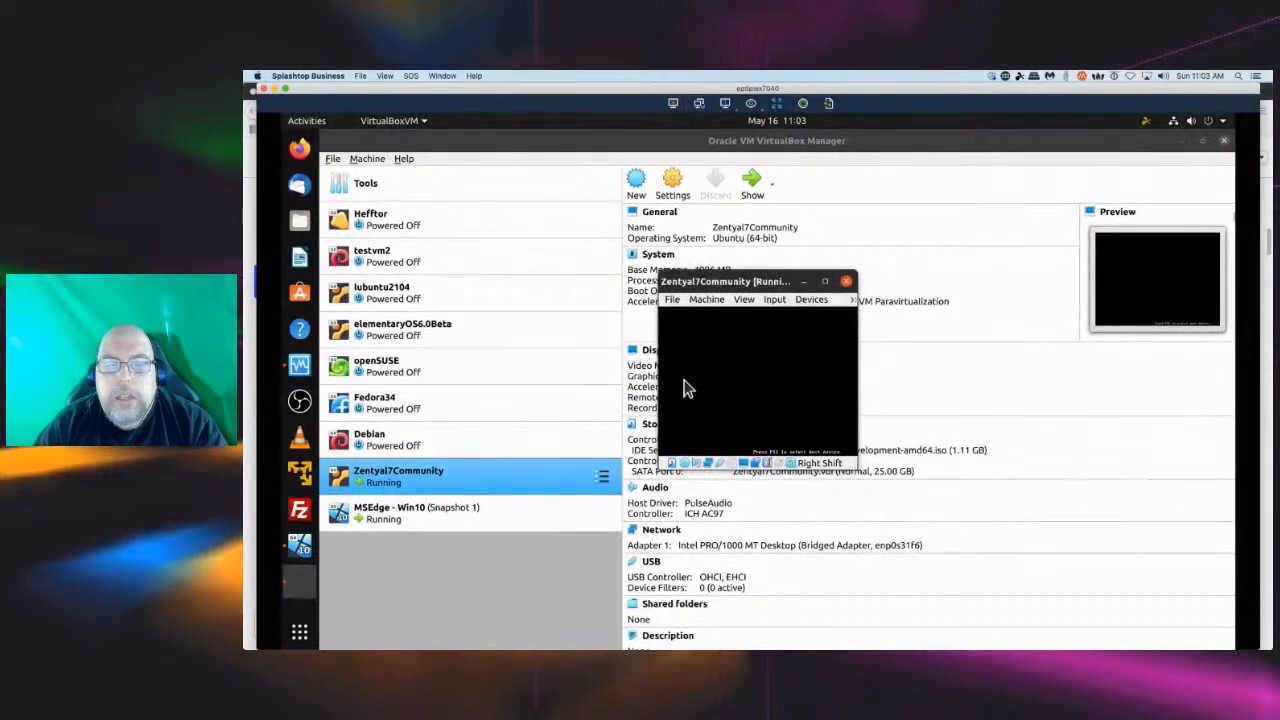
{"action": "left_click", "coordinate": [825, 283]}
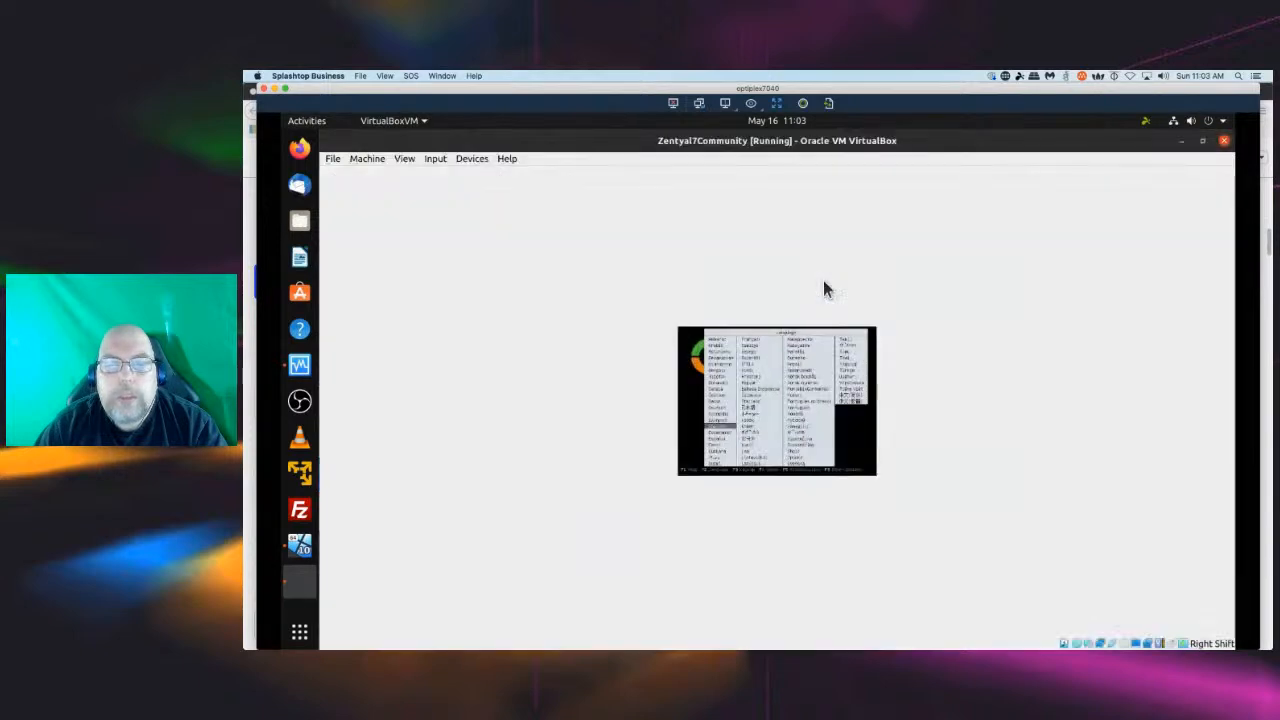
Switch the virtual machine window to full-screen mode.
{"action": "left_click", "coordinate": [410, 160]}
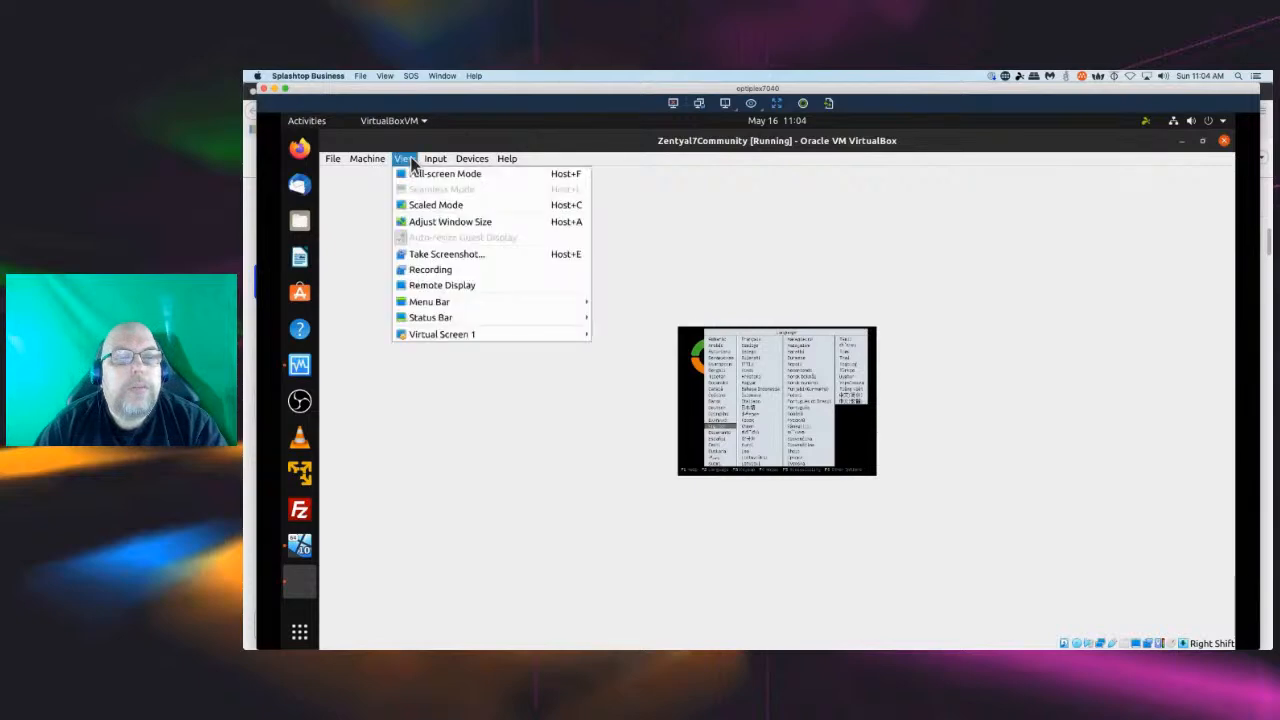
{"action": "left_click", "coordinate": [416, 175]}
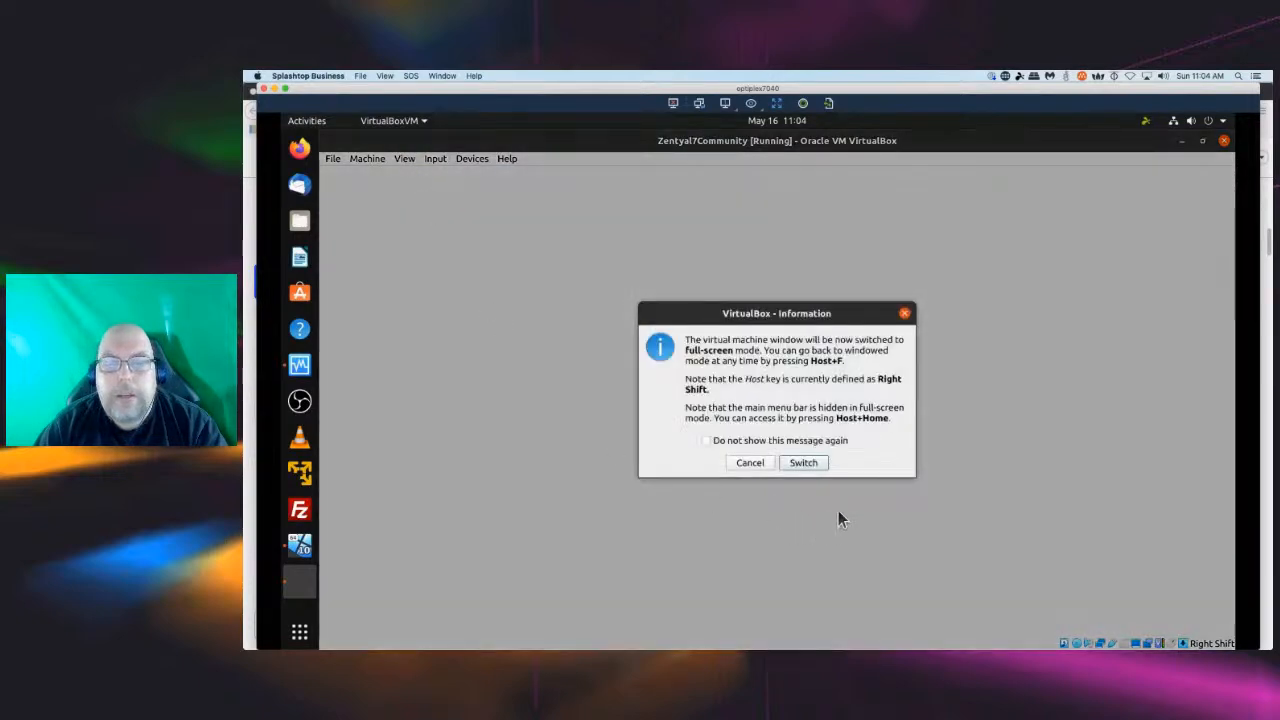
{"action": "left_click", "coordinate": [804, 462]}
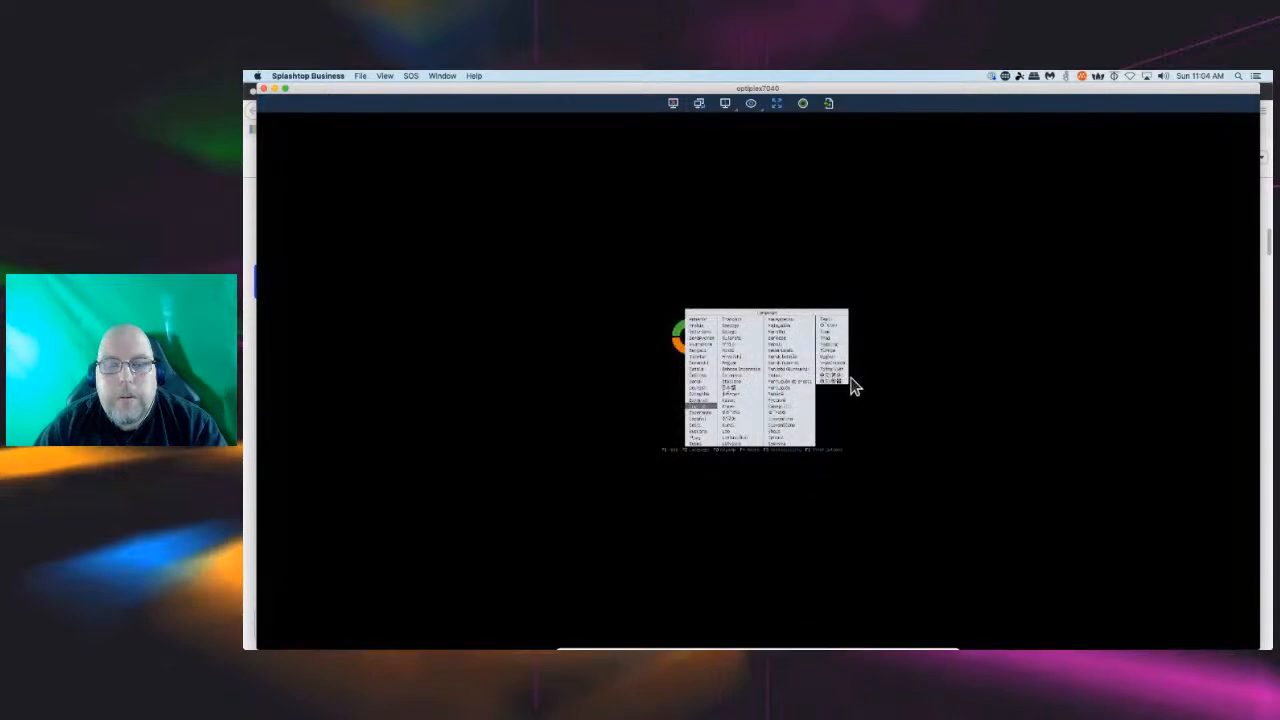
Accept the boot screen's default language and switch the VM display to scaled mode.
{"action": "key", "text": "Return"}
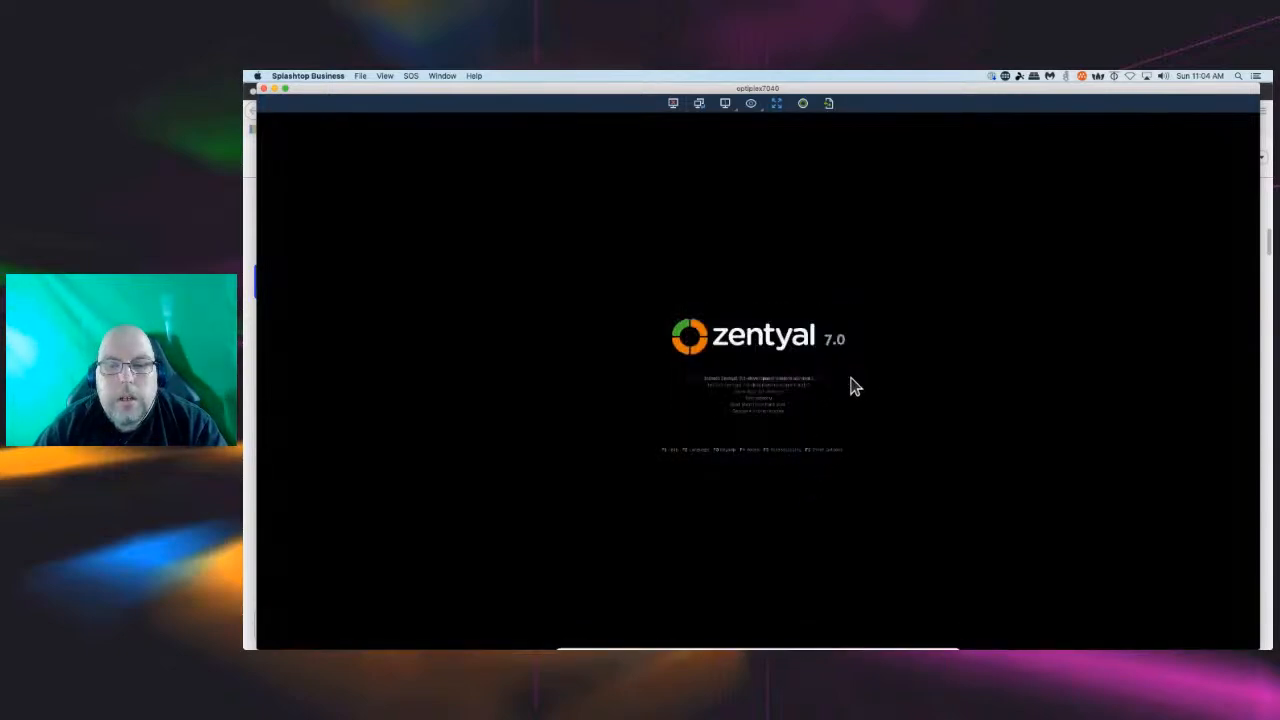
{"action": "mouse_move", "coordinate": [688, 646]}
{"action": "left_click", "coordinate": [670, 643]}
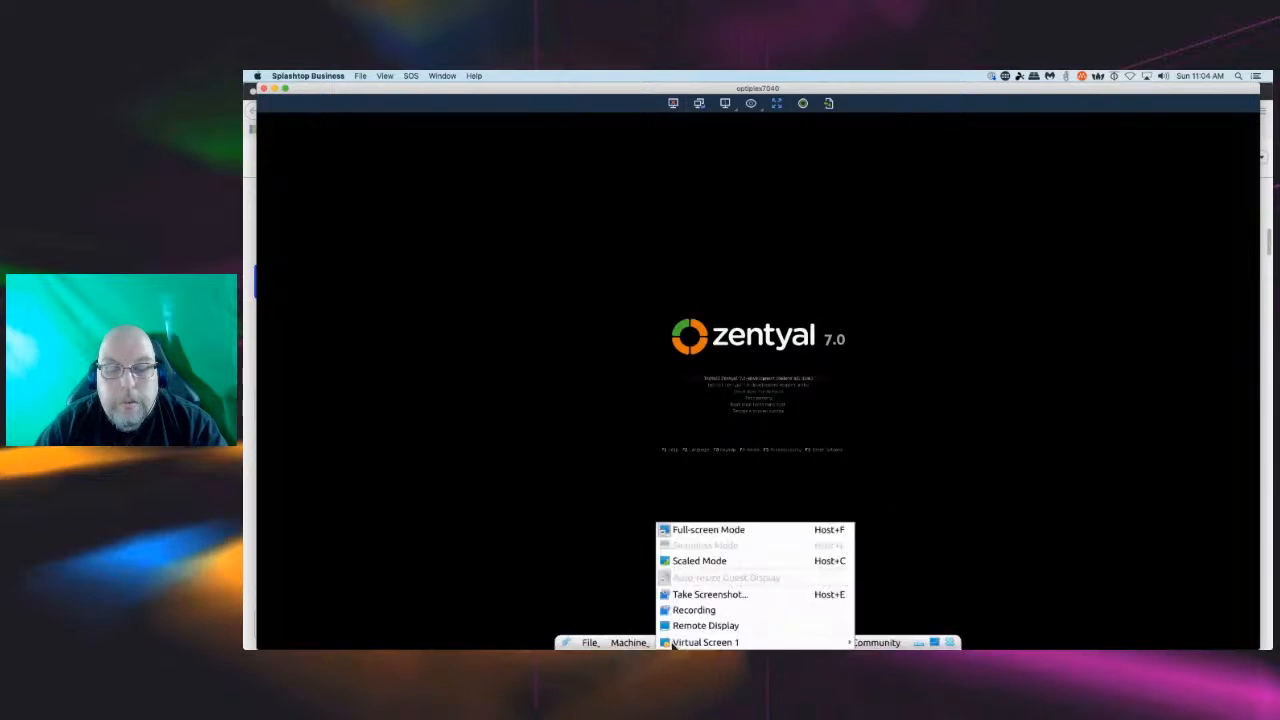
{"action": "left_click", "coordinate": [694, 562]}
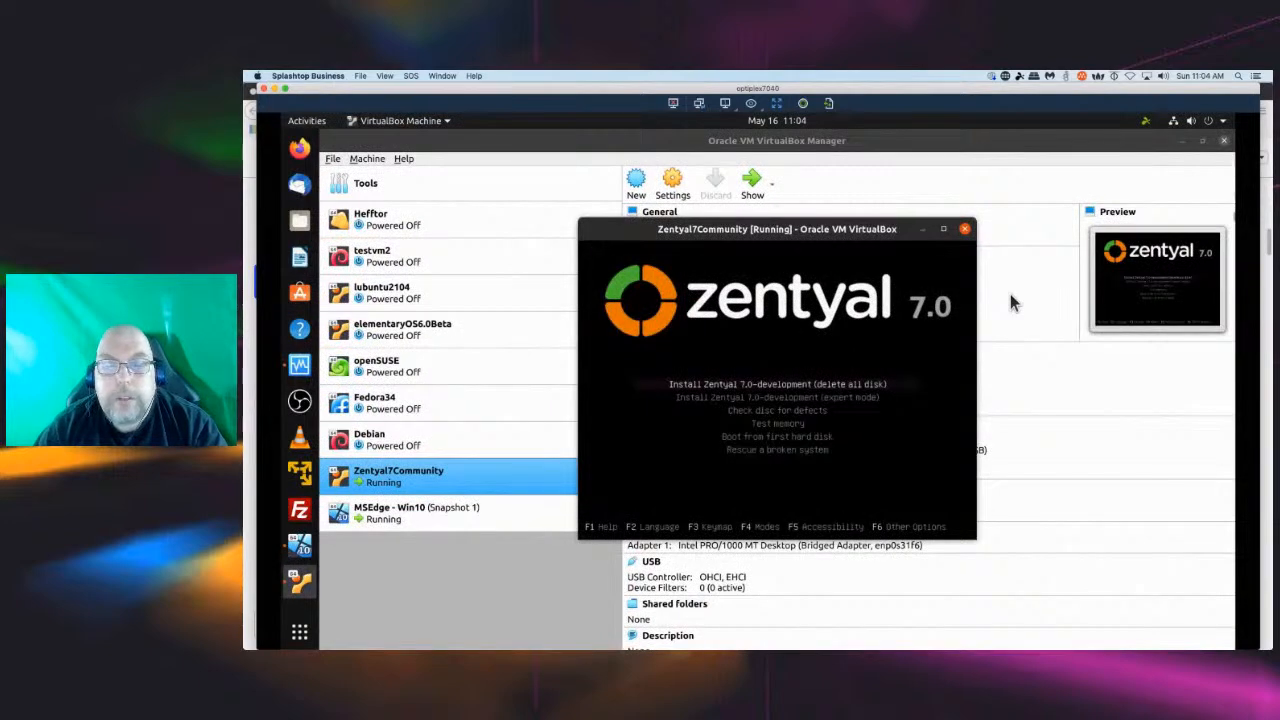
Start the Install Zentyal 7.0-development (delete all disk) option from the boot menu.
{"action": "key", "text": "Down"}
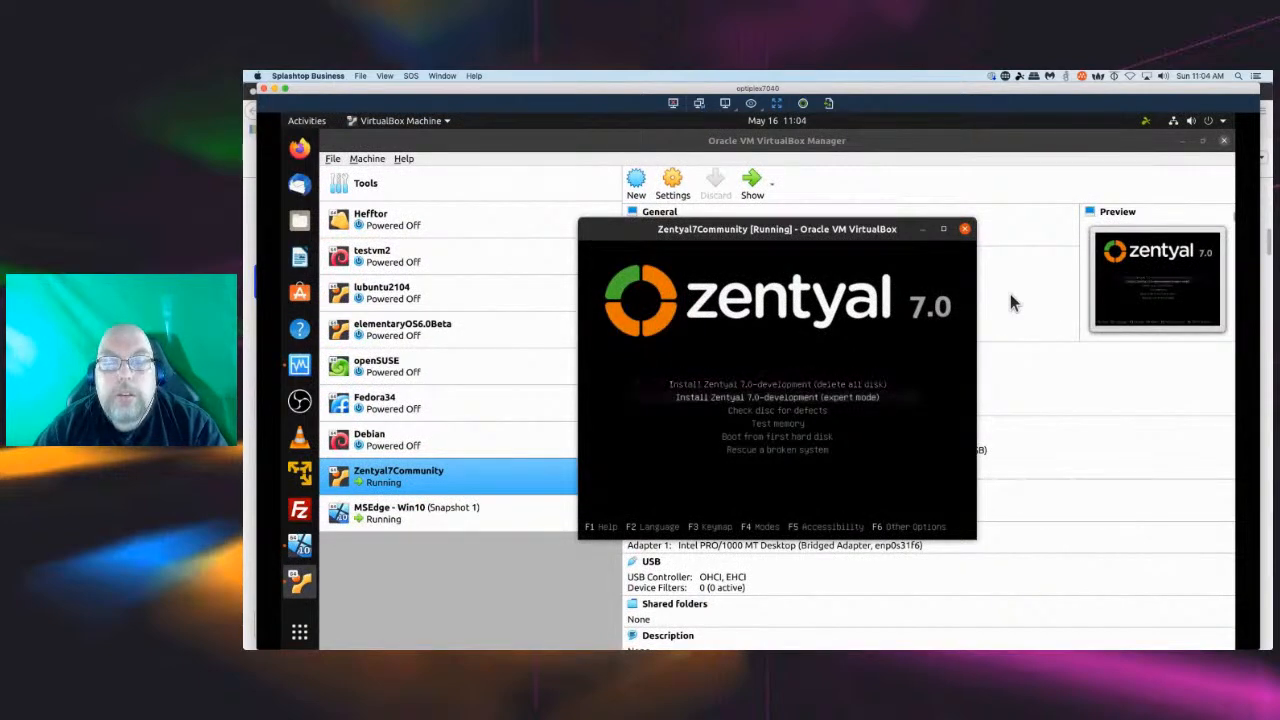
{"action": "key", "text": "Up"}
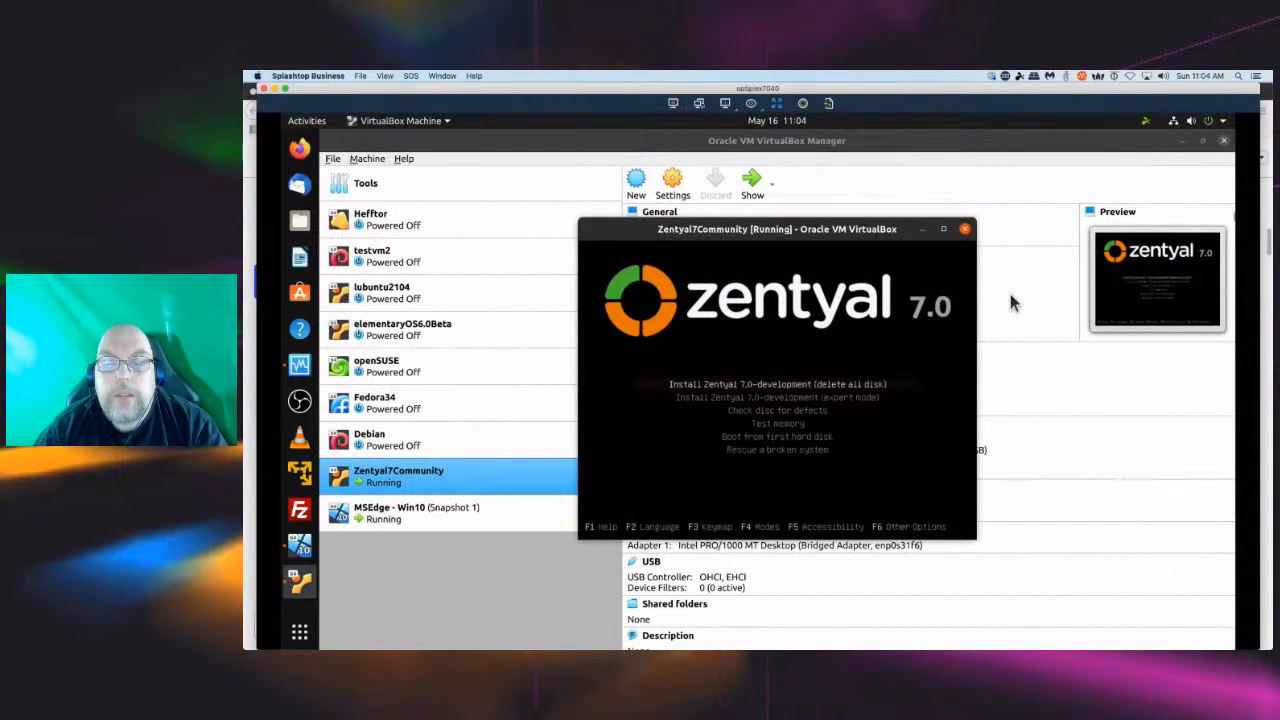
{"action": "key", "text": "Return"}
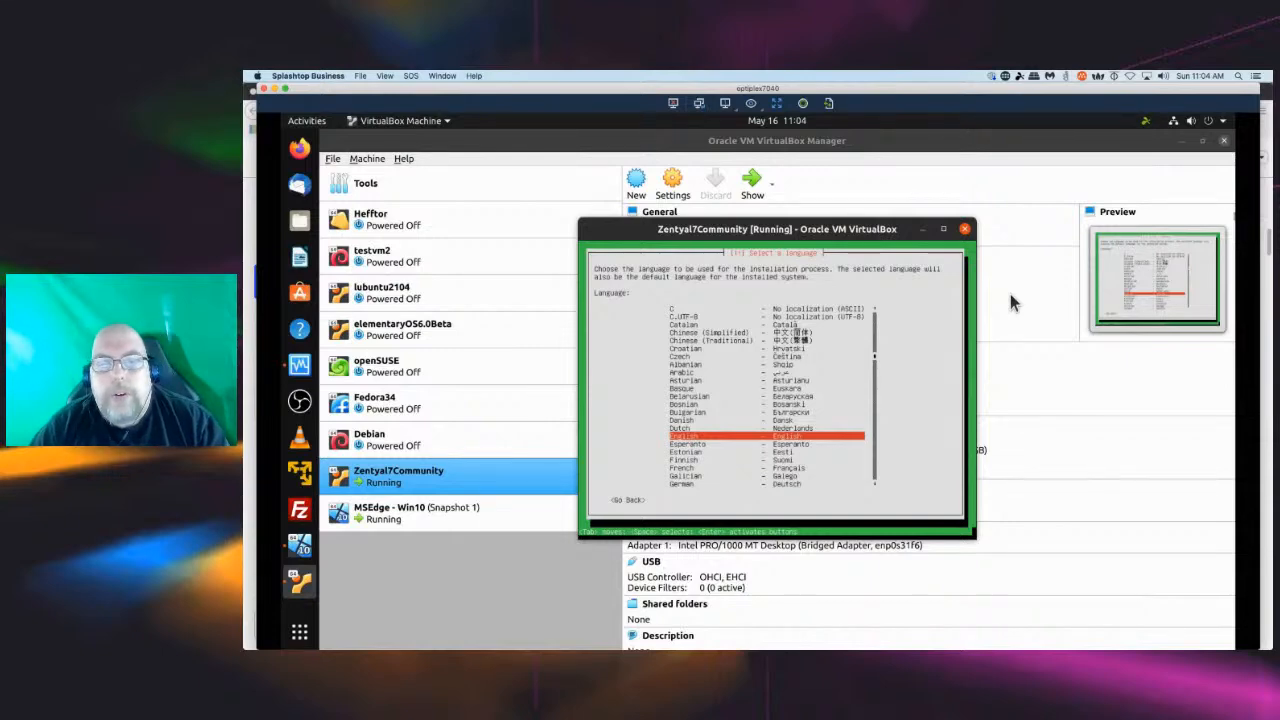
Accept English as the installation language and English (US) as the keyboard country and layout.
{"action": "key", "text": "Return"}
{"action": "key", "text": "Return"}
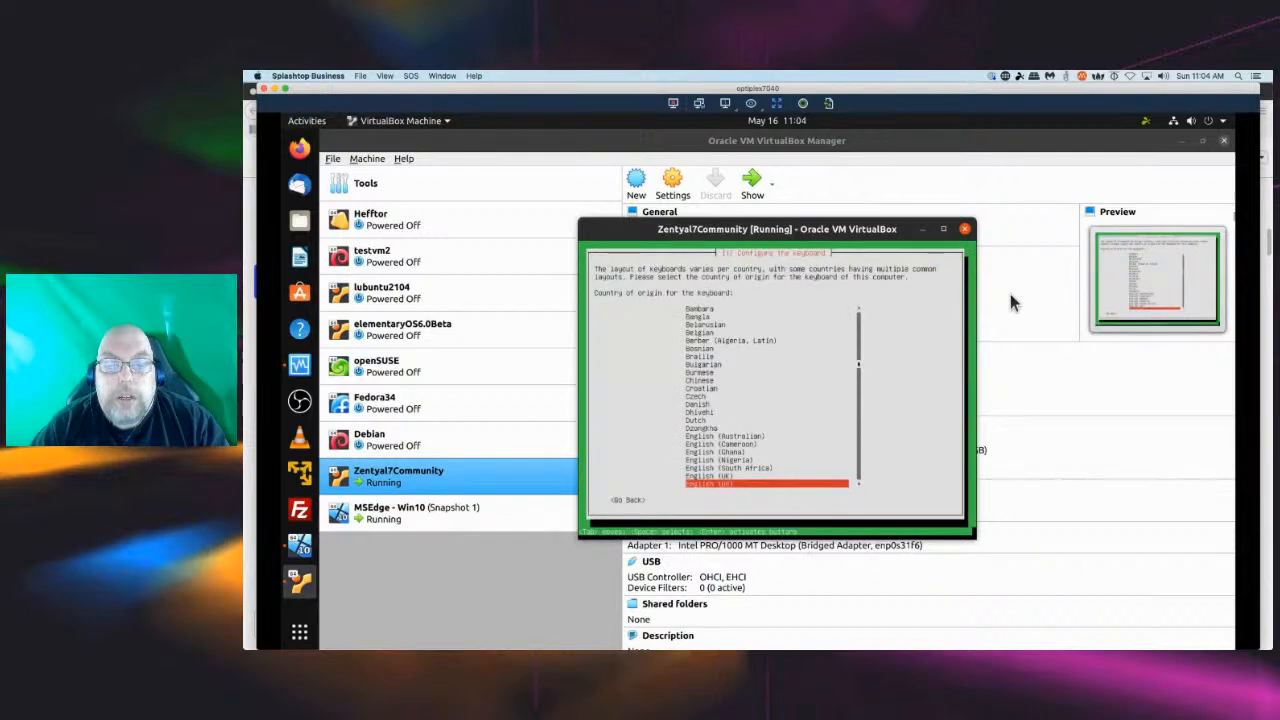
{"action": "key", "text": "Return"}
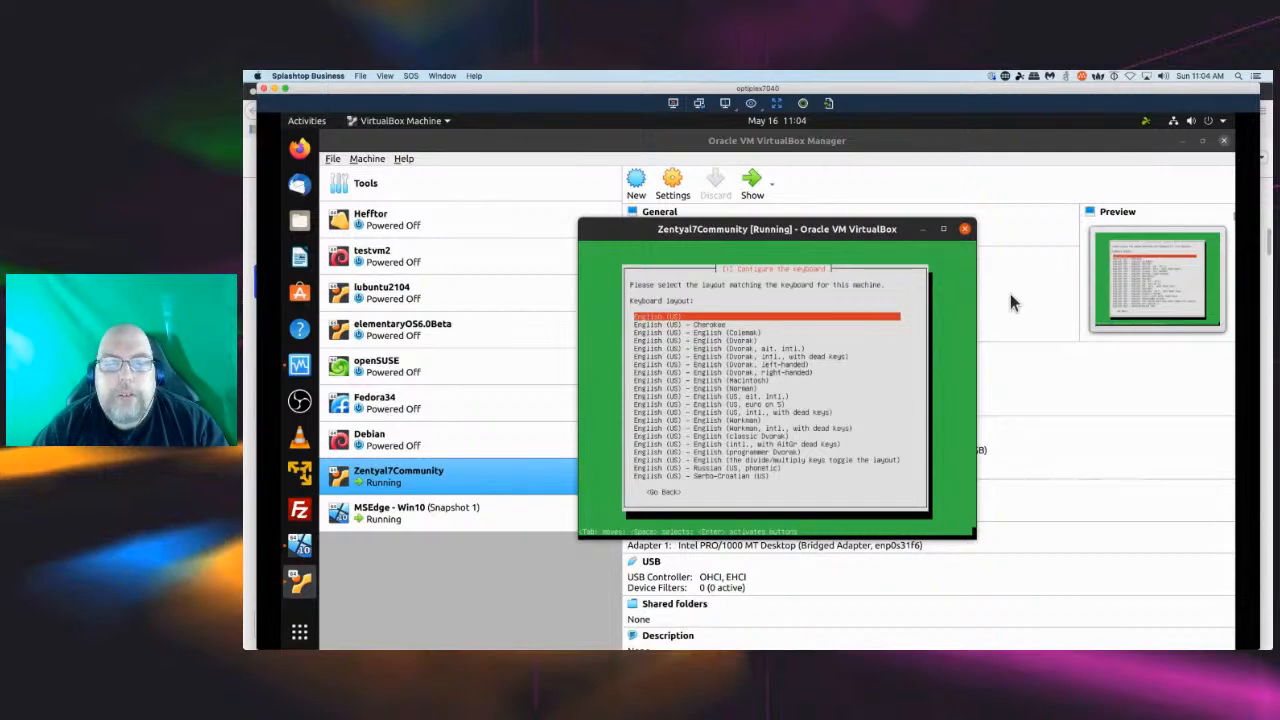
{"action": "key", "text": "Return"}
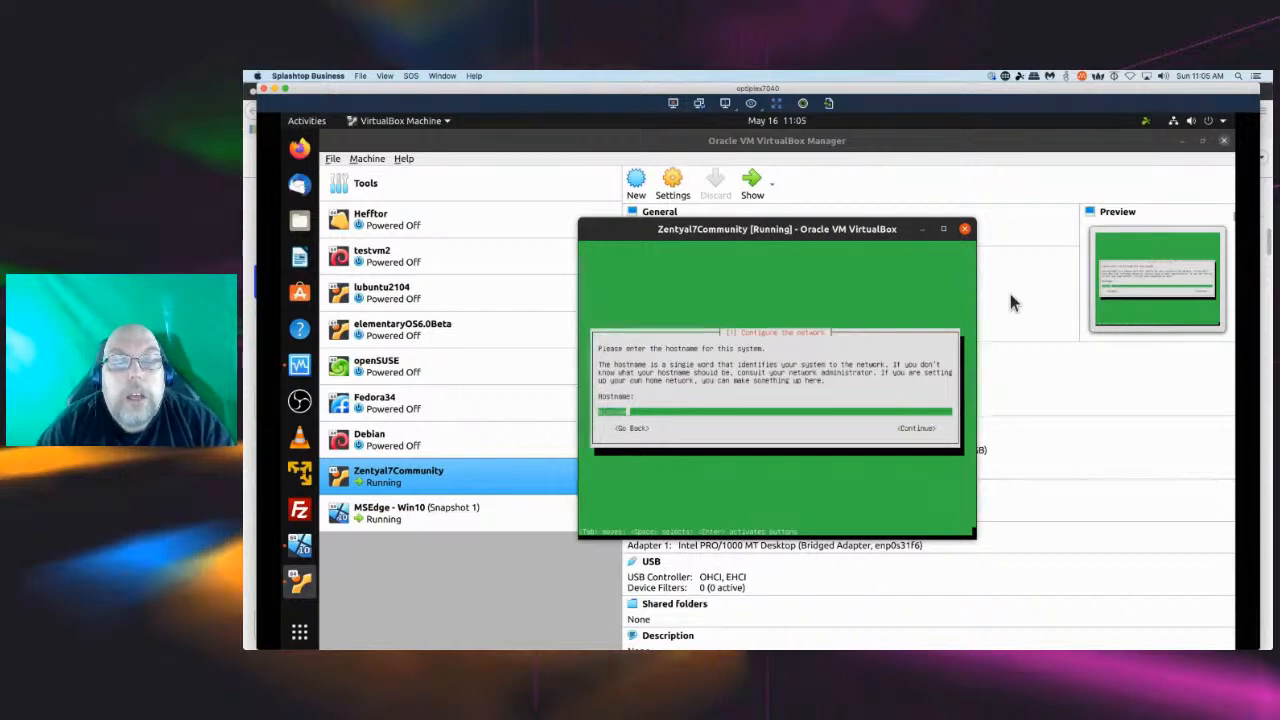
{"action": "key", "text": "BackSpace"}
{"action": "key", "text": "BackSpace"}
{"action": "key", "text": "BackSpace"}
{"action": "key", "text": "BackSpace"}
{"action": "key", "text": "BackSpace"}
{"action": "key", "text": "BackSpace"}
{"action": "key", "text": "BackSpace"}
{"action": "type", "text": "zentyal"}
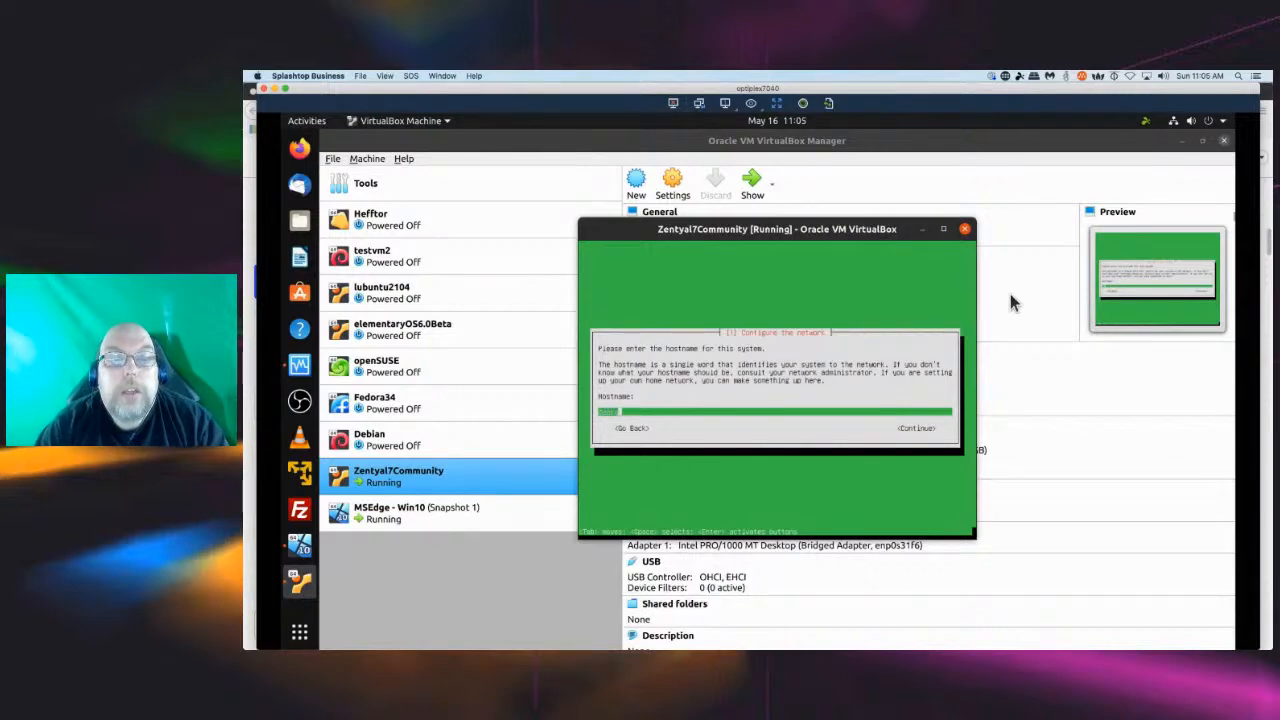
{"action": "type", "text": "7communityvm"}
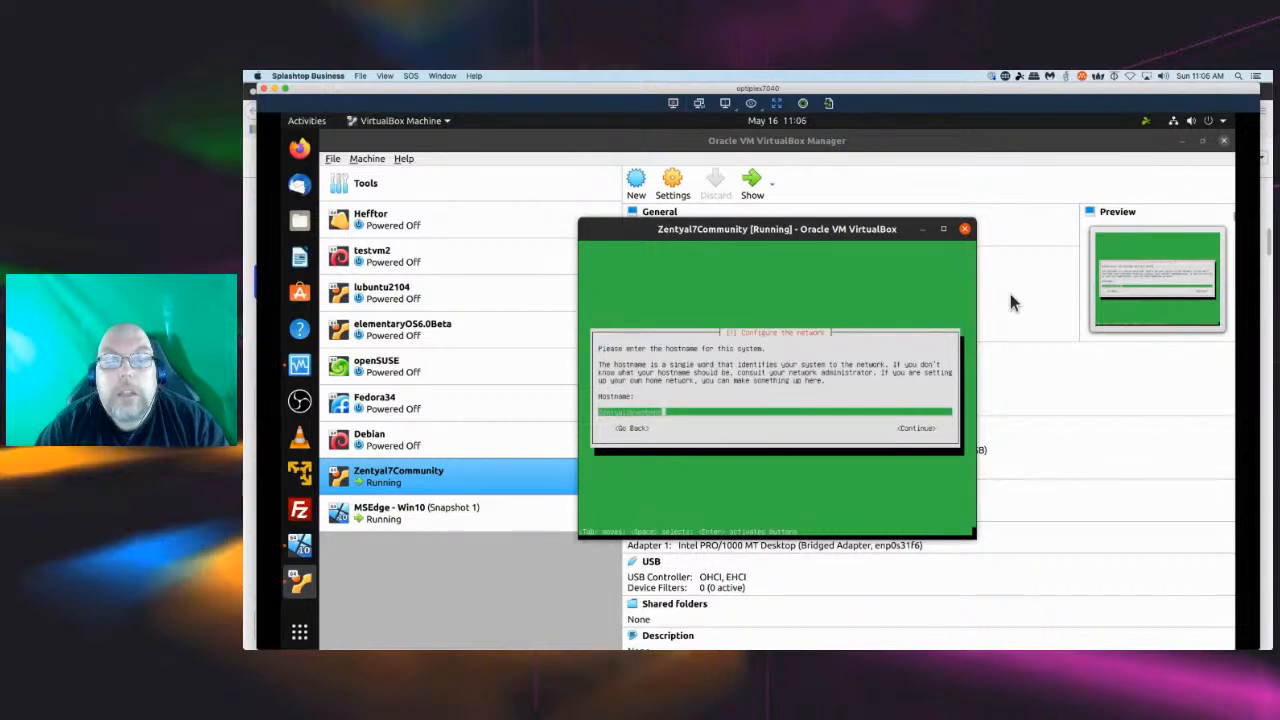
{"action": "type", "text": "cal"}
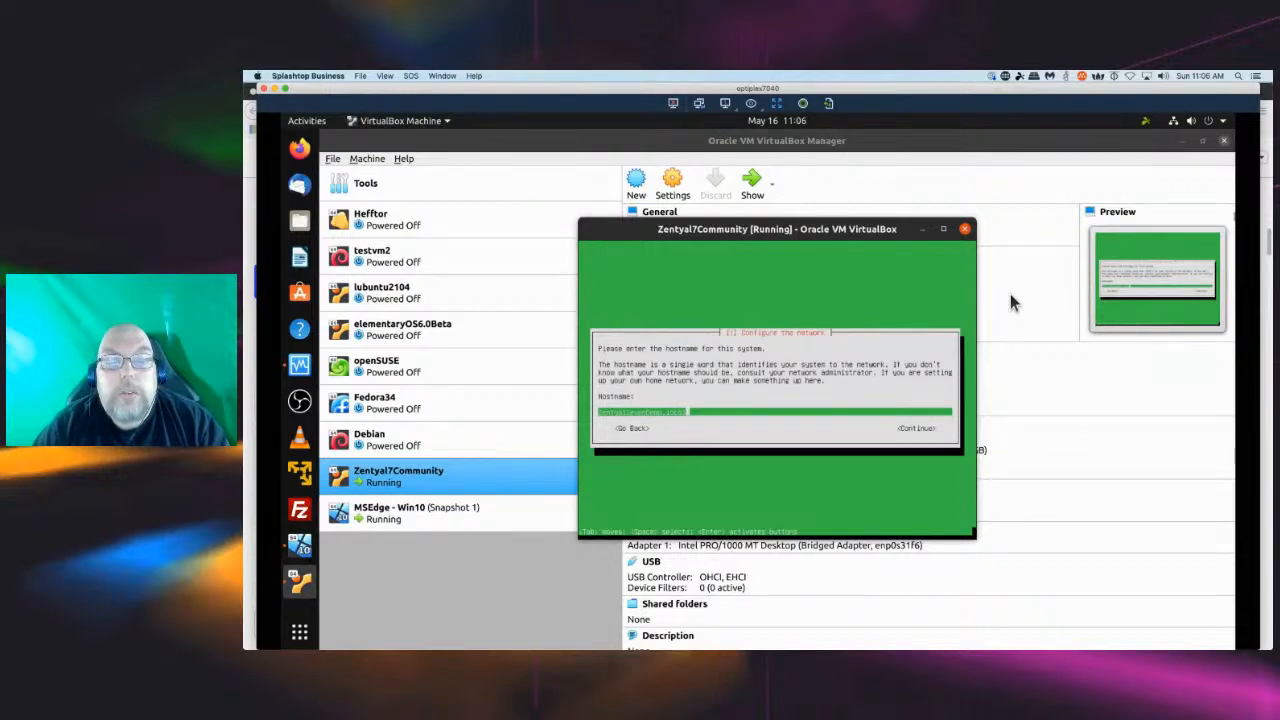
{"action": "key", "text": "BackSpace"}
{"action": "key", "text": "BackSpace"}
{"action": "key", "text": "BackSpace"}
{"action": "key", "text": "BackSpace"}
{"action": "key", "text": "BackSpace"}
{"action": "key", "text": "BackSpace"}
{"action": "key", "text": "BackSpace"}
{"action": "key", "text": "BackSpace"}
{"action": "key", "text": "BackSpace"}
{"action": "key", "text": "BackSpace"}
{"action": "key", "text": "BackSpace"}
{"action": "key", "text": "BackSpace"}
{"action": "key", "text": "BackSpace"}
{"action": "key", "text": "BackSpace"}
{"action": "key", "text": "BackSpace"}
{"action": "key", "text": "BackSpace"}
{"action": "key", "text": "BackSpace"}
{"action": "key", "text": "BackSpace"}
{"action": "key", "text": "BackSpace"}
{"action": "key", "text": "BackSpace"}
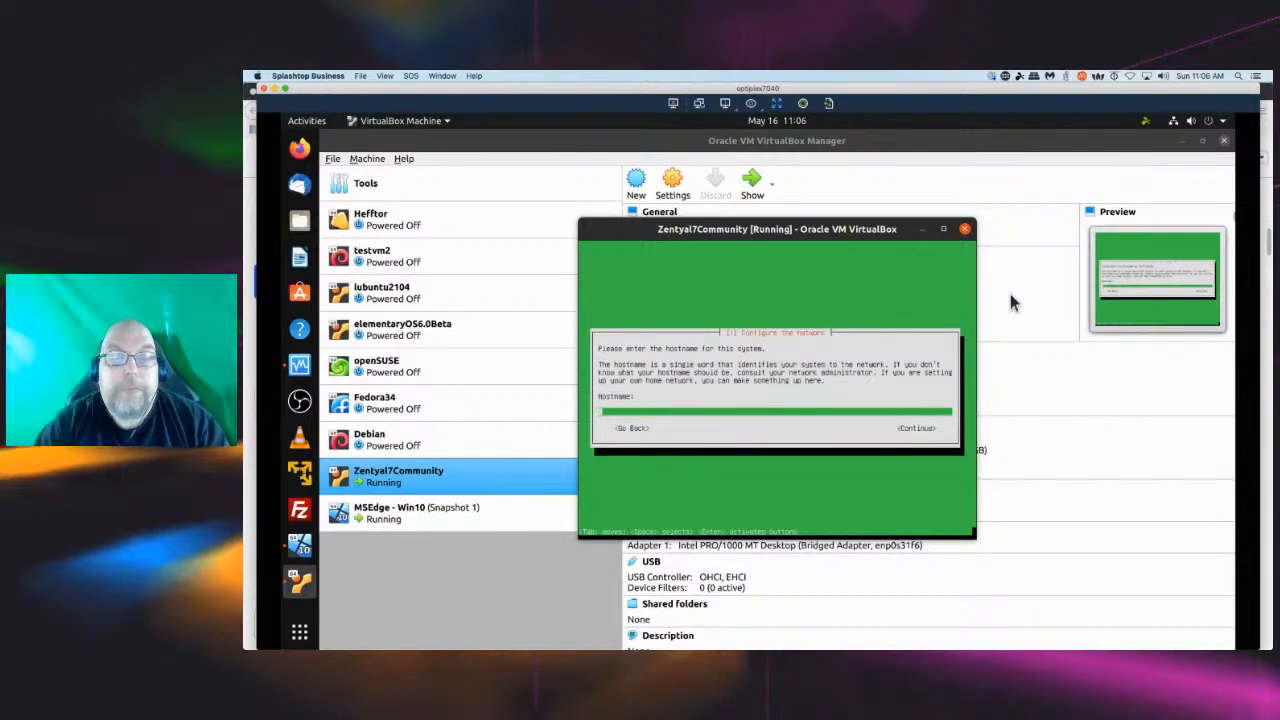
Set the system hostname to zentyal7community.local and continue.
{"action": "type", "text": "zenty"}
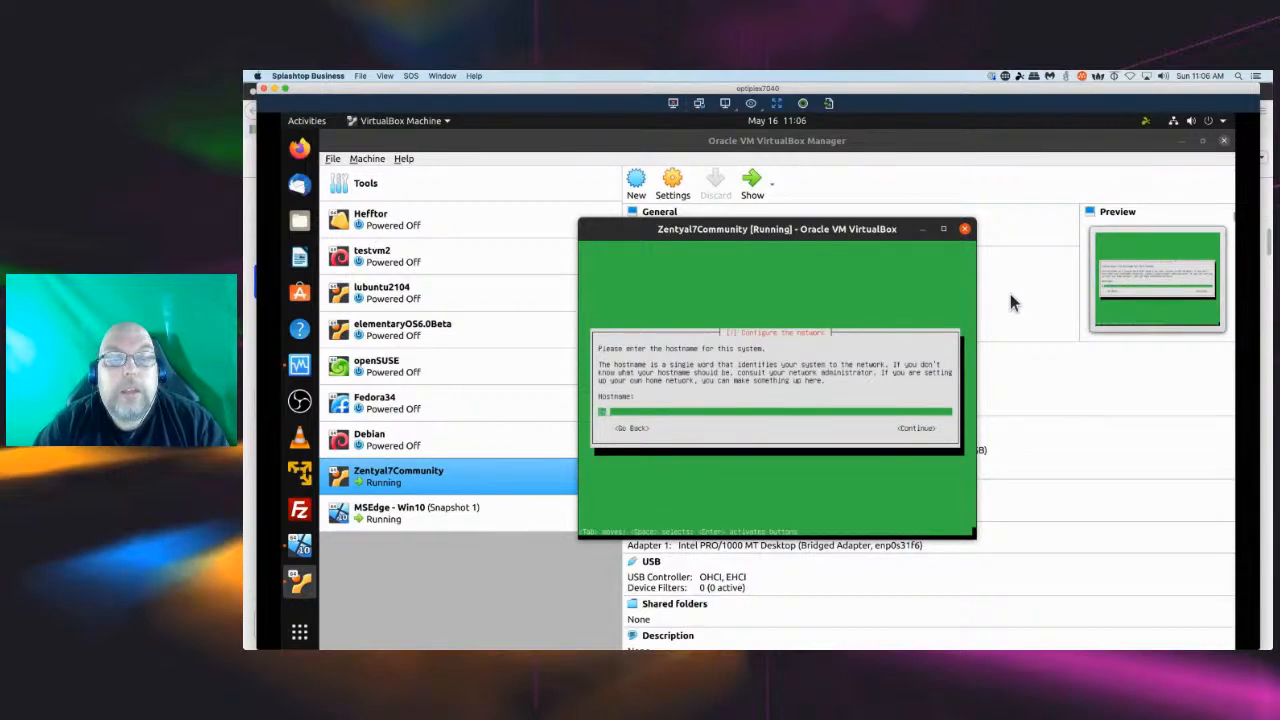
{"action": "type", "text": "al7"}
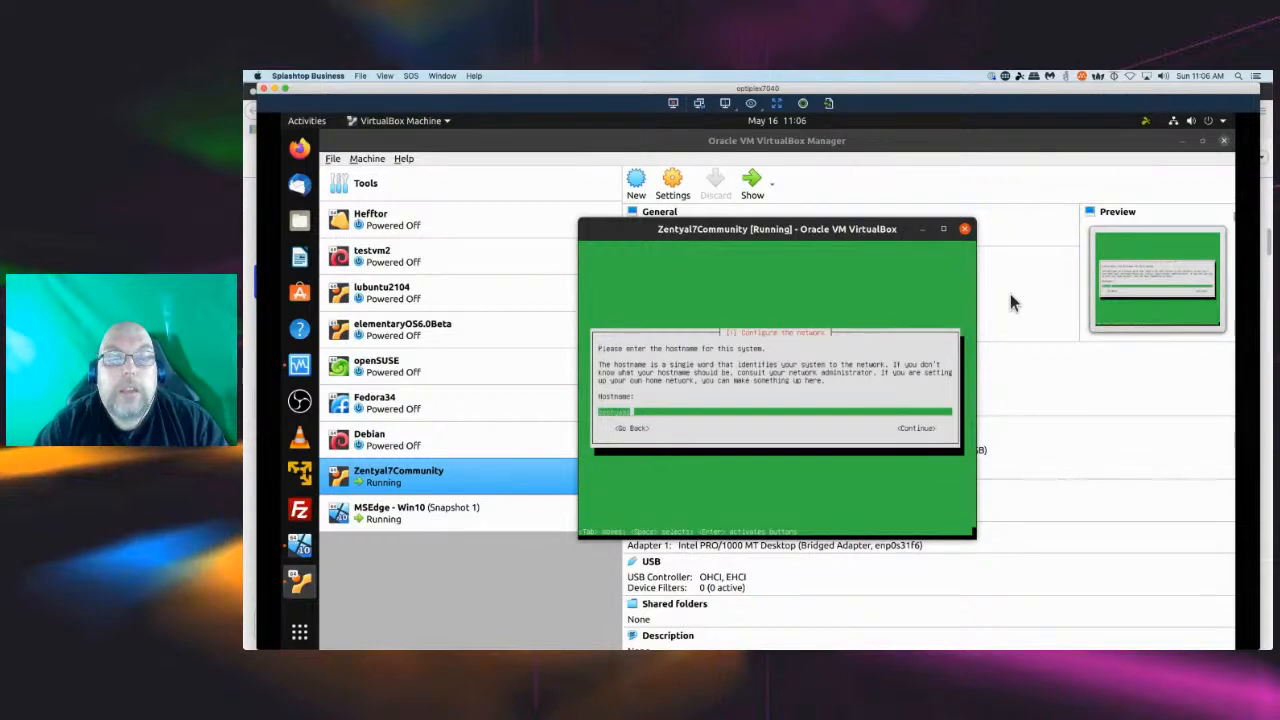
{"action": "type", "text": "community"}
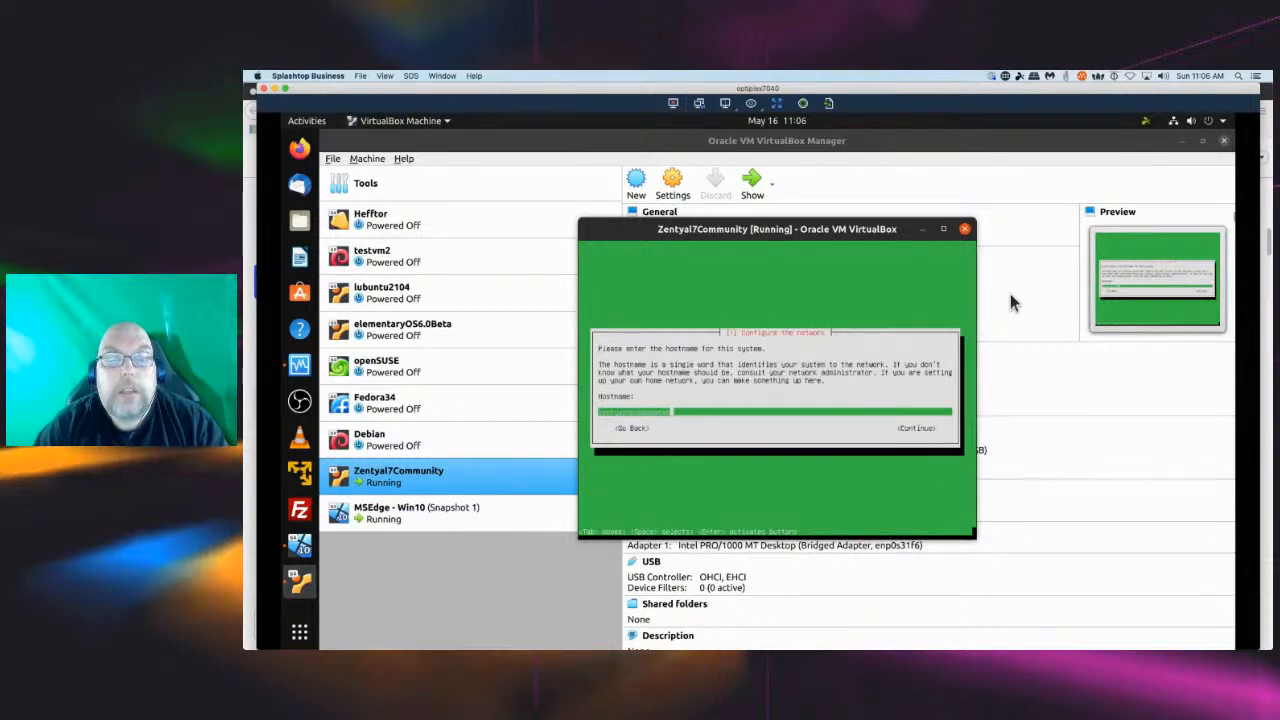
{"action": "type", "text": ".loca"}
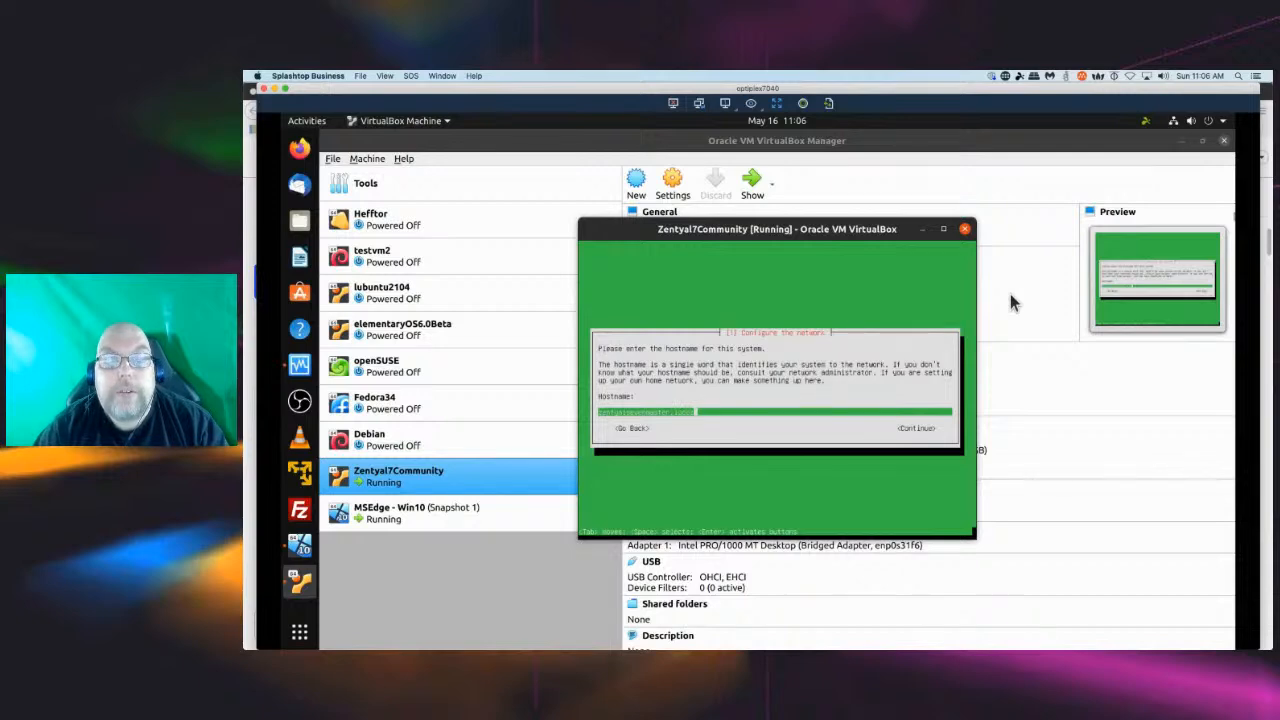
{"action": "key", "text": "Return"}
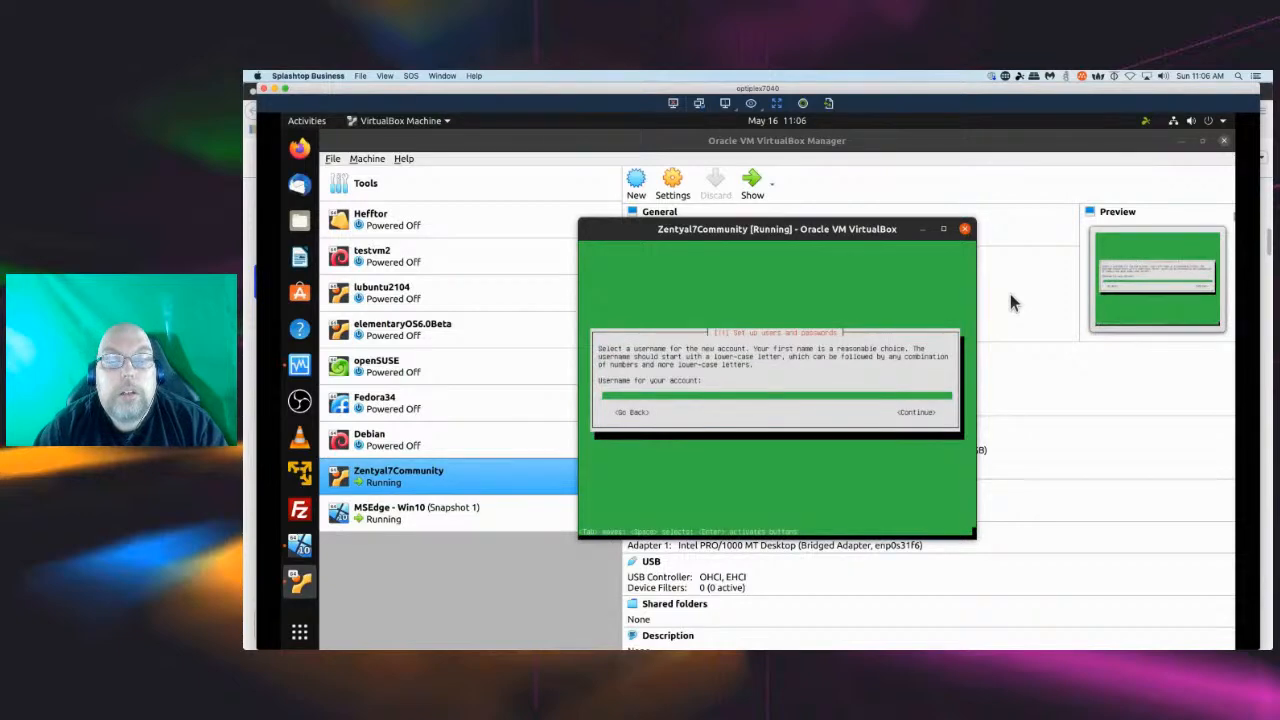
Create the new user account by entering its username, then entering and confirming its password.
{"action": "type", "text": "min"}
{"action": "key", "text": "Return"}
{"action": "type", "text": "password"}
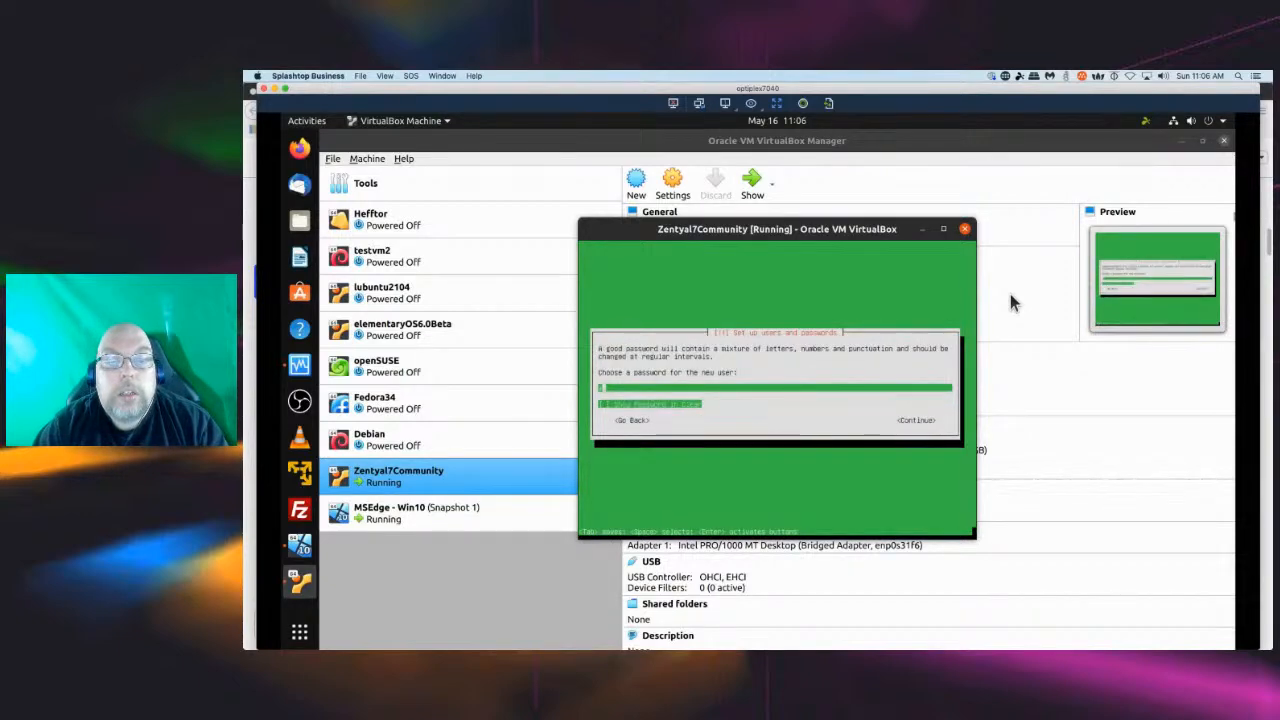
{"action": "type", "text": "12"}
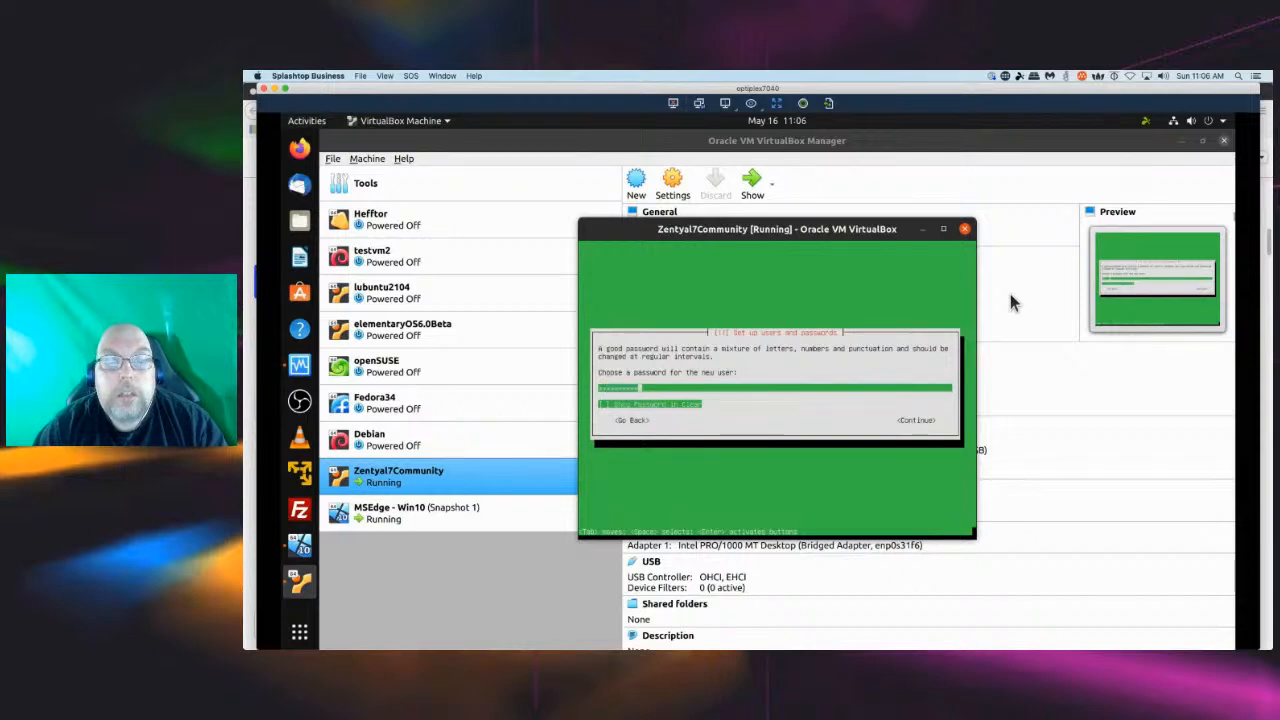
{"action": "key", "text": "Return"}
{"action": "type", "text": "passwo"}
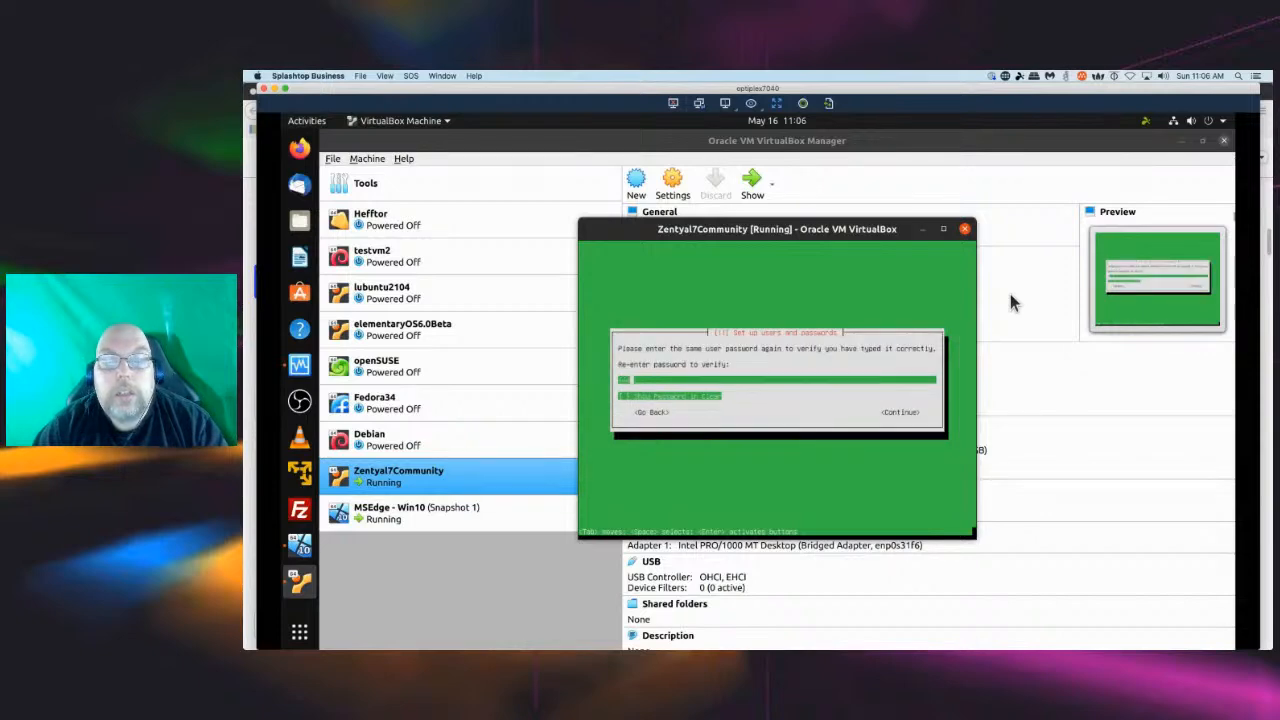
{"action": "type", "text": "rd12"}
{"action": "key", "text": "Return"}
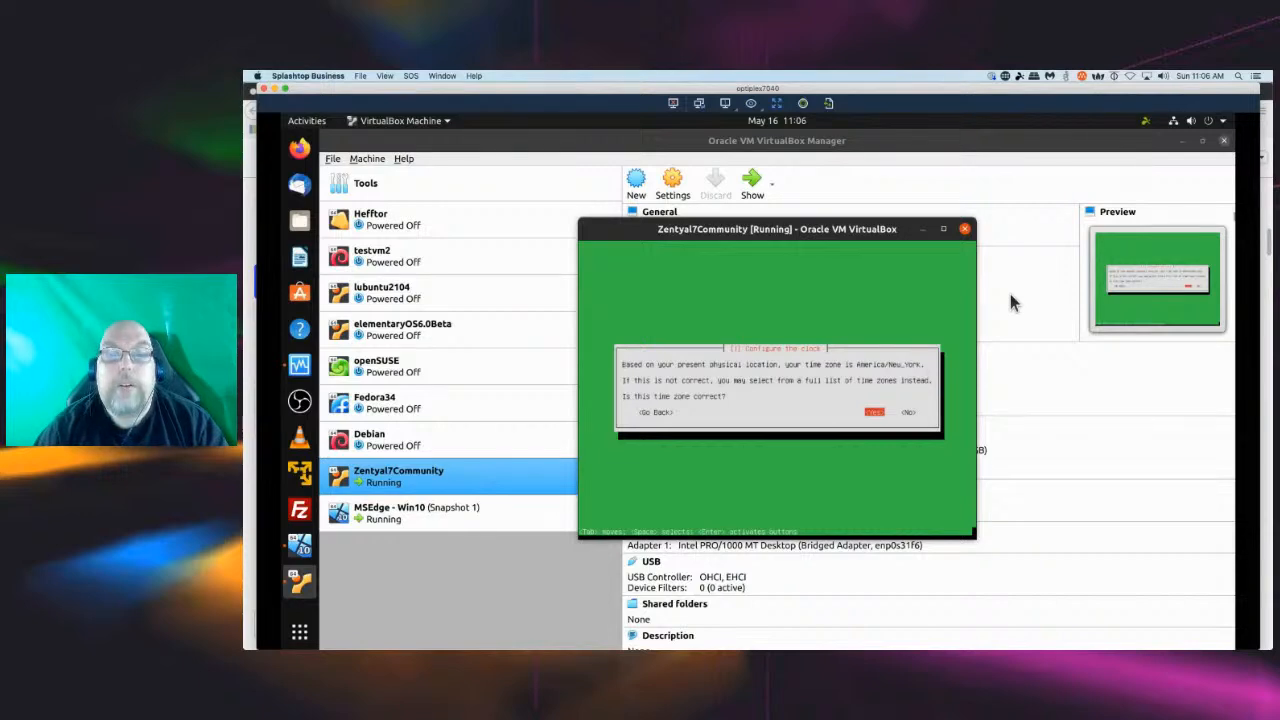
Accept the America/New_York time zone and continue once the installation completes.
{"action": "key", "text": "Return"}
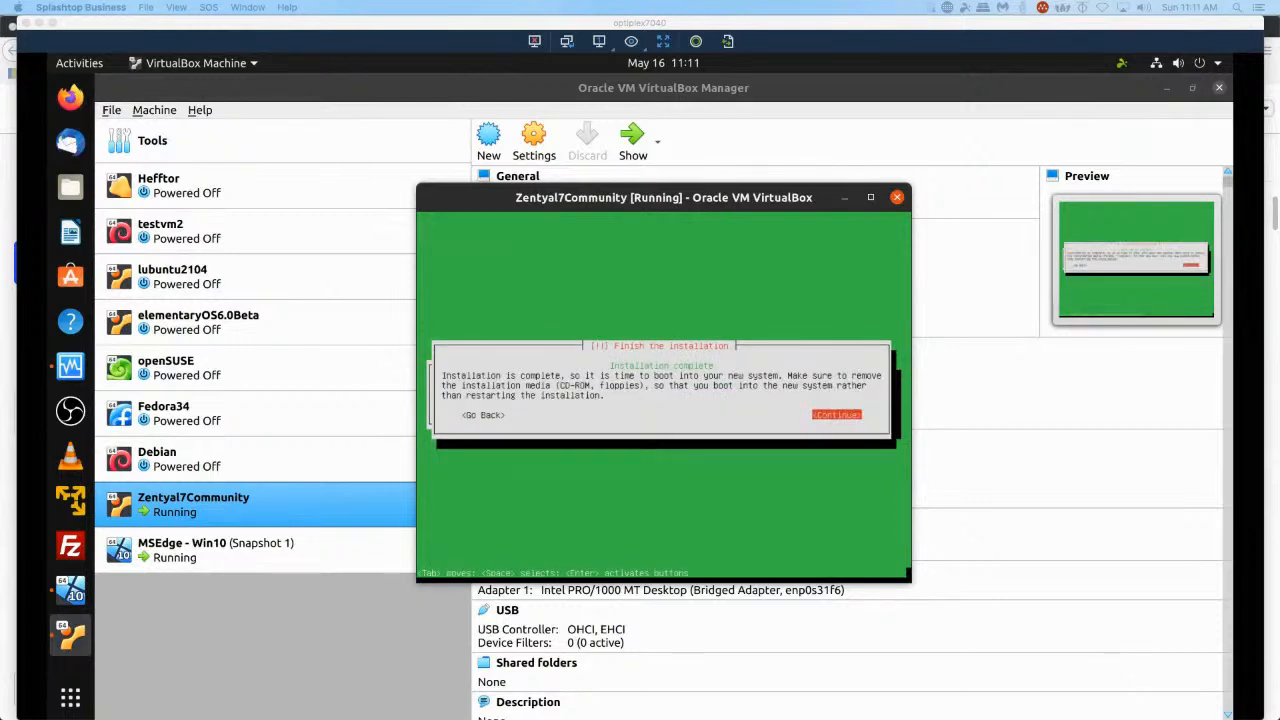
{"action": "left_click", "coordinate": [506, 219]}
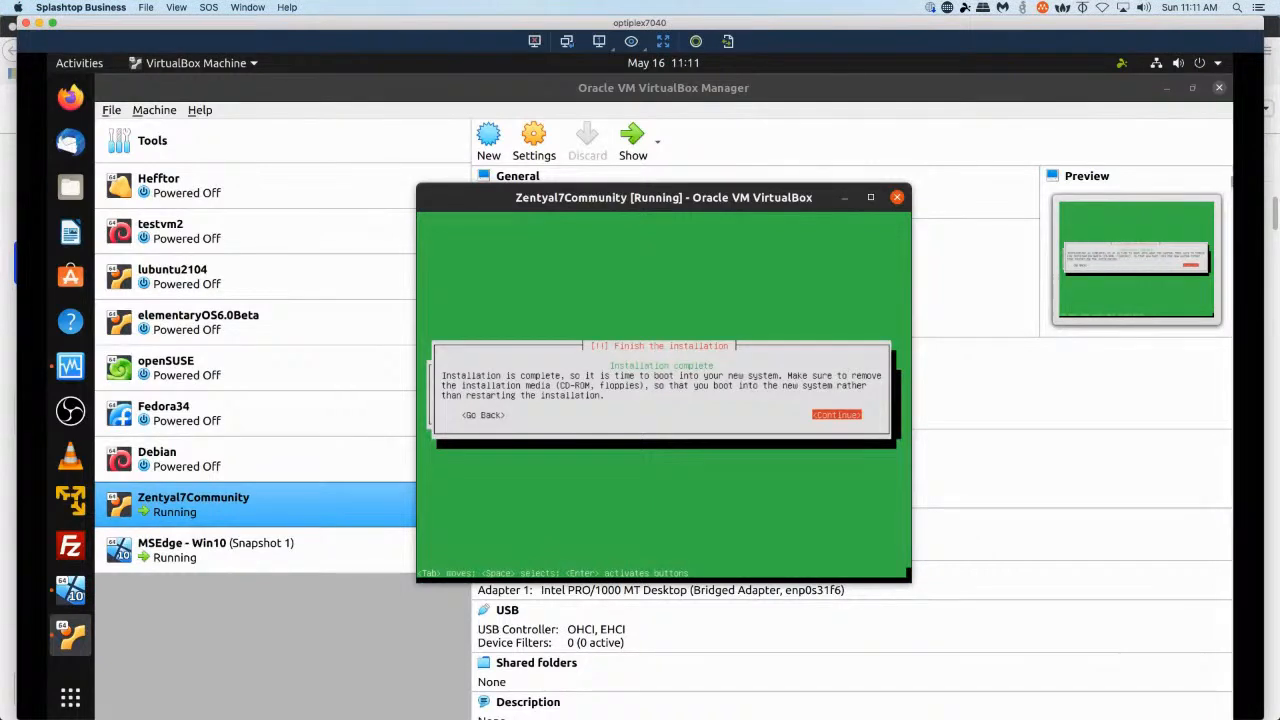
{"action": "key", "text": "Return"}
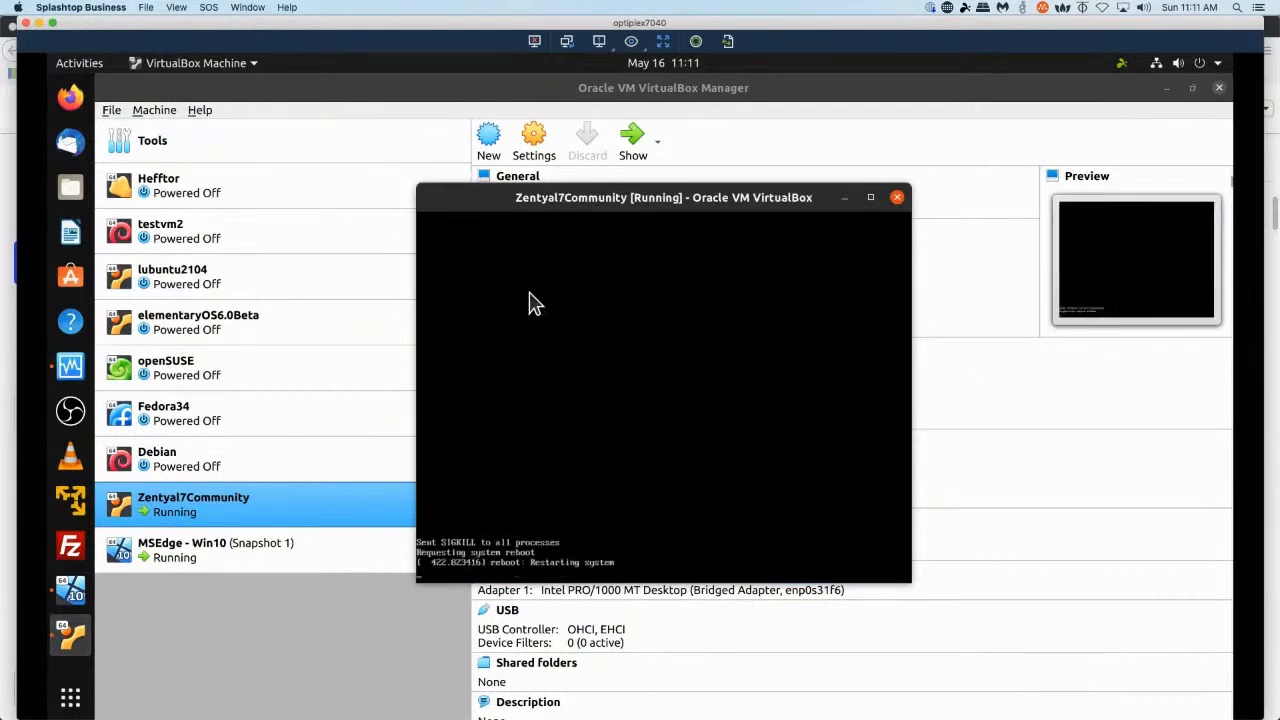
Boot the VM from its hard disk using the temporary boot device menu.
{"action": "key", "text": "F12"}
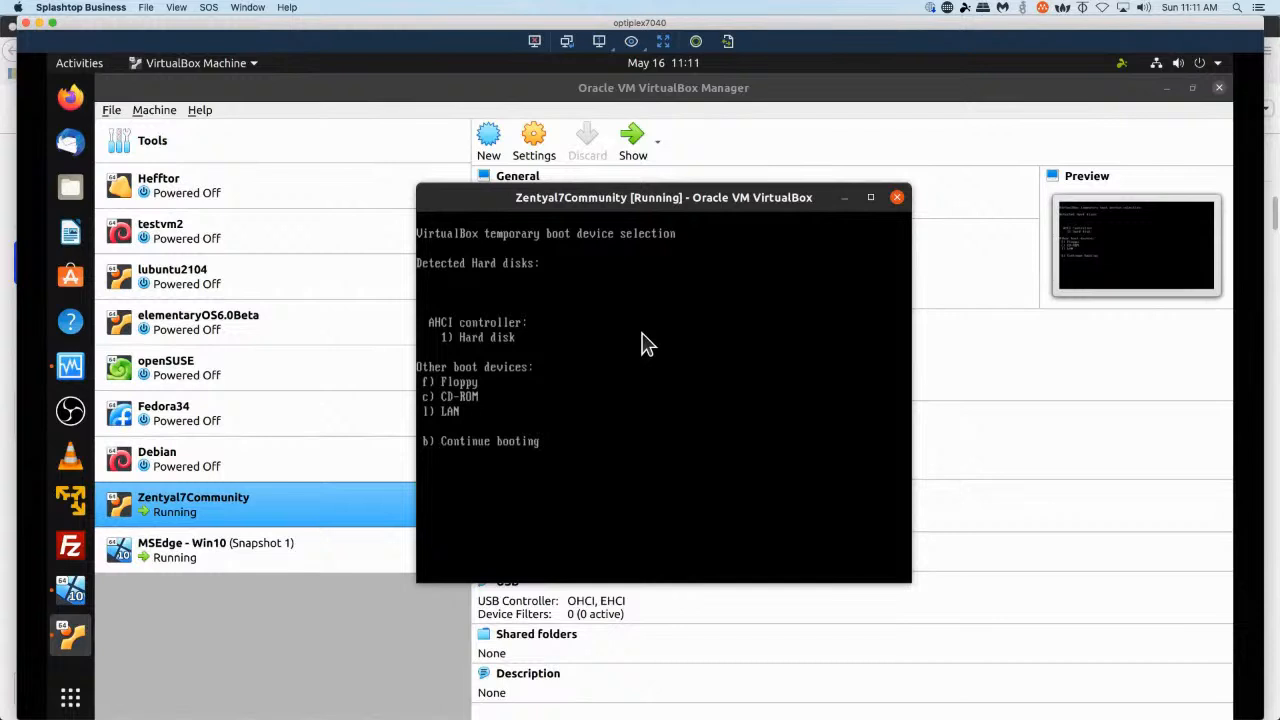
{"action": "key", "text": "1"}
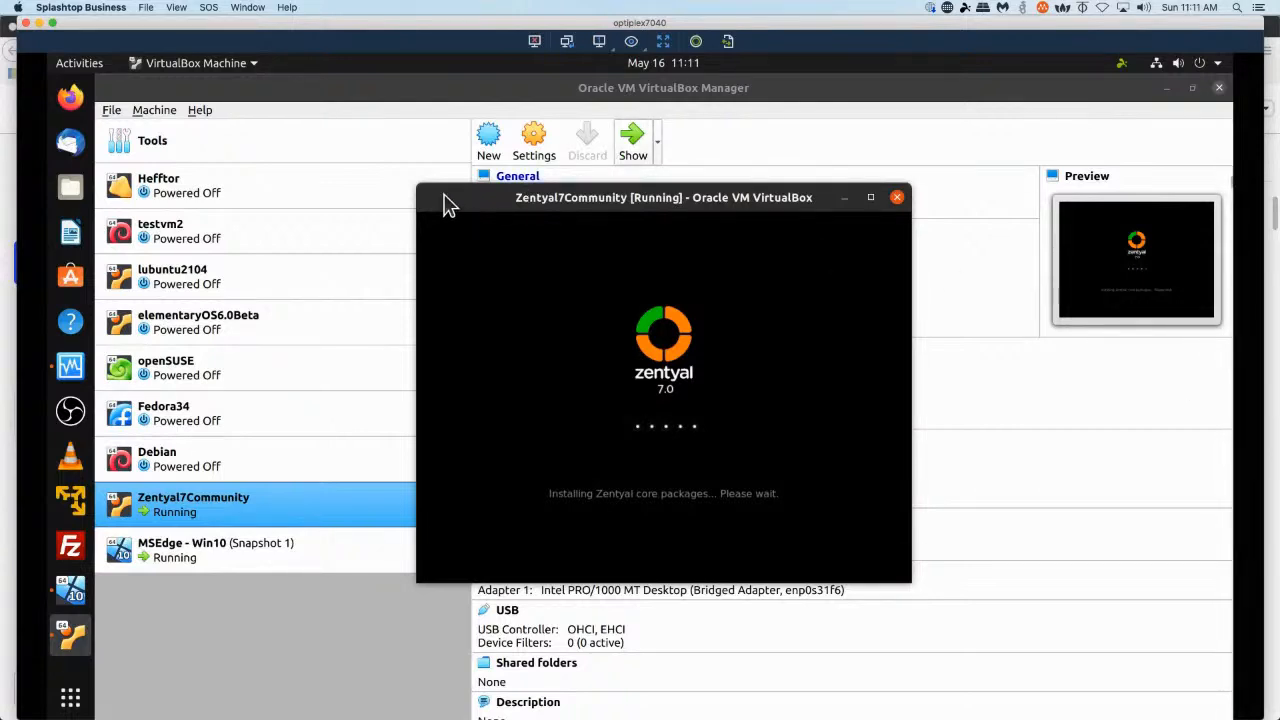
Maximize the Zentyal7Community virtual machine window.
{"action": "left_click", "coordinate": [871, 198]}
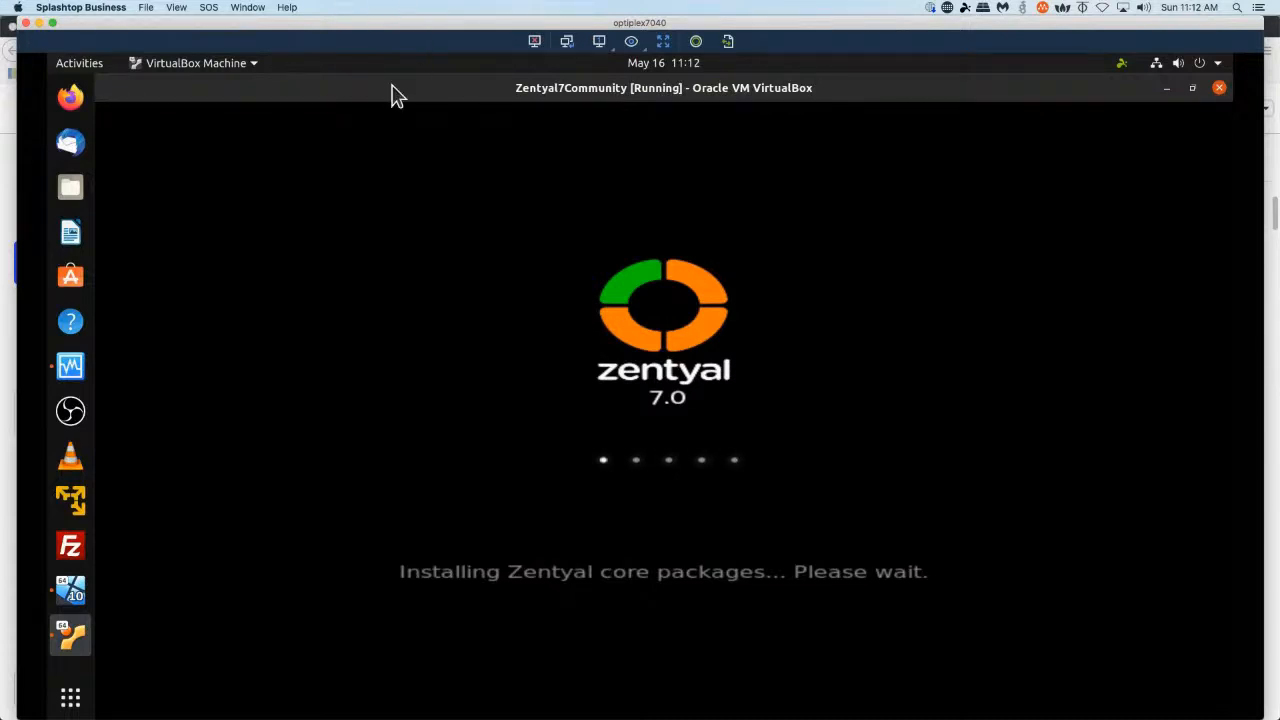
{"action": "left_click", "coordinate": [256, 68]}
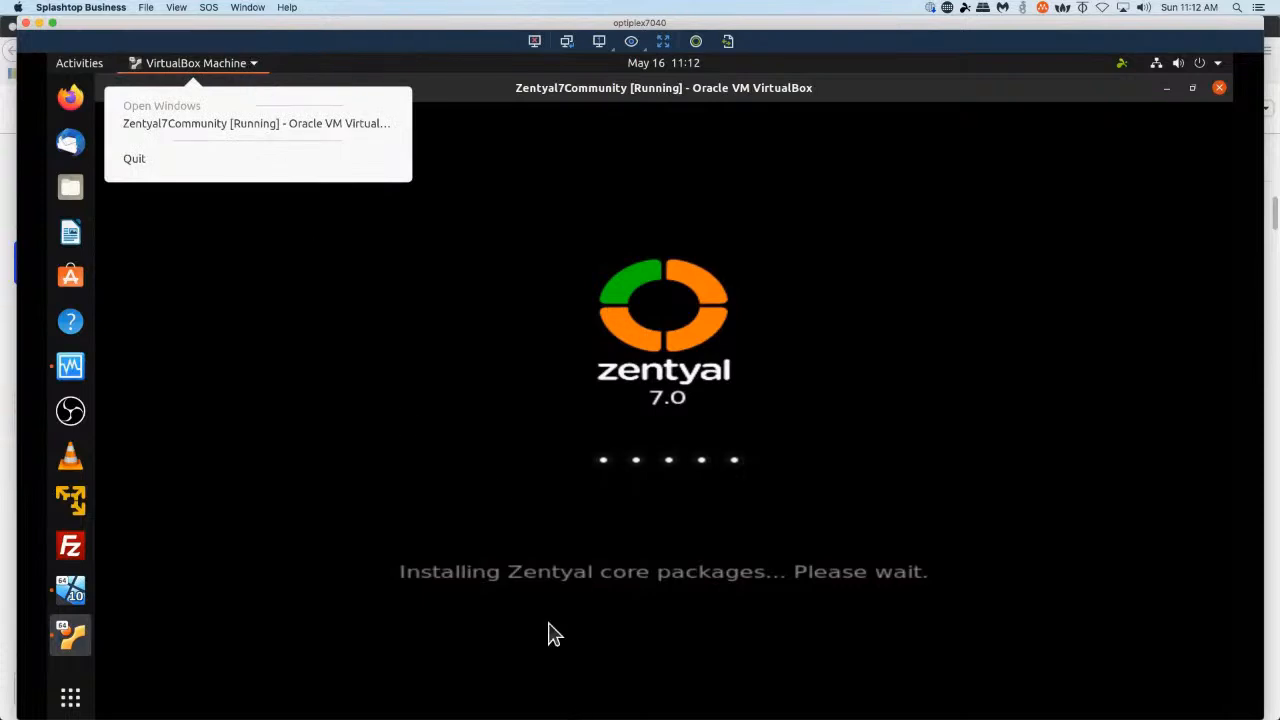
{"action": "left_click", "coordinate": [507, 82]}
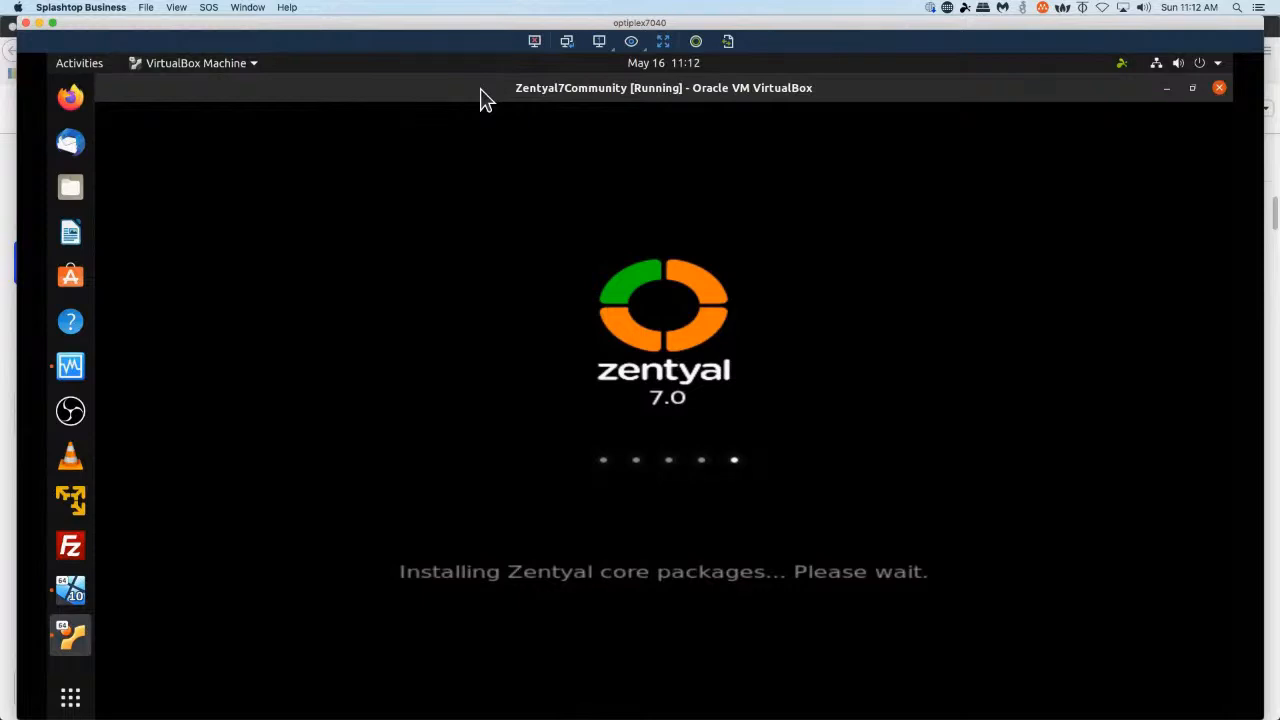
{"action": "key", "text": "ctrl+Home"}
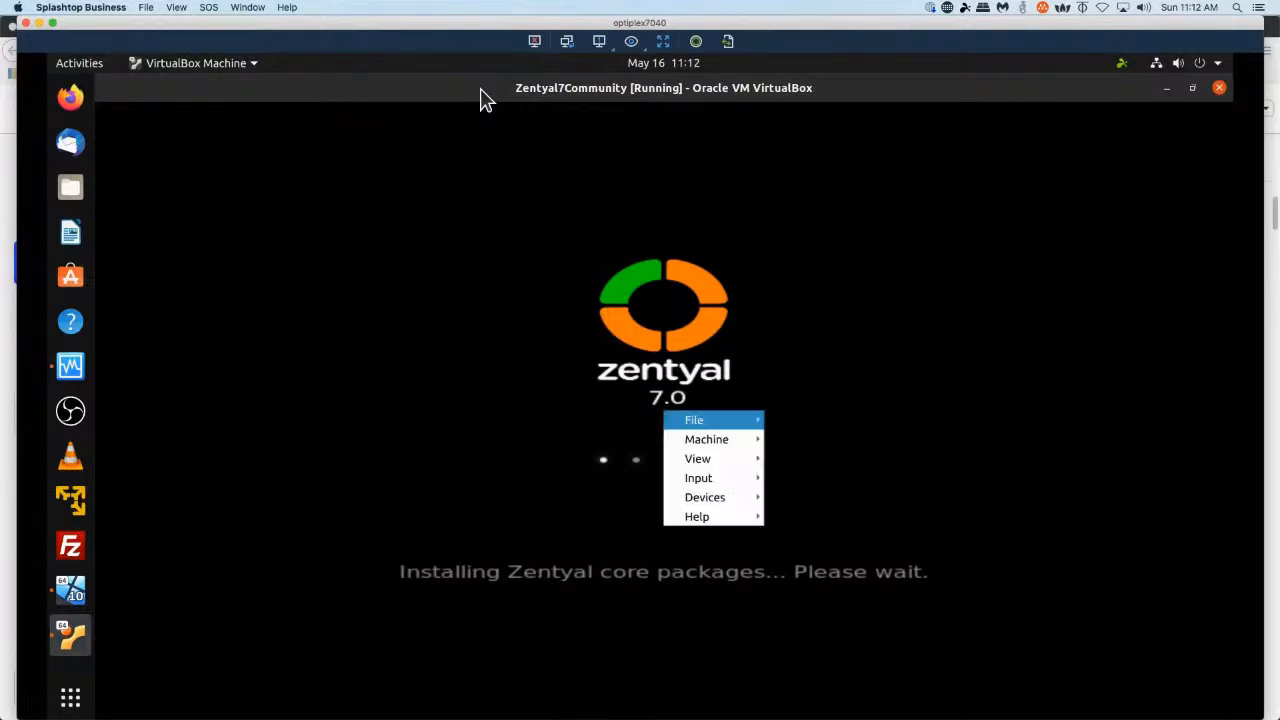
{"action": "mouse_move", "coordinate": [694, 458]}
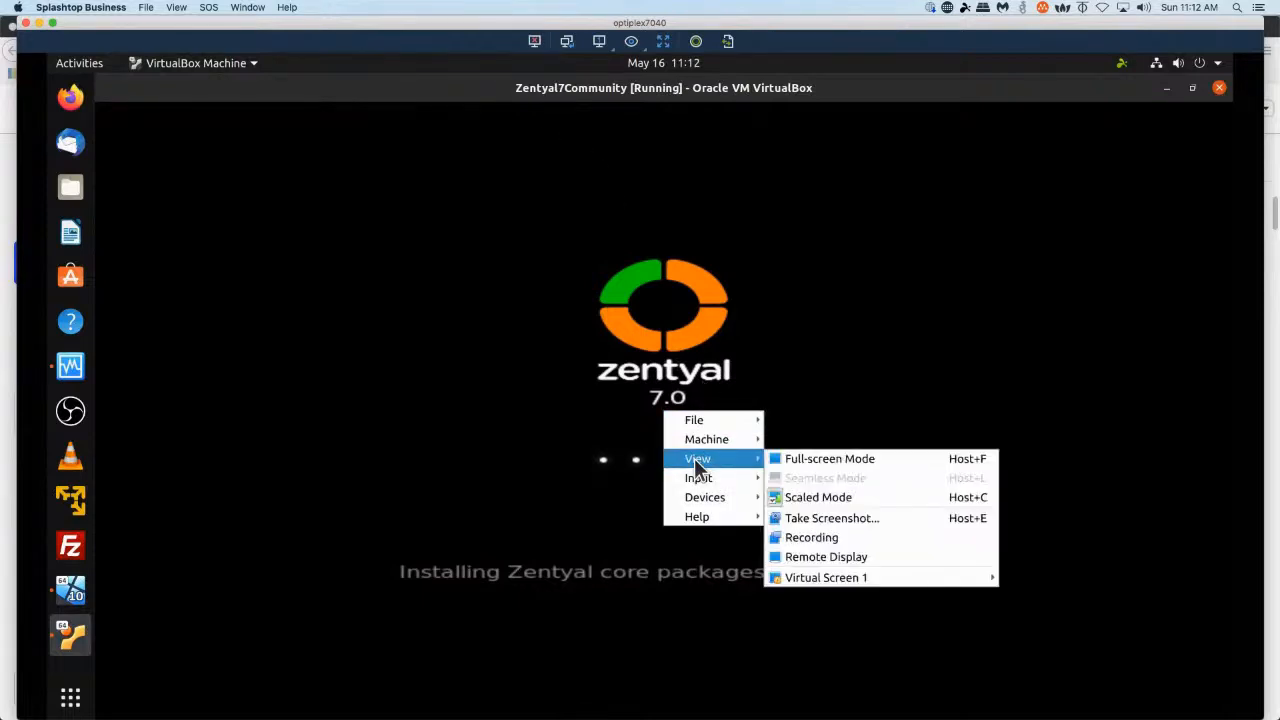
{"action": "left_click", "coordinate": [813, 459]}
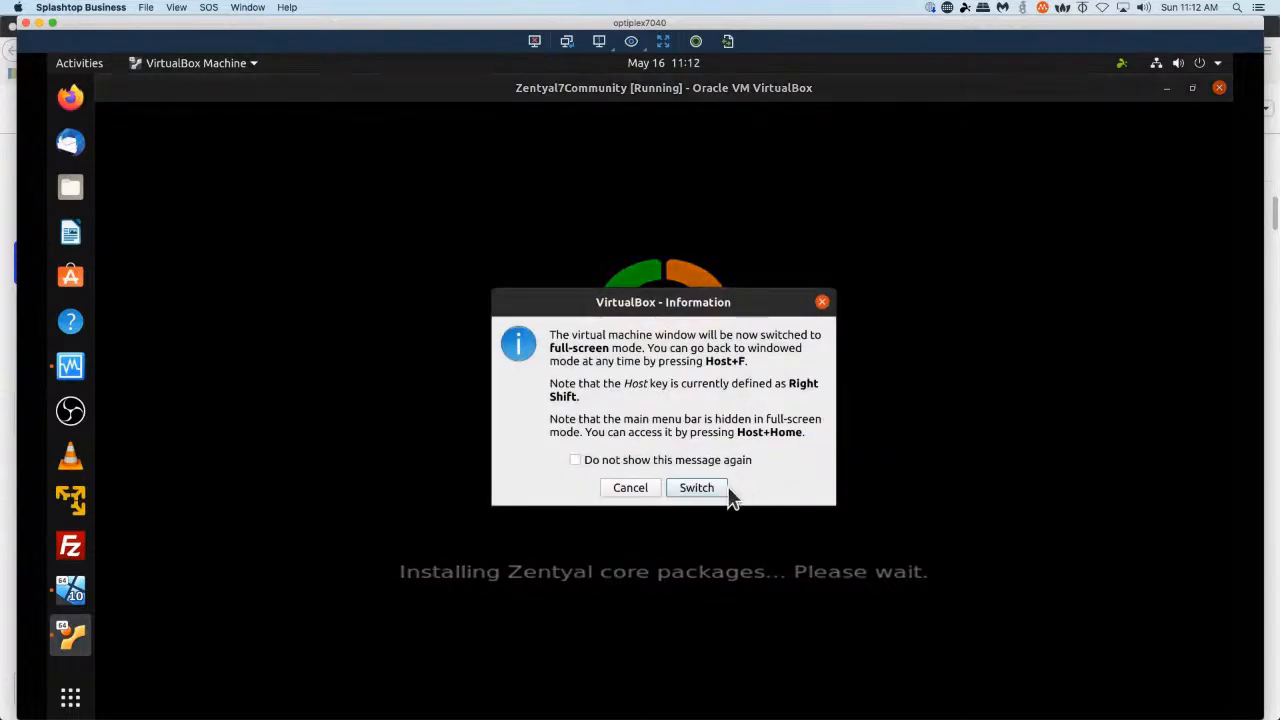
{"action": "left_click", "coordinate": [696, 488]}
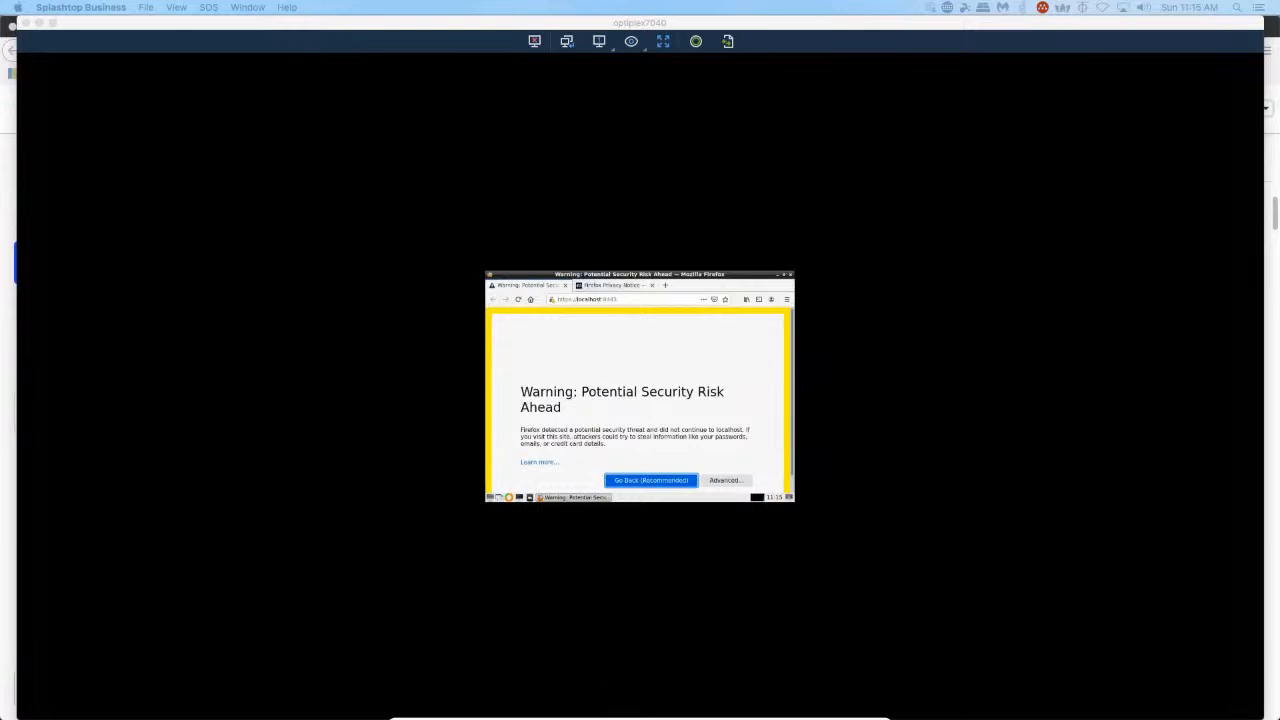
Leave full-screen mode and switch the virtual machine display to scaled mode.
{"action": "left_click", "coordinate": [537, 706]}
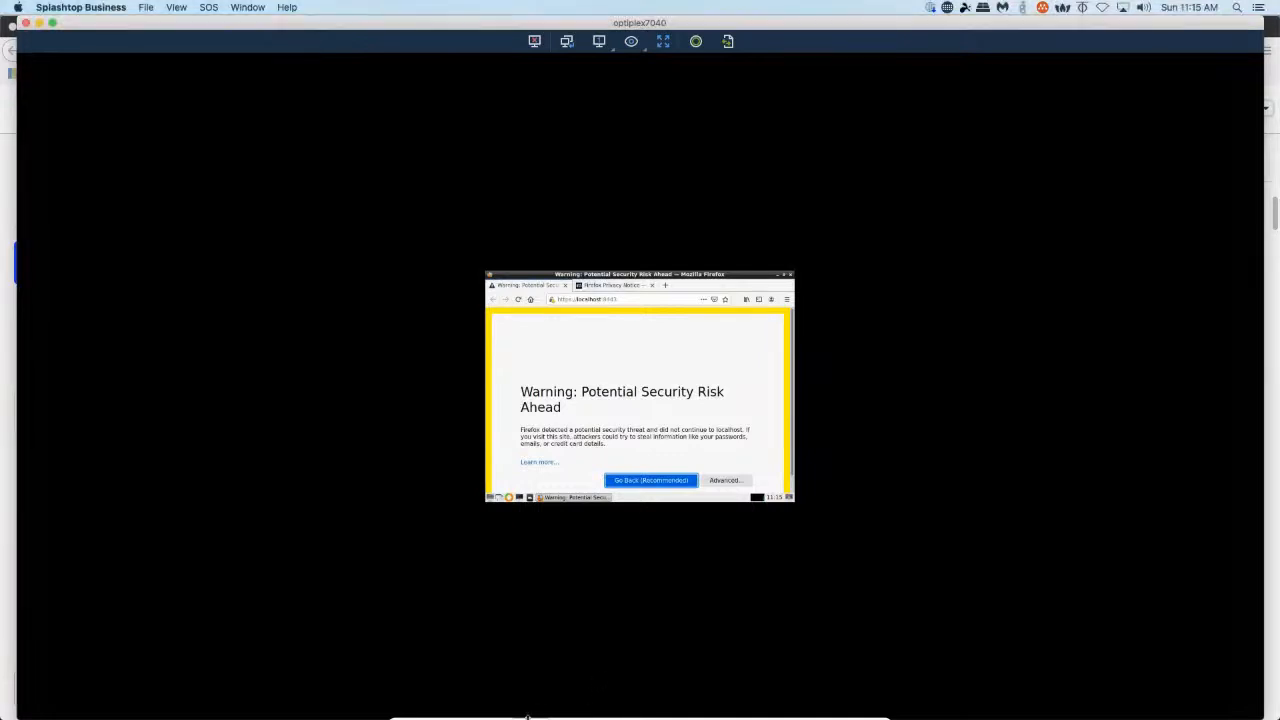
{"action": "mouse_move", "coordinate": [530, 716]}
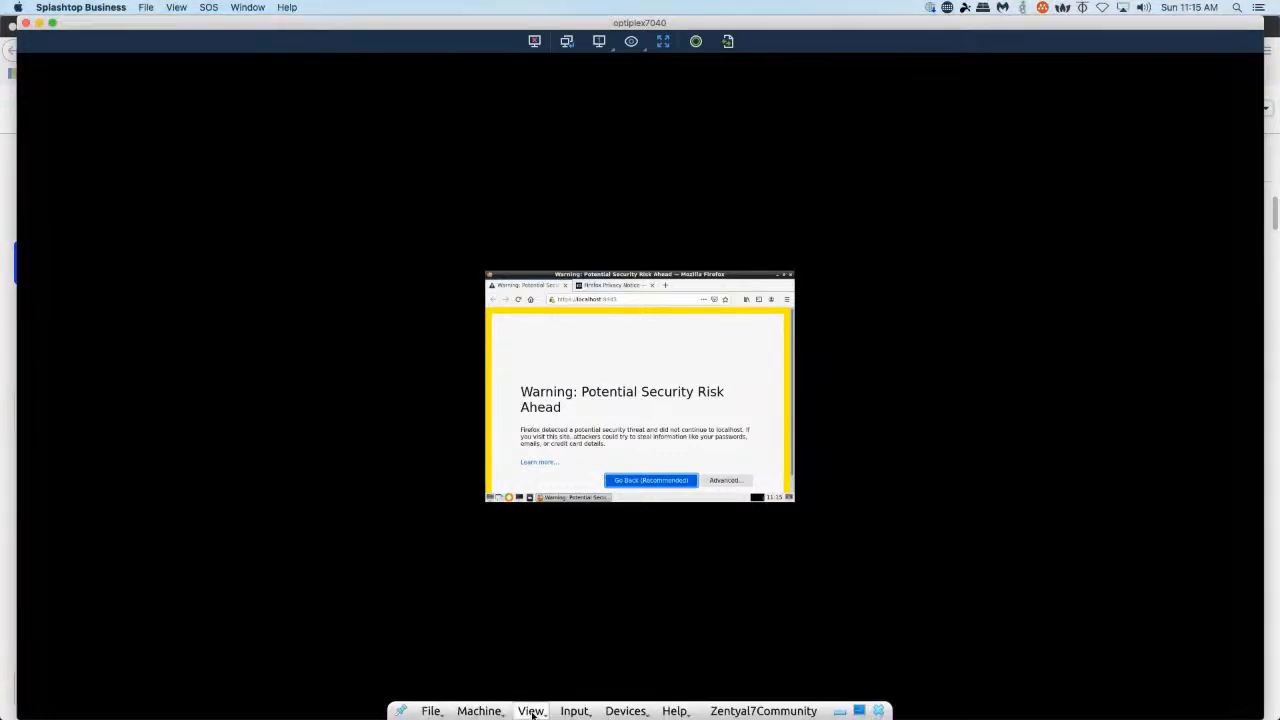
{"action": "left_click", "coordinate": [531, 711]}
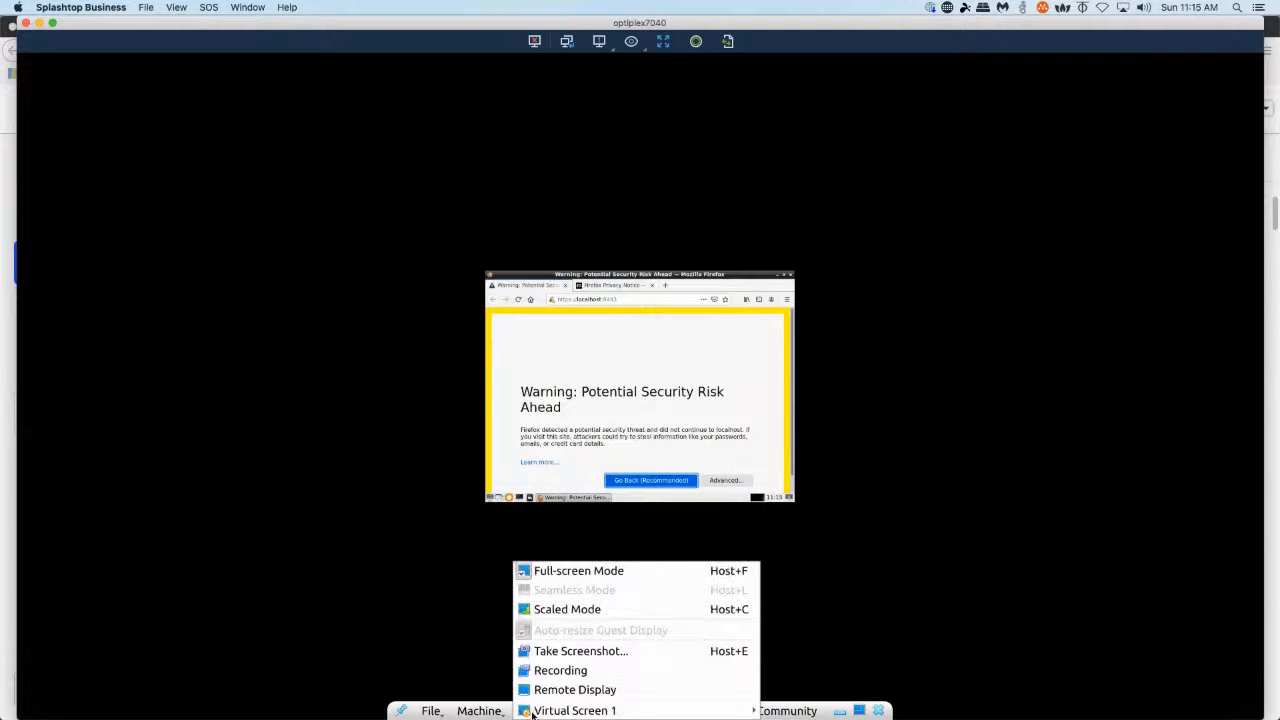
{"action": "left_click", "coordinate": [605, 575]}
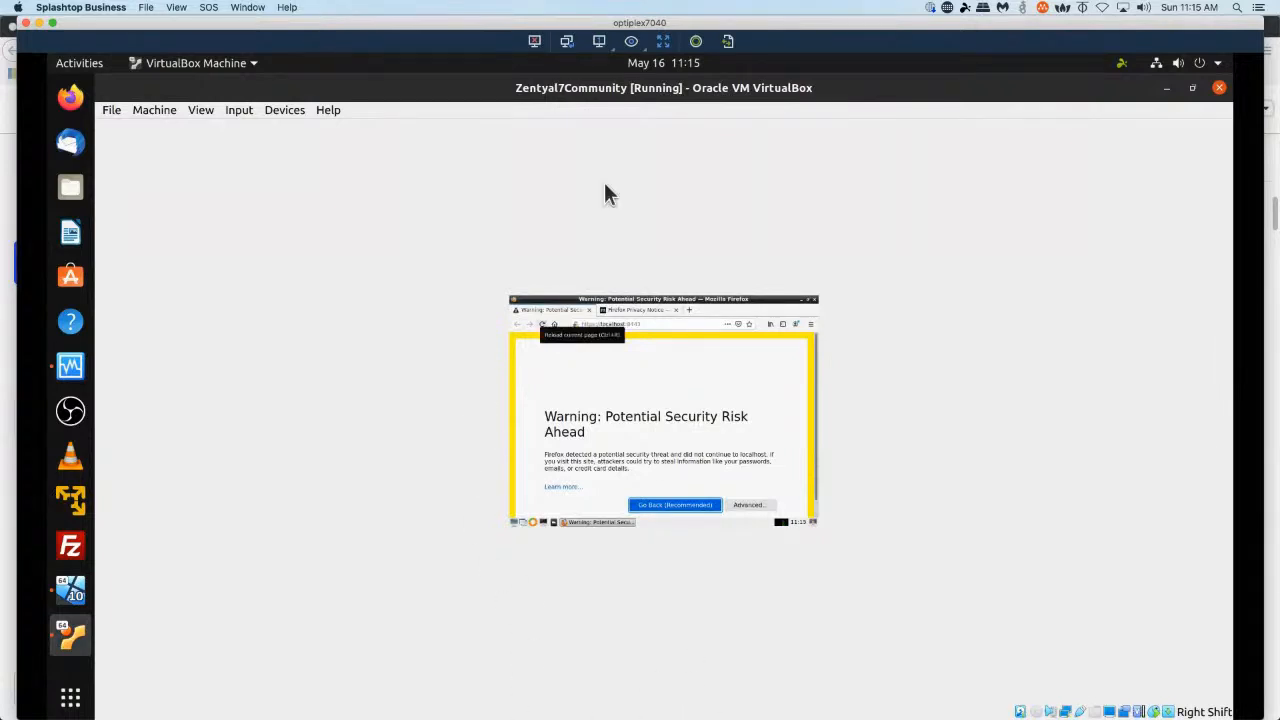
{"action": "left_click", "coordinate": [205, 110]}
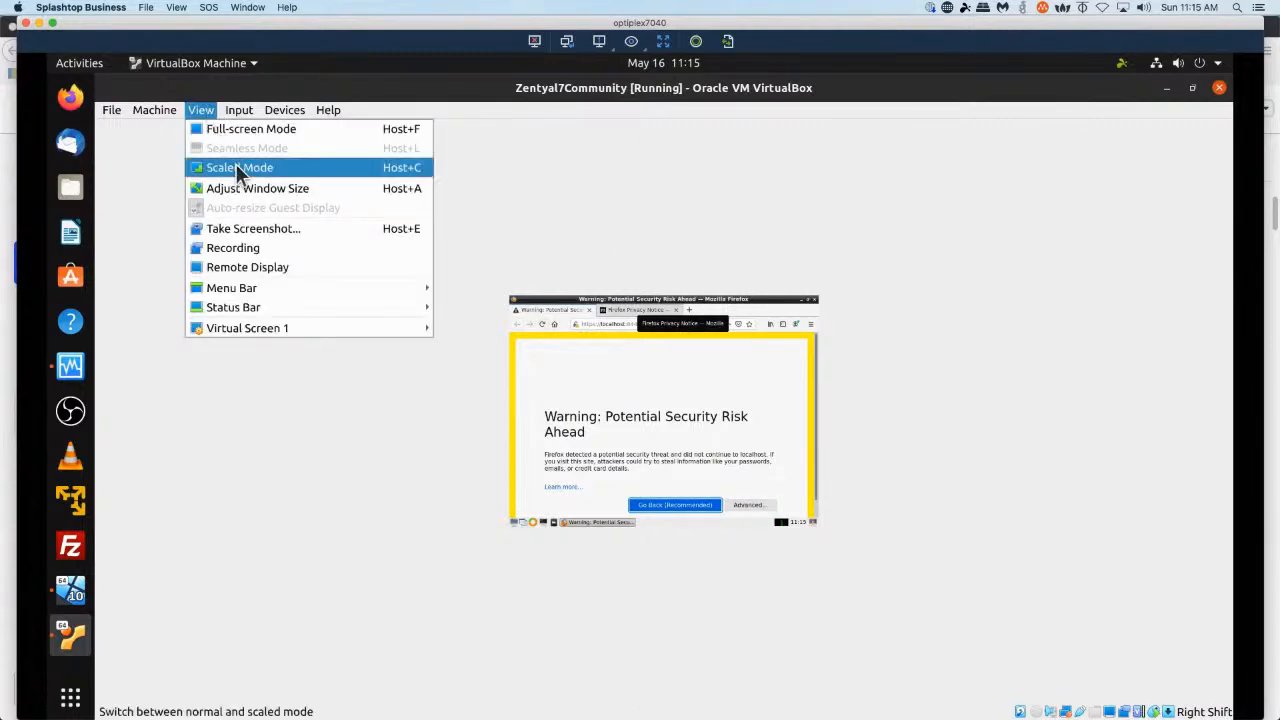
{"action": "left_click", "coordinate": [238, 171]}
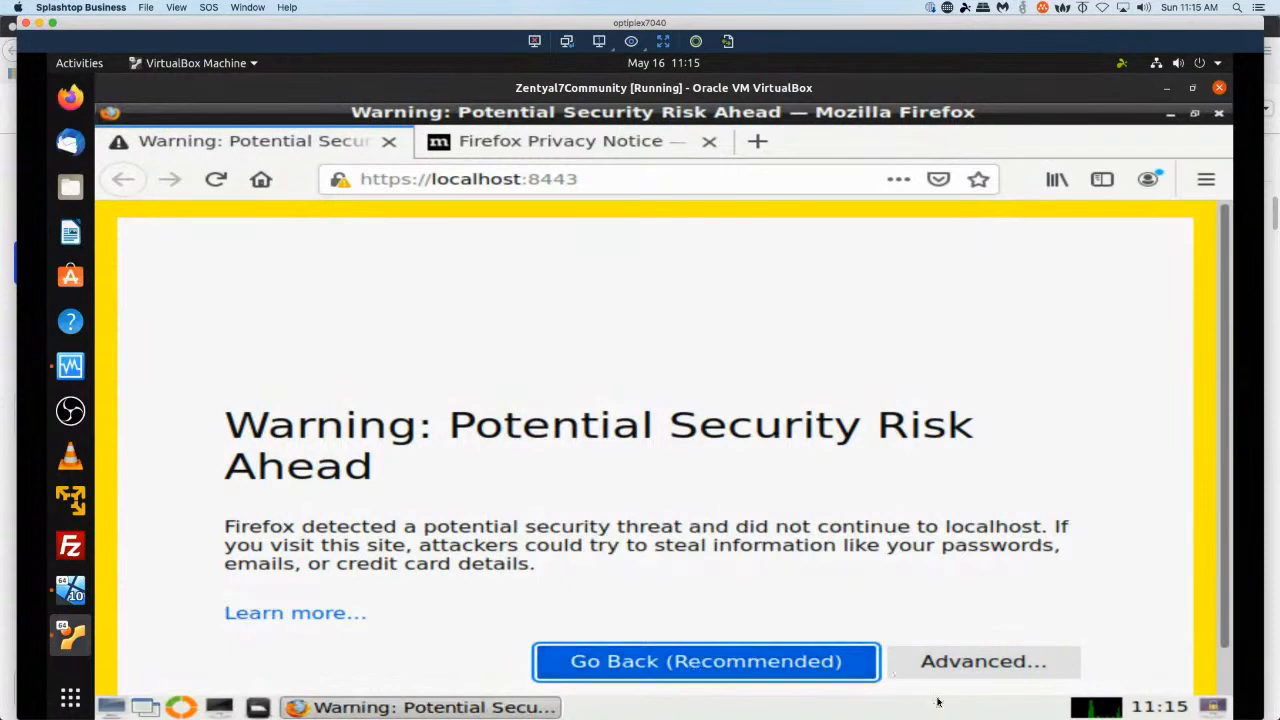
Accept the self-signed certificate risk for localhost:8443 and dismiss the encrypted DNS notice.
{"action": "left_click", "coordinate": [980, 653]}
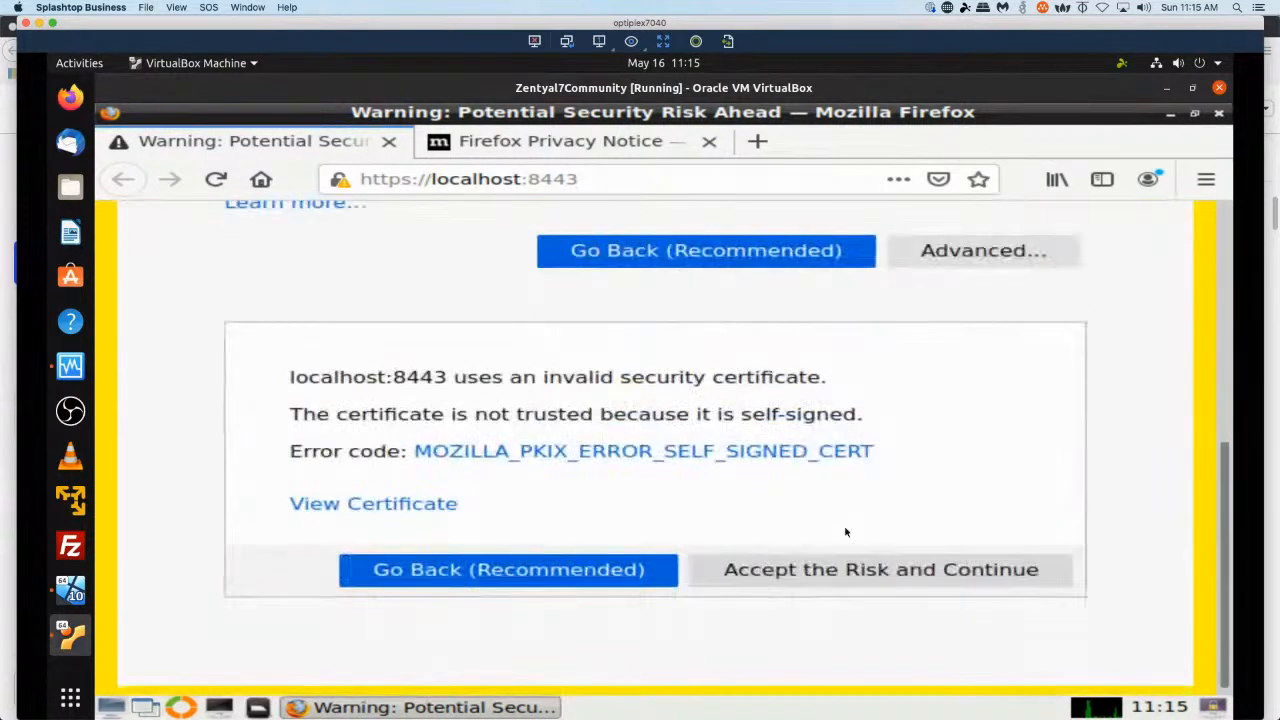
{"action": "left_click", "coordinate": [787, 571]}
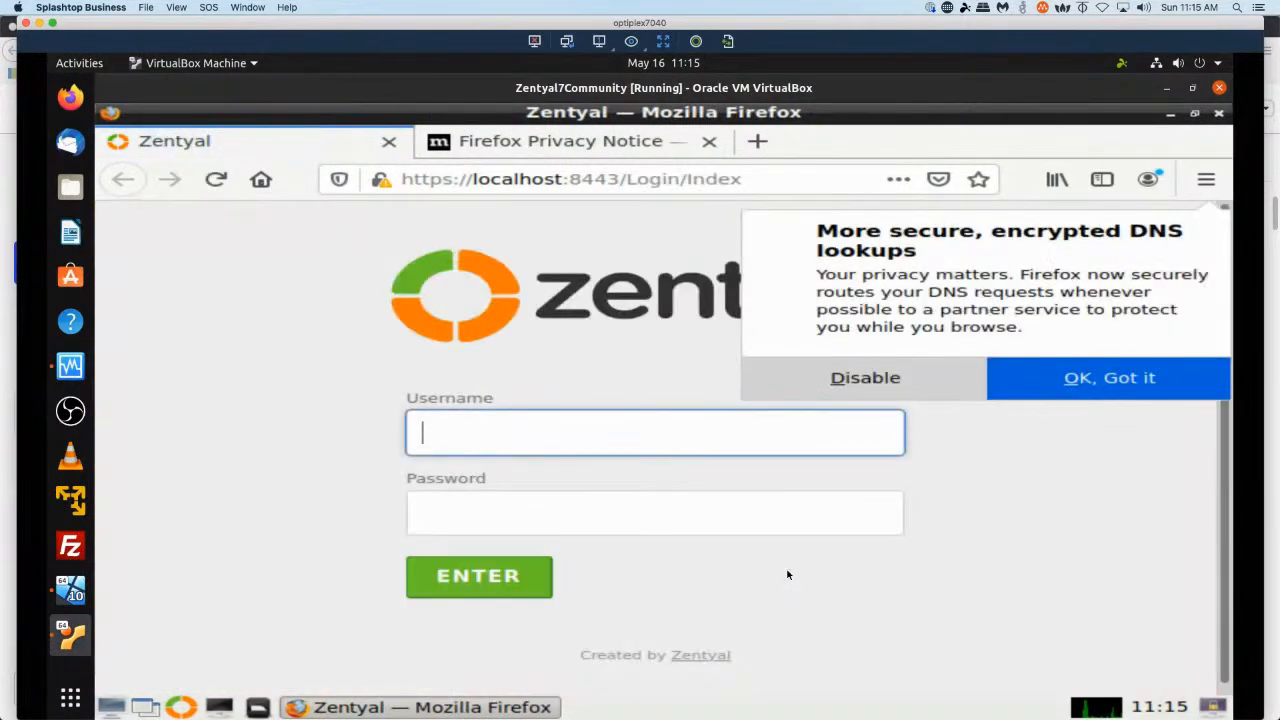
{"action": "left_click", "coordinate": [1063, 369]}
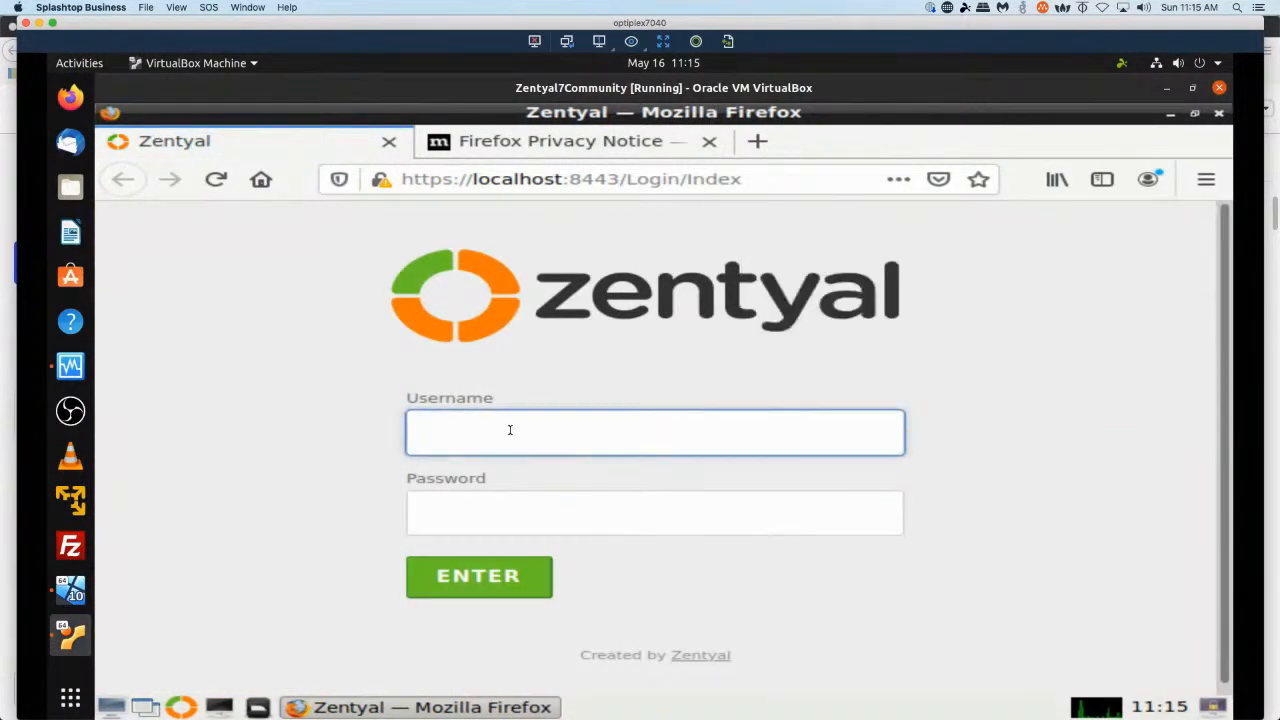
Log in to the Zentyal admin page with the administrator username and password, declining to save the login.
{"action": "type", "text": "leik1jd"}
{"action": "key", "text": "Tab"}
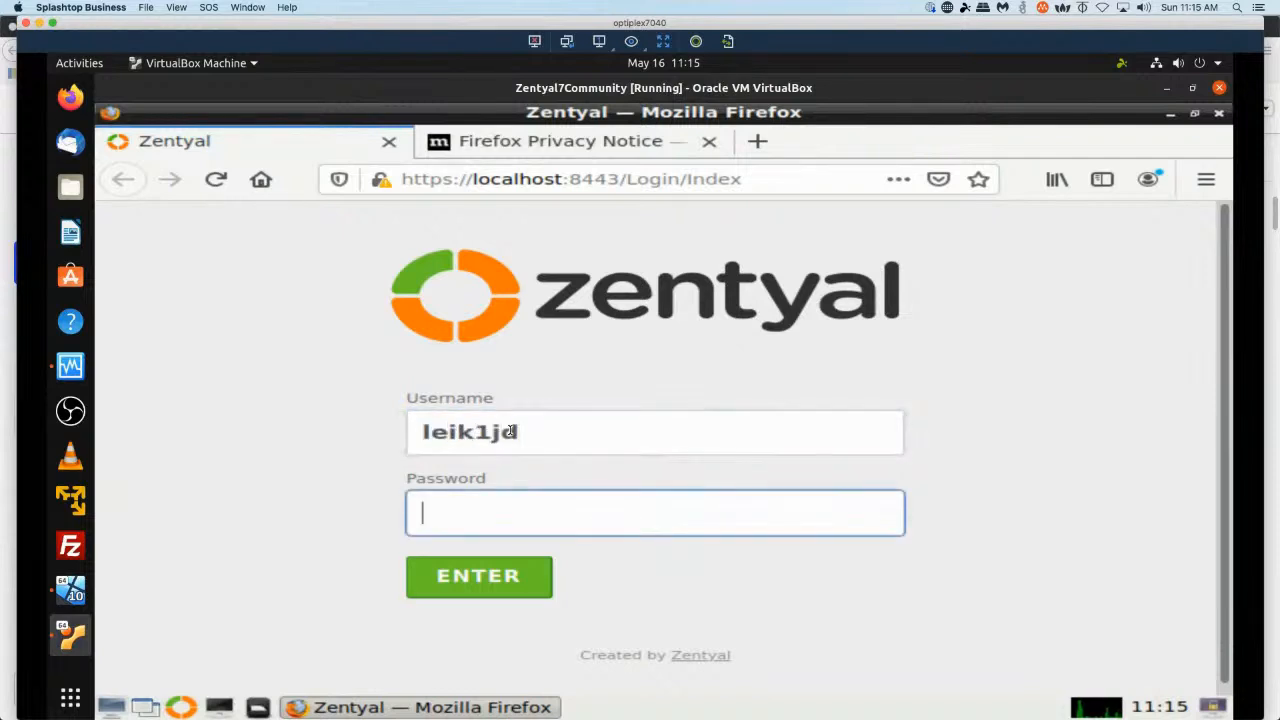
{"action": "type", "text": "•••••••••••"}
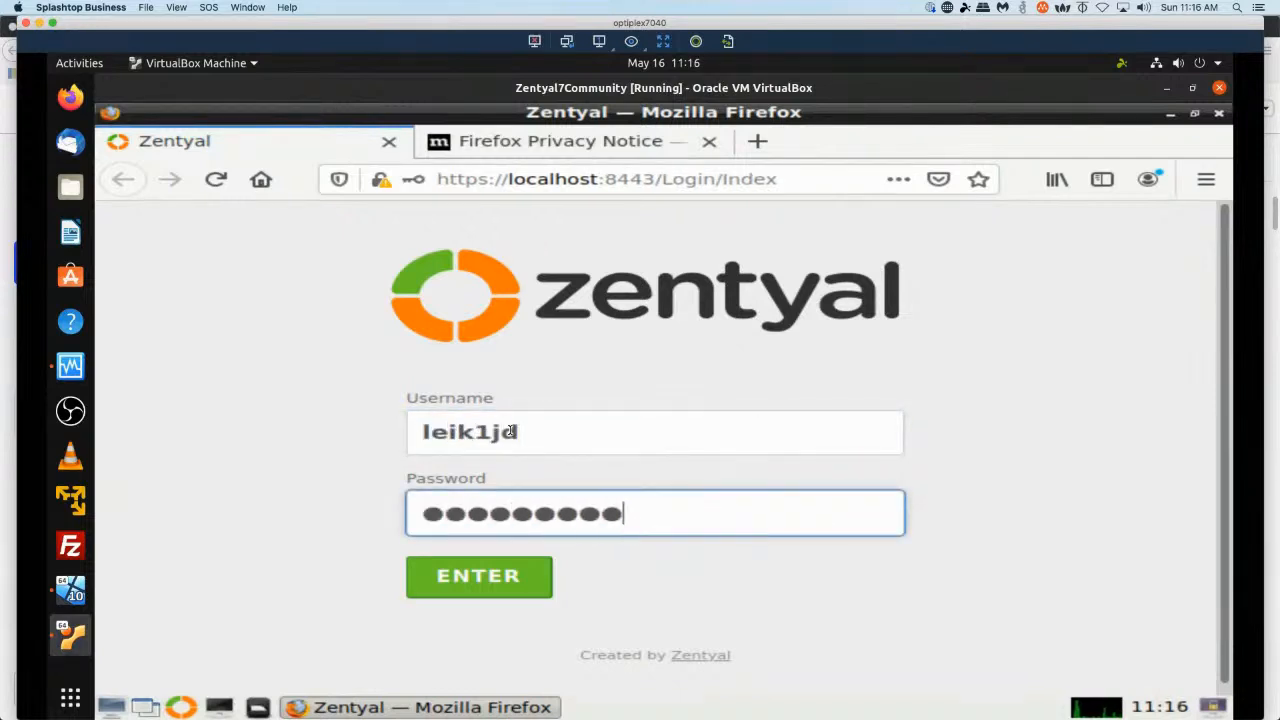
{"action": "key", "text": "Return"}
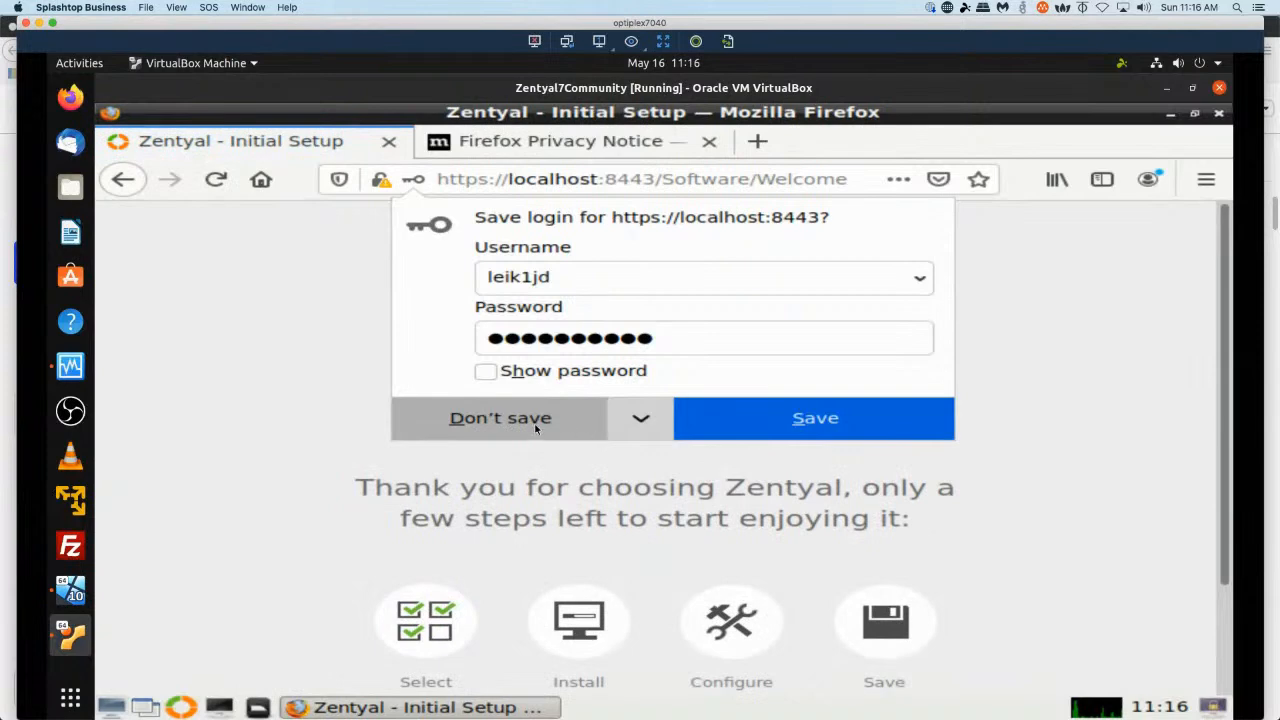
{"action": "left_click", "coordinate": [530, 423]}
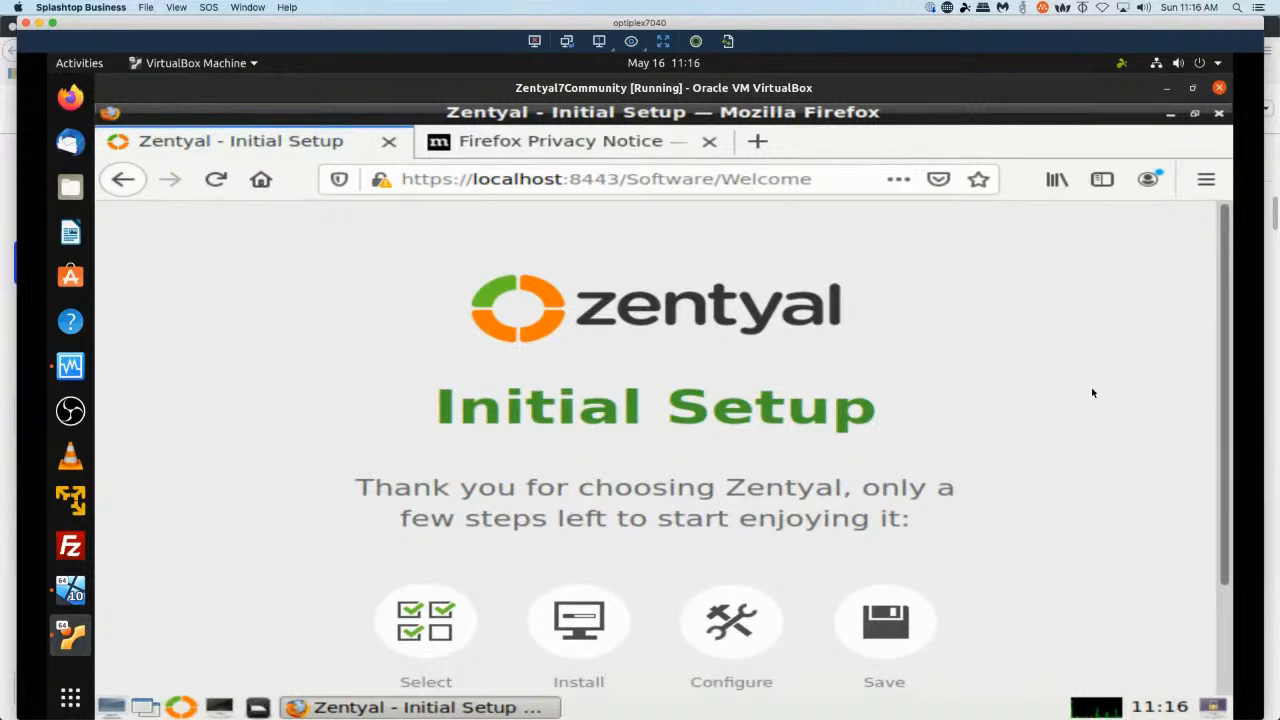
Continue to package selection and choose Domain Controller and File Sharing, DNS Server, DHCP Server, Firewall, Certification Authority and Antivirus.
{"action": "scroll", "coordinate": [1093, 393], "scroll_direction": "down", "scroll_amount": 2}
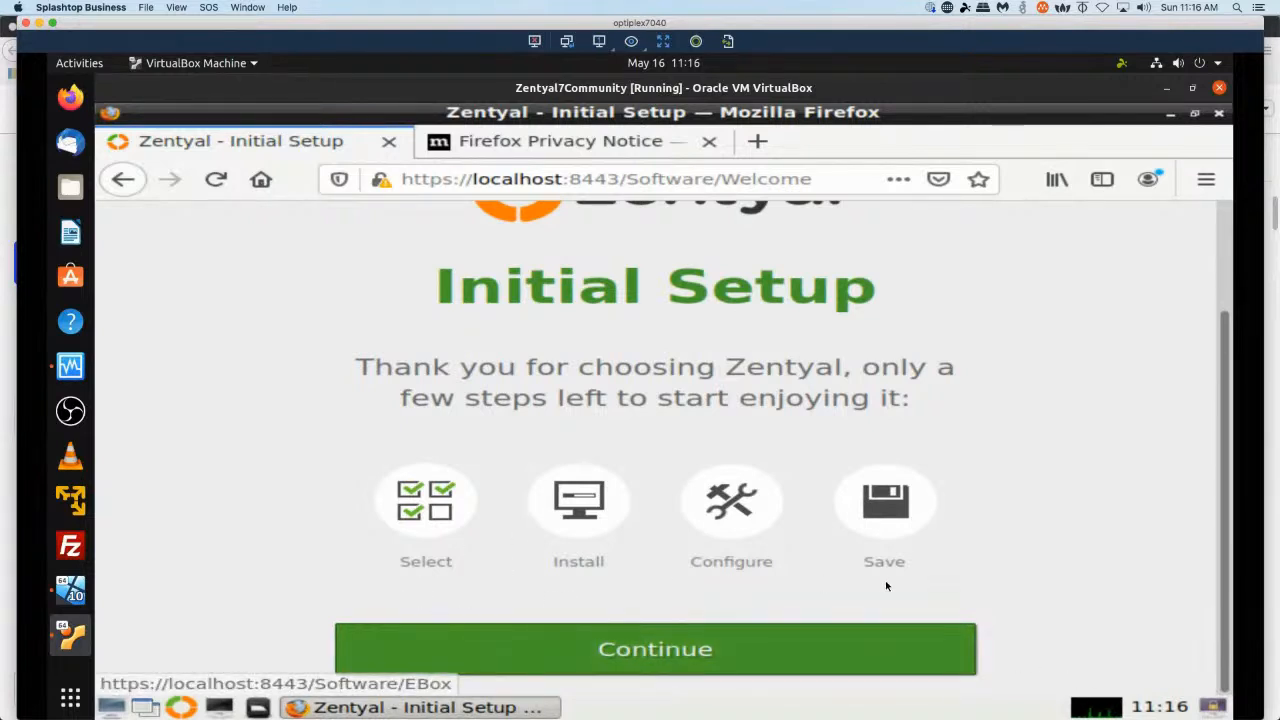
{"action": "left_click", "coordinate": [614, 652]}
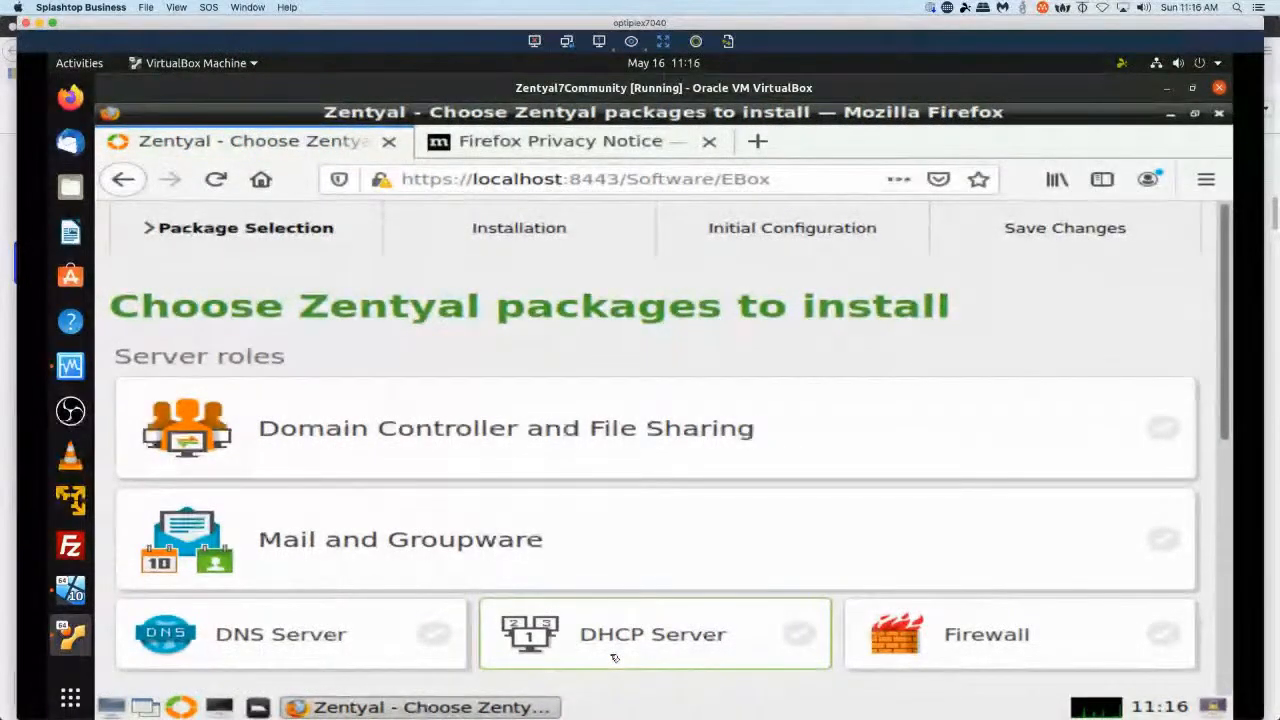
{"action": "left_click", "coordinate": [608, 448]}
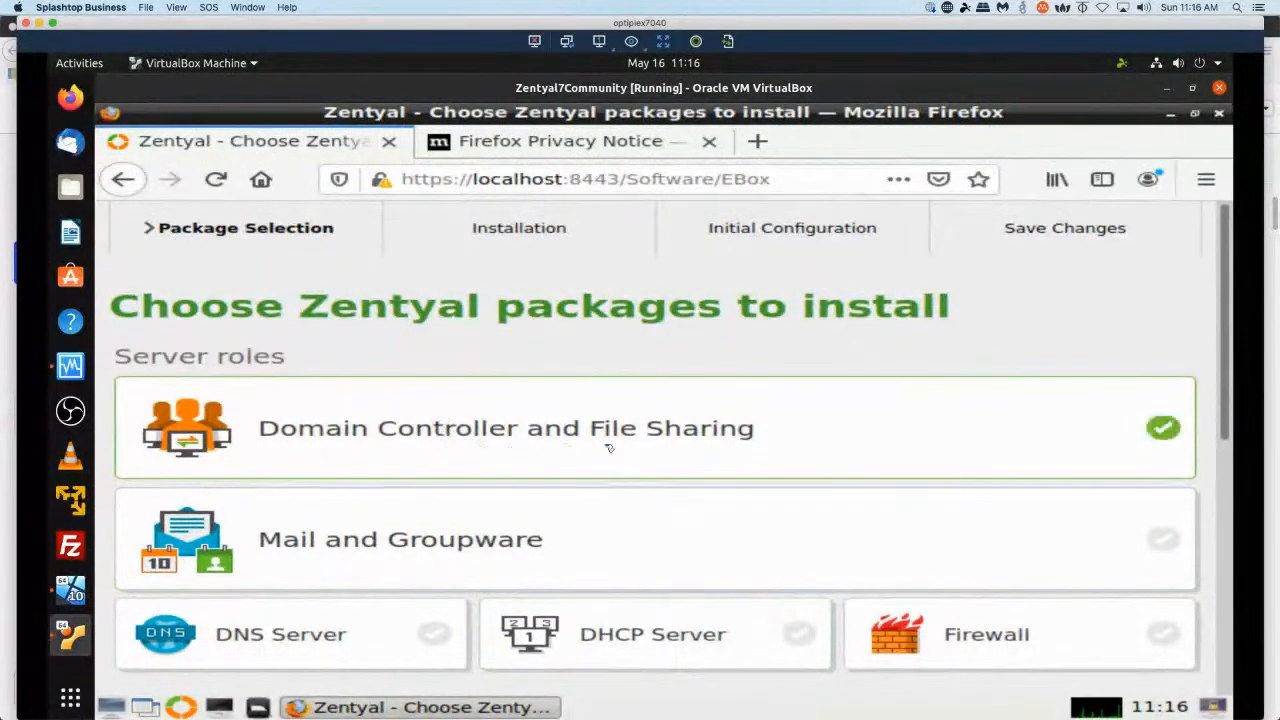
{"action": "scroll", "coordinate": [465, 468], "scroll_direction": "down", "scroll_amount": 3}
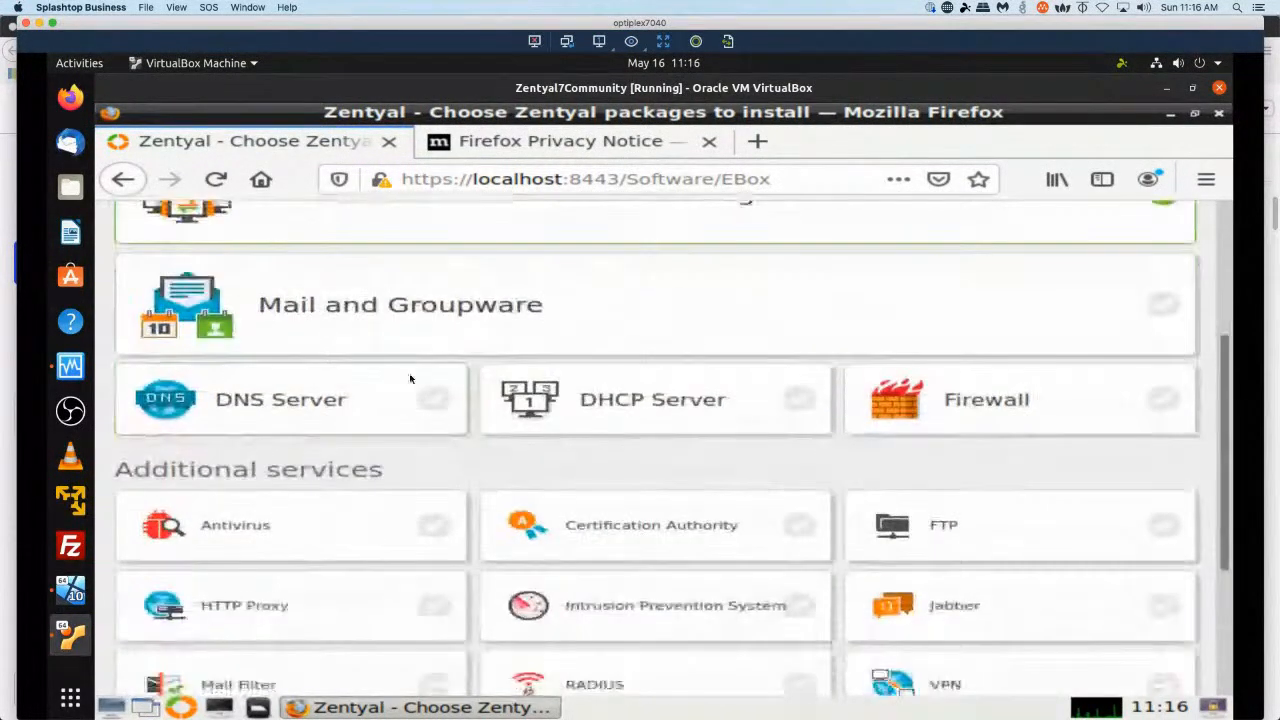
{"action": "left_click", "coordinate": [283, 404]}
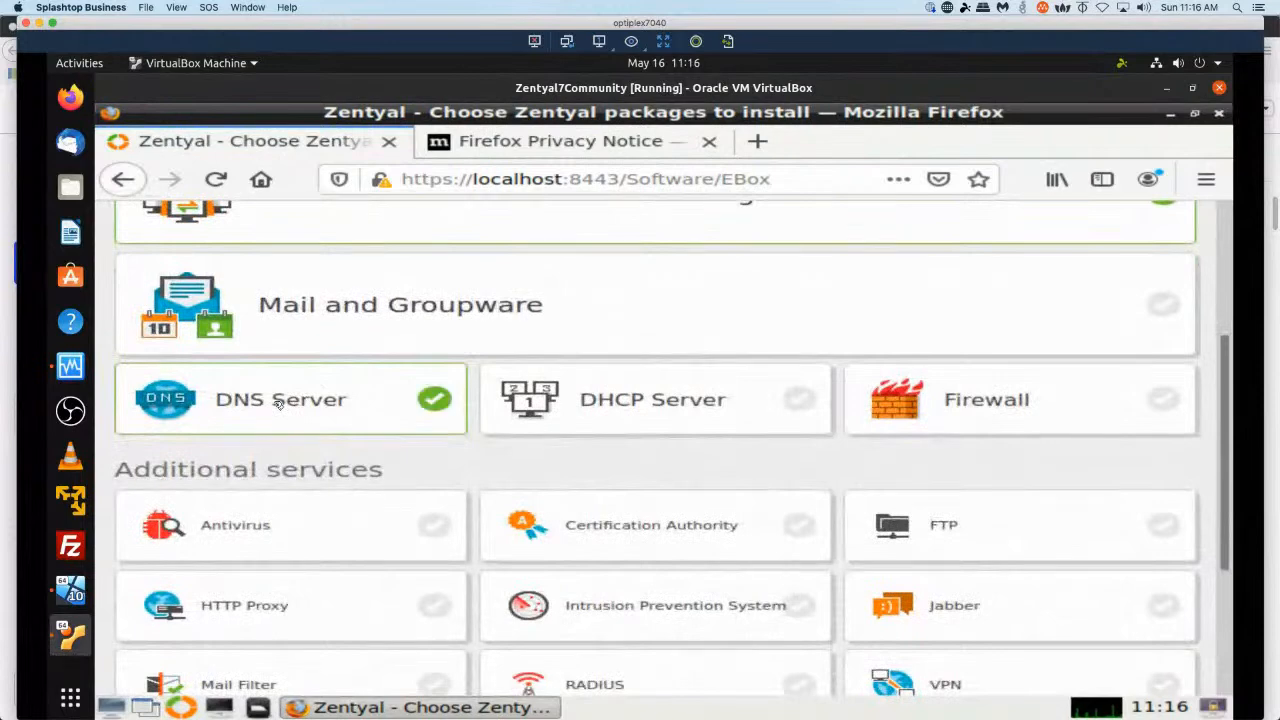
{"action": "left_click", "coordinate": [645, 410]}
{"action": "left_click", "coordinate": [988, 399]}
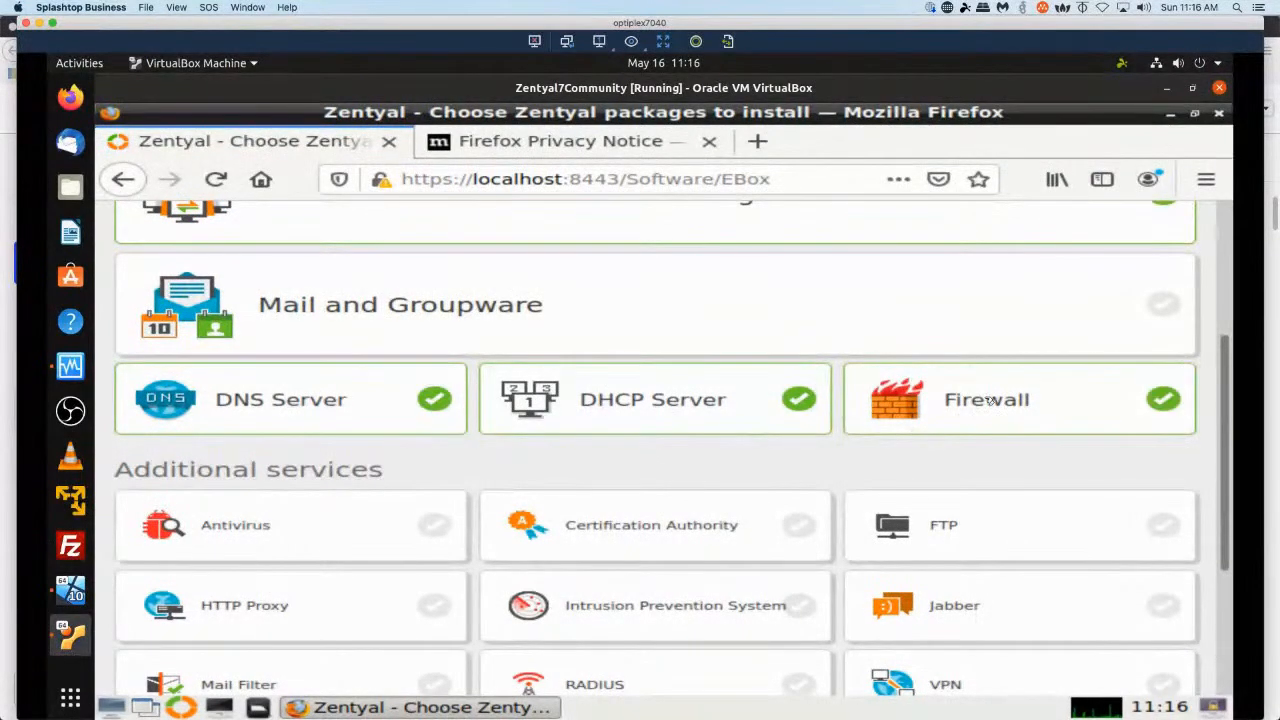
{"action": "left_click", "coordinate": [638, 516]}
{"action": "scroll", "coordinate": [455, 583], "scroll_direction": "down", "scroll_amount": 5}
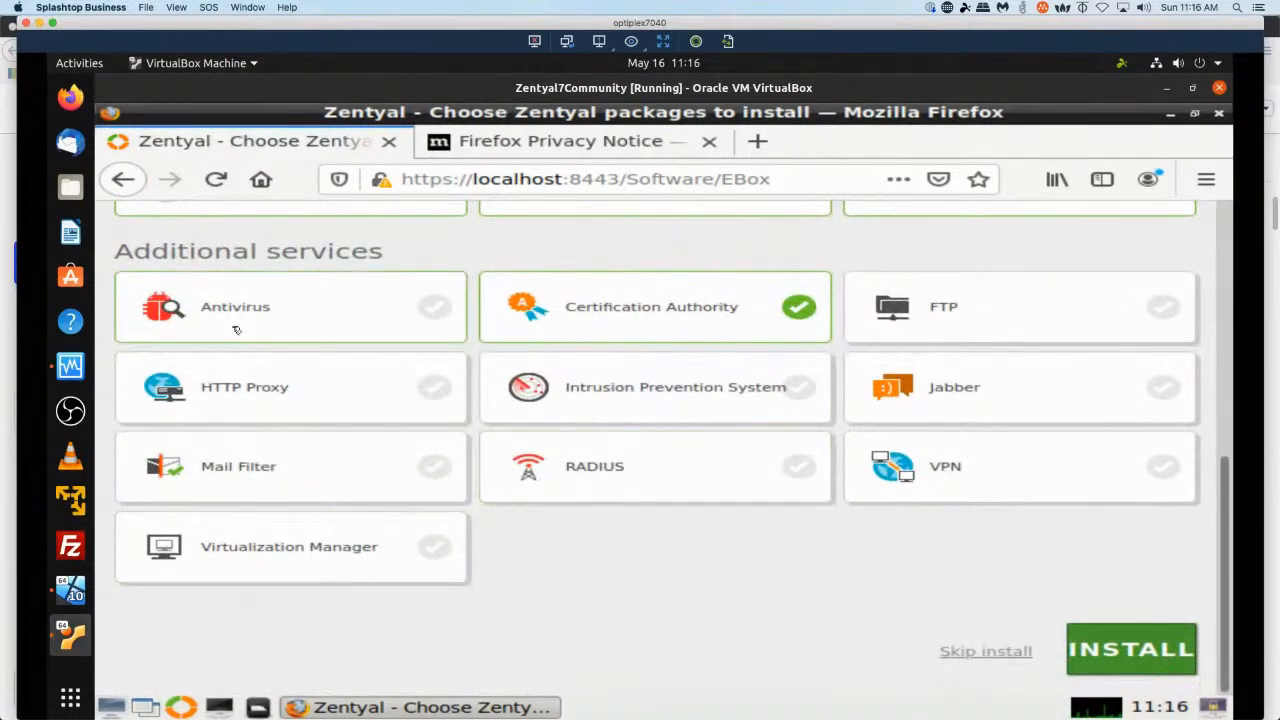
{"action": "left_click", "coordinate": [243, 316]}
Install the selected packages and confirm the package list.
{"action": "left_click", "coordinate": [1123, 654]}
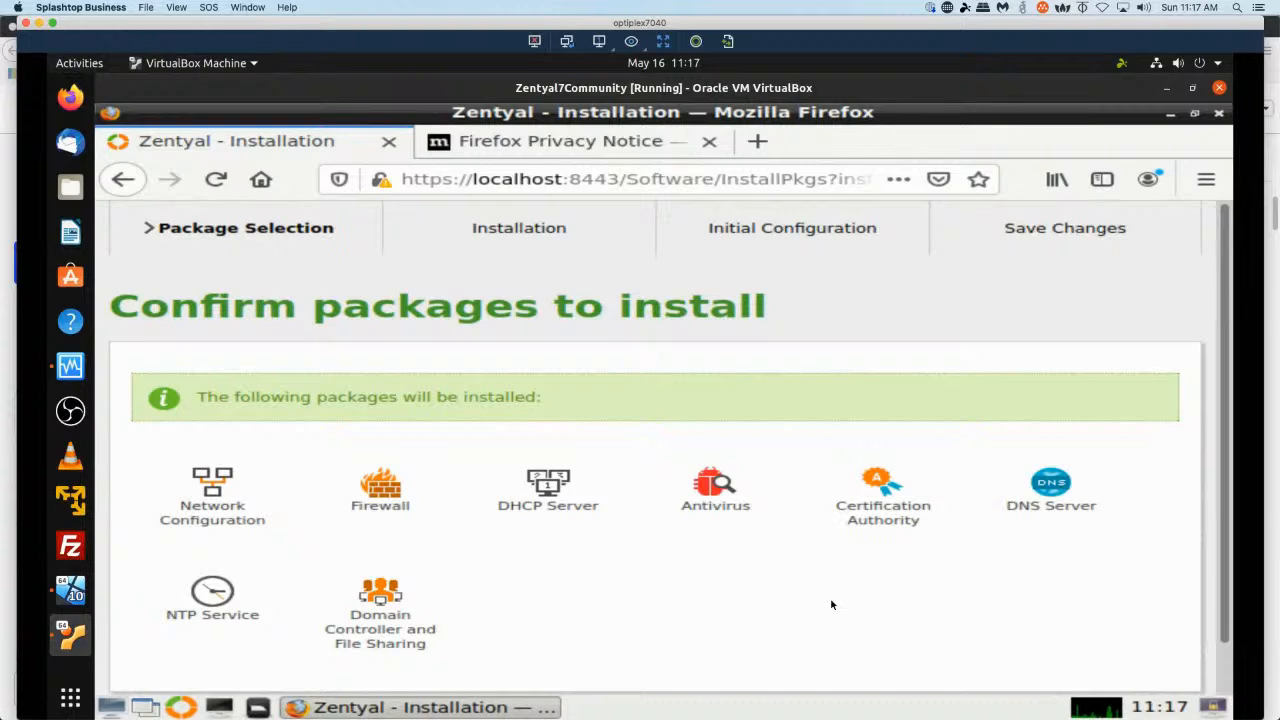
{"action": "scroll", "coordinate": [594, 534], "scroll_direction": "down", "scroll_amount": 1}
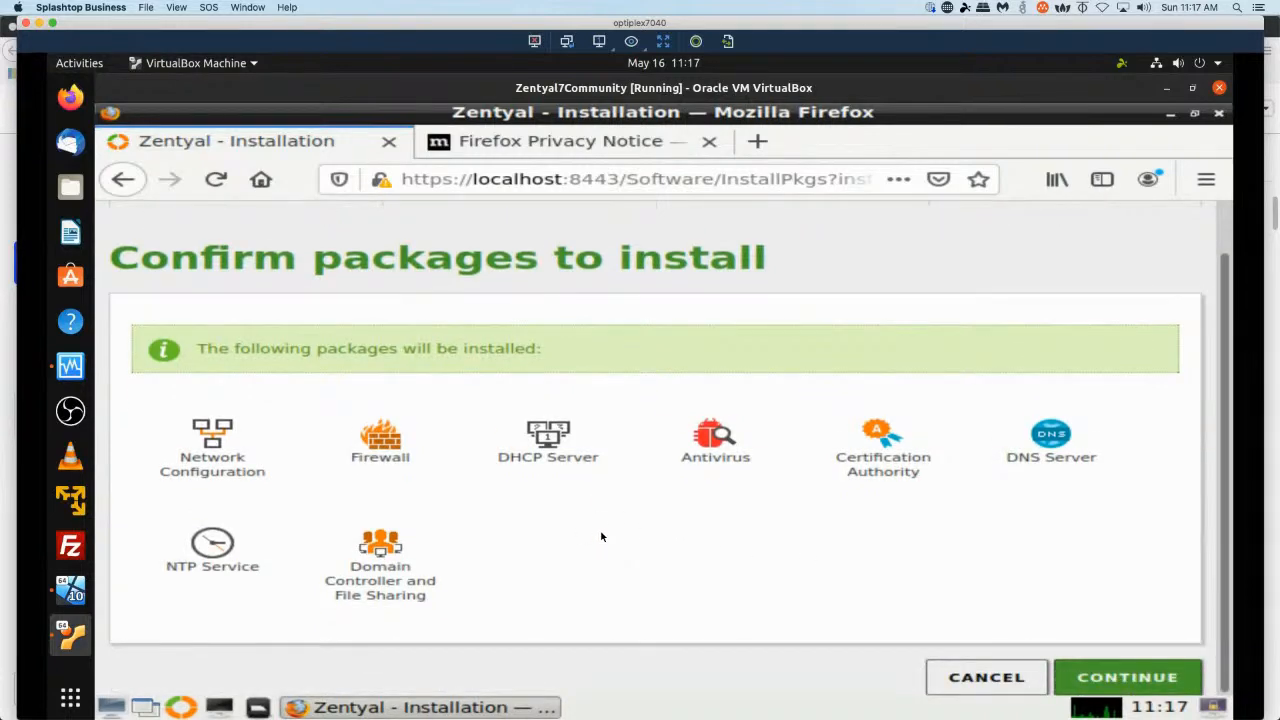
{"action": "left_click", "coordinate": [1131, 683]}
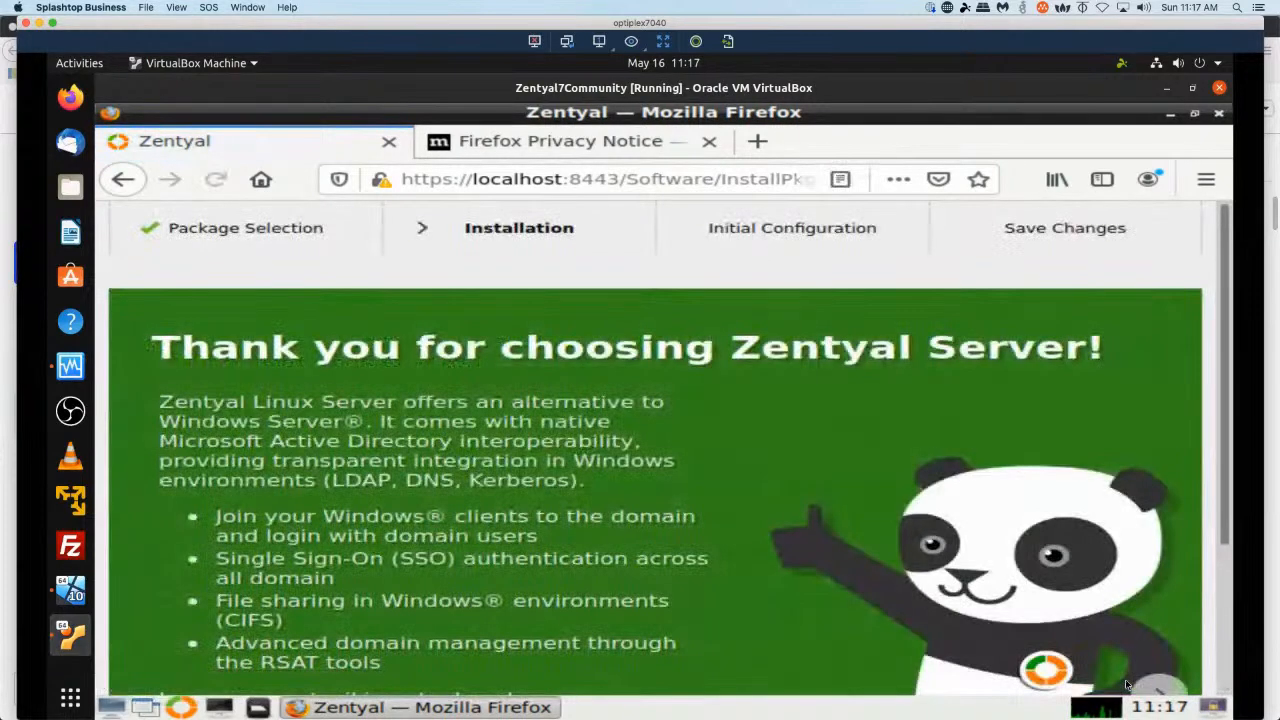
Zoom the installation progress page out to 67% and minimize the Firefox window.
{"action": "scroll", "coordinate": [739, 486], "scroll_direction": "down", "scroll_amount": 3}
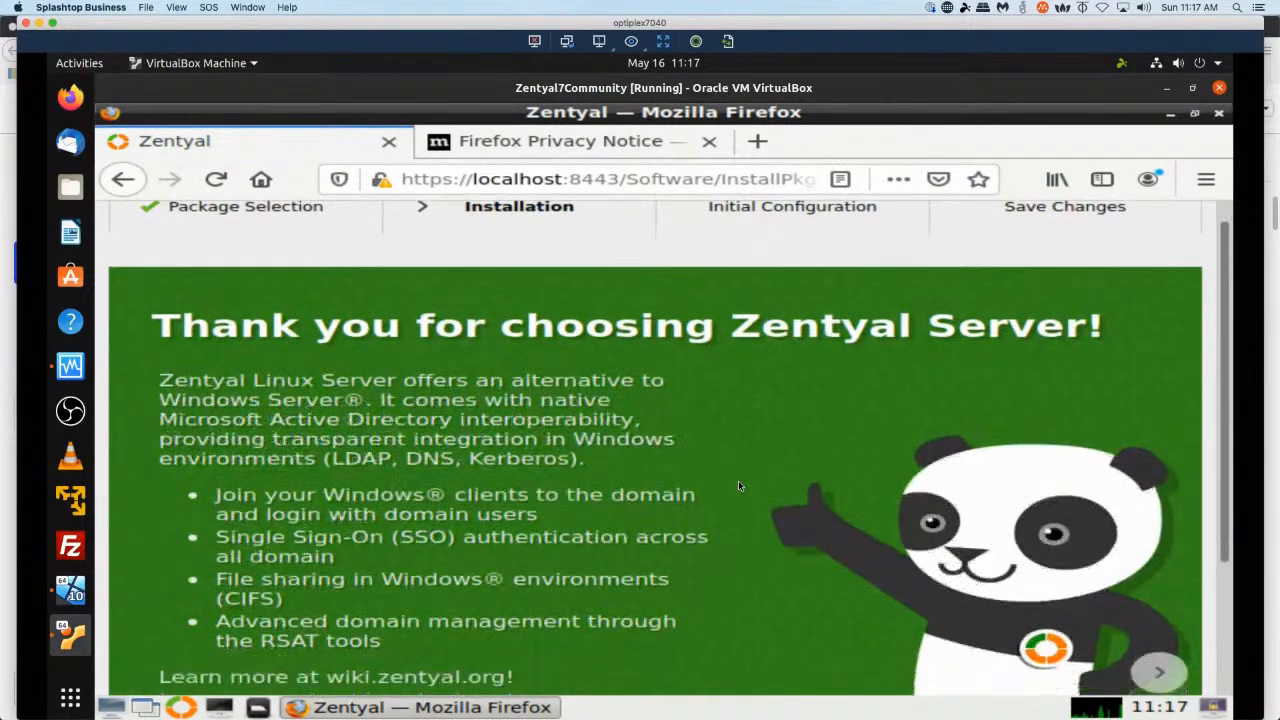
{"action": "scroll", "coordinate": [743, 485], "scroll_direction": "up", "scroll_amount": 1}
{"action": "scroll", "coordinate": [743, 486], "scroll_direction": "up", "scroll_amount": 3}
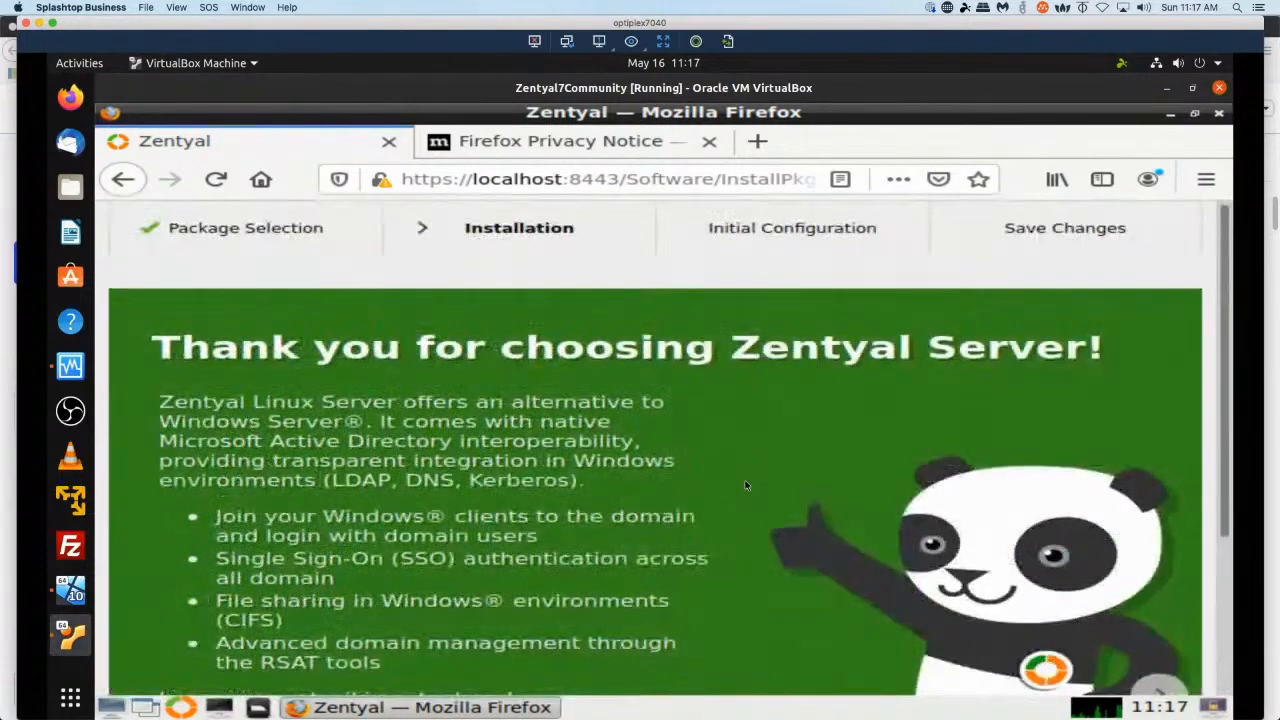
{"action": "key", "text": "ctrl+minus"}
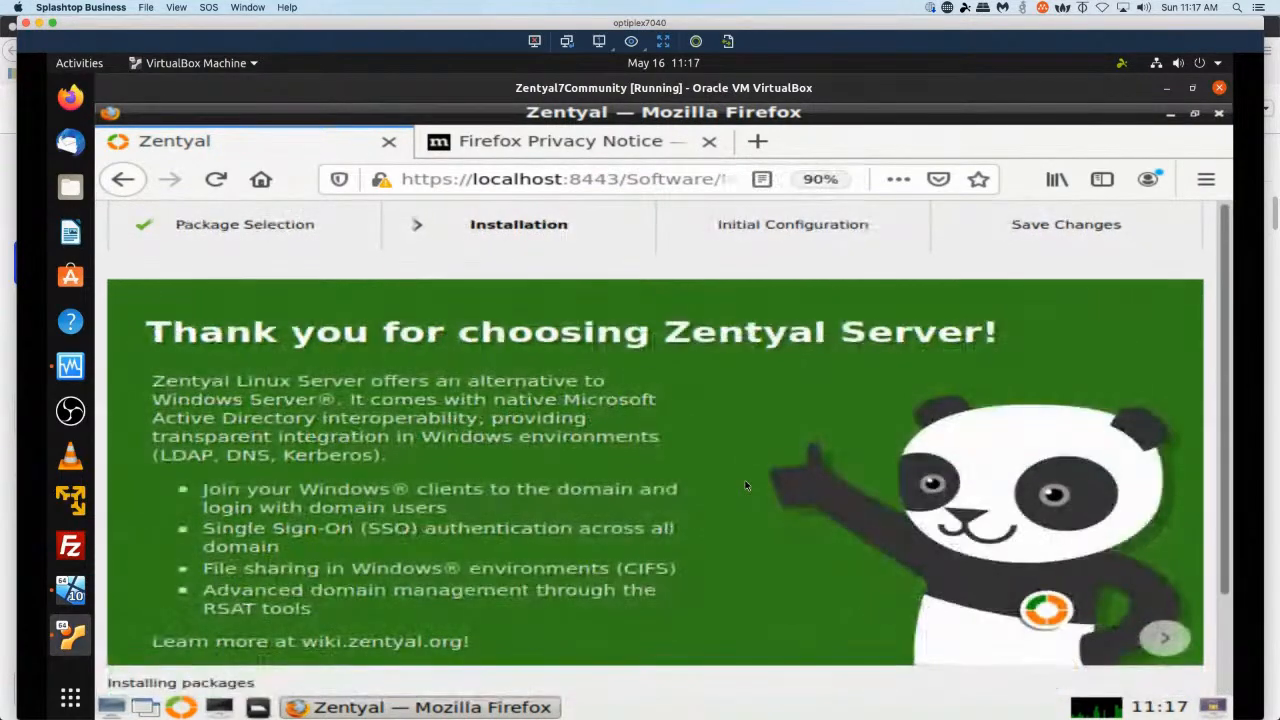
{"action": "key", "text": "ctrl+minus"}
{"action": "key", "text": "ctrl+minus"}
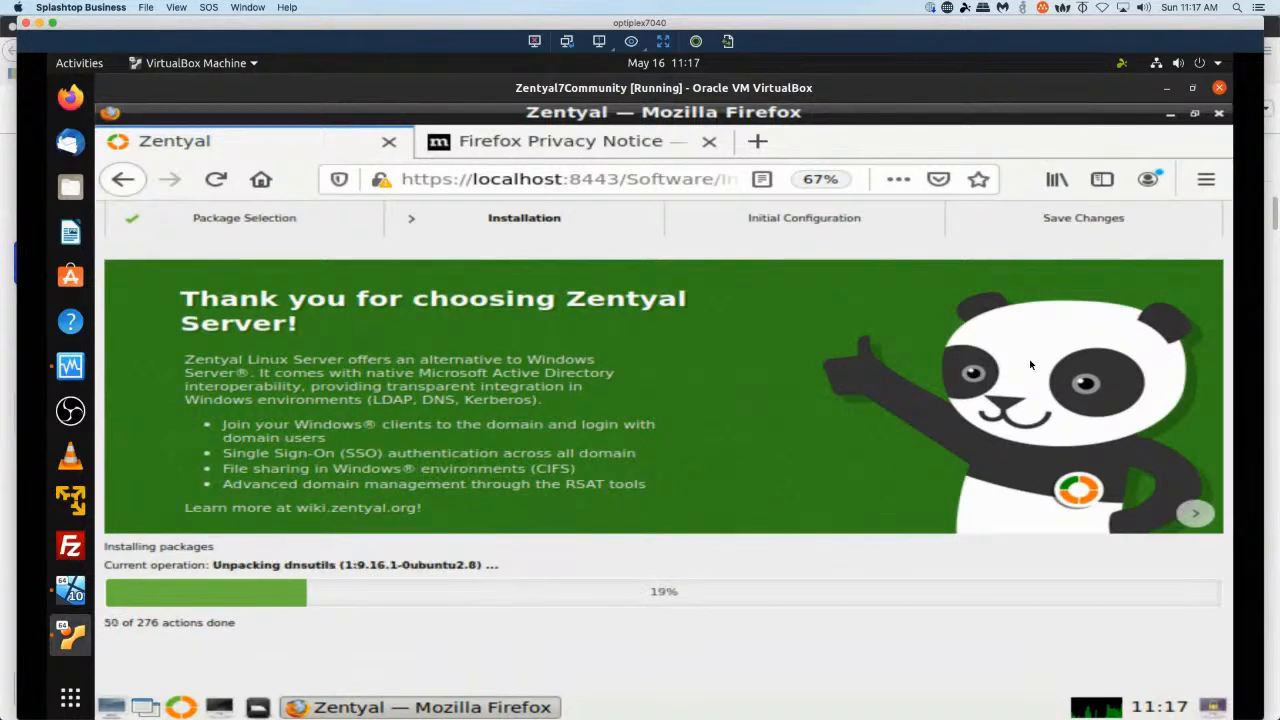
{"action": "left_click", "coordinate": [1170, 115]}
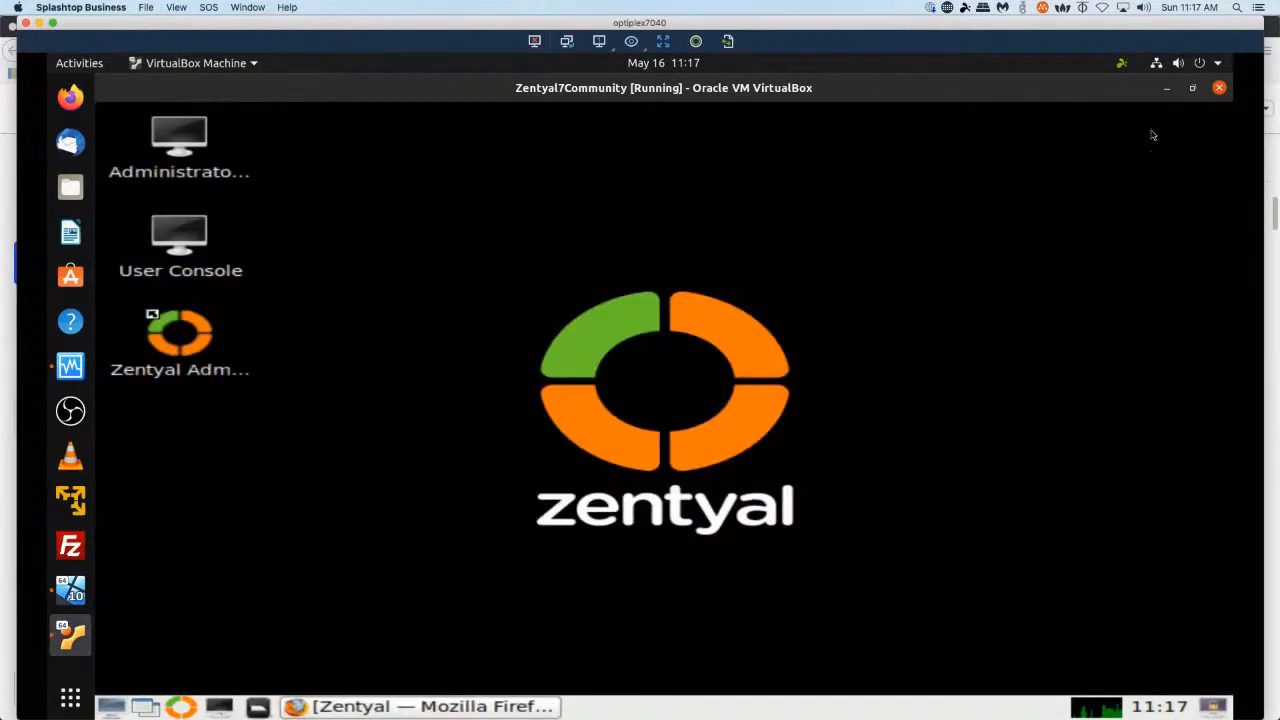
{"action": "right_click", "coordinate": [514, 246]}
{"action": "mouse_move", "coordinate": [564, 250]}
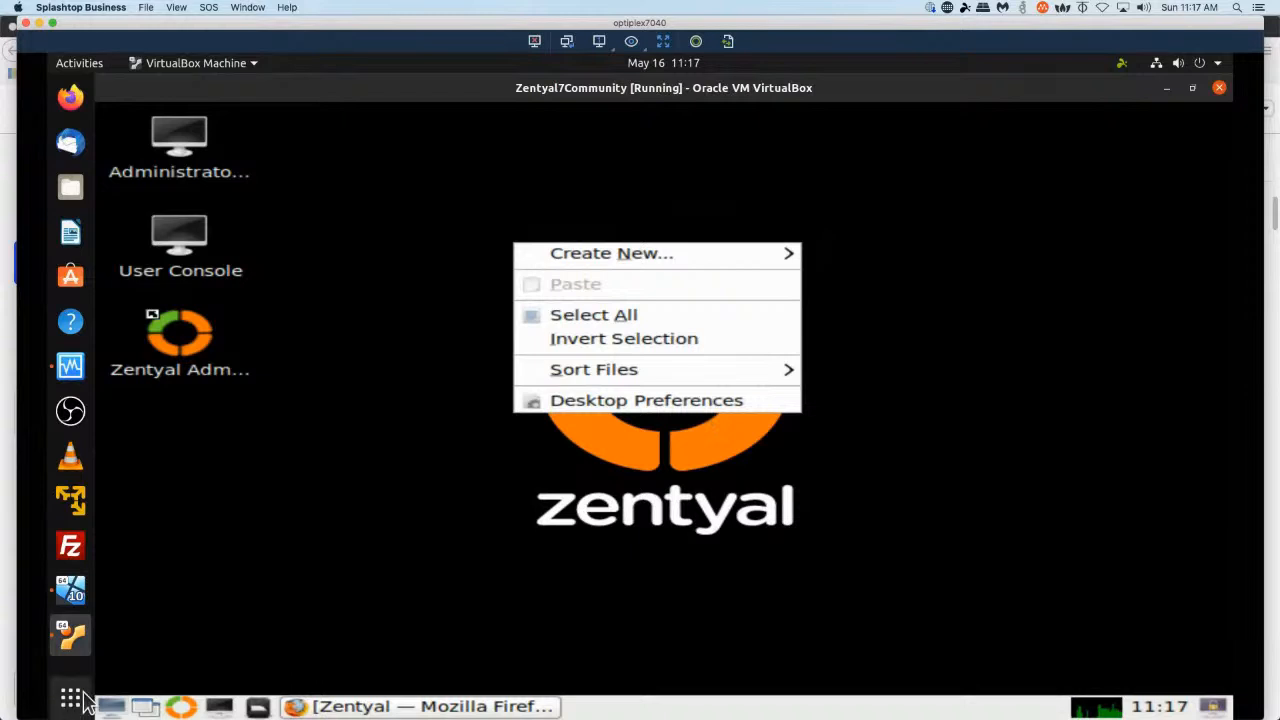
{"action": "left_click", "coordinate": [183, 609]}
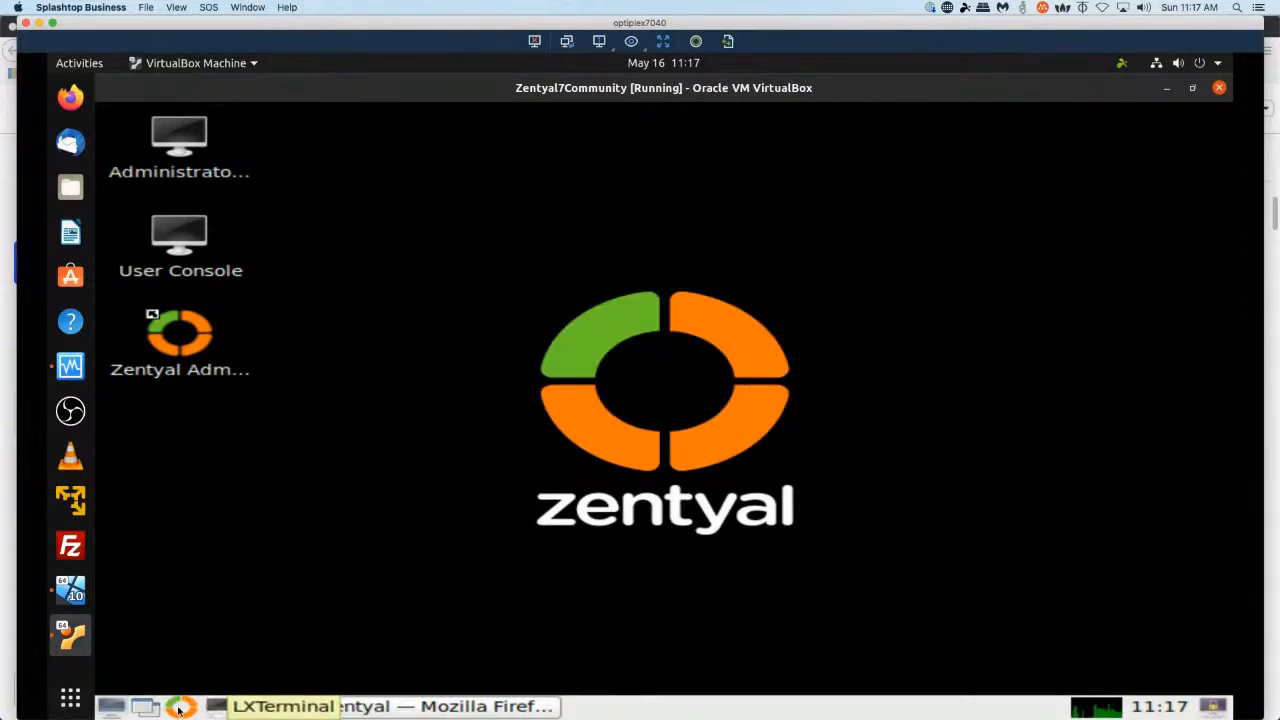
Open the guest's monitor settings, set the display resolution to 1440x900 and confirm the change.
{"action": "left_click", "coordinate": [110, 707]}
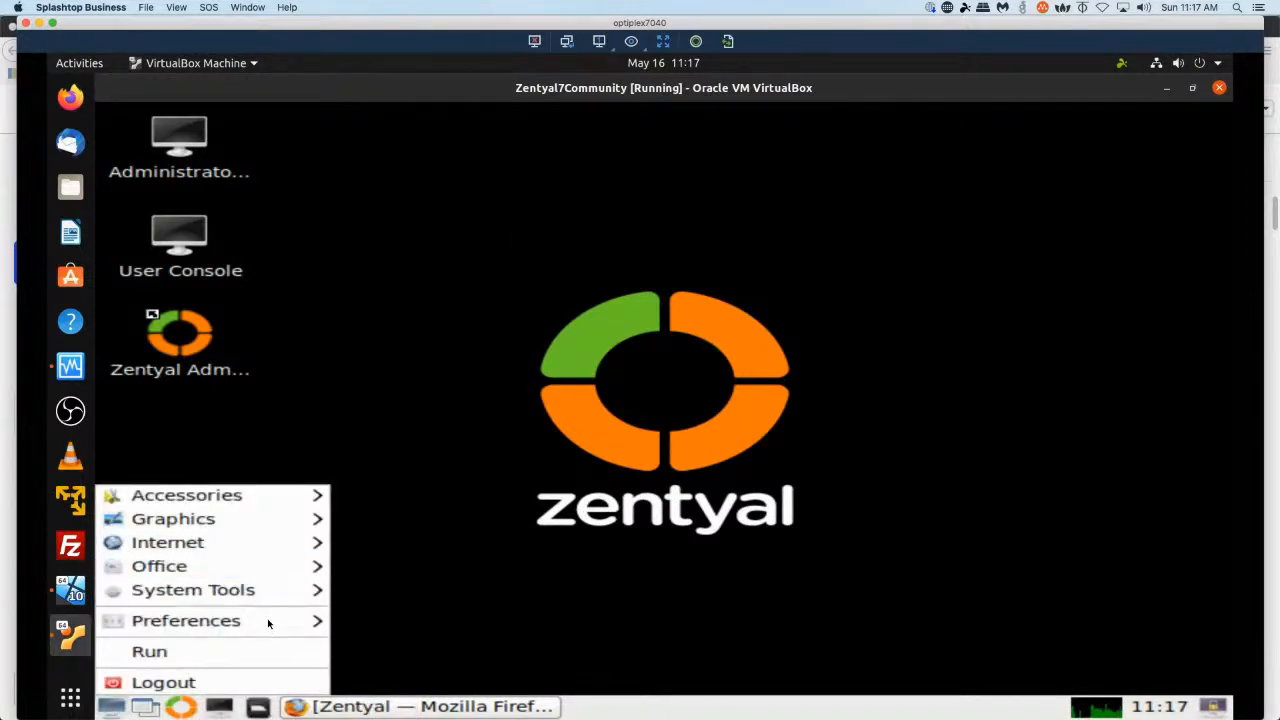
{"action": "mouse_move", "coordinate": [267, 618]}
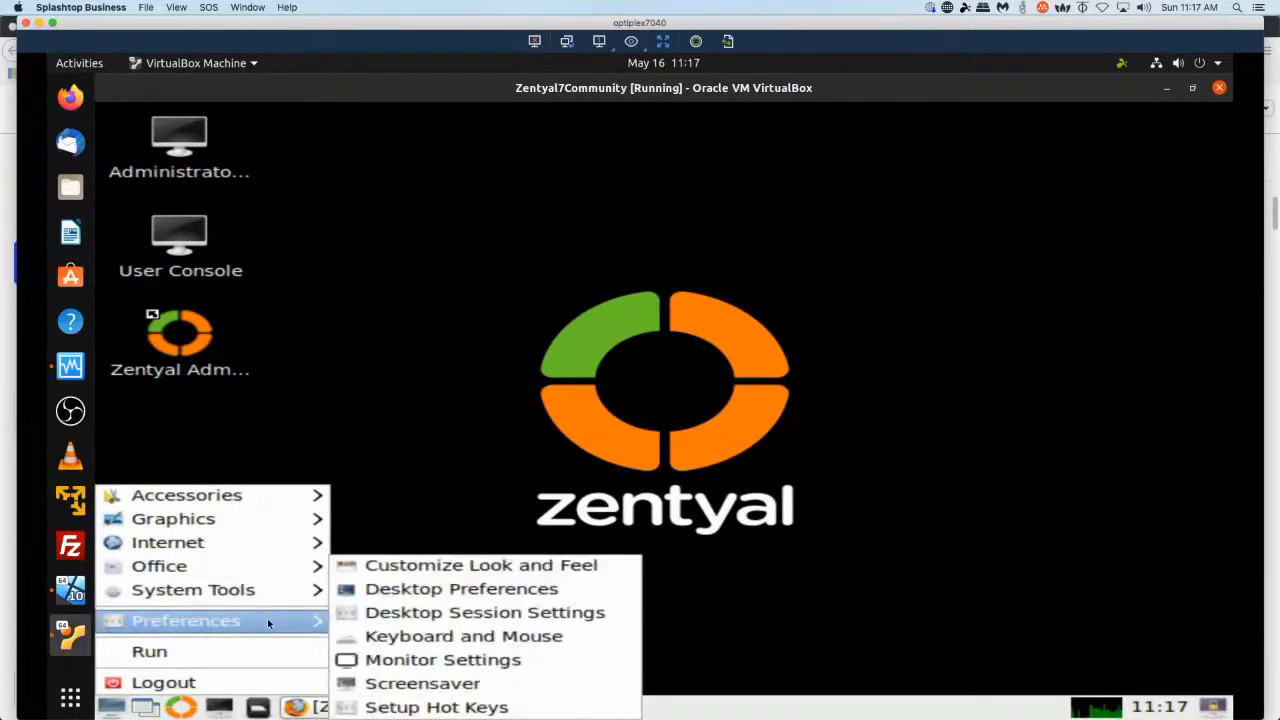
{"action": "left_click", "coordinate": [417, 659]}
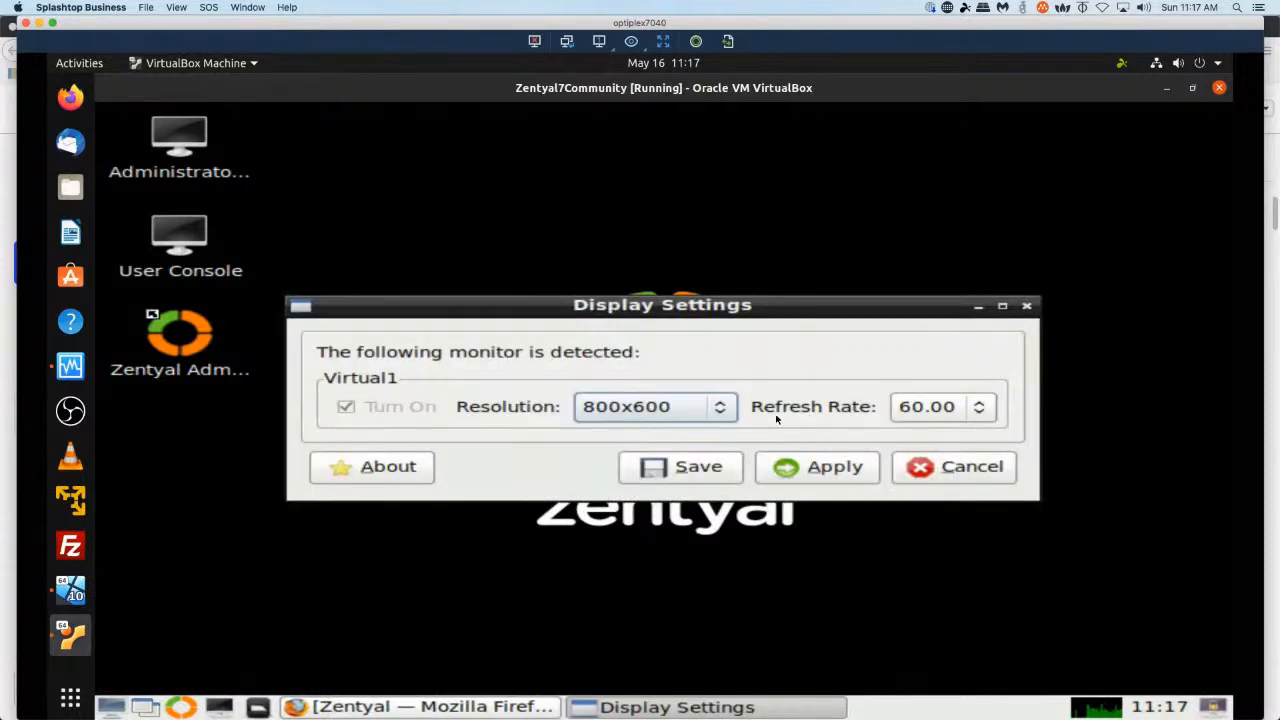
{"action": "left_click", "coordinate": [726, 413]}
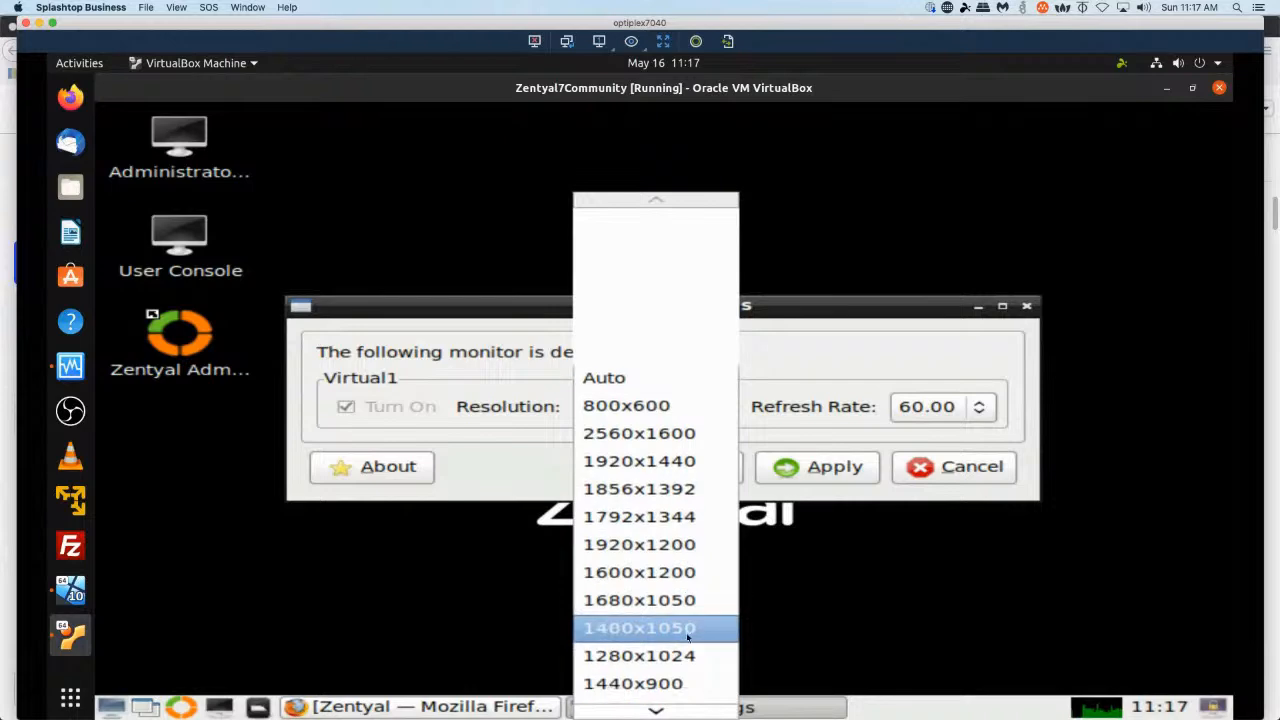
{"action": "left_click", "coordinate": [695, 681]}
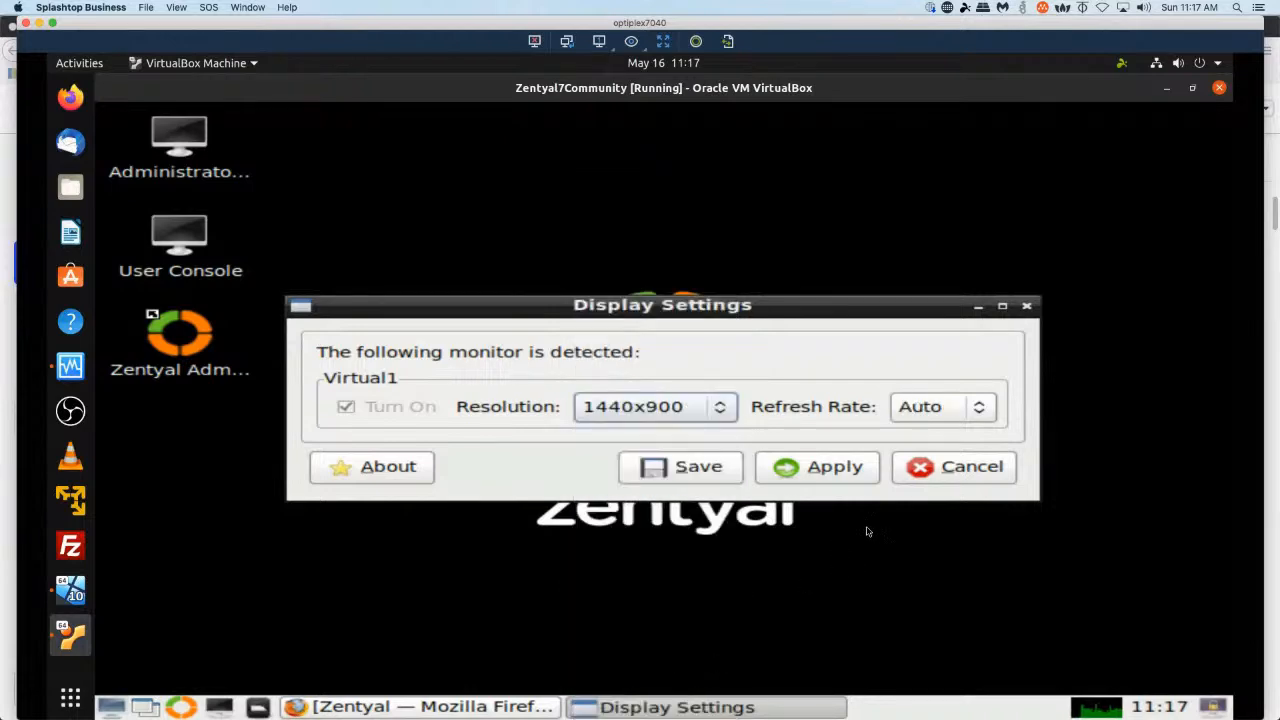
{"action": "left_click", "coordinate": [830, 468]}
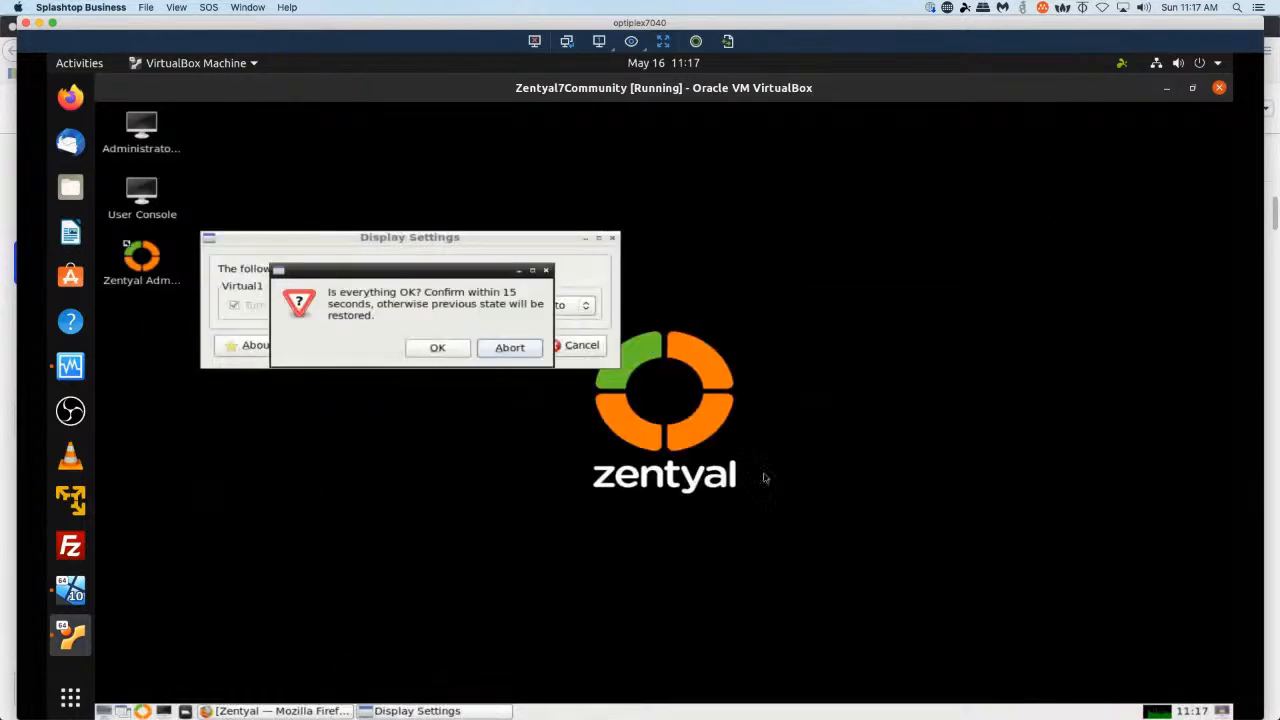
{"action": "left_click", "coordinate": [445, 352]}
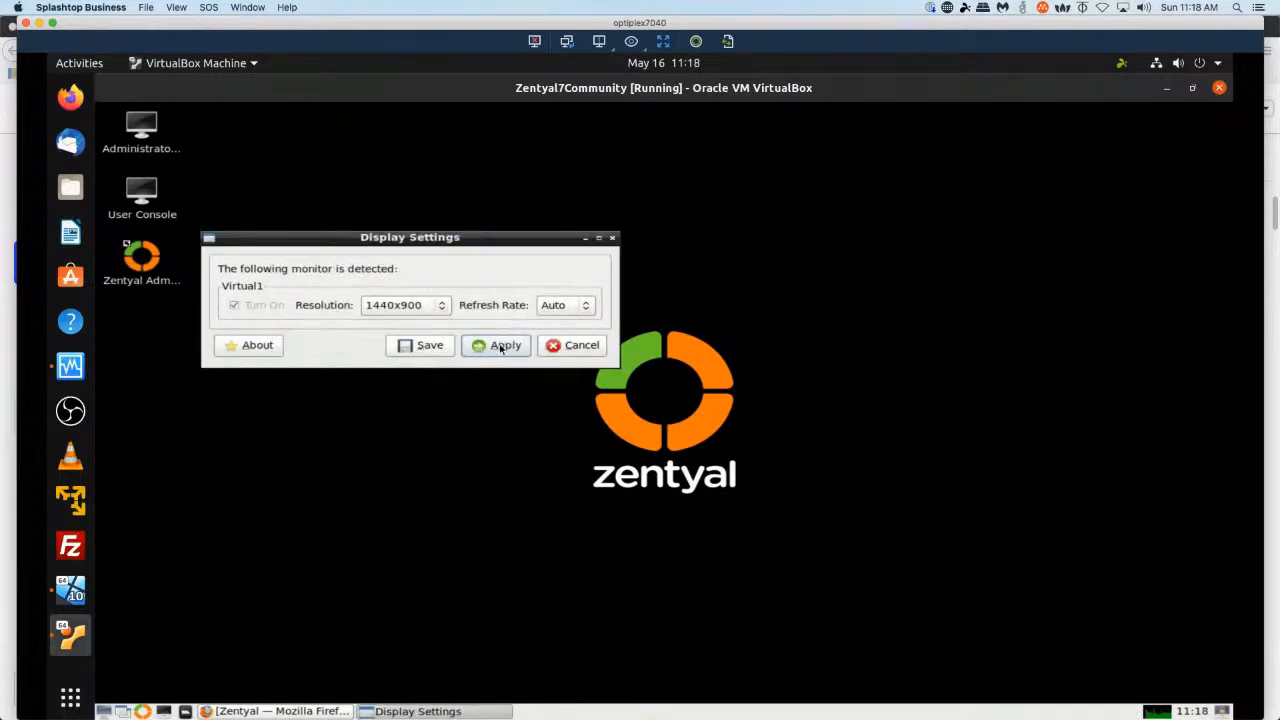
Reapply the 1440x900 resolution, confirm it, and save the display configuration.
{"action": "left_click", "coordinate": [500, 347]}
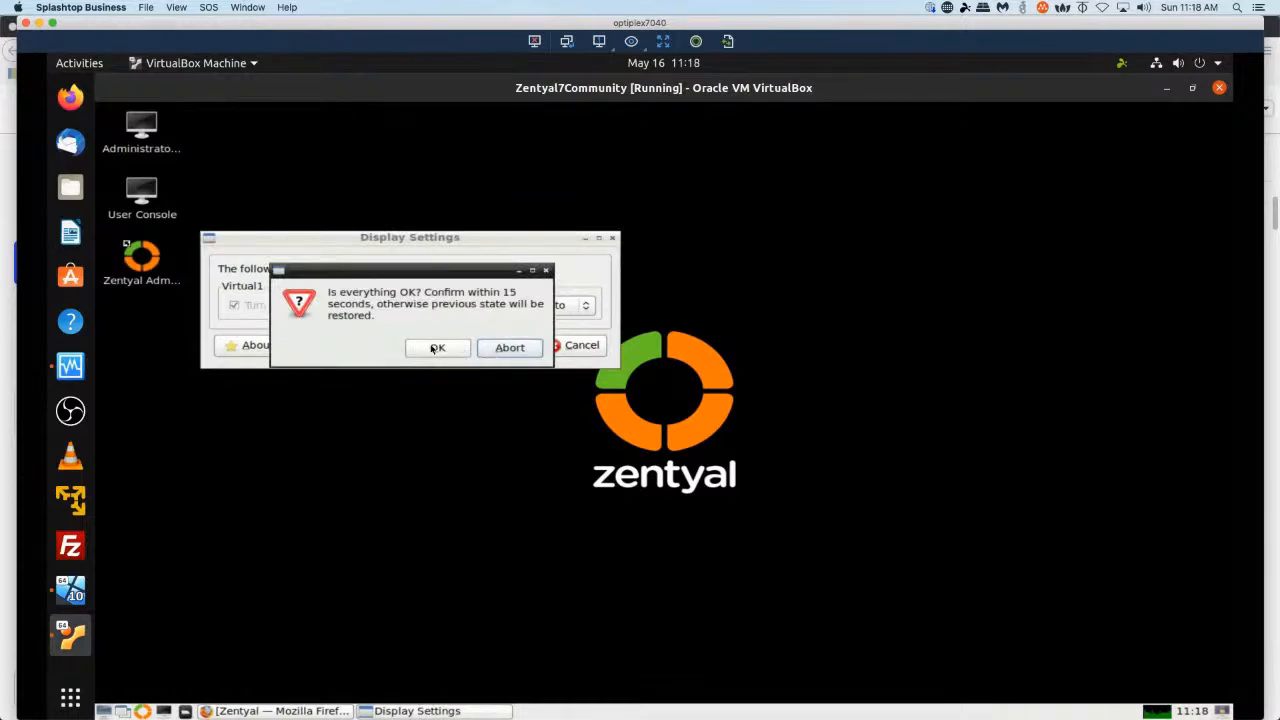
{"action": "left_click", "coordinate": [436, 348]}
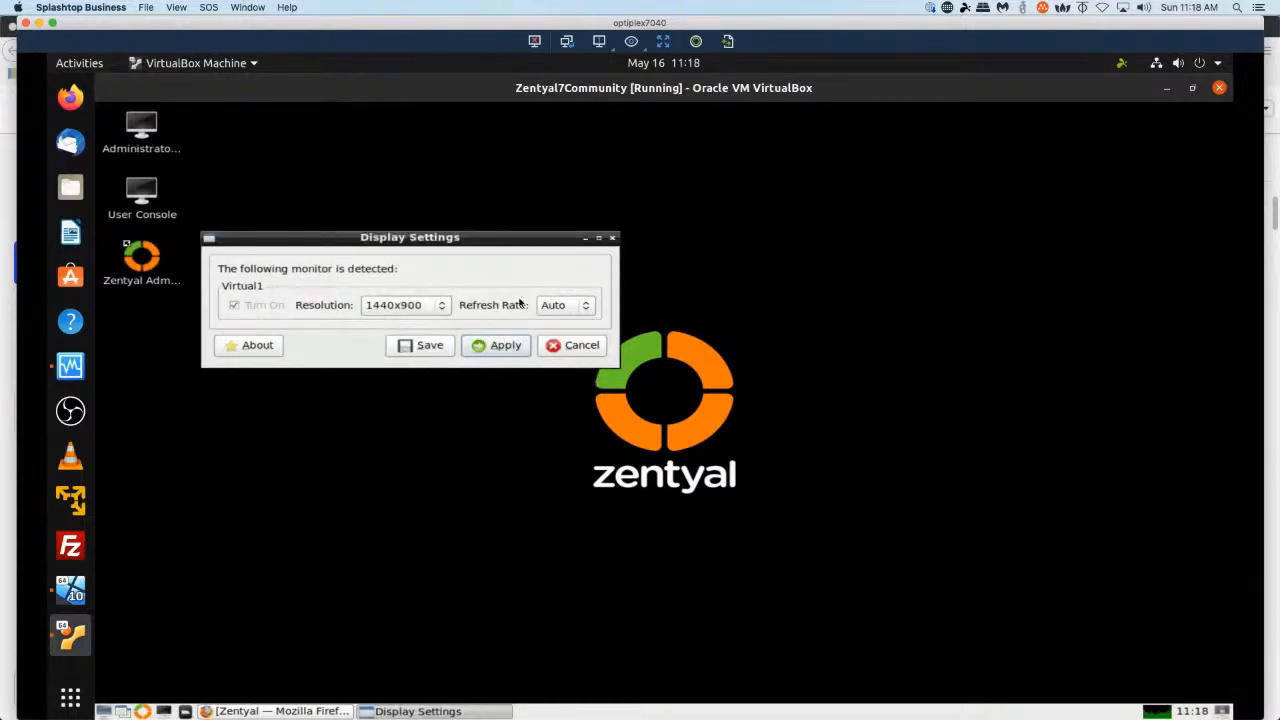
{"action": "left_click", "coordinate": [418, 347]}
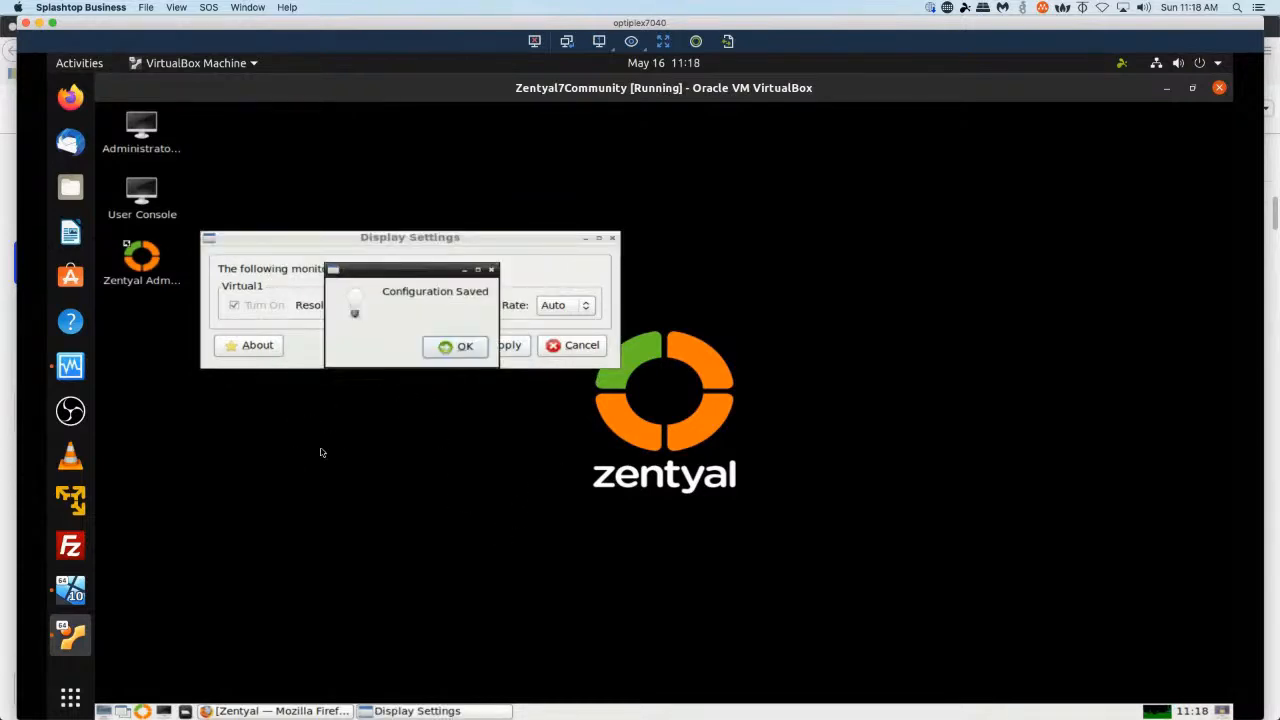
{"action": "left_click", "coordinate": [455, 346]}
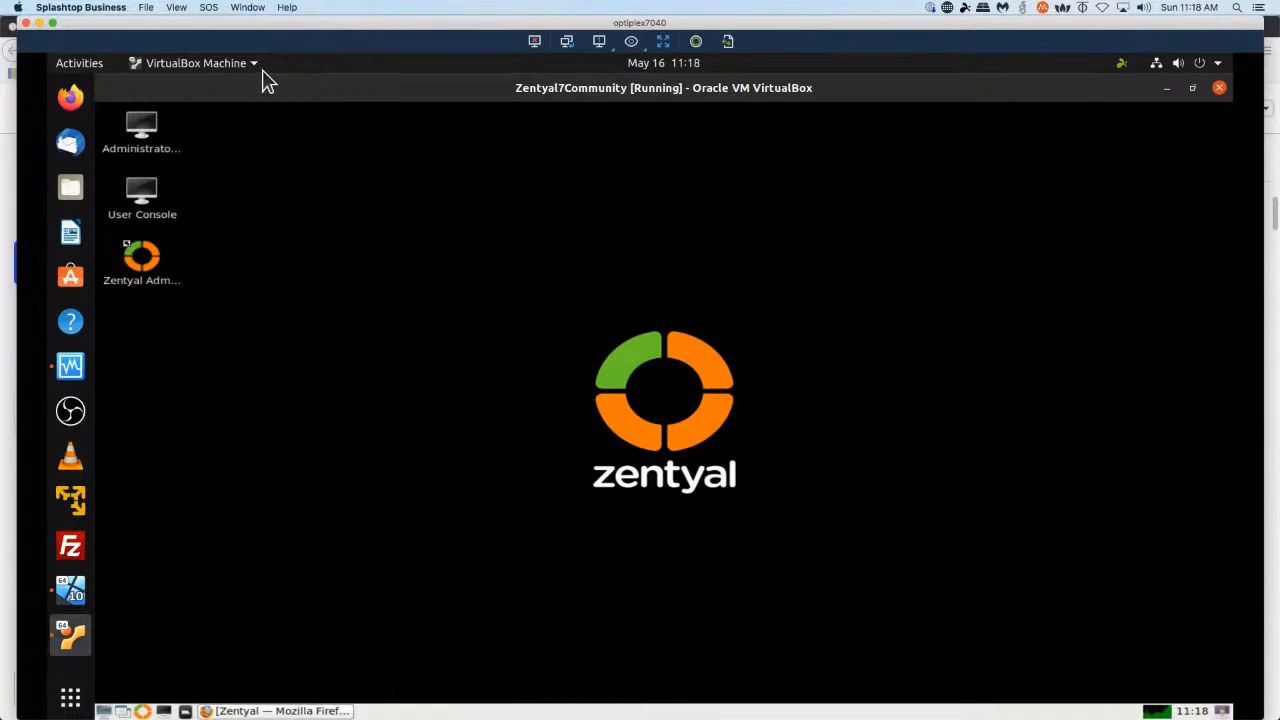
Switch the virtual machine window to scaled mode.
{"action": "key", "text": "ctrl+Home"}
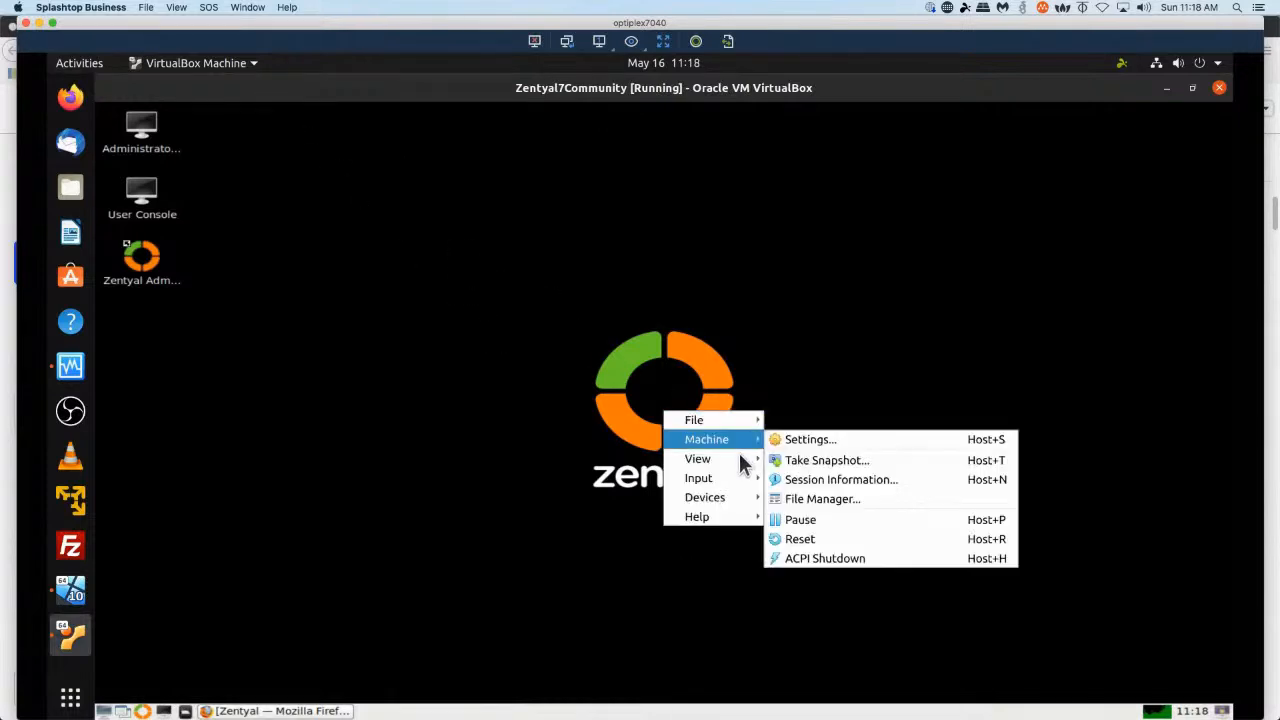
{"action": "mouse_move", "coordinate": [738, 456]}
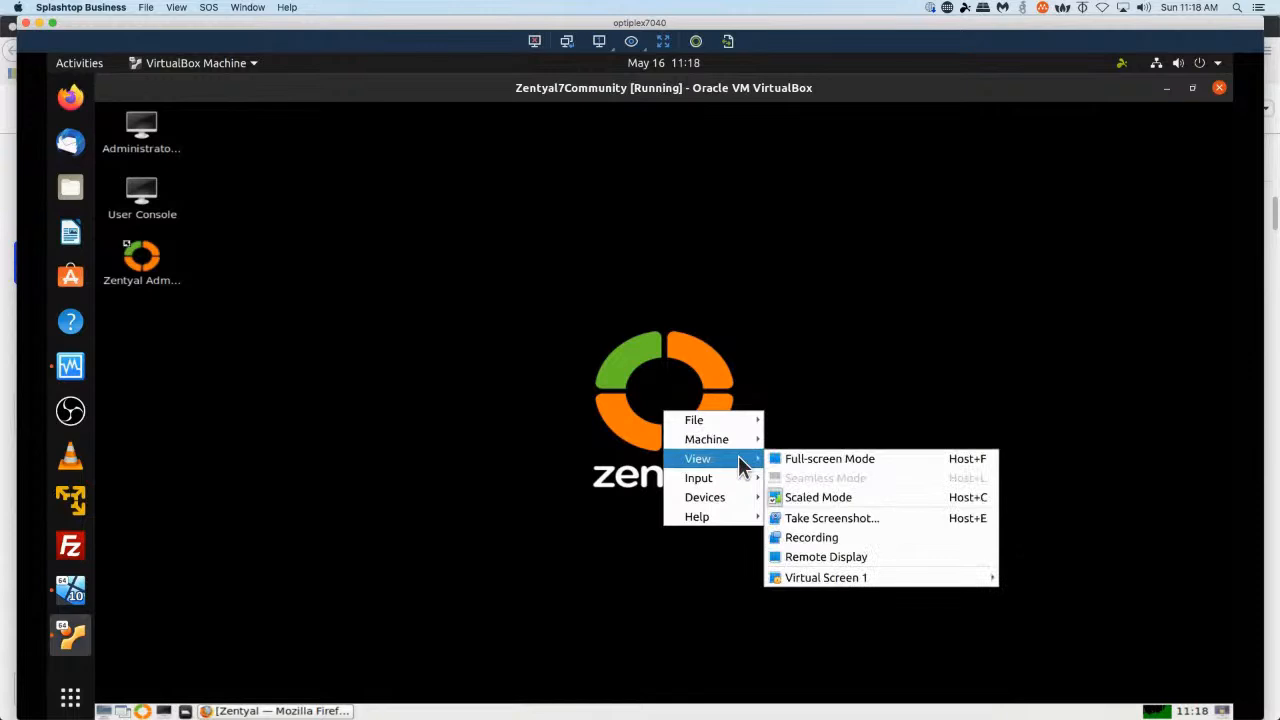
{"action": "left_click", "coordinate": [837, 494]}
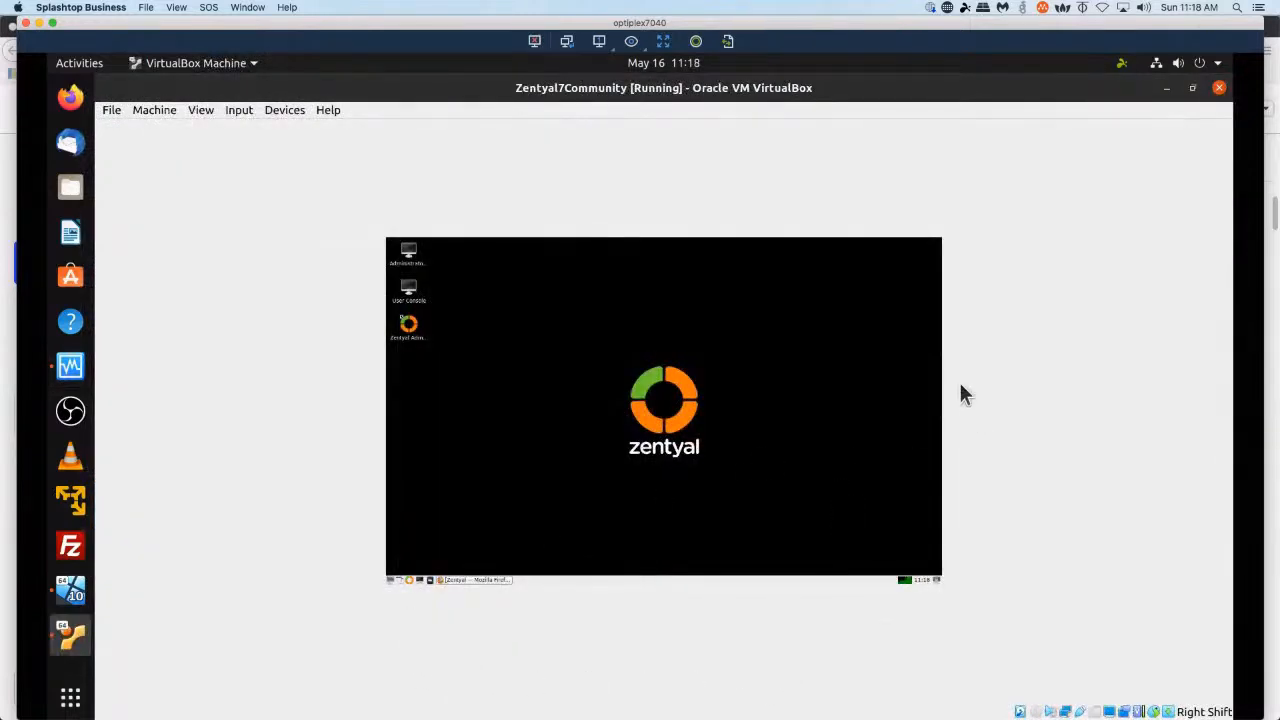
Switch the virtual machine window to full-screen mode.
{"action": "left_click", "coordinate": [203, 112]}
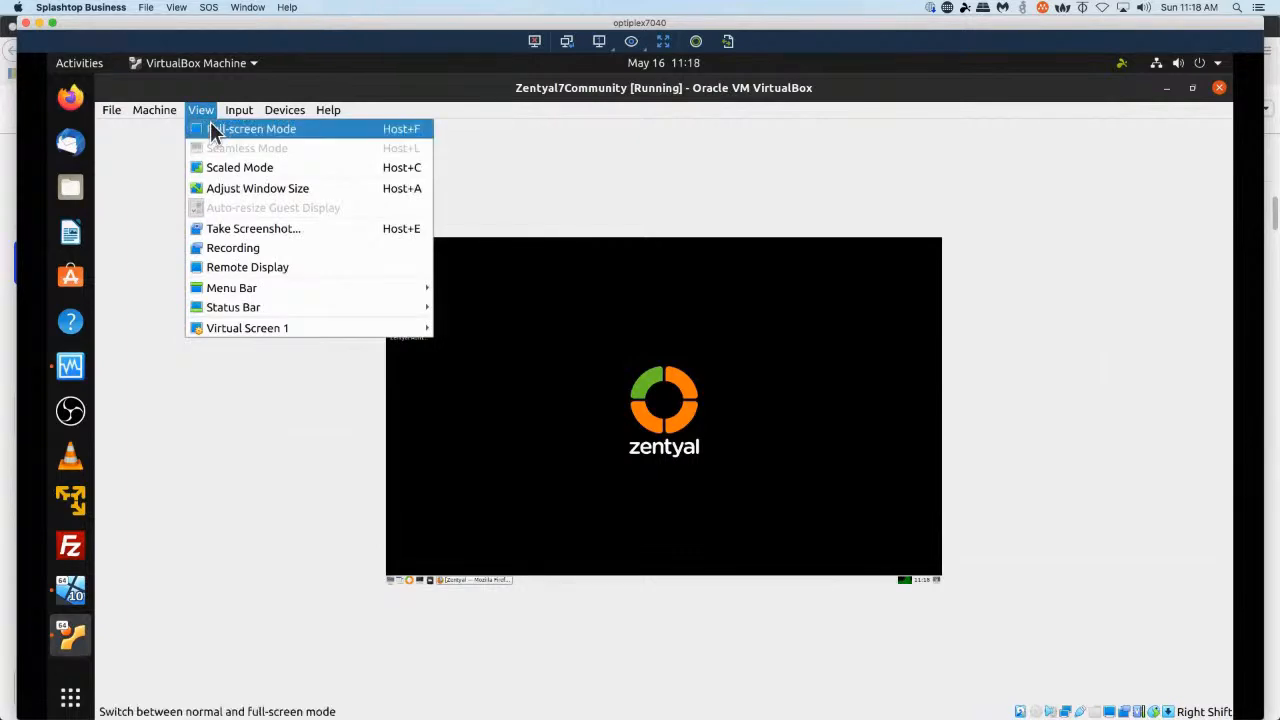
{"action": "left_click", "coordinate": [212, 126]}
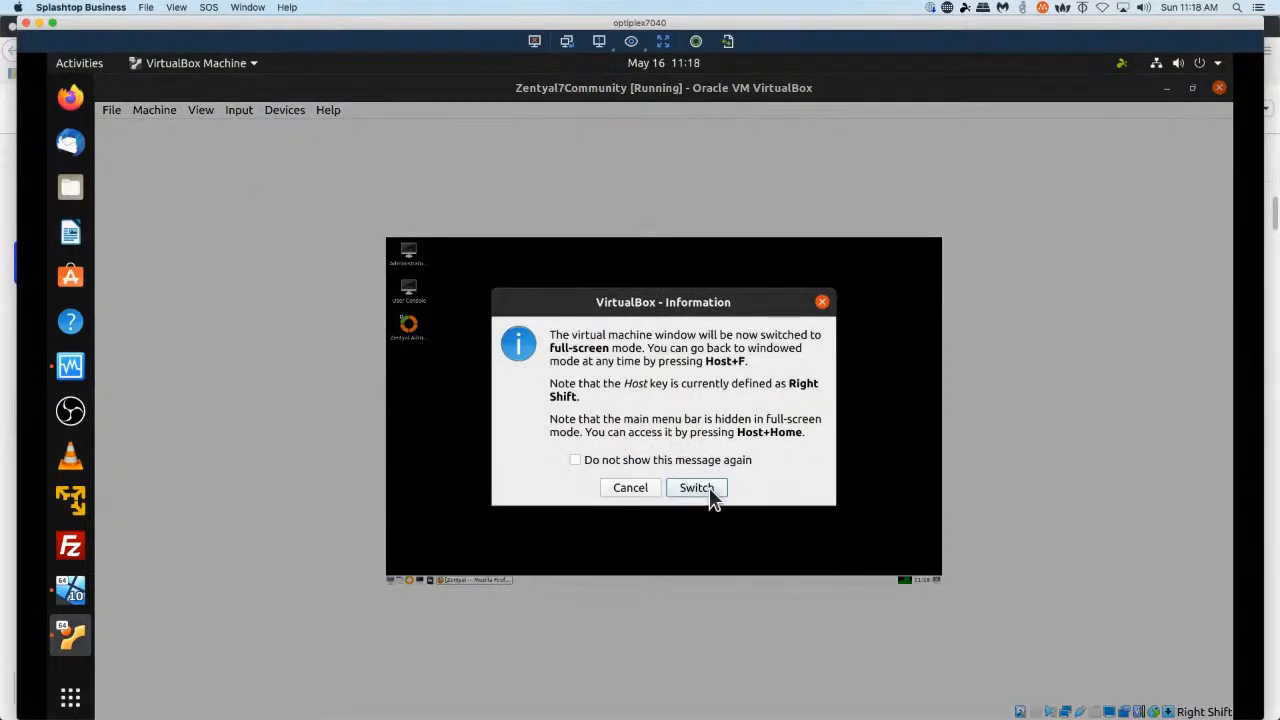
{"action": "left_click", "coordinate": [696, 487]}
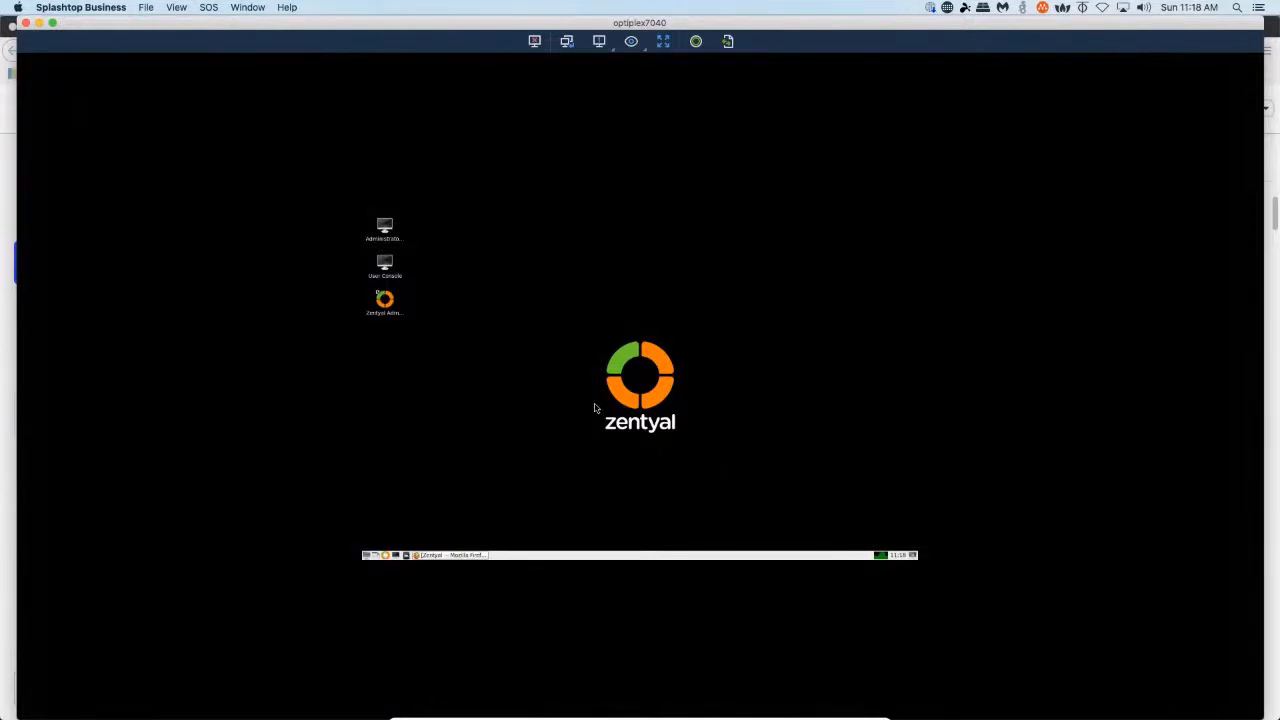
Leave full-screen mode for the virtual machine window.
{"action": "mouse_move", "coordinate": [672, 716]}
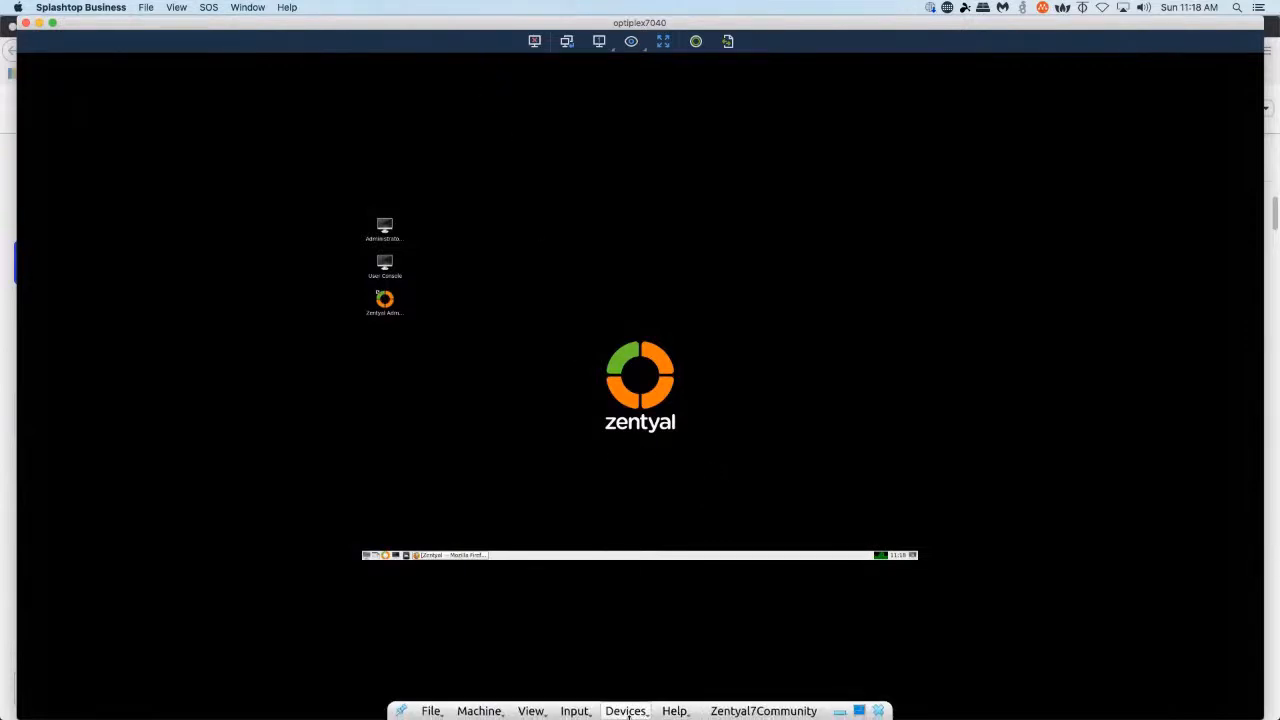
{"action": "left_click", "coordinate": [533, 711]}
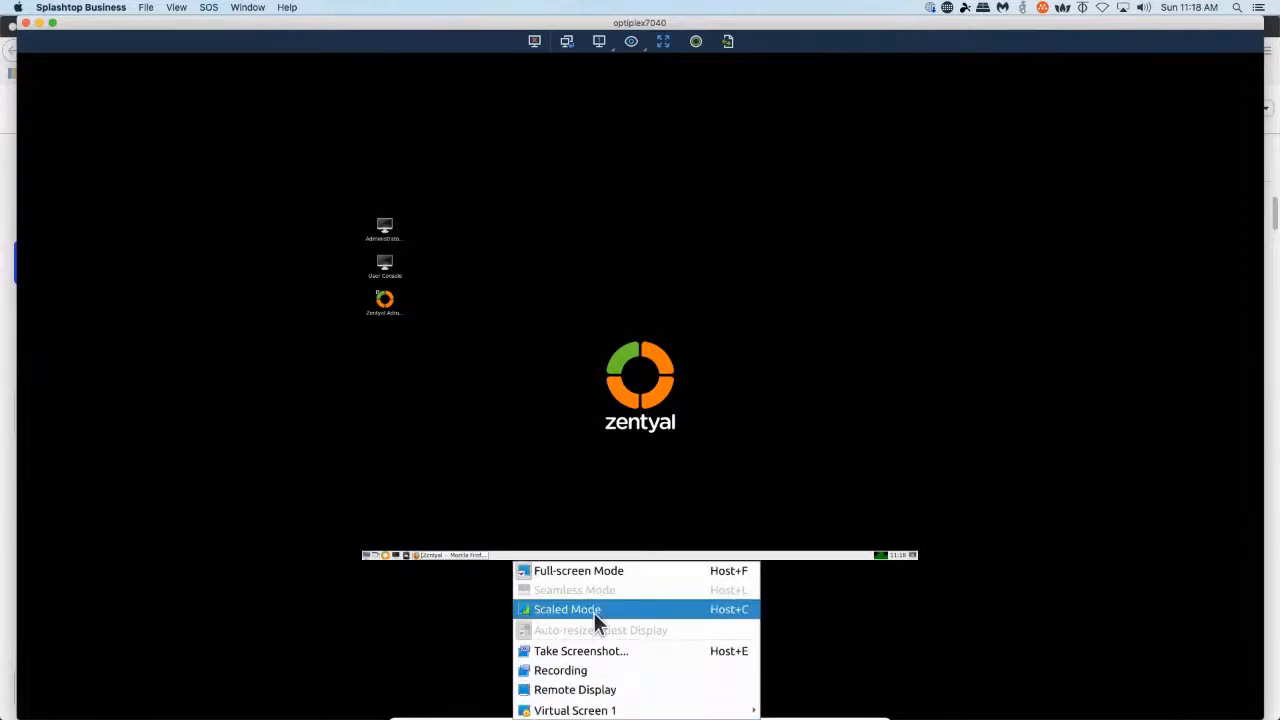
{"action": "left_click", "coordinate": [591, 570]}
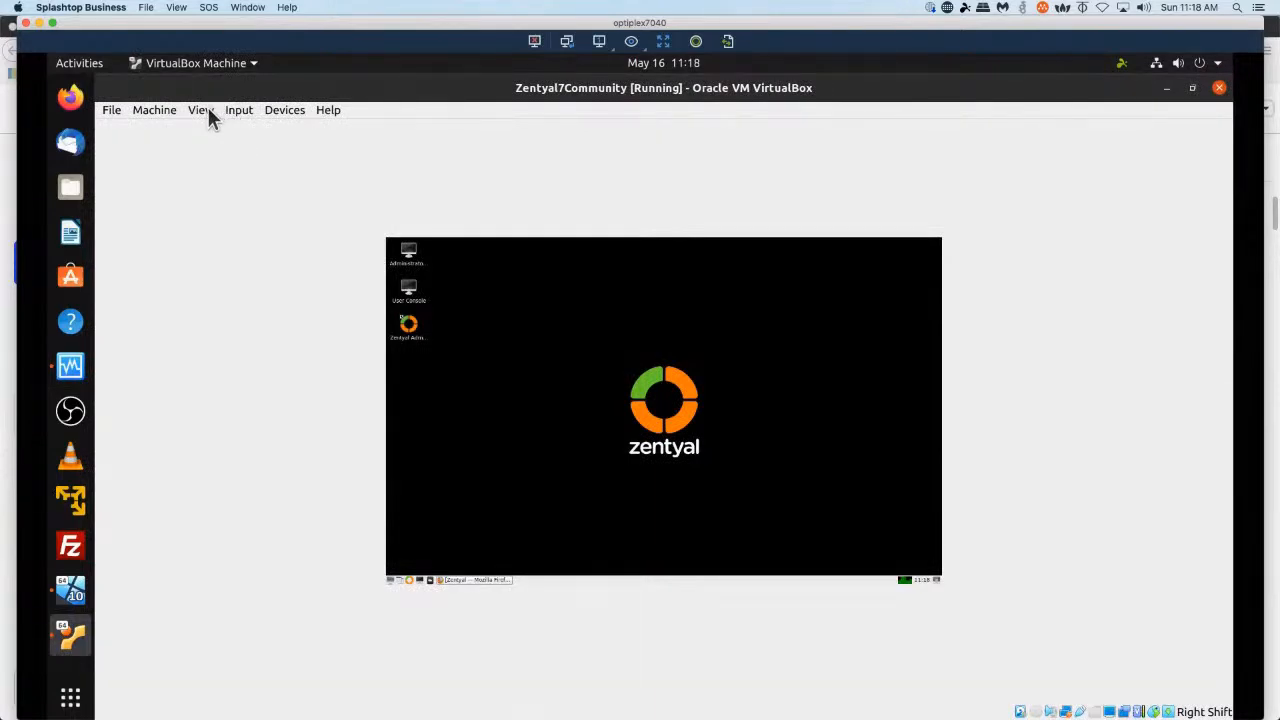
Turn scaled mode off for the virtual machine window.
{"action": "left_click", "coordinate": [240, 111]}
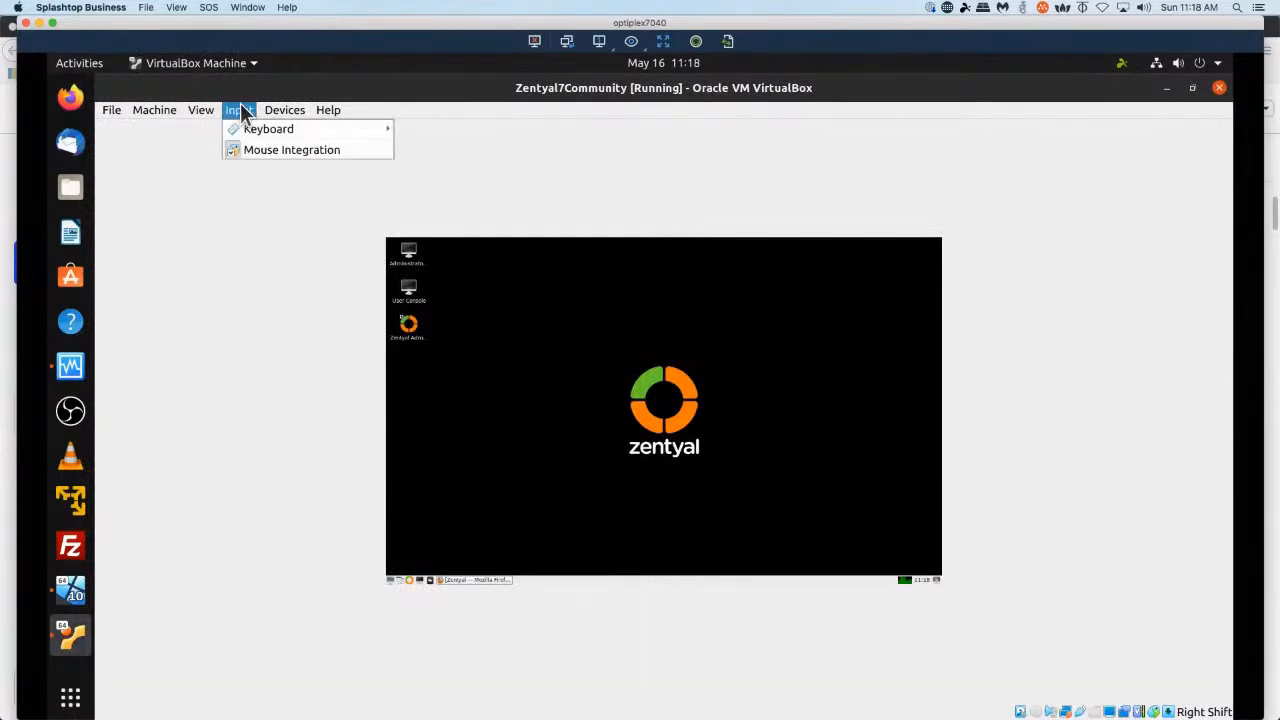
{"action": "mouse_move", "coordinate": [203, 110]}
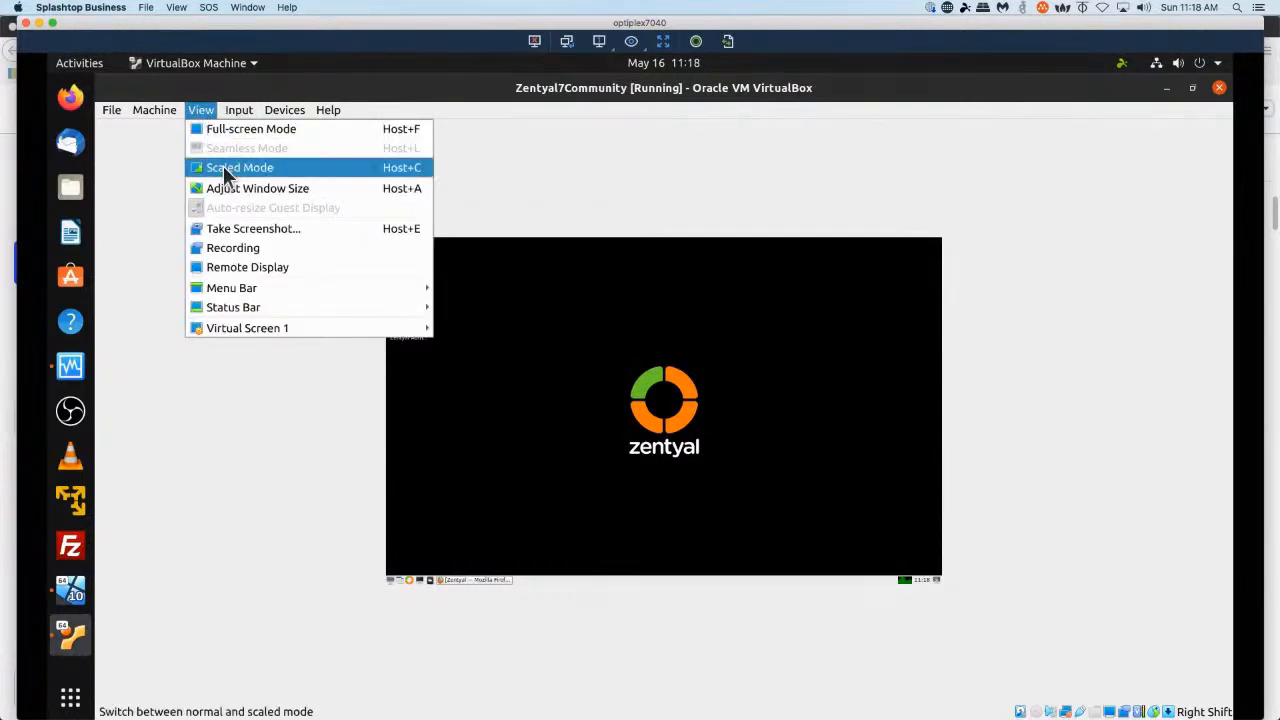
{"action": "left_click", "coordinate": [235, 177]}
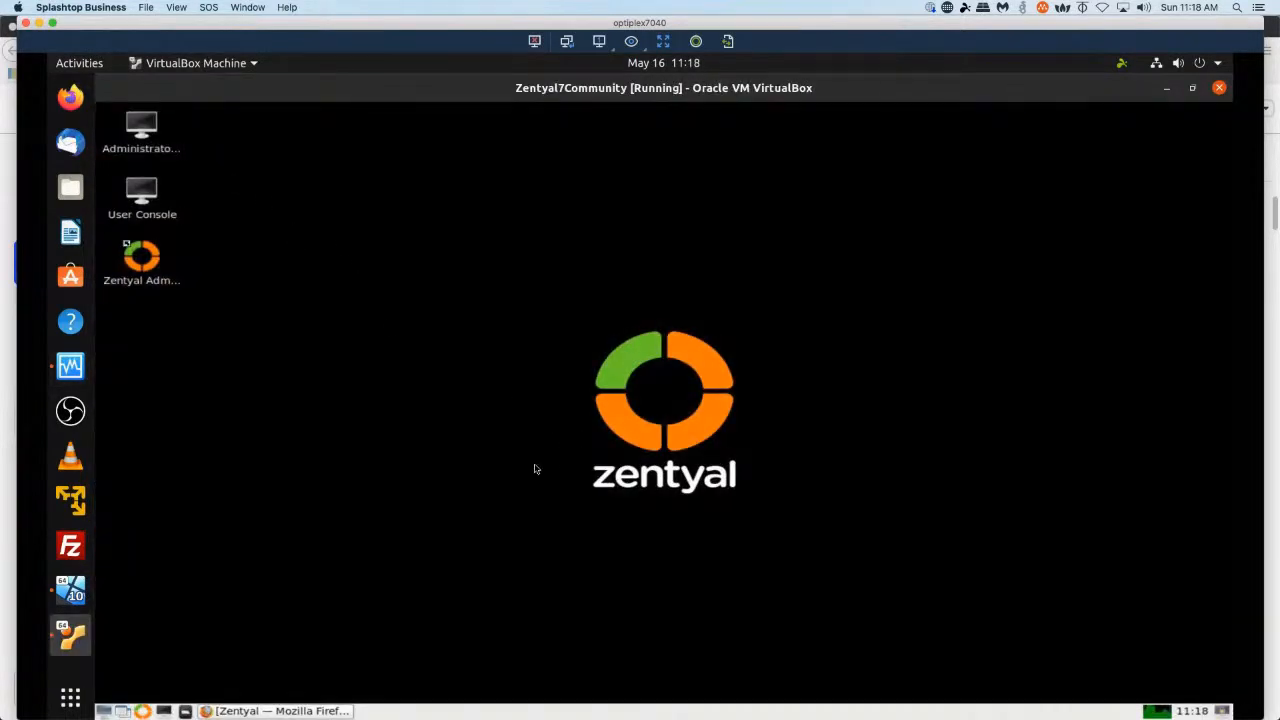
Restore the browser window and zoom the initial configuration wizard to 90%.
{"action": "left_click", "coordinate": [246, 712]}
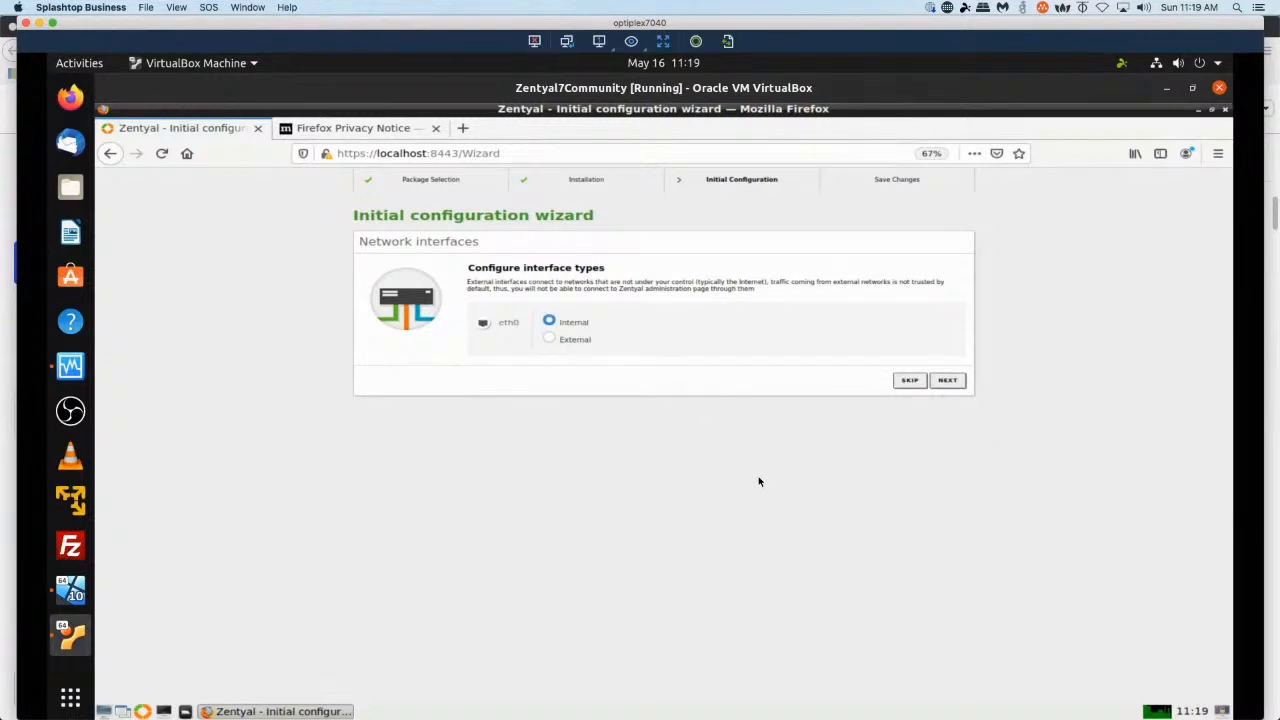
{"action": "key", "text": "ctrl+plus"}
{"action": "key", "text": "ctrl+plus"}
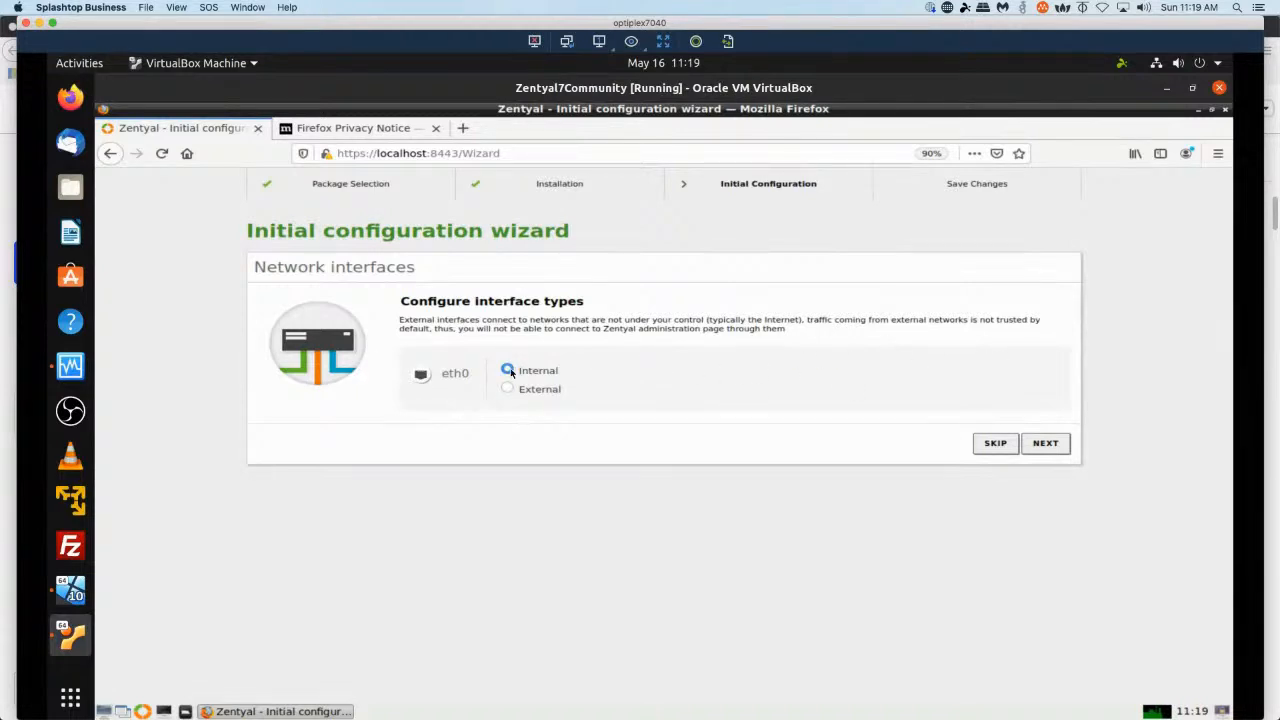
Keep eth0 as an internal interface using DHCP and advance through the network interface pages.
{"action": "left_click", "coordinate": [1057, 447]}
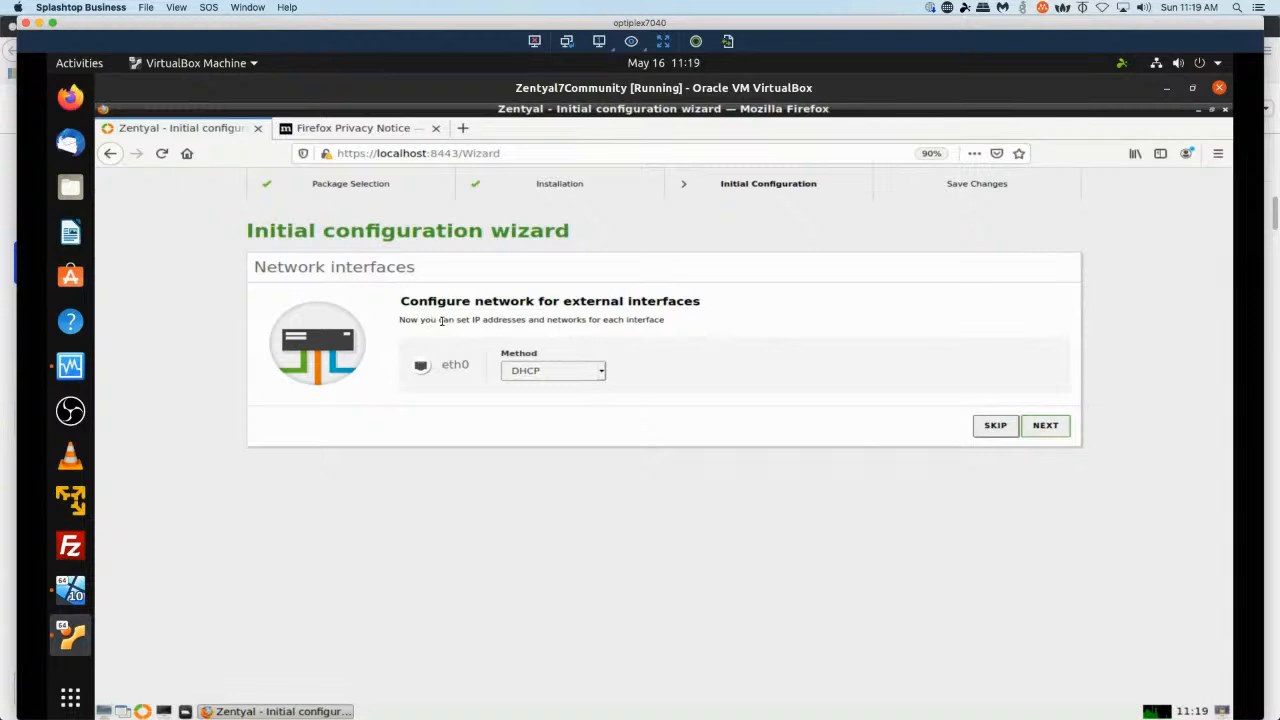
{"action": "left_click", "coordinate": [1046, 426]}
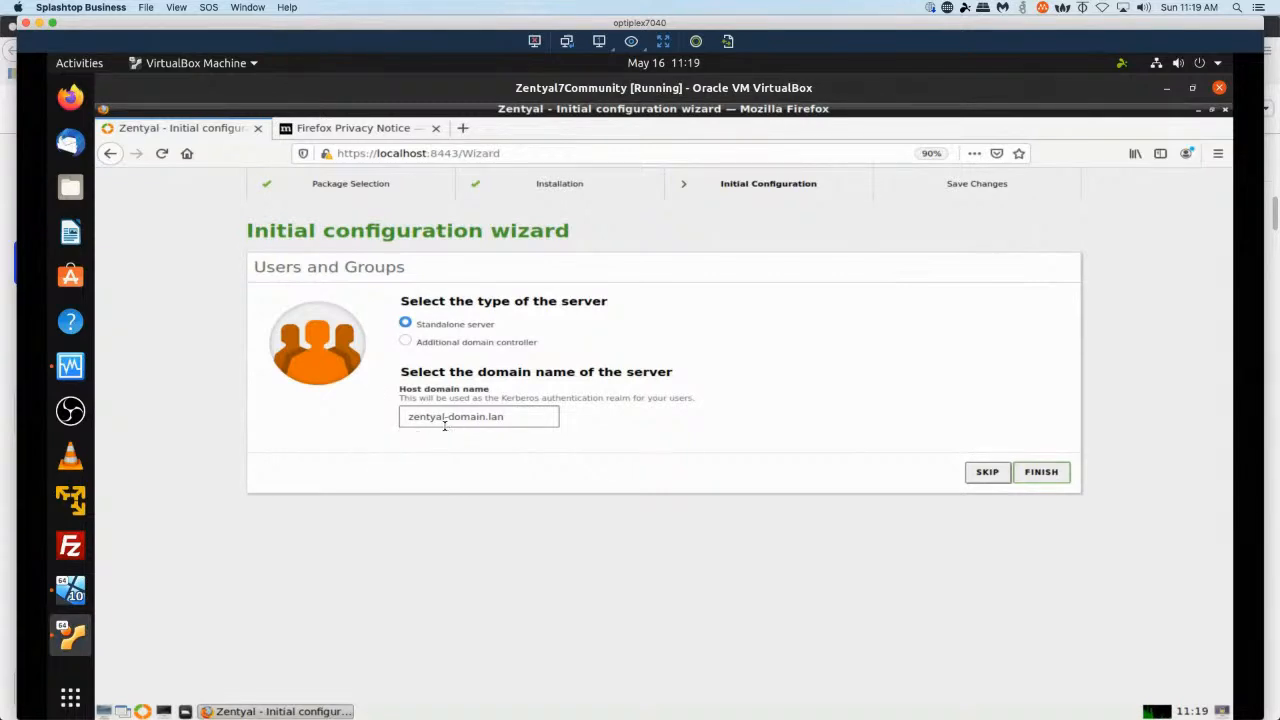
Try to finish Users and Groups as a standalone server with domain zentyal-domain.lan, then skip that page.
{"action": "left_click", "coordinate": [1043, 474]}
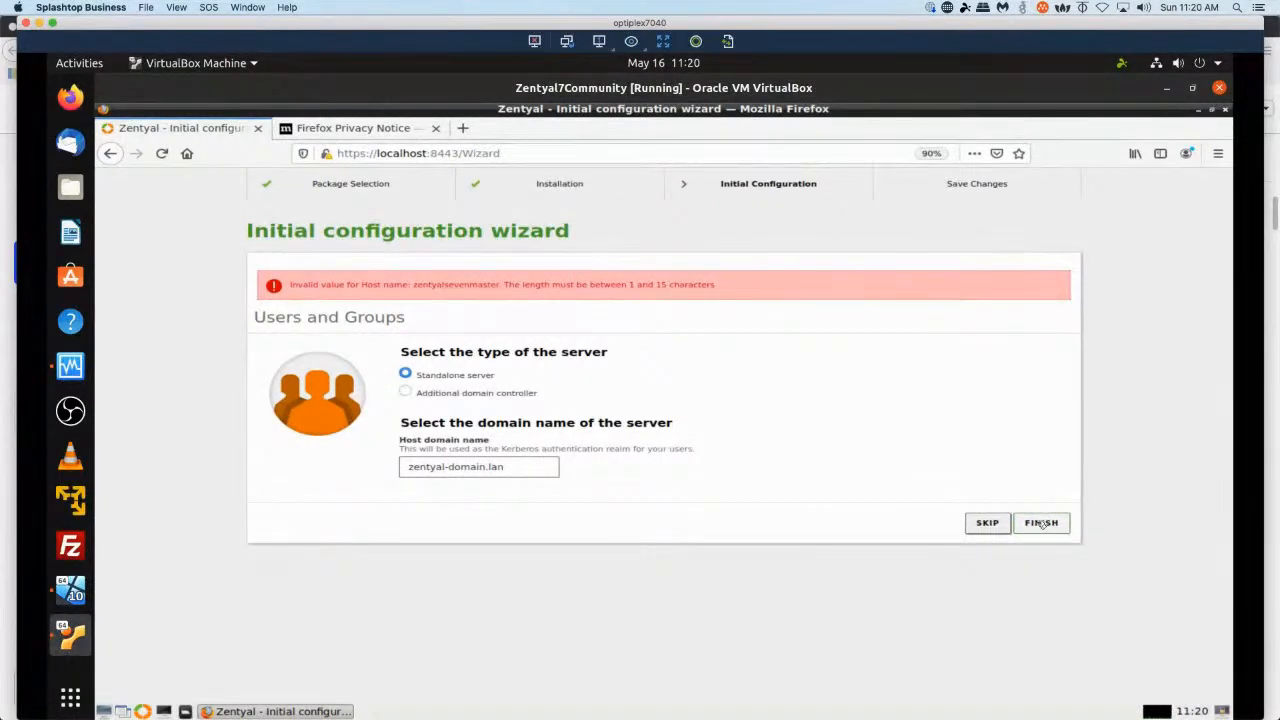
{"action": "left_click", "coordinate": [987, 524]}
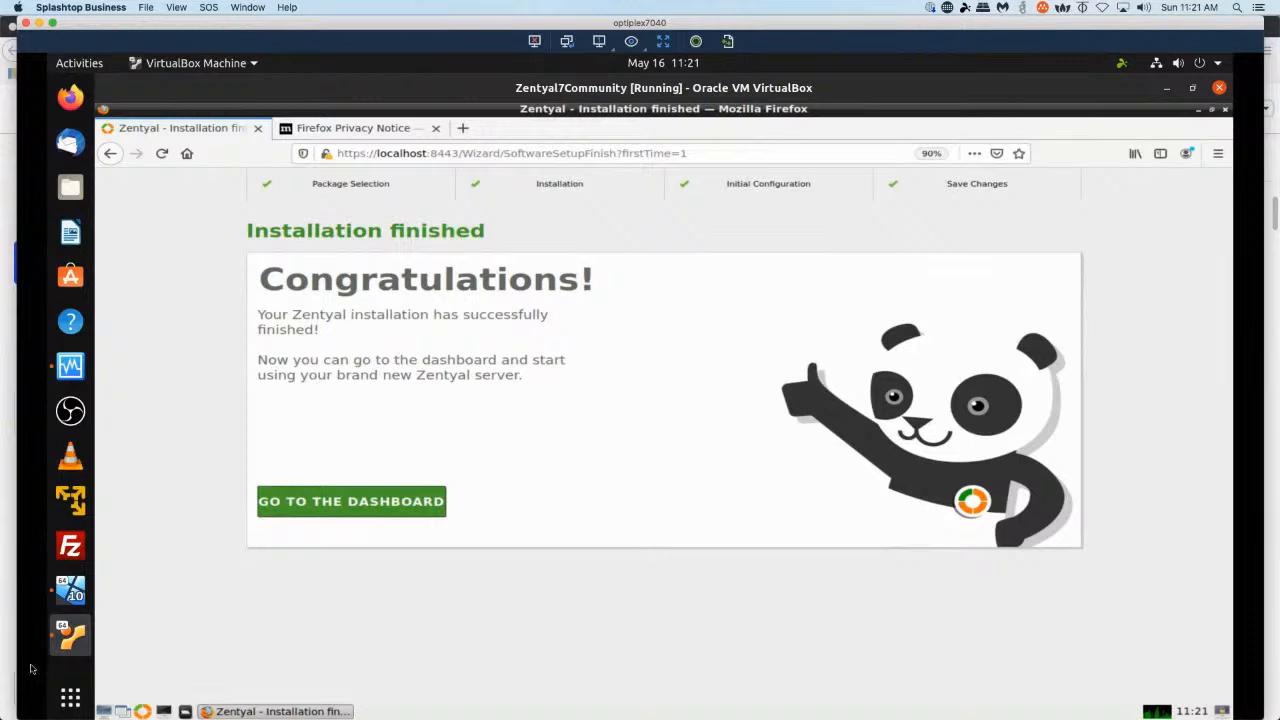
Go to the dashboard and open the System General configuration page down to Hostname and Domain.
{"action": "left_click", "coordinate": [333, 503]}
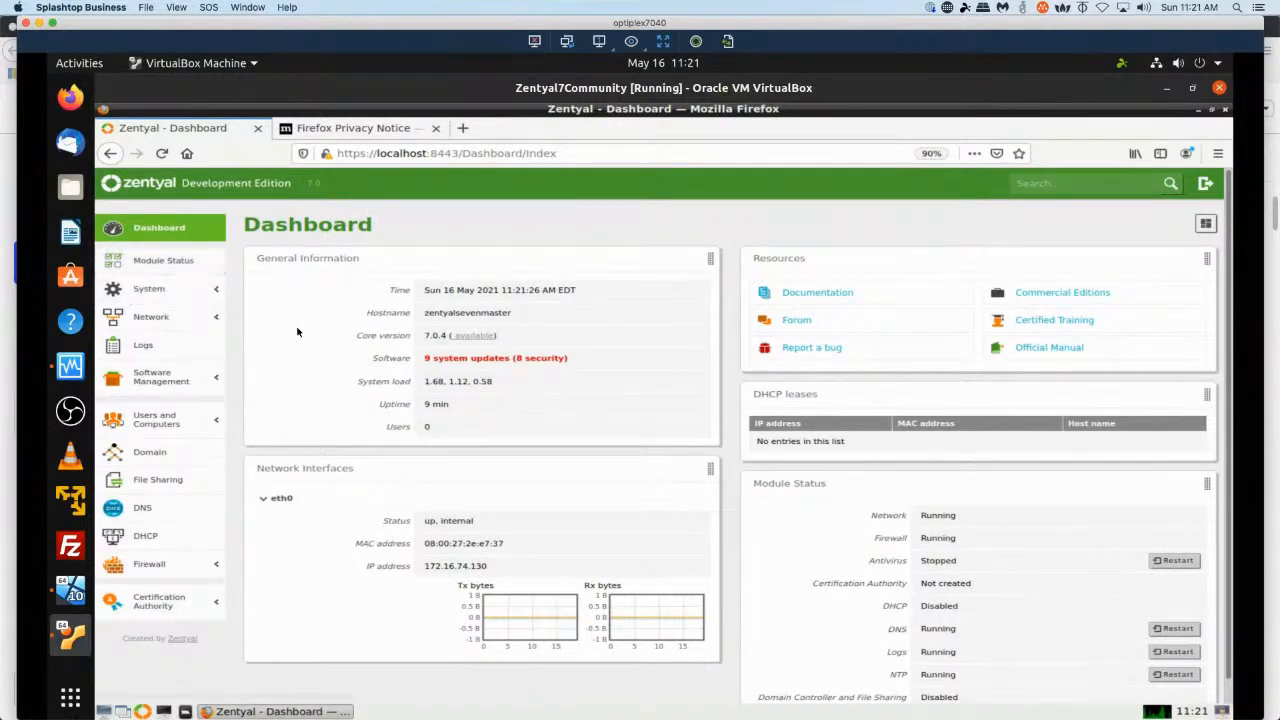
{"action": "left_click", "coordinate": [184, 291]}
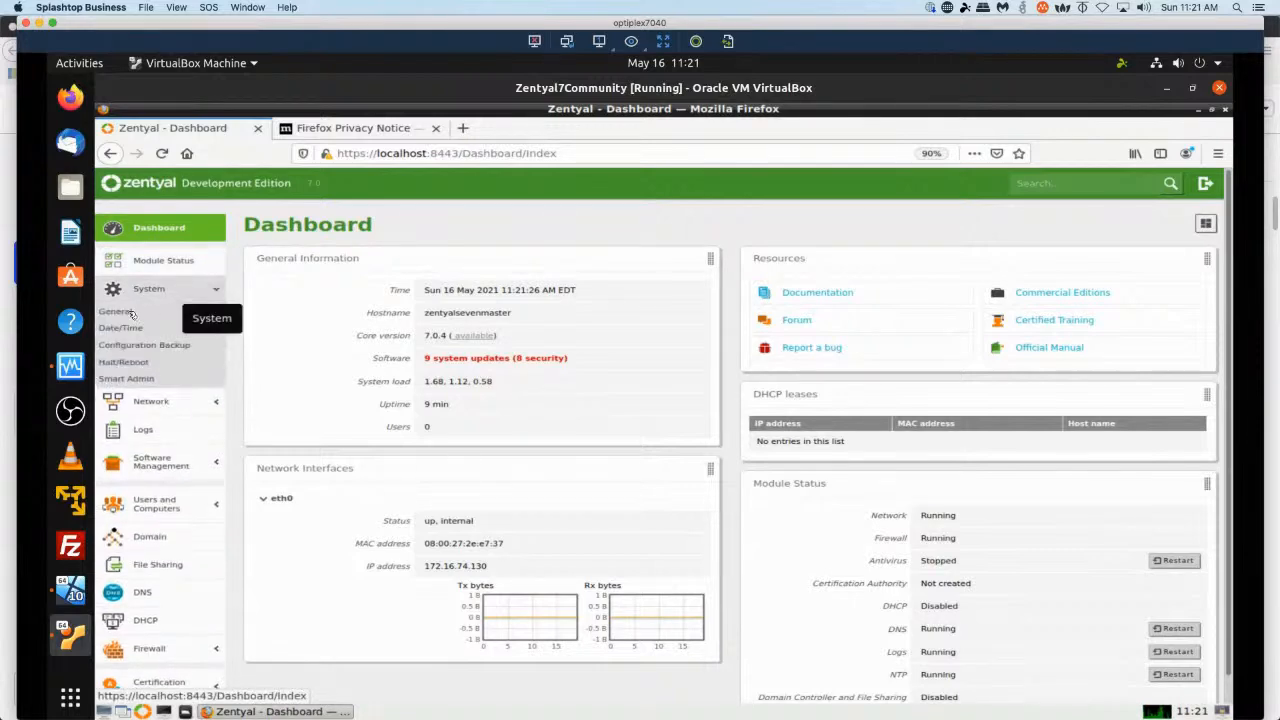
{"action": "left_click", "coordinate": [124, 313]}
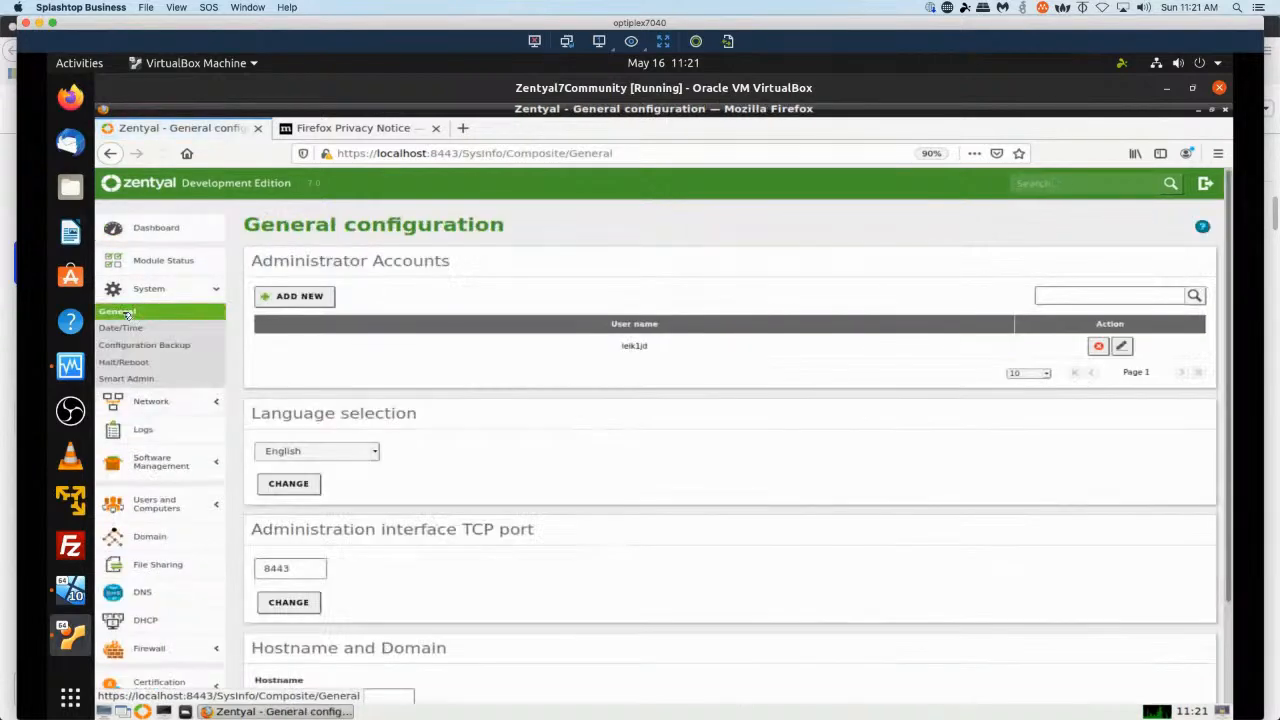
{"action": "scroll", "coordinate": [509, 451], "scroll_direction": "down", "scroll_amount": 2}
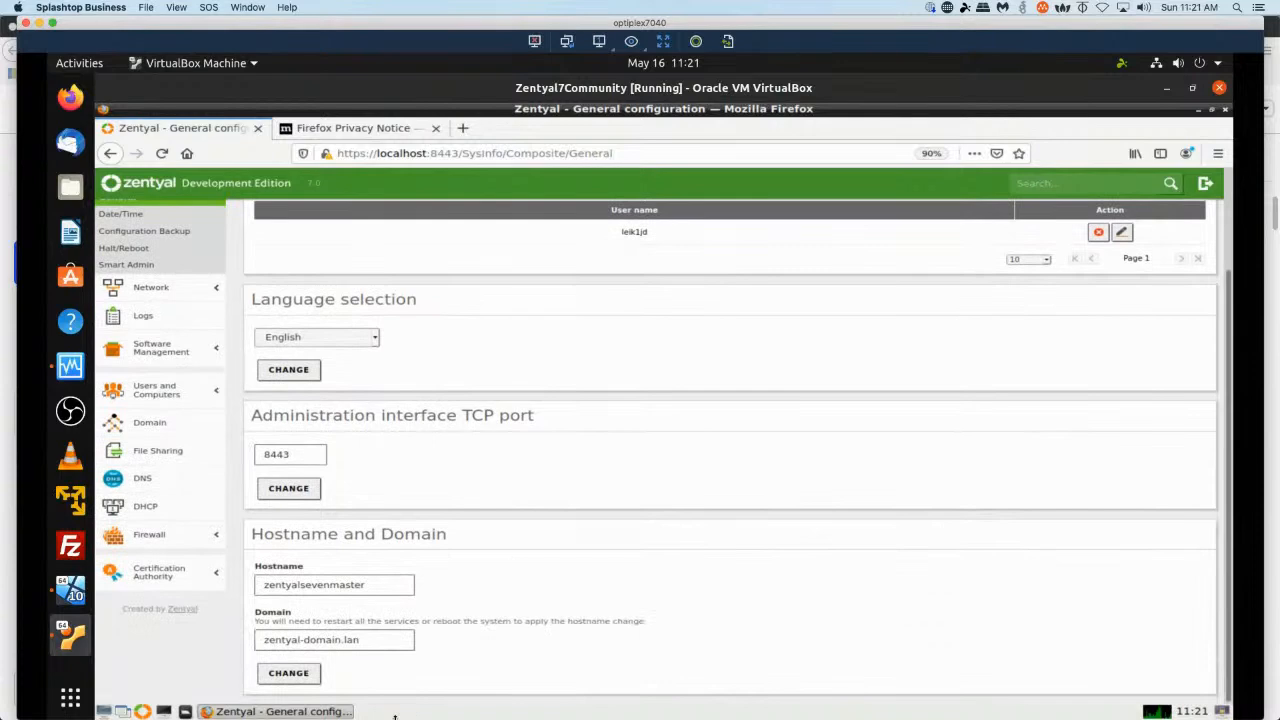
Change the server hostname to zentyalone and confirm the hostname change.
{"action": "left_click", "coordinate": [331, 586]}
{"action": "key", "text": "BackSpace"}
{"action": "key", "text": "BackSpace"}
{"action": "key", "text": "BackSpace"}
{"action": "key", "text": "BackSpace"}
{"action": "key", "text": "BackSpace"}
{"action": "key", "text": "BackSpace"}
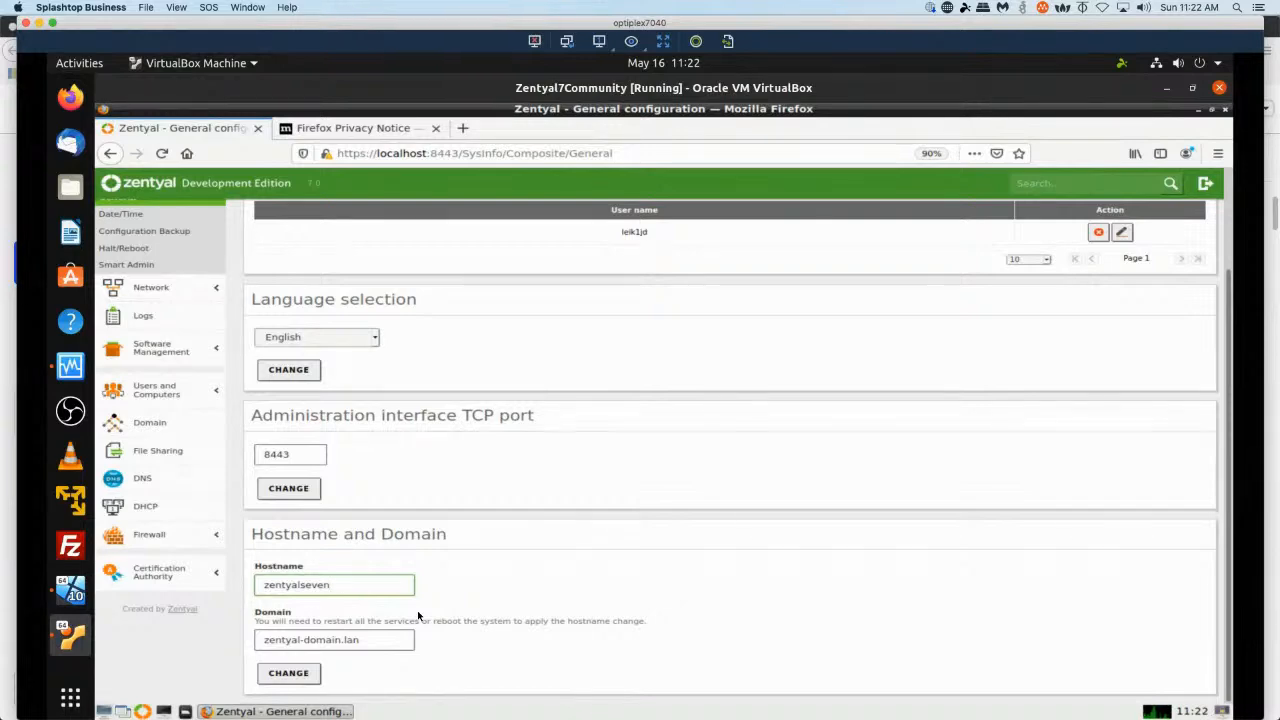
{"action": "key", "text": "BackSpace"}
{"action": "key", "text": "BackSpace"}
{"action": "key", "text": "BackSpace"}
{"action": "key", "text": "BackSpace"}
{"action": "type", "text": "one"}
{"action": "left_click", "coordinate": [270, 673]}
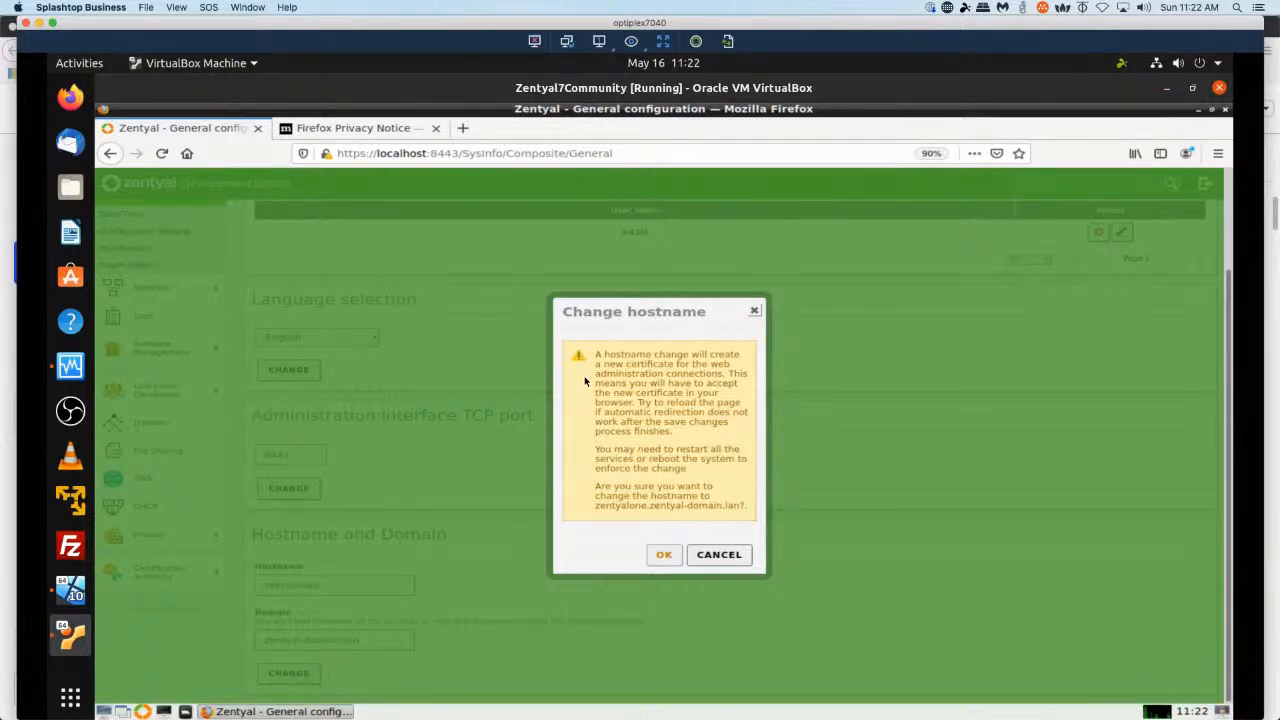
{"action": "left_click", "coordinate": [665, 555]}
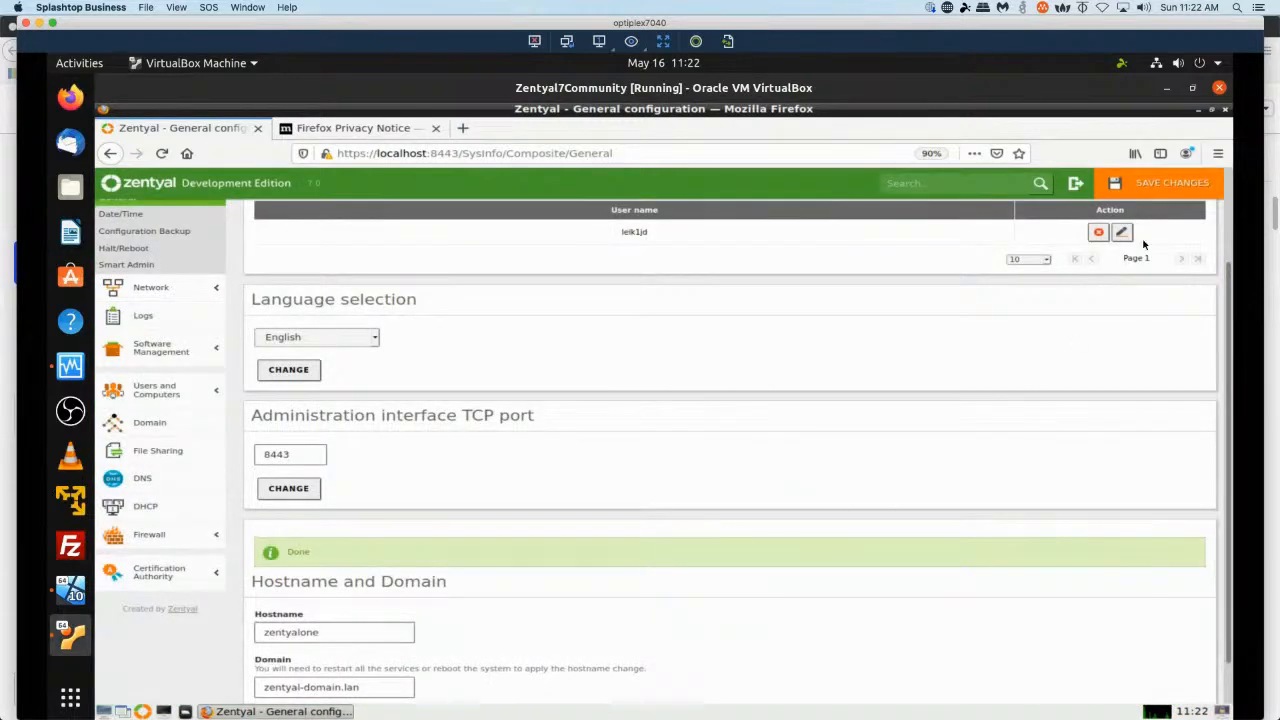
Save the pending configuration changes.
{"action": "left_click", "coordinate": [1168, 183]}
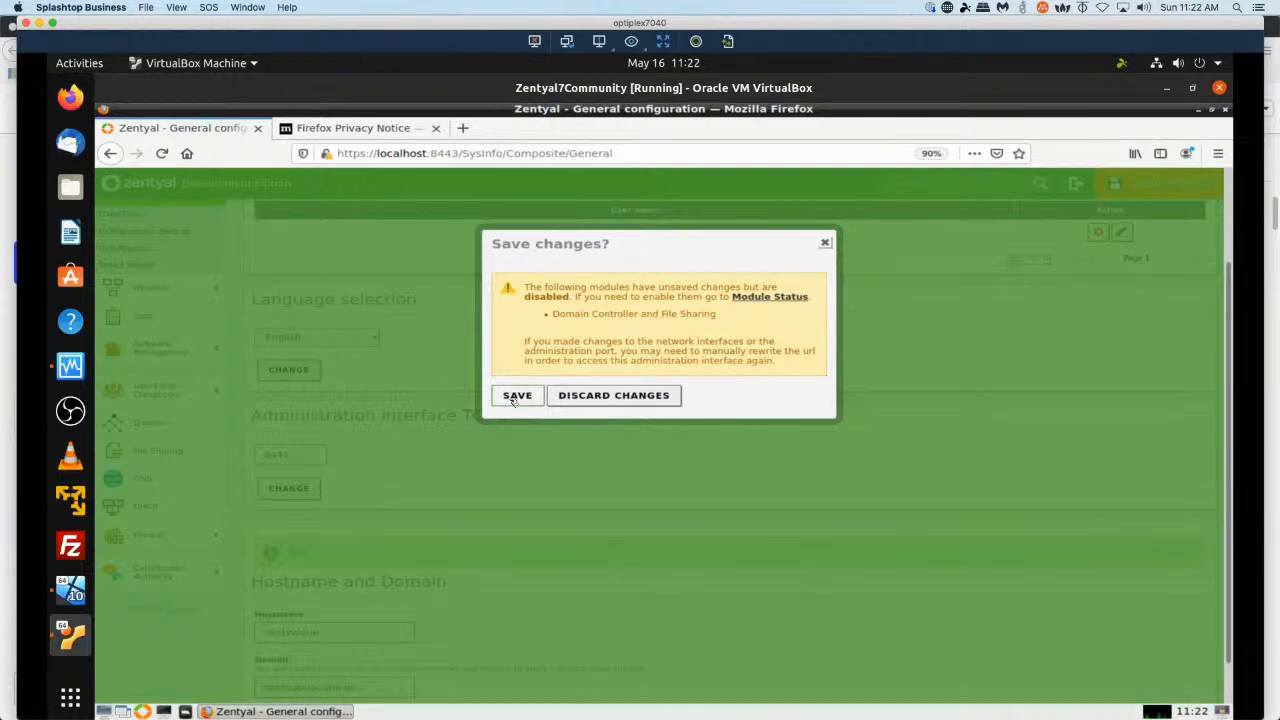
{"action": "left_click", "coordinate": [512, 396]}
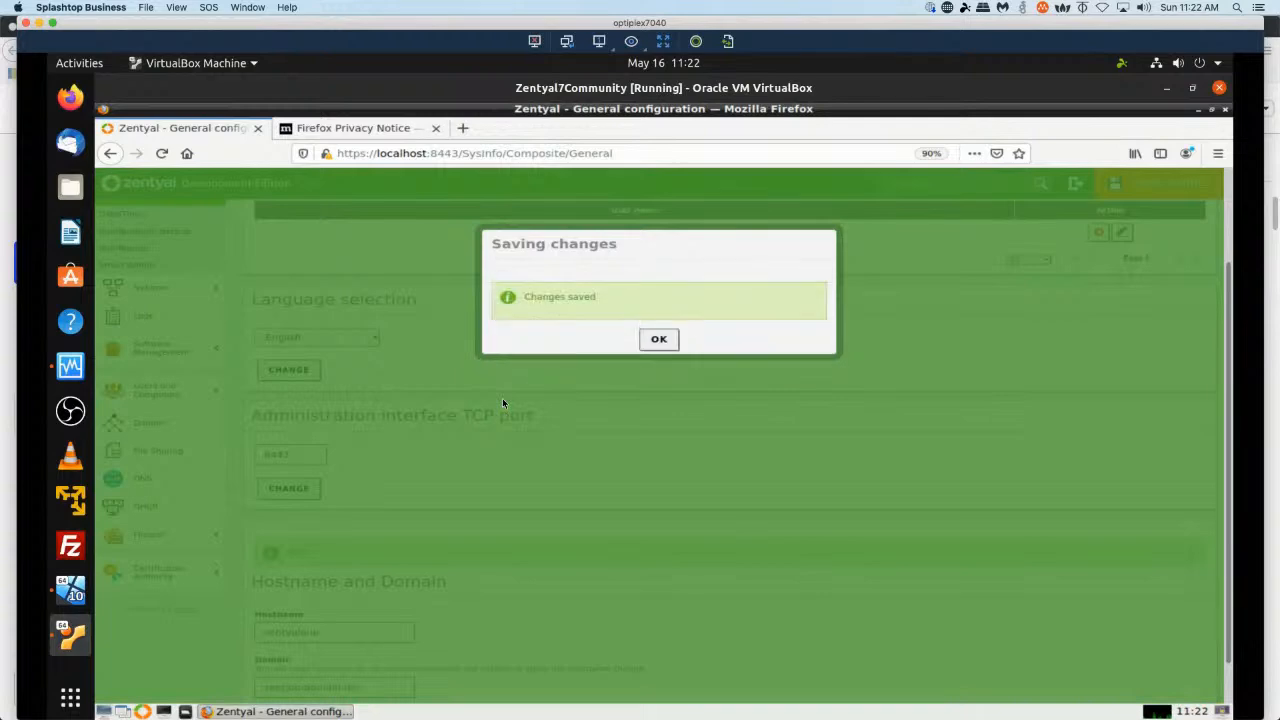
{"action": "left_click", "coordinate": [659, 340]}
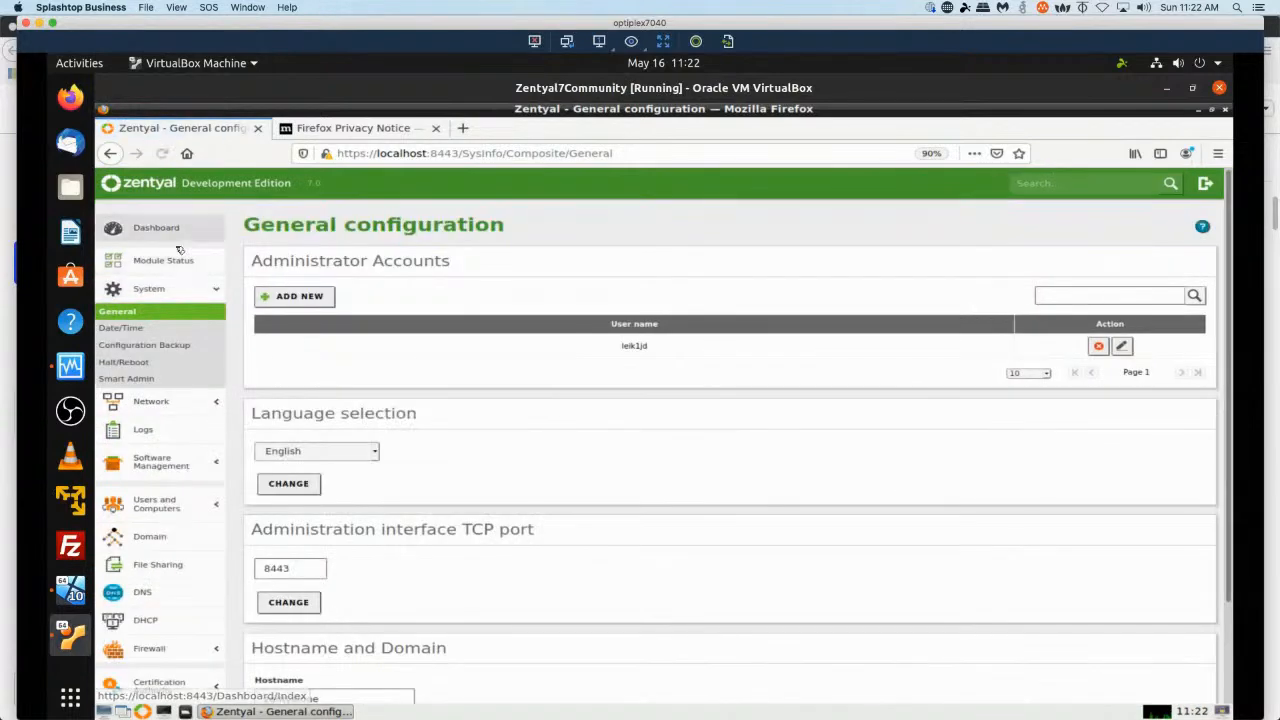
Open the Domain settings page and browse the System and Network menu sections.
{"action": "left_click", "coordinate": [160, 535]}
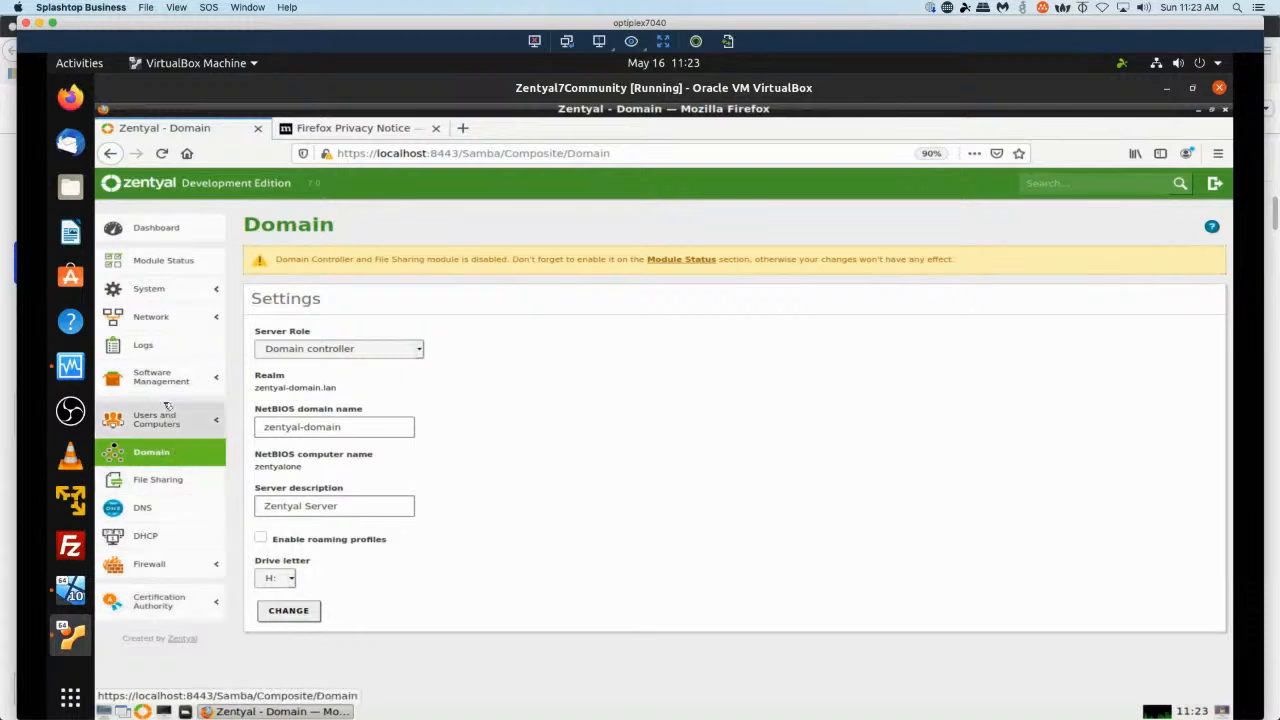
{"action": "left_click", "coordinate": [171, 293]}
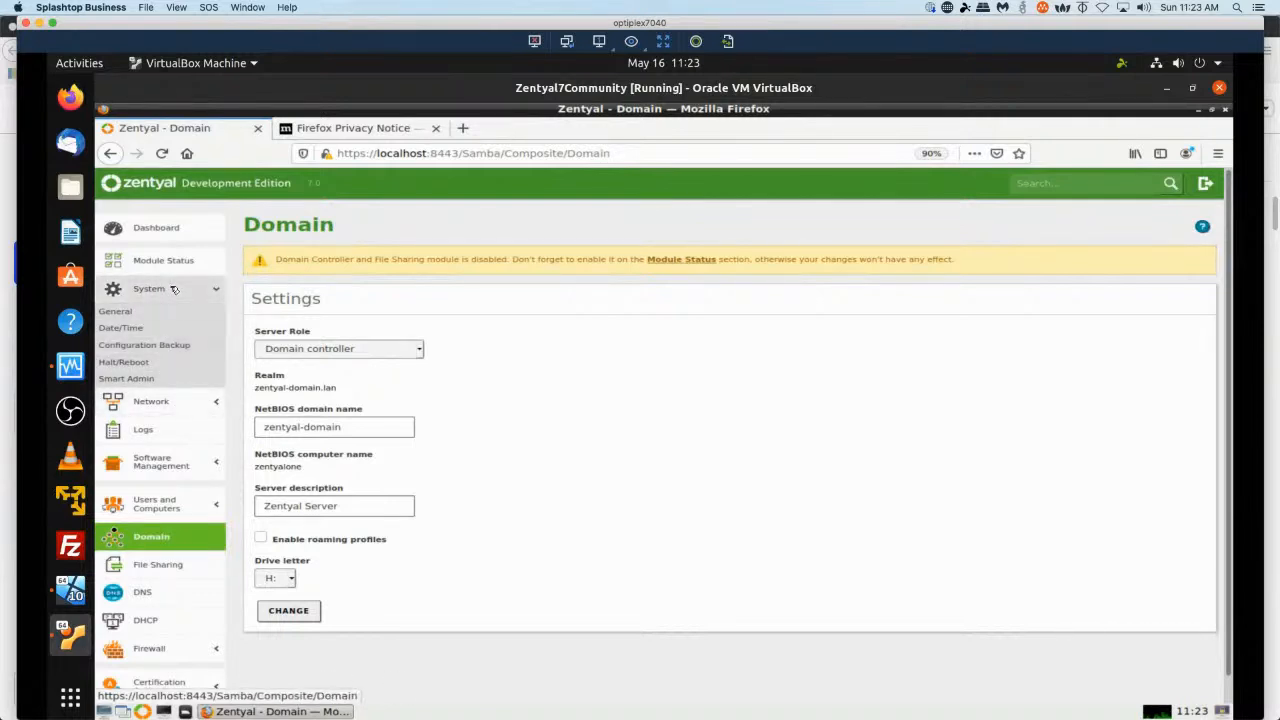
{"action": "left_click", "coordinate": [174, 289]}
{"action": "left_click", "coordinate": [184, 328]}
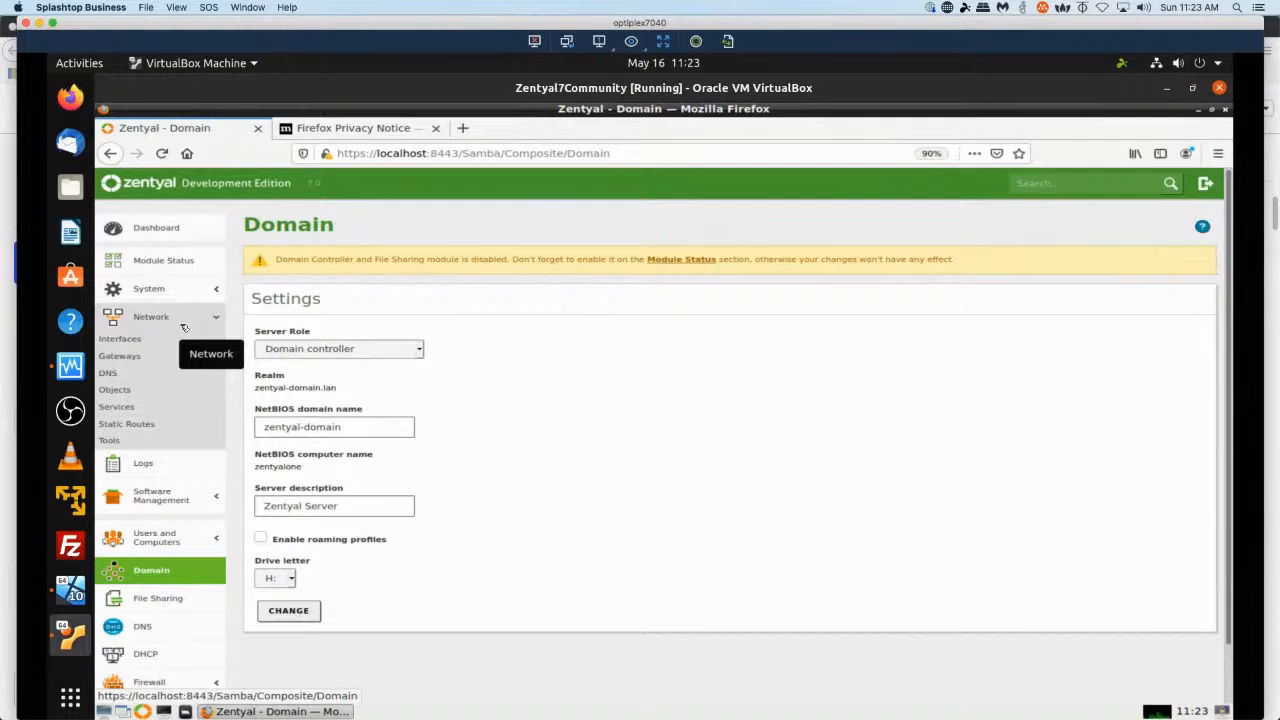
{"action": "left_click", "coordinate": [185, 326]}
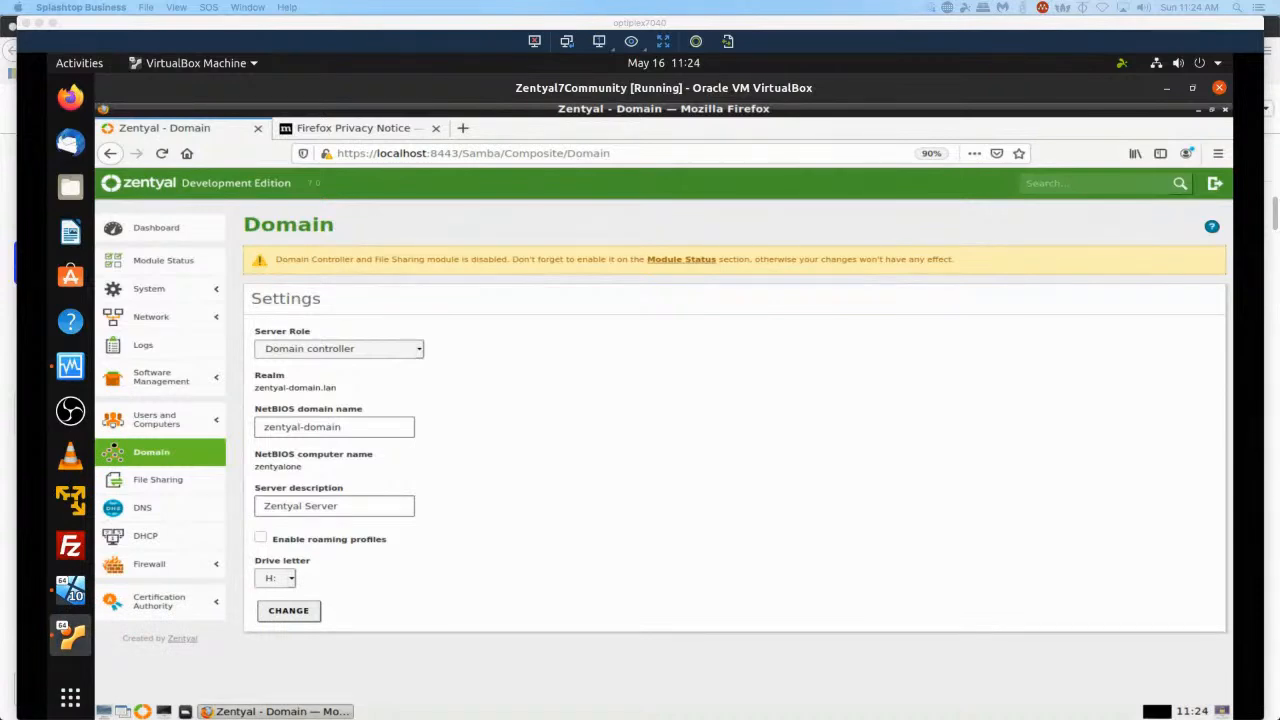
Enable the Domain Controller and File Sharing and DHCP modules in Module Status and save the changes.
{"action": "left_click", "coordinate": [670, 261]}
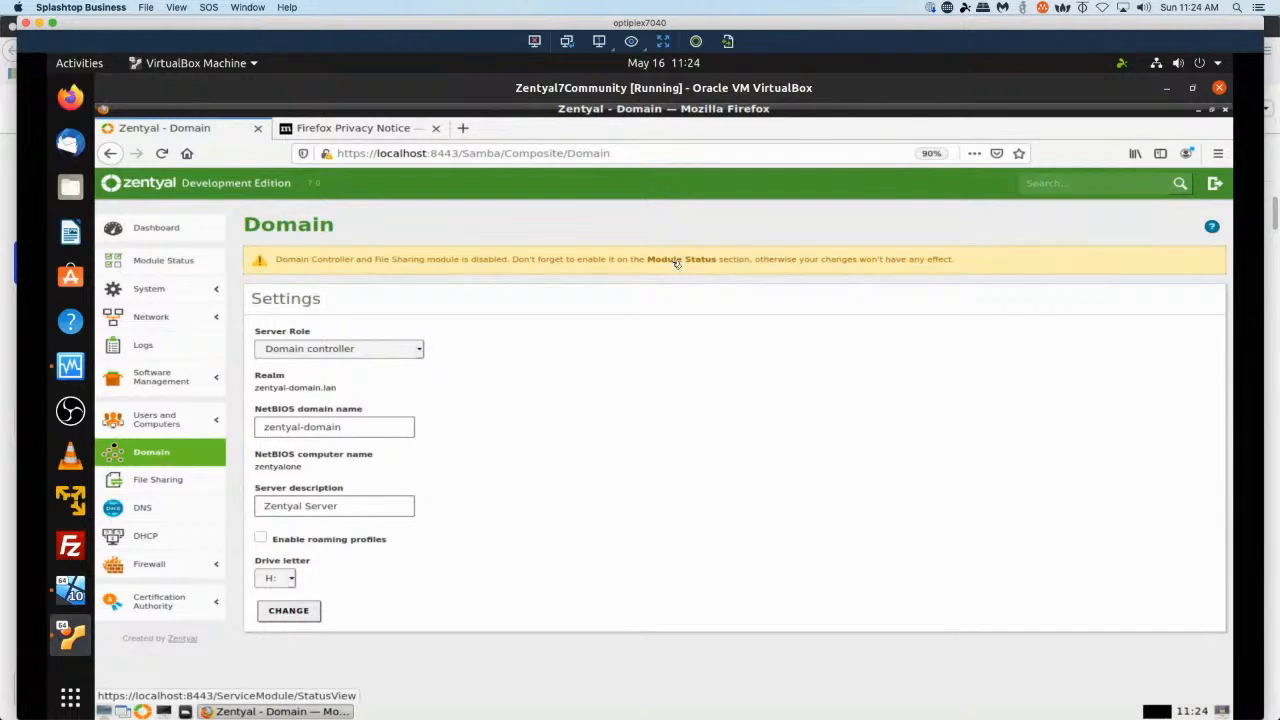
{"action": "left_click", "coordinate": [688, 260]}
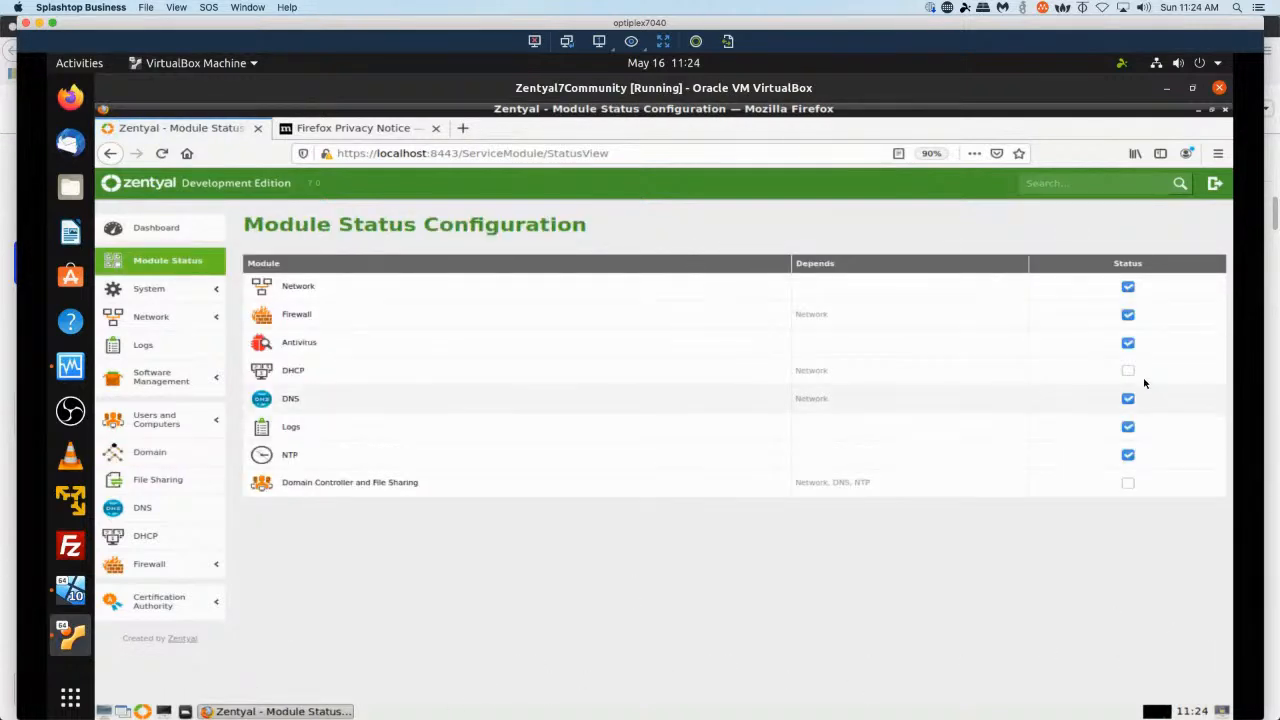
{"action": "left_click", "coordinate": [1127, 484]}
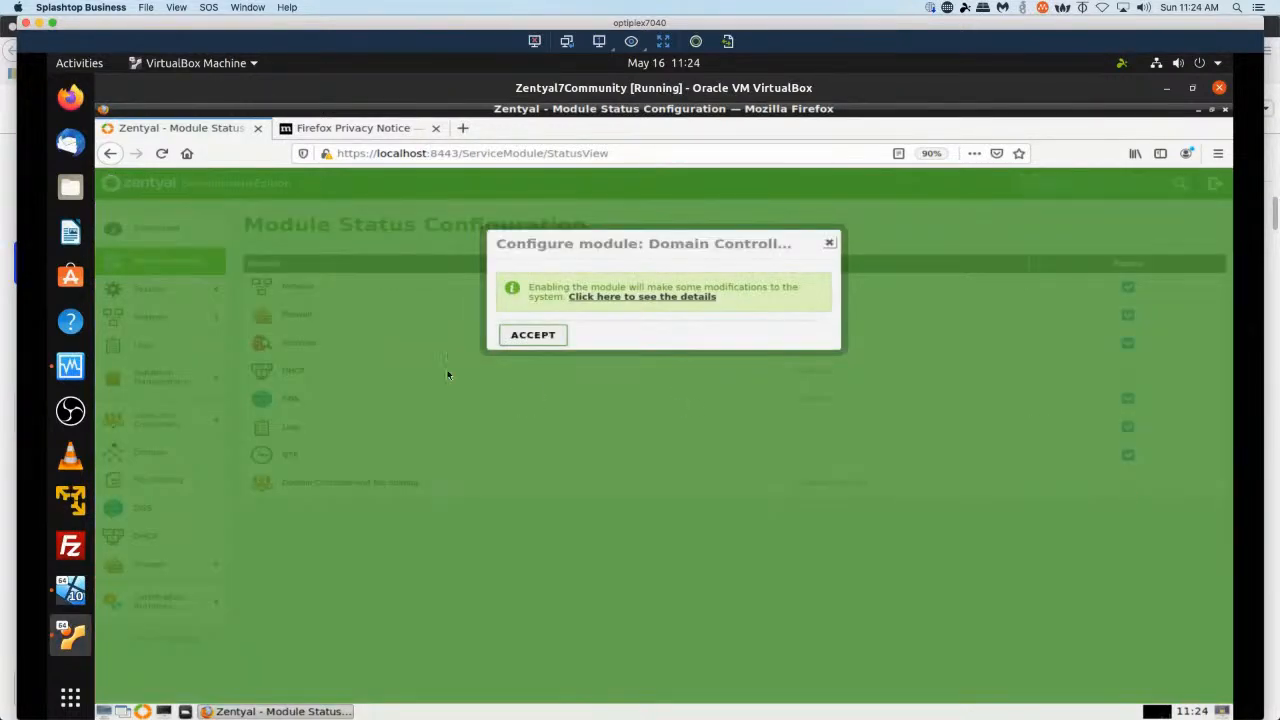
{"action": "left_click", "coordinate": [525, 338]}
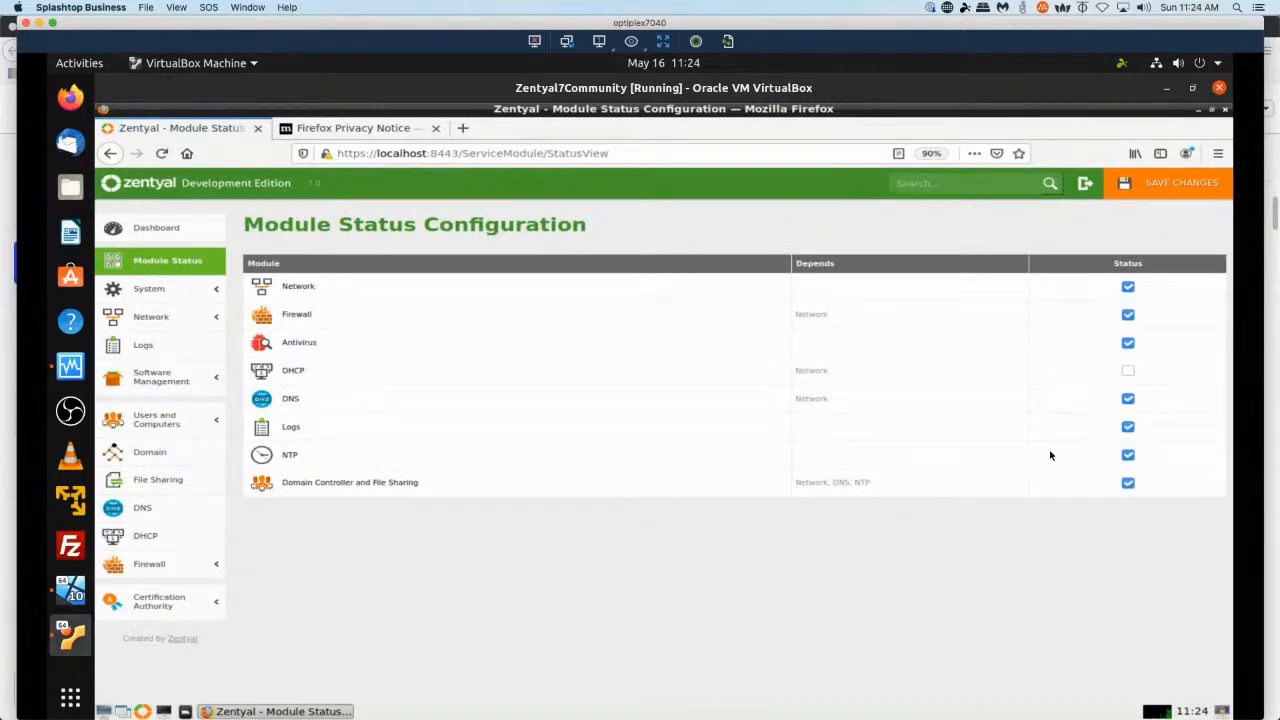
{"action": "left_click", "coordinate": [1130, 372]}
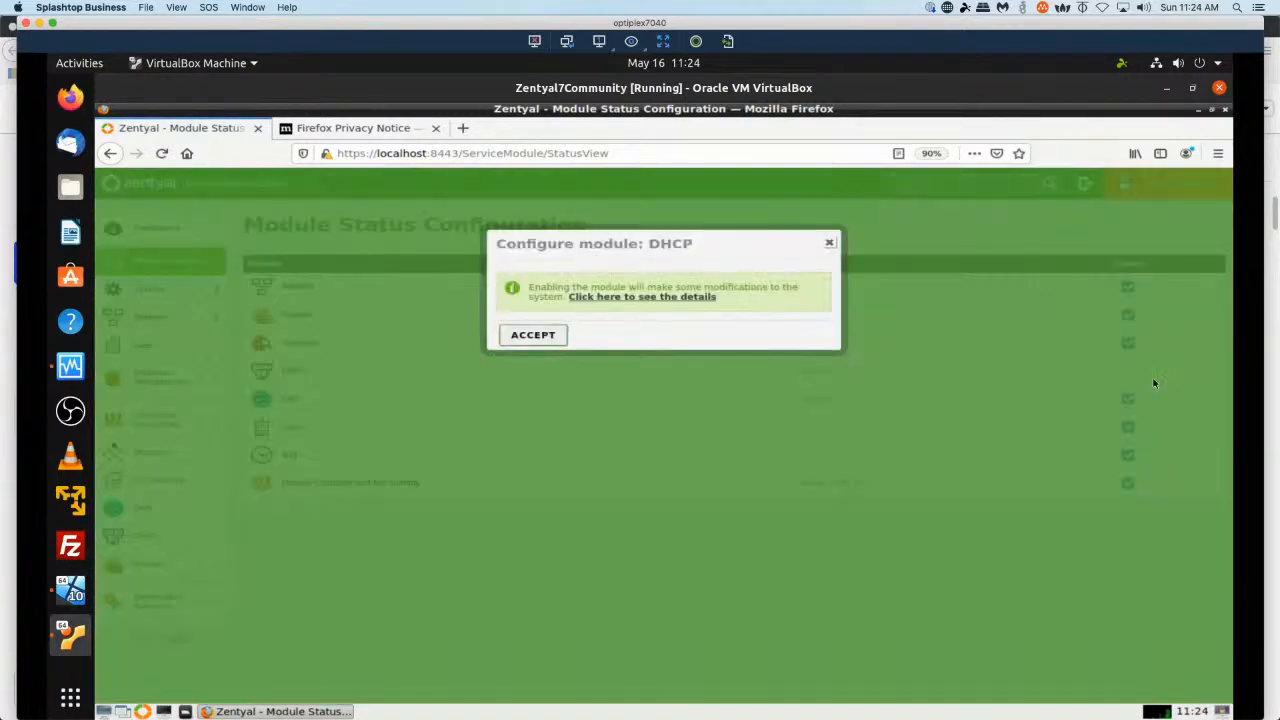
{"action": "left_click", "coordinate": [533, 335]}
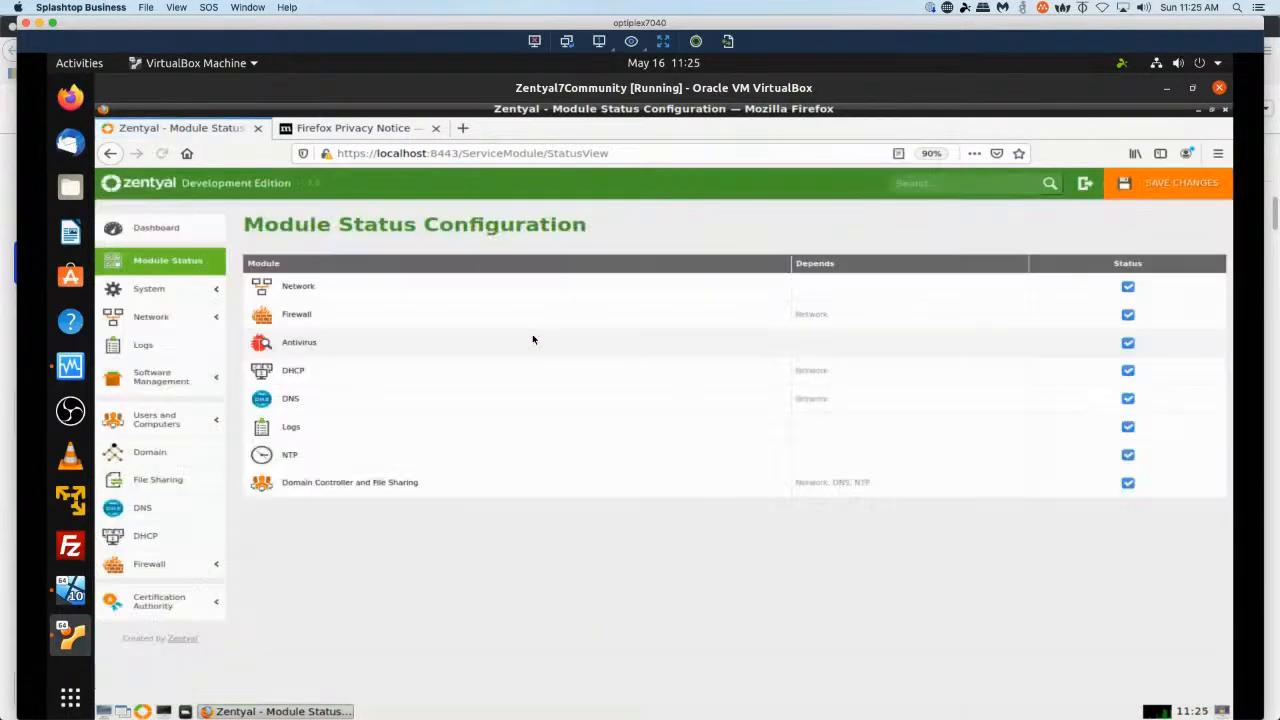
{"action": "left_click", "coordinate": [1183, 190]}
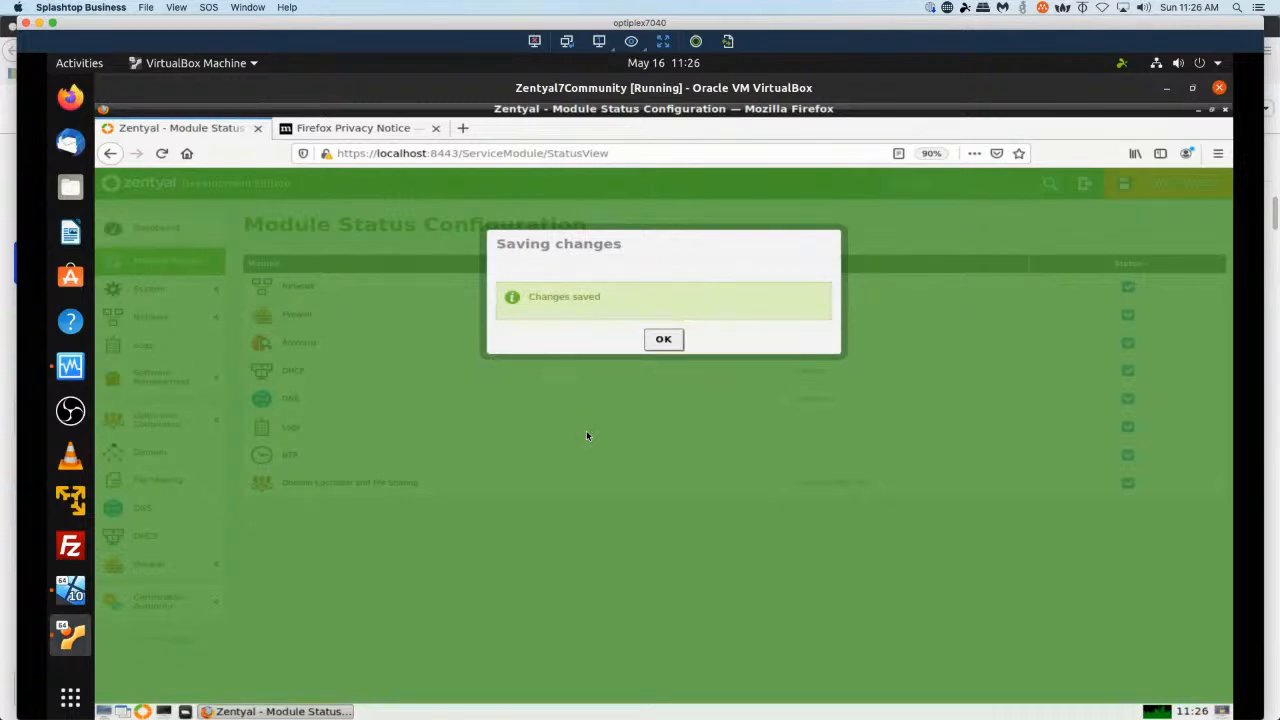
{"action": "left_click", "coordinate": [662, 340]}
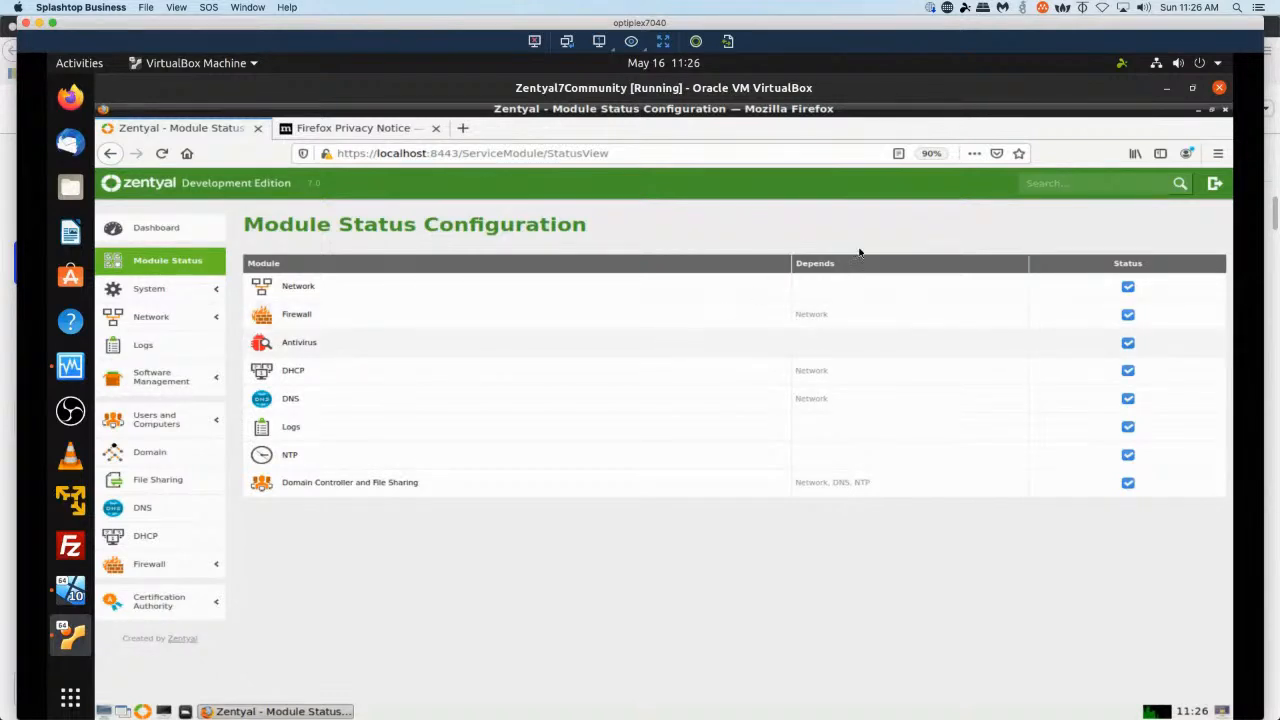
Log out of the Zentyal administration session and close the browser with both tabs.
{"action": "left_click", "coordinate": [1215, 185]}
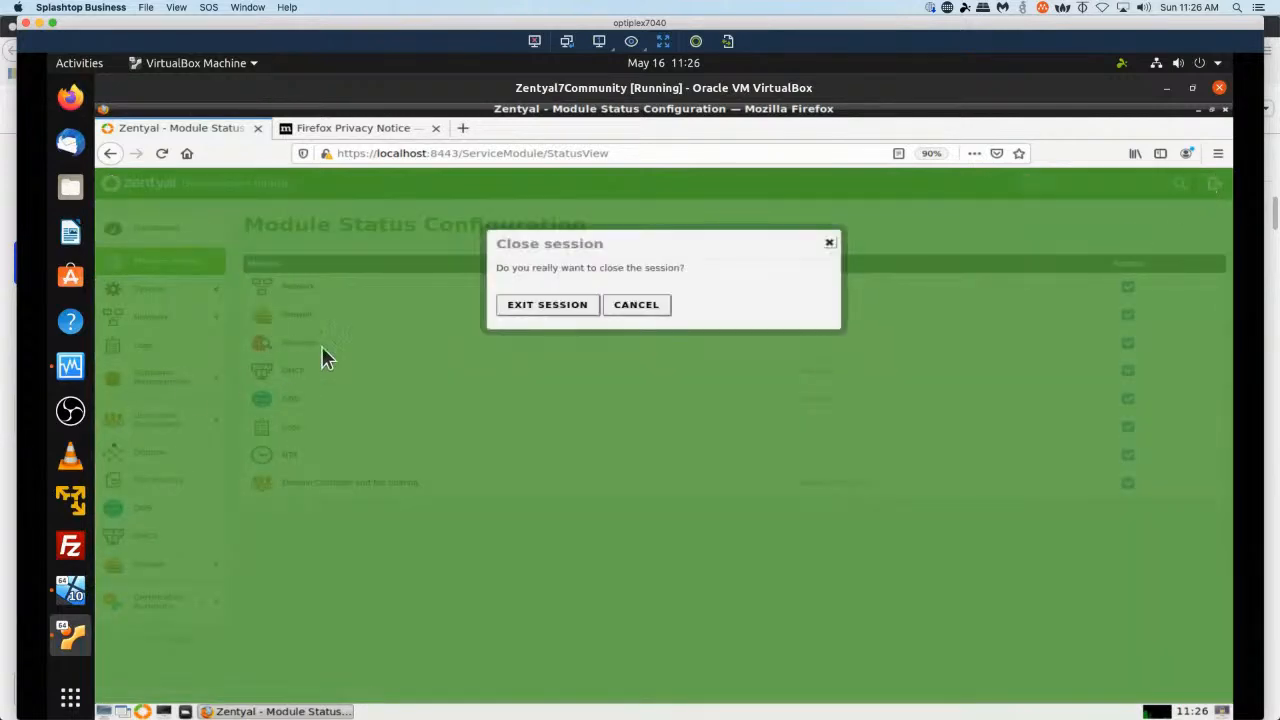
{"action": "left_click", "coordinate": [572, 305]}
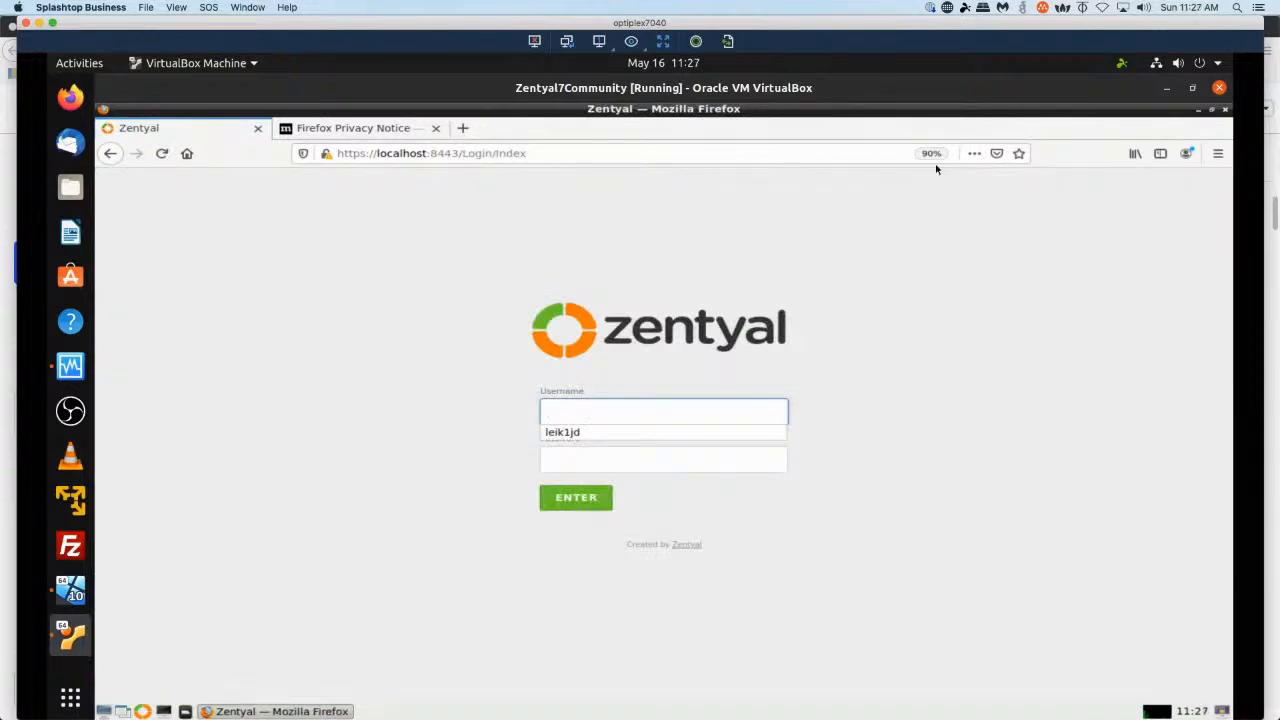
{"action": "left_click", "coordinate": [1226, 111]}
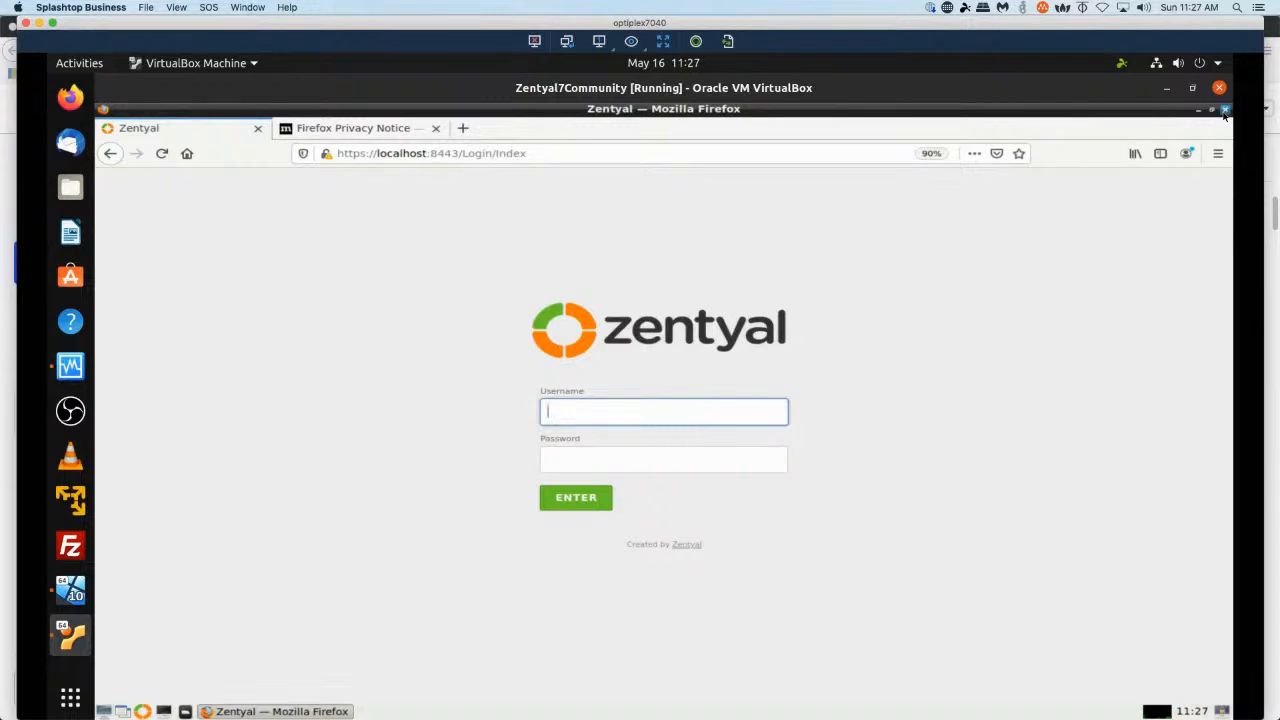
{"action": "left_click", "coordinate": [1225, 111]}
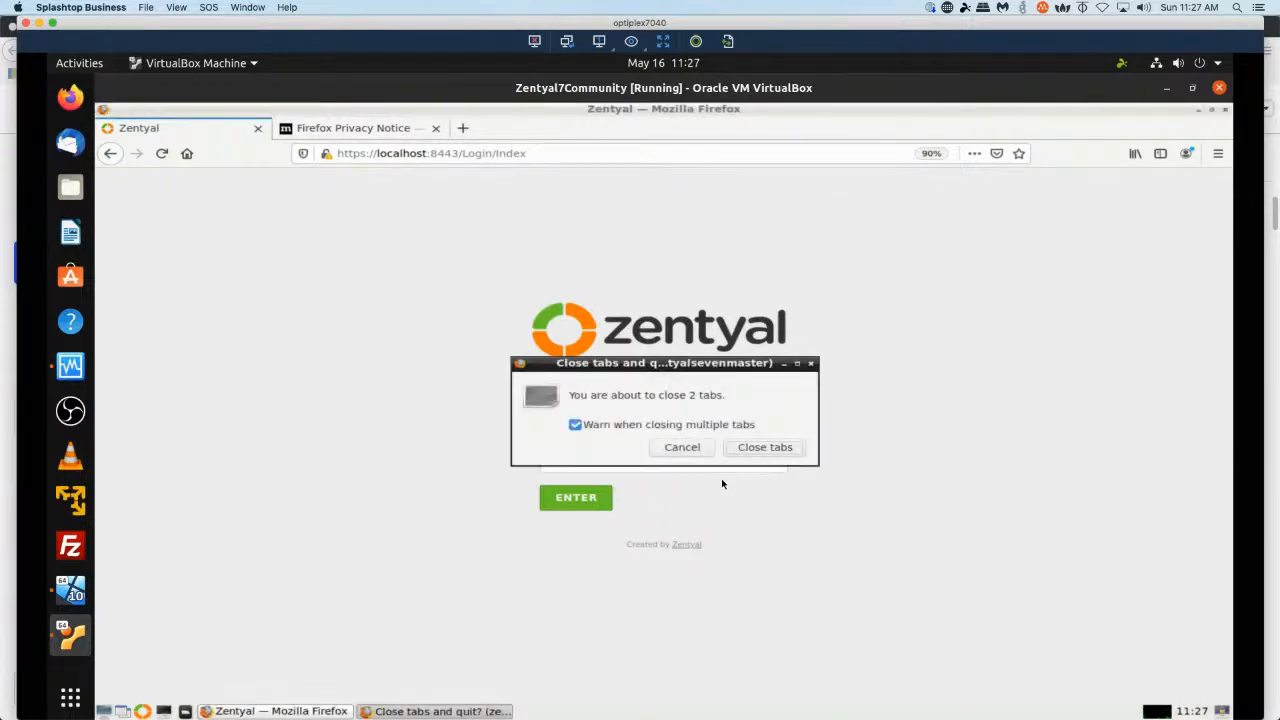
{"action": "left_click", "coordinate": [764, 448]}
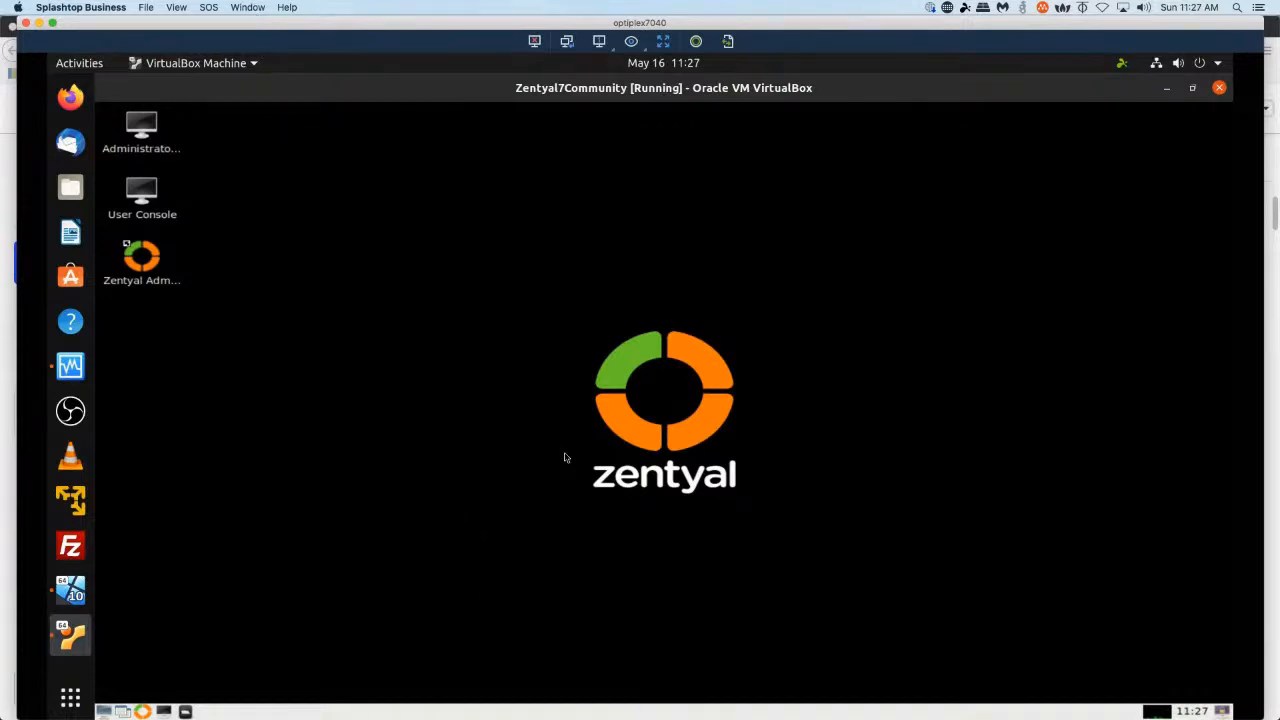
Switch the virtual machine window to Scaled Mode.
{"action": "key", "text": "ctrl+Home"}
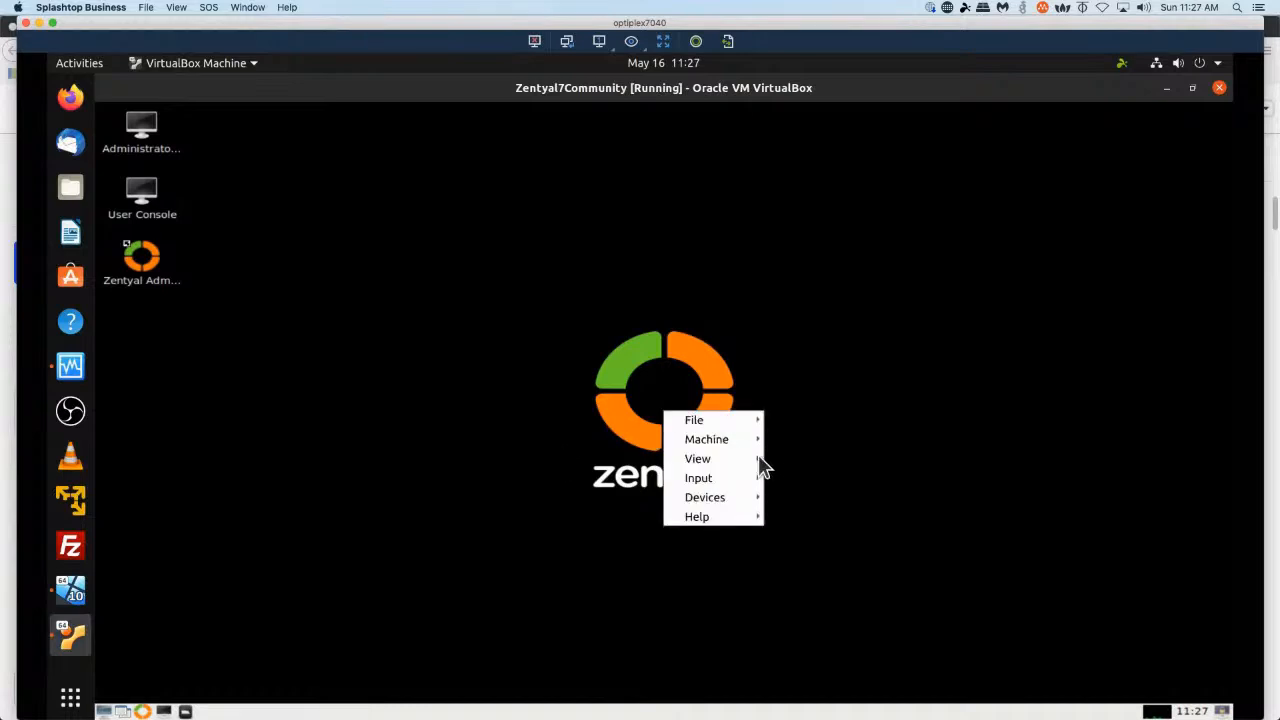
{"action": "mouse_move", "coordinate": [732, 441]}
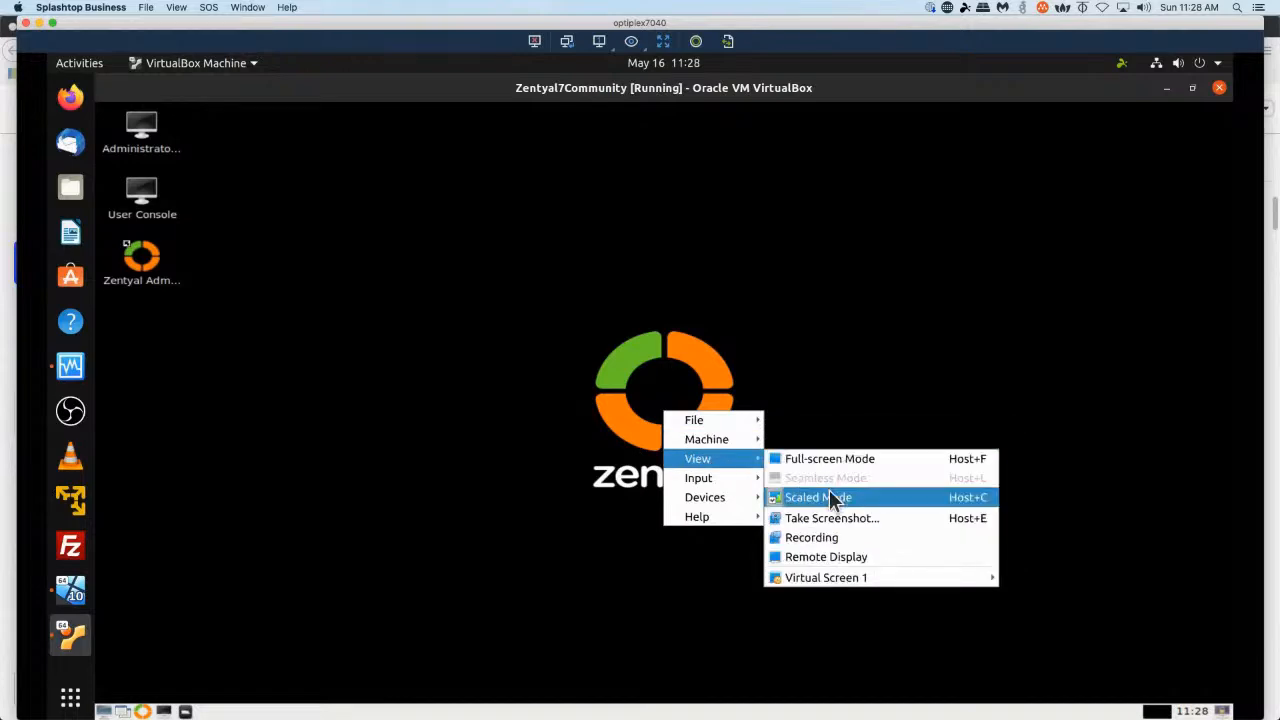
{"action": "left_click", "coordinate": [830, 496]}
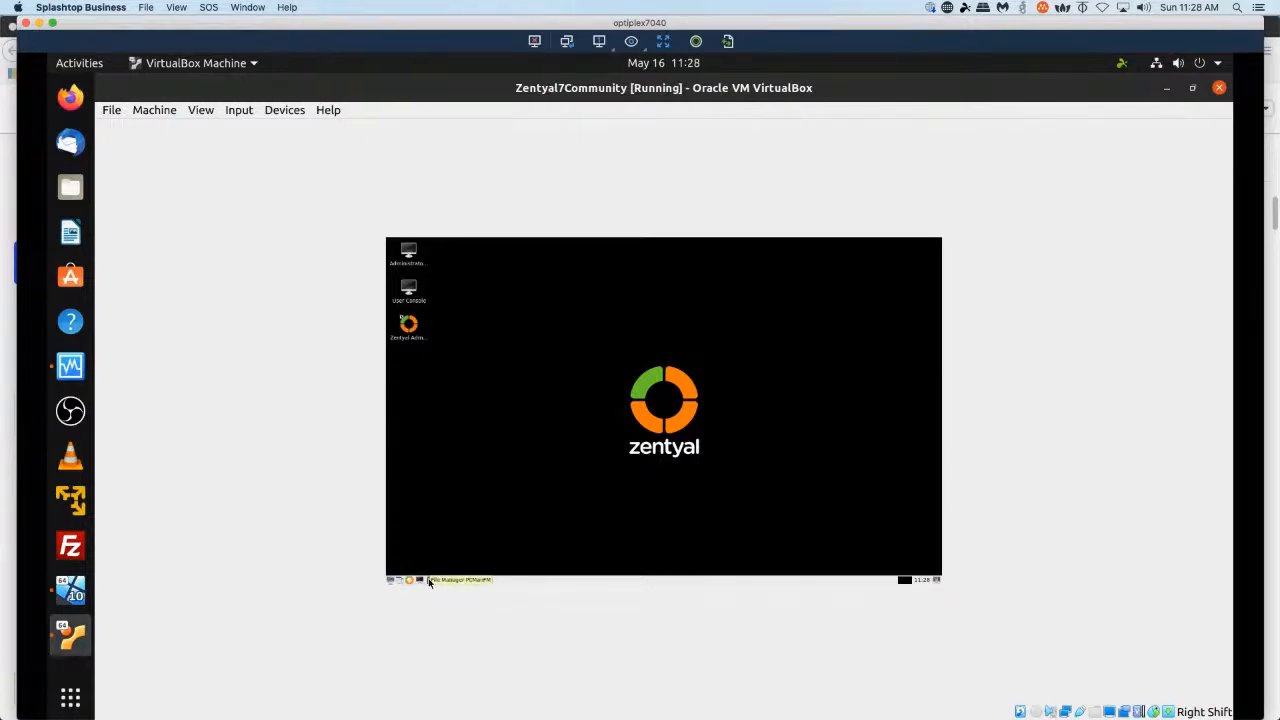
Bring up the home folder window and browse the virtual machine's optical drive options.
{"action": "left_click", "coordinate": [430, 580]}
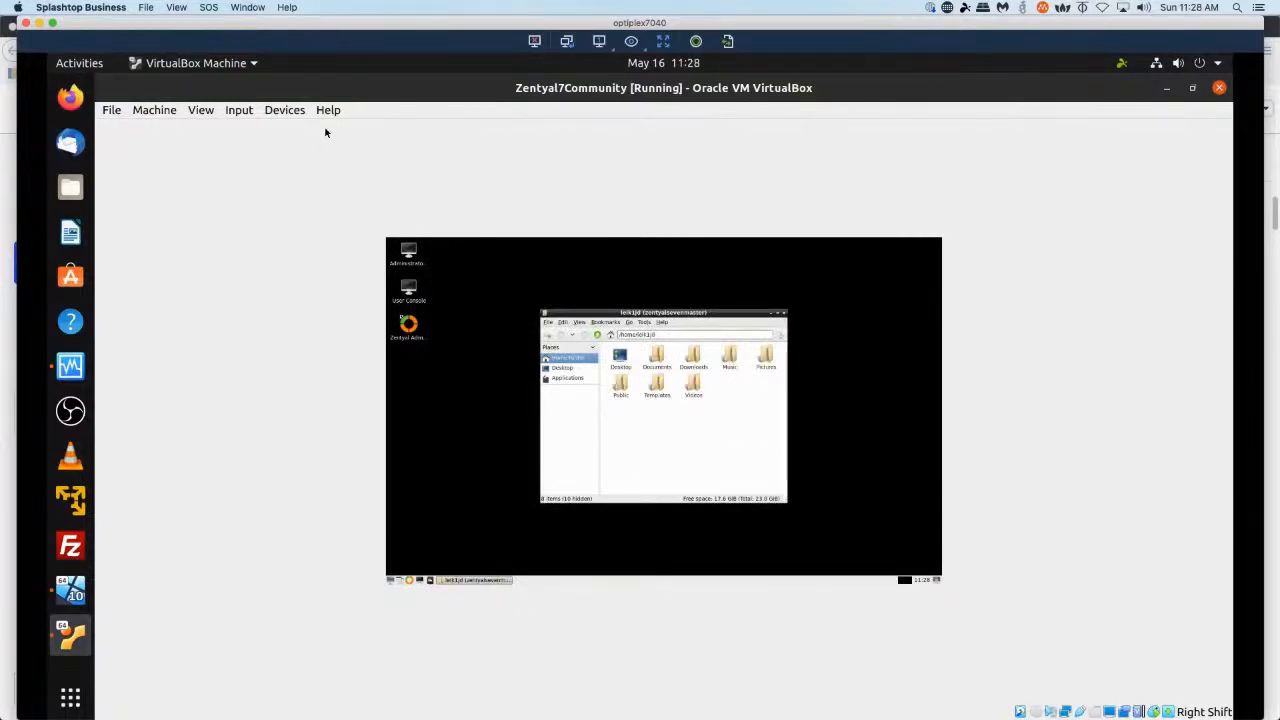
{"action": "left_click", "coordinate": [281, 108]}
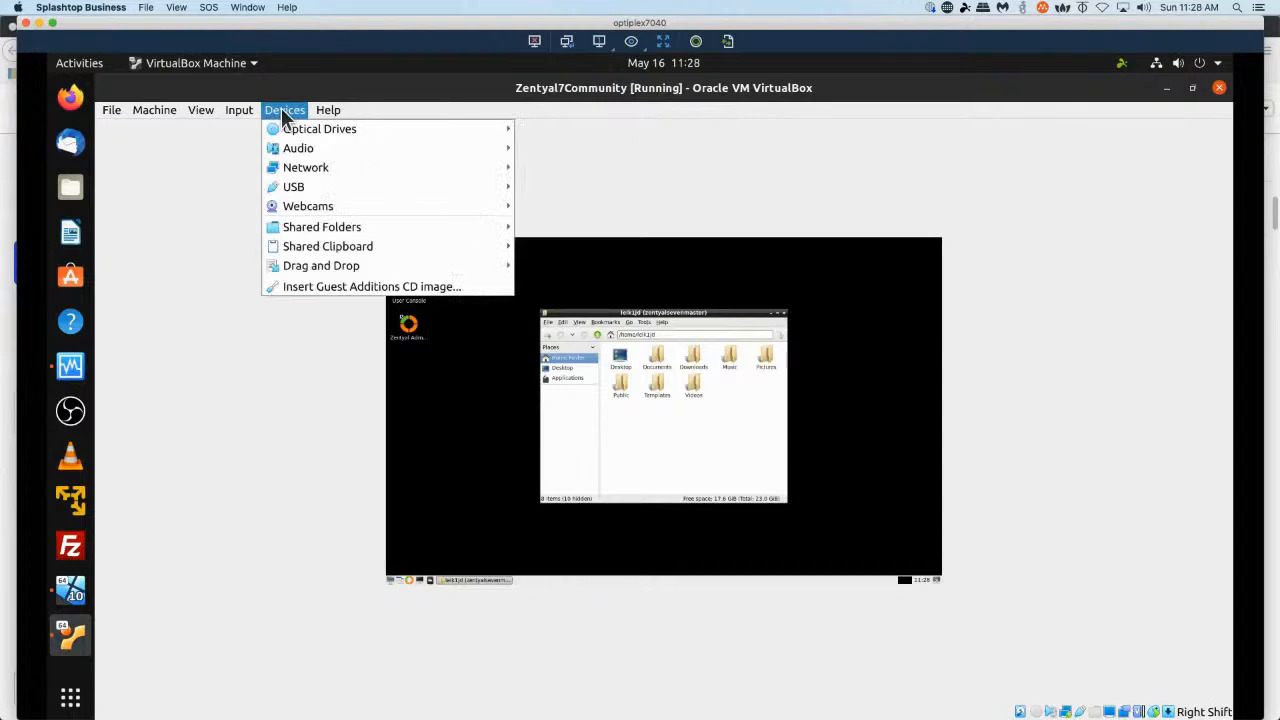
{"action": "mouse_move", "coordinate": [297, 128]}
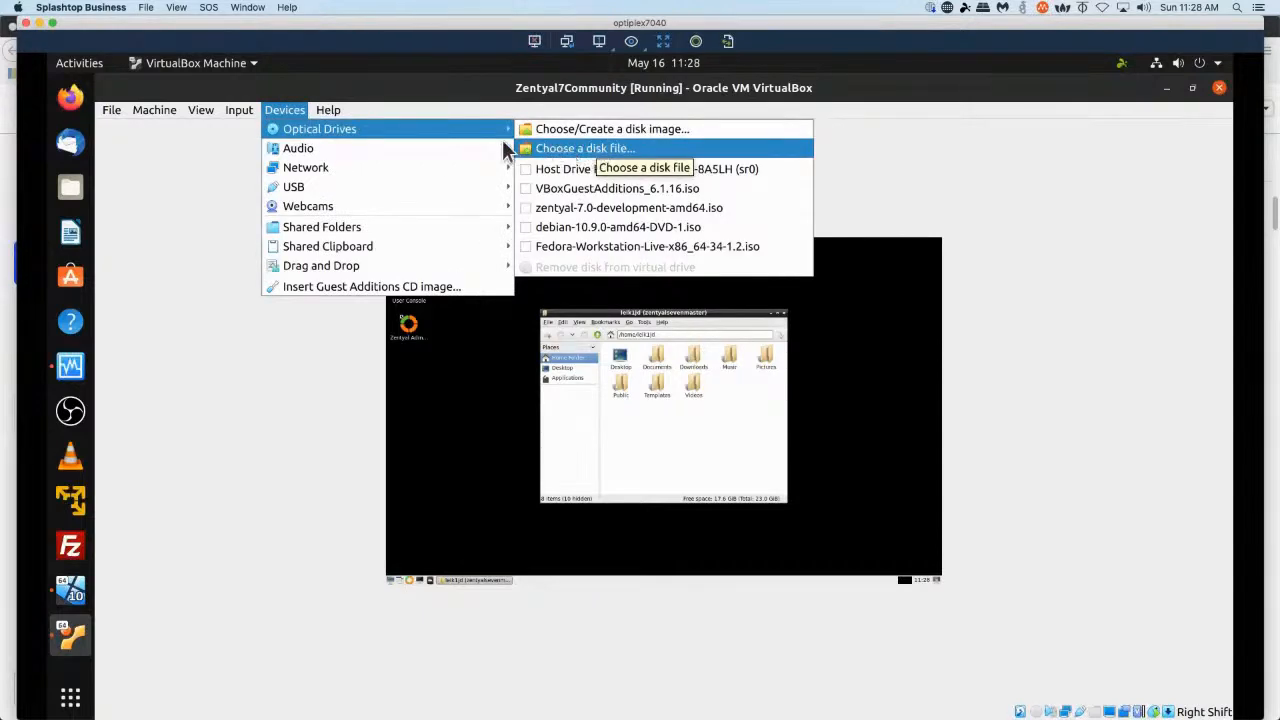
{"action": "mouse_move", "coordinate": [502, 141]}
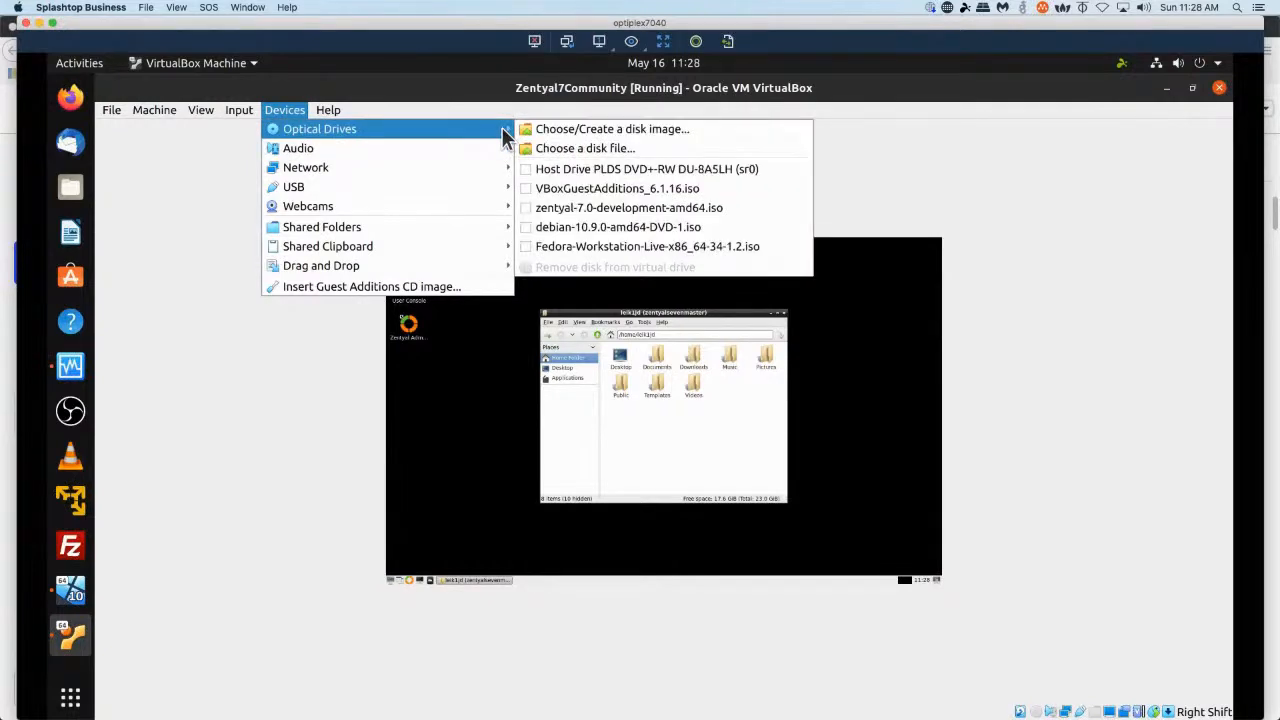
{"action": "left_click", "coordinate": [484, 290]}
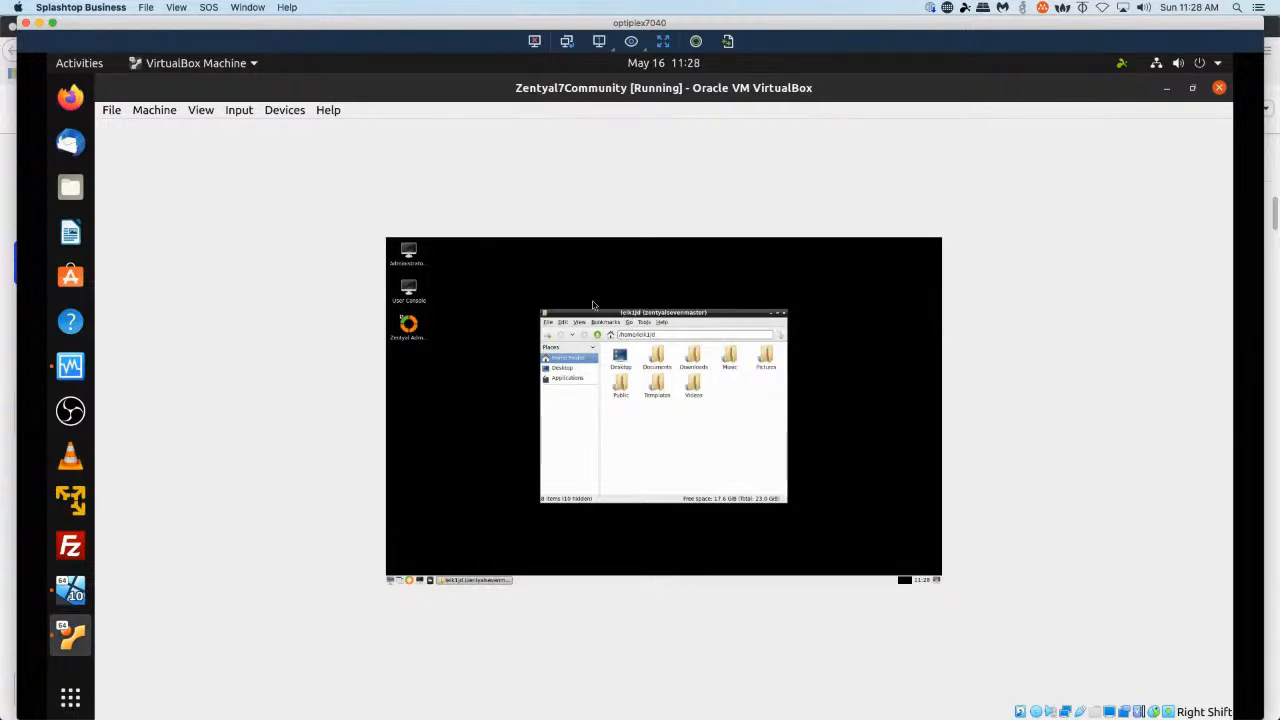
Move the home folder file manager window aside and close it.
{"action": "left_click_drag", "start_coordinate": [596, 311], "coordinate": [558, 265]}
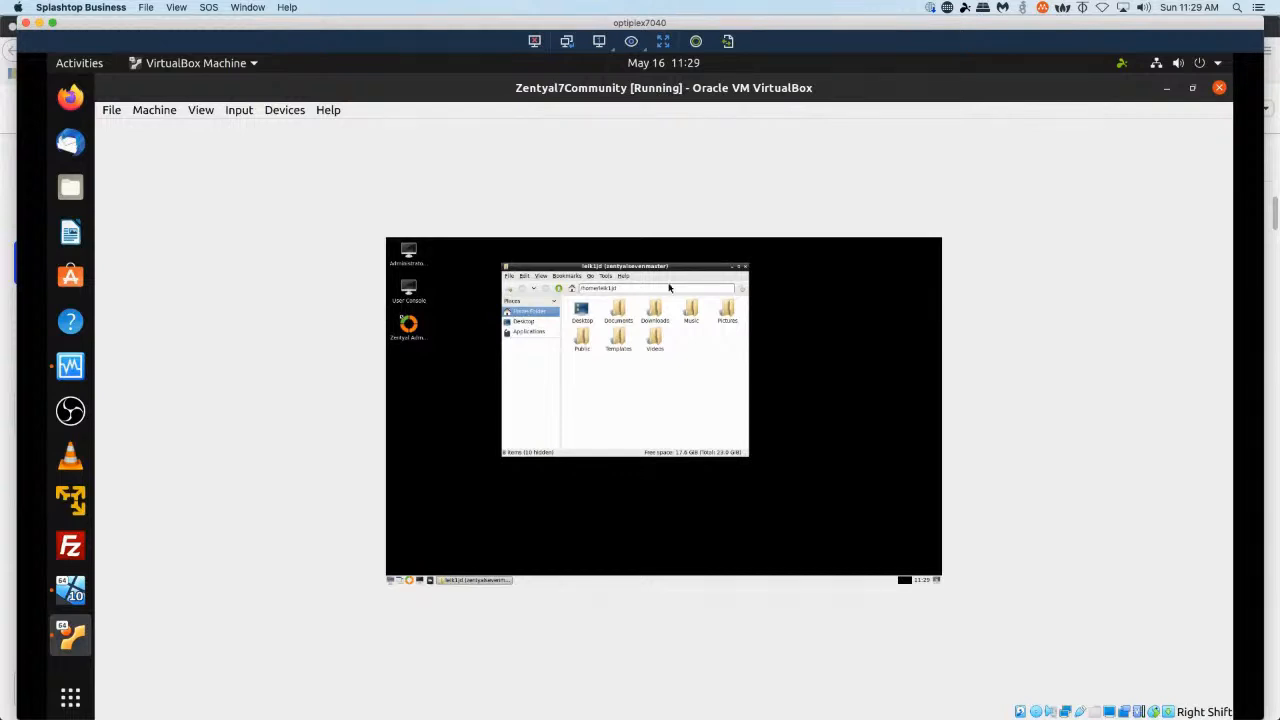
{"action": "left_click", "coordinate": [745, 267]}
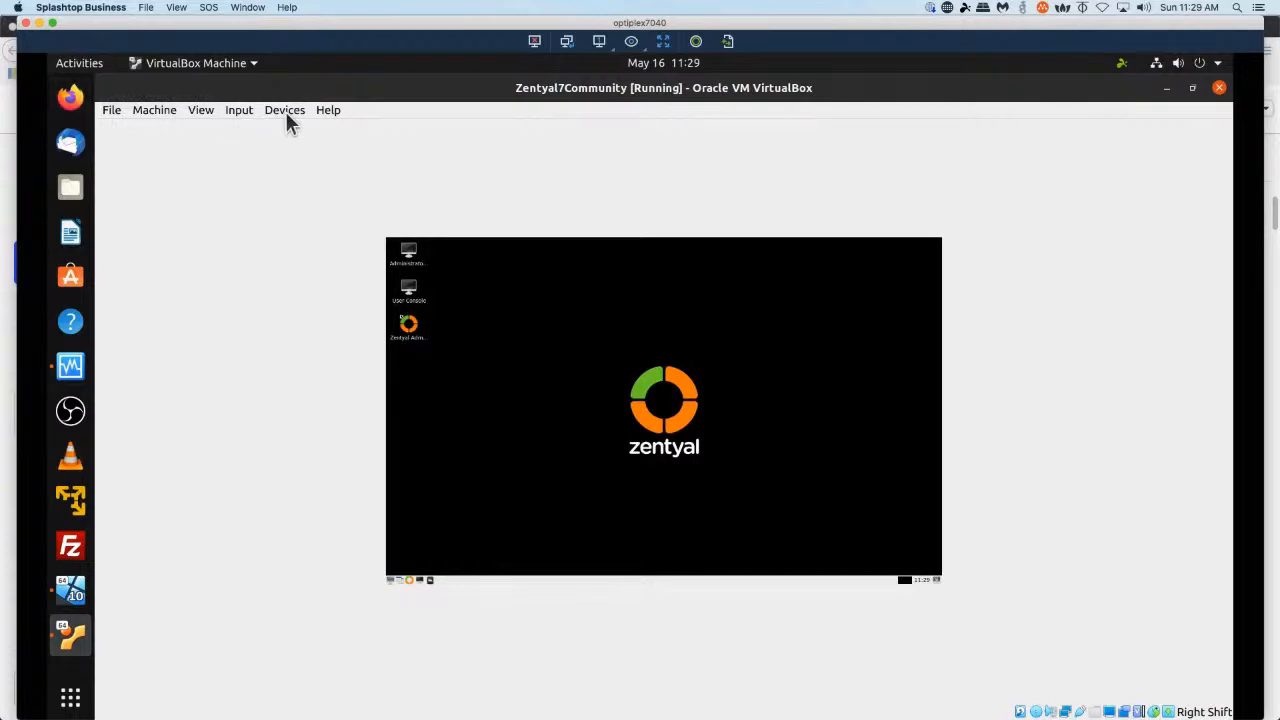
Turn Scaled Mode off to return the virtual machine display to full size.
{"action": "left_click", "coordinate": [203, 111]}
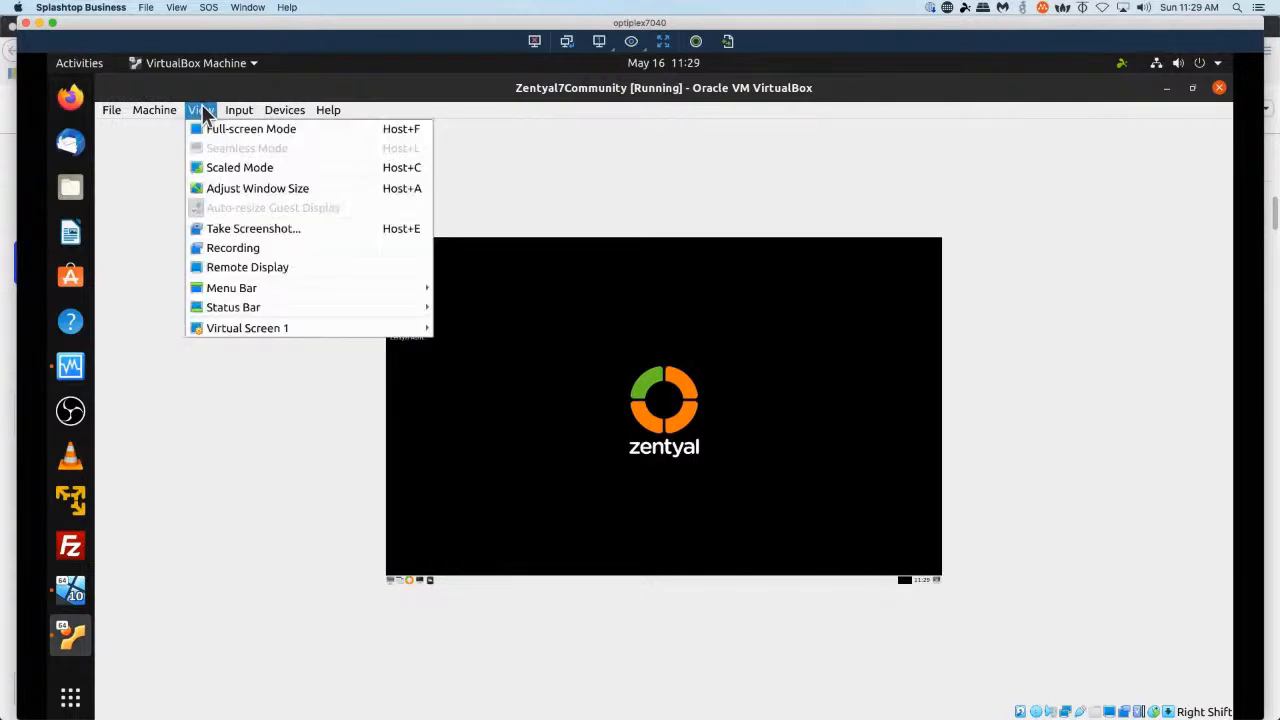
{"action": "left_click", "coordinate": [217, 167]}
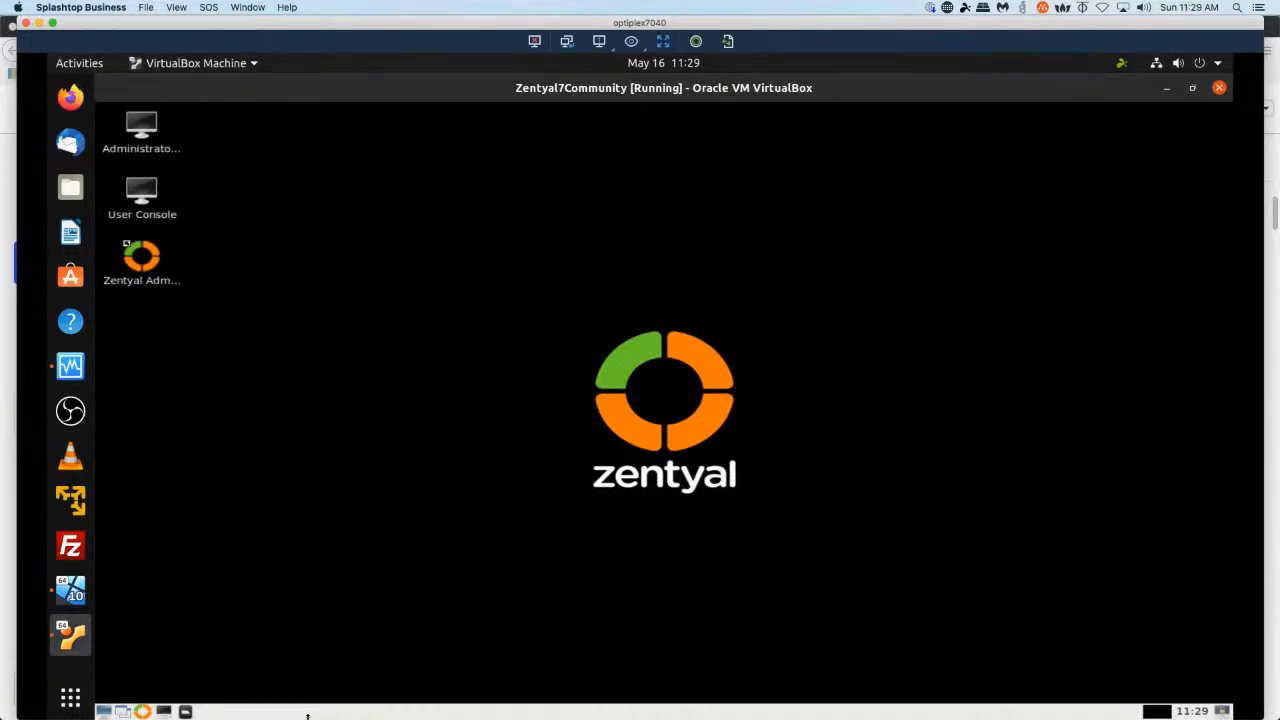
Shut down the Zentyal system from the desktop menu's logout options.
{"action": "left_click", "coordinate": [105, 713]}
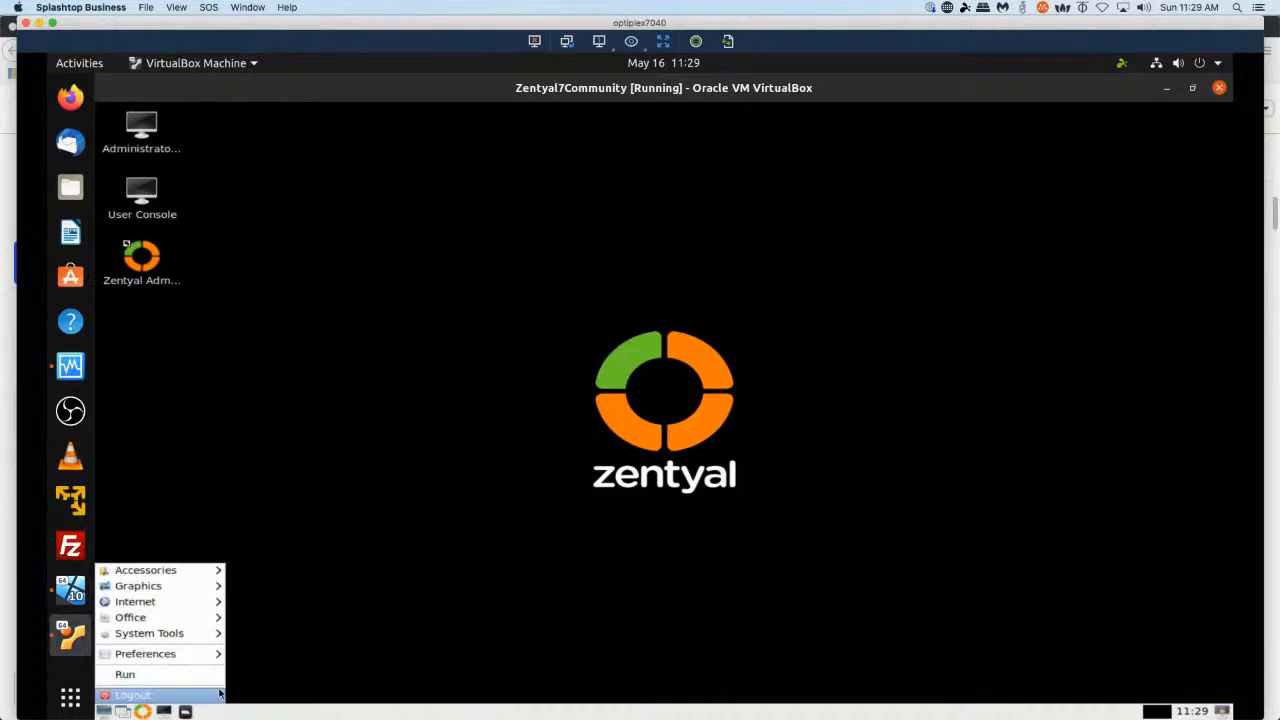
{"action": "left_click", "coordinate": [155, 694]}
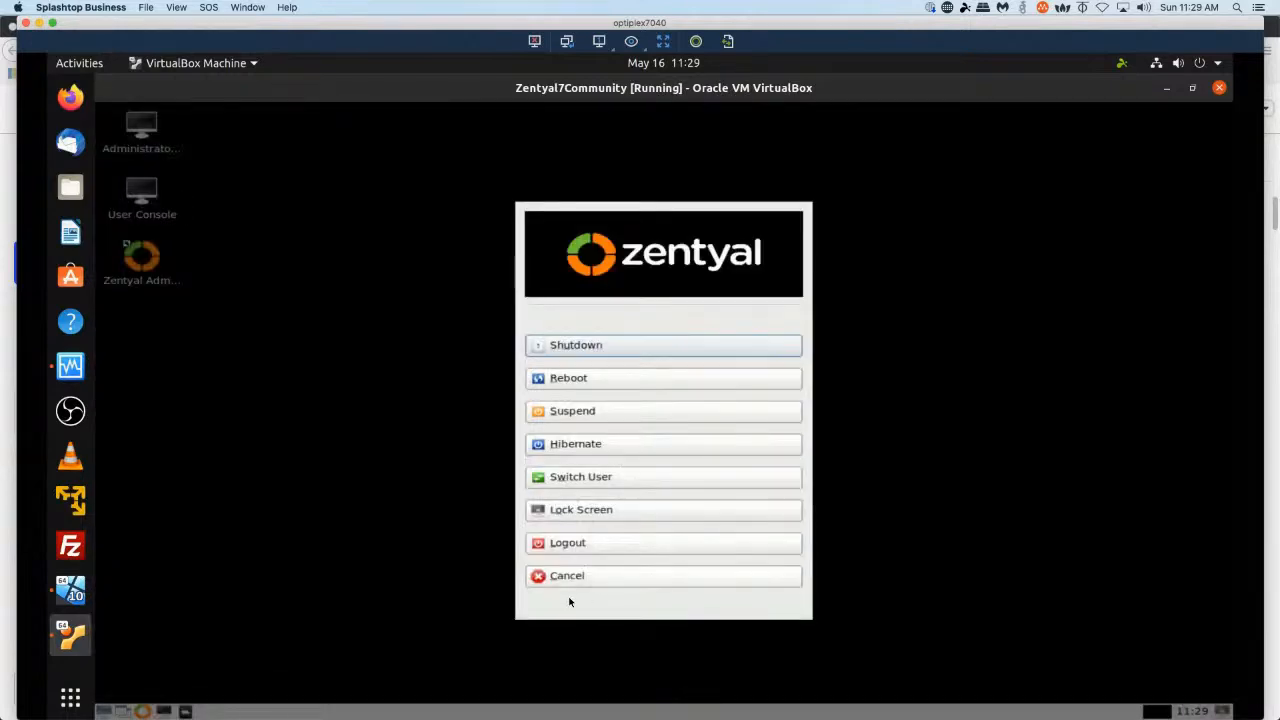
{"action": "left_click", "coordinate": [641, 350]}
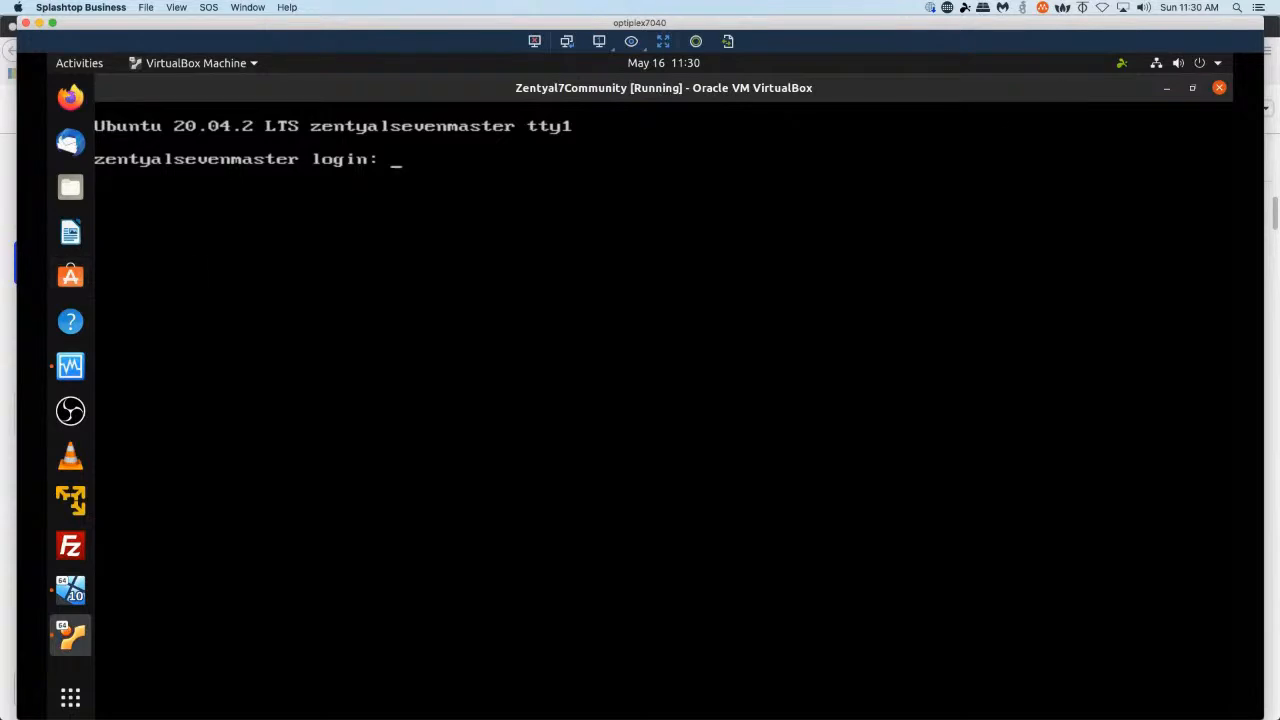
Close the Zentyal7Community virtual machine window and power off the machine.
{"action": "left_click", "coordinate": [1220, 90]}
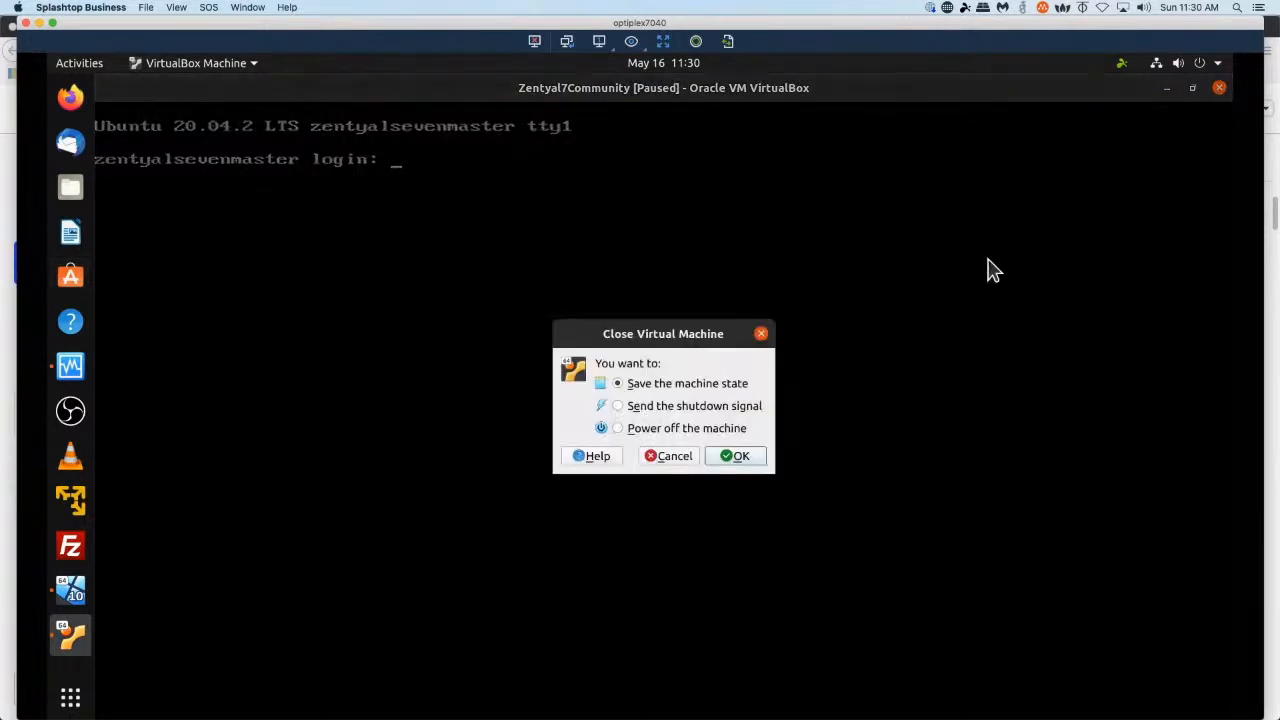
{"action": "left_click", "coordinate": [651, 430]}
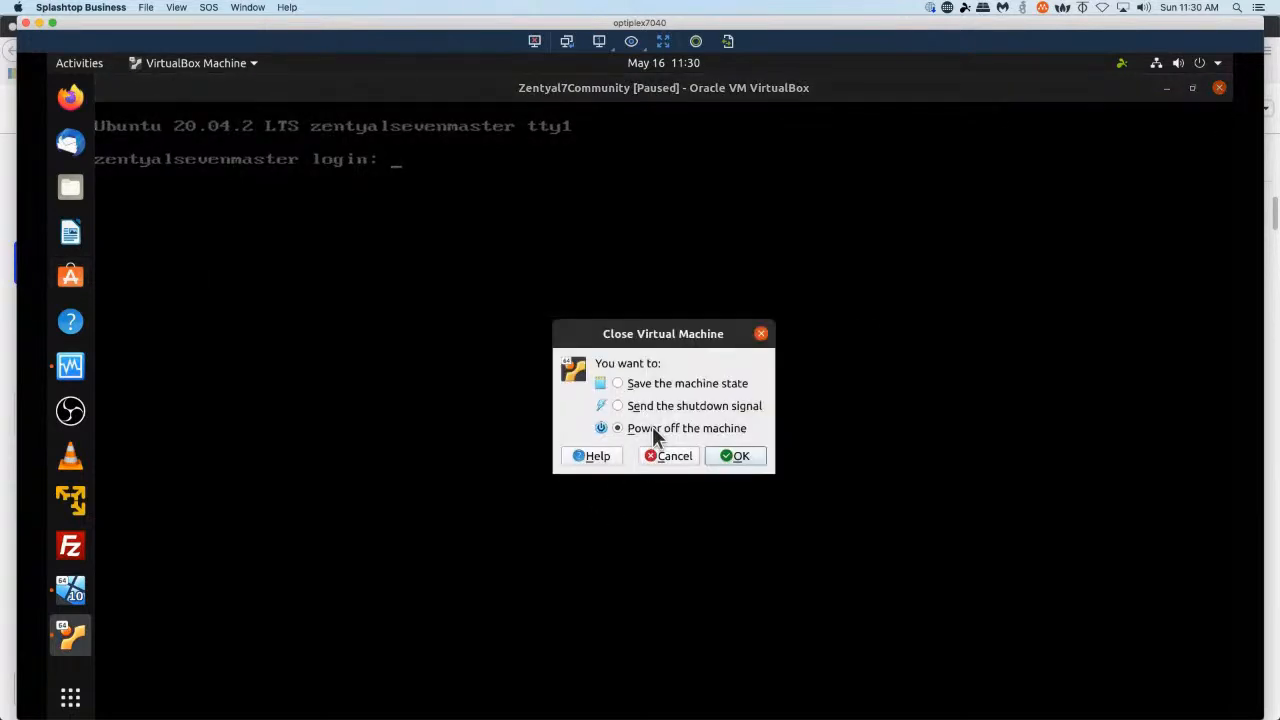
{"action": "left_click", "coordinate": [745, 456]}
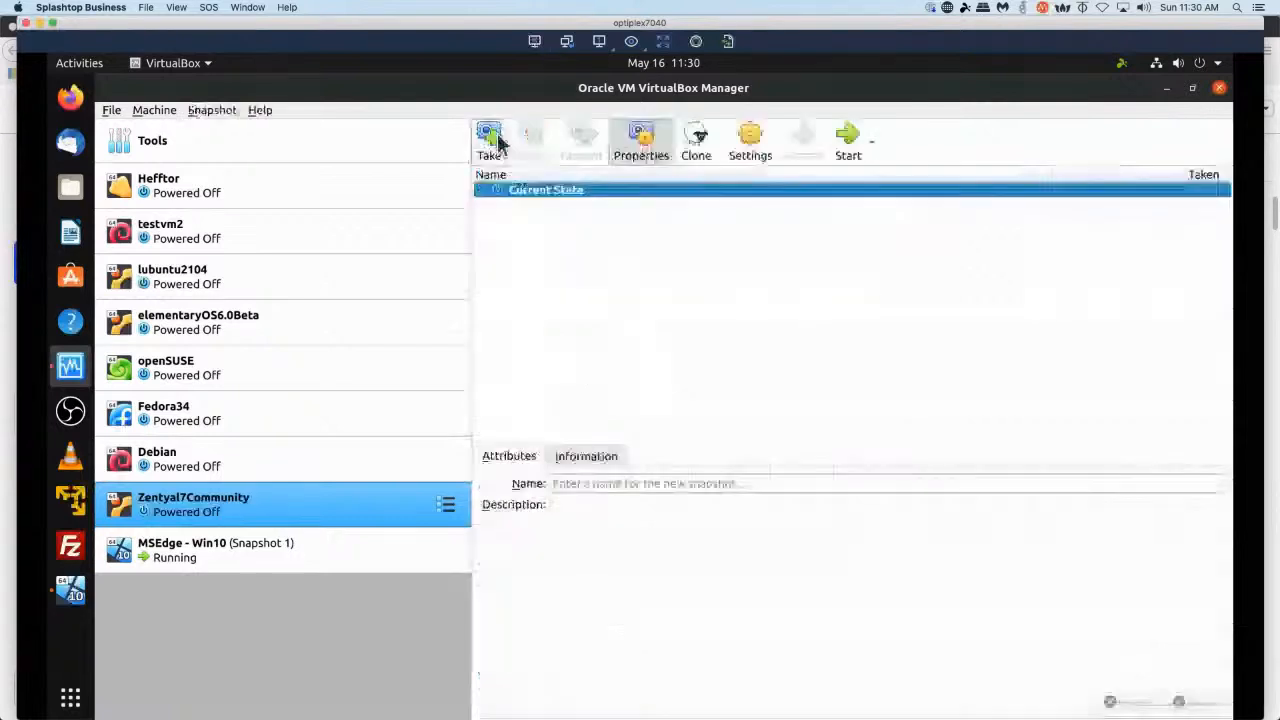
Take a snapshot of the Zentyal7Community VM with the description "After initial Zentyal config".
{"action": "left_click", "coordinate": [496, 139]}
{"action": "left_click", "coordinate": [628, 362]}
{"action": "type", "text": "After initial Zent"}
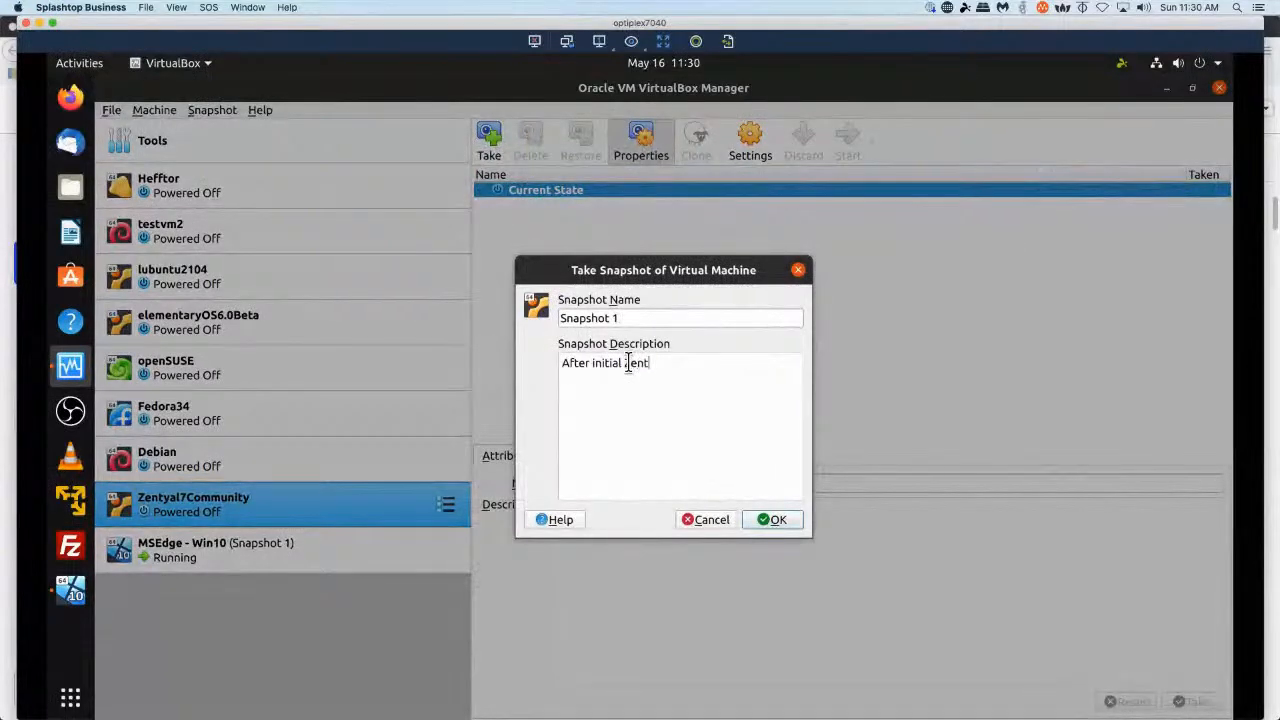
{"action": "type", "text": "yal config"}
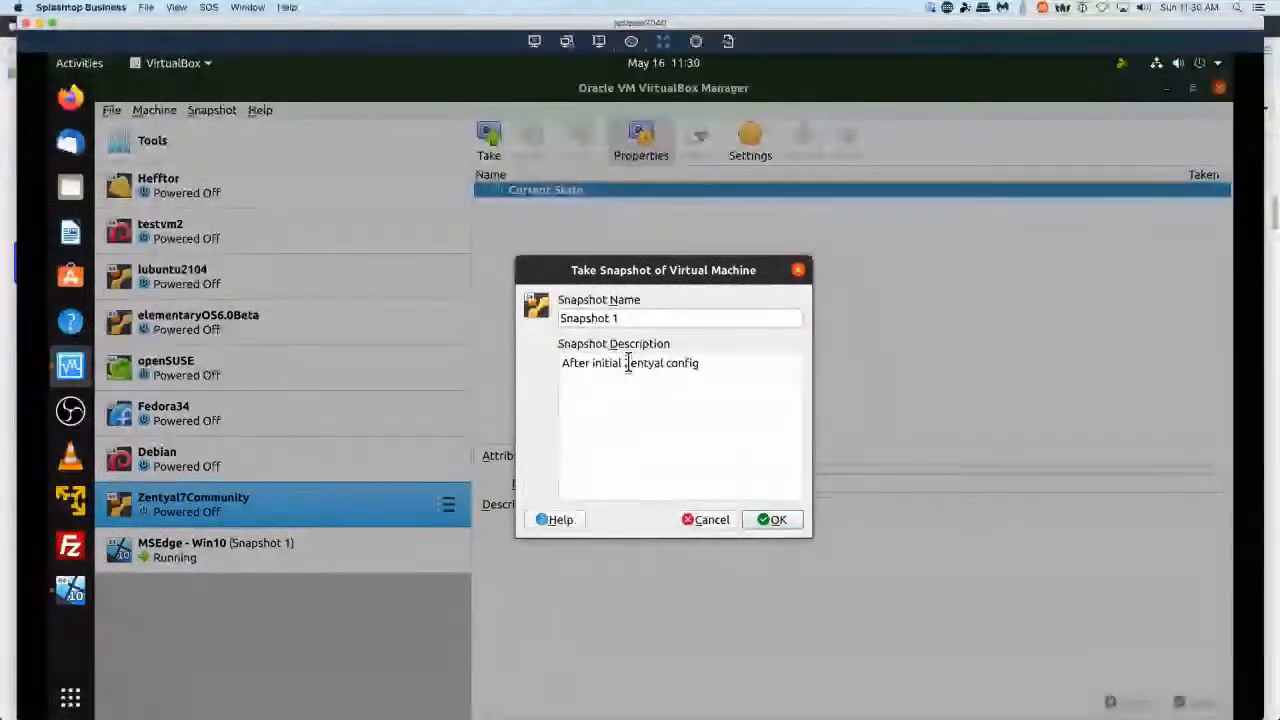
{"action": "left_click", "coordinate": [768, 521]}
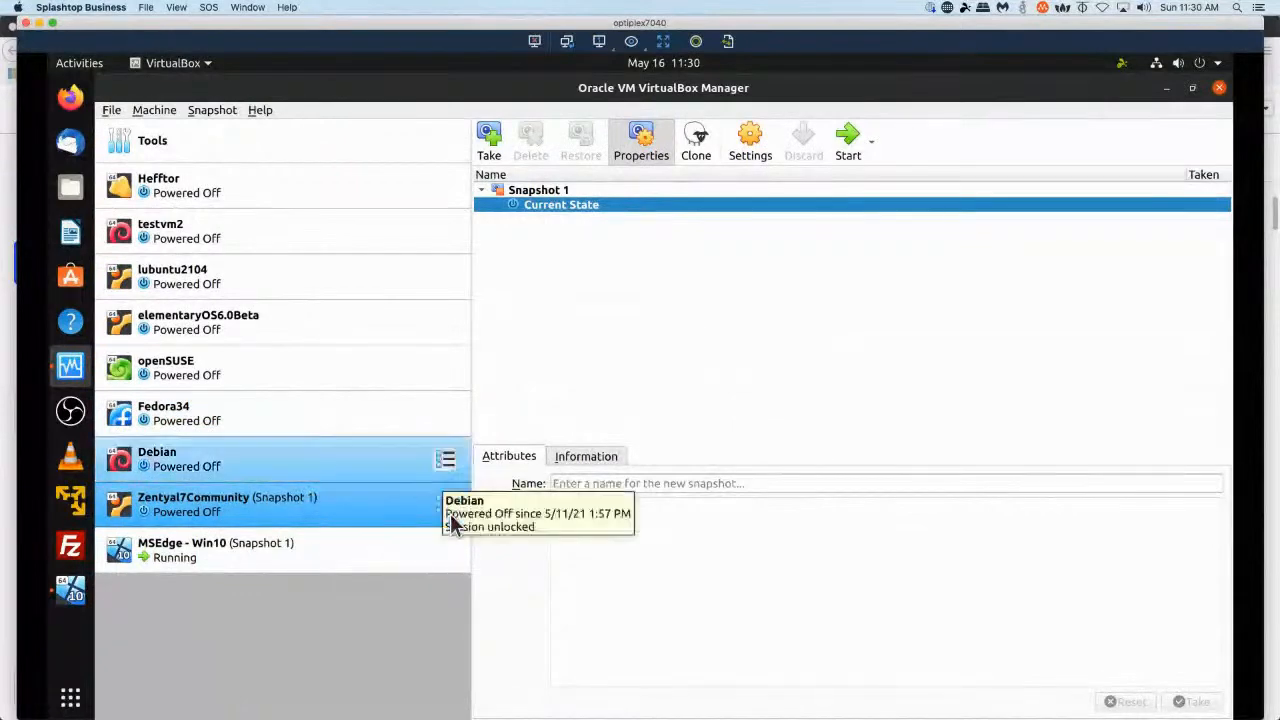
Show the Zentyal7Community machine's Details and switch to the running MSEdge Win10 virtual machine.
{"action": "left_click", "coordinate": [447, 506]}
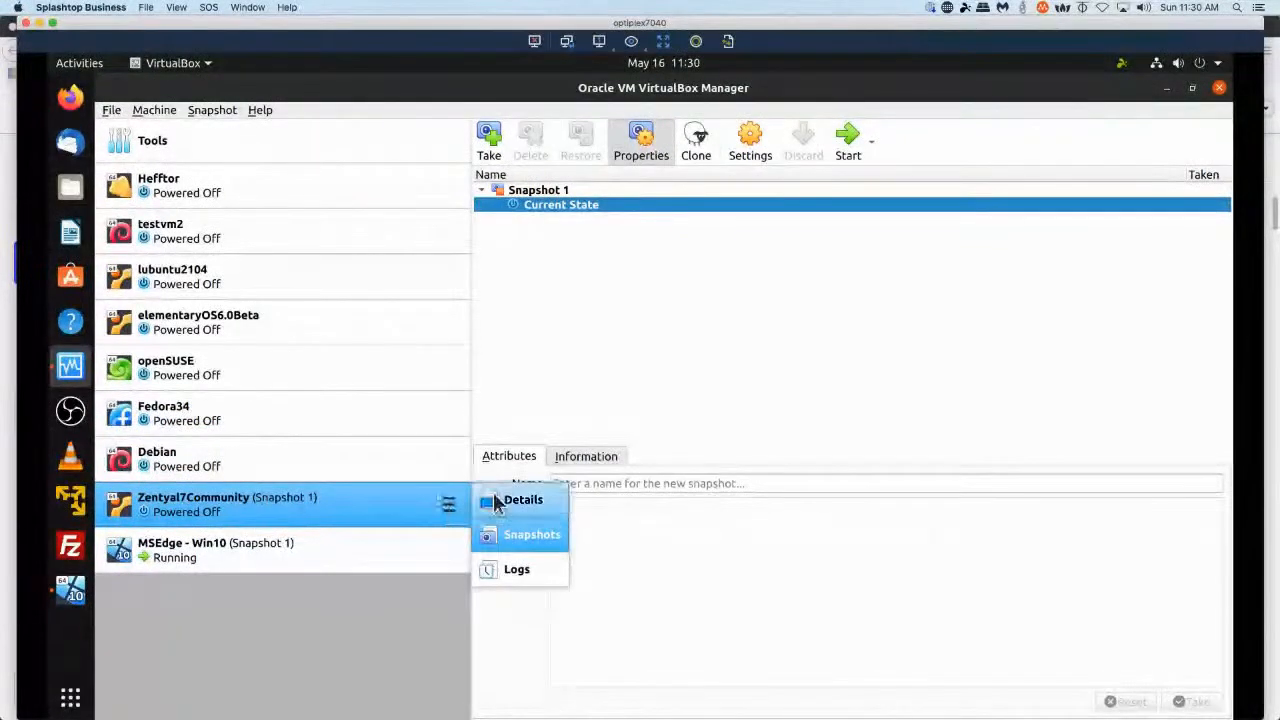
{"action": "left_click", "coordinate": [493, 501]}
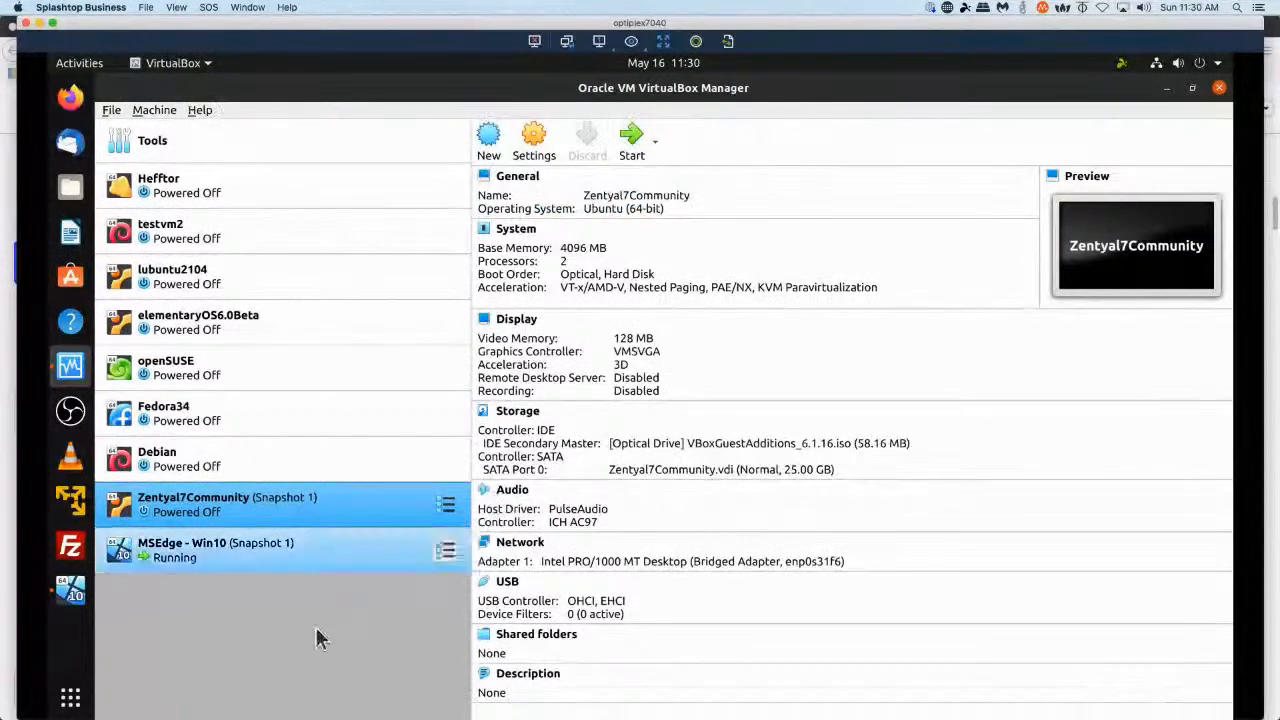
{"action": "left_click", "coordinate": [73, 600]}
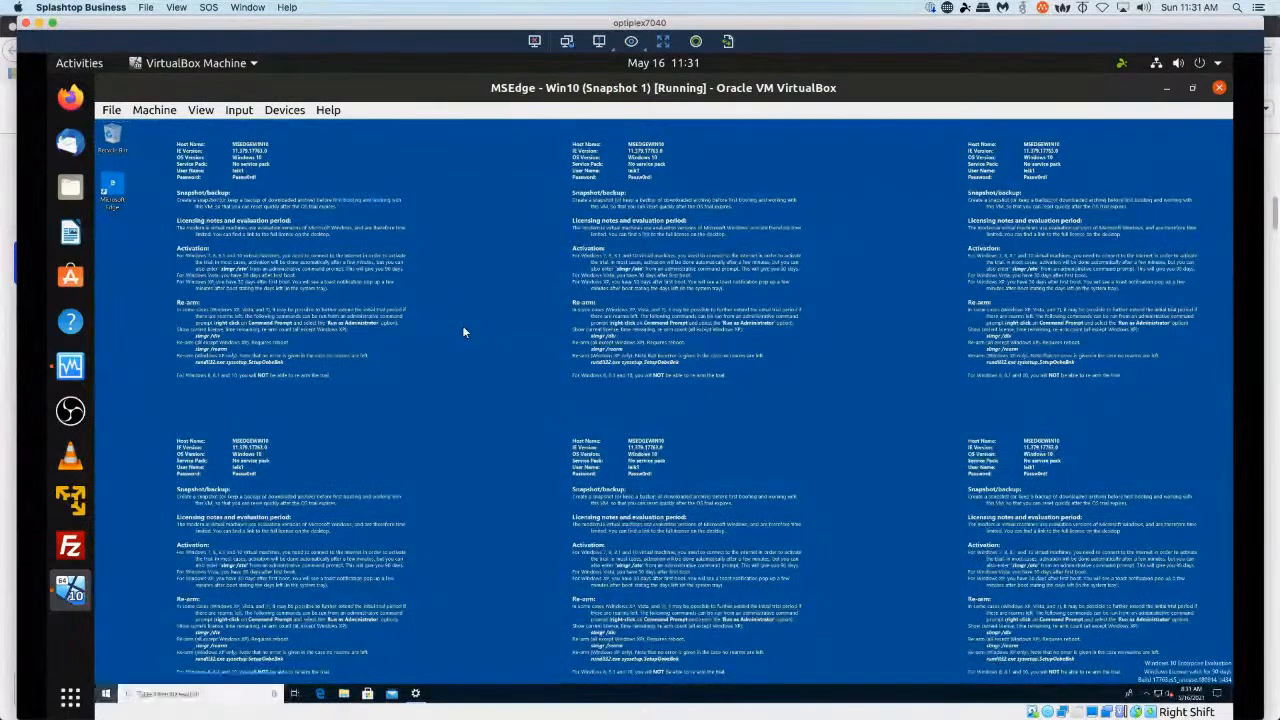
Browse the Windows 10 VM's Settings, checking the About and Update & Security pages, then minimize its window.
{"action": "key", "text": "super"}
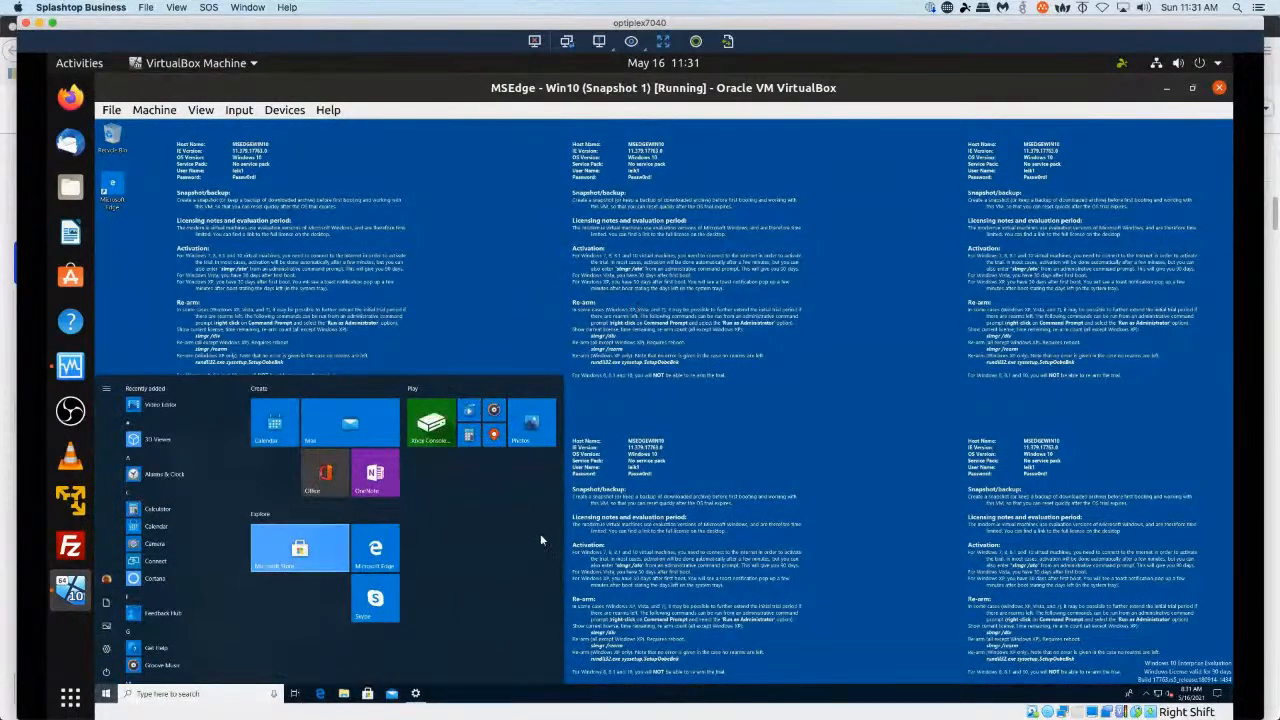
{"action": "right_click", "coordinate": [107, 654]}
{"action": "left_click", "coordinate": [733, 509]}
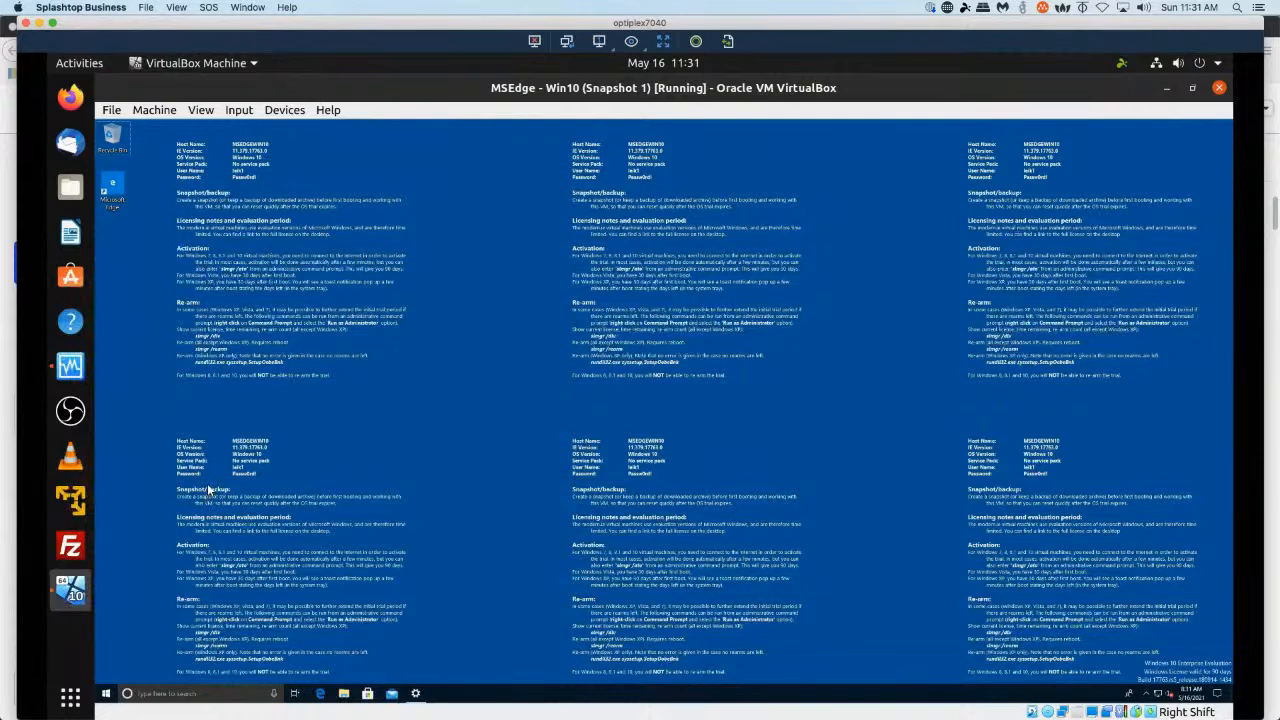
{"action": "key", "text": "super+x"}
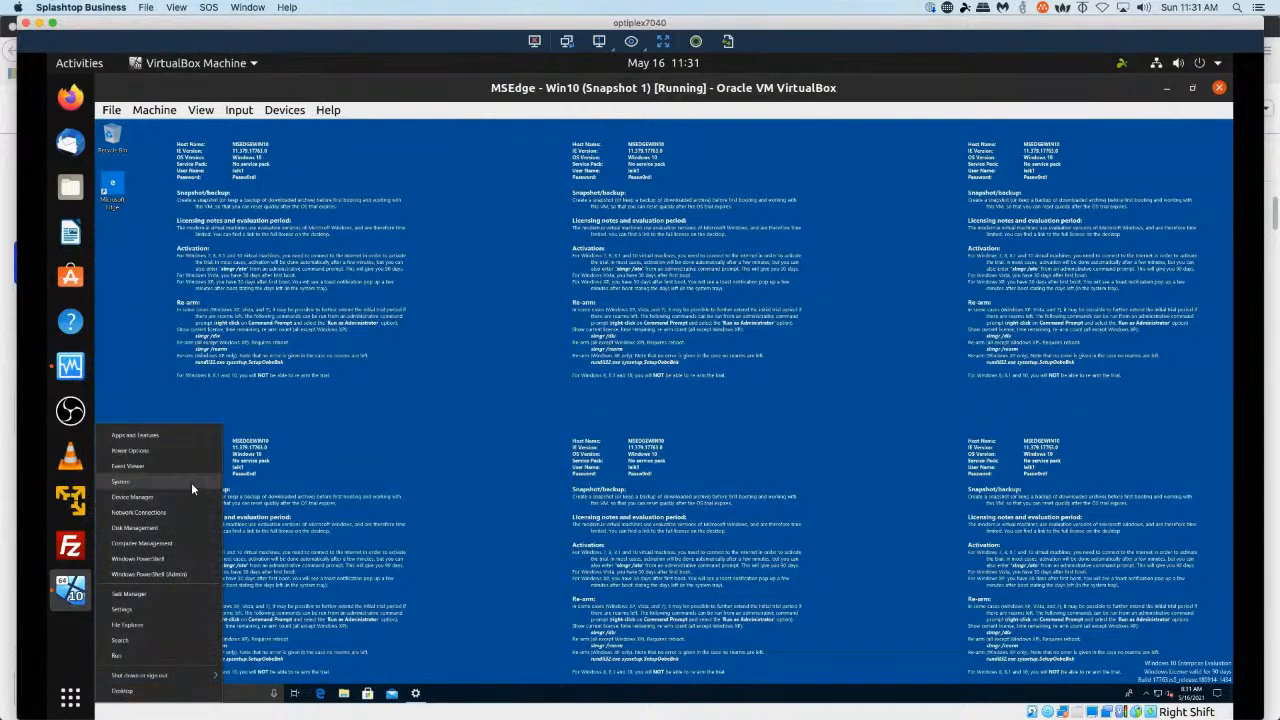
{"action": "left_click", "coordinate": [125, 609]}
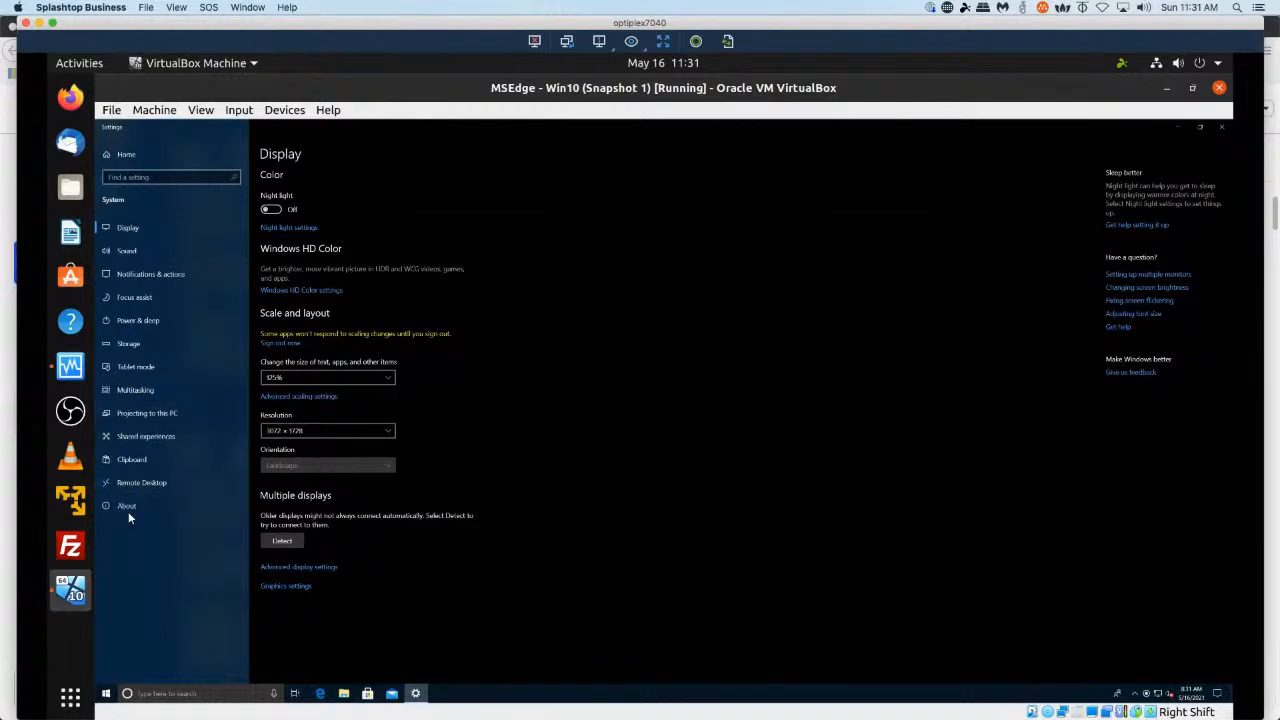
{"action": "left_click", "coordinate": [127, 511]}
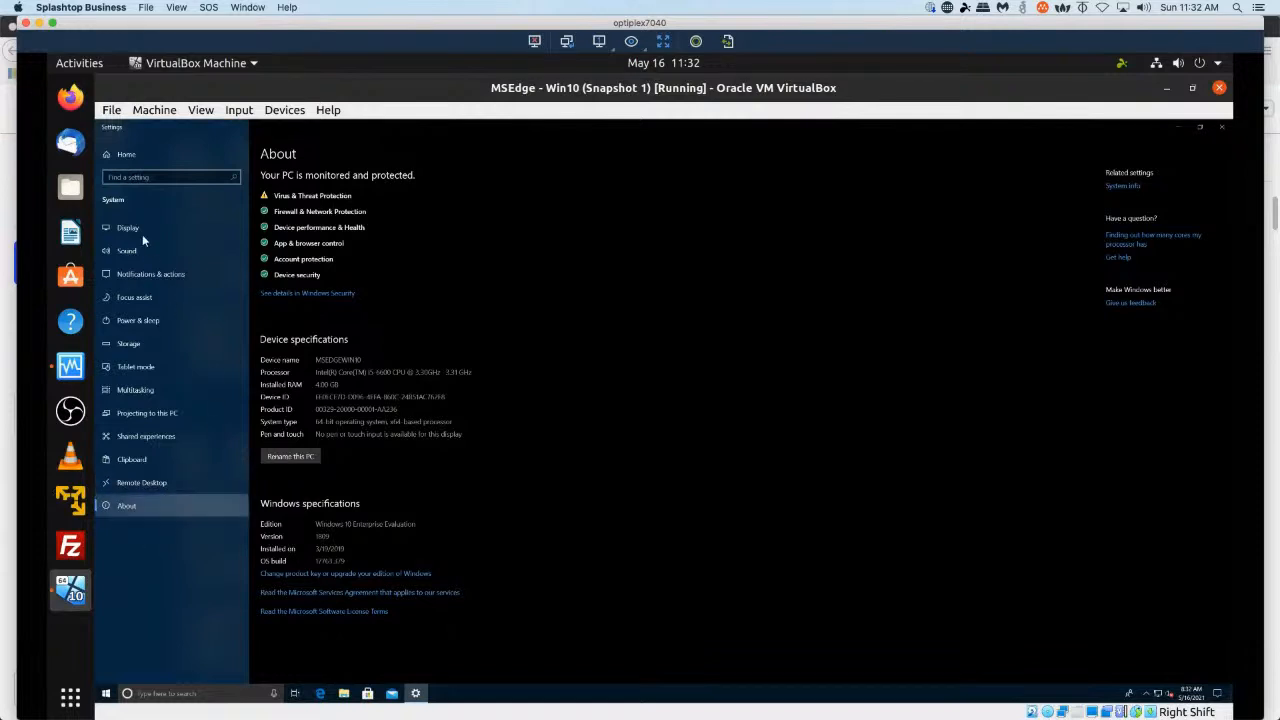
{"action": "left_click", "coordinate": [120, 158]}
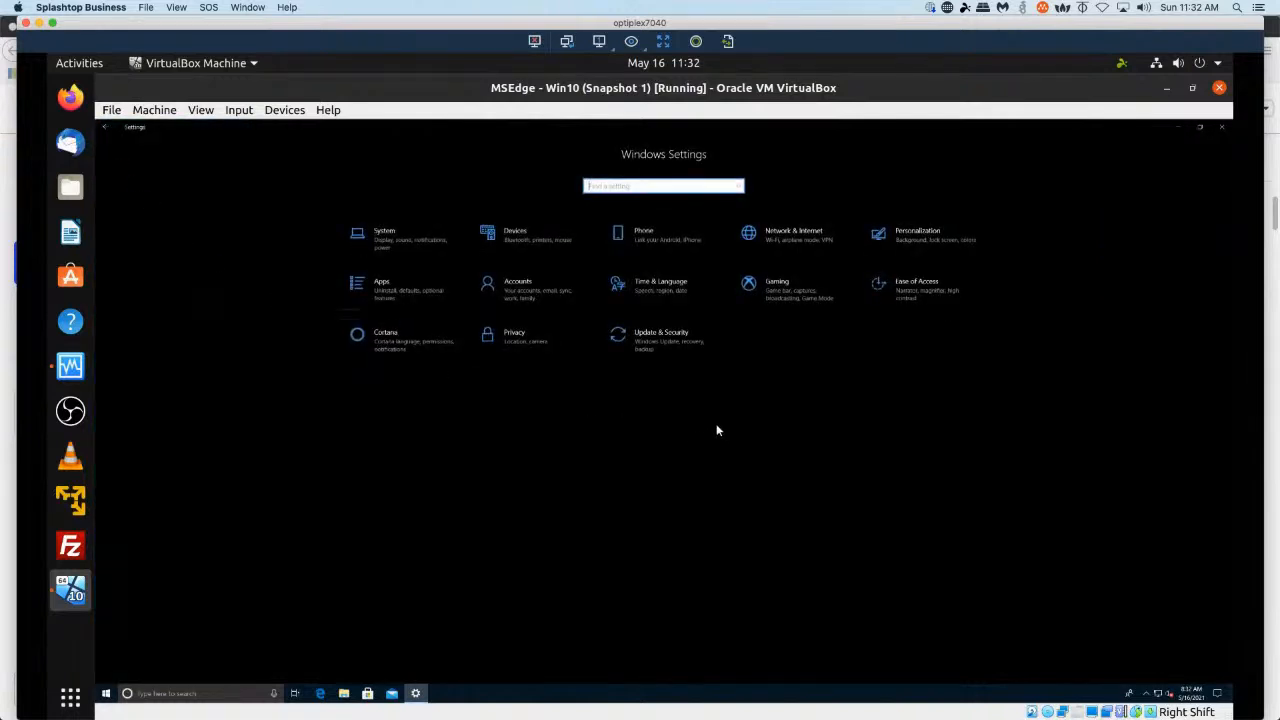
{"action": "left_click", "coordinate": [680, 349]}
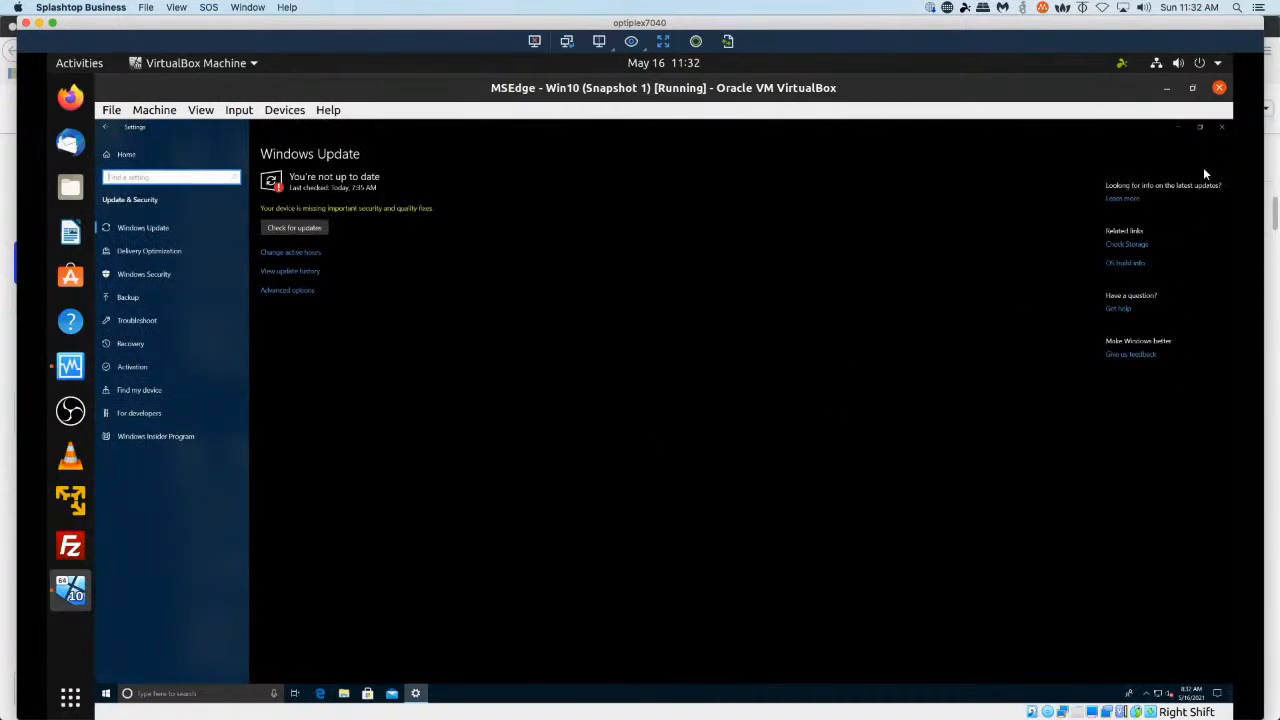
{"action": "left_click", "coordinate": [1184, 126]}
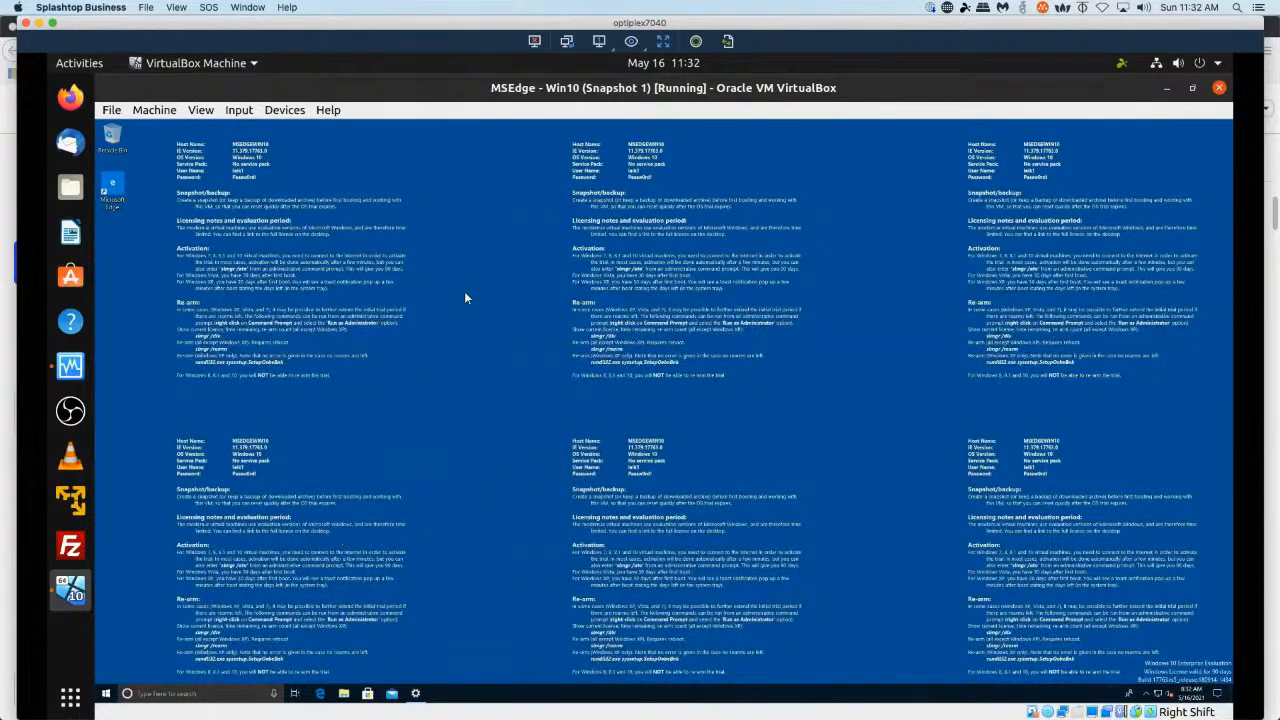
{"action": "left_click", "coordinate": [1168, 88]}
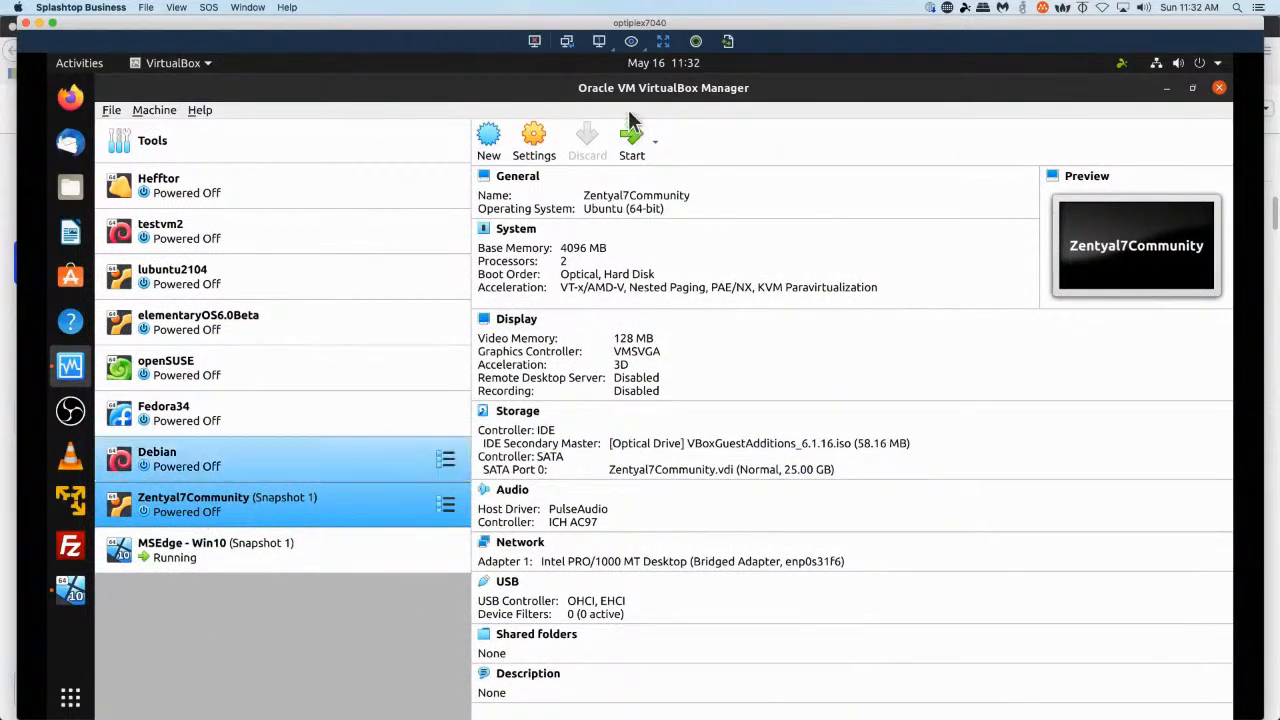
Start the Zentyal7Community virtual machine and continue past the boot prompt.
{"action": "left_click", "coordinate": [638, 140]}
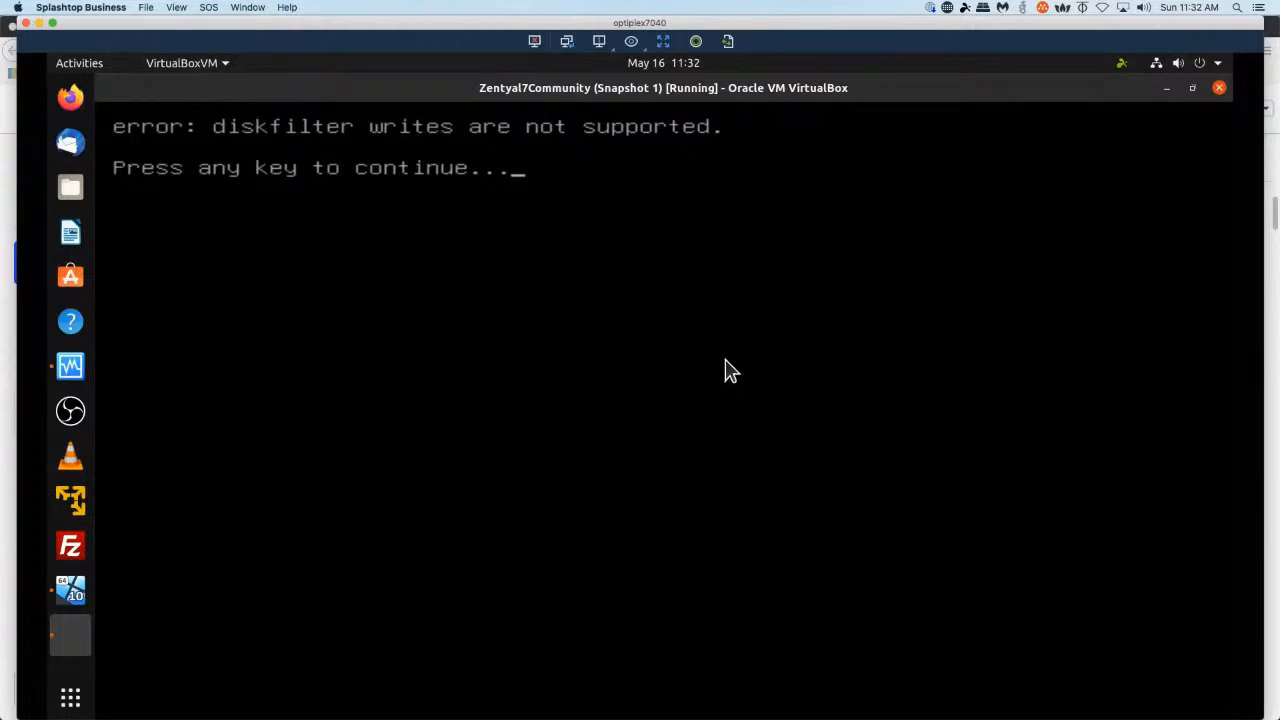
{"action": "key", "text": "Return"}
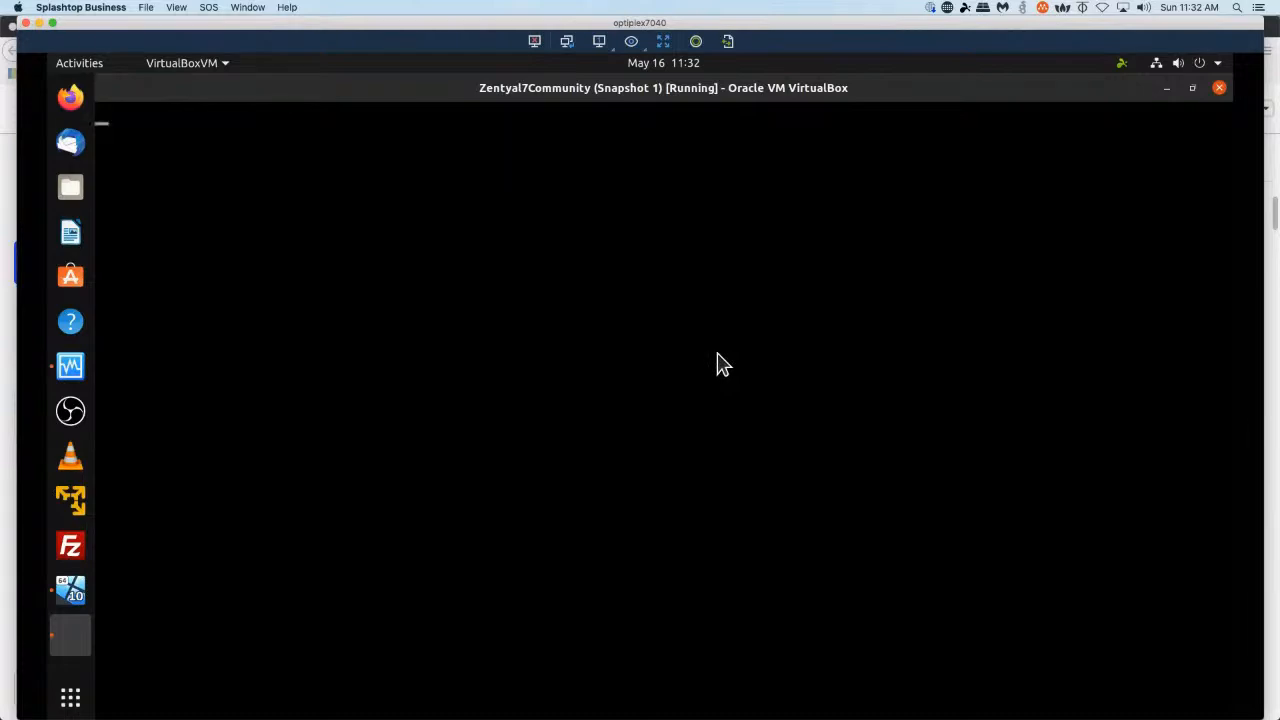
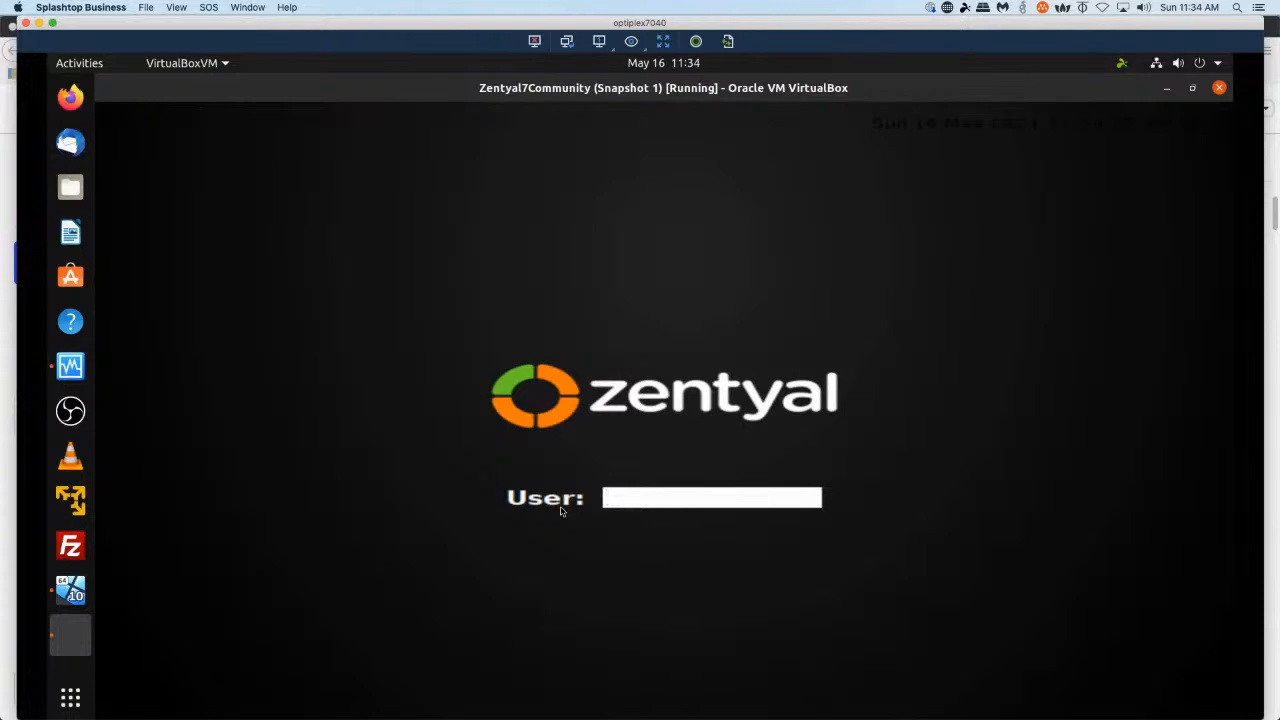
Log in to the Zentyal desktop session with the username and account password.
{"action": "type", "text": "lavik1jd"}
{"action": "key", "text": "Return"}
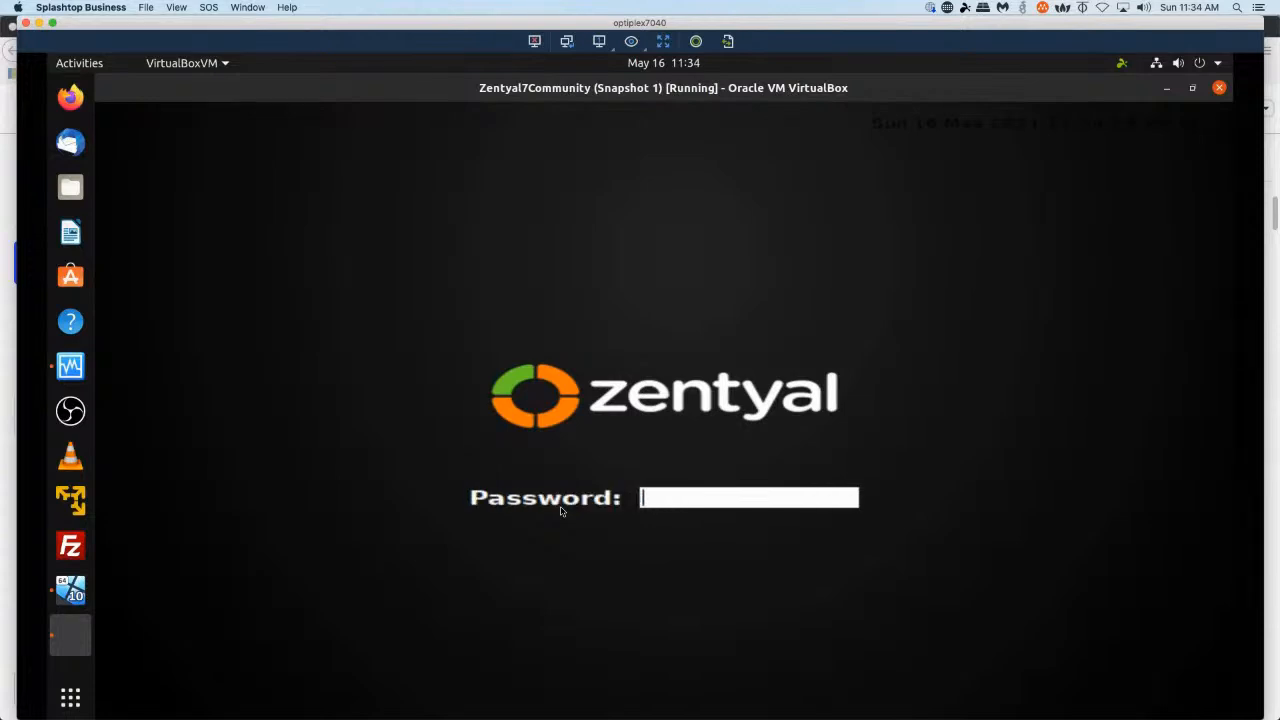
{"action": "type", "text": "•••••••••"}
{"action": "key", "text": "Return"}
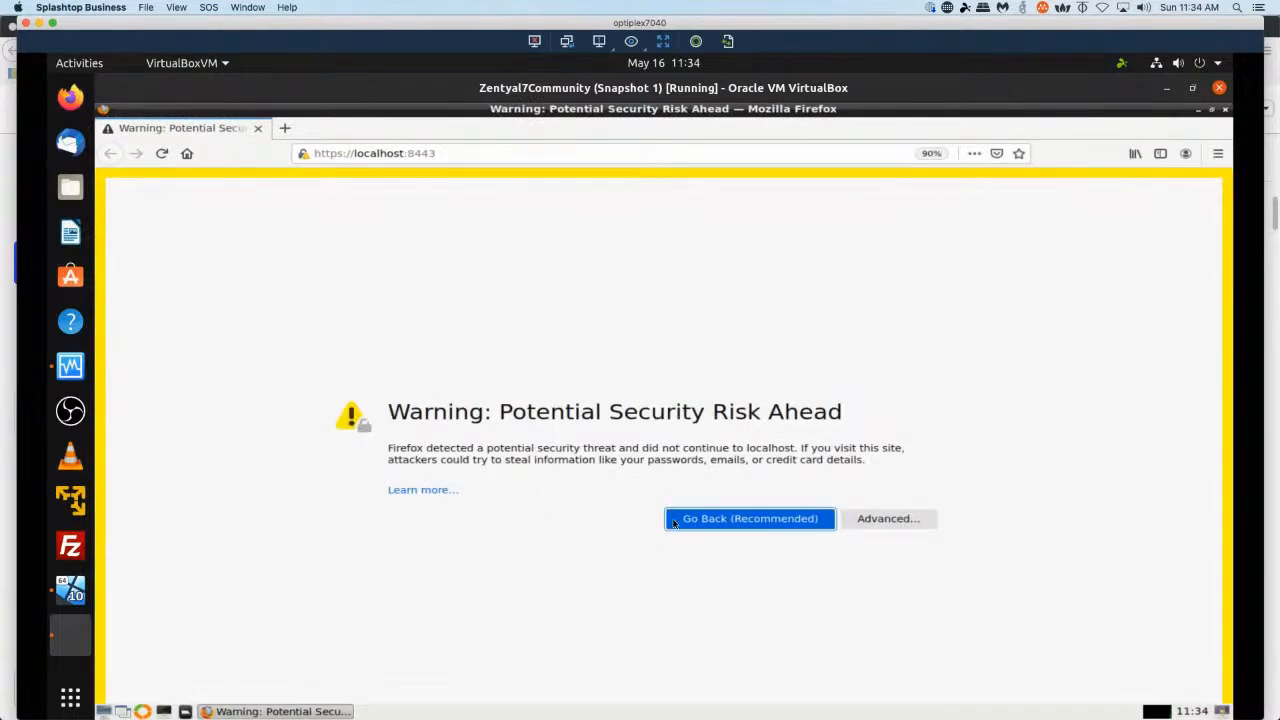
Accept the self-signed certificate risk to continue to the Zentyal web interface at localhost:8443.
{"action": "left_click", "coordinate": [876, 527]}
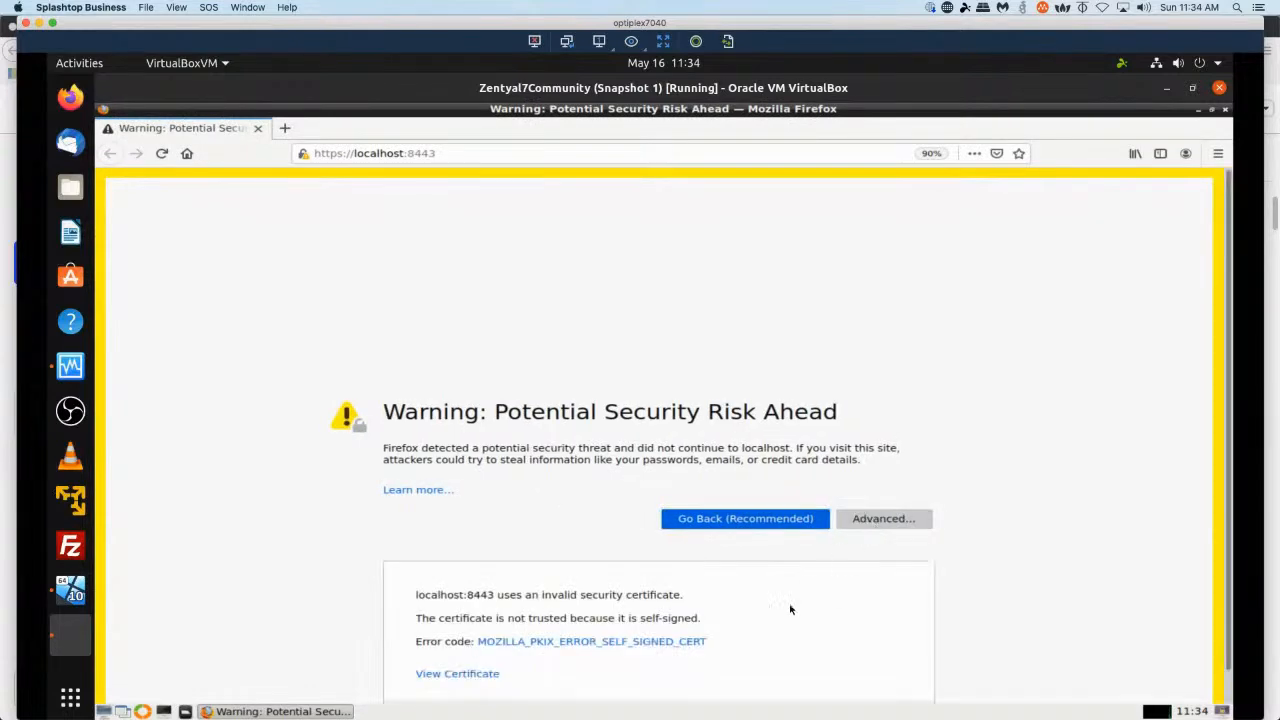
{"action": "scroll", "coordinate": [890, 576], "scroll_direction": "down", "scroll_amount": 2}
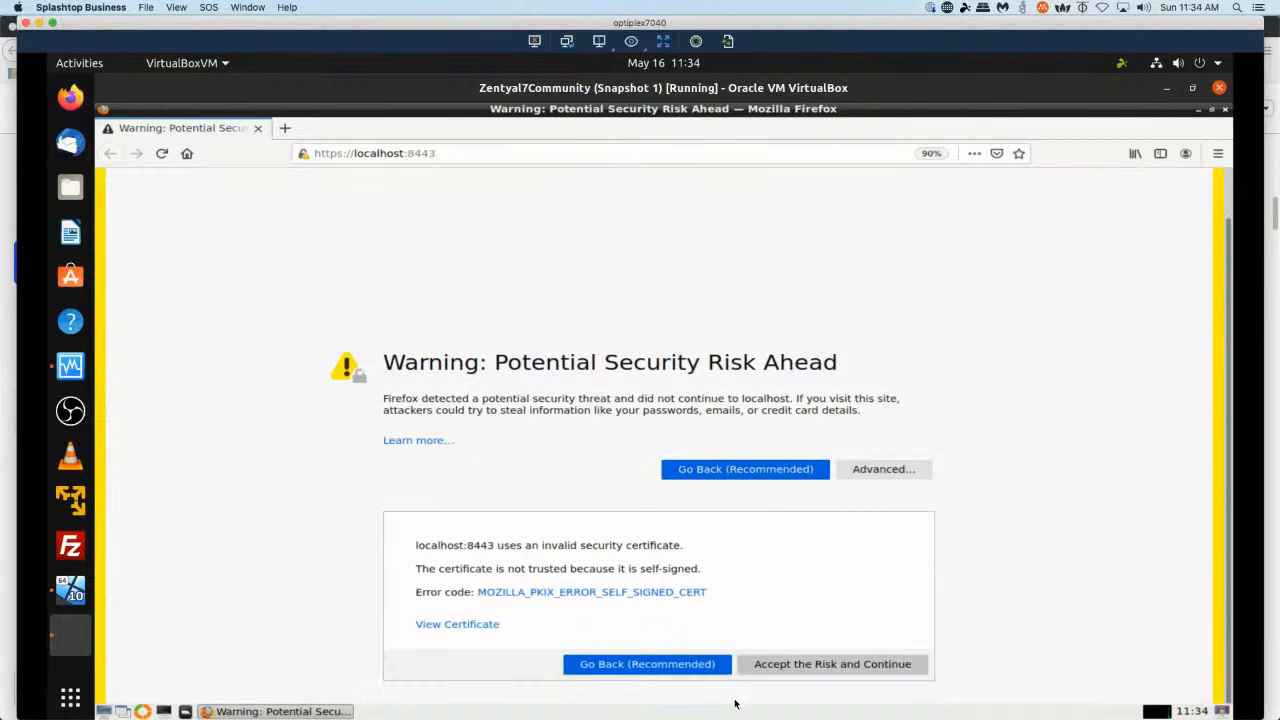
{"action": "left_click", "coordinate": [804, 667]}
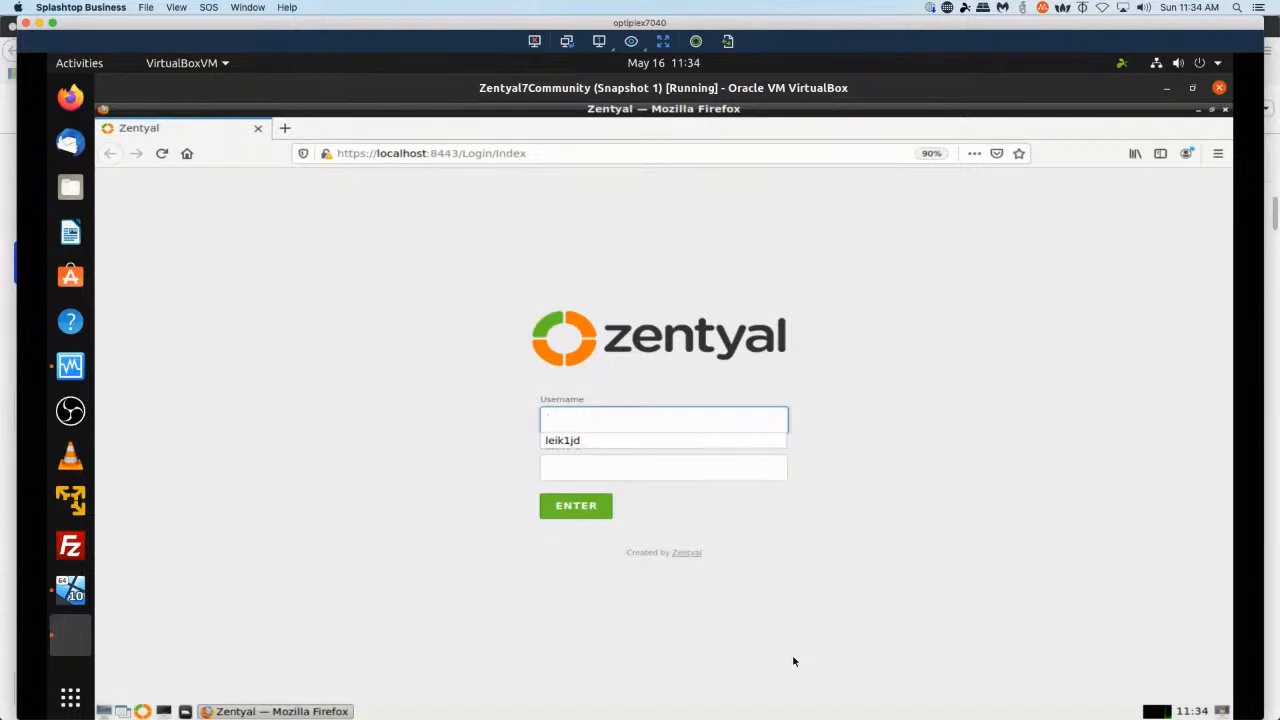
Sign in to the Zentyal web administration with the username and password, declining to save the login.
{"action": "type", "text": "leik1jd"}
{"action": "key", "text": "Tab"}
{"action": "type", "text": "*******"}
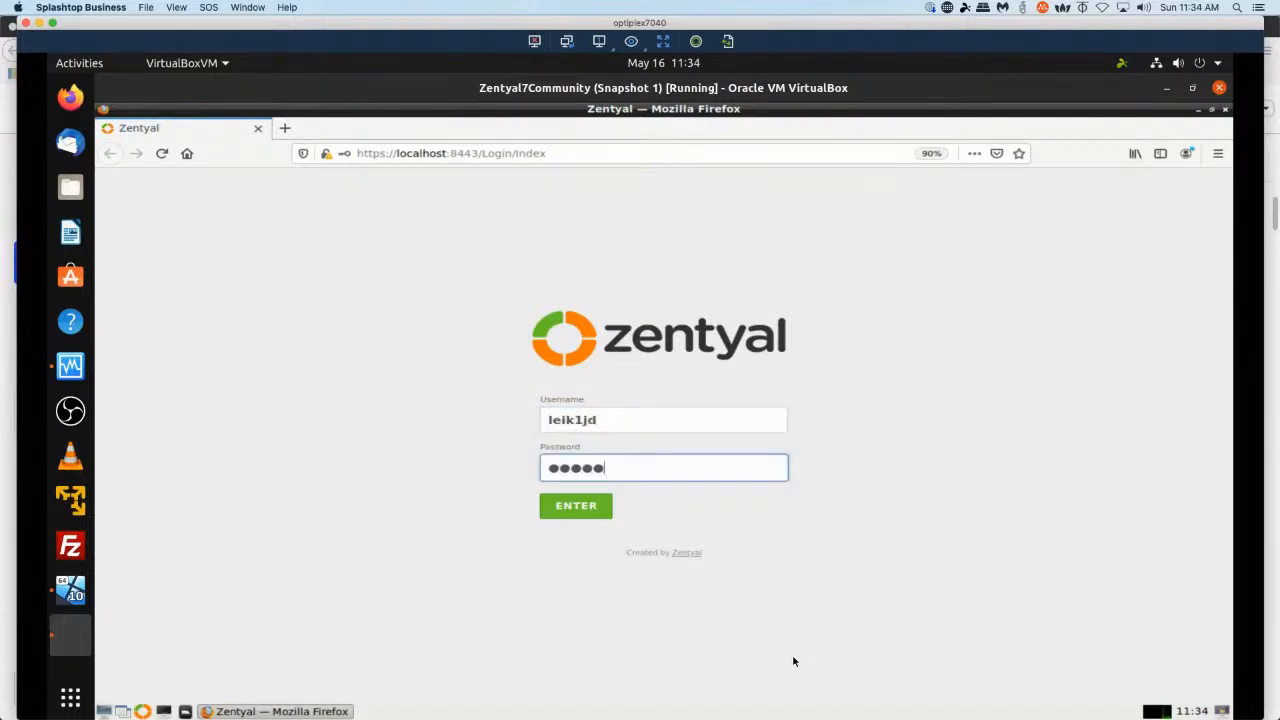
{"action": "type", "text": "****"}
{"action": "key", "text": "Return"}
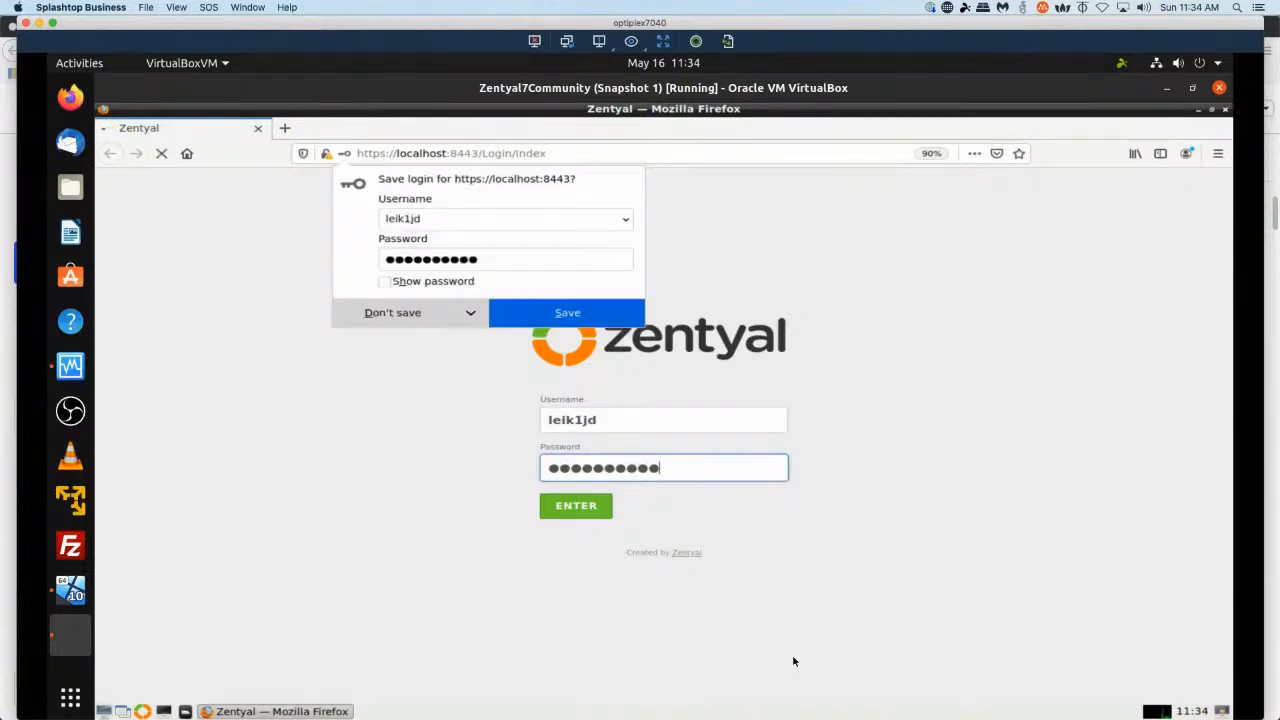
{"action": "left_click", "coordinate": [467, 315]}
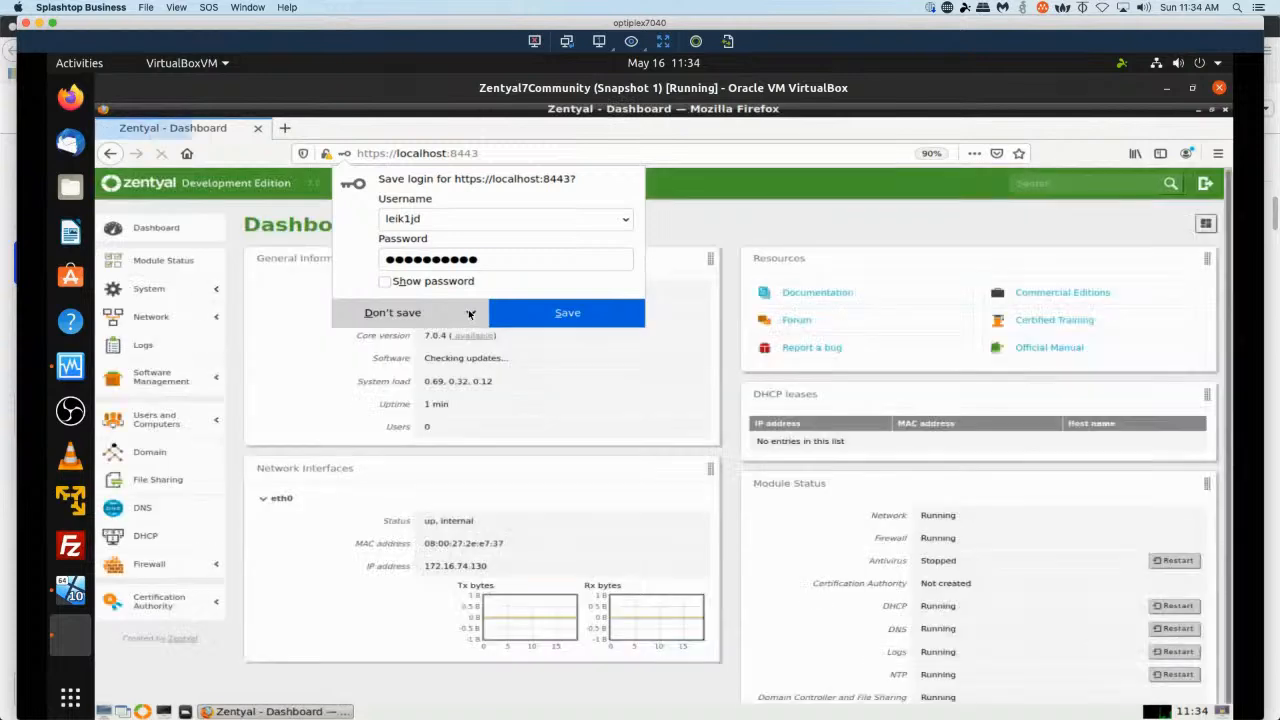
{"action": "left_click", "coordinate": [468, 313]}
{"action": "left_click", "coordinate": [462, 339]}
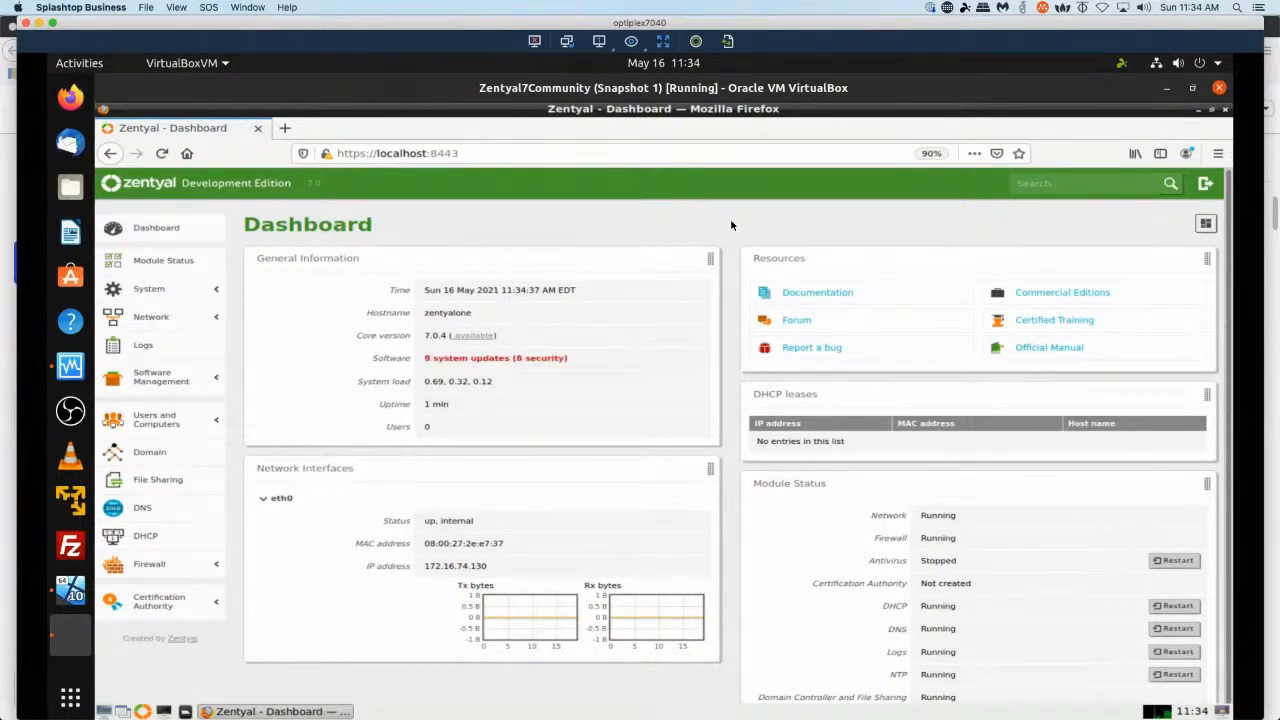
Open the System updates page from the dashboard's pending updates and refresh the update list.
{"action": "key", "text": "ctrl+plus"}
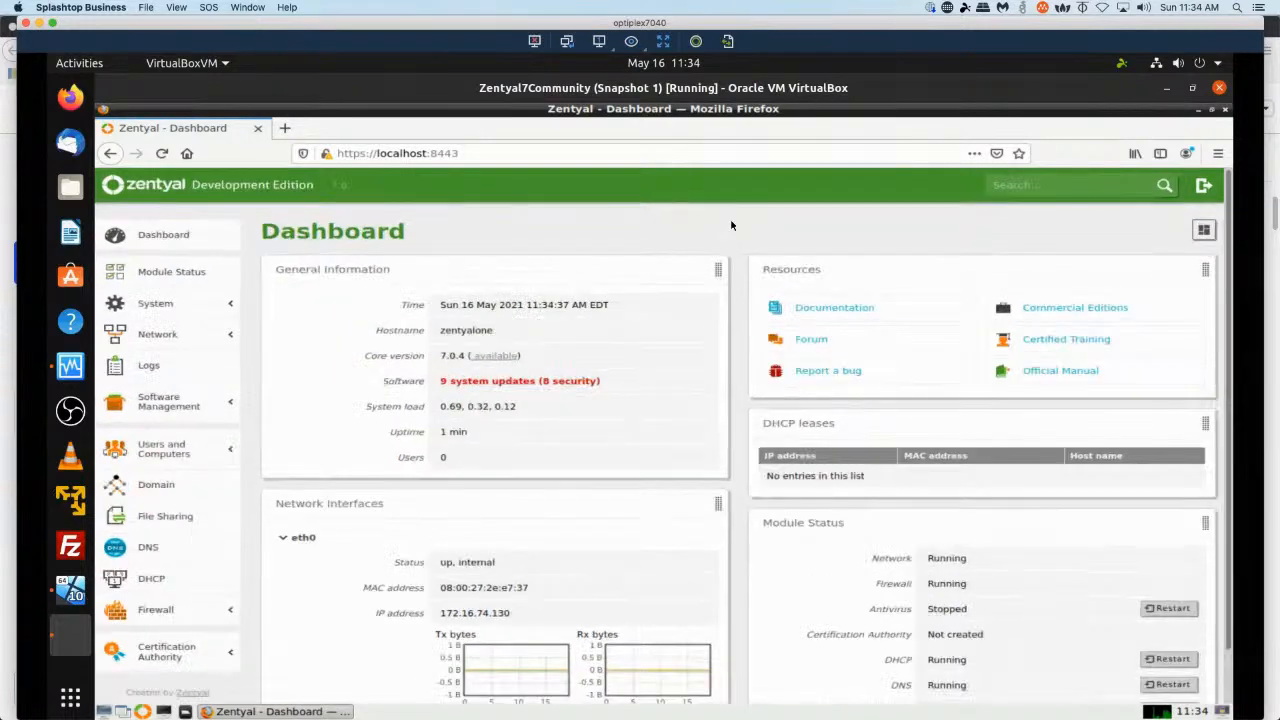
{"action": "key", "text": "ctrl+plus"}
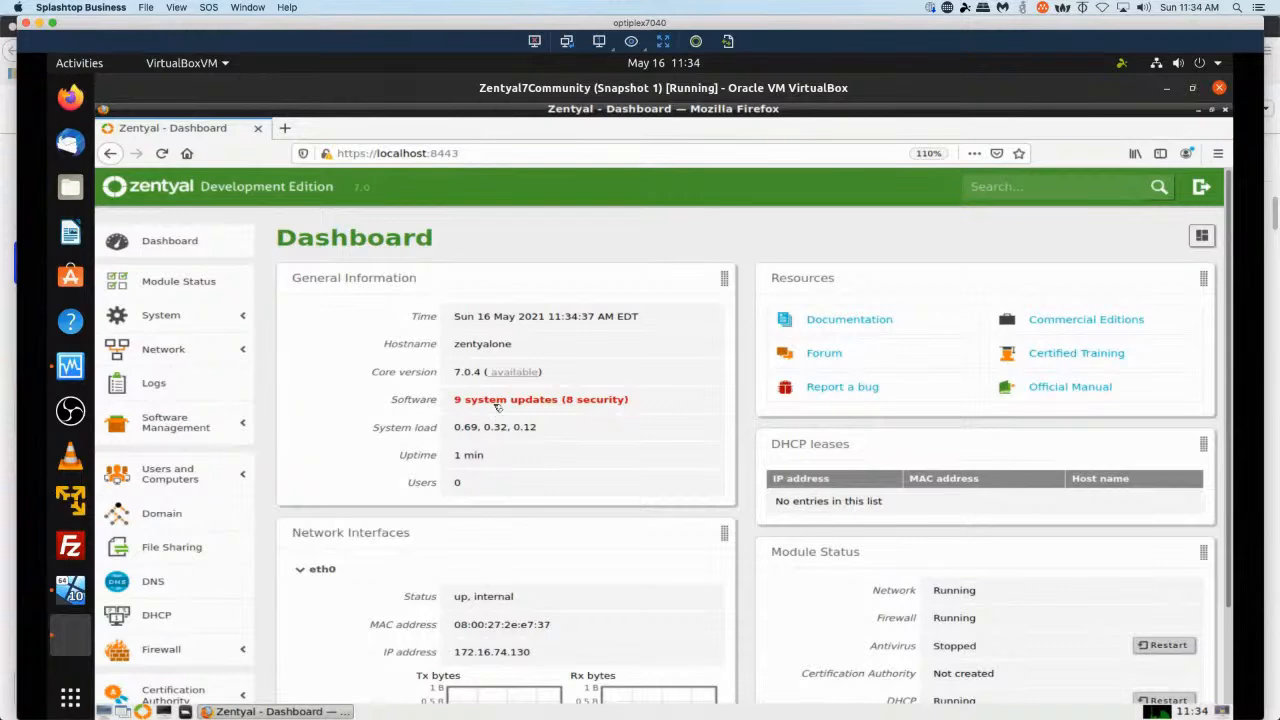
{"action": "mouse_move", "coordinate": [497, 406]}
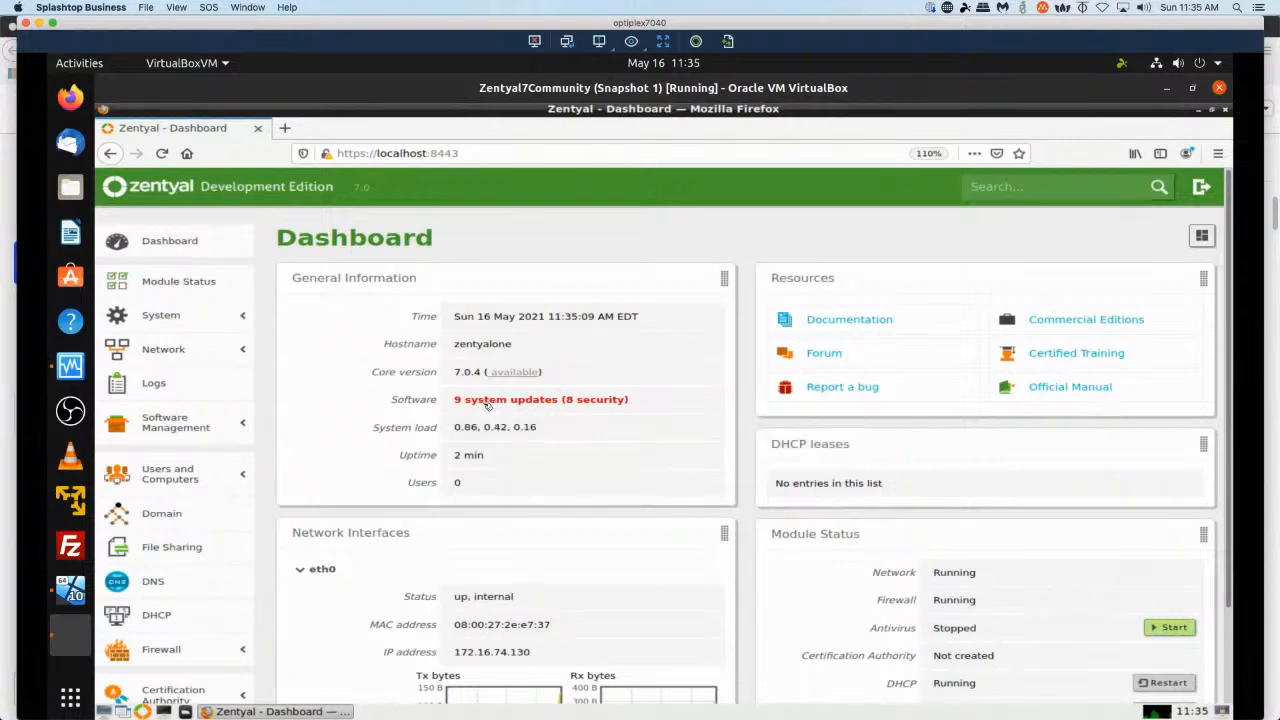
{"action": "left_click", "coordinate": [488, 401]}
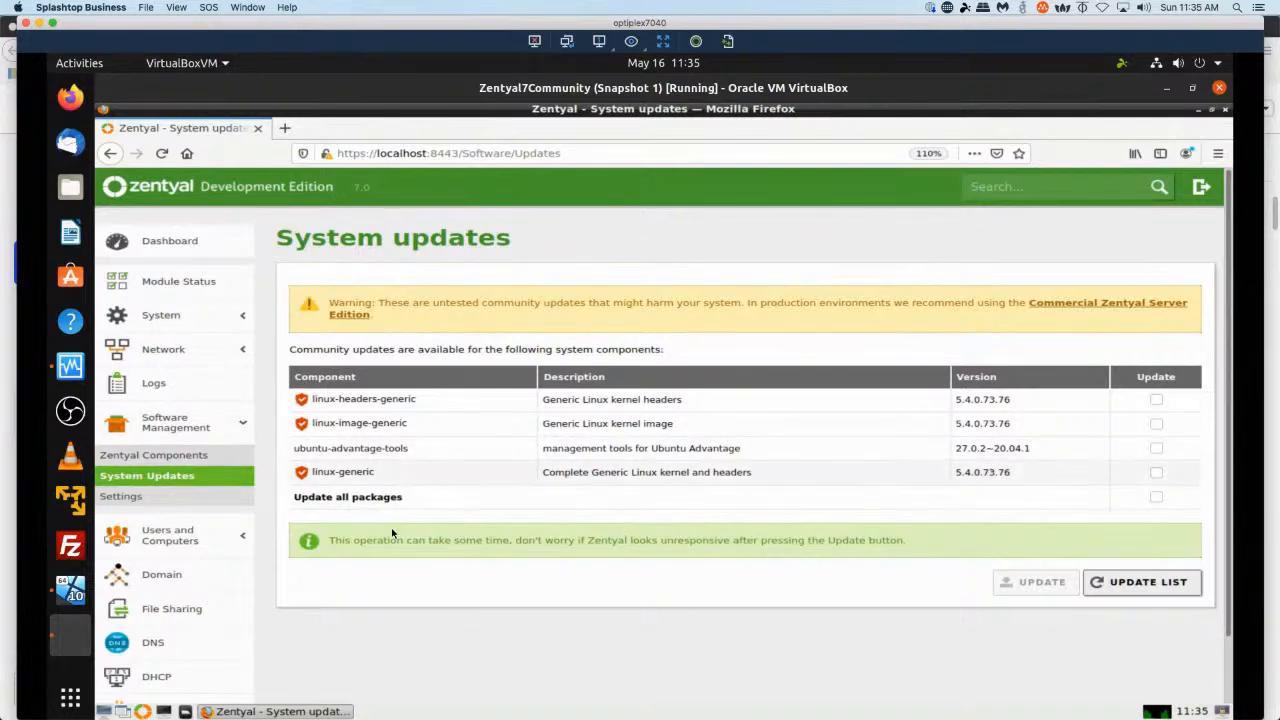
{"action": "left_click", "coordinate": [1125, 588]}
Select all four component updates and start the update.
{"action": "left_click", "coordinate": [1156, 401]}
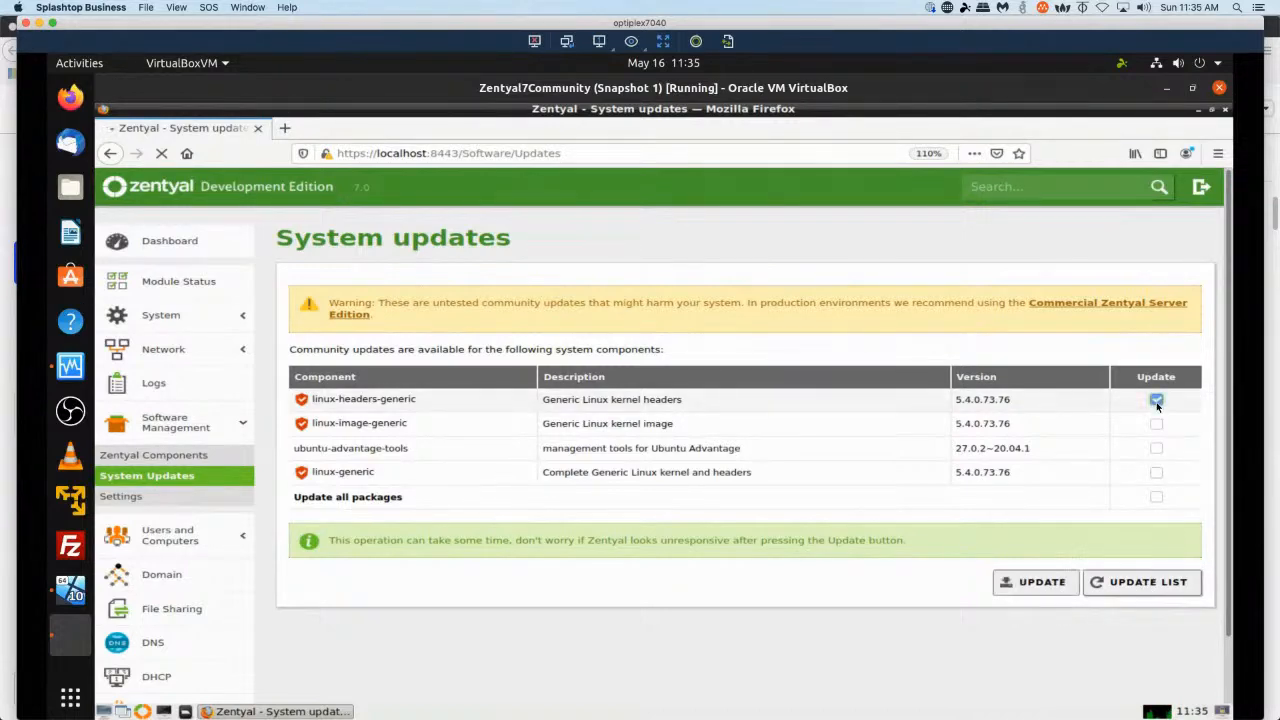
{"action": "left_click", "coordinate": [1156, 424]}
{"action": "left_click", "coordinate": [1157, 449]}
{"action": "left_click", "coordinate": [1157, 473]}
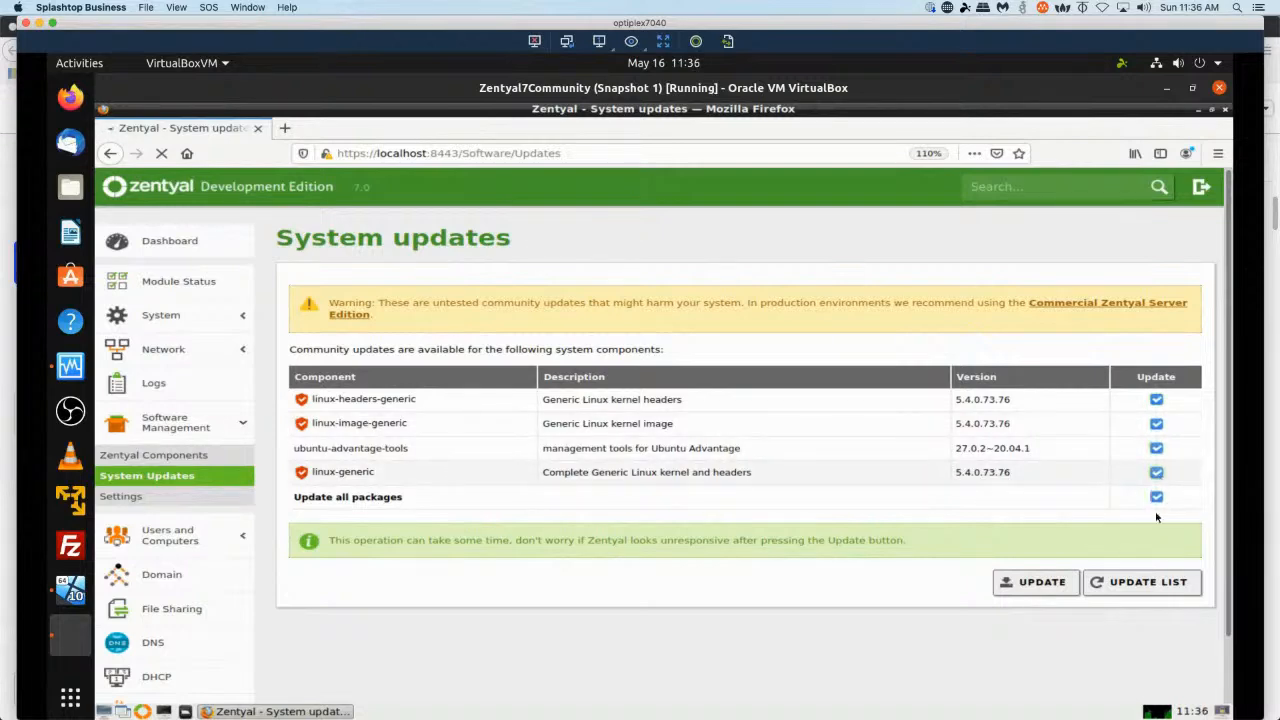
{"action": "left_click", "coordinate": [1044, 584]}
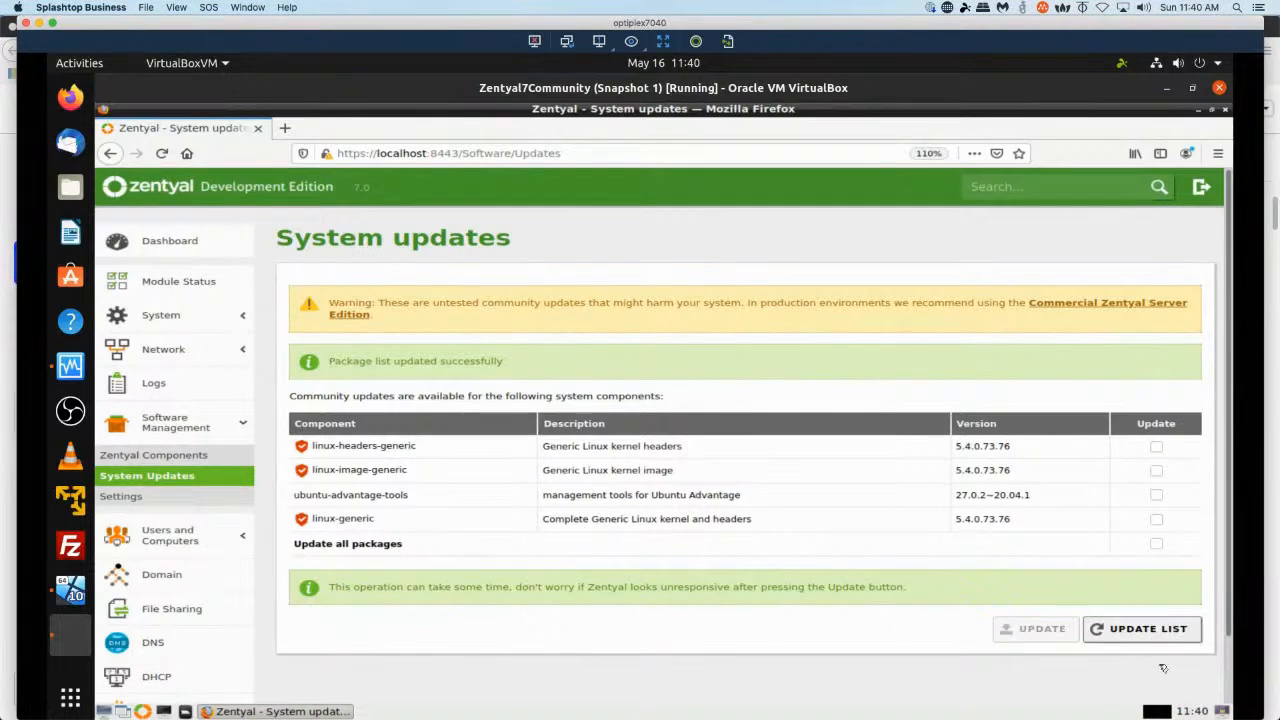
Refresh the update list again and tick Update all packages.
{"action": "left_click", "coordinate": [1143, 631]}
{"action": "left_click", "coordinate": [1156, 545]}
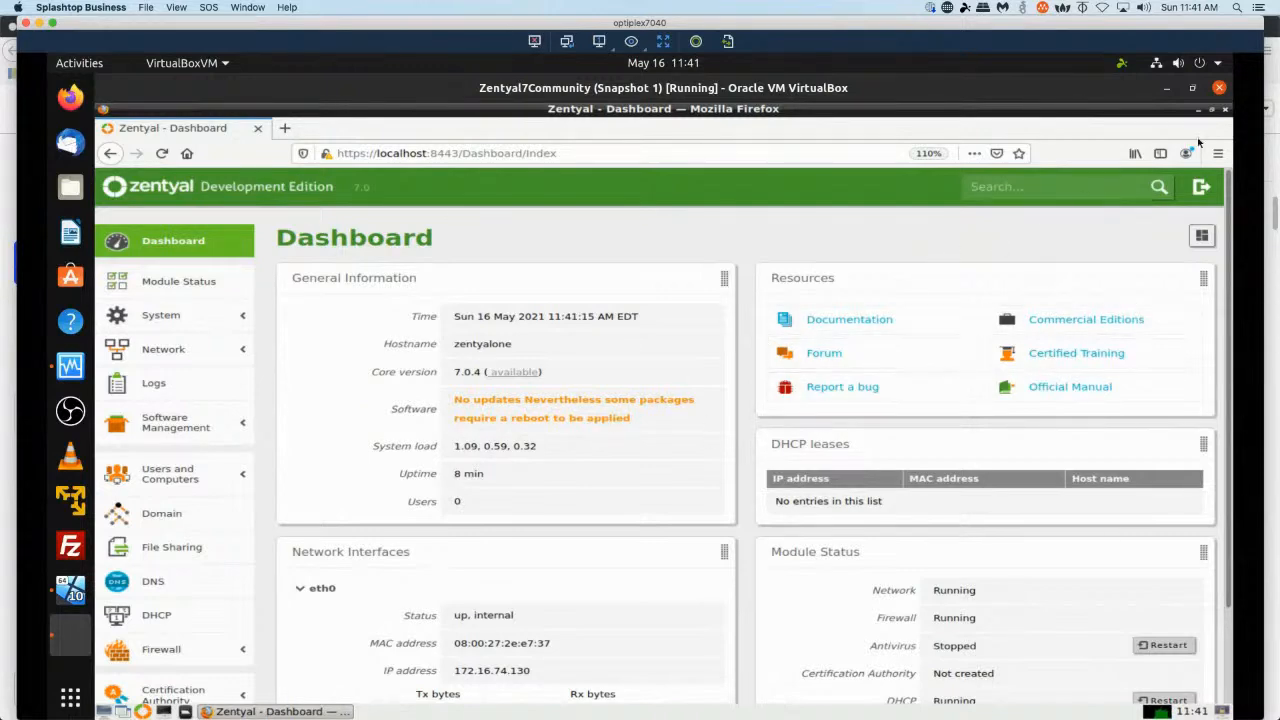
Log out of the Zentyal web session.
{"action": "left_click", "coordinate": [1201, 194]}
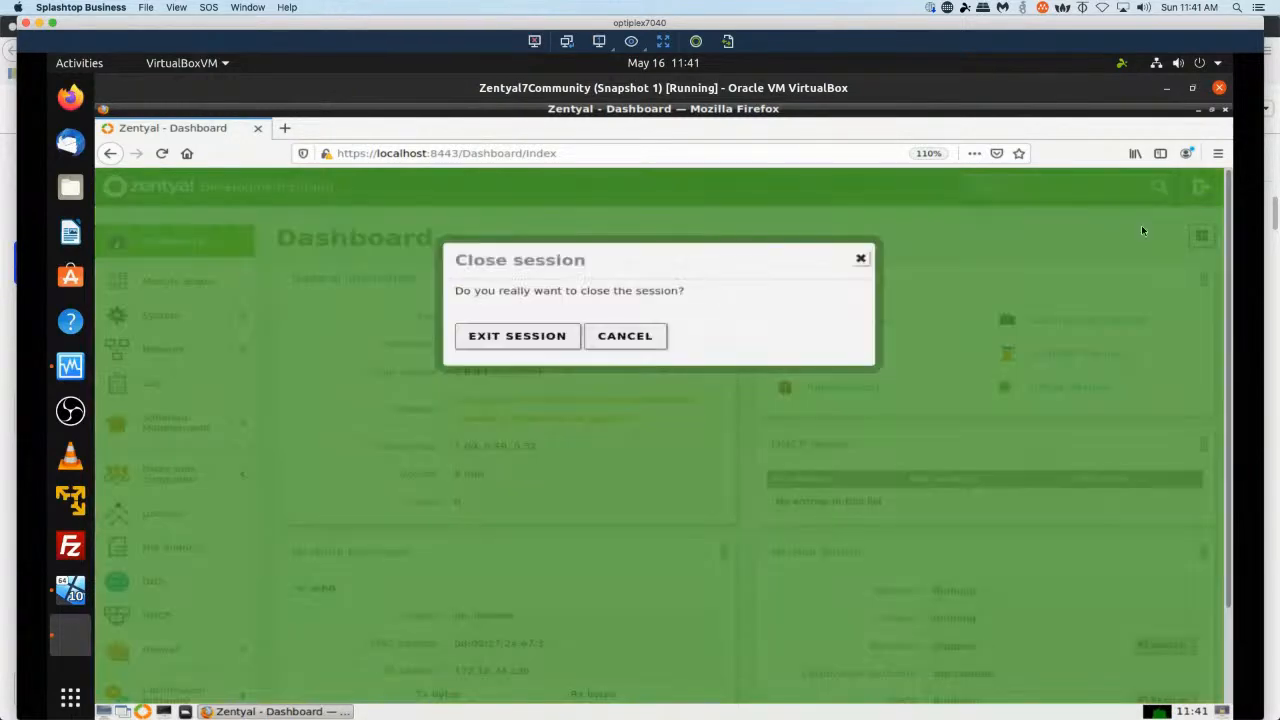
{"action": "left_click", "coordinate": [538, 338]}
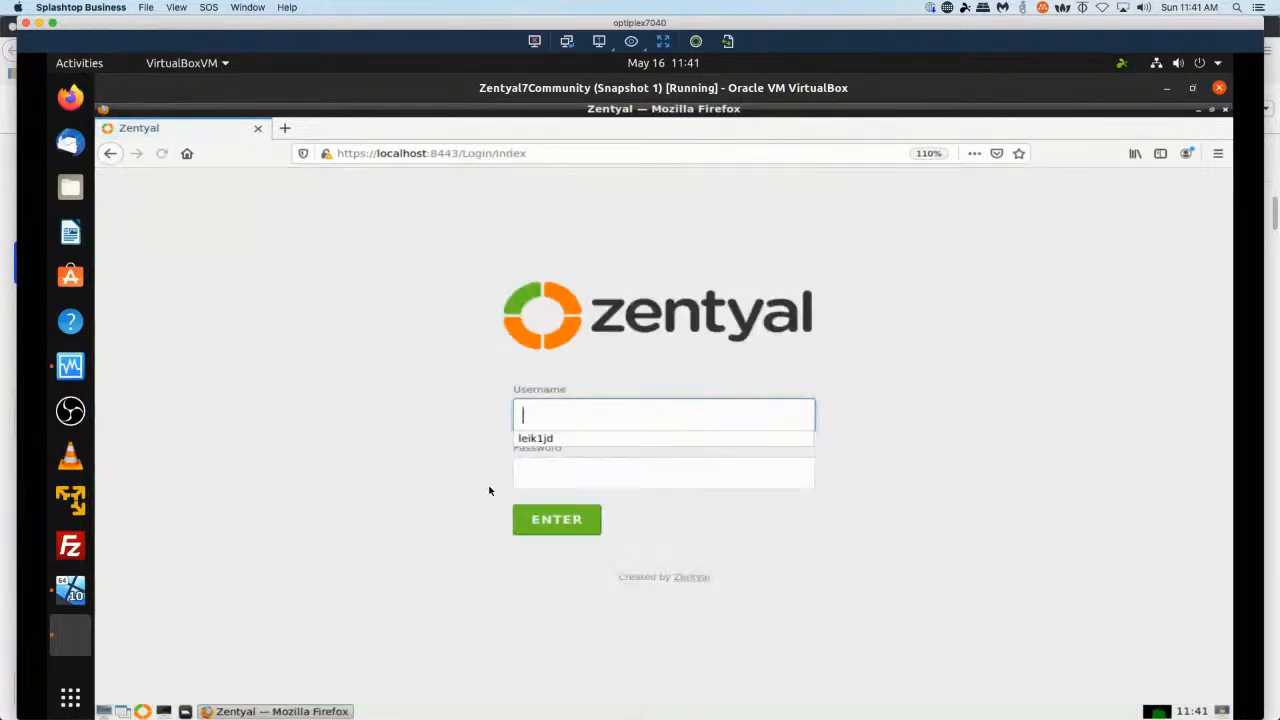
Reboot the Zentyal server from the desktop's logout menu.
{"action": "left_click", "coordinate": [1227, 111]}
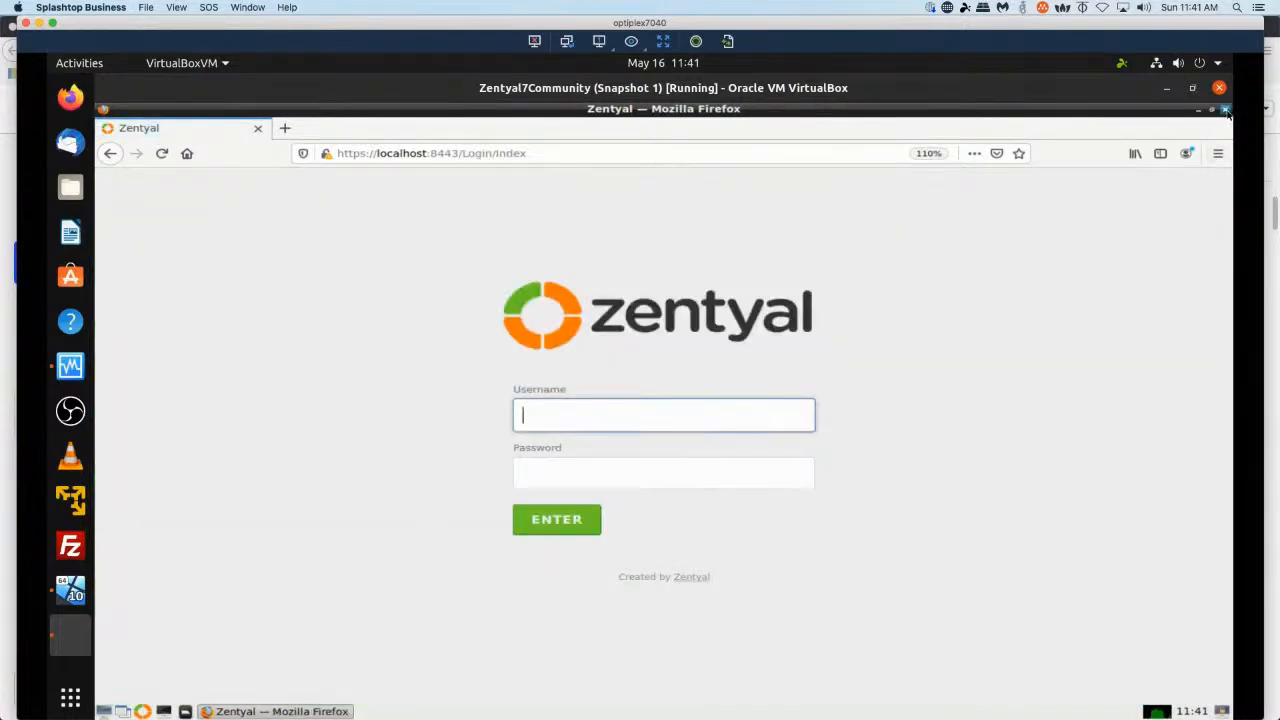
{"action": "left_click", "coordinate": [102, 712]}
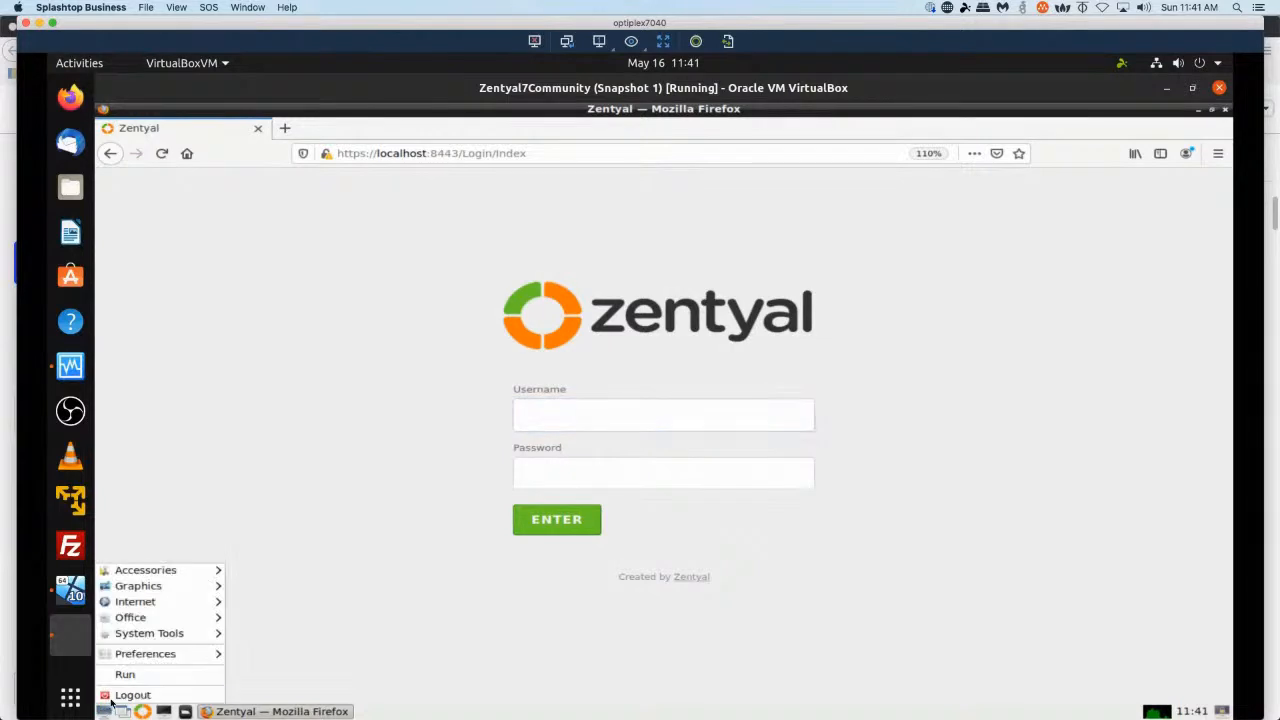
{"action": "key", "text": "Return"}
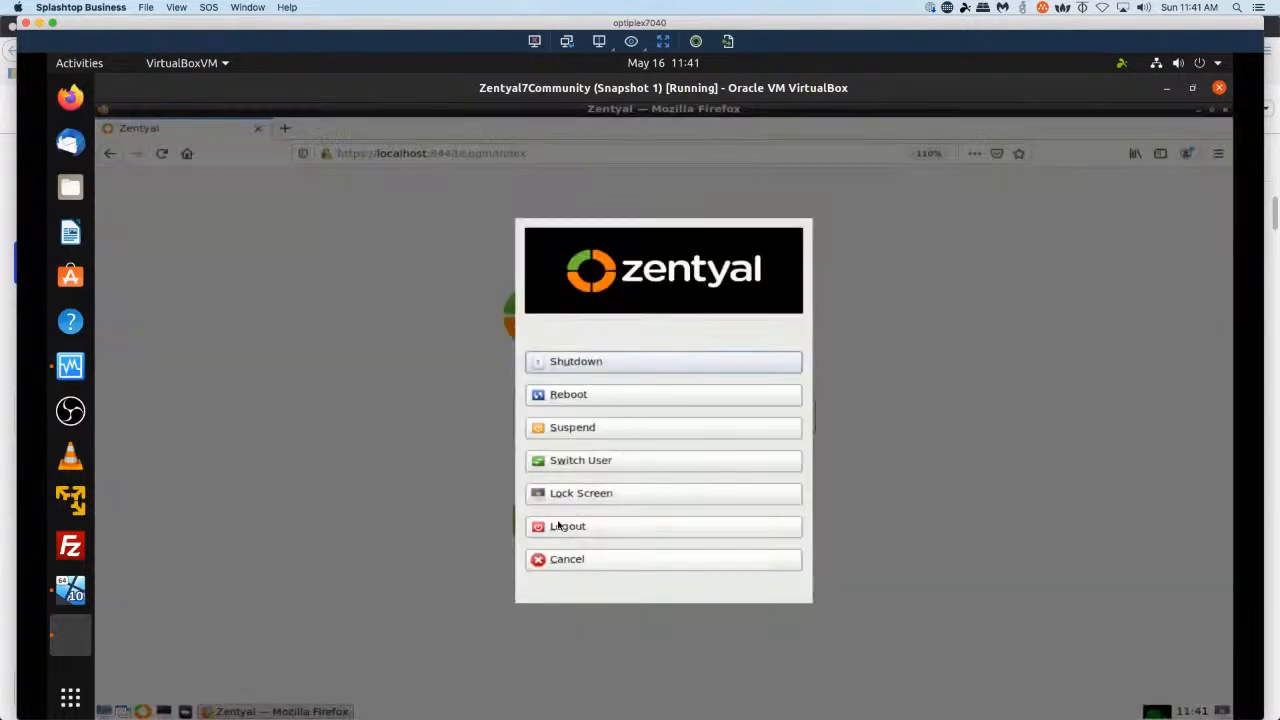
{"action": "left_click", "coordinate": [636, 396]}
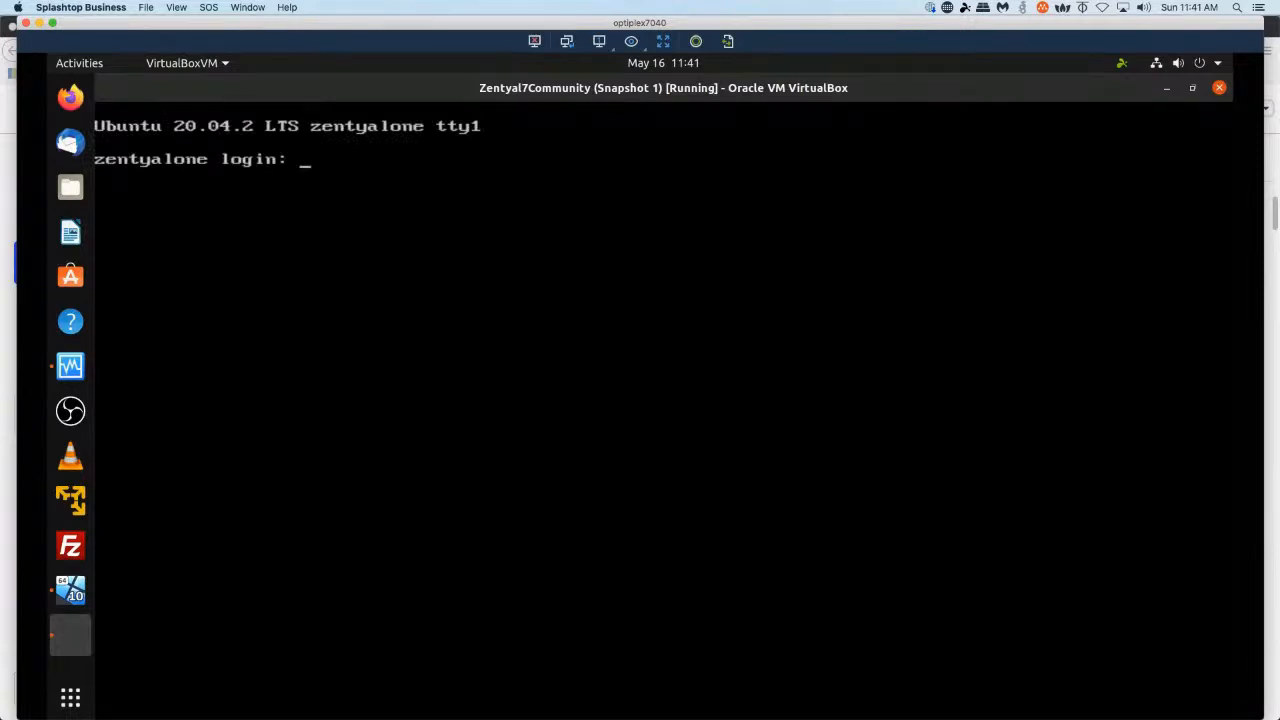
Open Firefox on the host and search the web for smart deploy.
{"action": "left_click", "coordinate": [68, 102]}
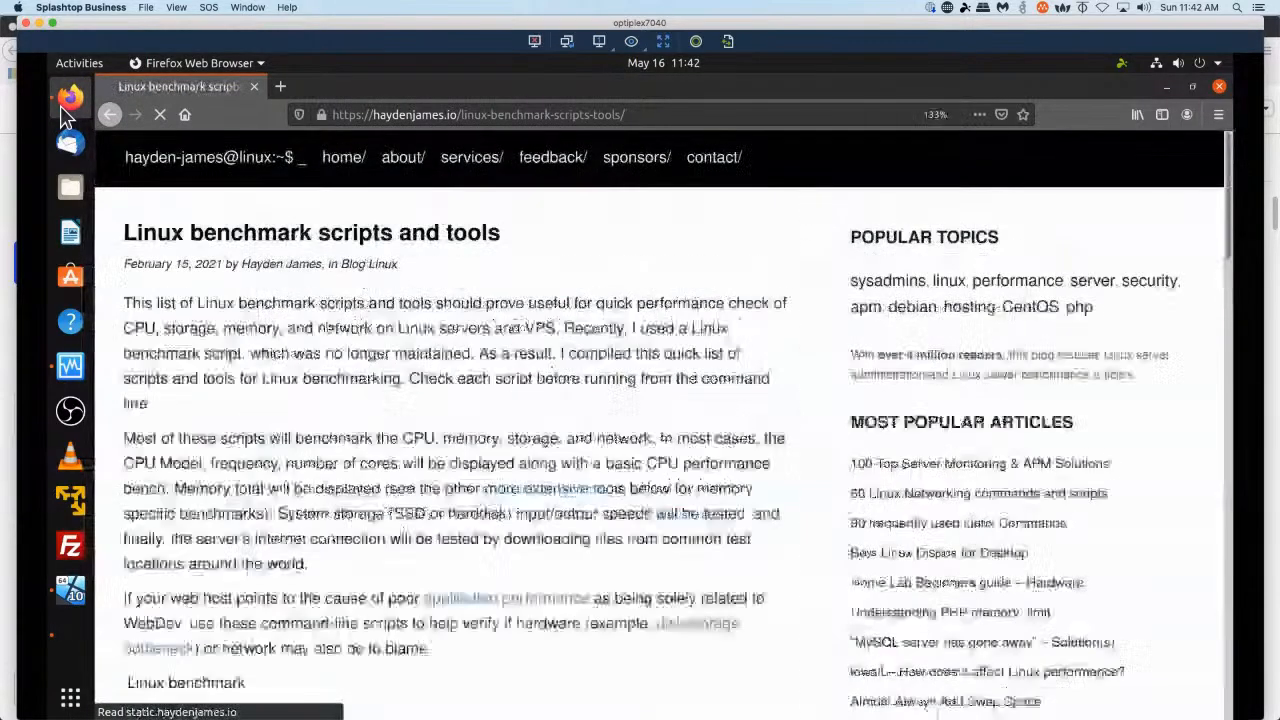
{"action": "key", "text": "ctrl+l"}
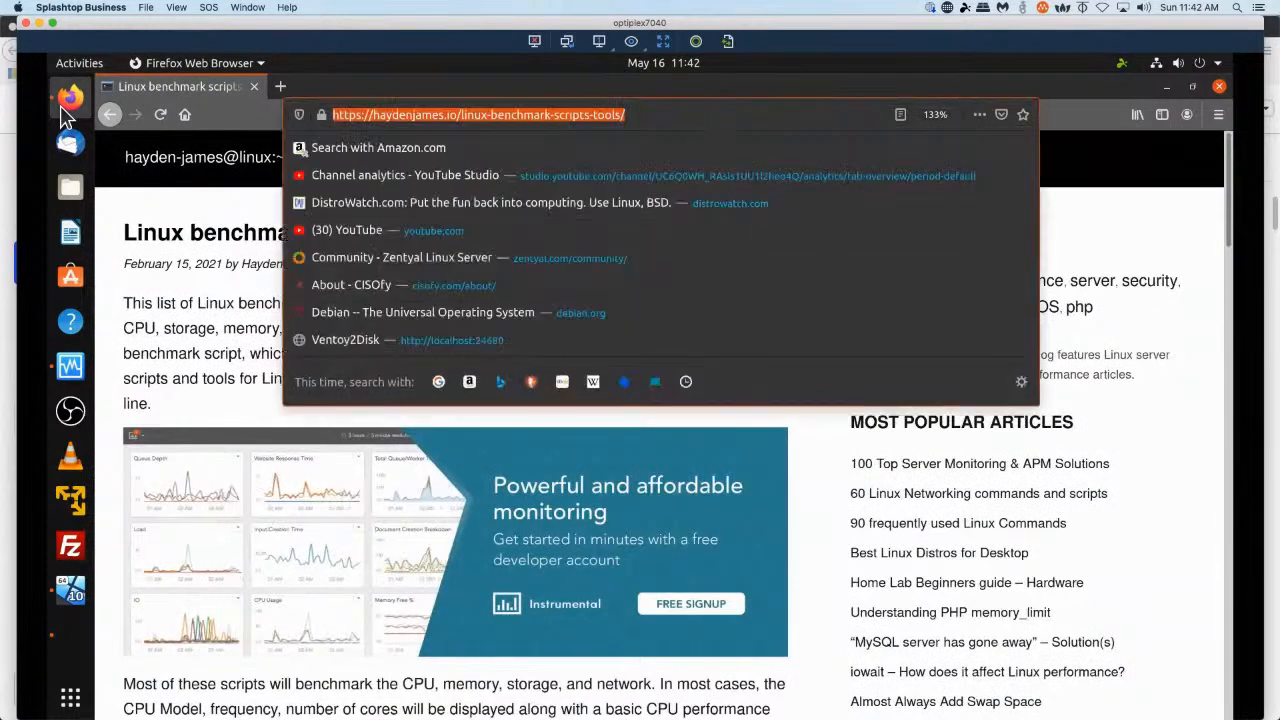
{"action": "type", "text": "smart deploy"}
{"action": "key", "text": "Return"}
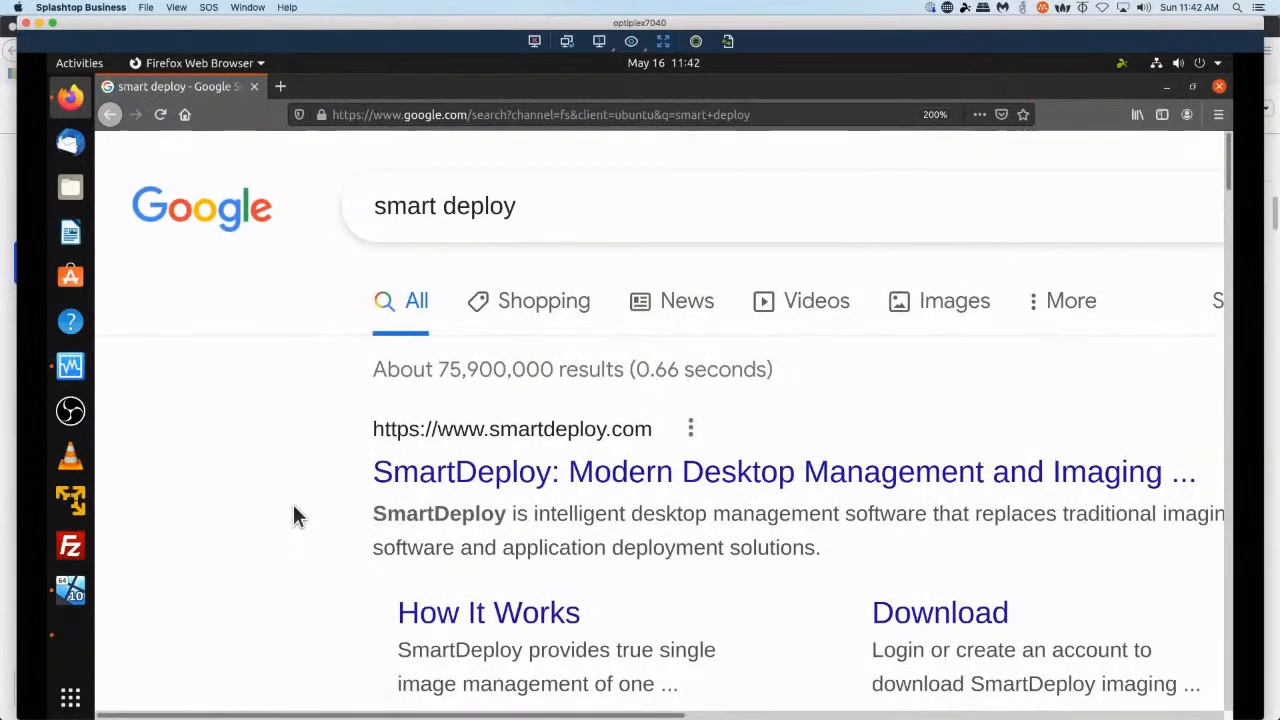
Open the SmartDeploy website from the search results.
{"action": "scroll", "coordinate": [294, 507], "scroll_direction": "down", "scroll_amount": 1}
{"action": "scroll", "coordinate": [294, 508], "scroll_direction": "down", "scroll_amount": 2}
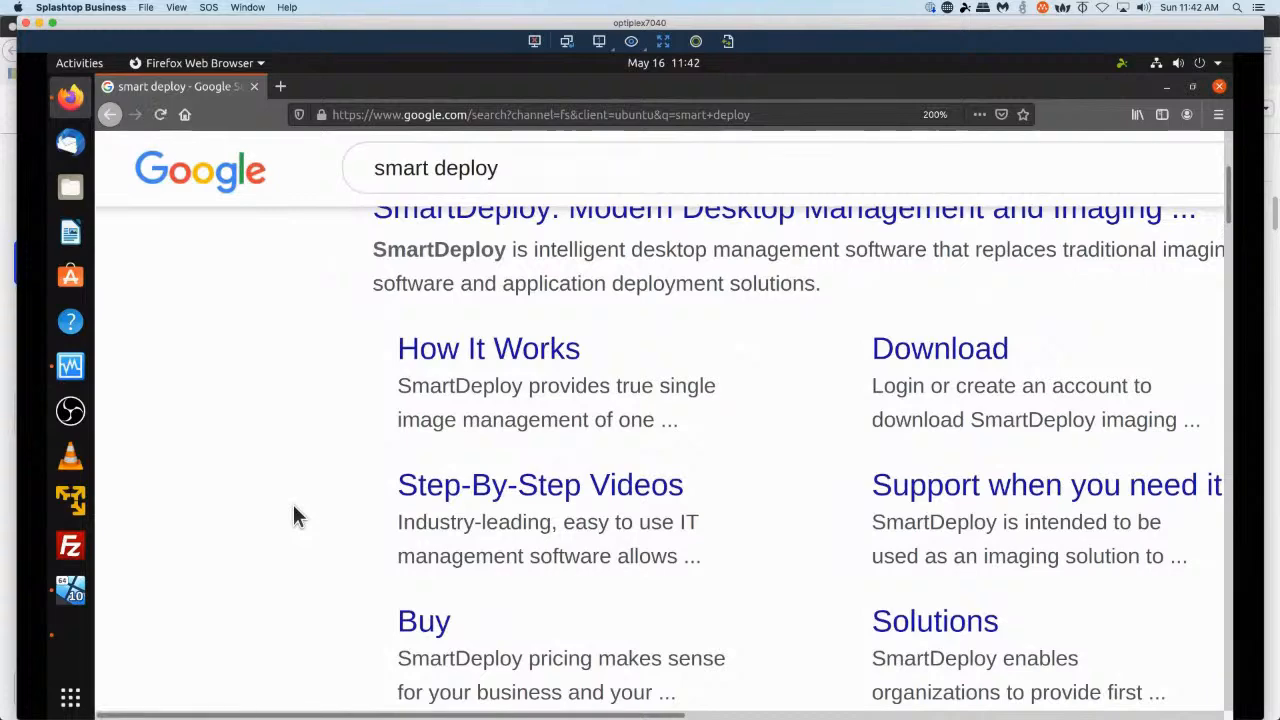
{"action": "scroll", "coordinate": [294, 512], "scroll_direction": "up", "scroll_amount": 2}
{"action": "left_click", "coordinate": [478, 390]}
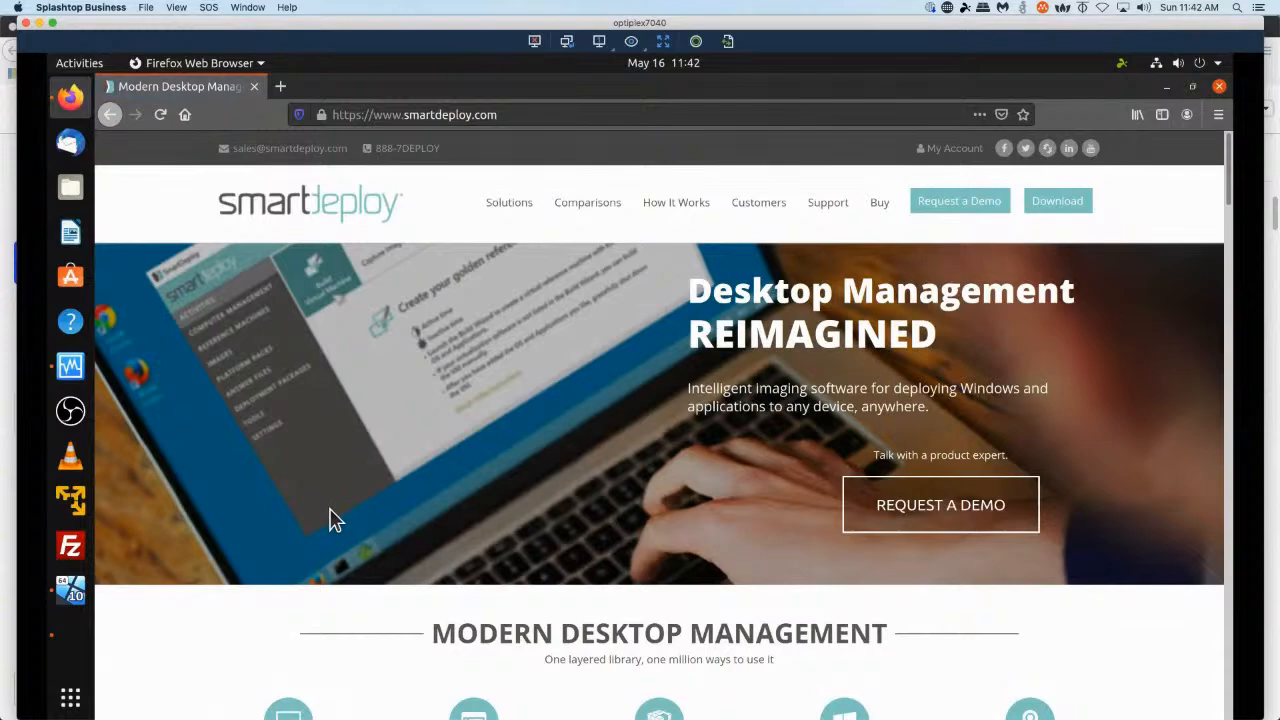
Scroll through the SmartDeploy home page to read about its features.
{"action": "scroll", "coordinate": [333, 520], "scroll_direction": "down", "scroll_amount": 3}
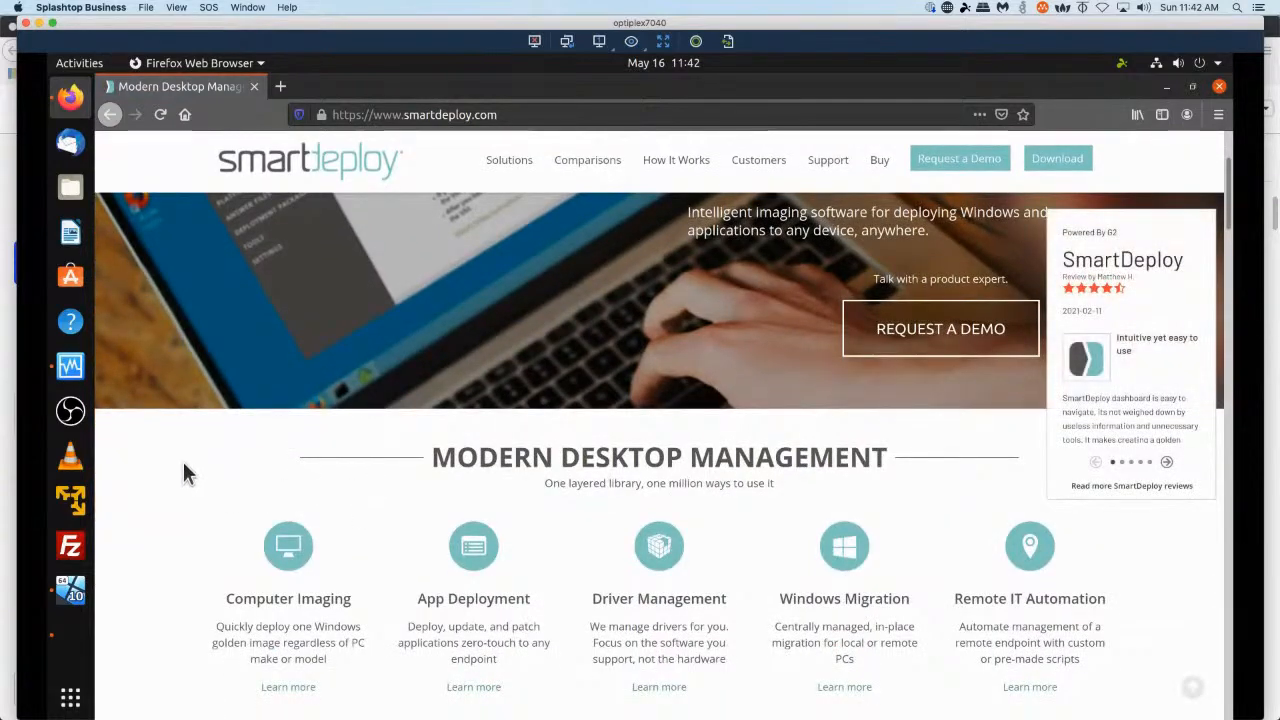
{"action": "scroll", "coordinate": [193, 476], "scroll_direction": "down", "scroll_amount": 4}
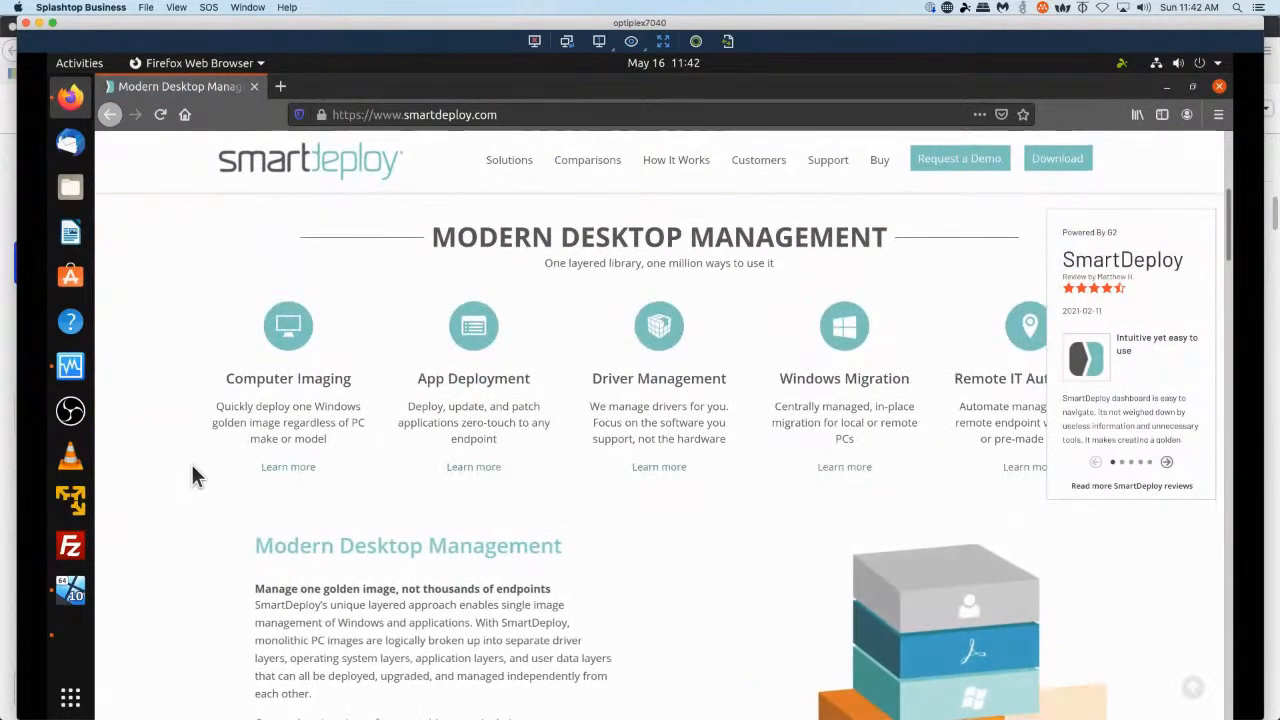
{"action": "scroll", "coordinate": [193, 470], "scroll_direction": "down", "scroll_amount": 9}
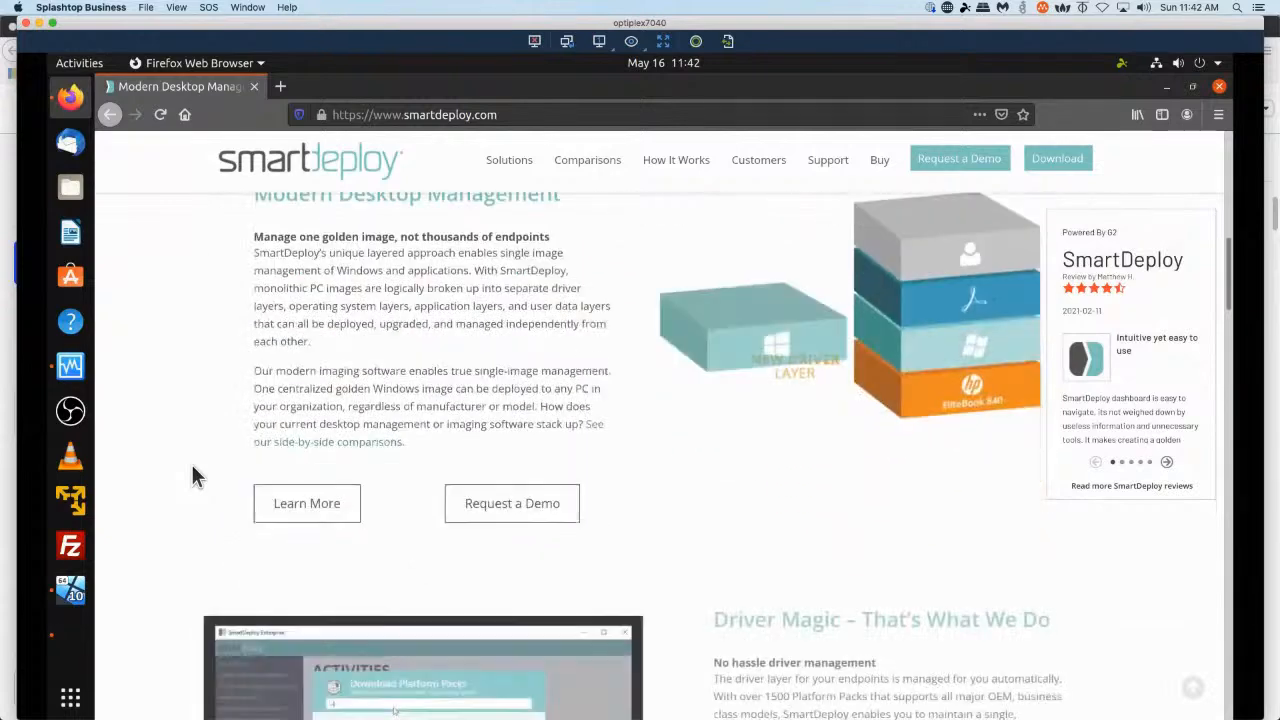
{"action": "scroll", "coordinate": [191, 464], "scroll_direction": "down", "scroll_amount": 2}
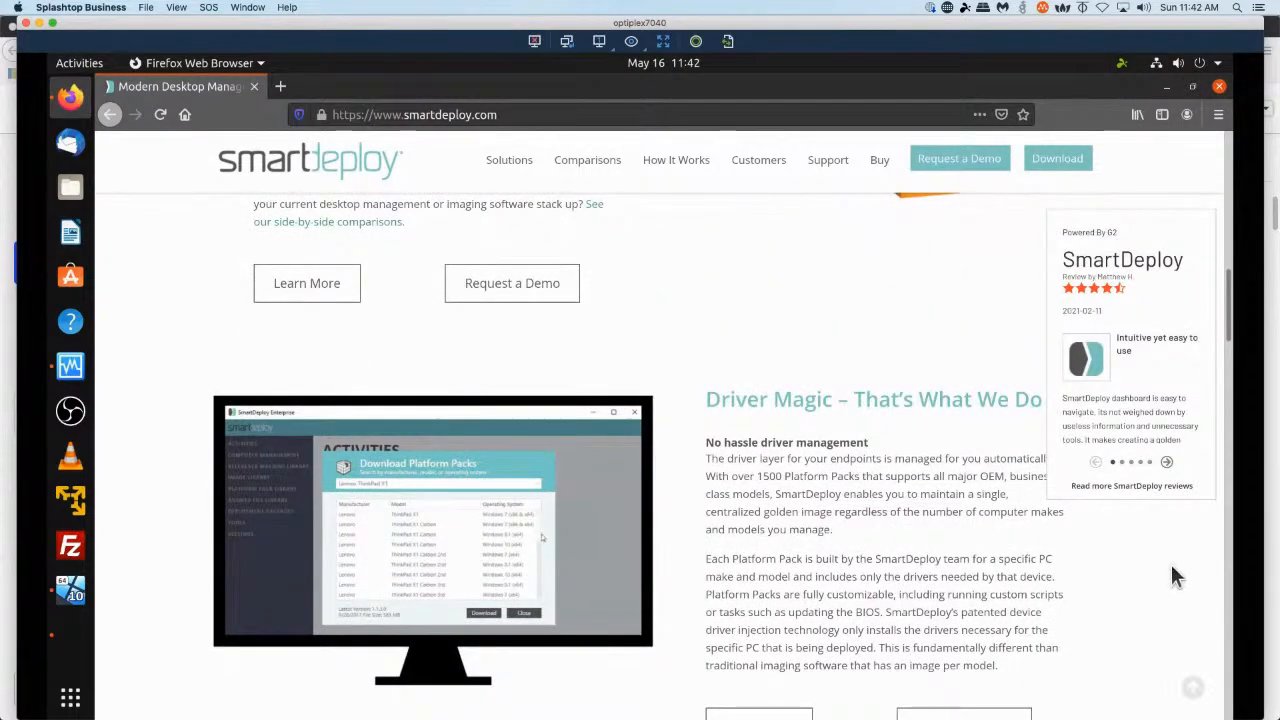
{"action": "scroll", "coordinate": [1175, 577], "scroll_direction": "down", "scroll_amount": 7}
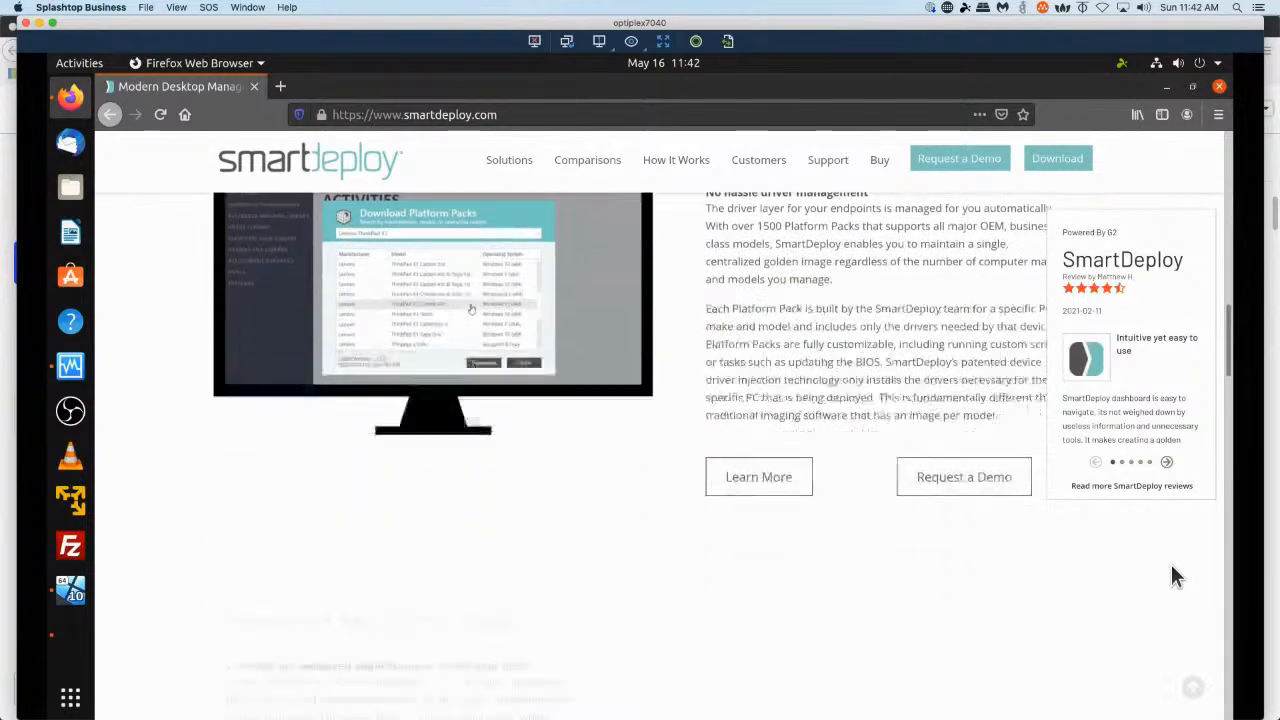
{"action": "scroll", "coordinate": [1175, 577], "scroll_direction": "down", "scroll_amount": 3}
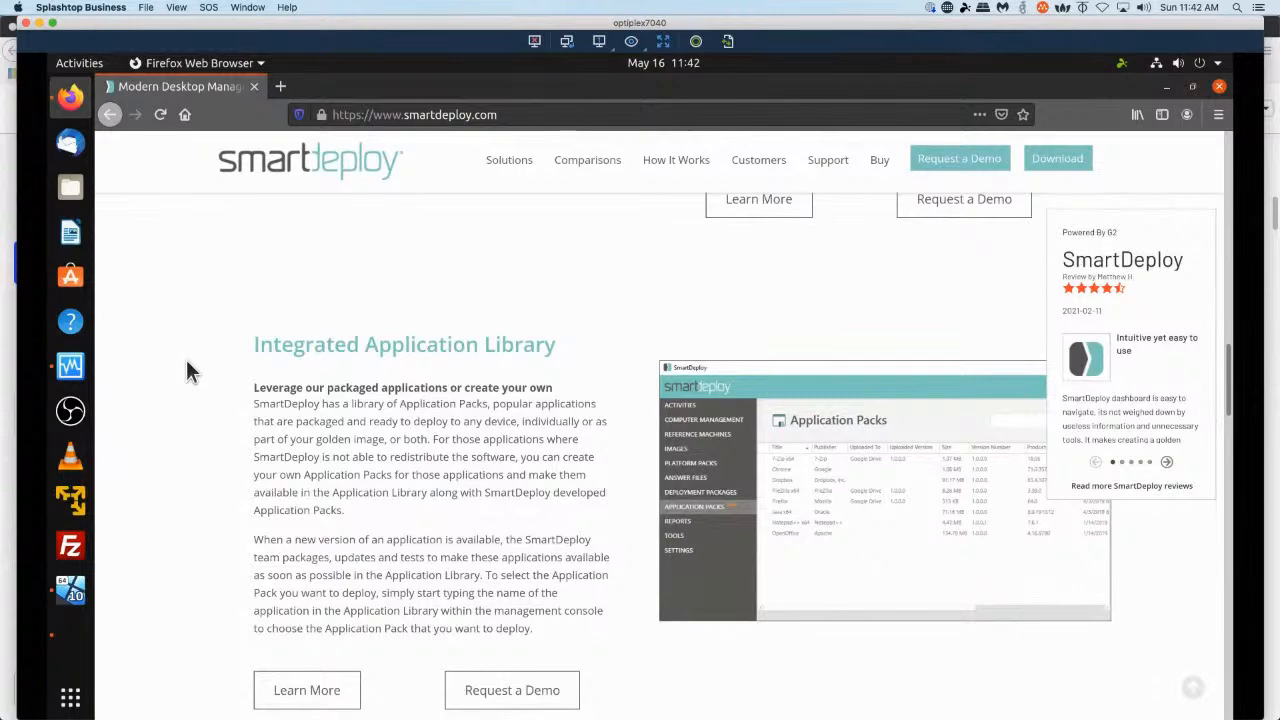
{"action": "scroll", "coordinate": [187, 362], "scroll_direction": "down", "scroll_amount": 4}
{"action": "scroll", "coordinate": [187, 362], "scroll_direction": "down", "scroll_amount": 3}
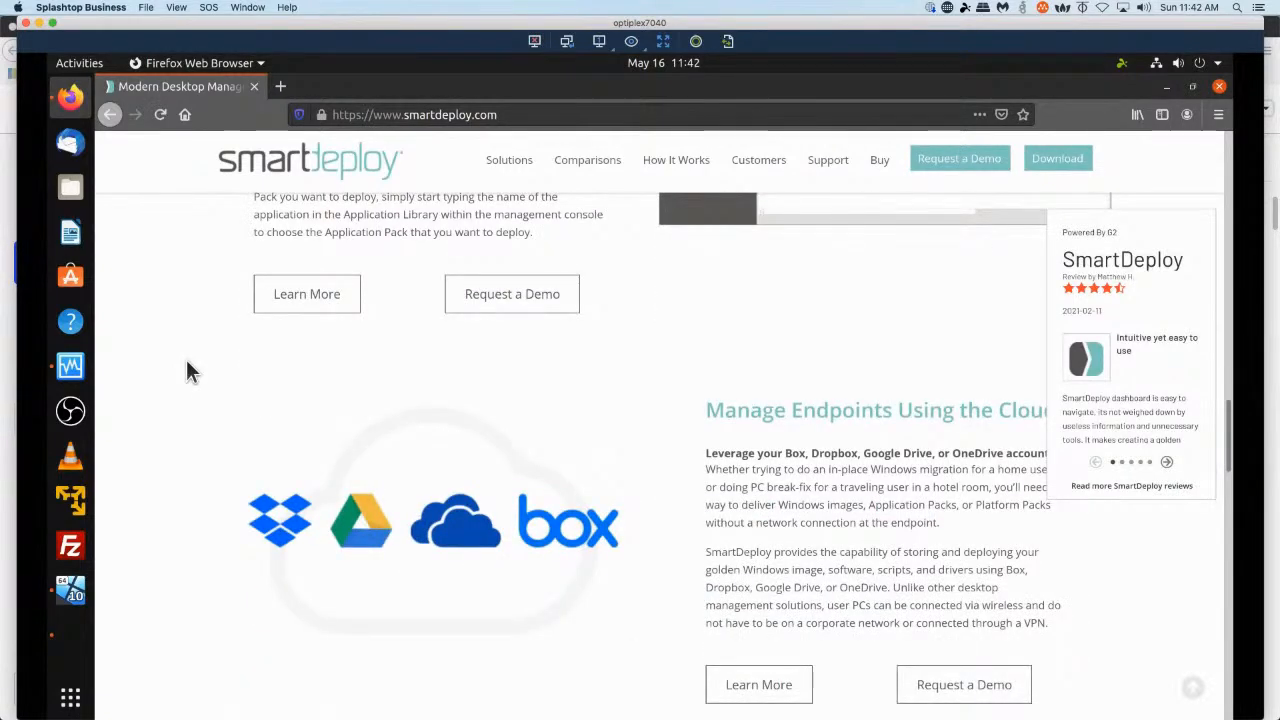
Scroll through the rest of the SmartDeploy home page down to the footer and back up to the top.
{"action": "scroll", "coordinate": [190, 372], "scroll_direction": "down", "scroll_amount": 4}
{"action": "scroll", "coordinate": [190, 372], "scroll_direction": "down", "scroll_amount": 5}
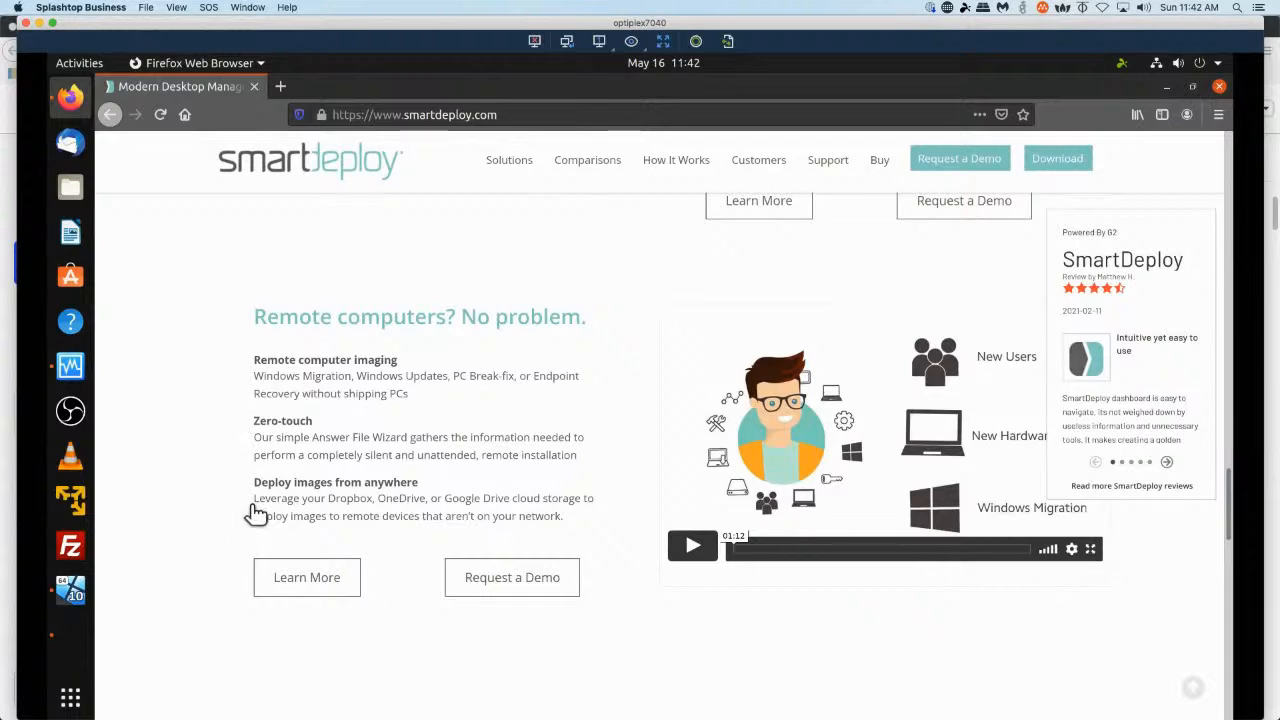
{"action": "scroll", "coordinate": [248, 514], "scroll_direction": "down", "scroll_amount": 5}
{"action": "scroll", "coordinate": [248, 510], "scroll_direction": "down", "scroll_amount": 2}
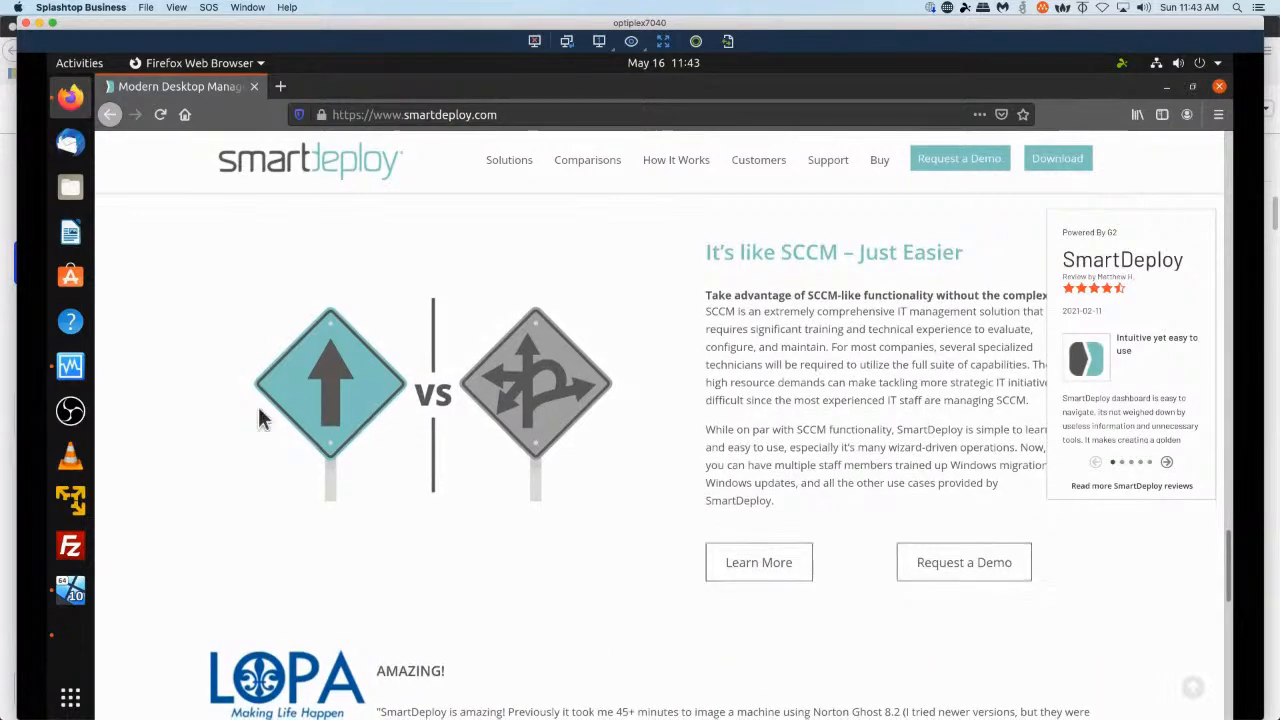
{"action": "scroll", "coordinate": [192, 387], "scroll_direction": "down", "scroll_amount": 3}
{"action": "scroll", "coordinate": [181, 378], "scroll_direction": "down", "scroll_amount": 3}
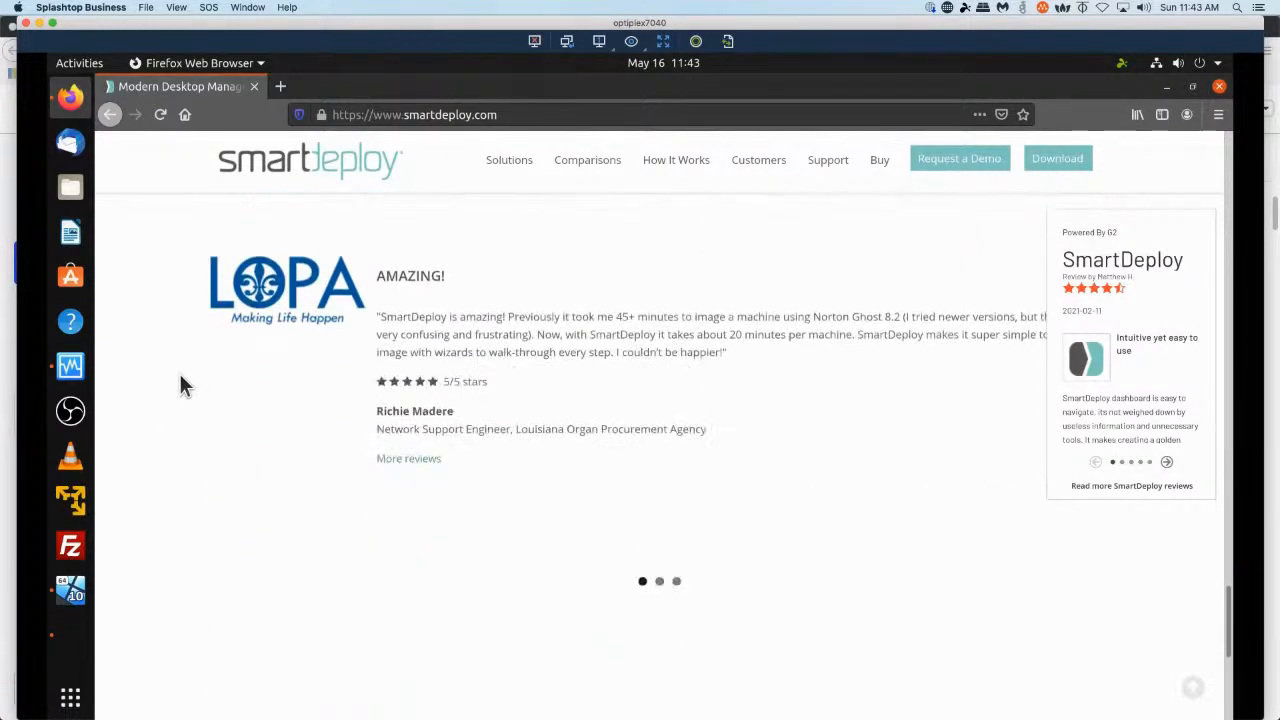
{"action": "scroll", "coordinate": [181, 378], "scroll_direction": "down", "scroll_amount": 3}
{"action": "scroll", "coordinate": [181, 378], "scroll_direction": "down", "scroll_amount": 3}
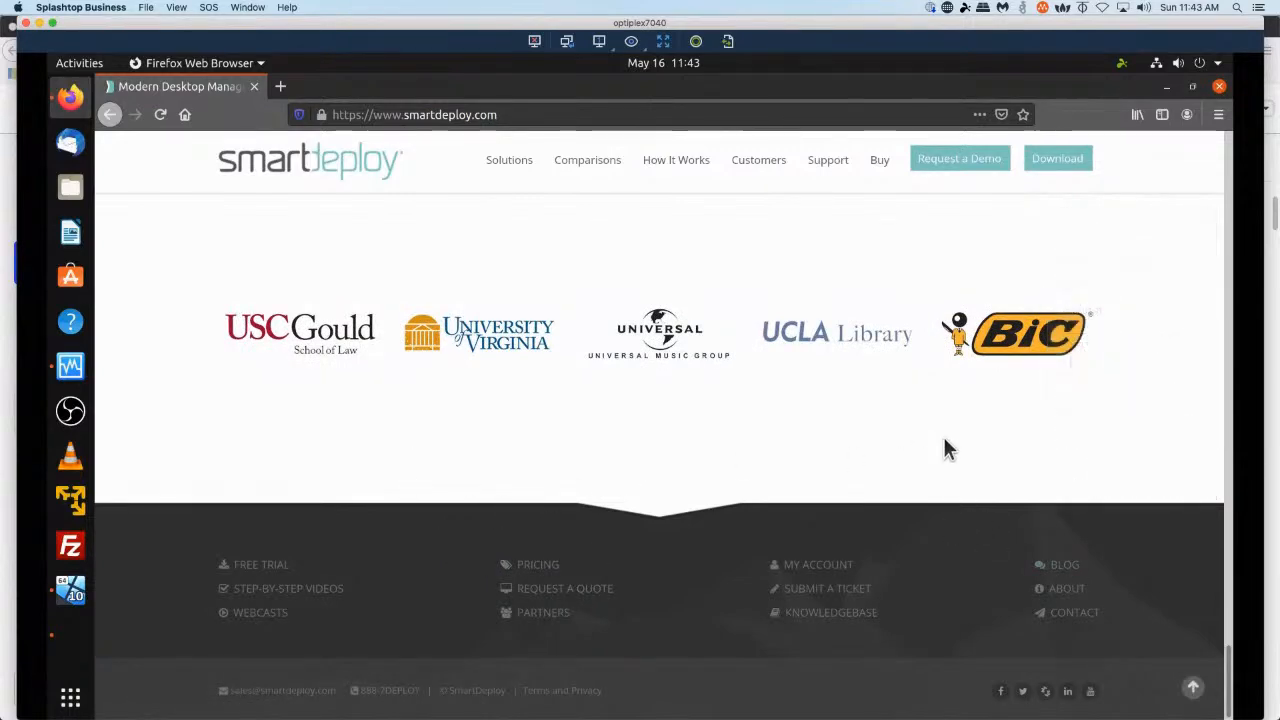
{"action": "scroll", "coordinate": [951, 437], "scroll_direction": "up", "scroll_amount": 5}
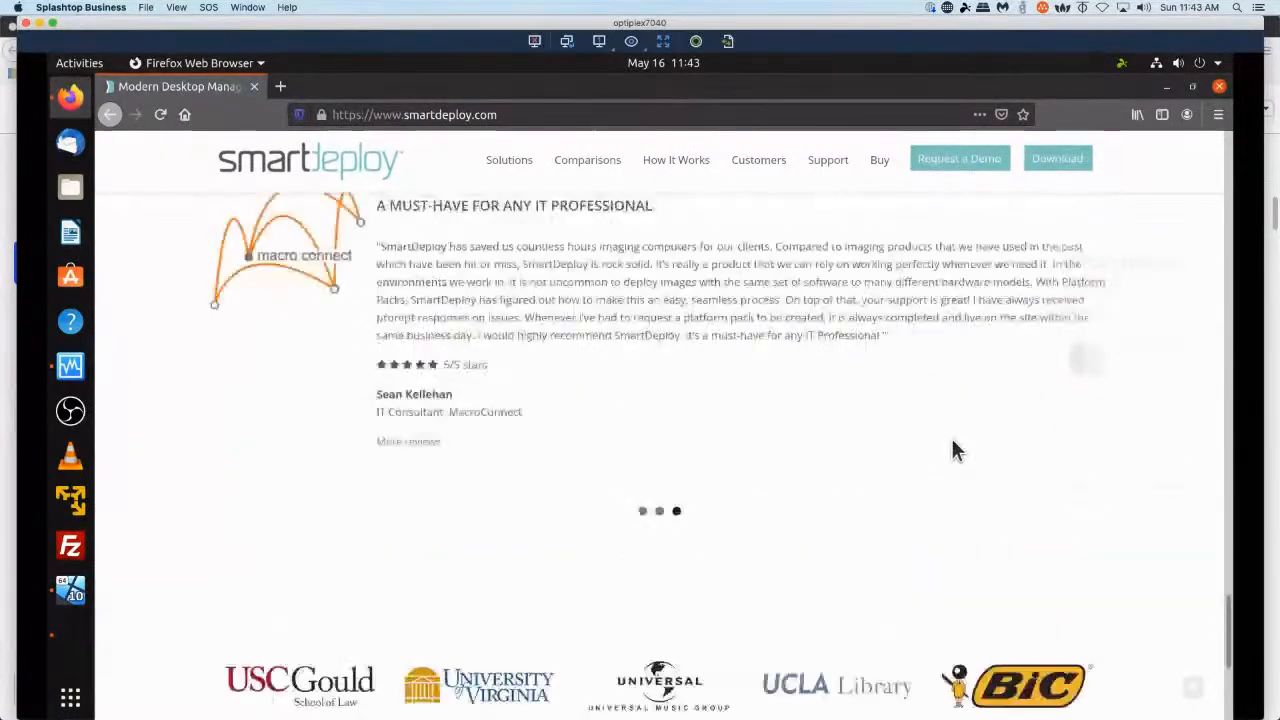
{"action": "scroll", "coordinate": [951, 440], "scroll_direction": "up", "scroll_amount": 10}
{"action": "scroll", "coordinate": [955, 428], "scroll_direction": "down", "scroll_amount": 15}
{"action": "scroll", "coordinate": [960, 432], "scroll_direction": "up", "scroll_amount": 3}
{"action": "scroll", "coordinate": [960, 430], "scroll_direction": "up", "scroll_amount": 15}
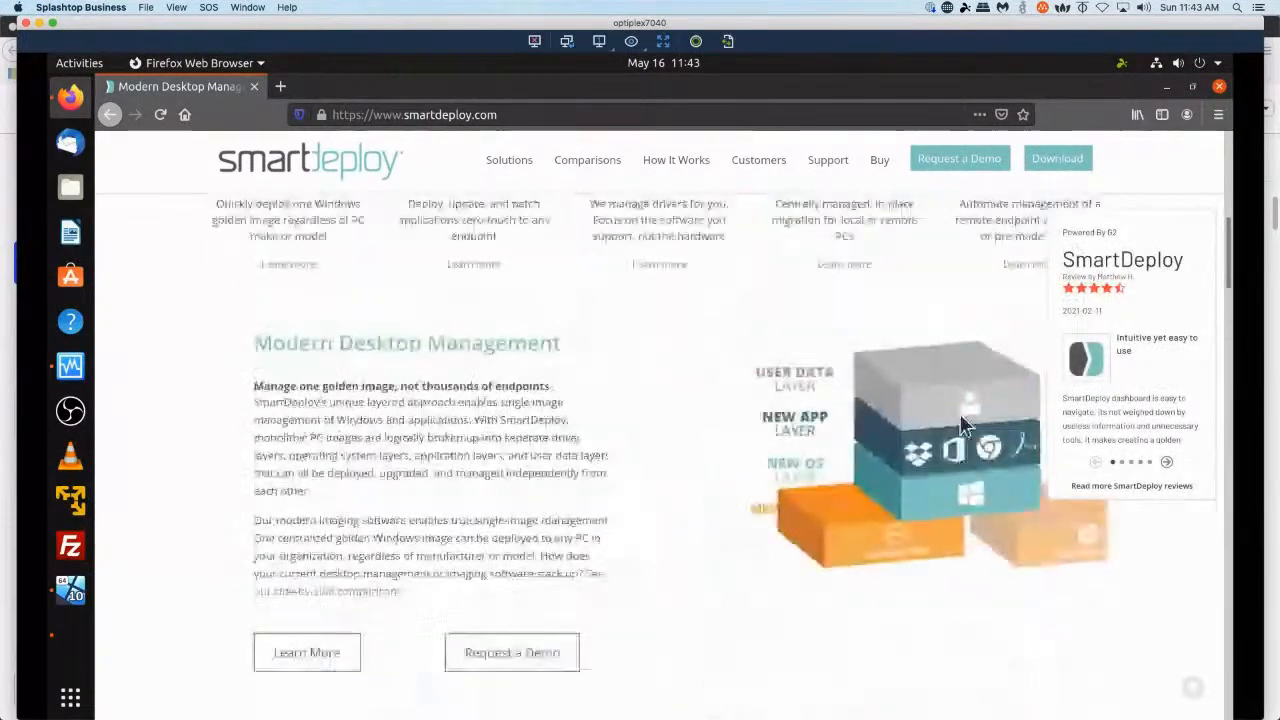
{"action": "scroll", "coordinate": [960, 425], "scroll_direction": "up", "scroll_amount": 5}
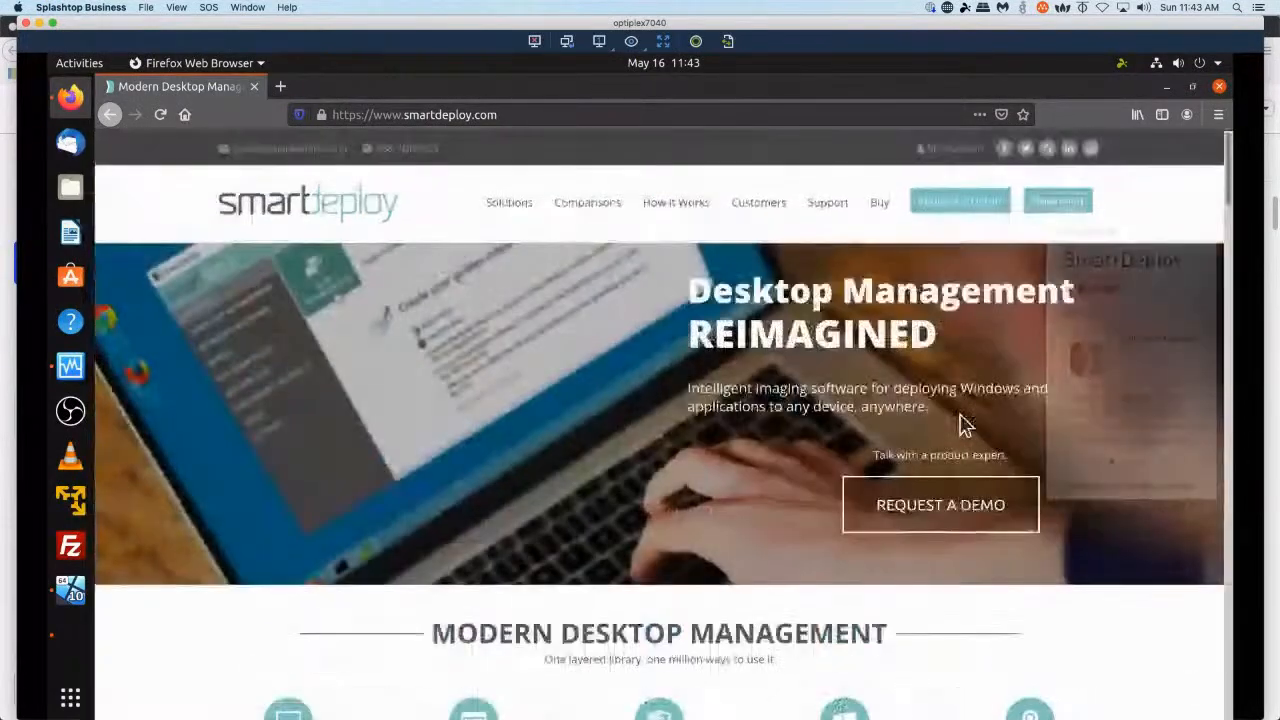
Minimize the browser and log in to the Zentyal VM desktop with the admin username and password.
{"action": "left_click", "coordinate": [1165, 88]}
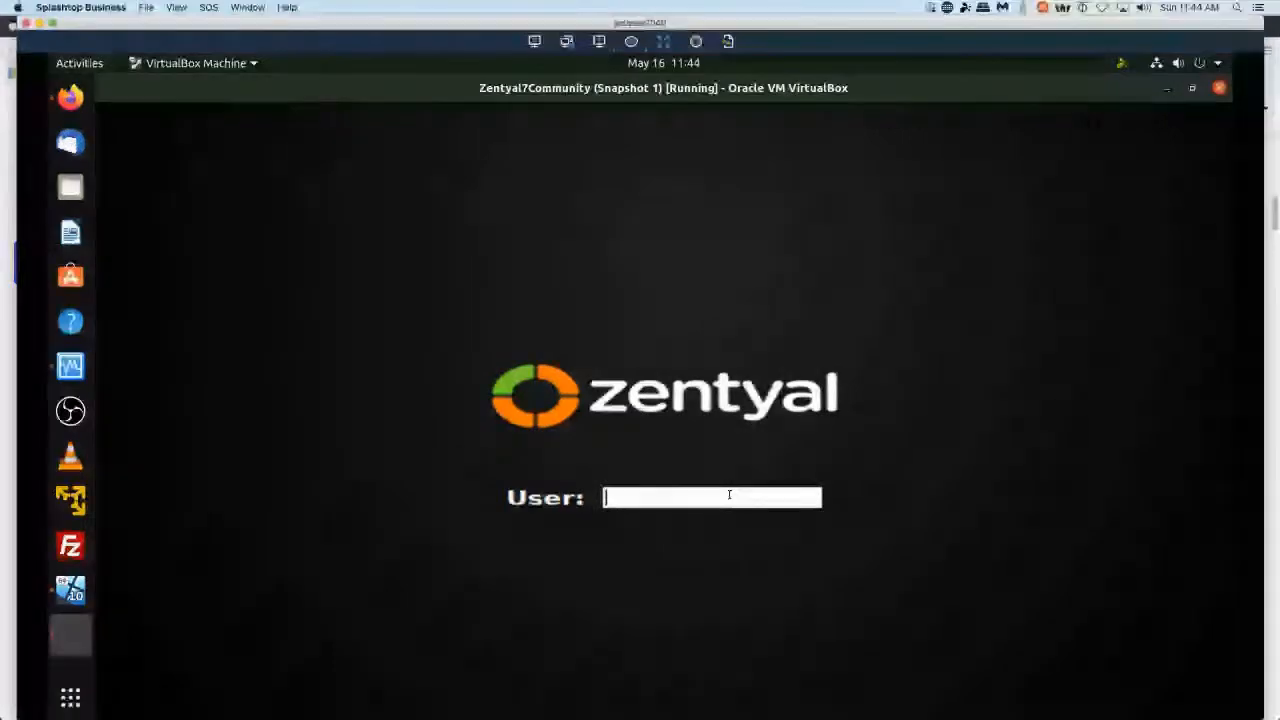
{"action": "type", "text": "hecki1j"}
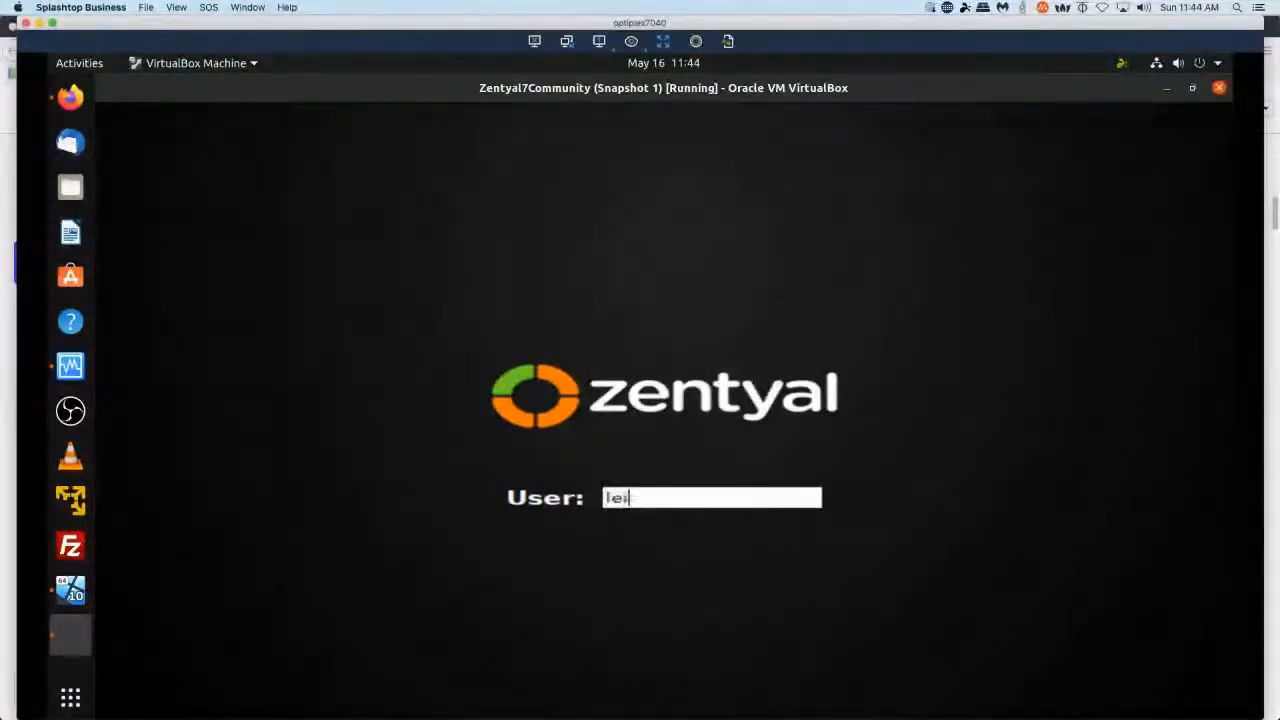
{"action": "key", "text": "Return"}
{"action": "type", "text": "•••••••••"}
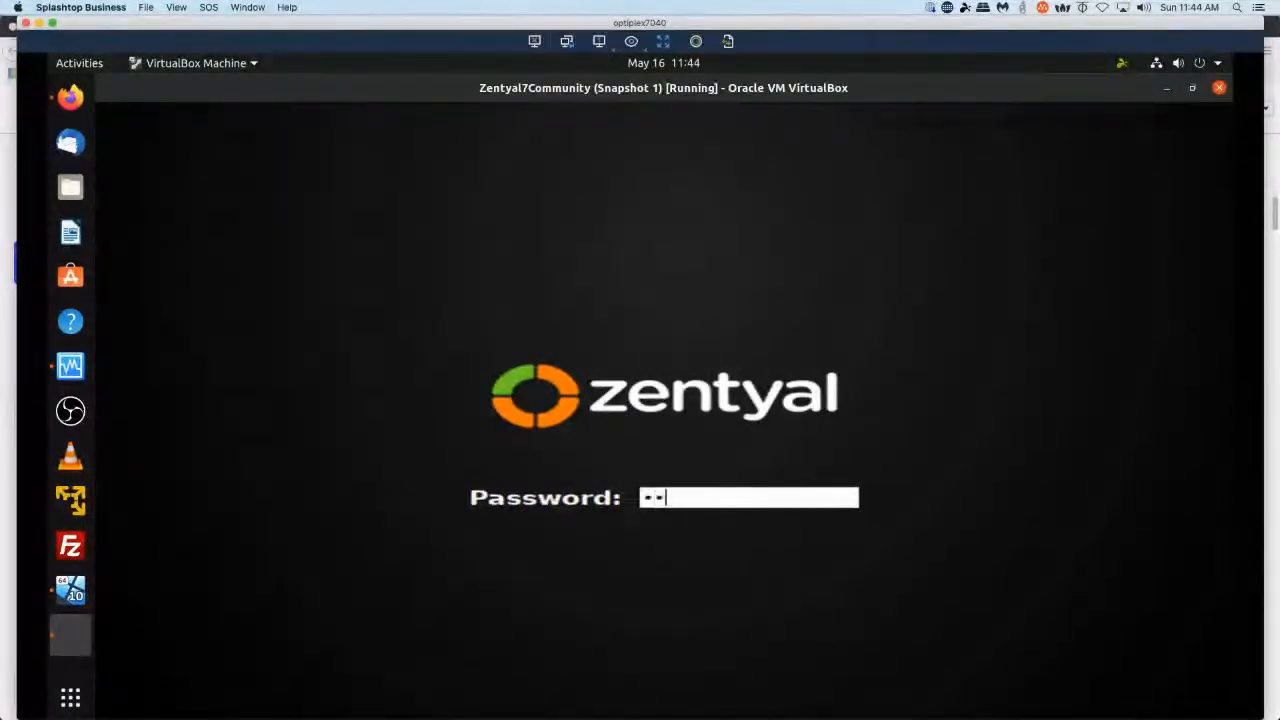
{"action": "key", "text": "Return"}
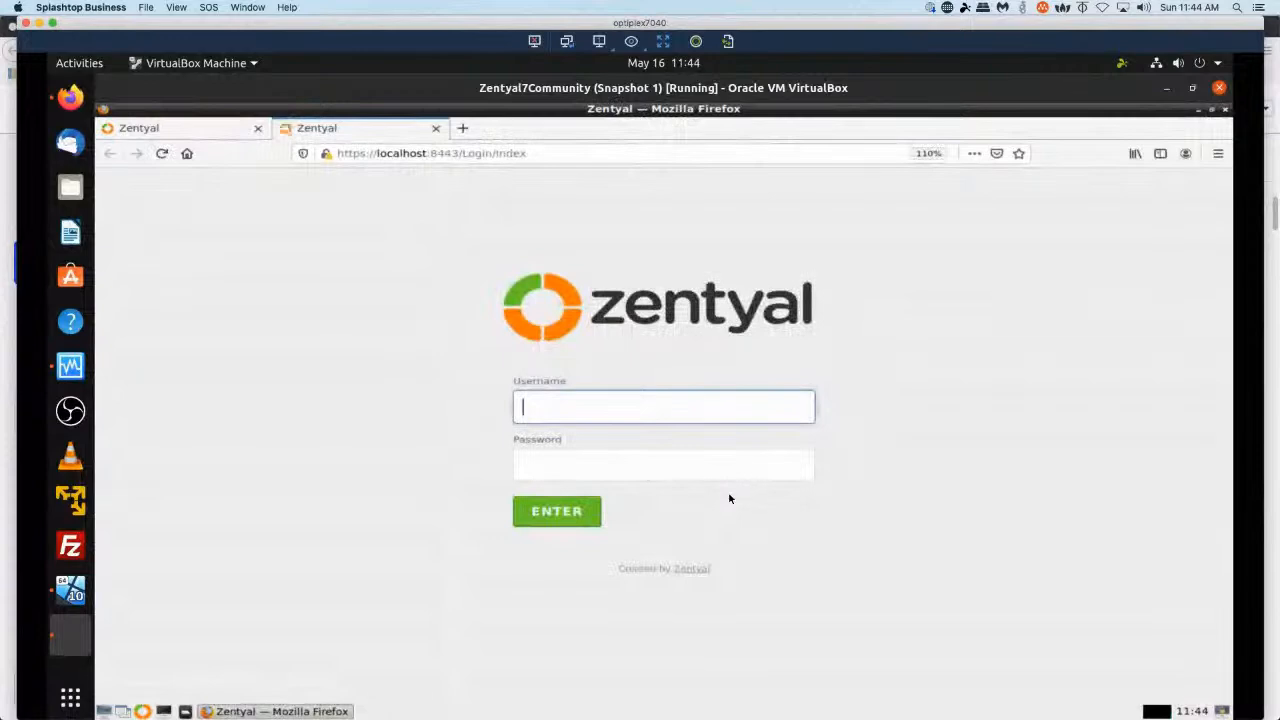
Sign in to the Zentyal web administration page with the admin username and password.
{"action": "type", "text": "leik1jd"}
{"action": "key", "text": "Tab"}
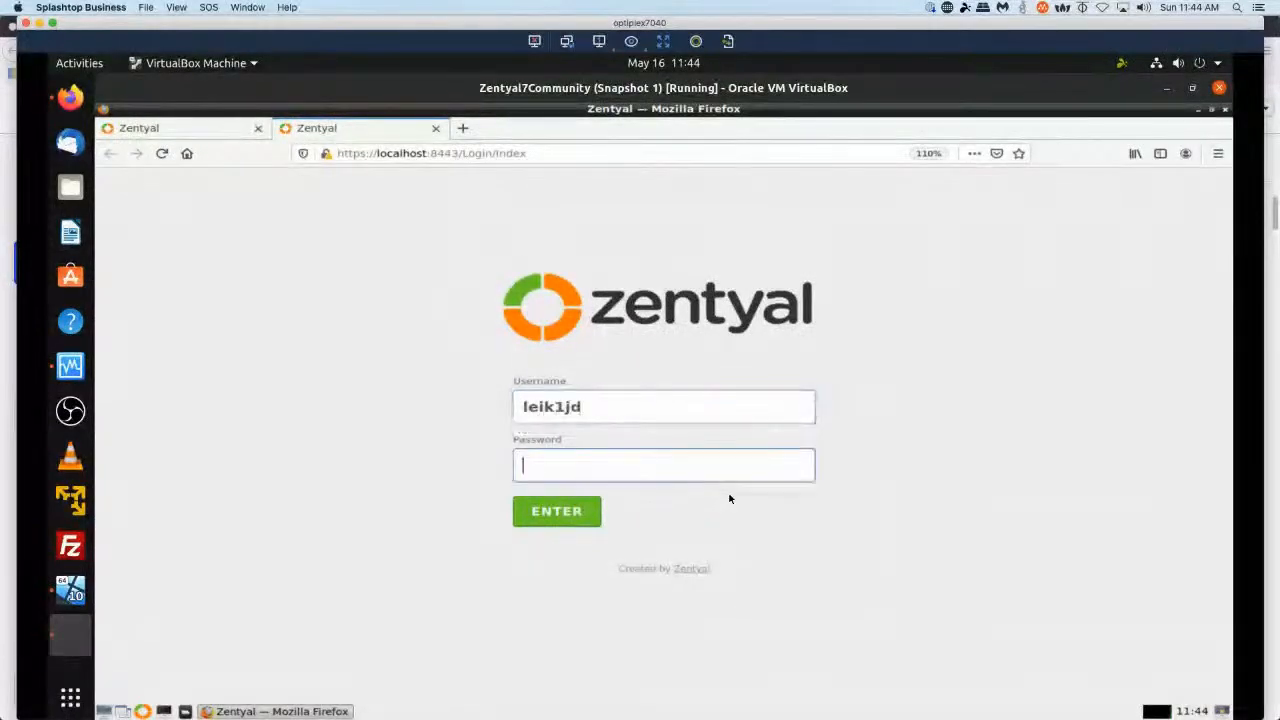
{"action": "type", "text": "●●●●●●●●●●●"}
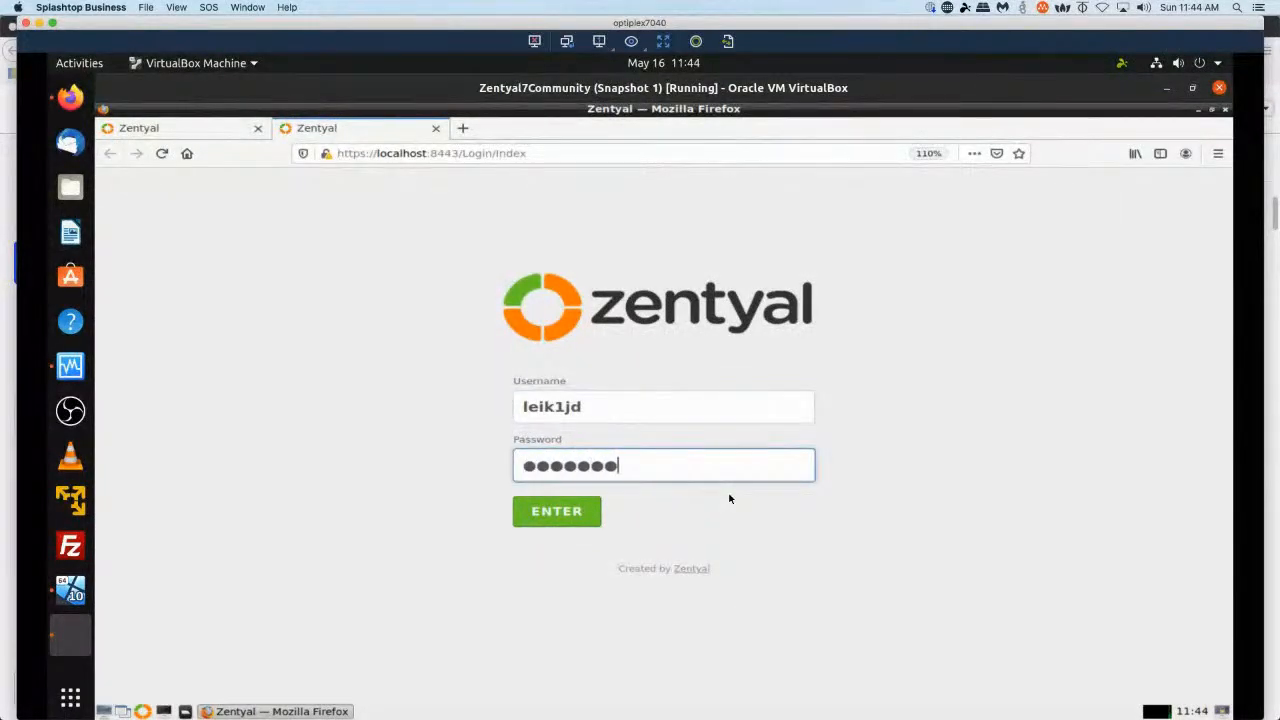
{"action": "key", "text": "Return"}
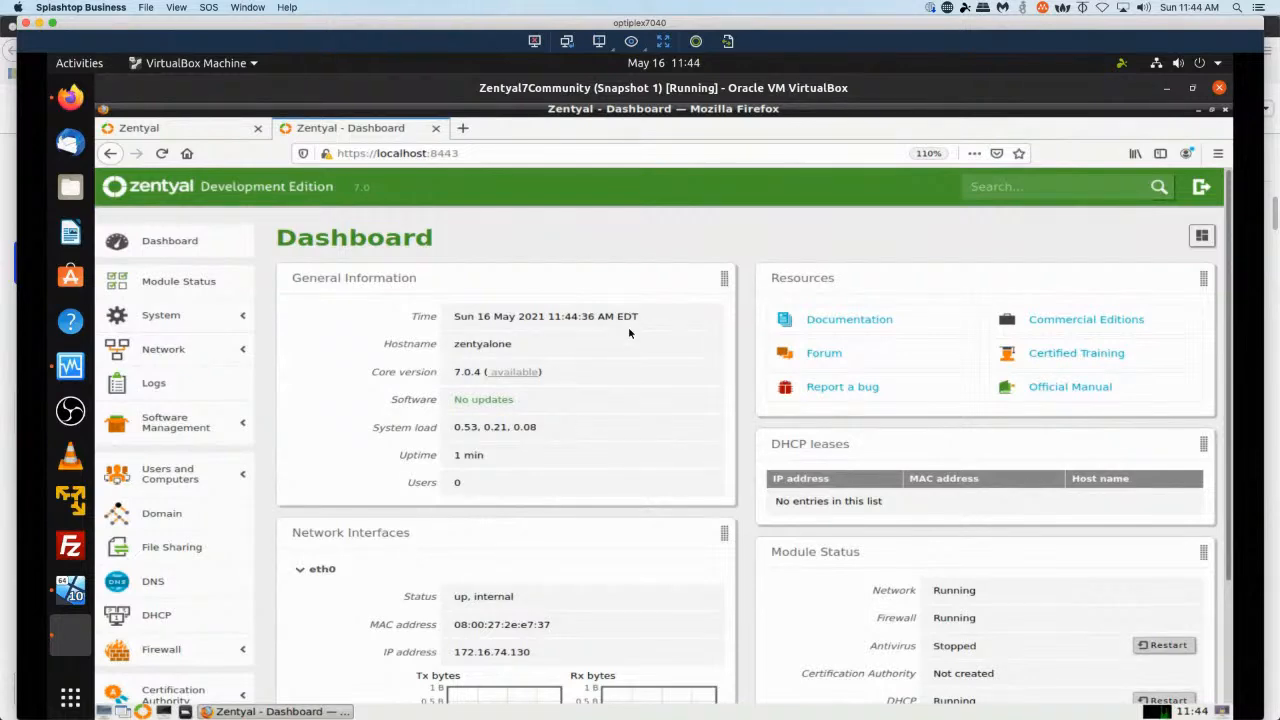
Open Users and Computers management and inspect the Computers, Groups and Managed Service Accounts containers of zentyal-domain.lan.
{"action": "scroll", "coordinate": [630, 443], "scroll_direction": "down", "scroll_amount": 3}
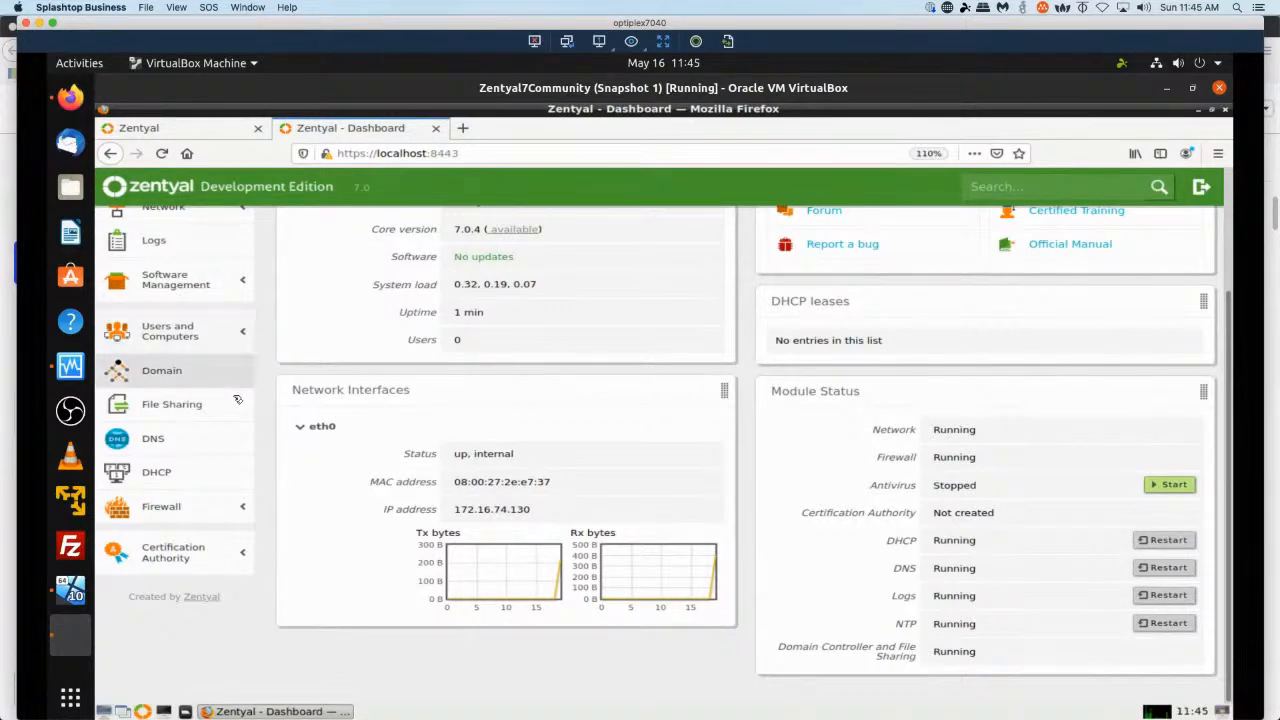
{"action": "left_click", "coordinate": [172, 336]}
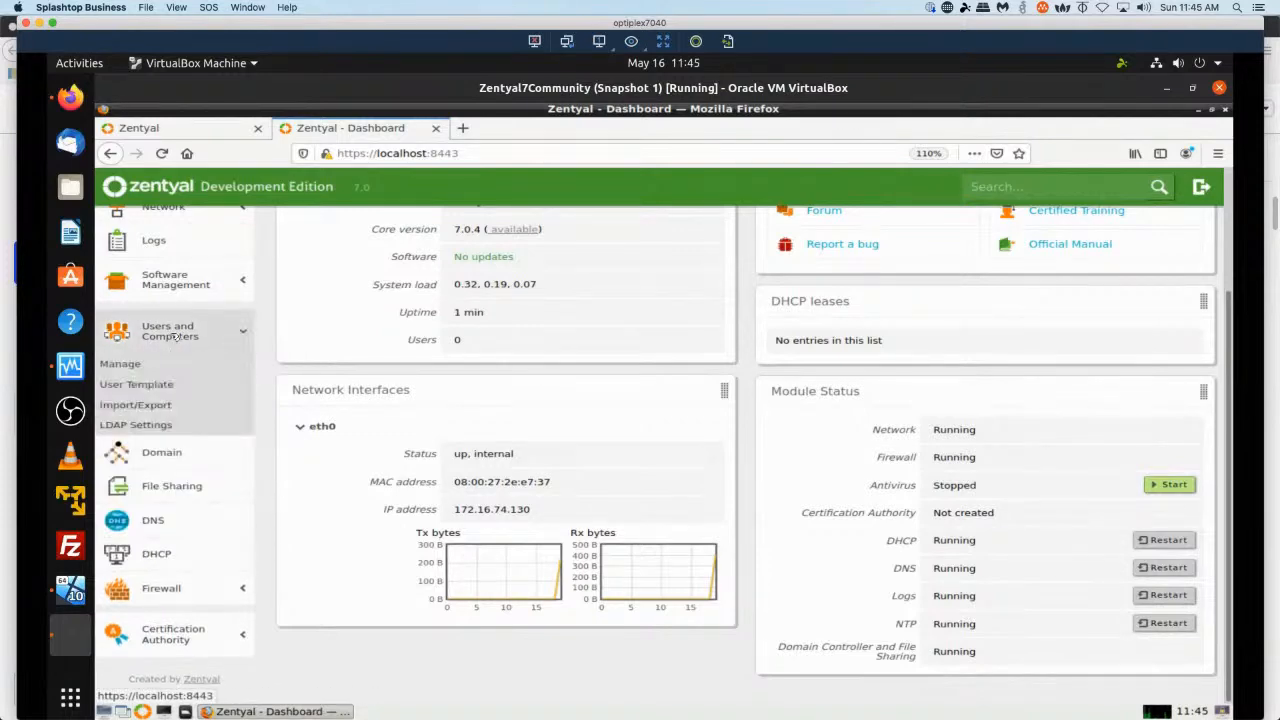
{"action": "left_click", "coordinate": [133, 370]}
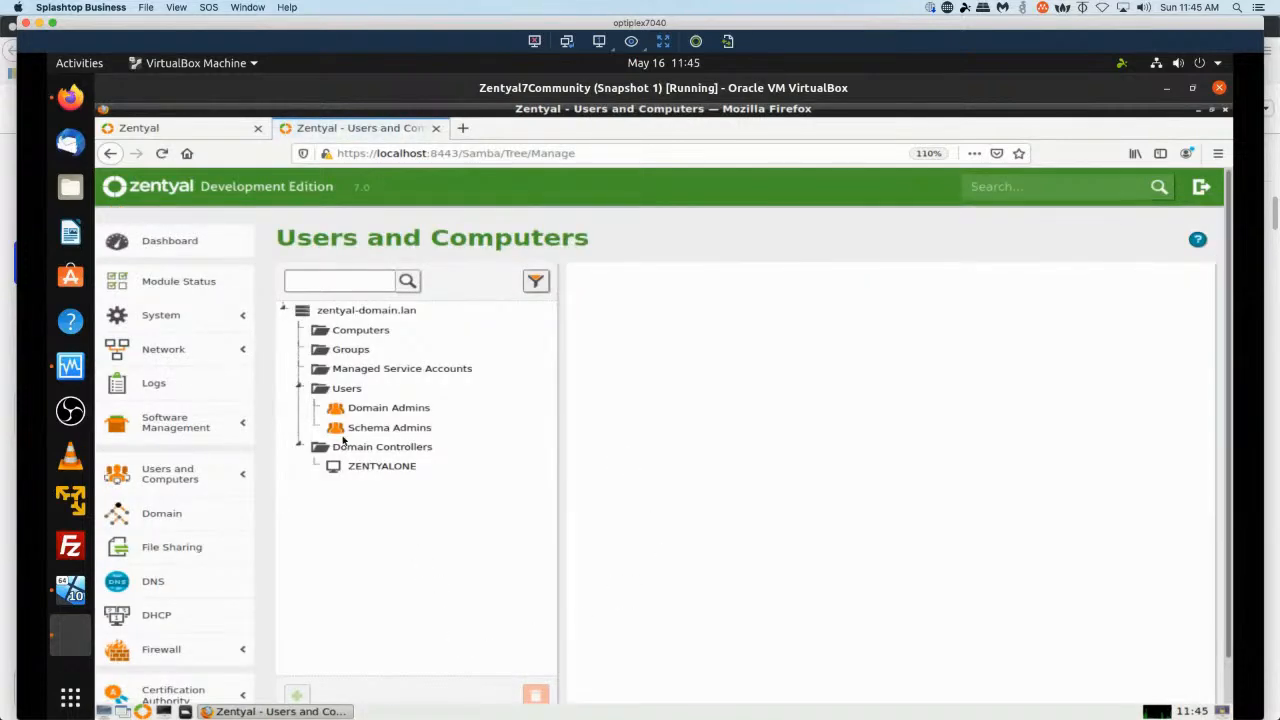
{"action": "left_click", "coordinate": [357, 334]}
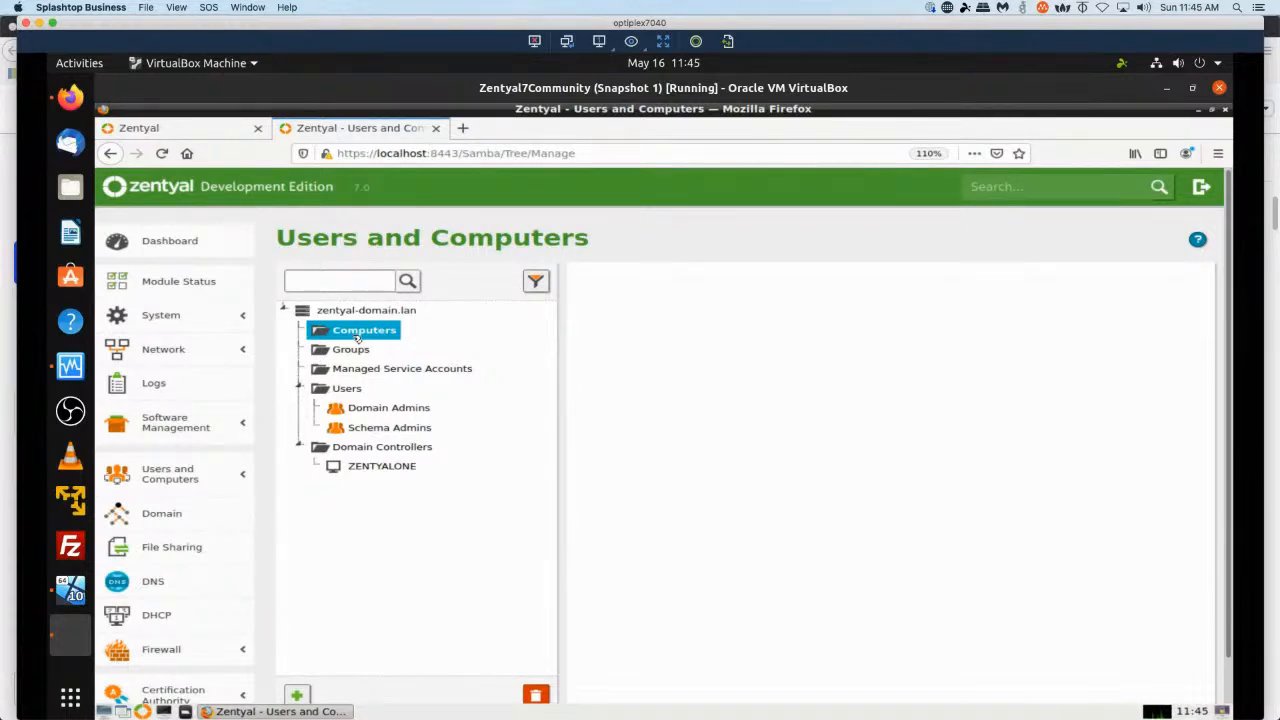
{"action": "left_click", "coordinate": [356, 351]}
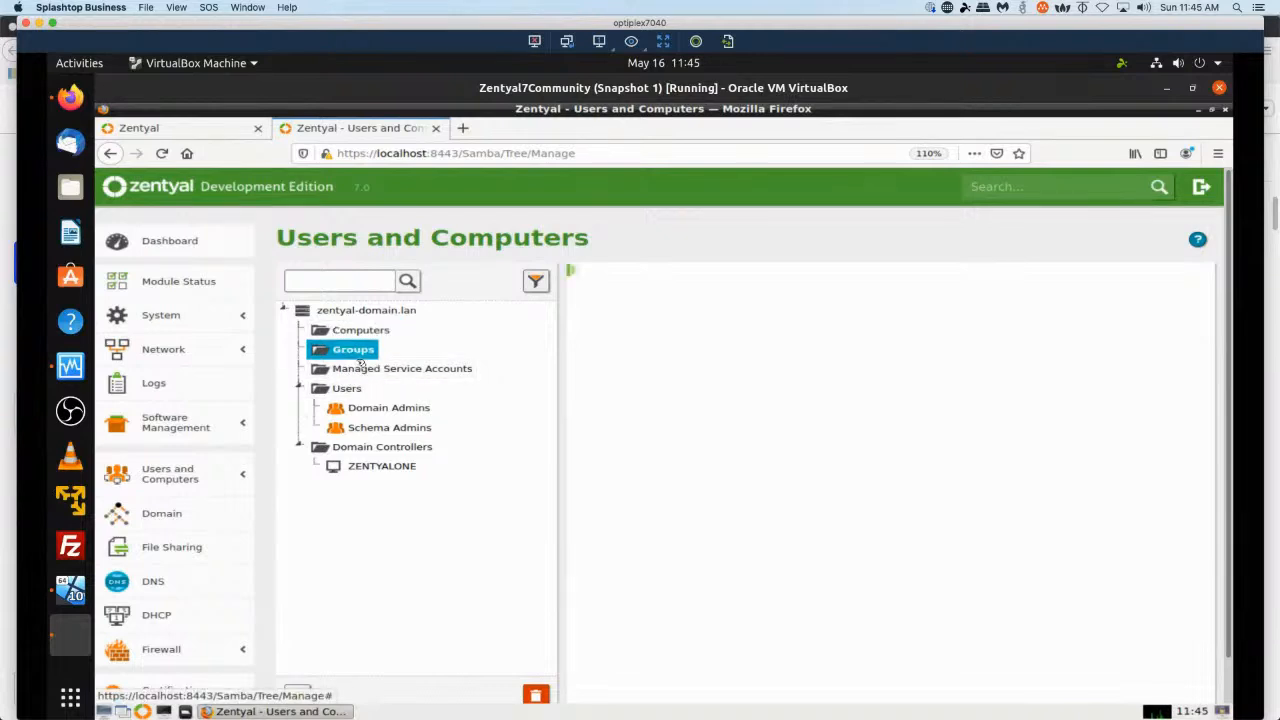
{"action": "left_click", "coordinate": [362, 369]}
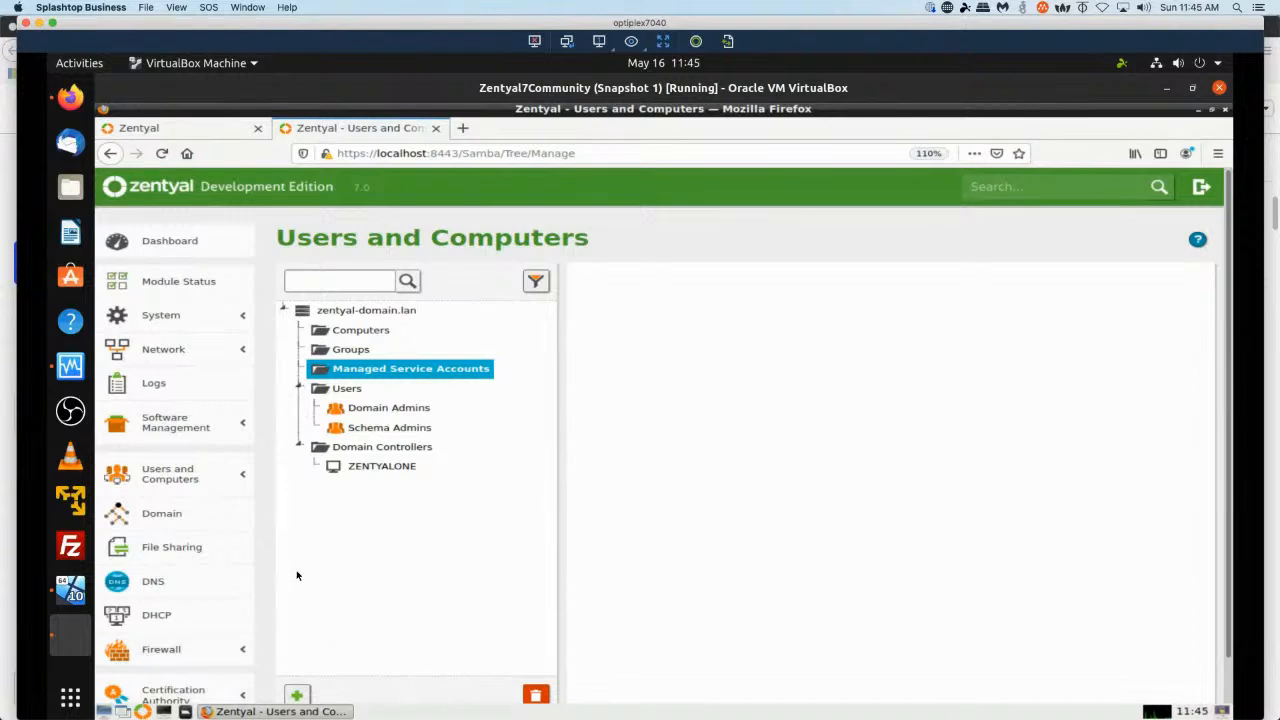
Switch to the Windows 10 VM and open its Settings app from the quick-link menu.
{"action": "left_click", "coordinate": [70, 592]}
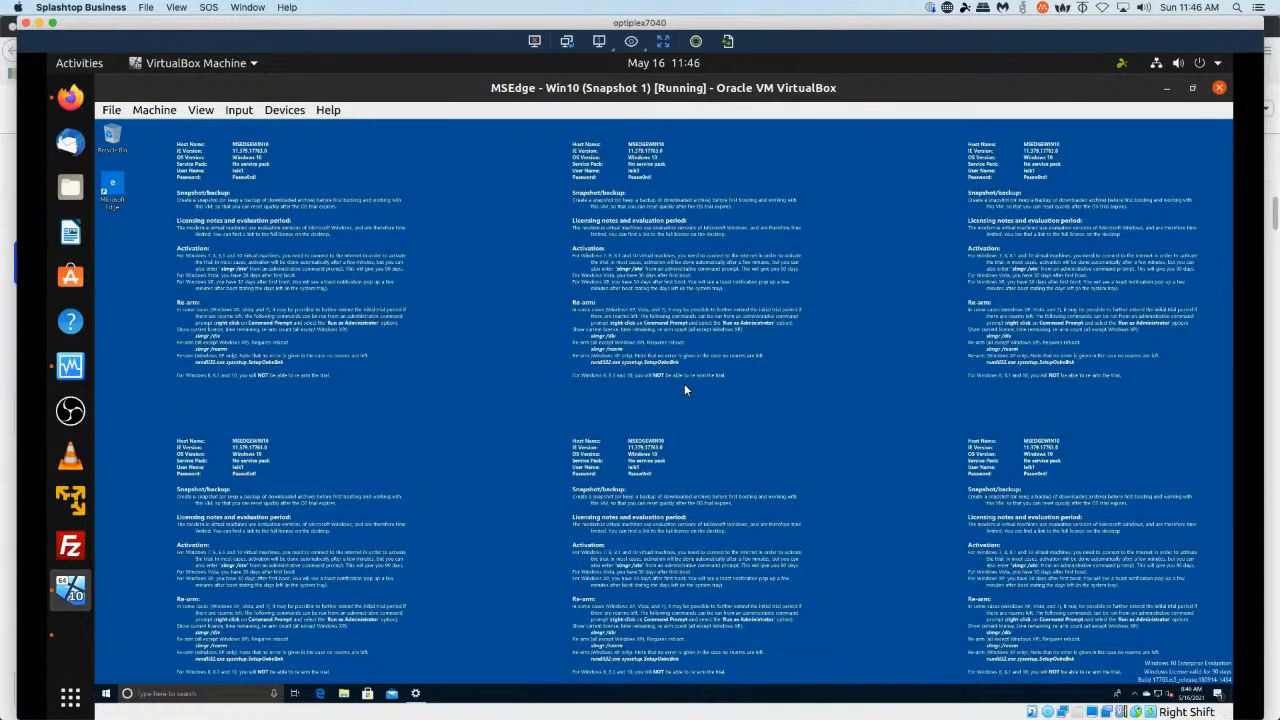
{"action": "key", "text": "super+x"}
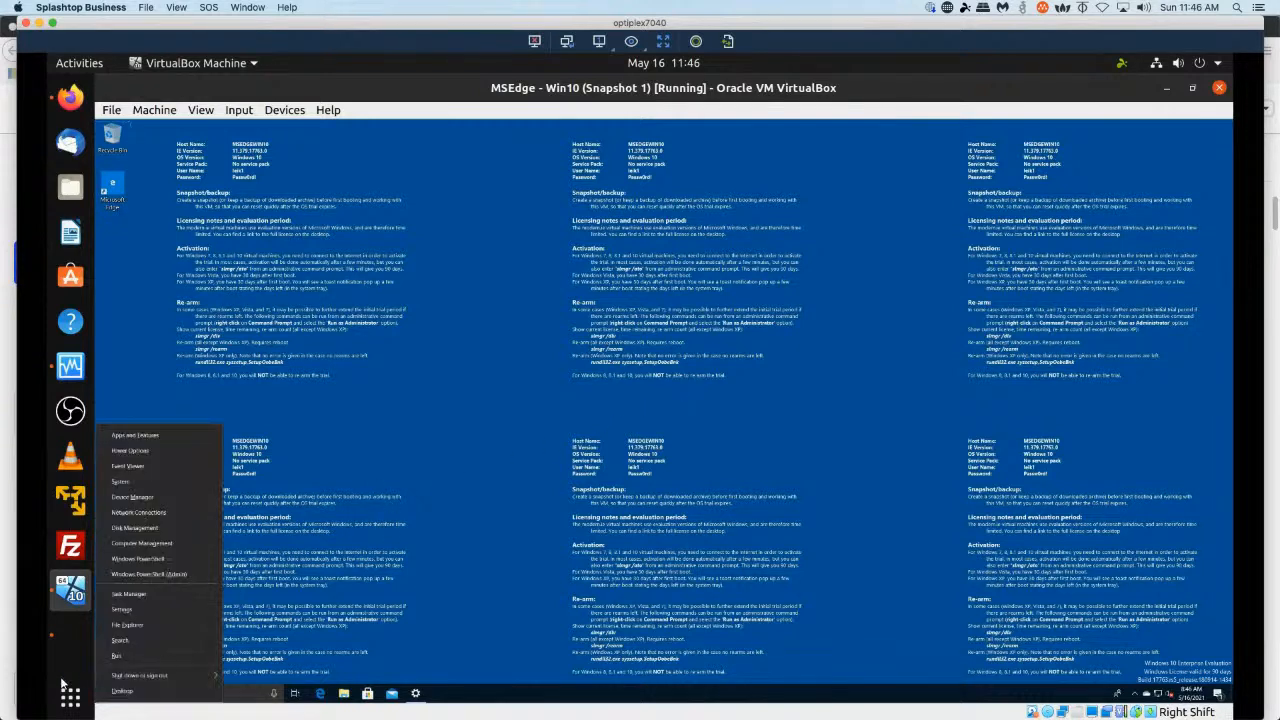
{"action": "left_click", "coordinate": [130, 613]}
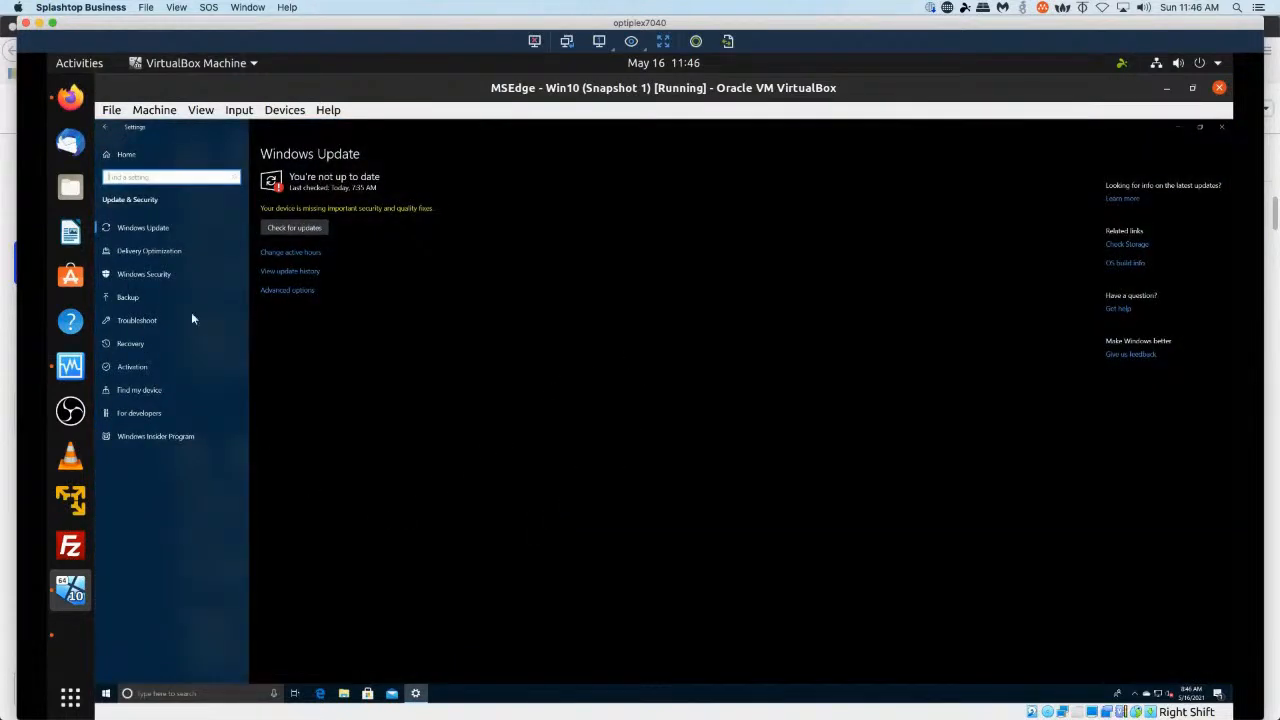
Browse from the Settings home page into System settings and back home.
{"action": "left_click", "coordinate": [130, 157]}
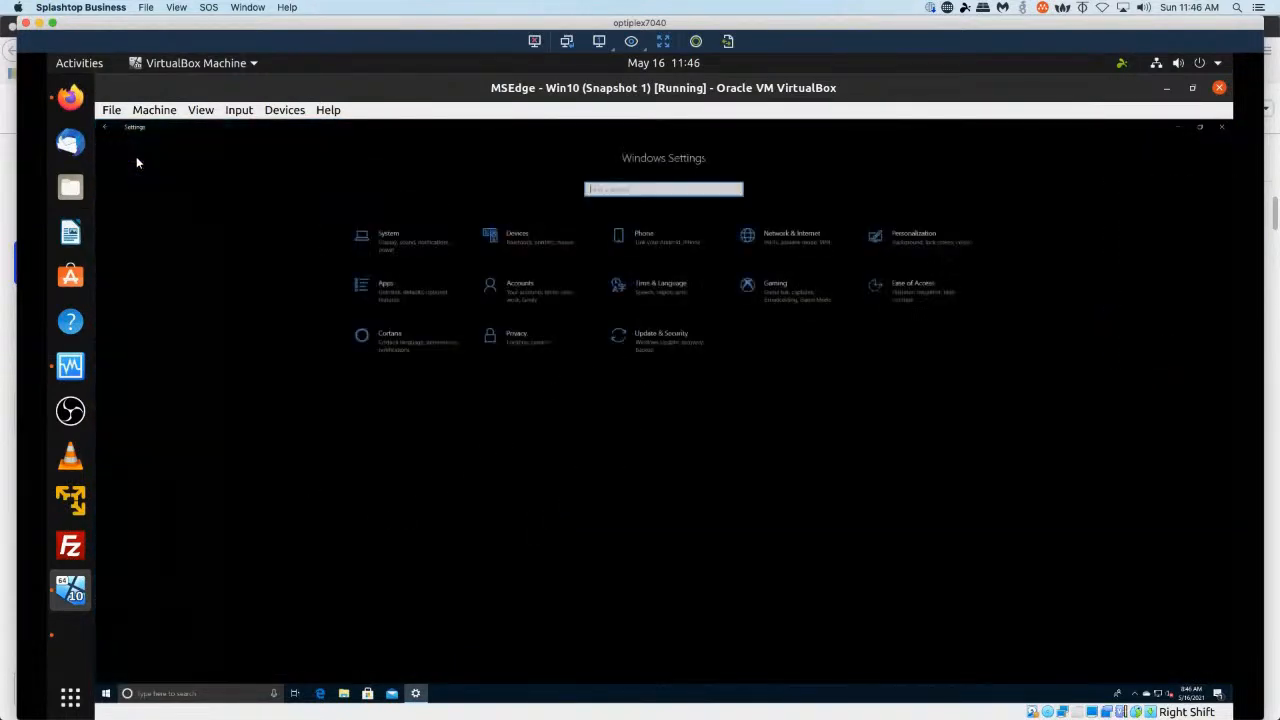
{"action": "left_click", "coordinate": [394, 238]}
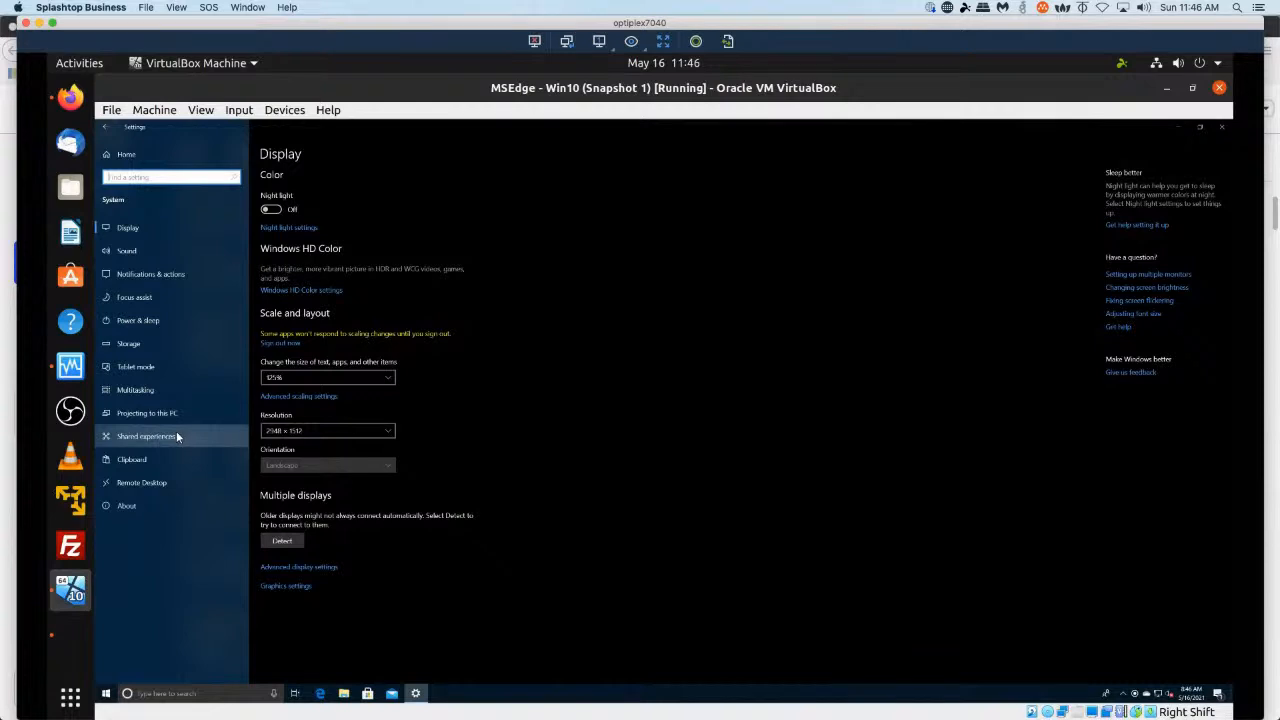
{"action": "left_click", "coordinate": [125, 154]}
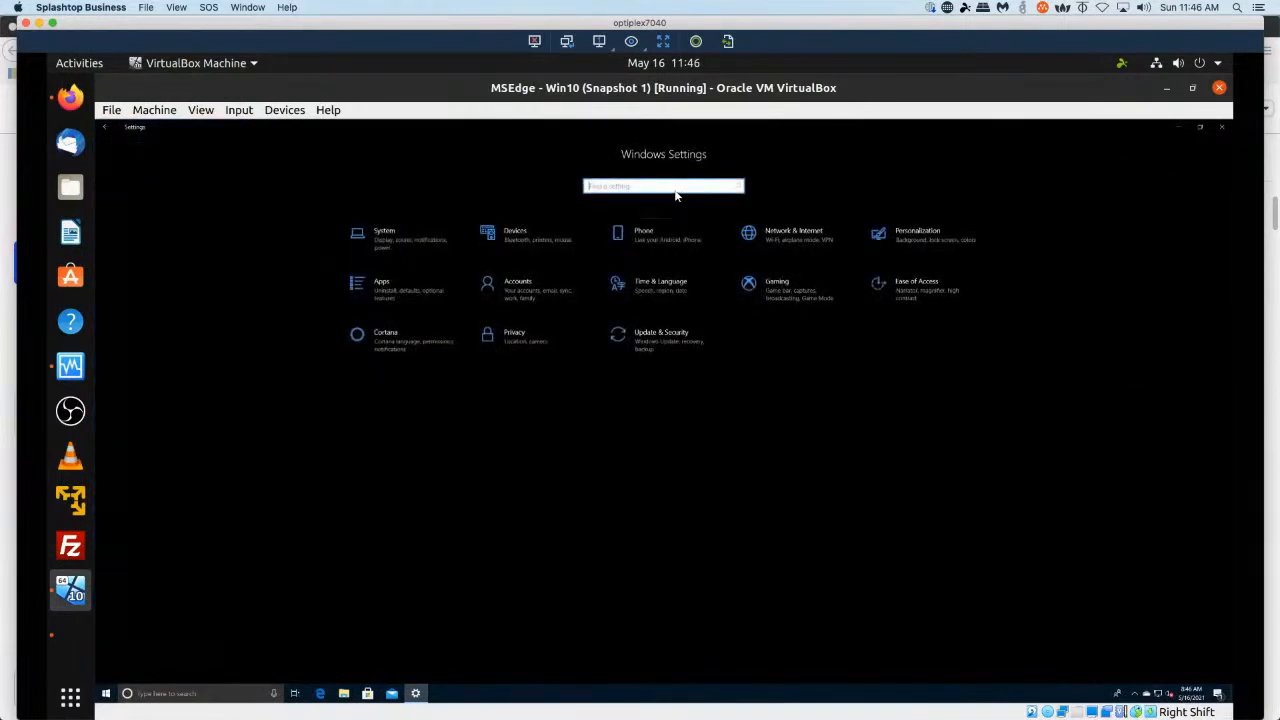
Search Settings for domain, open the organization or workgroup result, and return to the Settings home.
{"action": "type", "text": "domain"}
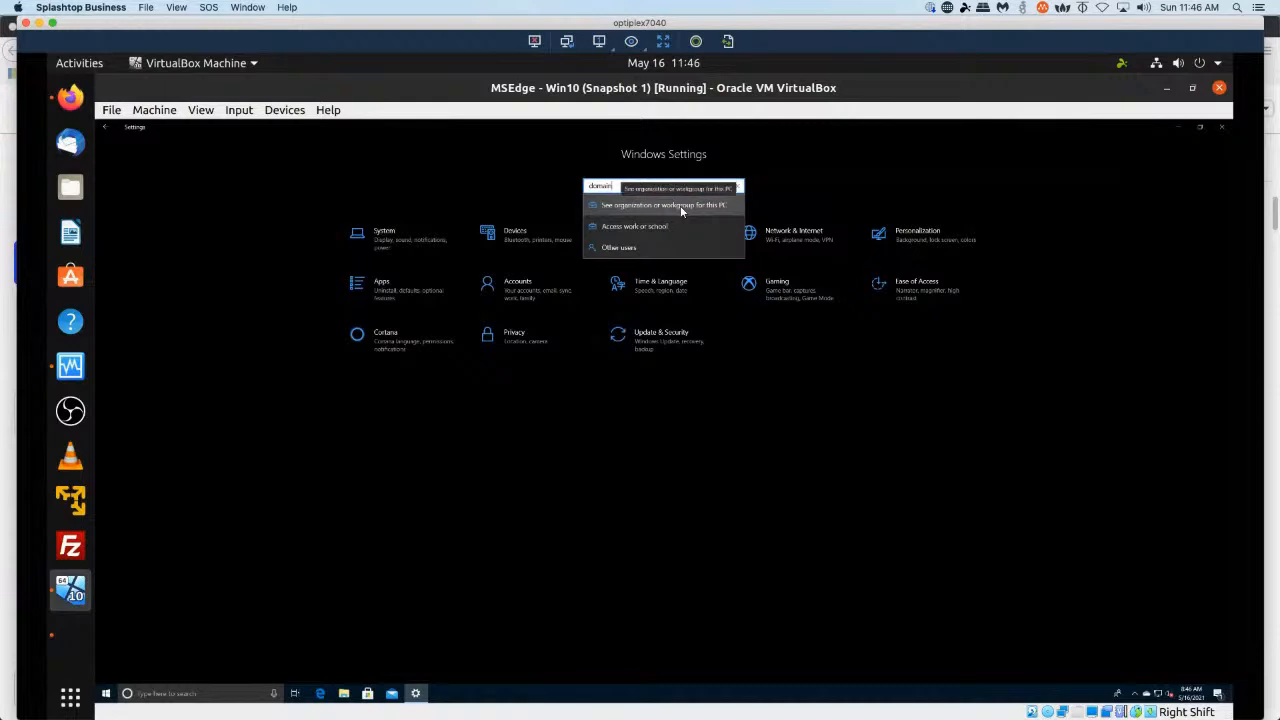
{"action": "left_click", "coordinate": [681, 209]}
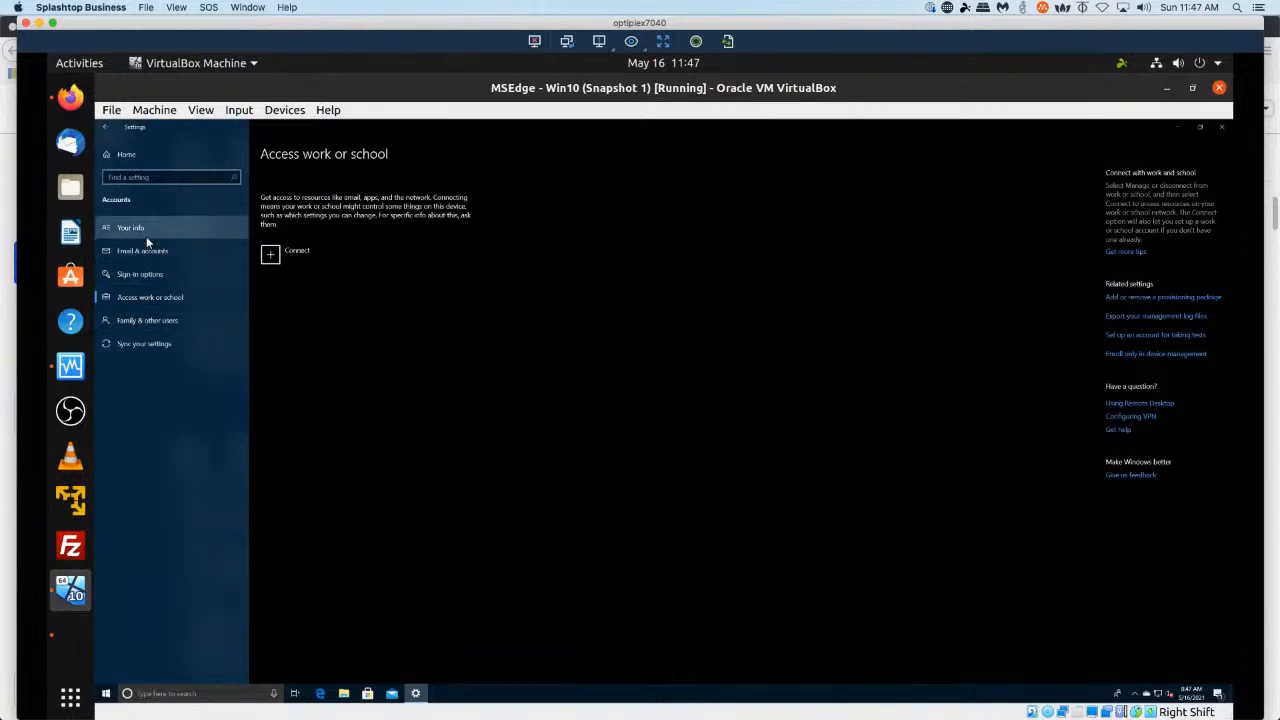
{"action": "left_click", "coordinate": [107, 131]}
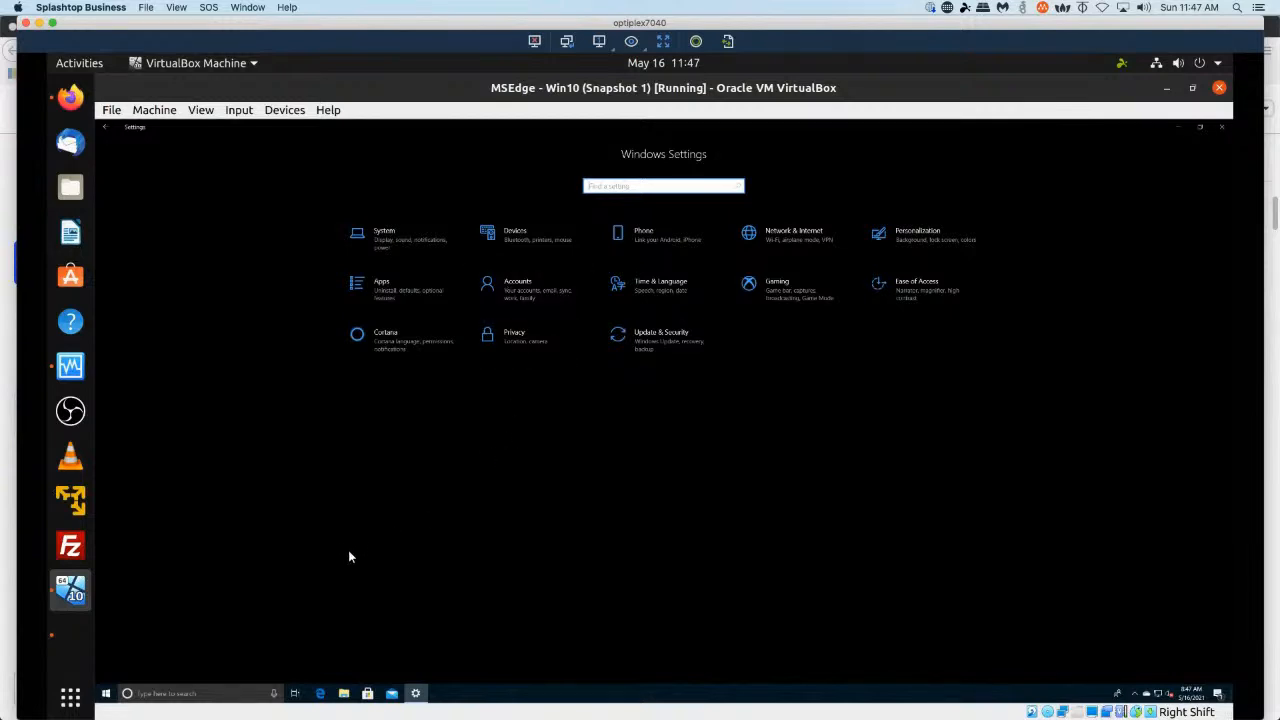
Open Control Panel through the Start menu search.
{"action": "key", "text": "super"}
{"action": "type", "text": "con"}
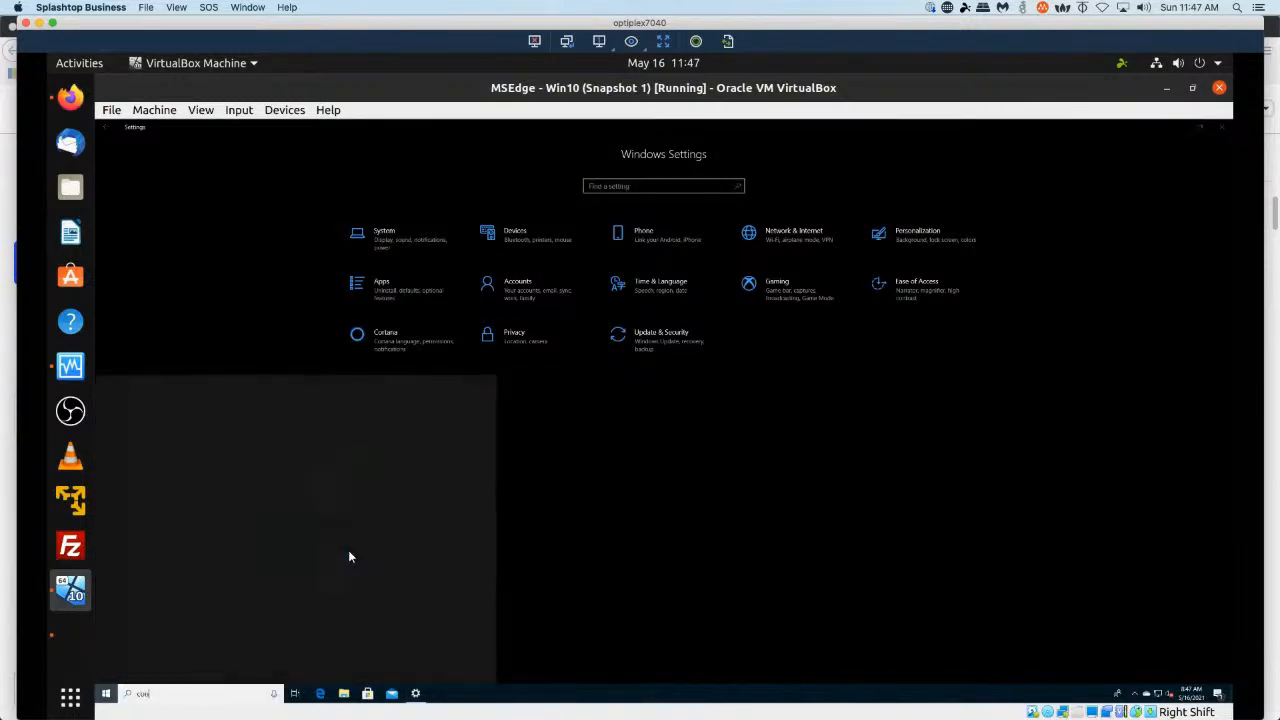
{"action": "type", "text": "trol panel"}
{"action": "key", "text": "Return"}
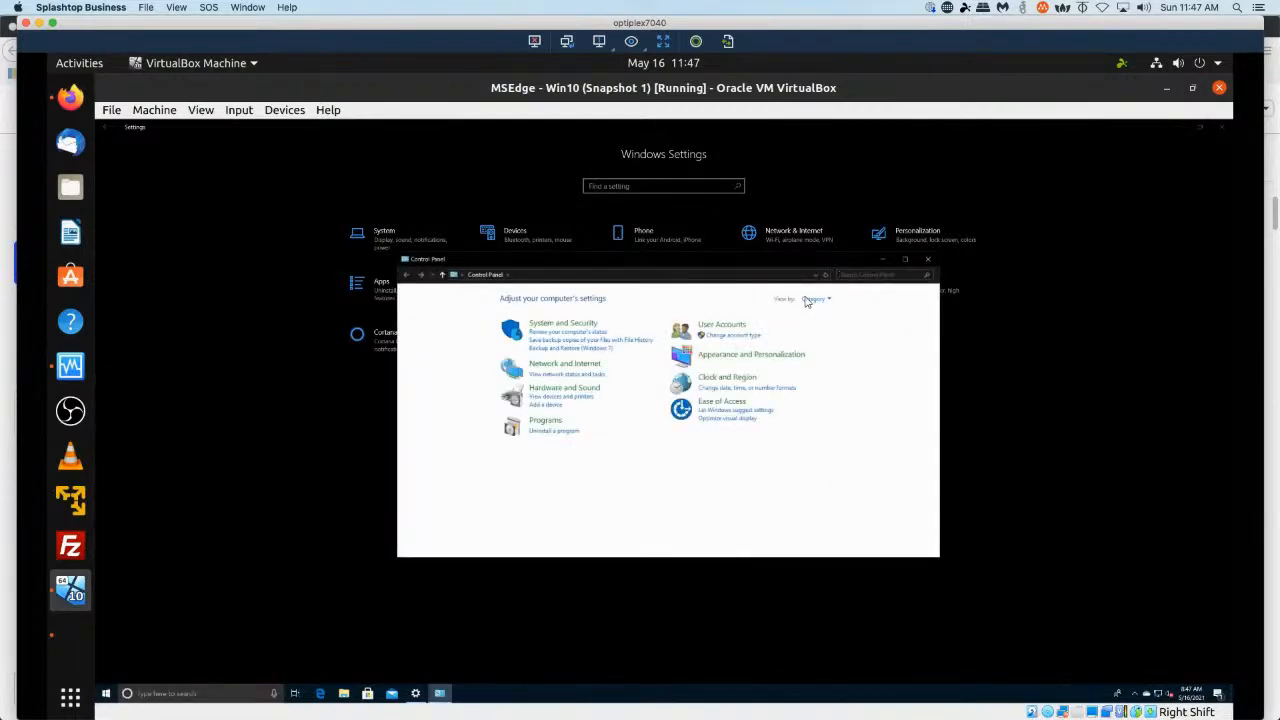
Switch the Control Panel view to Large icons.
{"action": "left_click", "coordinate": [828, 300]}
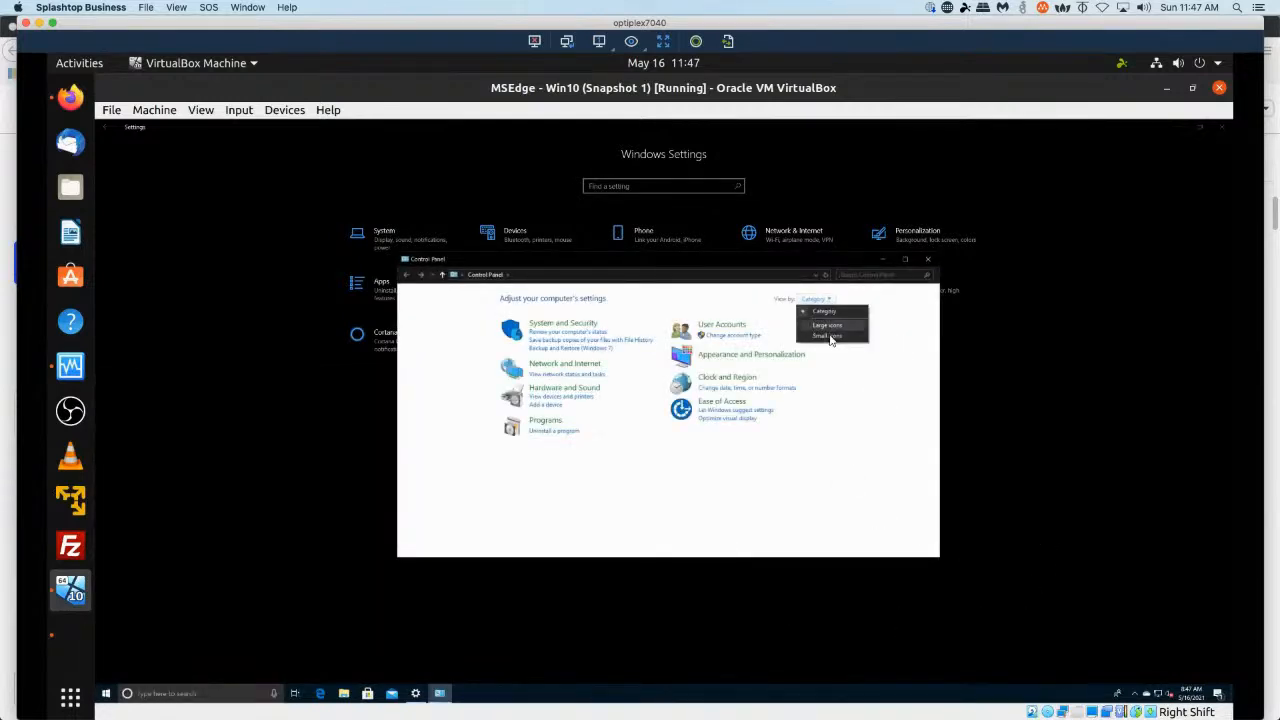
{"action": "left_click", "coordinate": [828, 336]}
{"action": "left_click", "coordinate": [890, 301]}
{"action": "left_click", "coordinate": [890, 326]}
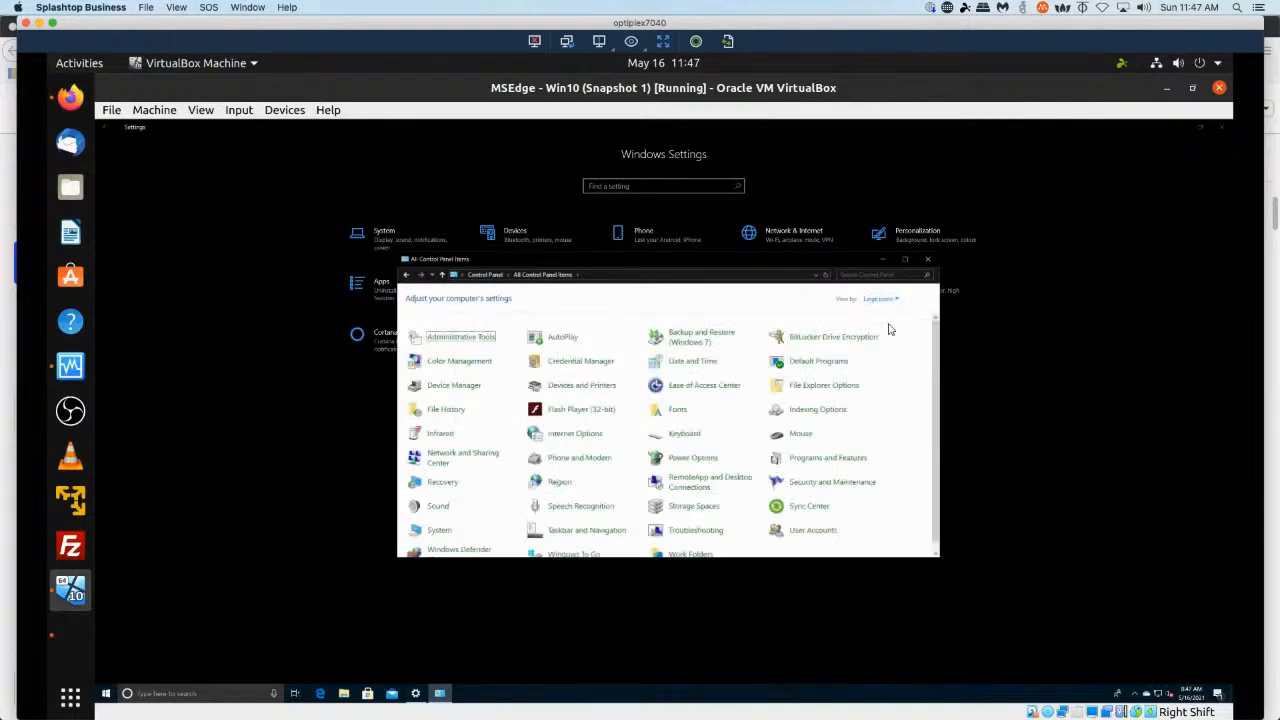
Open the System item in Control Panel.
{"action": "left_click", "coordinate": [934, 552]}
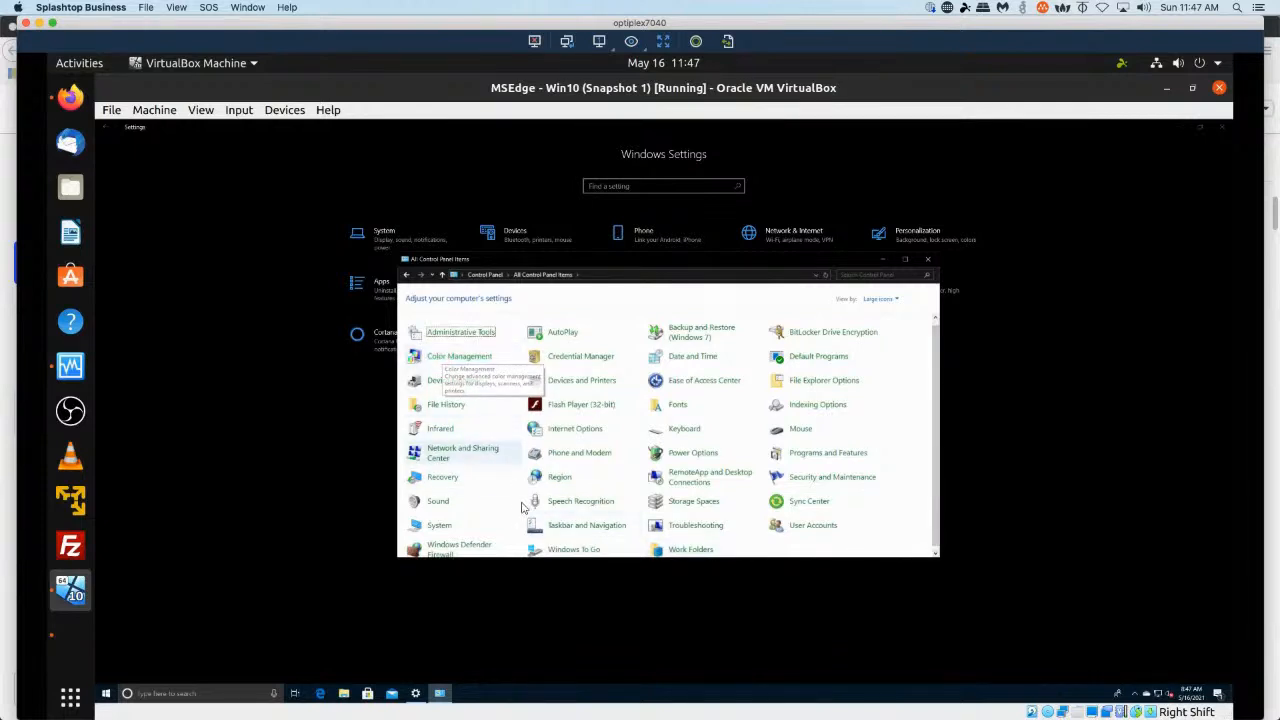
{"action": "left_click", "coordinate": [470, 530]}
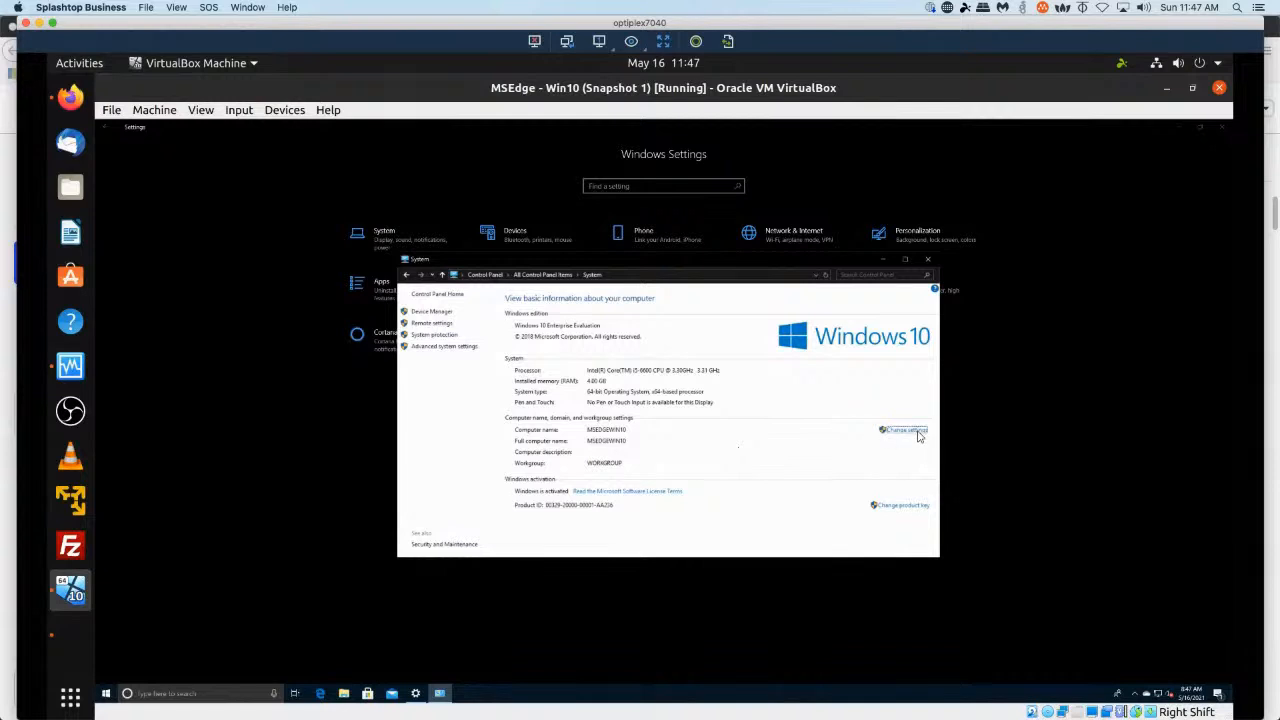
Open the System Properties computer name settings and move the dialog to the centre.
{"action": "left_click", "coordinate": [917, 432]}
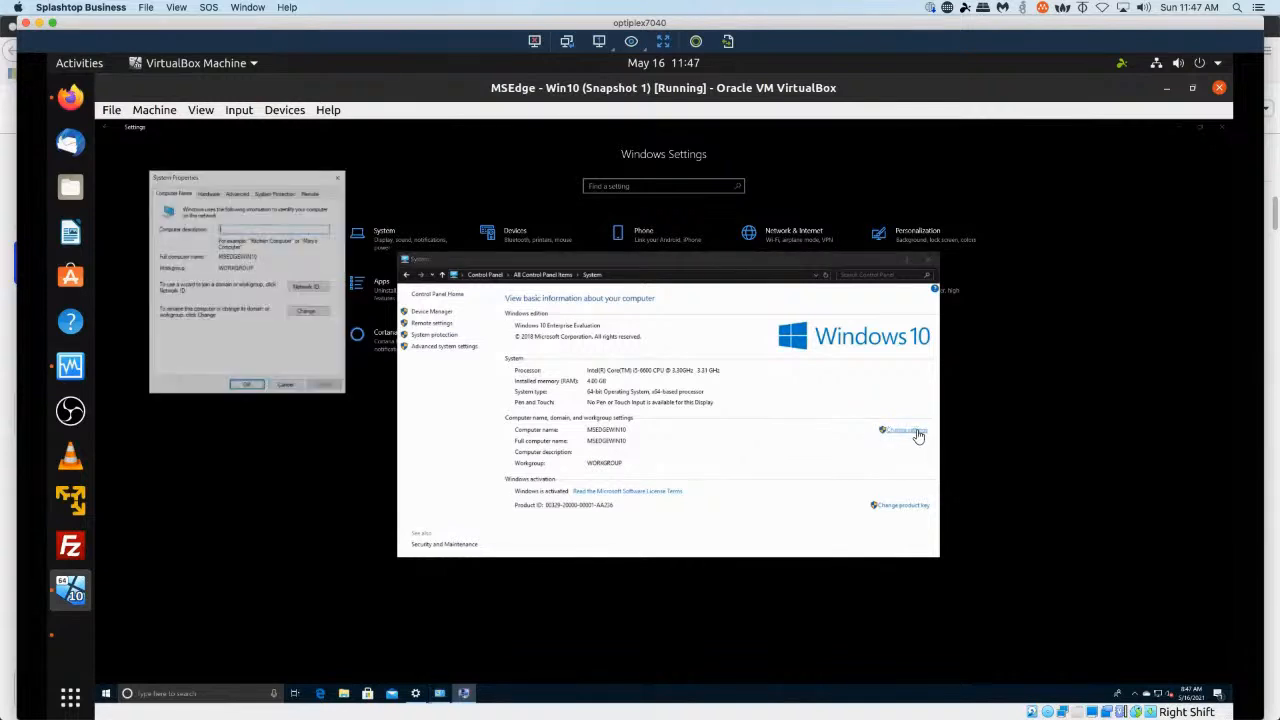
{"action": "left_click_drag", "start_coordinate": [213, 183], "coordinate": [690, 244]}
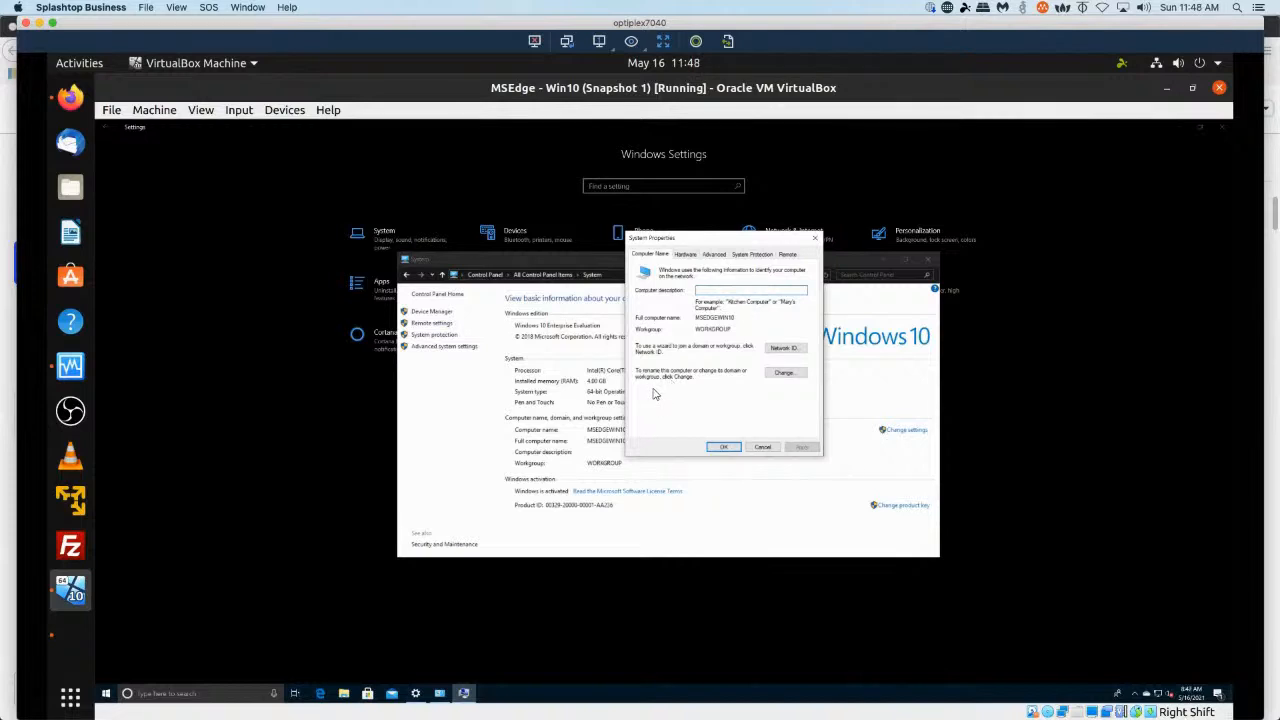
Try to set the primary DNS suffix to 172.16.74.130 for domain membership, then cancel the suffix dialog.
{"action": "left_click", "coordinate": [784, 373]}
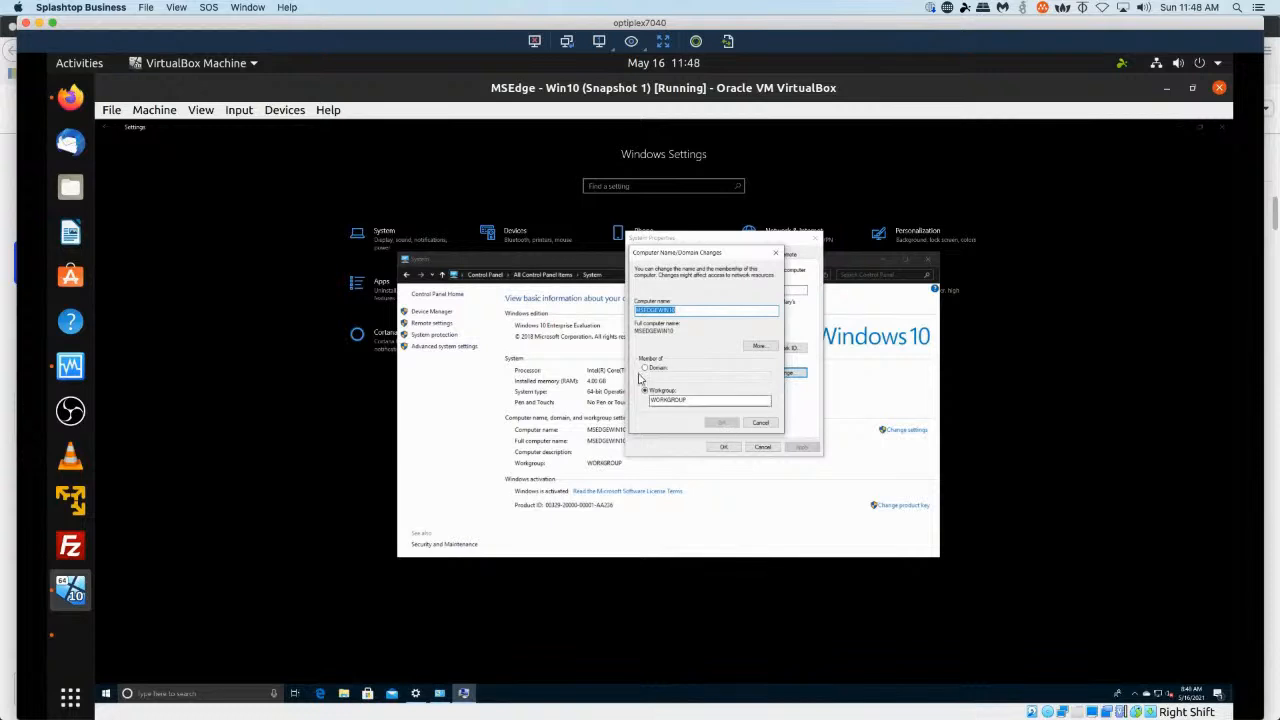
{"action": "left_click", "coordinate": [645, 369]}
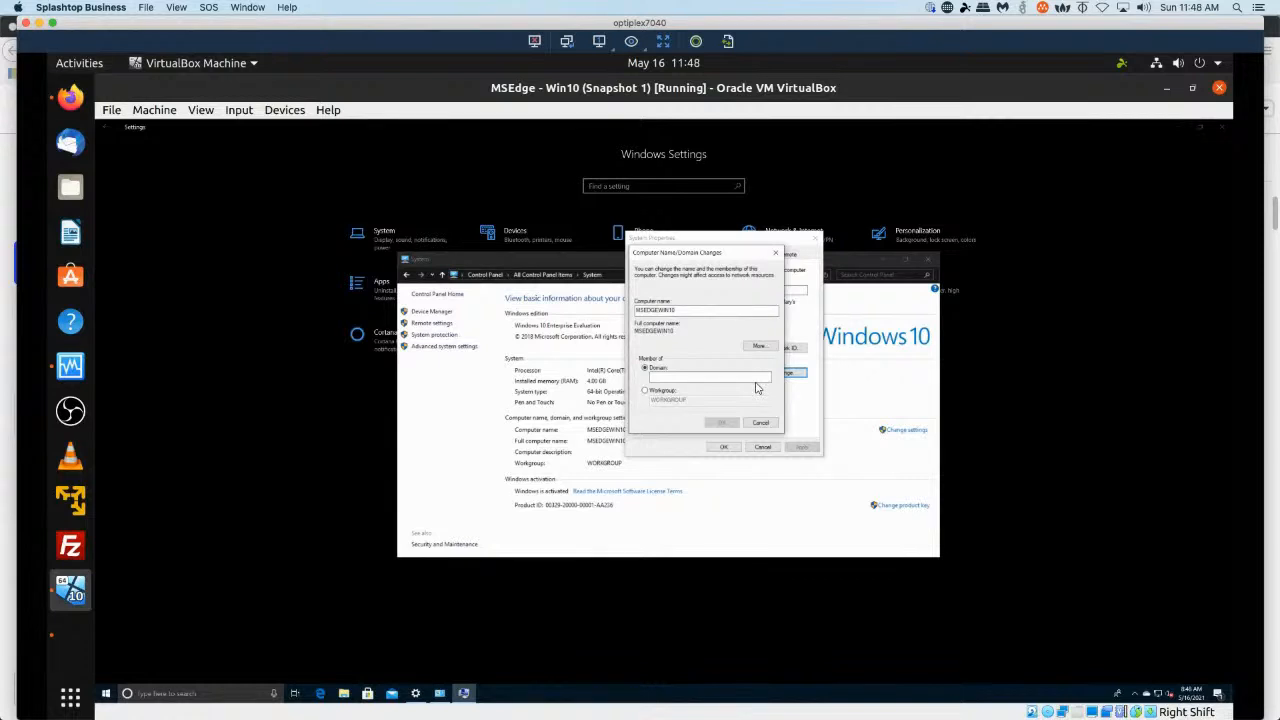
{"action": "left_click", "coordinate": [759, 346]}
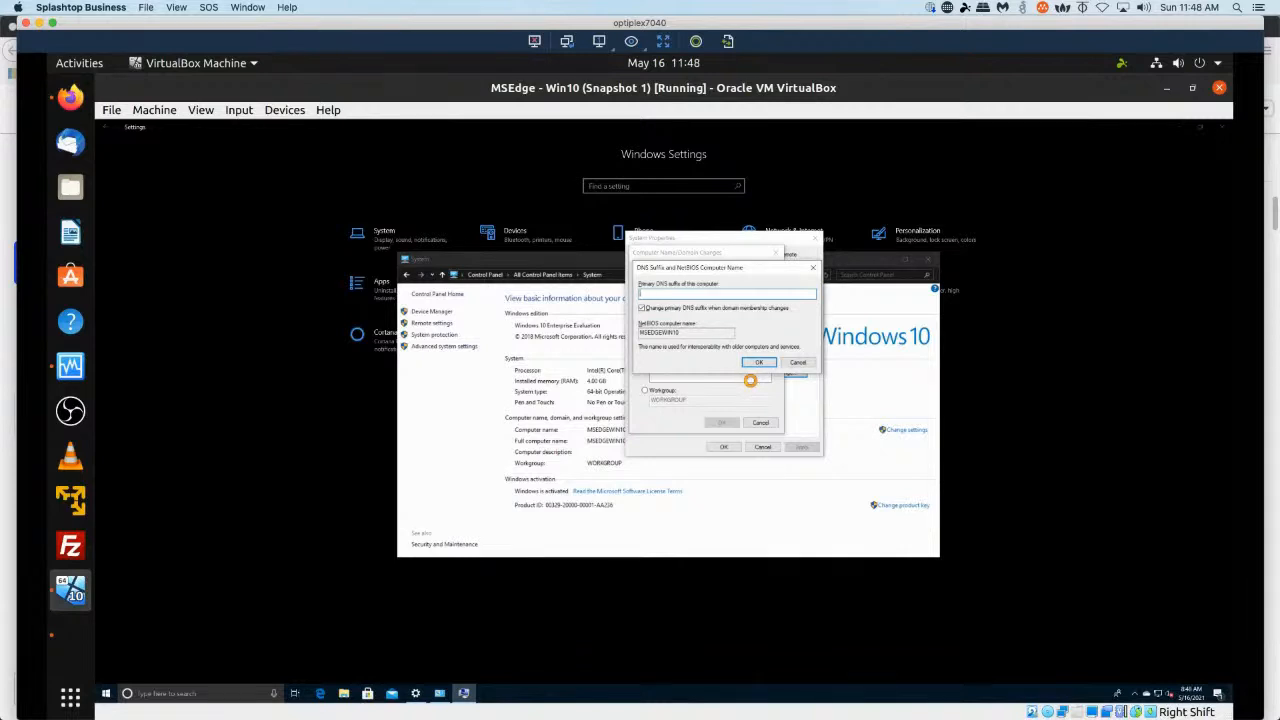
{"action": "type", "text": "172.16.74.130"}
{"action": "left_click", "coordinate": [762, 363]}
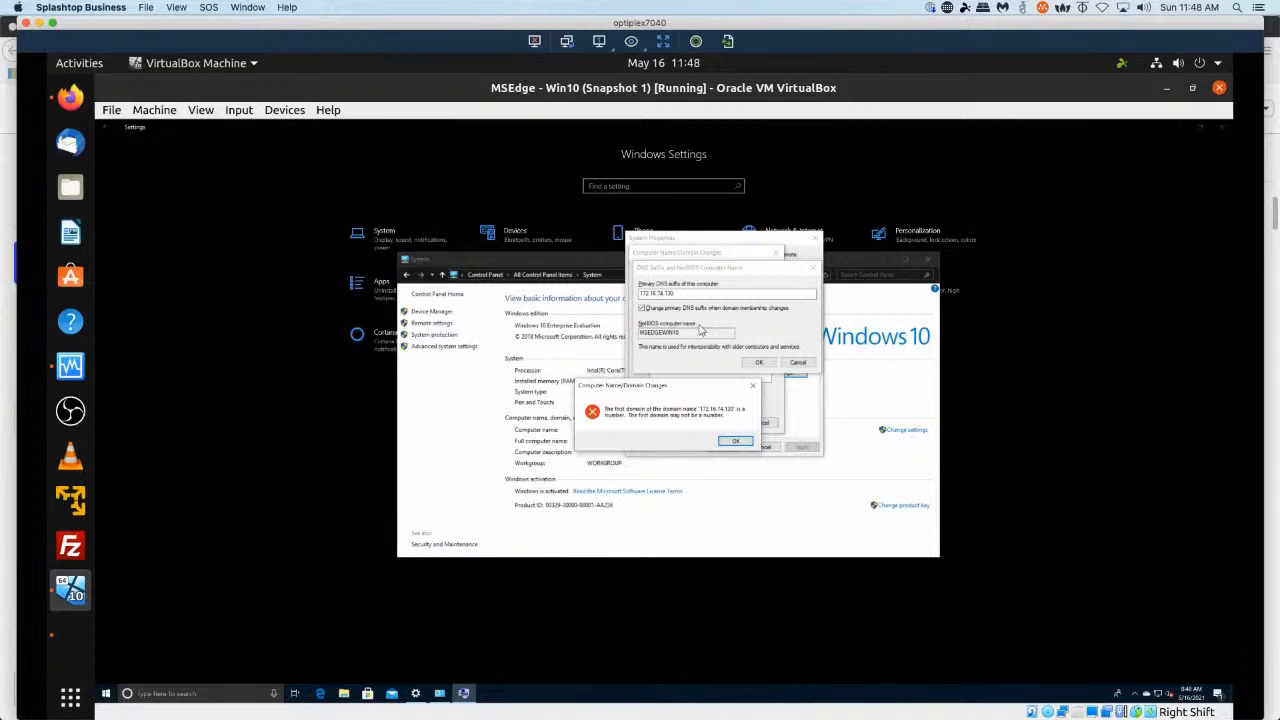
{"action": "left_click", "coordinate": [740, 442]}
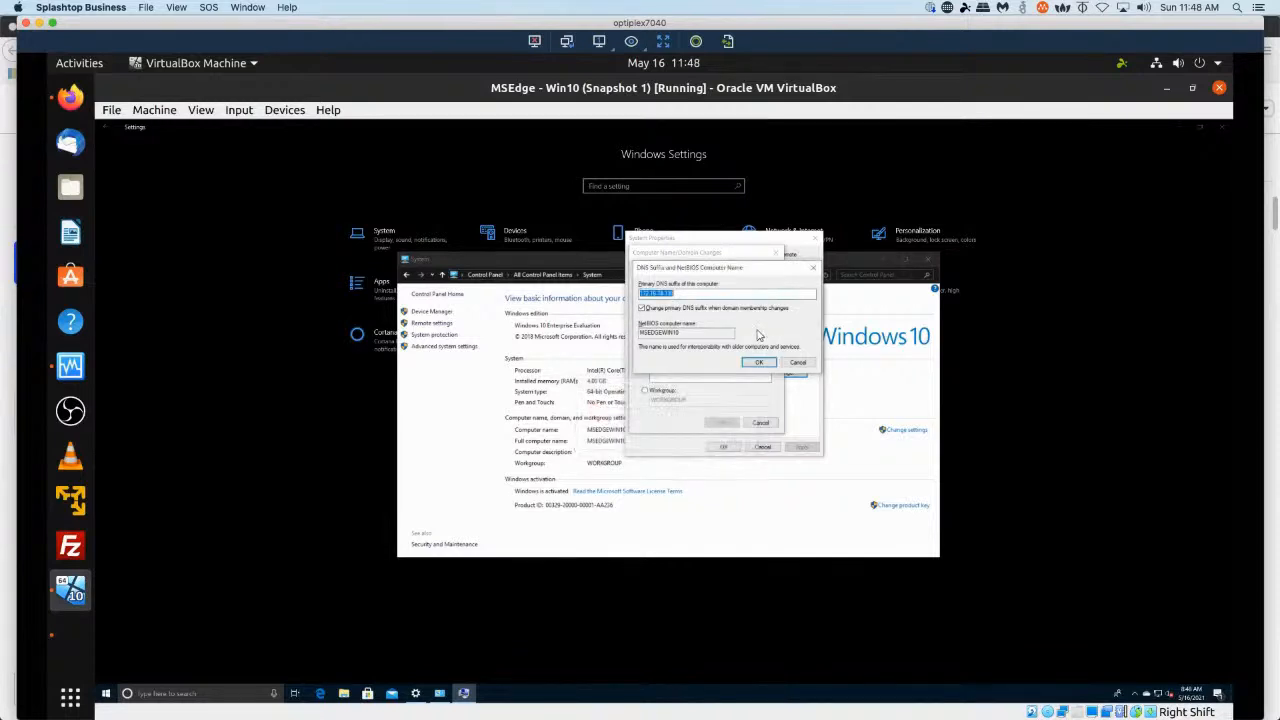
{"action": "key", "text": "BackSpace"}
{"action": "left_click", "coordinate": [792, 364]}
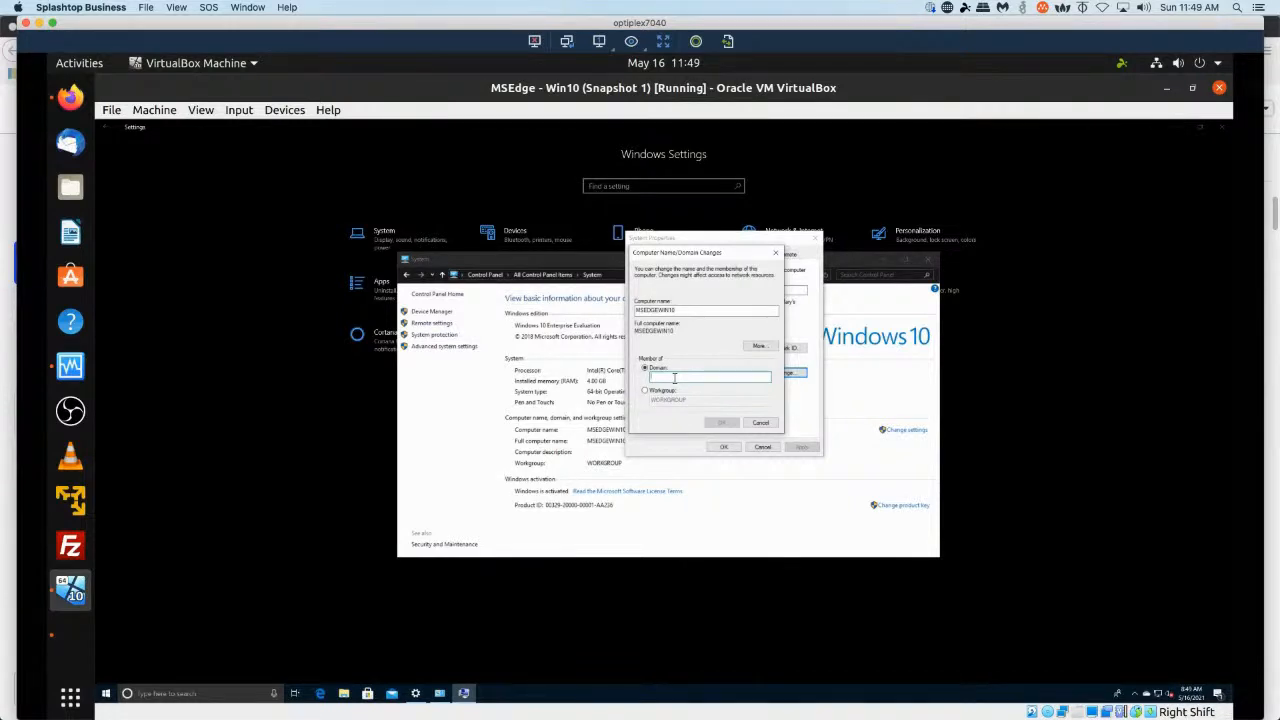
Try to join the domain zentyal-domain.lan, then cancel the computer name changes dialog.
{"action": "type", "text": "x"}
{"action": "left_click", "coordinate": [722, 422]}
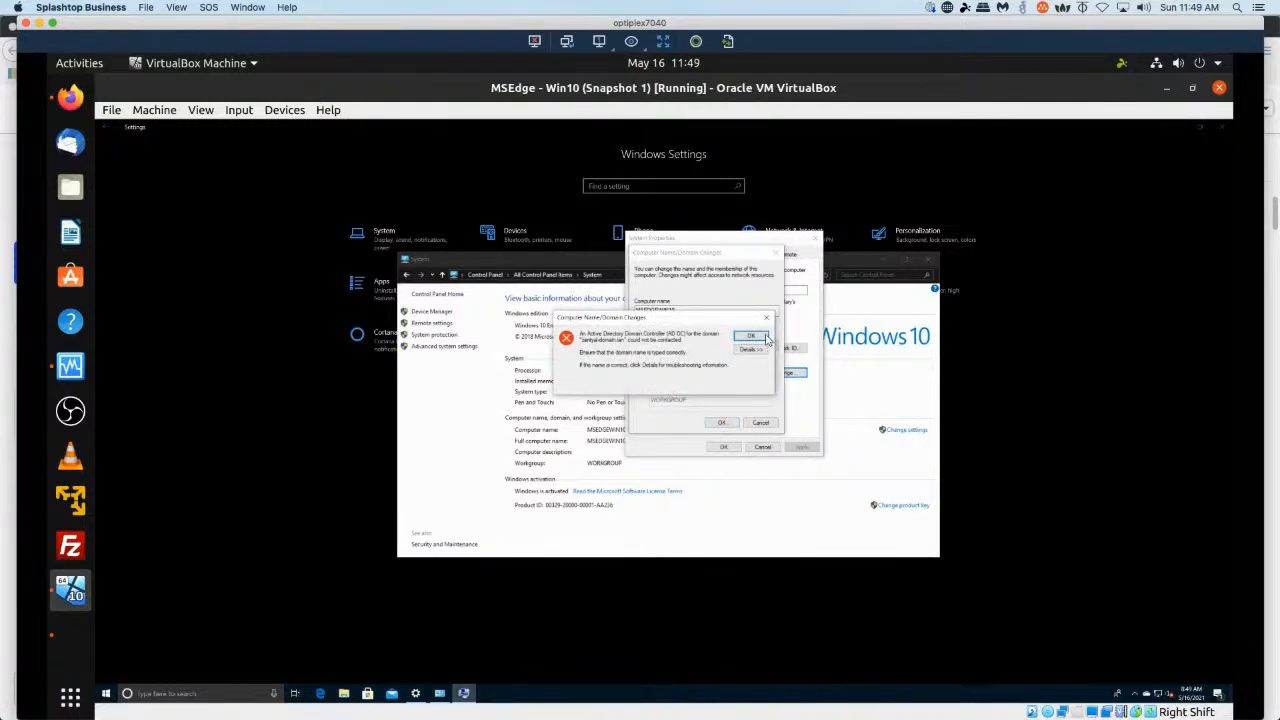
{"action": "left_click", "coordinate": [752, 336]}
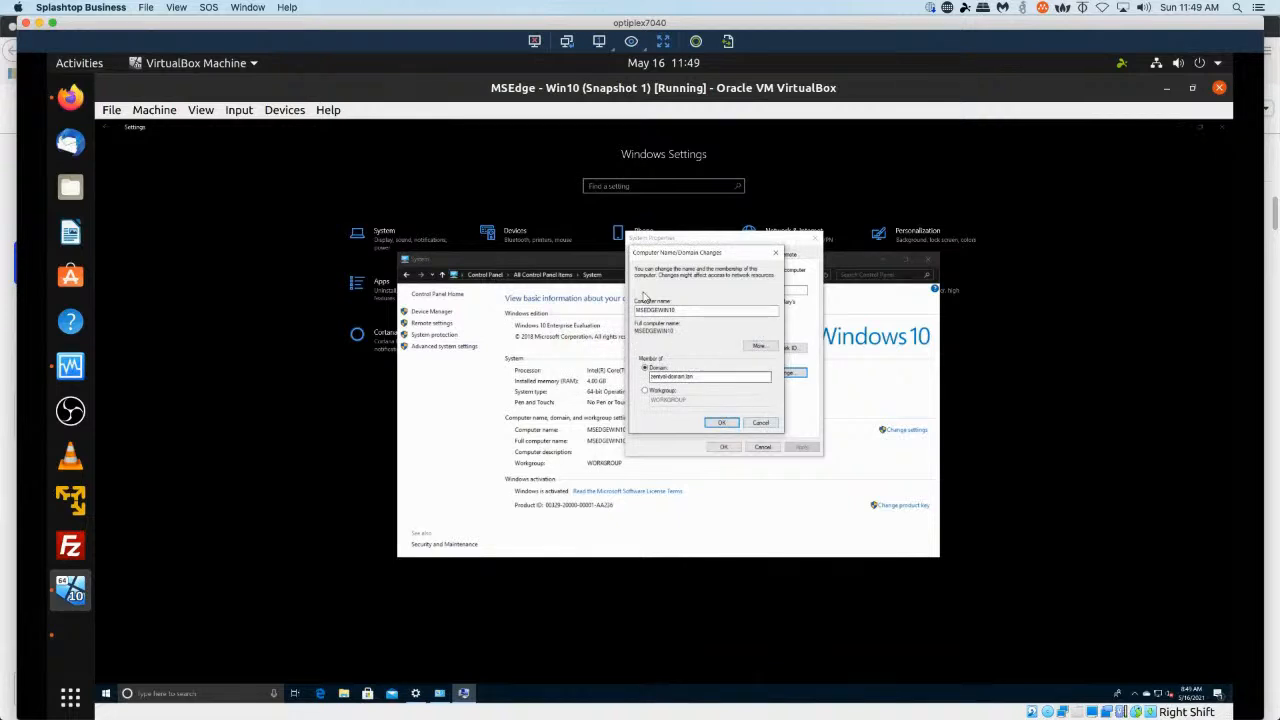
{"action": "left_click", "coordinate": [760, 423]}
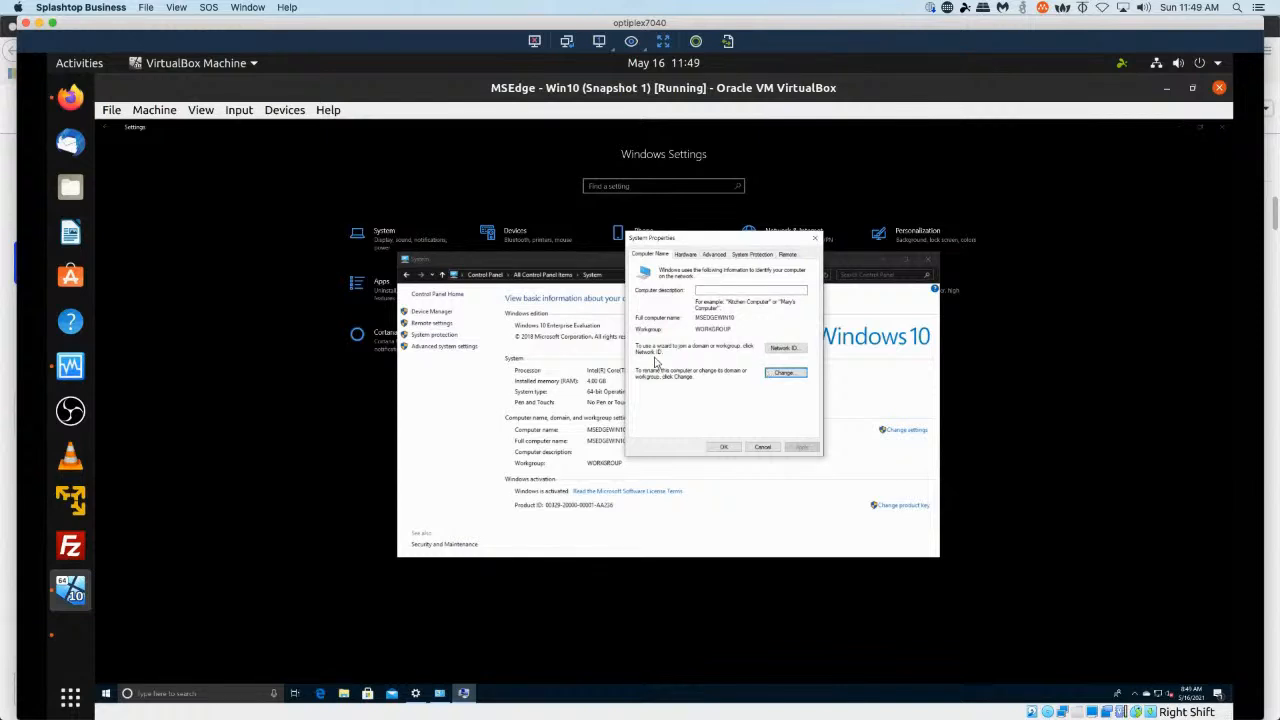
Start the Network ID wizard, choosing a business network whose company uses a domain.
{"action": "left_click", "coordinate": [781, 349]}
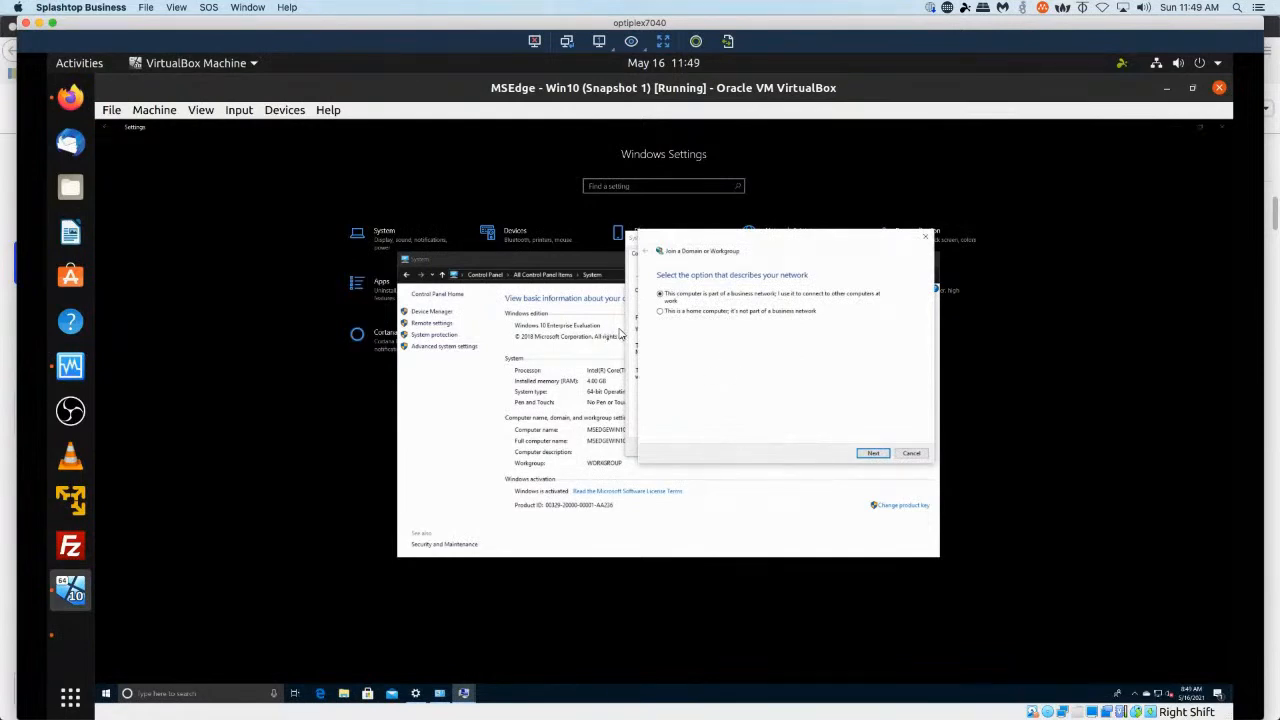
{"action": "left_click", "coordinate": [872, 453]}
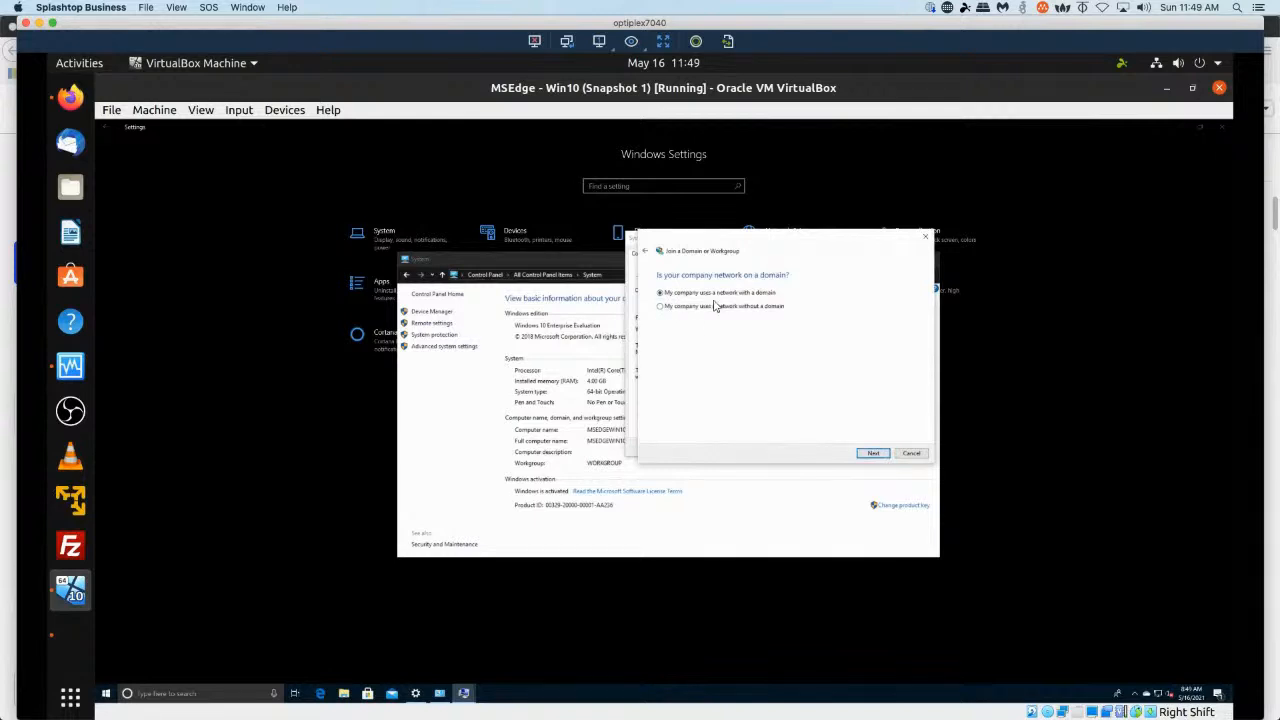
{"action": "left_click", "coordinate": [872, 453]}
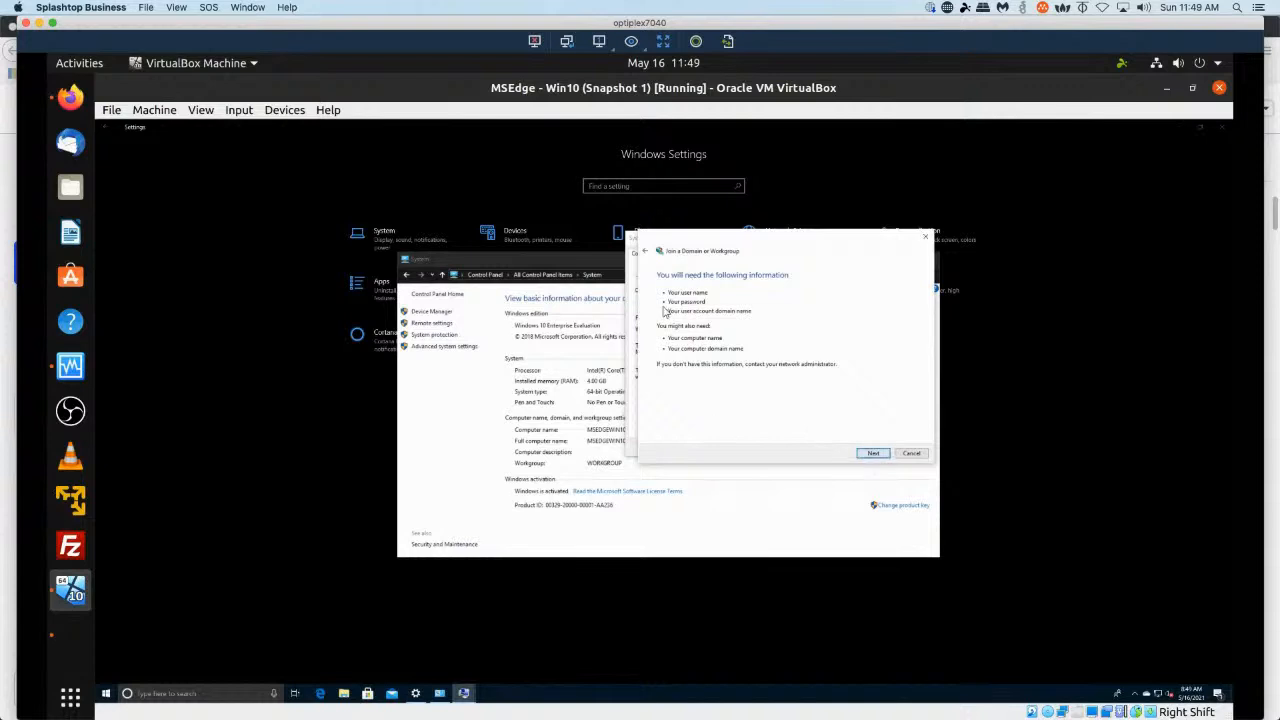
{"action": "left_click", "coordinate": [874, 455]}
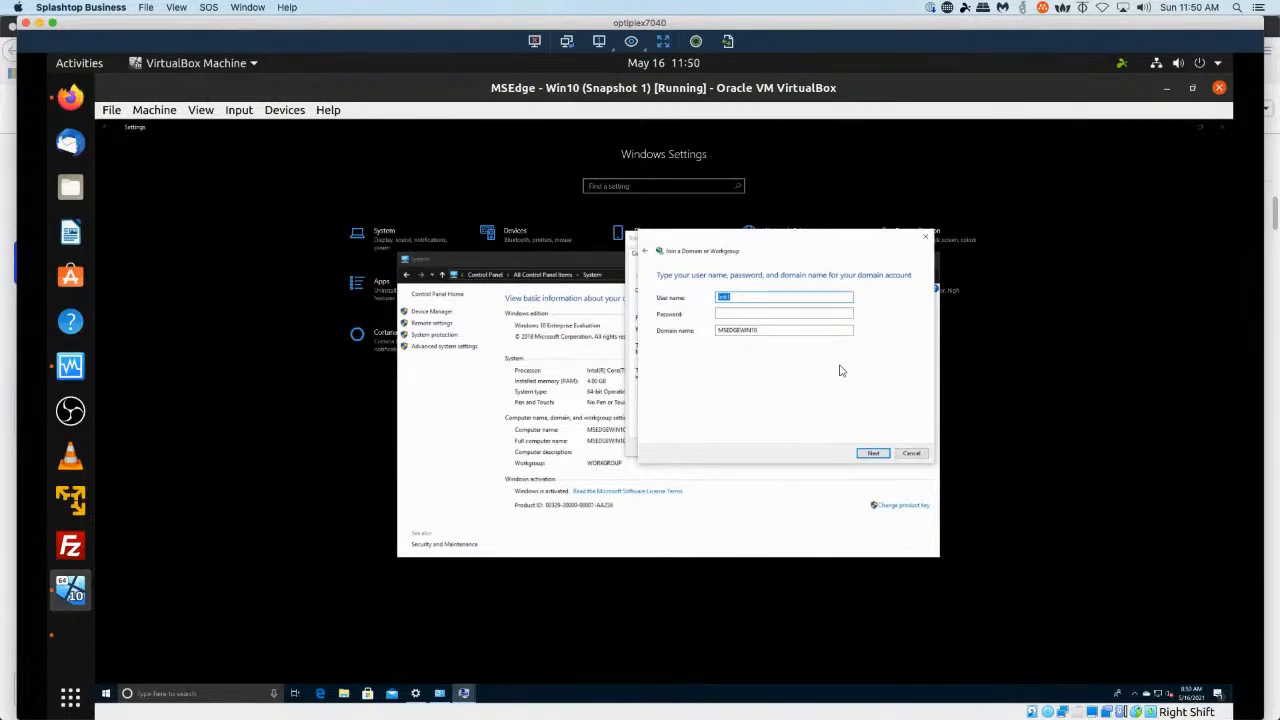
Enter the domain account user name and password with domain name ZENTYAL-DOMAIN.LAN and continue.
{"action": "type", "text": "lesk\\jd"}
{"action": "key", "text": "Tab"}
{"action": "type", "text": "•••••••••••"}
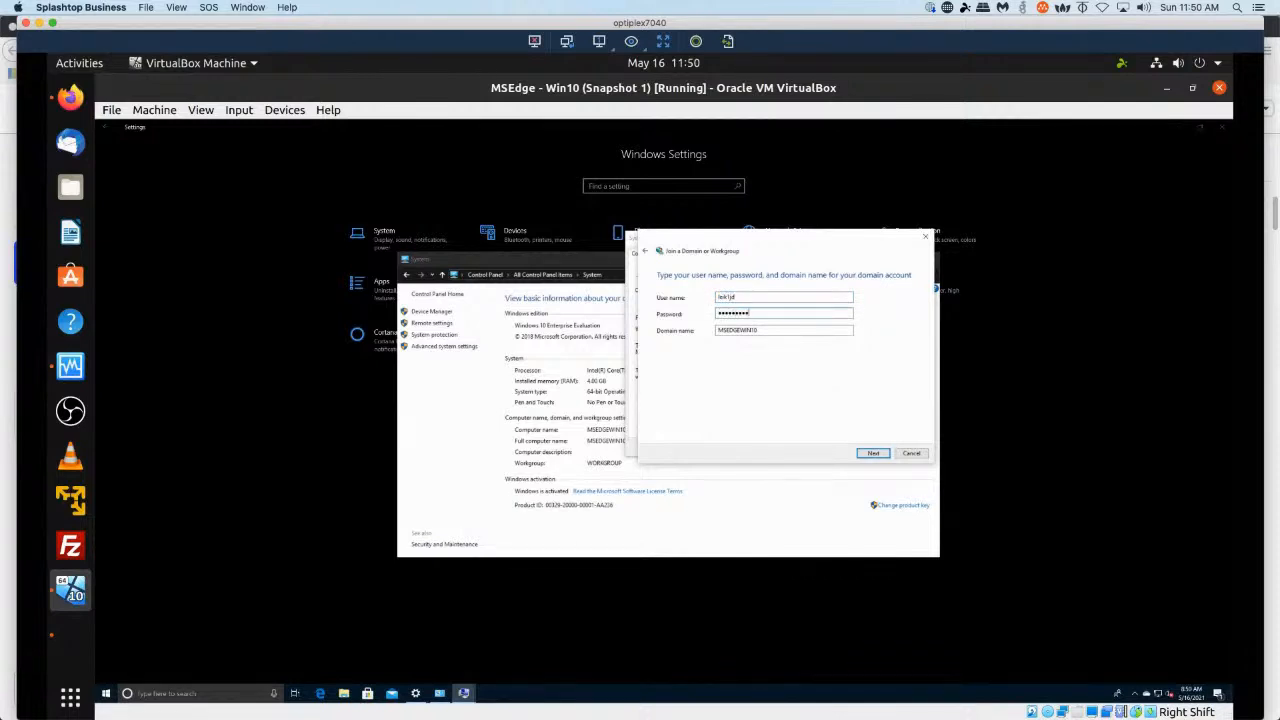
{"action": "key", "text": "Tab"}
{"action": "key", "text": "BackSpace"}
{"action": "type", "text": "ZENTYAL-DOMAIN.LAN"}
{"action": "left_click", "coordinate": [876, 454]}
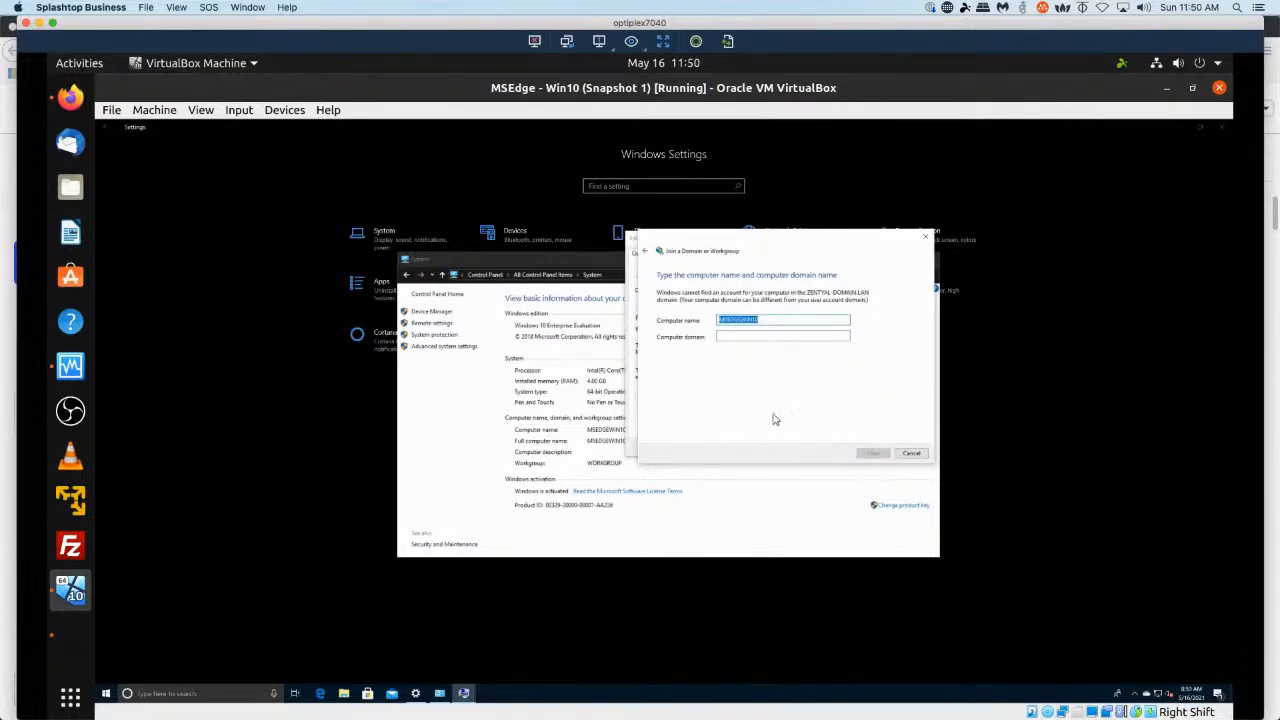
Set the computer domain to ZENTYAL-DOMAIN.LAN, submit it, and dismiss the error.
{"action": "key", "text": "Tab"}
{"action": "type", "text": "ZENTYAL-DOMAIN.LAN"}
{"action": "key", "text": "Return"}
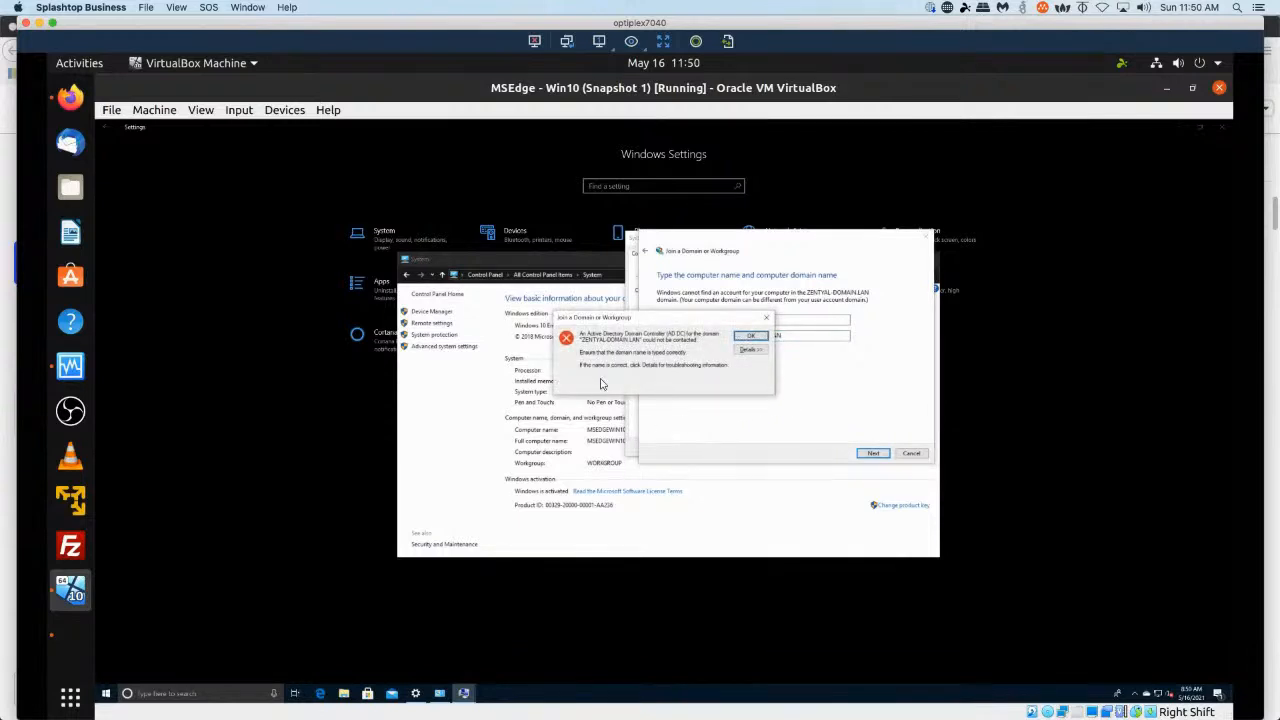
{"action": "left_click", "coordinate": [750, 336]}
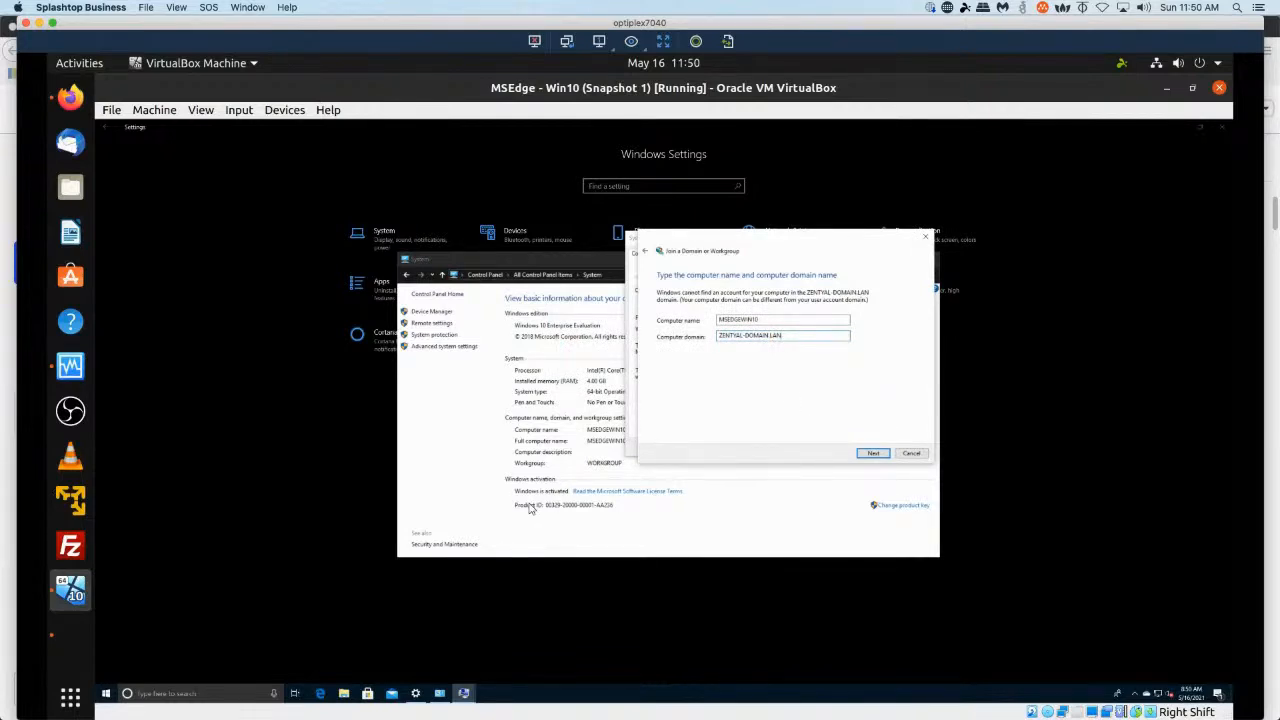
Open Windows PowerShell as administrator, approving the elevation prompt.
{"action": "key", "text": "super+x"}
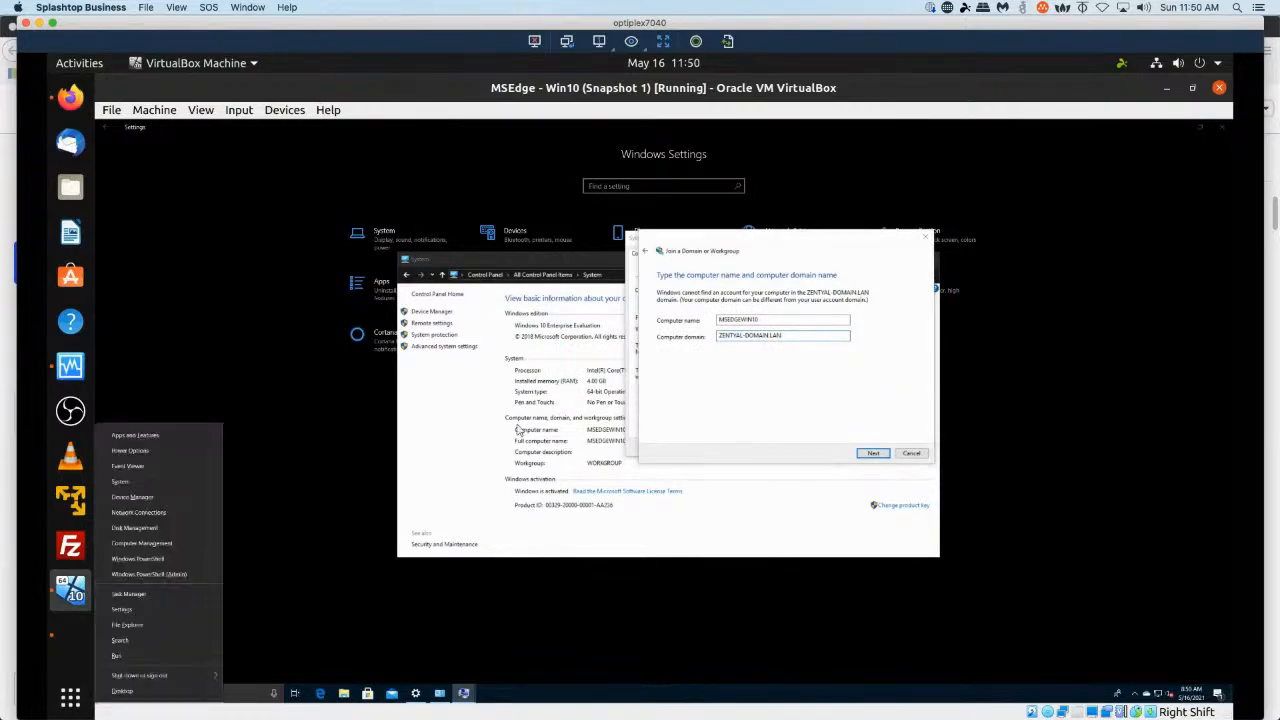
{"action": "left_click", "coordinate": [182, 574]}
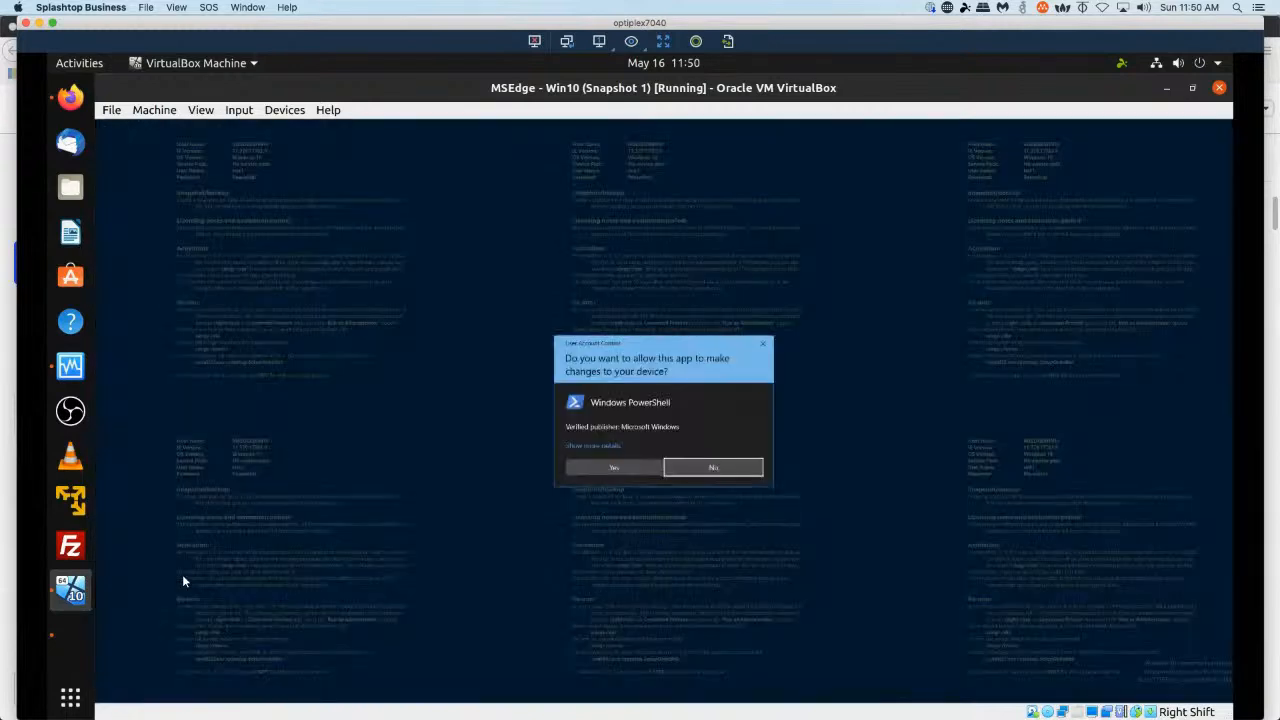
{"action": "key", "text": "Left"}
{"action": "key", "text": "Return"}
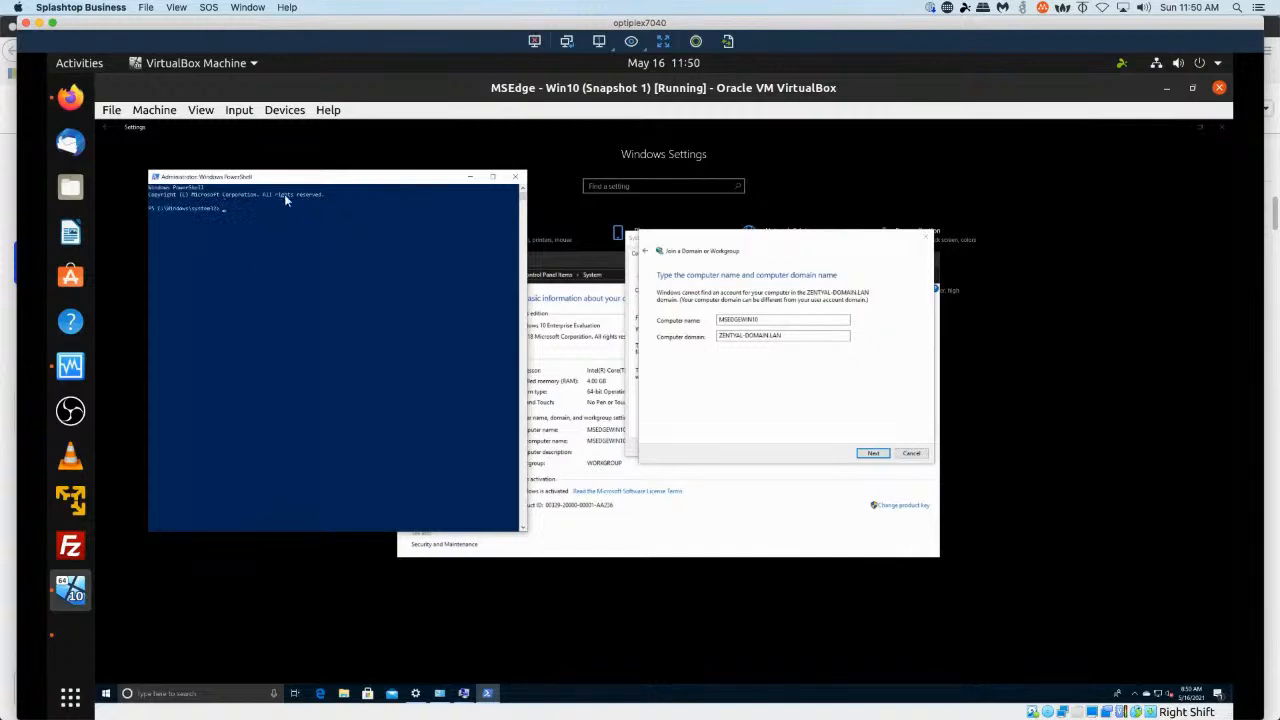
Ping the Zentyal server at 172.16.74.130 from PowerShell.
{"action": "left_click_drag", "start_coordinate": [370, 181], "coordinate": [840, 195]}
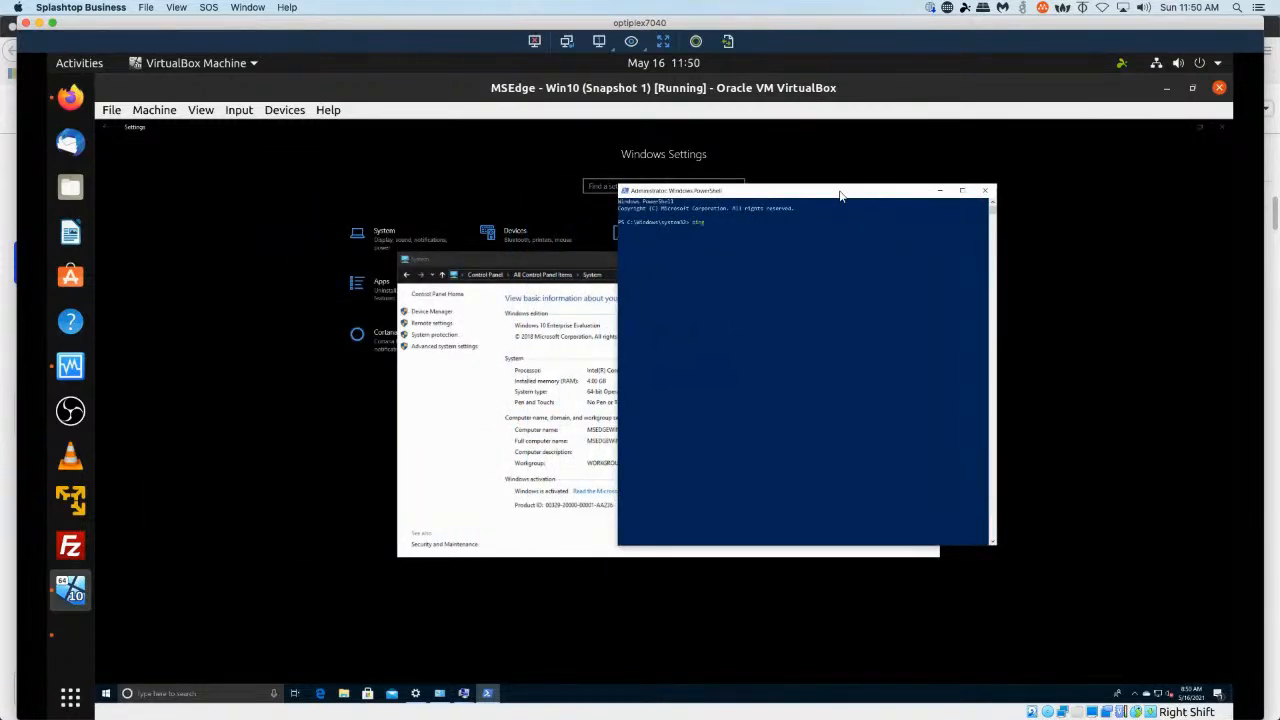
{"action": "type", "text": ".74.130"}
{"action": "key", "text": "Return"}
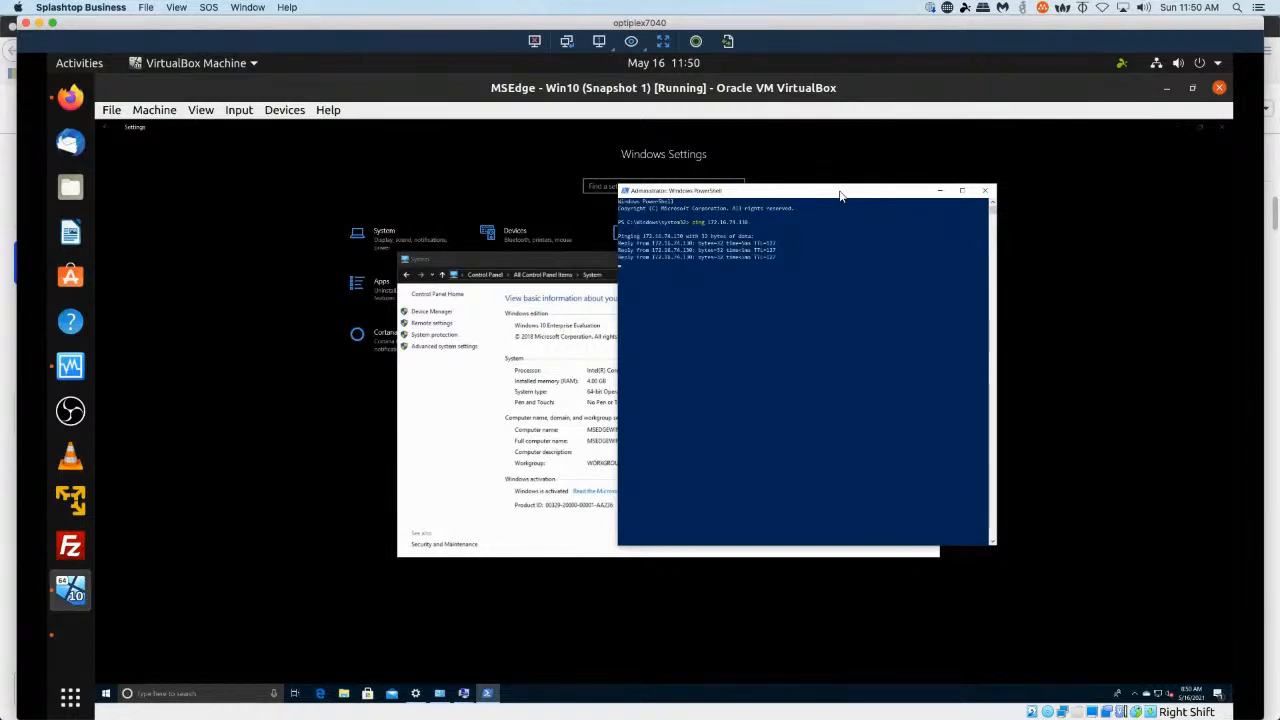
Open Network & Internet settings and view the connection's network properties.
{"action": "left_click", "coordinate": [564, 379]}
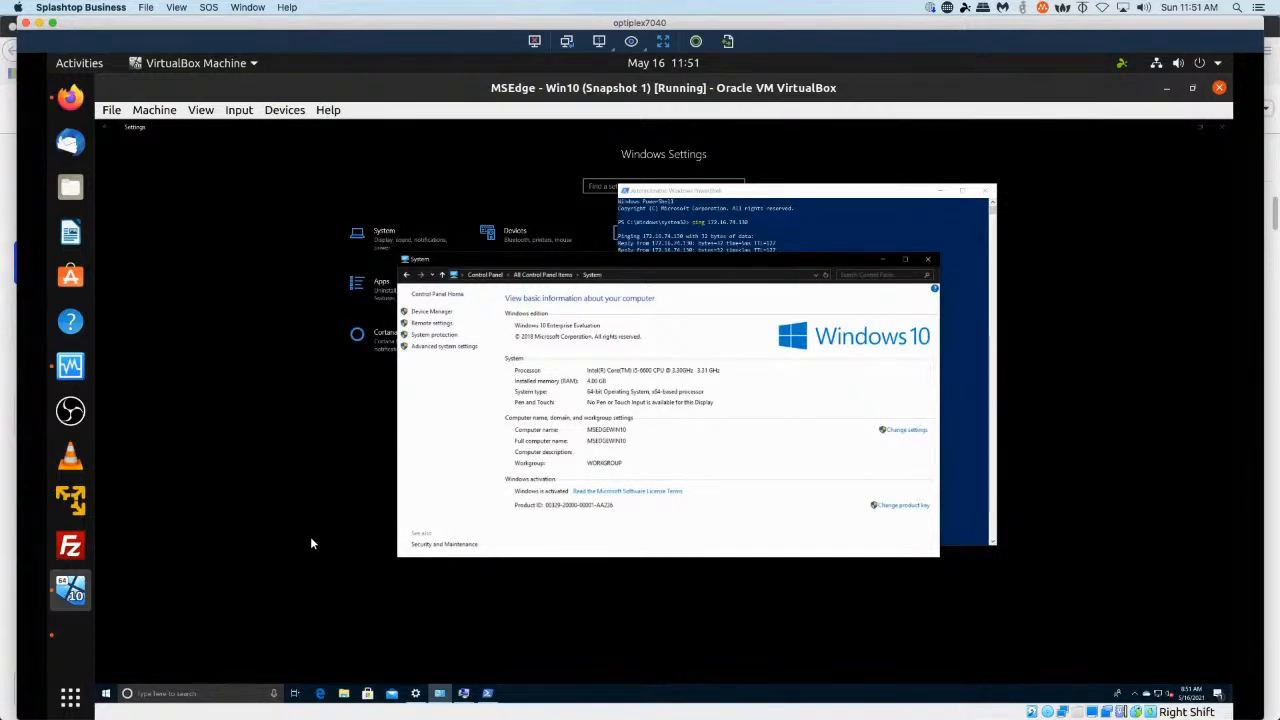
{"action": "key", "text": "super+x"}
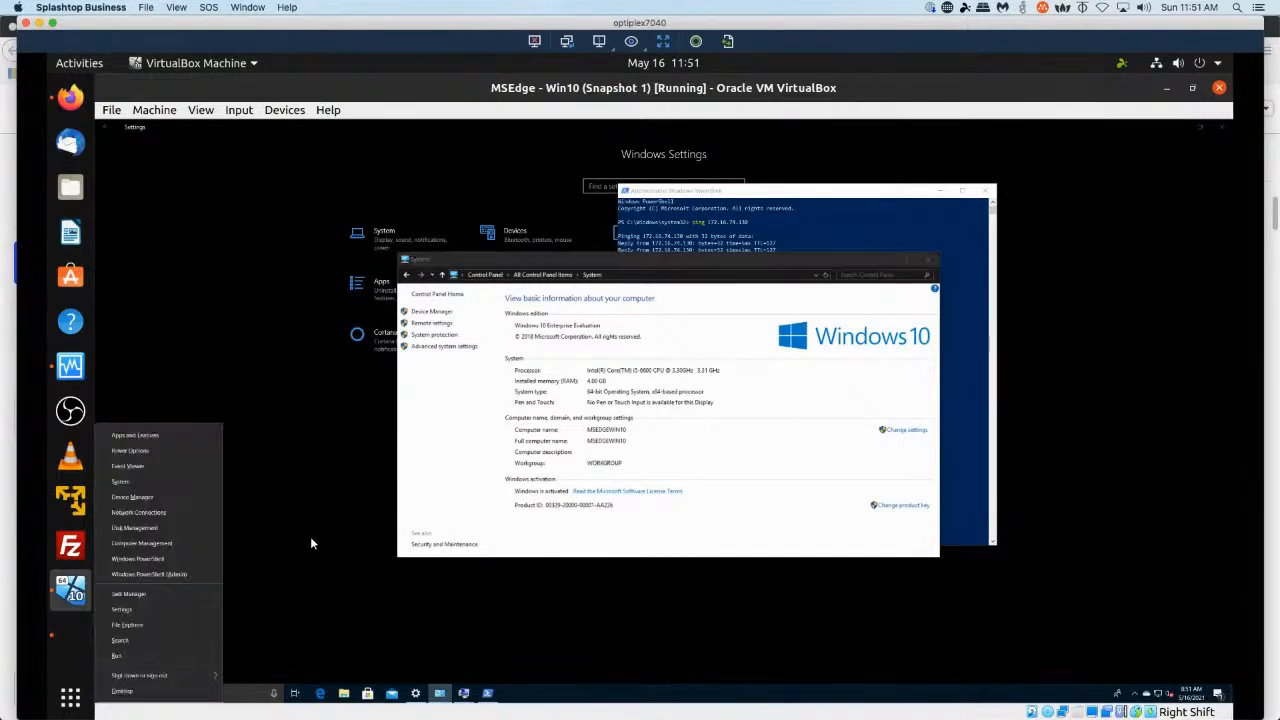
{"action": "left_click", "coordinate": [168, 609]}
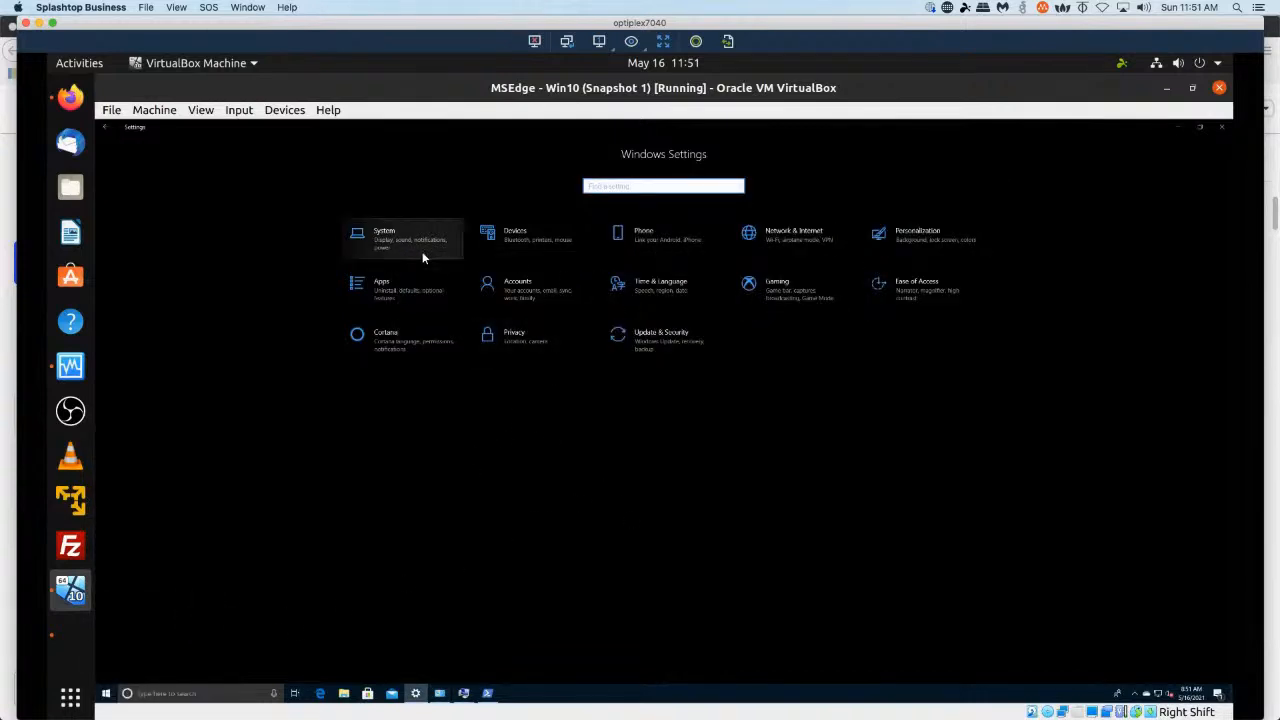
{"action": "left_click", "coordinate": [791, 232]}
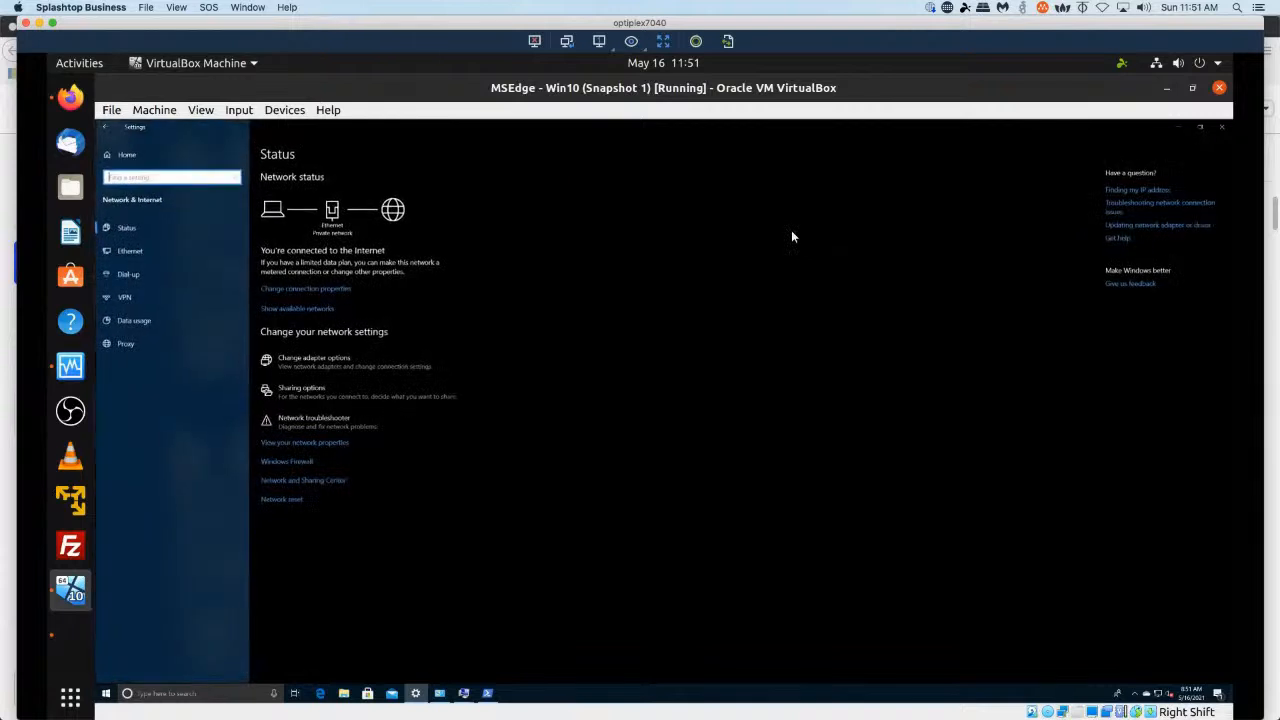
{"action": "left_click", "coordinate": [329, 292]}
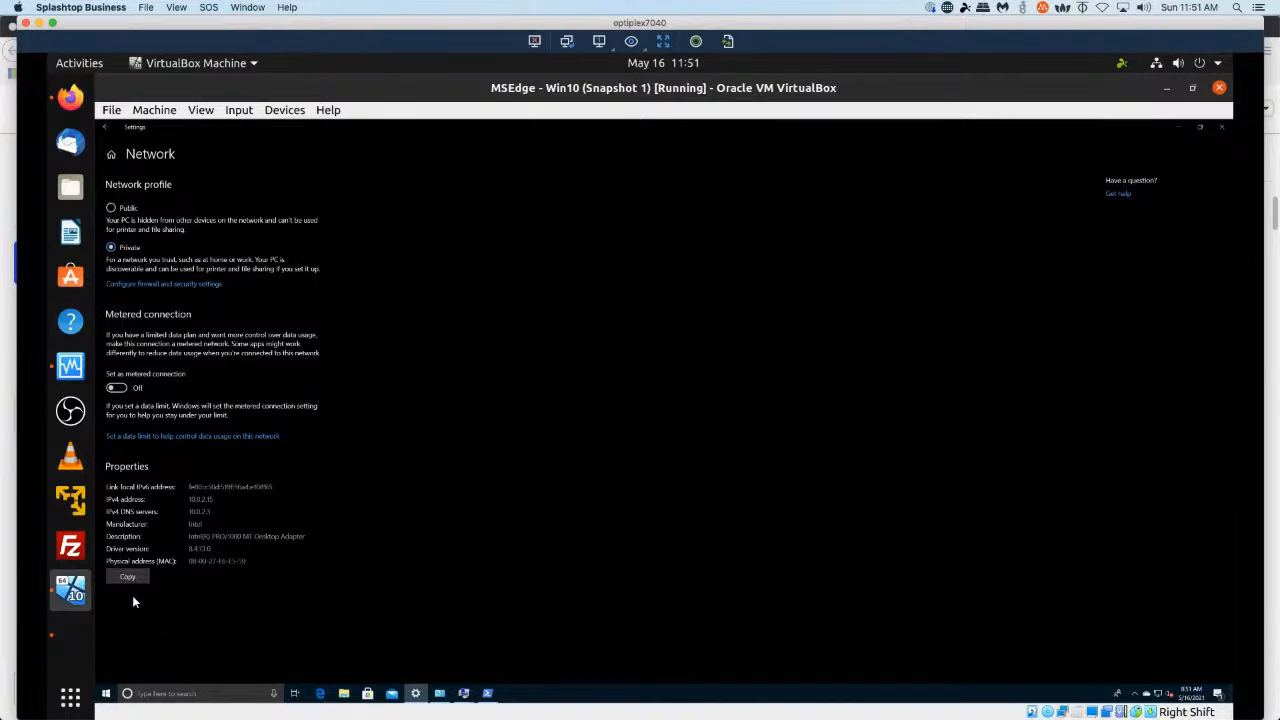
{"action": "left_click", "coordinate": [108, 129]}
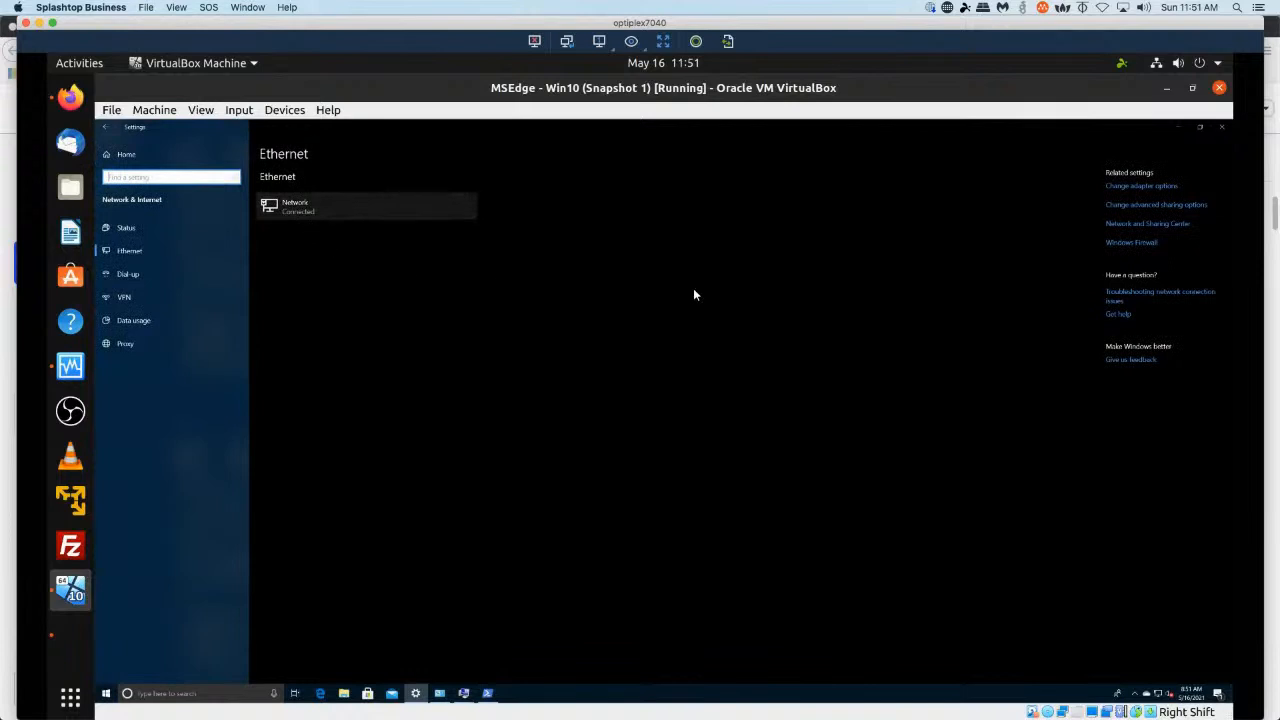
Open the Internet Protocol Version 4 (TCP/IPv4) properties of the Ethernet adapter from Network Connections.
{"action": "left_click", "coordinate": [1148, 185]}
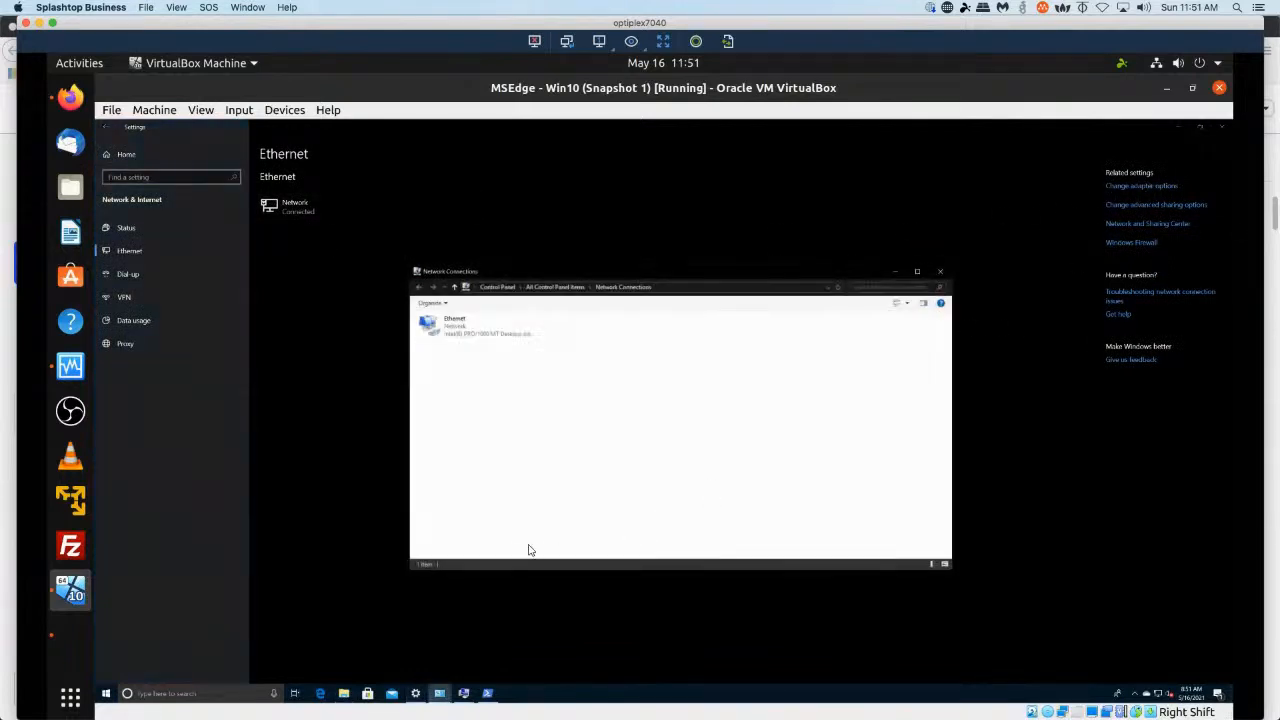
{"action": "right_click", "coordinate": [462, 318]}
{"action": "mouse_move", "coordinate": [503, 324]}
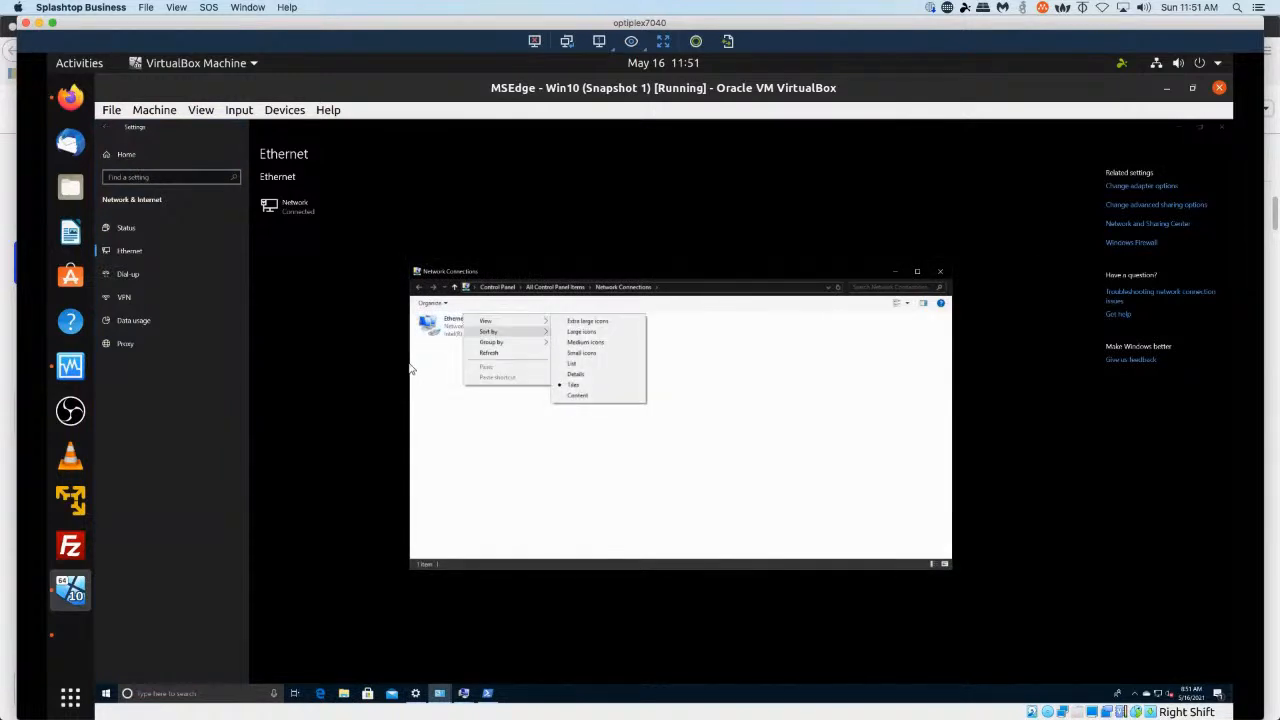
{"action": "left_click", "coordinate": [455, 330]}
{"action": "right_click", "coordinate": [454, 332]}
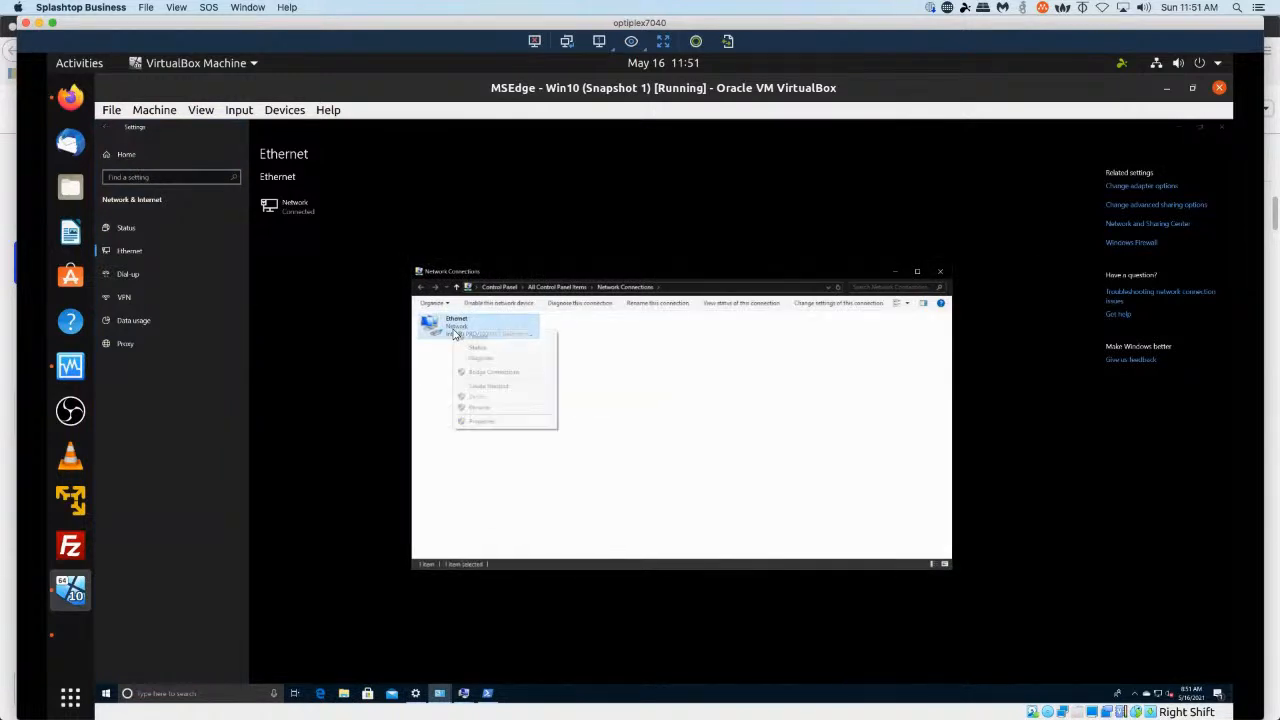
{"action": "left_click", "coordinate": [530, 424]}
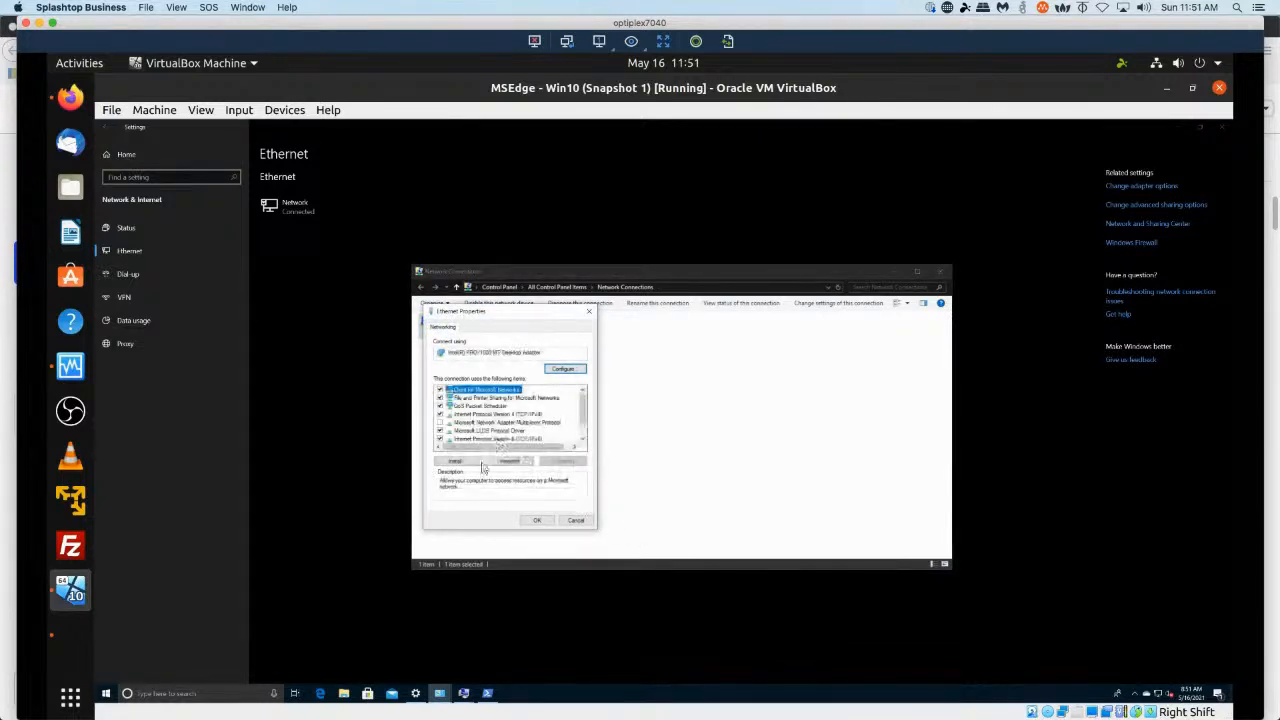
{"action": "left_click", "coordinate": [540, 415]}
{"action": "left_click", "coordinate": [566, 462]}
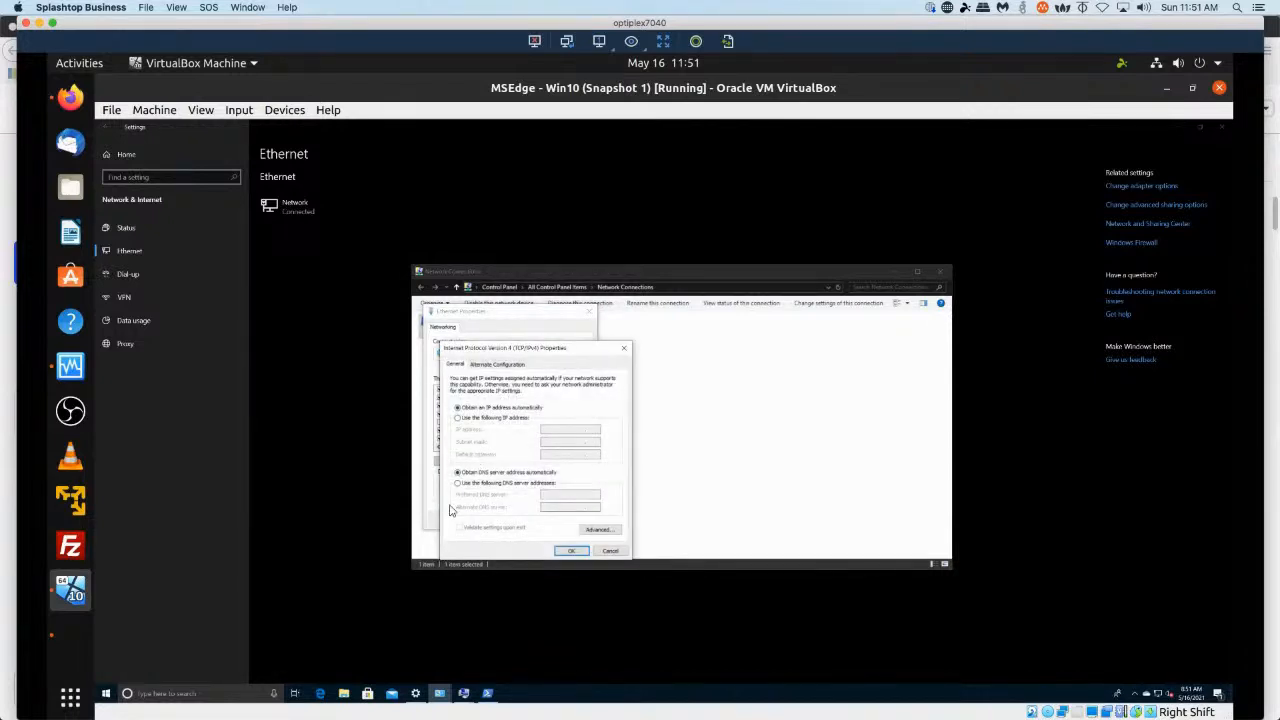
Set the adapter's preferred DNS server to 172.16.74.130 and apply the IPv4 and Ethernet properties.
{"action": "left_click", "coordinate": [459, 484]}
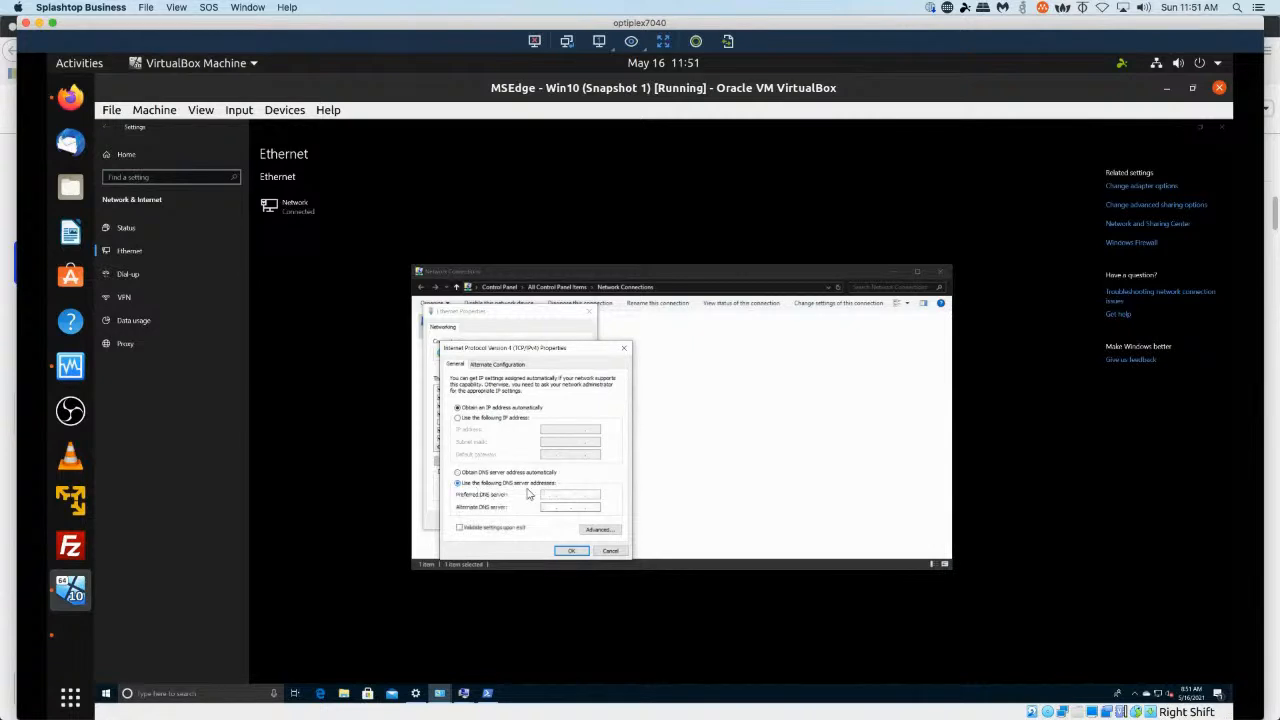
{"action": "type", "text": "87216.74.130"}
{"action": "left_click", "coordinate": [569, 552]}
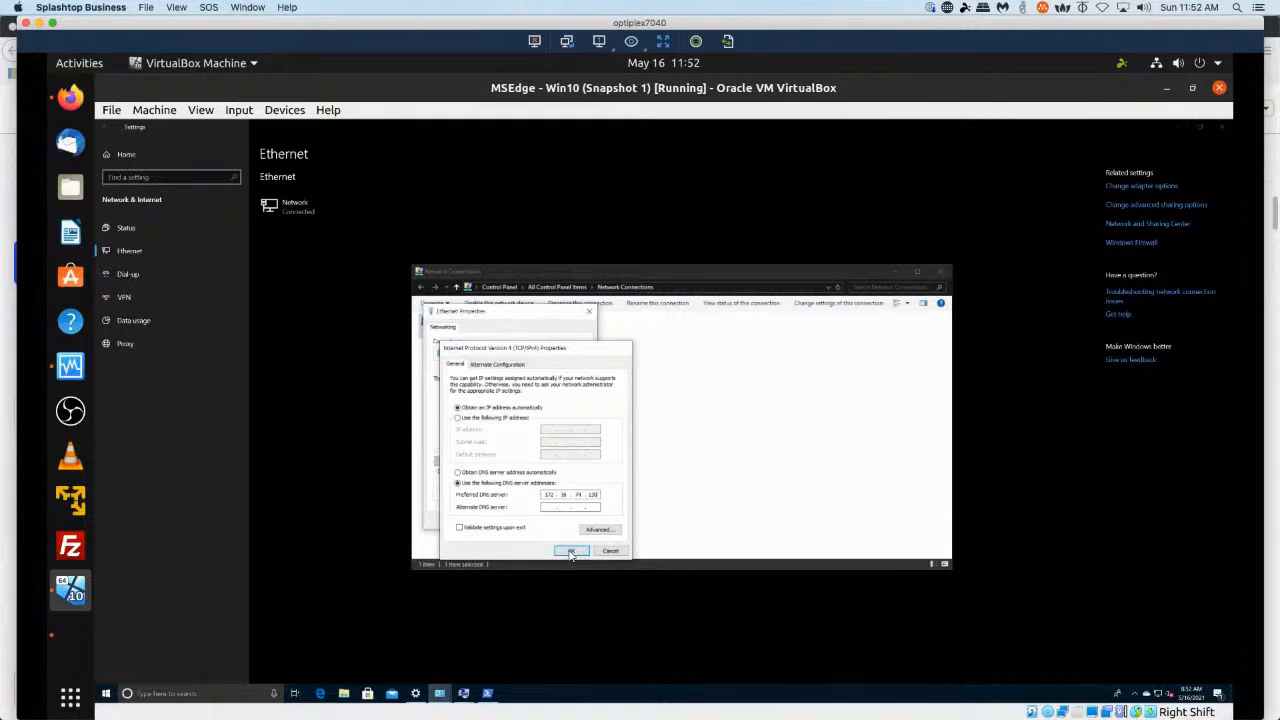
{"action": "left_click", "coordinate": [539, 522]}
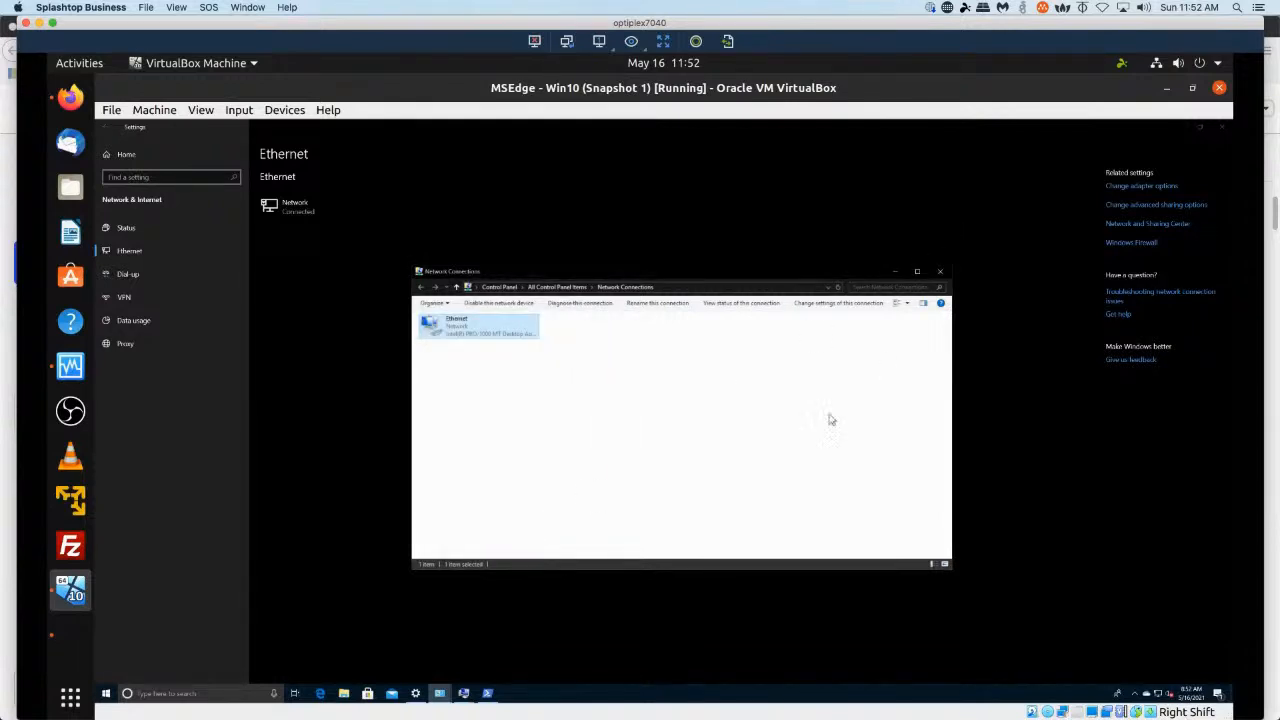
Display the full IP configuration with ipconfig /all in the PowerShell window.
{"action": "left_click", "coordinate": [489, 694]}
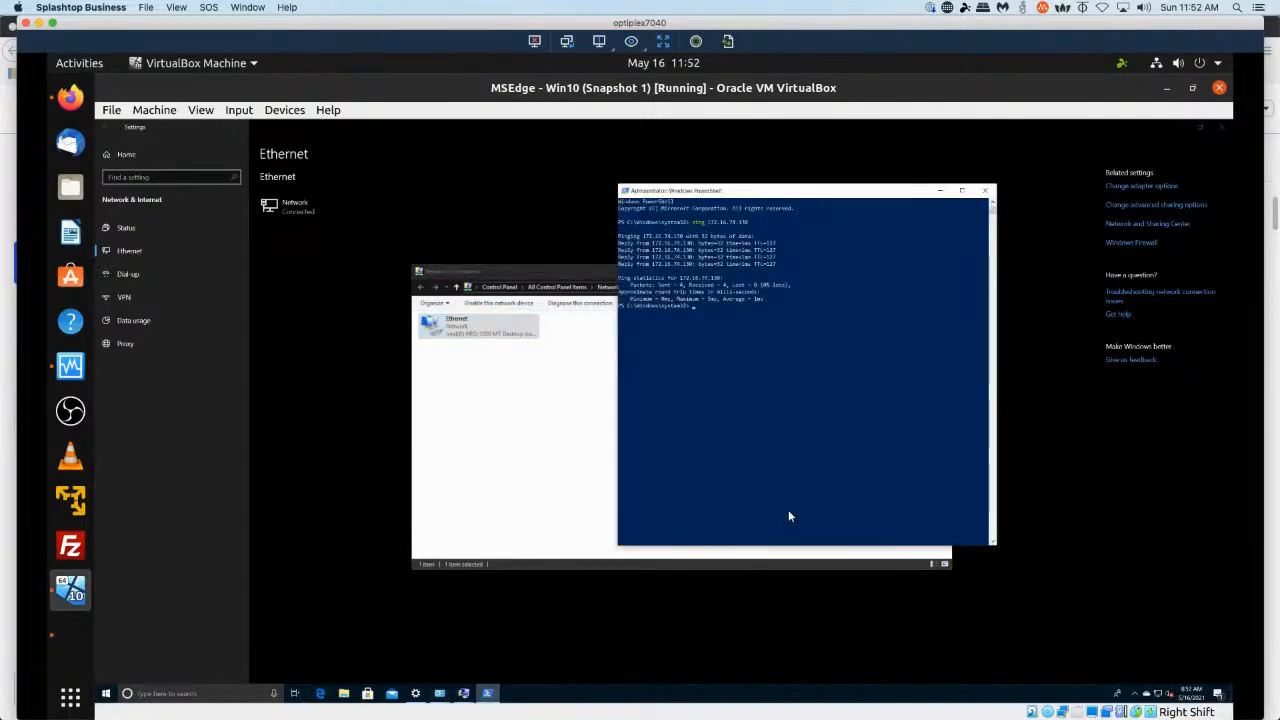
{"action": "type", "text": "ipconfig /al"}
{"action": "key", "text": "Return"}
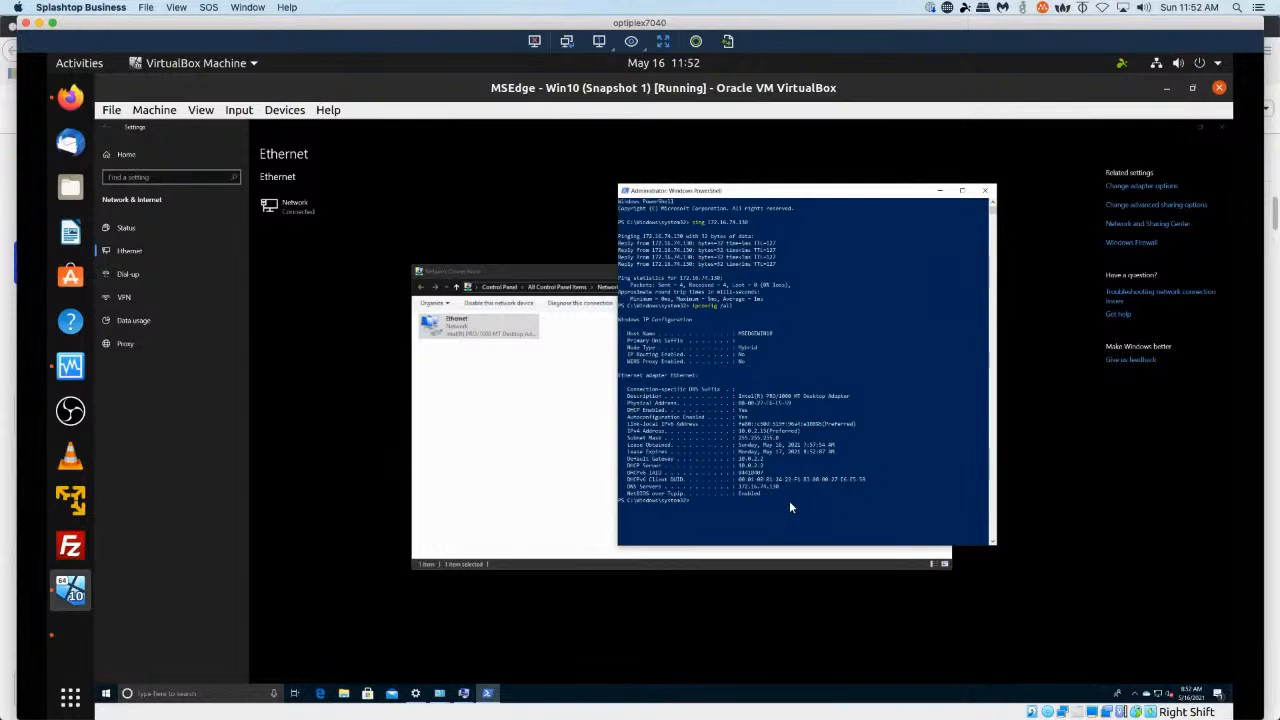
Ping google.com from PowerShell and stop the ping.
{"action": "type", "text": "ping google.com"}
{"action": "key", "text": "Return"}
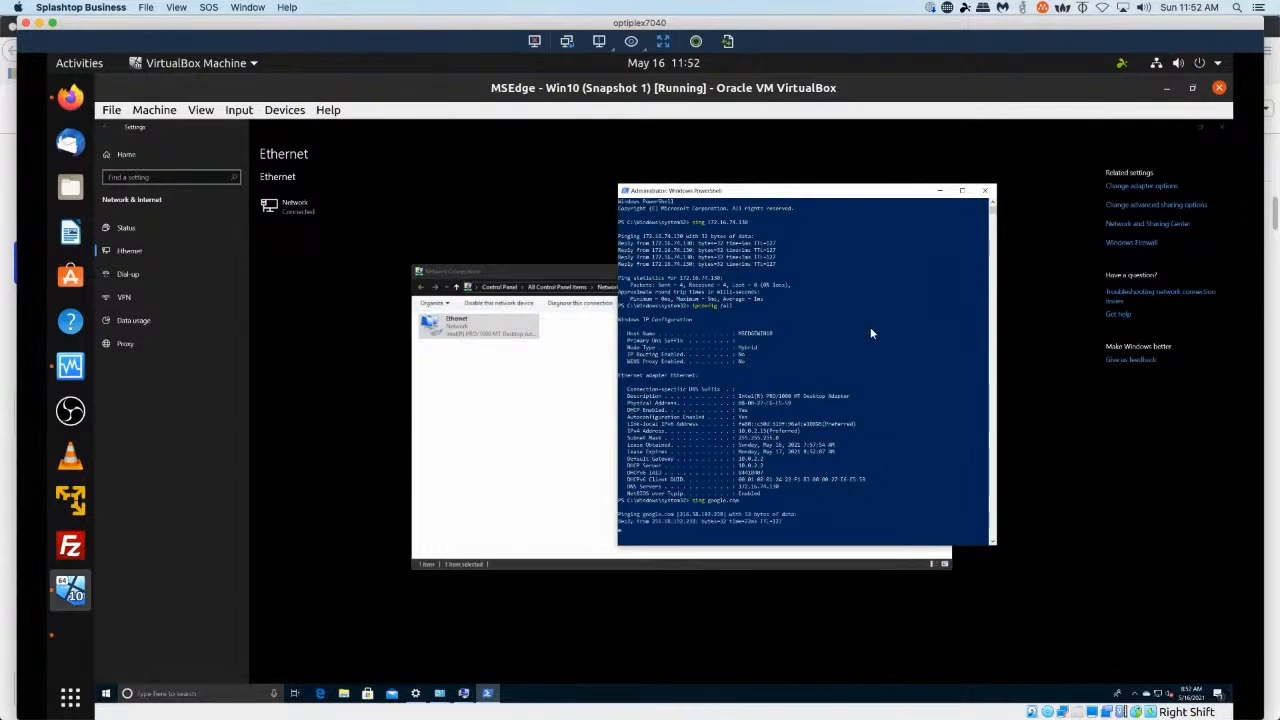
{"action": "key", "text": "ctrl+c"}
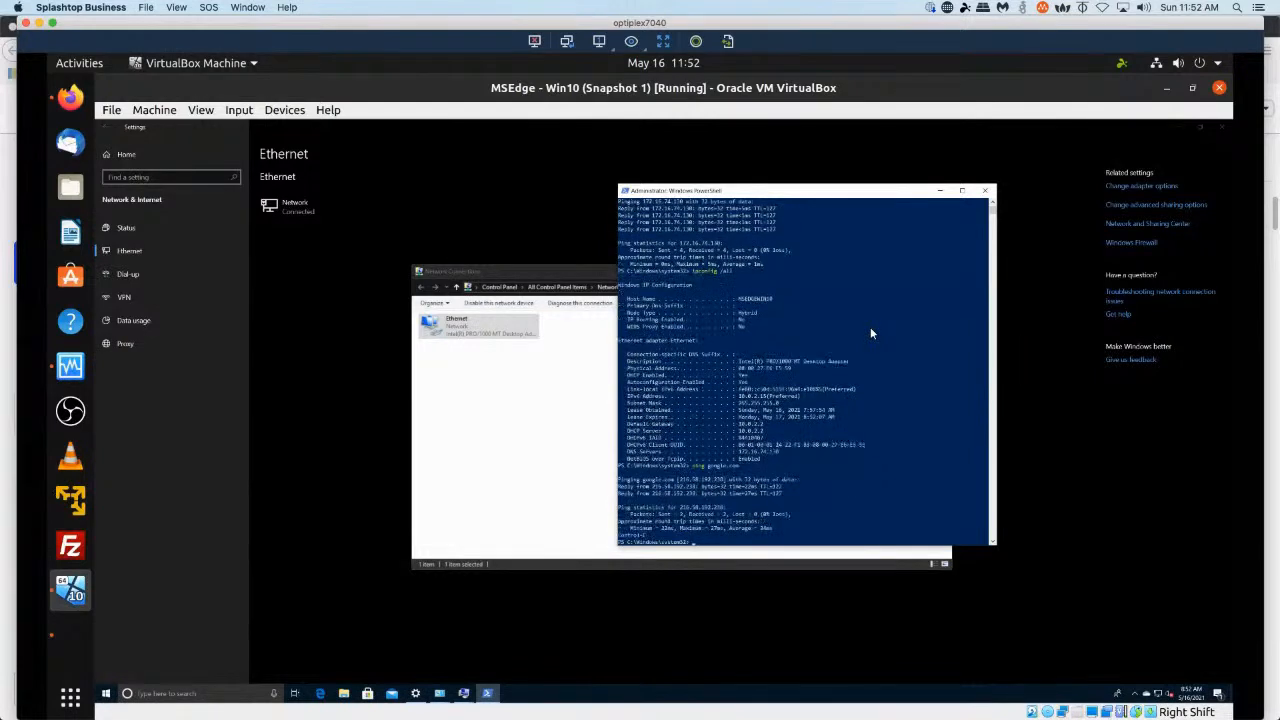
Ping zentyal-domain.lan from PowerShell and stop the ping.
{"action": "type", "text": "ping zentyal-domain.lan"}
{"action": "key", "text": "Return"}
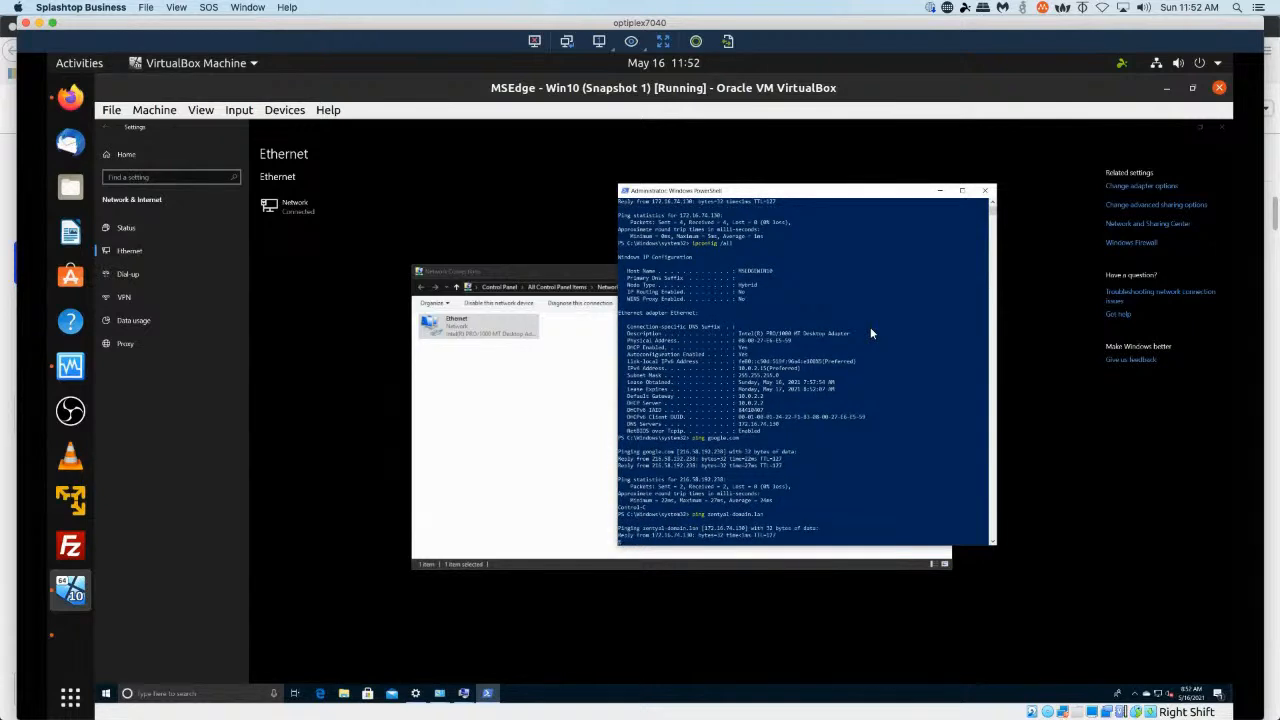
{"action": "key", "text": "ctrl+c"}
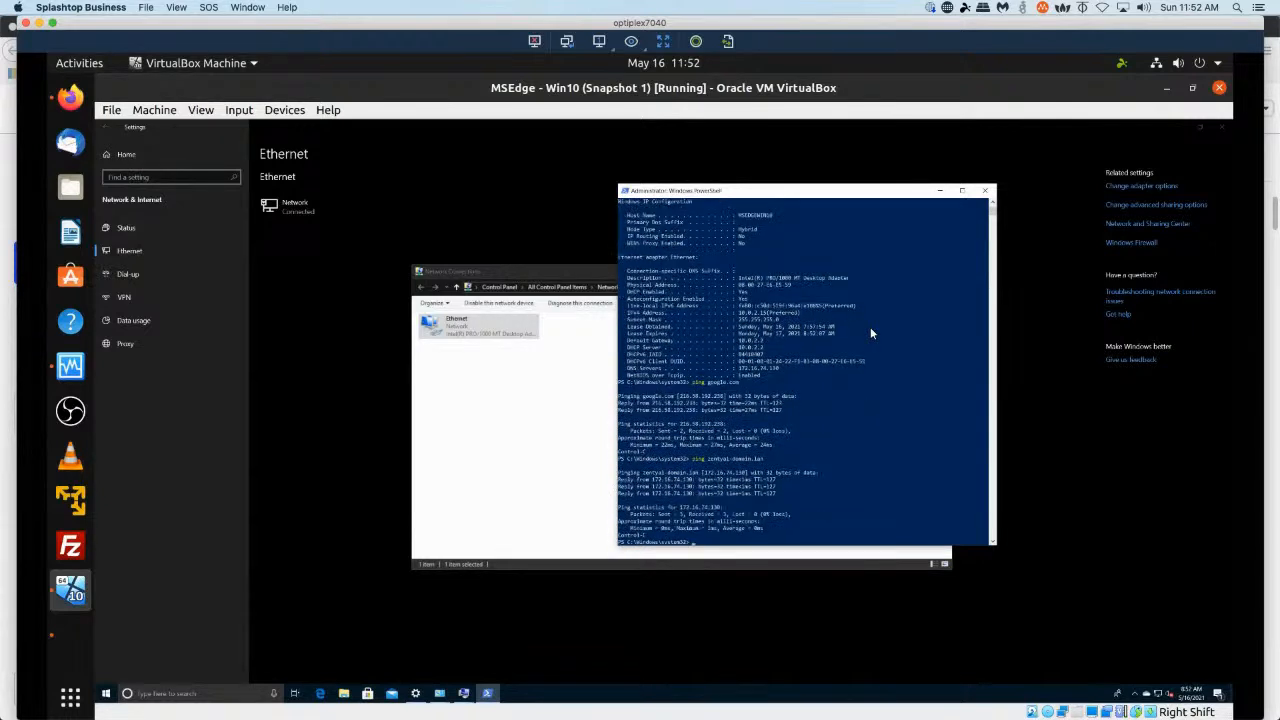
Close PowerShell and continue the Join a Domain wizard to the domain credentials prompt.
{"action": "left_click", "coordinate": [987, 192]}
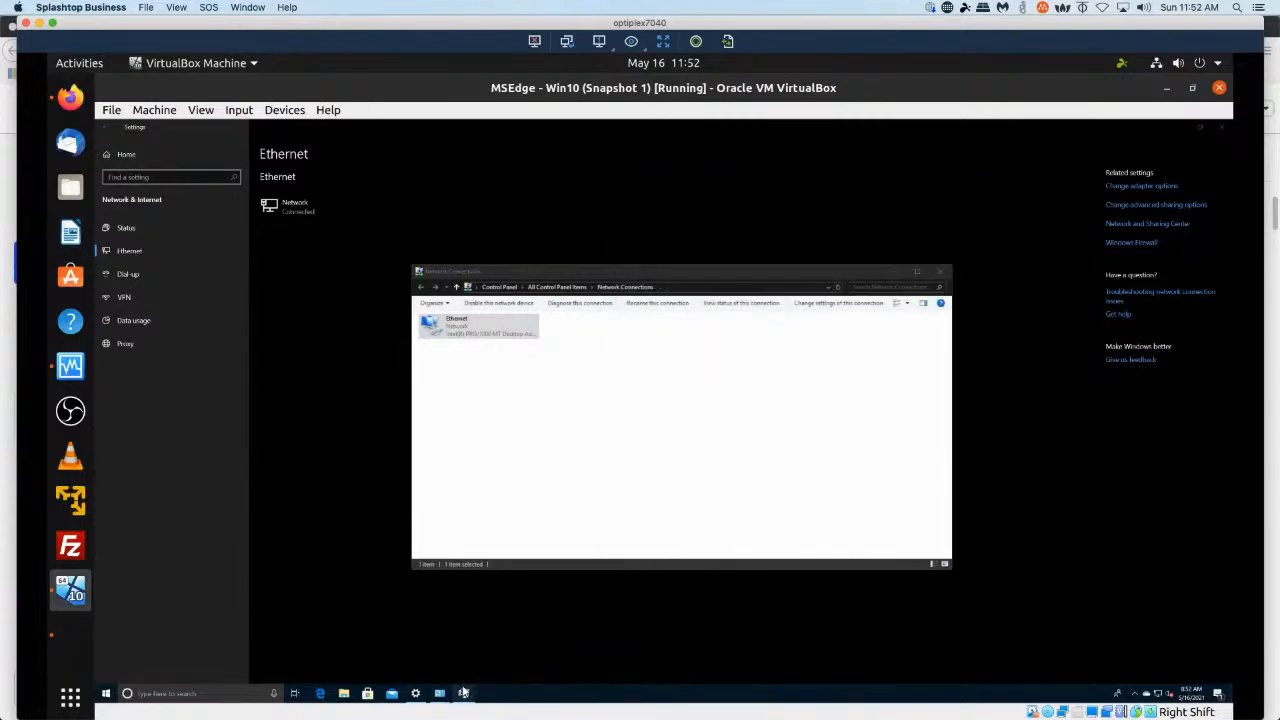
{"action": "mouse_move", "coordinate": [464, 692]}
{"action": "left_click", "coordinate": [481, 663]}
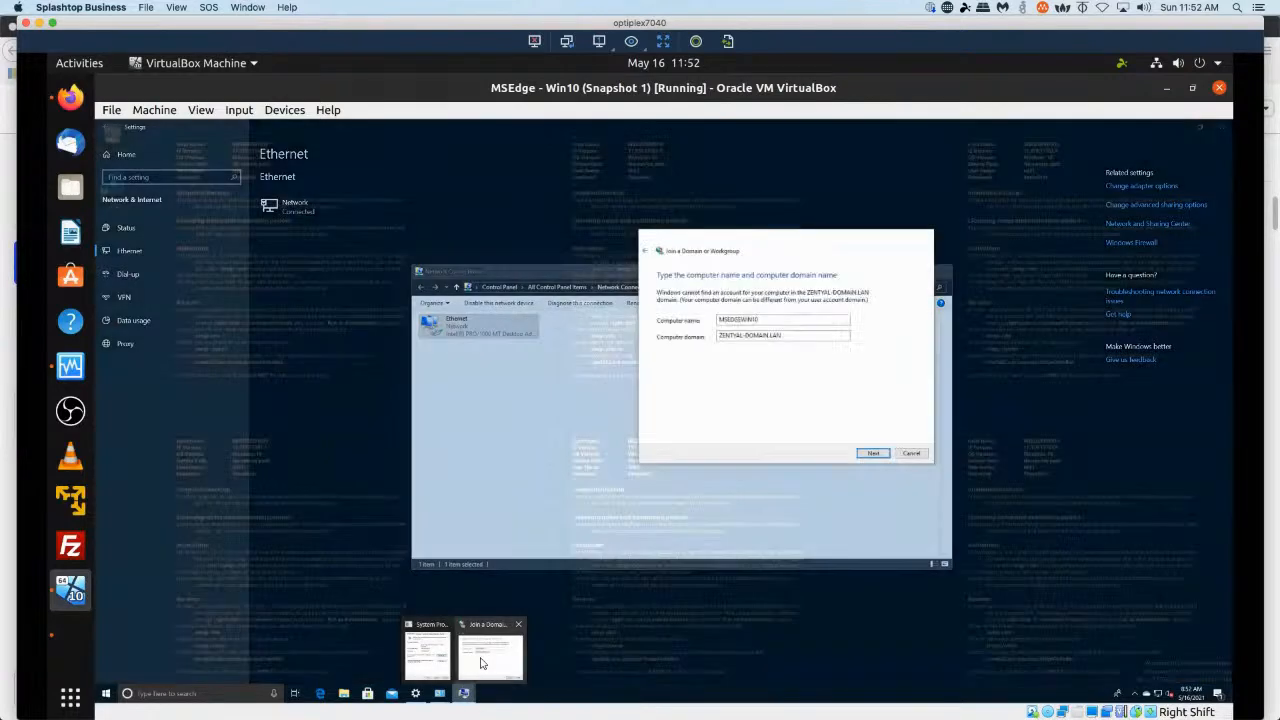
{"action": "left_click", "coordinate": [872, 455]}
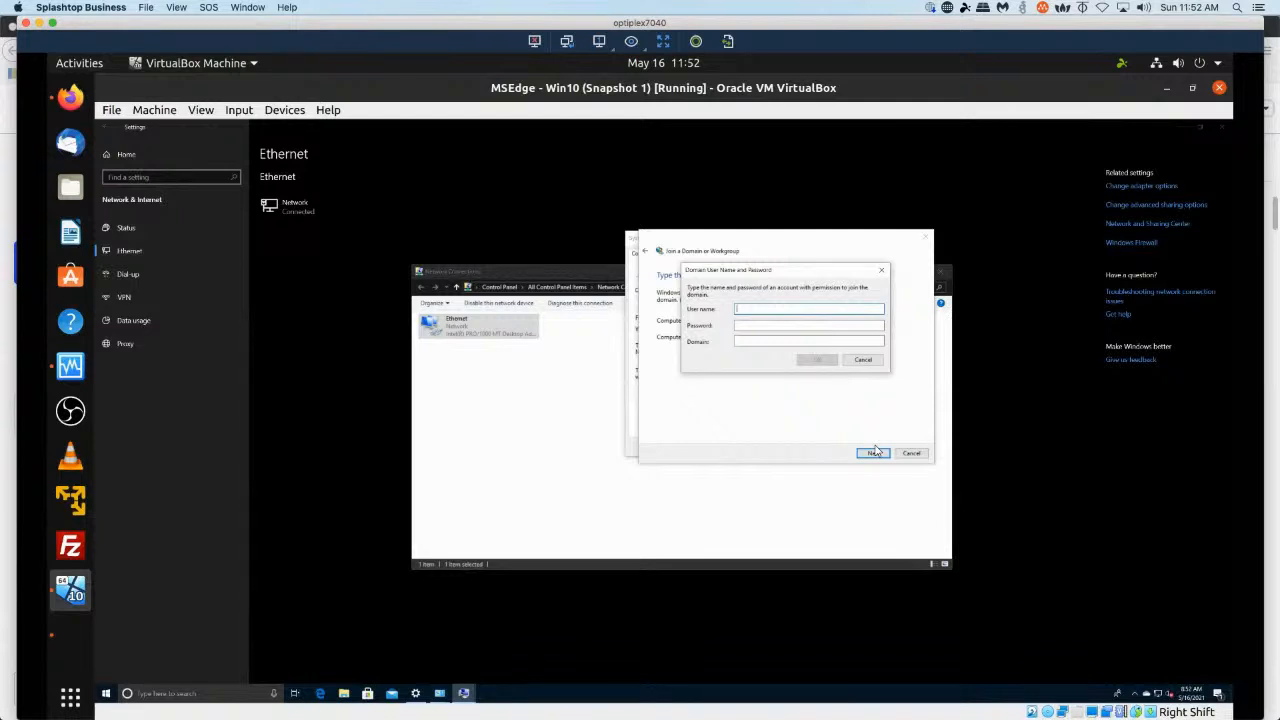
Try to authenticate the domain join with a domain account's user name, password and domain ZENTYAL-DOMAIN.LAN, dismissing the error.
{"action": "type", "text": "lek\\jd"}
{"action": "key", "text": "Tab"}
{"action": "type", "text": "**********ZENTYAL-DOMAIN-LAN"}
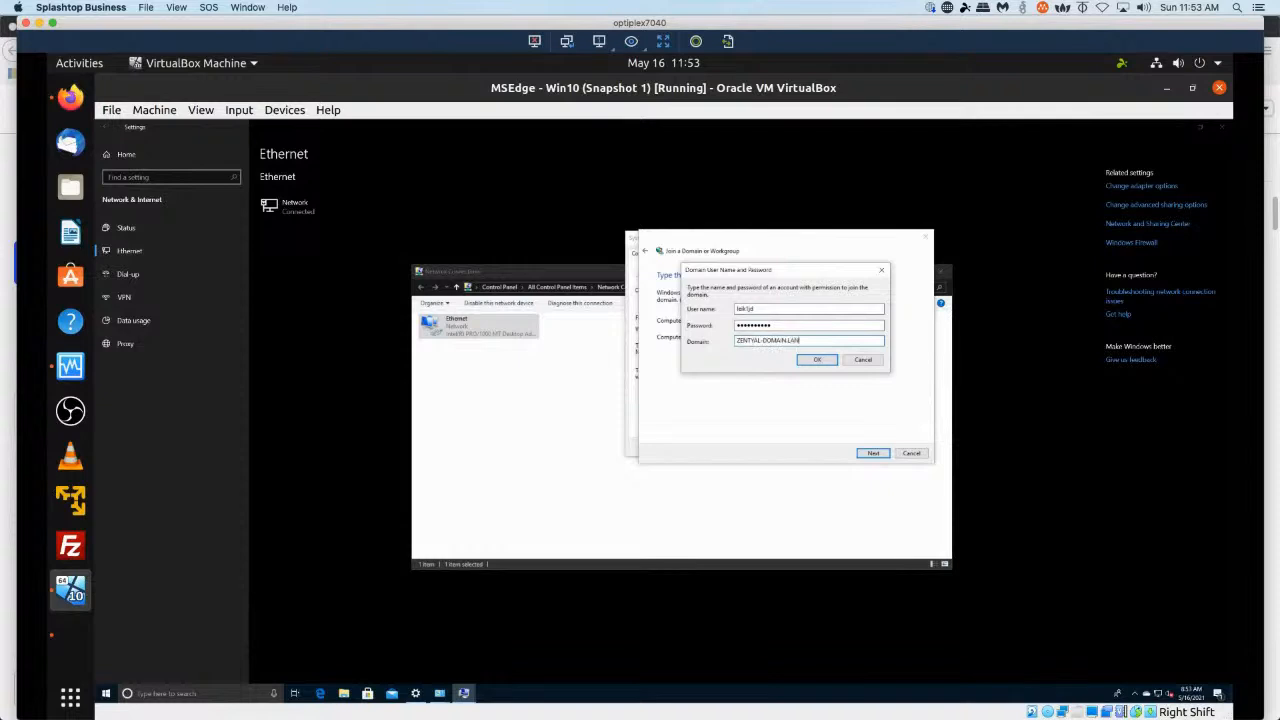
{"action": "key", "text": "Return"}
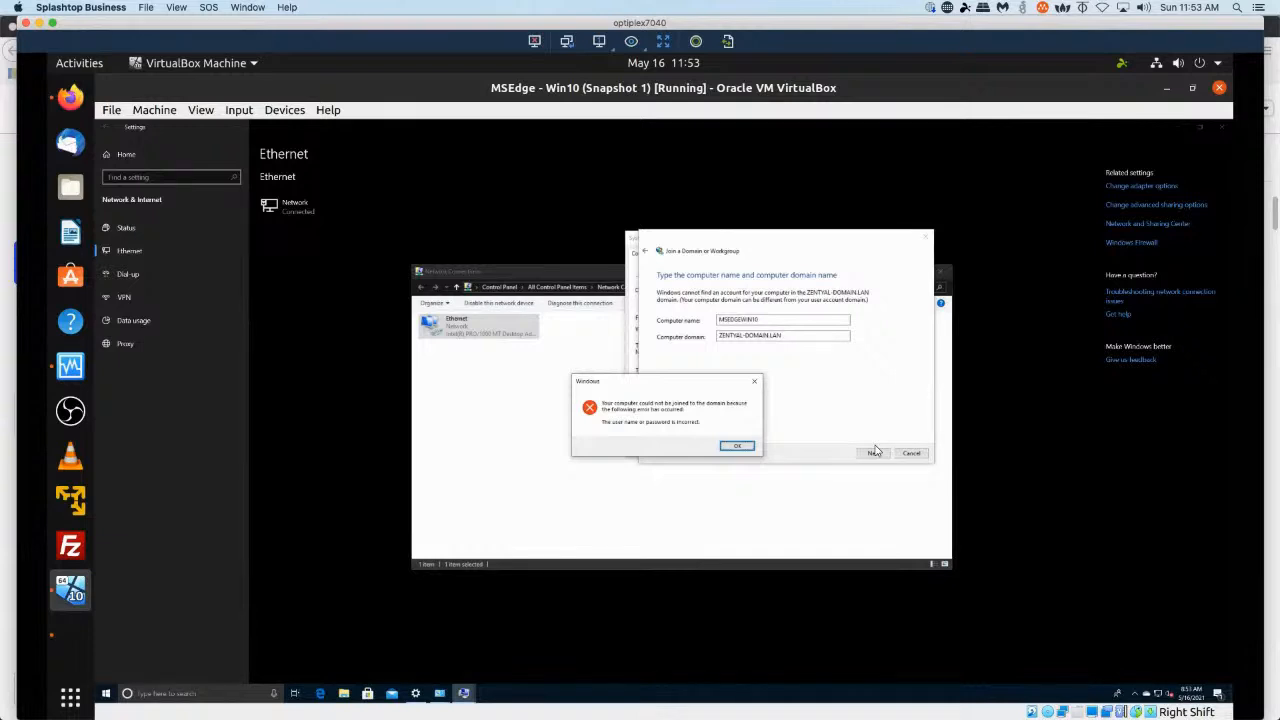
{"action": "left_click", "coordinate": [740, 447]}
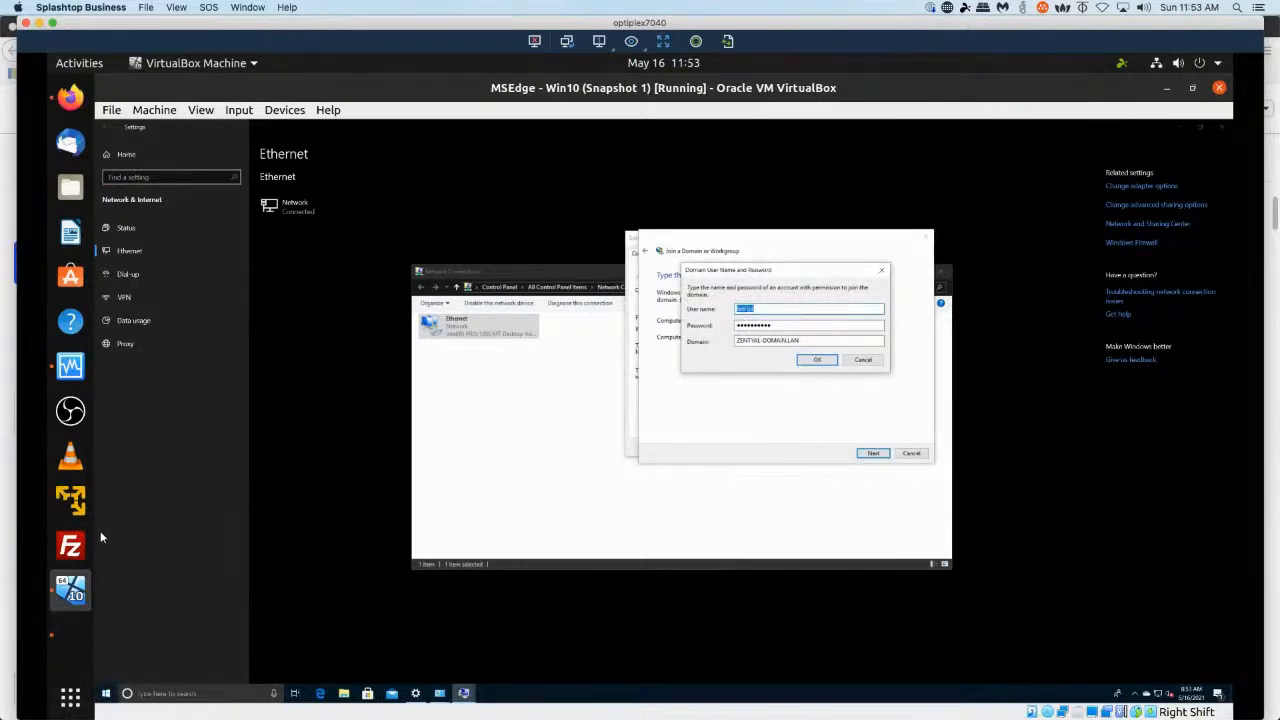
Try to add a user to the Domain Admins group in the Zentyal Users and Computers page.
{"action": "left_click", "coordinate": [74, 647]}
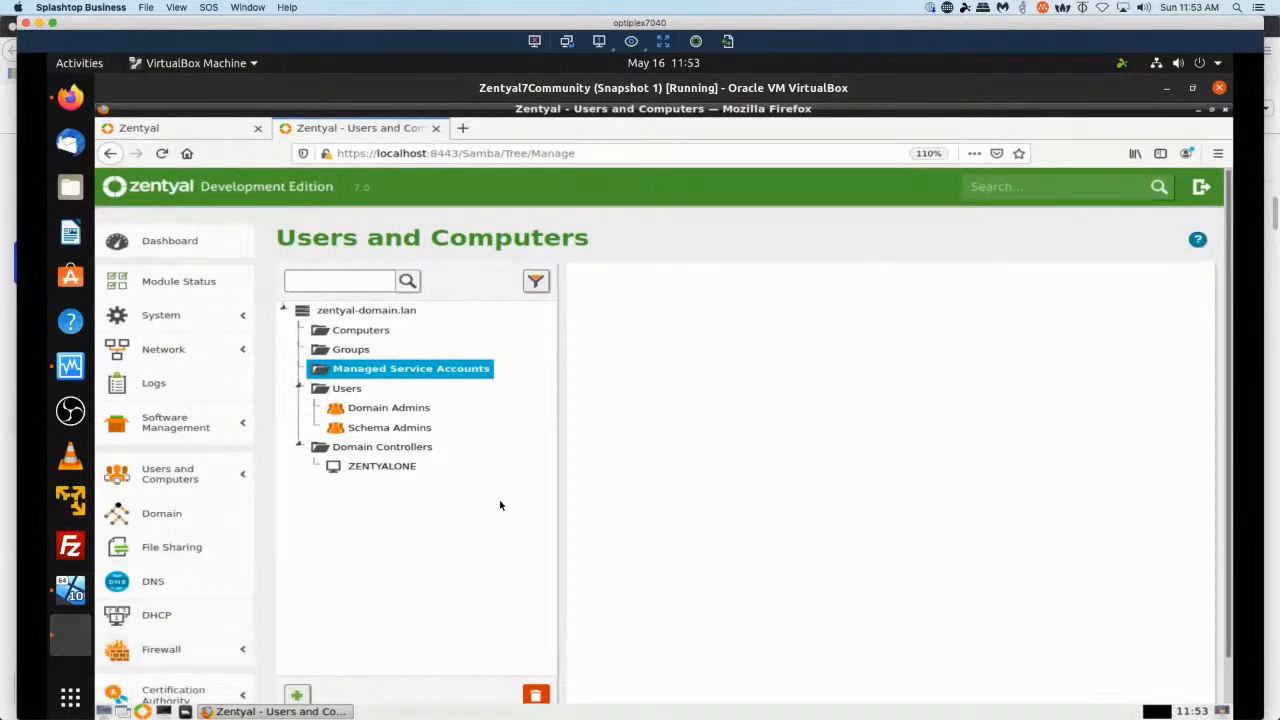
{"action": "left_click", "coordinate": [394, 413]}
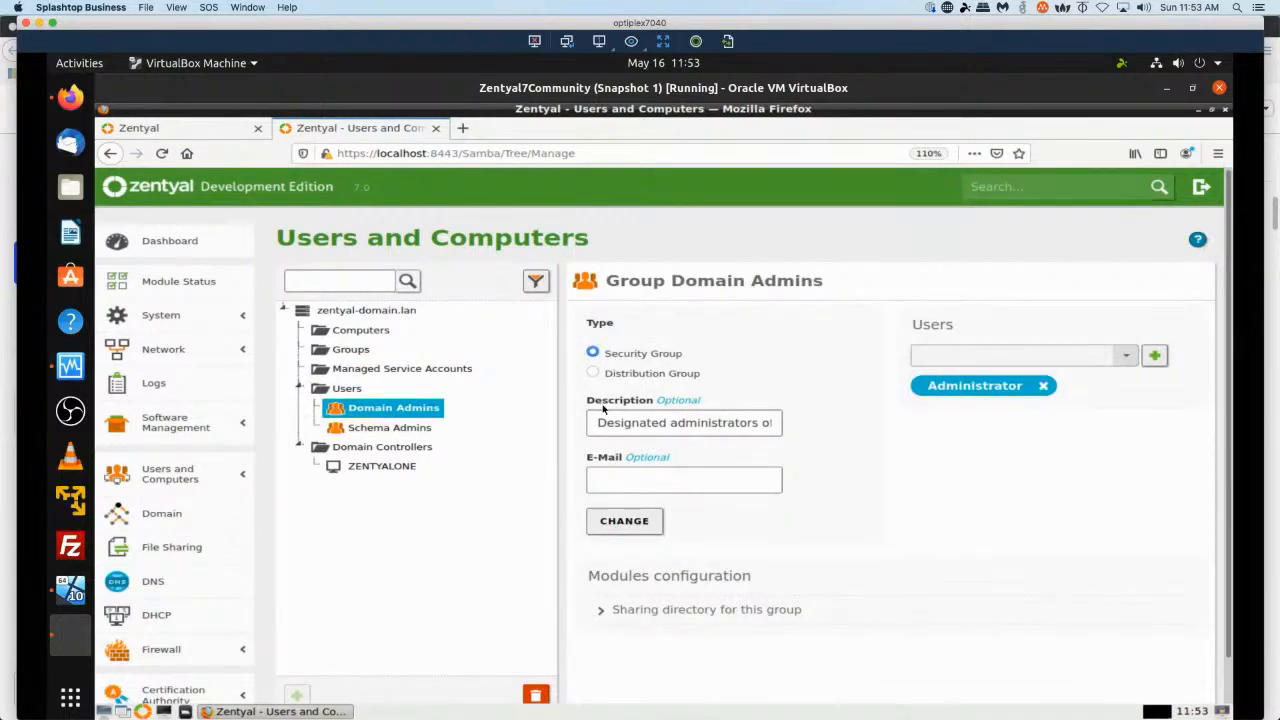
{"action": "left_click", "coordinate": [950, 354]}
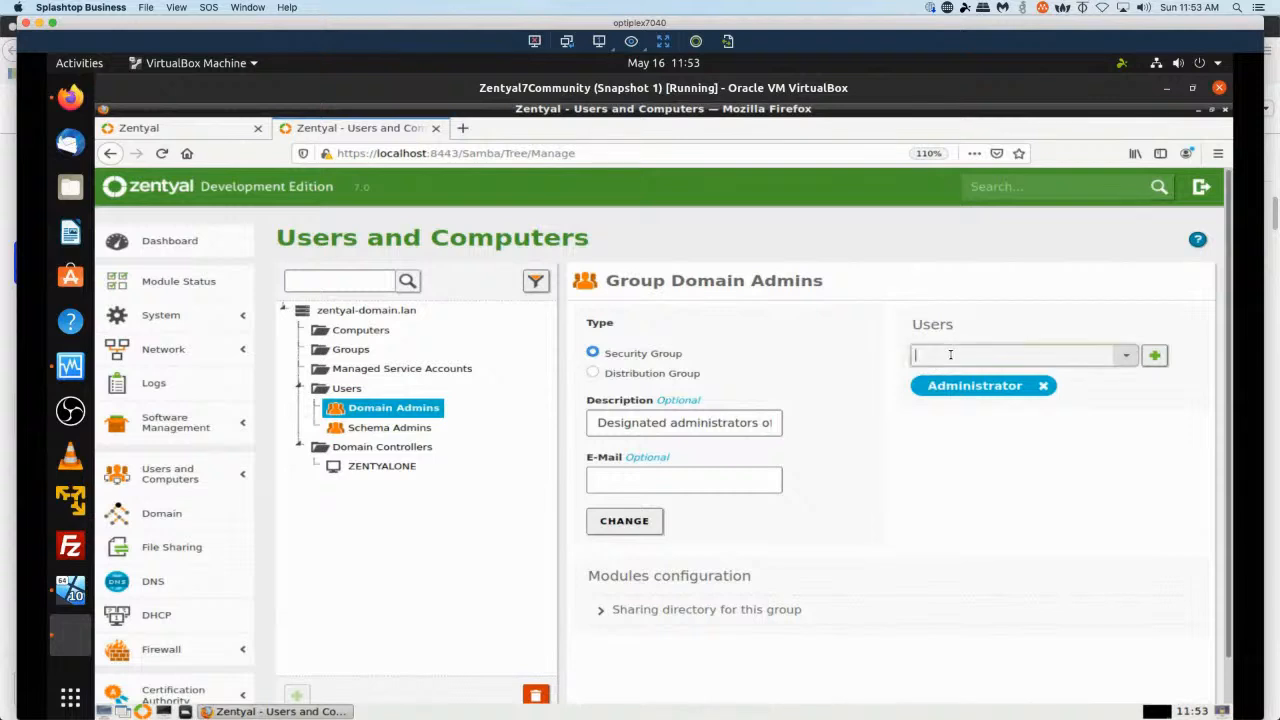
{"action": "type", "text": "leik1j"}
{"action": "key", "text": "BackSpace"}
{"action": "key", "text": "BackSpace"}
{"action": "key", "text": "BackSpace"}
{"action": "key", "text": "BackSpace"}
{"action": "key", "text": "BackSpace"}
{"action": "key", "text": "BackSpace"}
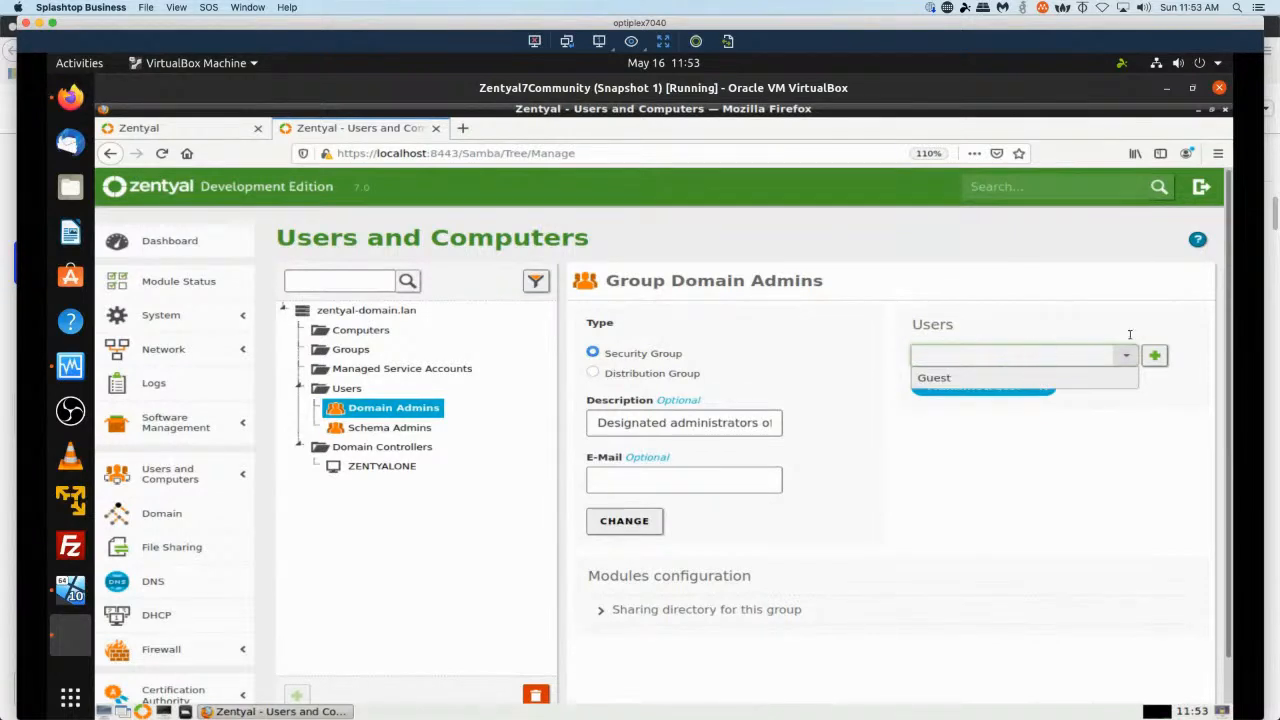
{"action": "left_click", "coordinate": [1168, 365]}
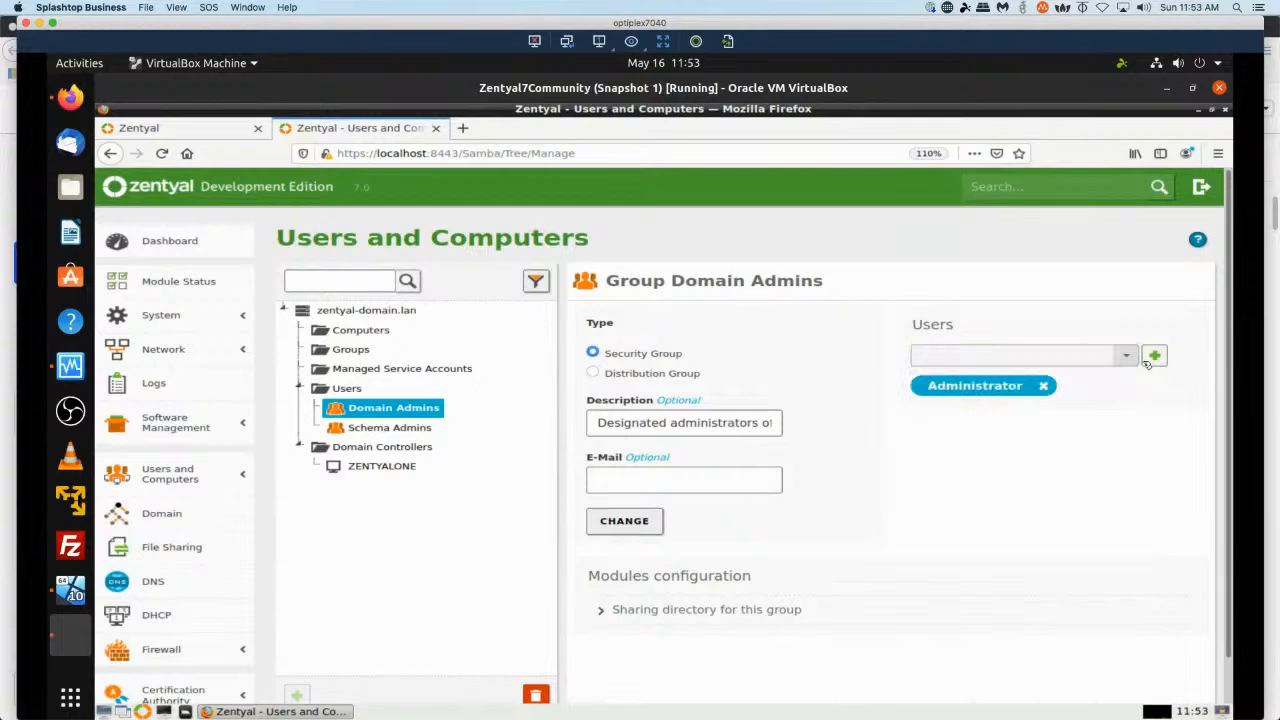
{"action": "left_click", "coordinate": [1124, 357]}
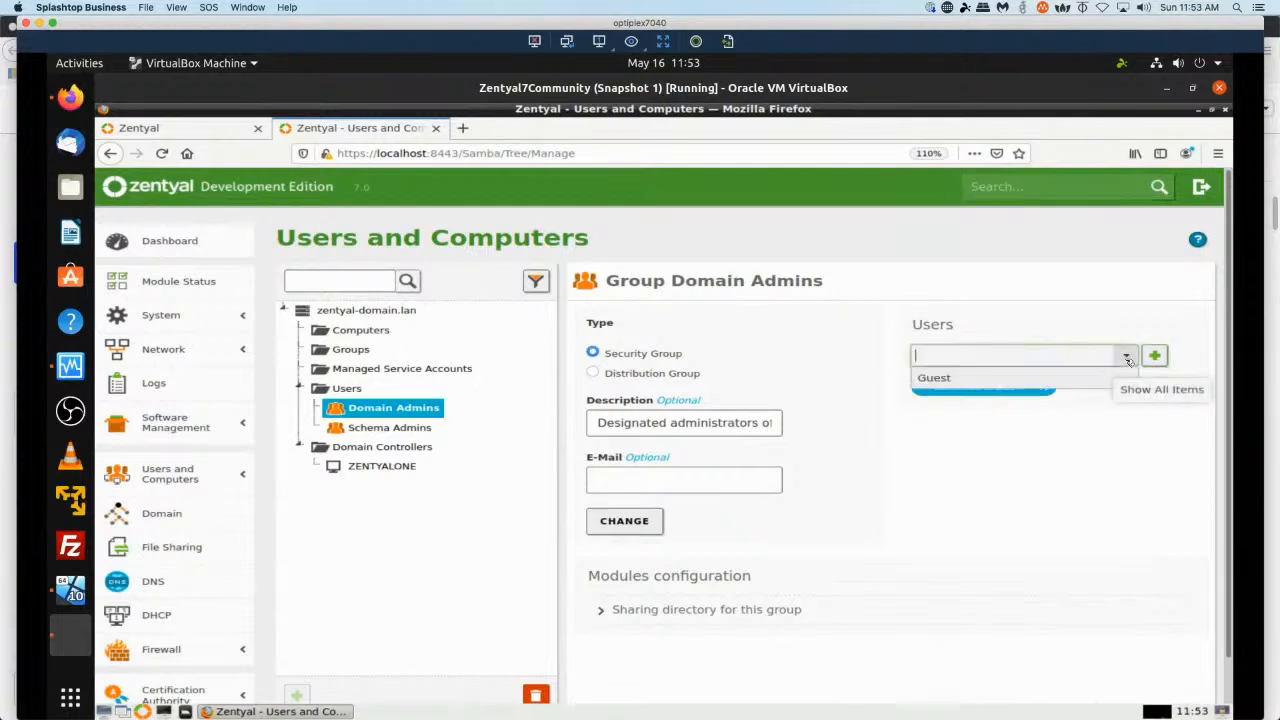
{"action": "left_click", "coordinate": [1159, 358]}
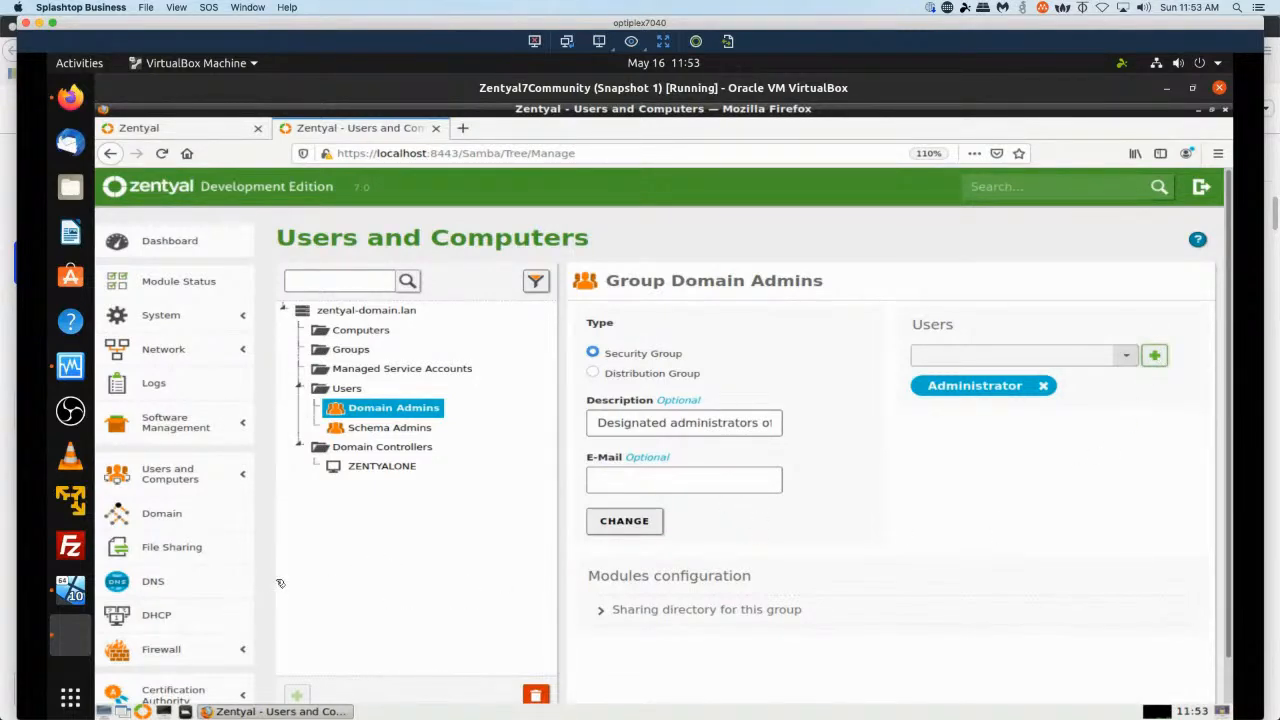
Set a new password for the Administrator user in Zentyal Users and Computers and save the change.
{"action": "left_click", "coordinate": [185, 478]}
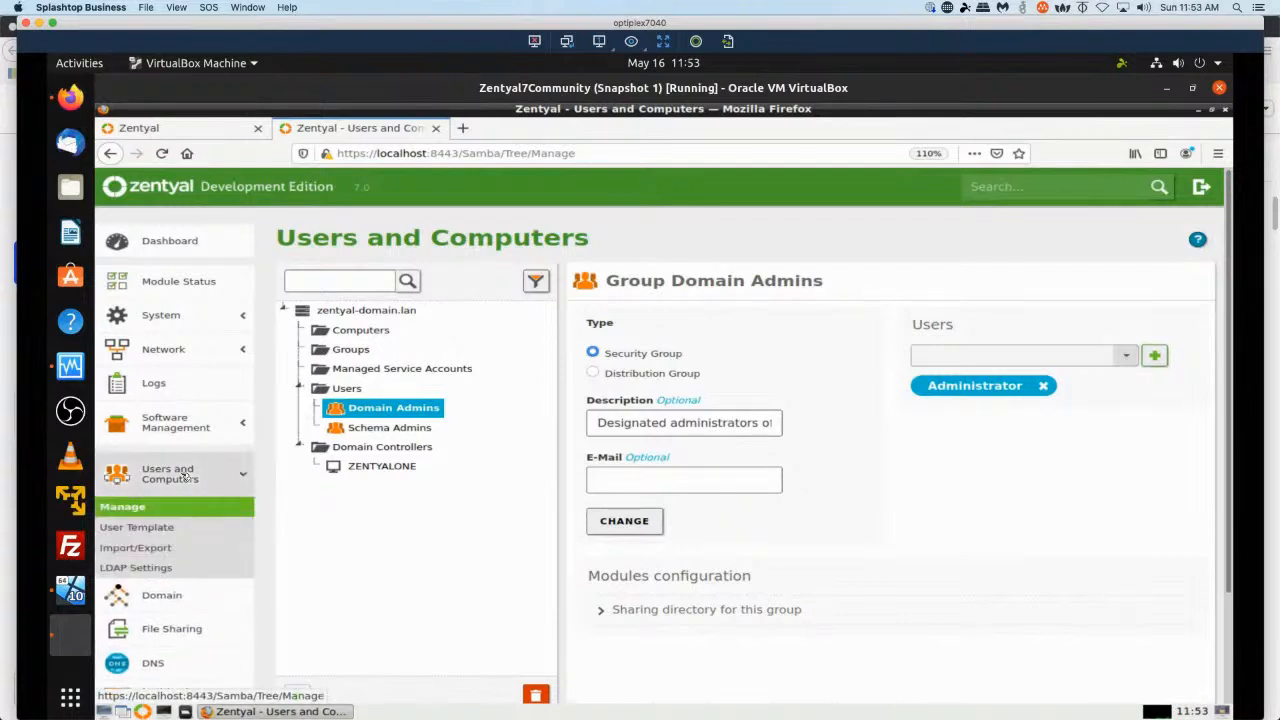
{"action": "left_click", "coordinate": [137, 509]}
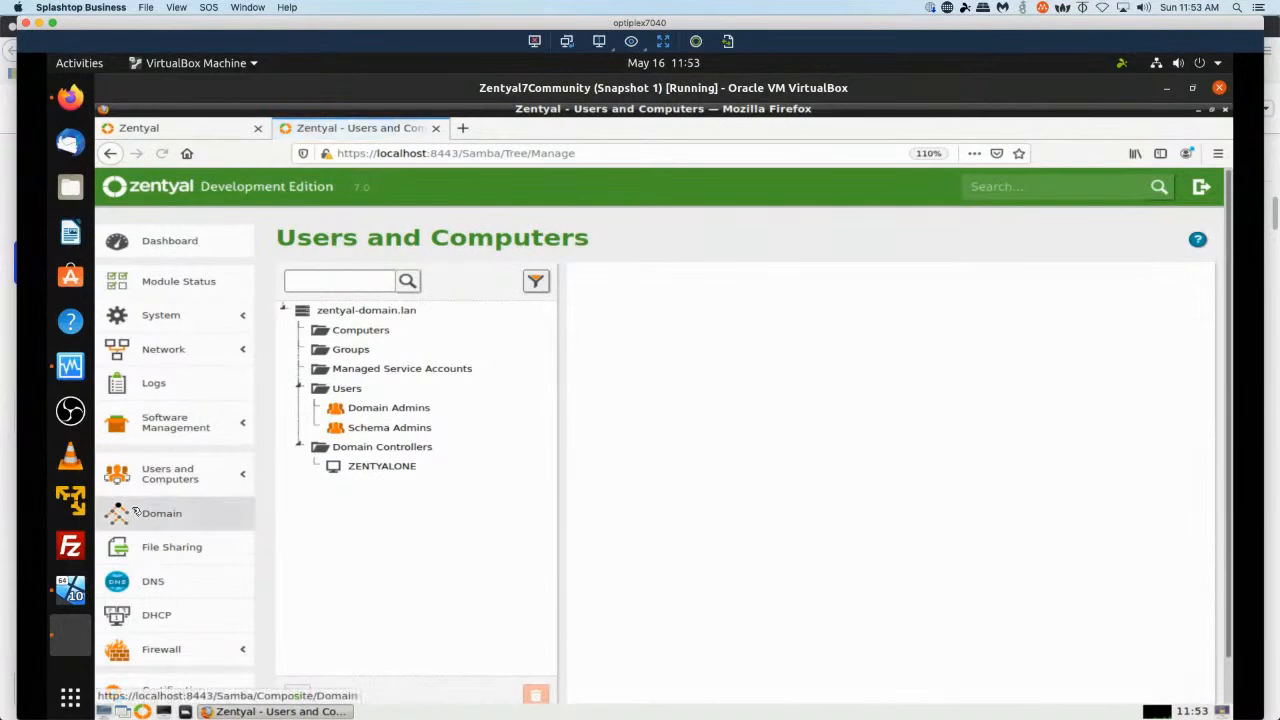
{"action": "left_click", "coordinate": [343, 390]}
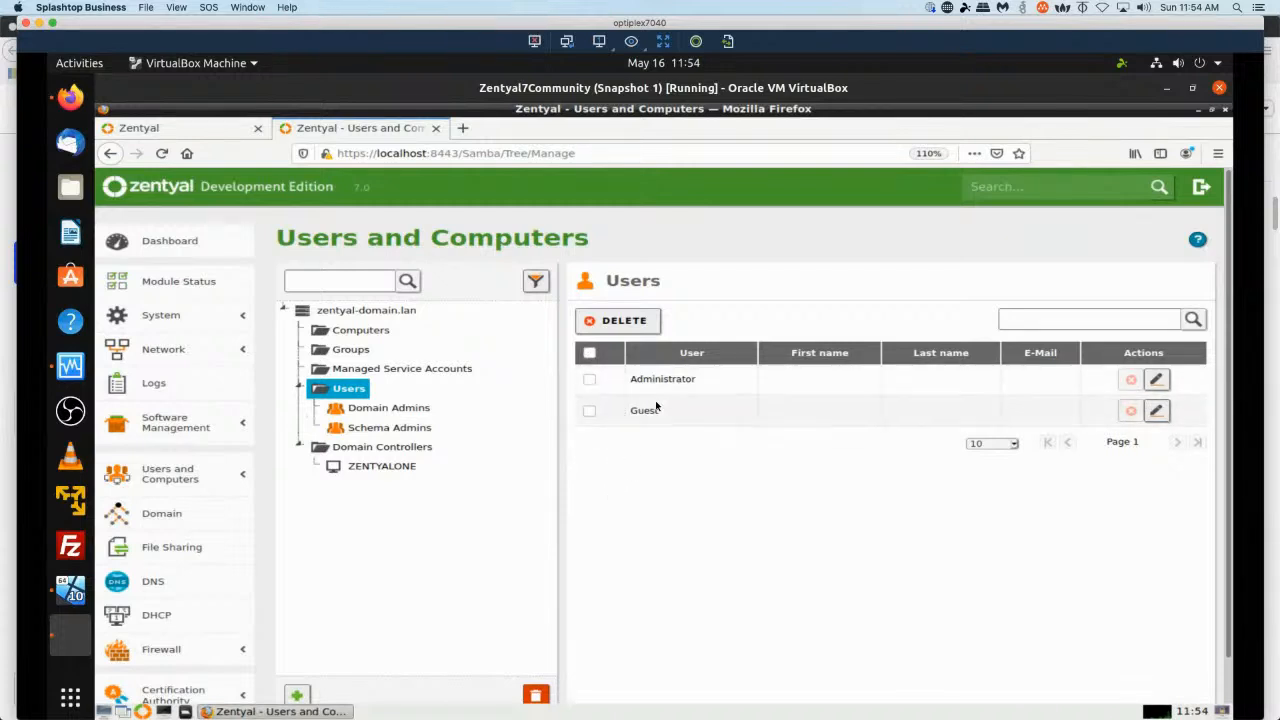
{"action": "left_click", "coordinate": [1158, 382]}
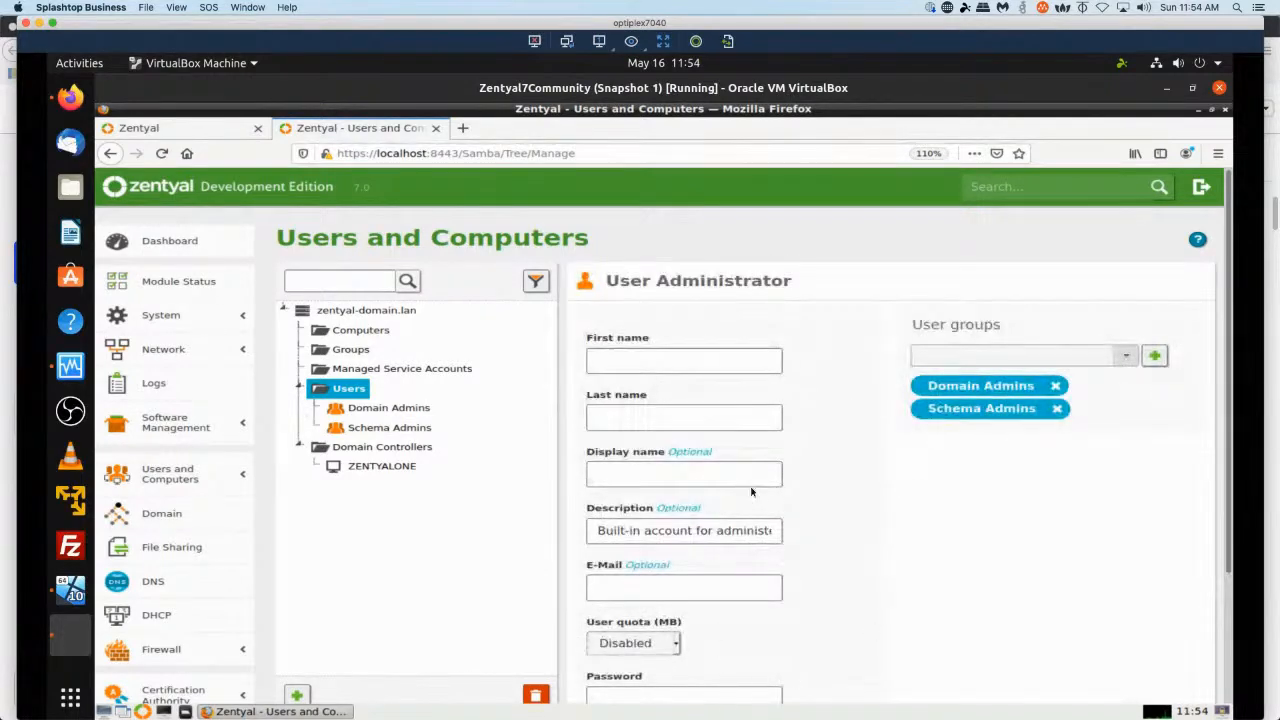
{"action": "scroll", "coordinate": [784, 495], "scroll_direction": "down", "scroll_amount": 3}
{"action": "left_click", "coordinate": [702, 545]}
{"action": "type", "text": "••••••••••••••"}
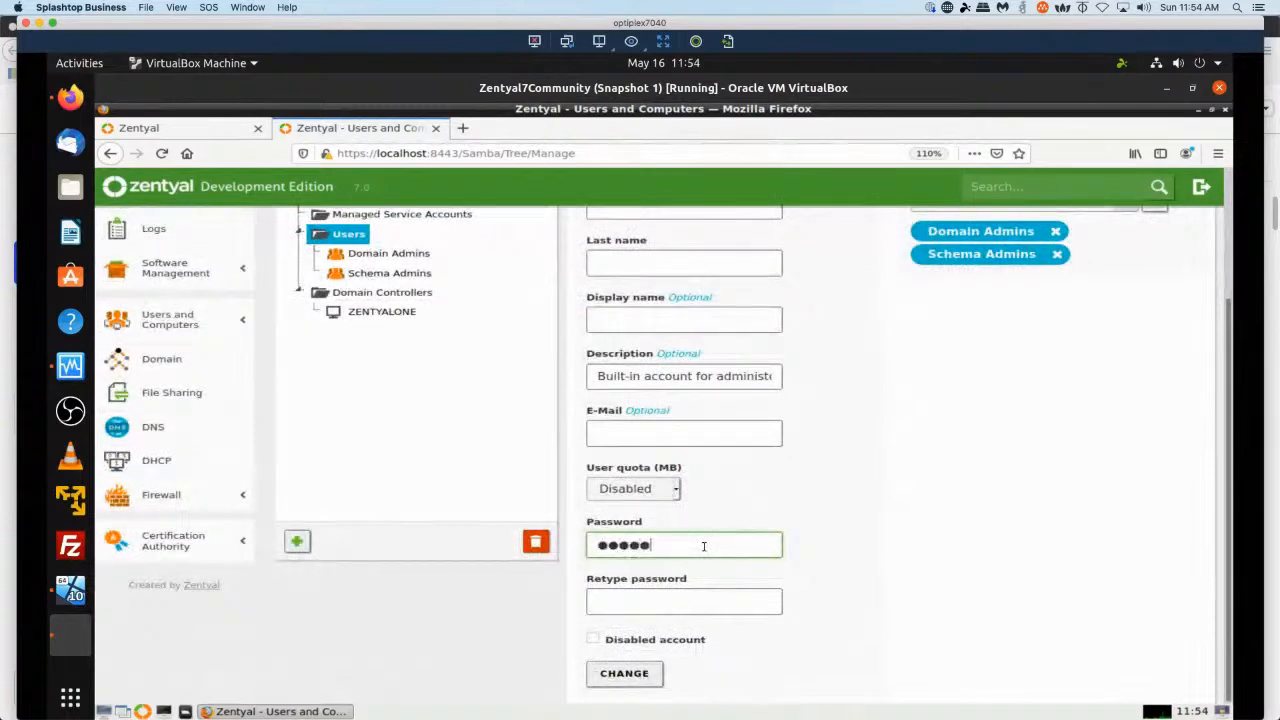
{"action": "key", "text": "Tab"}
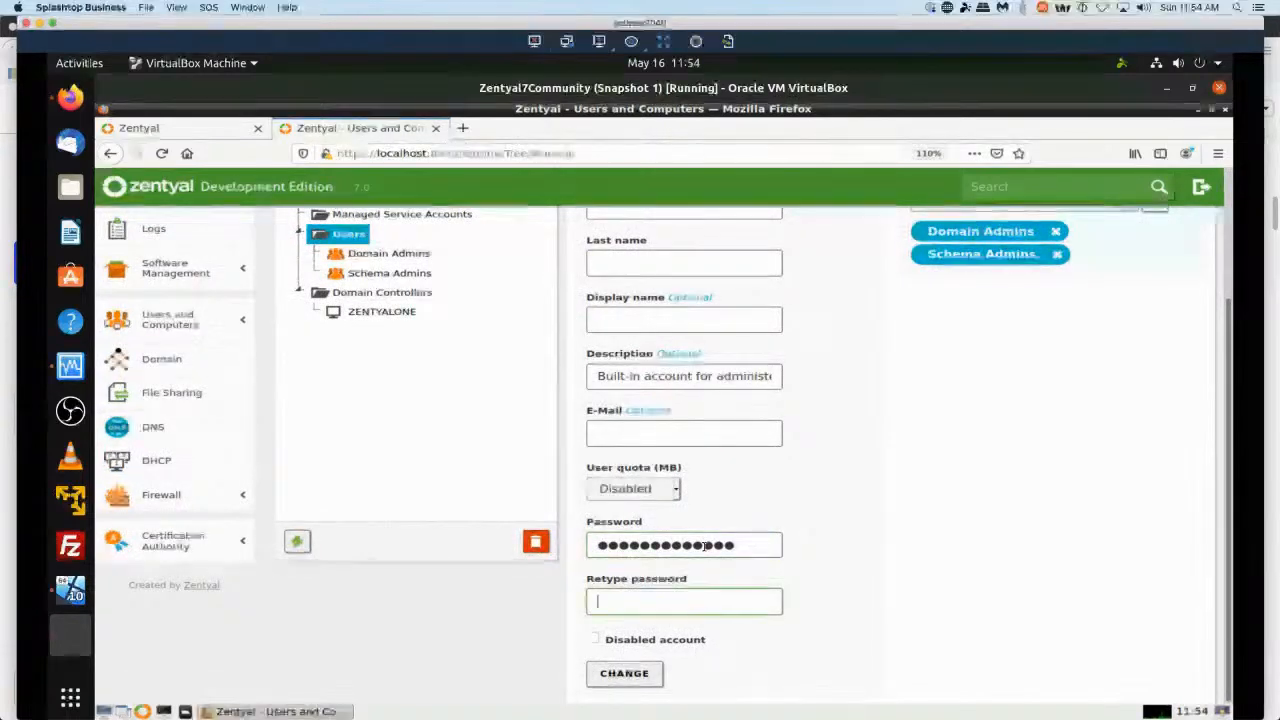
{"action": "type", "text": "••••••••••••••"}
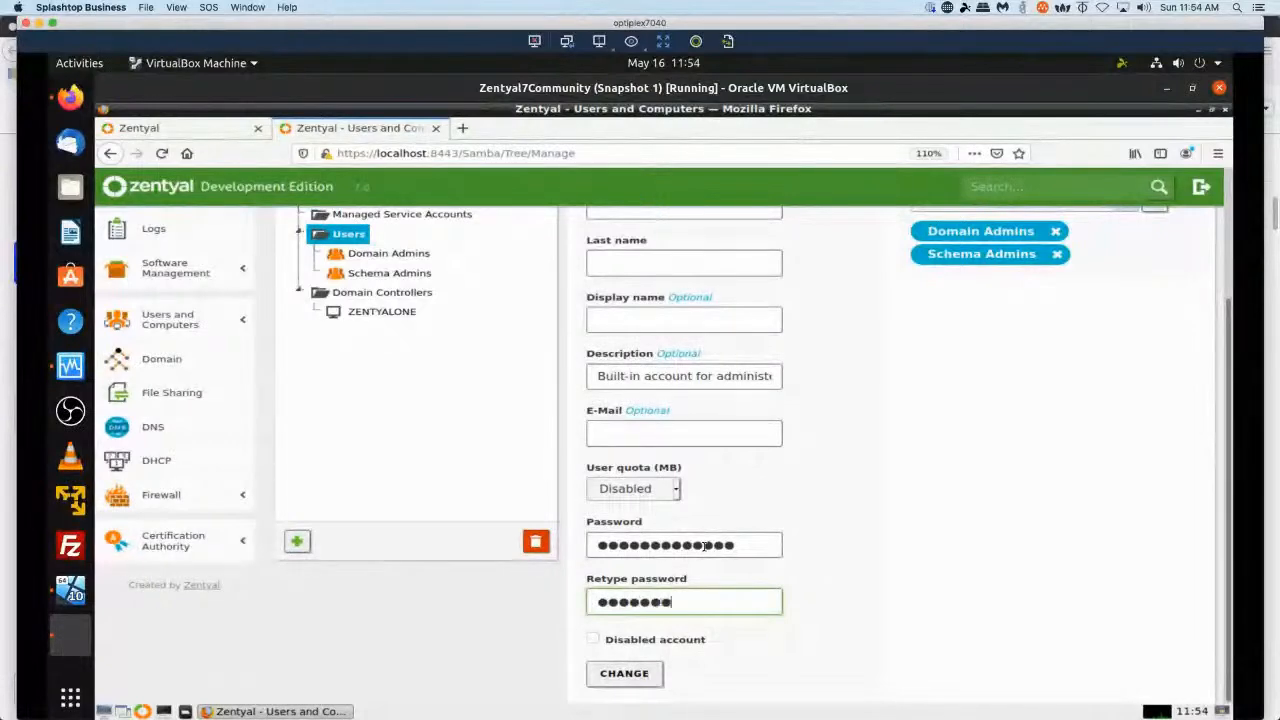
{"action": "left_click", "coordinate": [624, 674]}
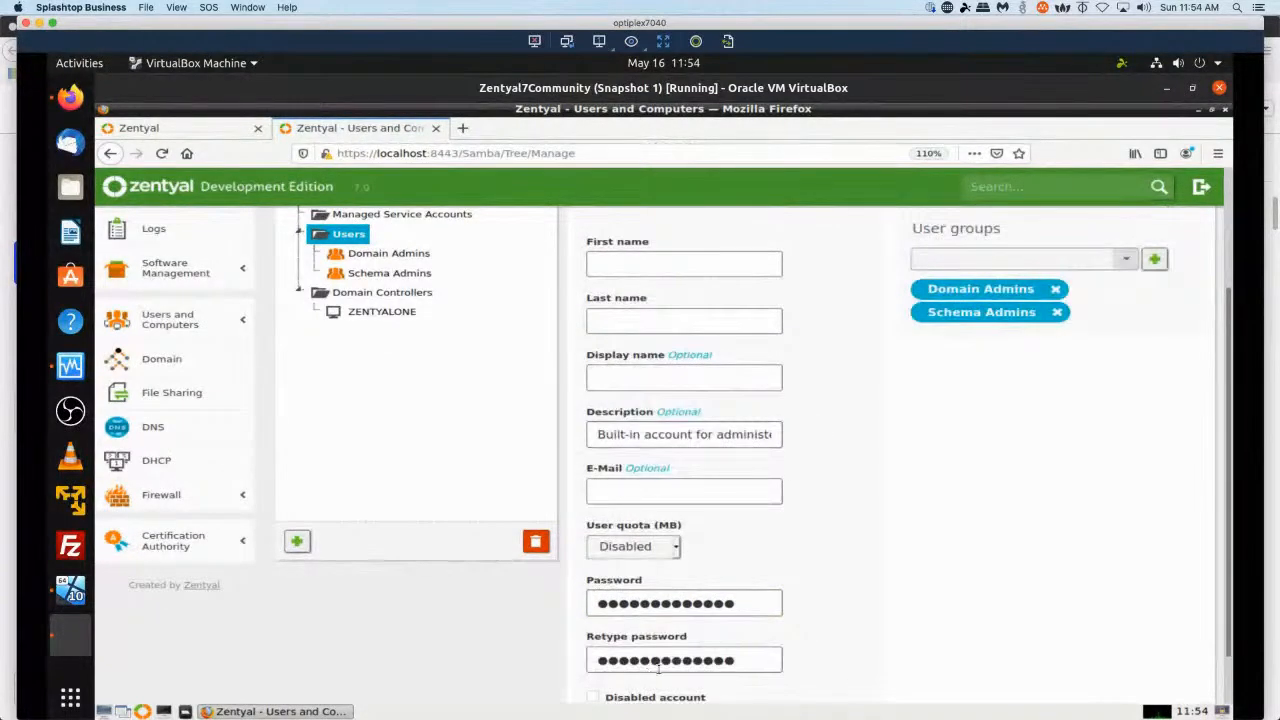
{"action": "scroll", "coordinate": [846, 573], "scroll_direction": "down", "scroll_amount": 1}
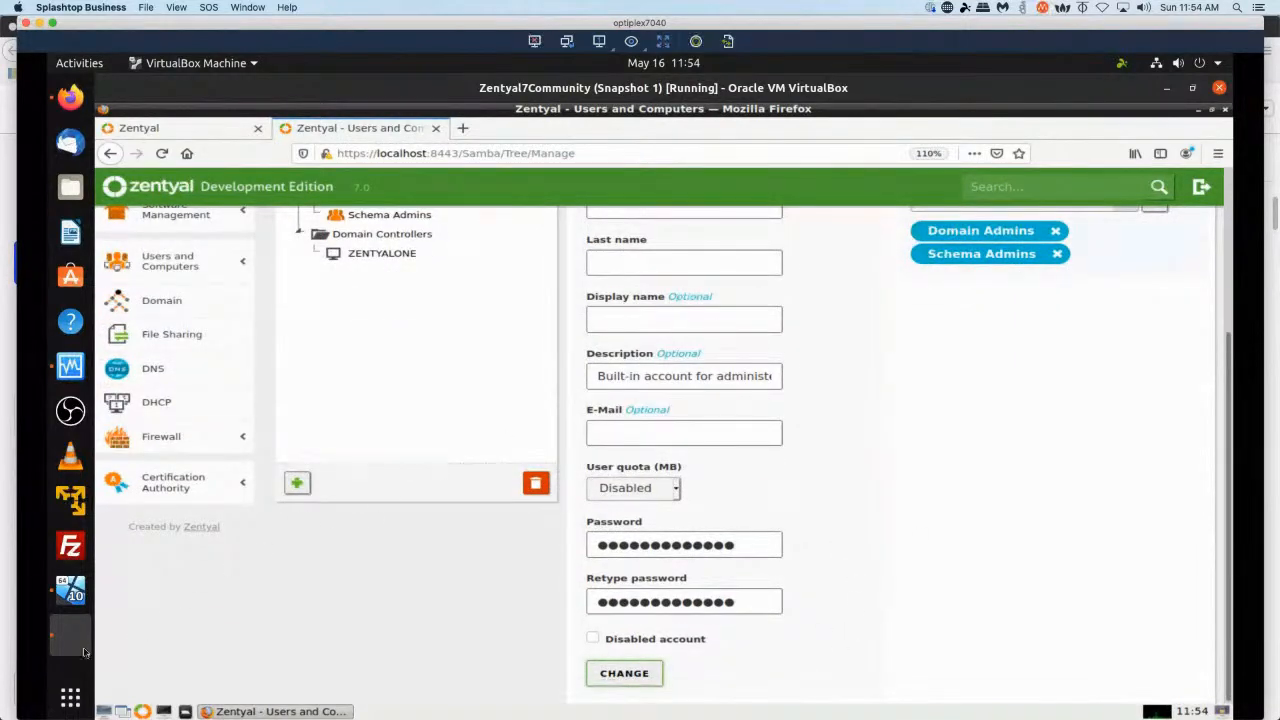
Retry the domain join credentials with user name Administrator and its password, dismissing the error.
{"action": "left_click", "coordinate": [78, 598]}
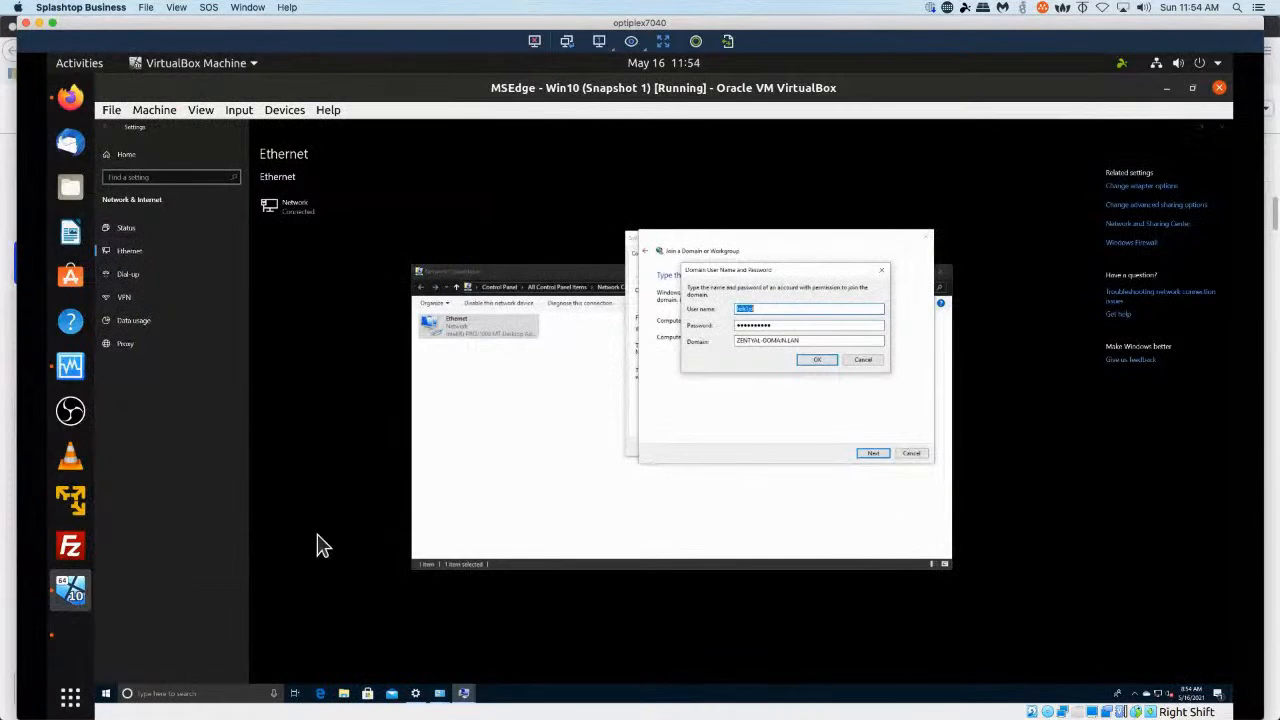
{"action": "type", "text": "Administrator"}
{"action": "key", "text": "Tab"}
{"action": "type", "text": "•"}
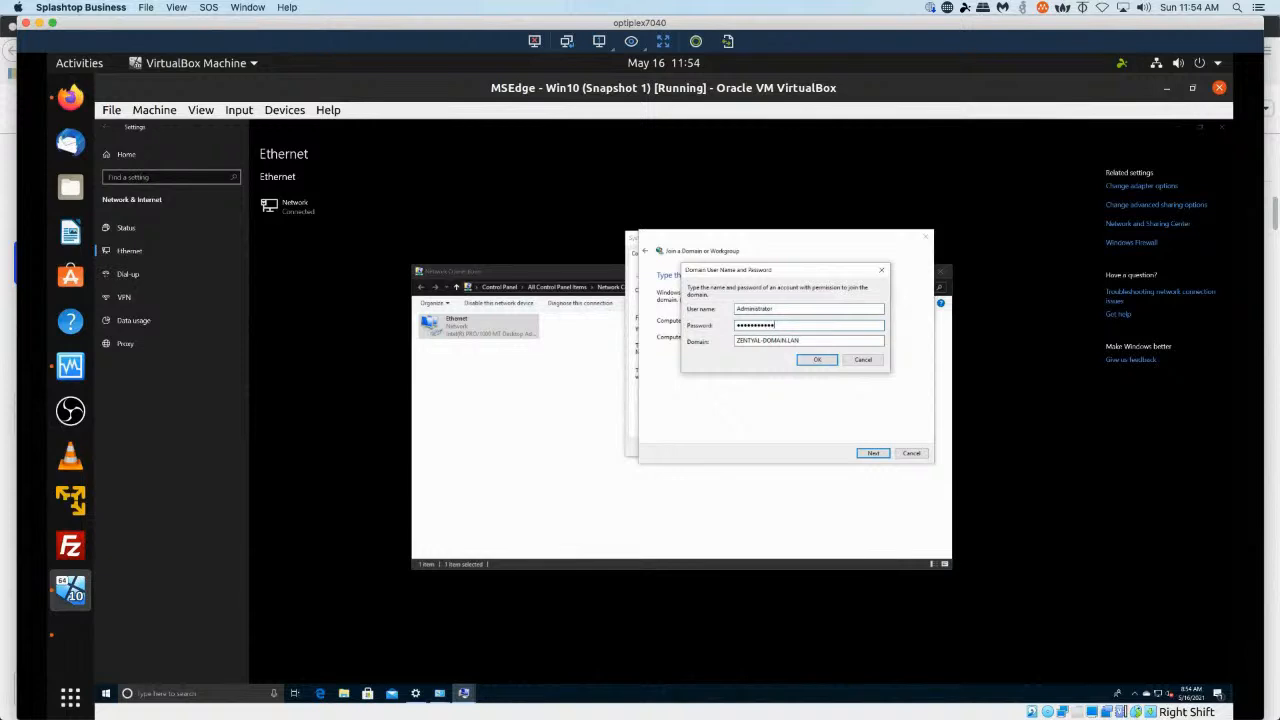
{"action": "left_click", "coordinate": [816, 360]}
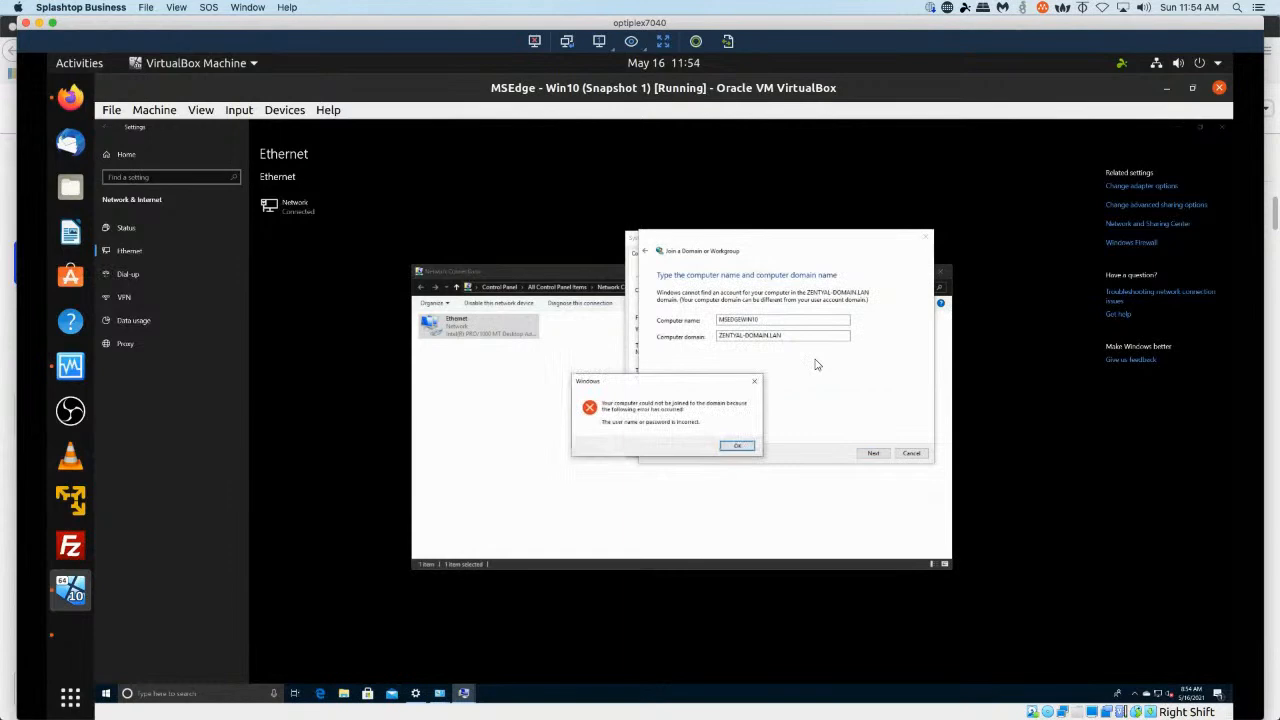
{"action": "left_click", "coordinate": [737, 445]}
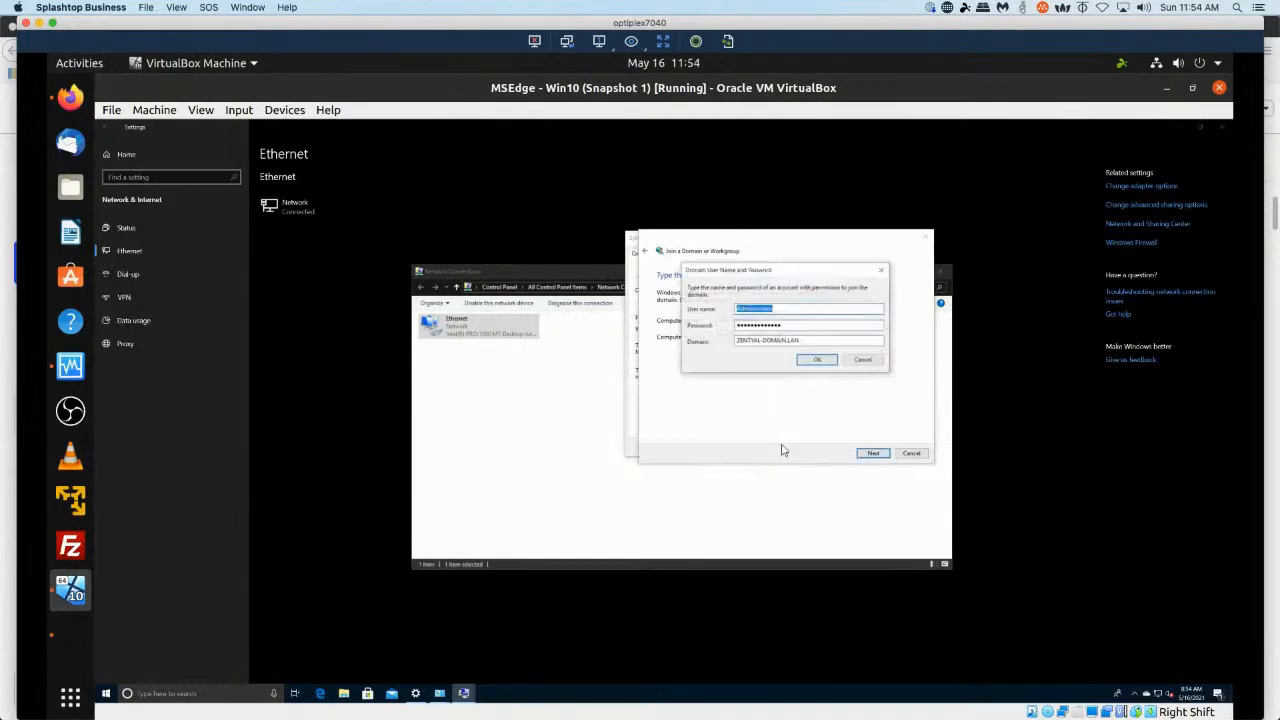
Switch to the Zentyal VM and review the Administrator user's edit form and its user groups.
{"action": "left_click", "coordinate": [70, 635]}
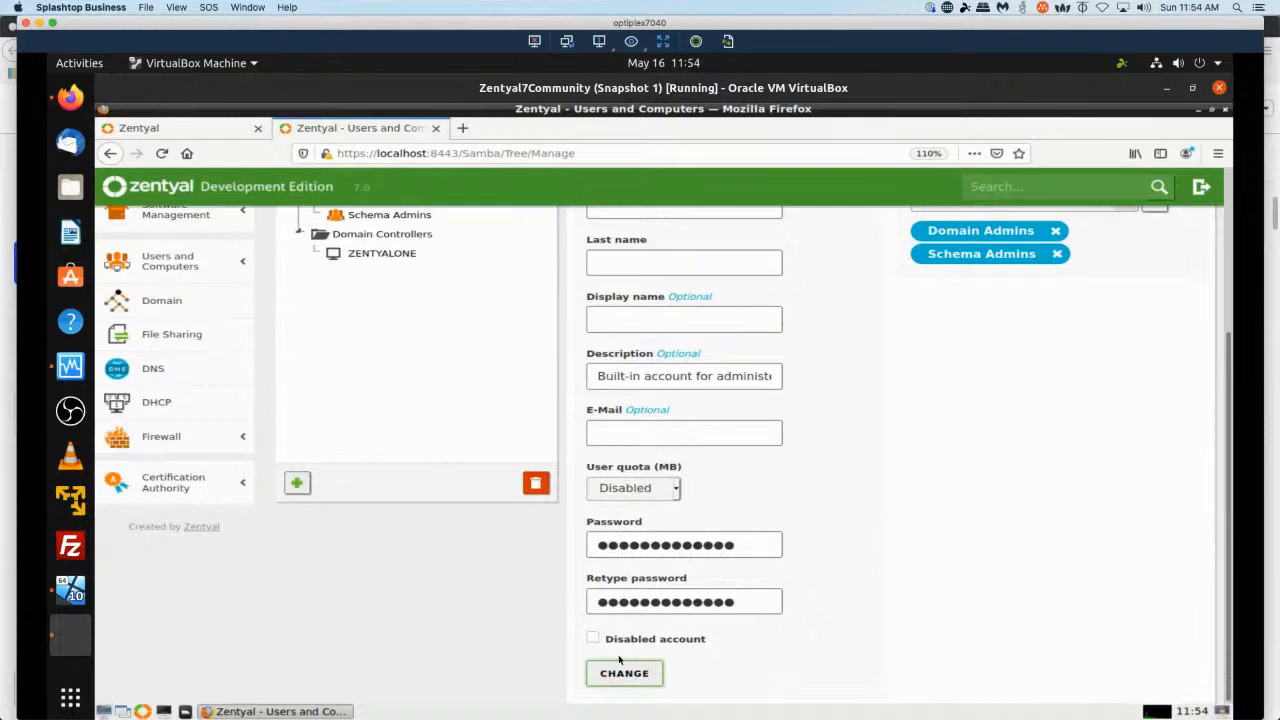
{"action": "scroll", "coordinate": [631, 672], "scroll_direction": "up", "scroll_amount": 1}
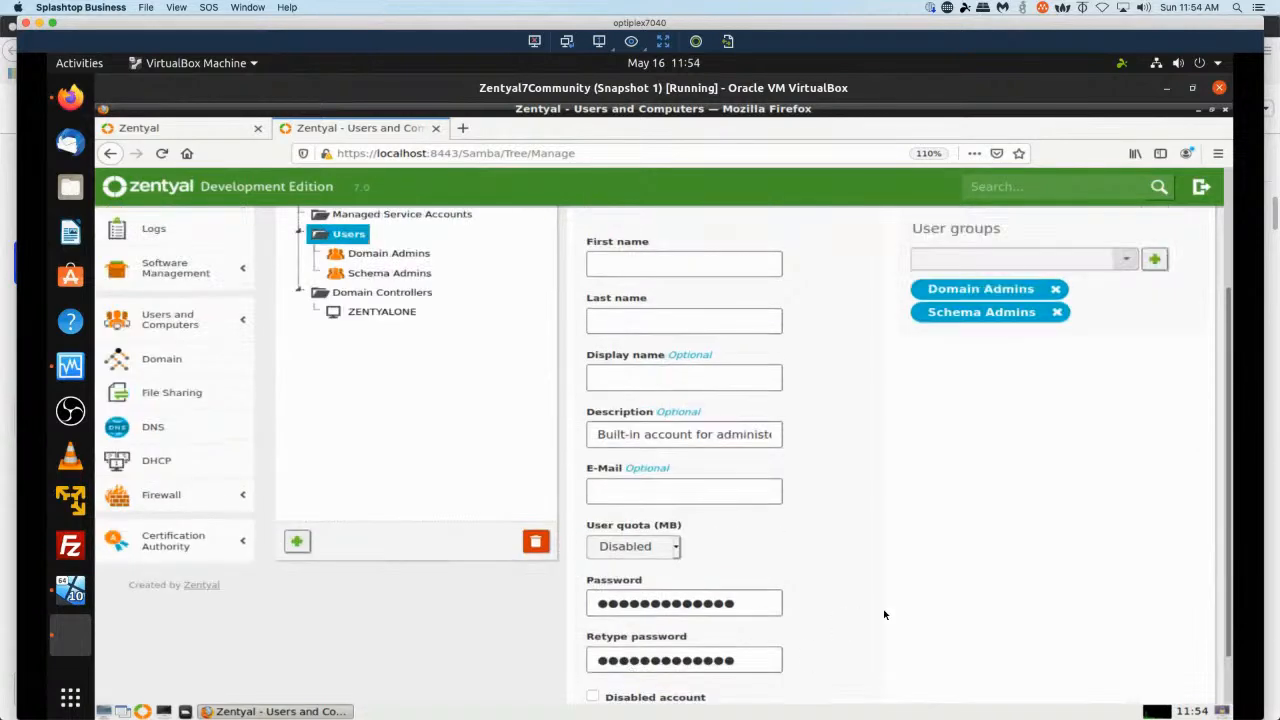
{"action": "scroll", "coordinate": [925, 485], "scroll_direction": "up", "scroll_amount": 3}
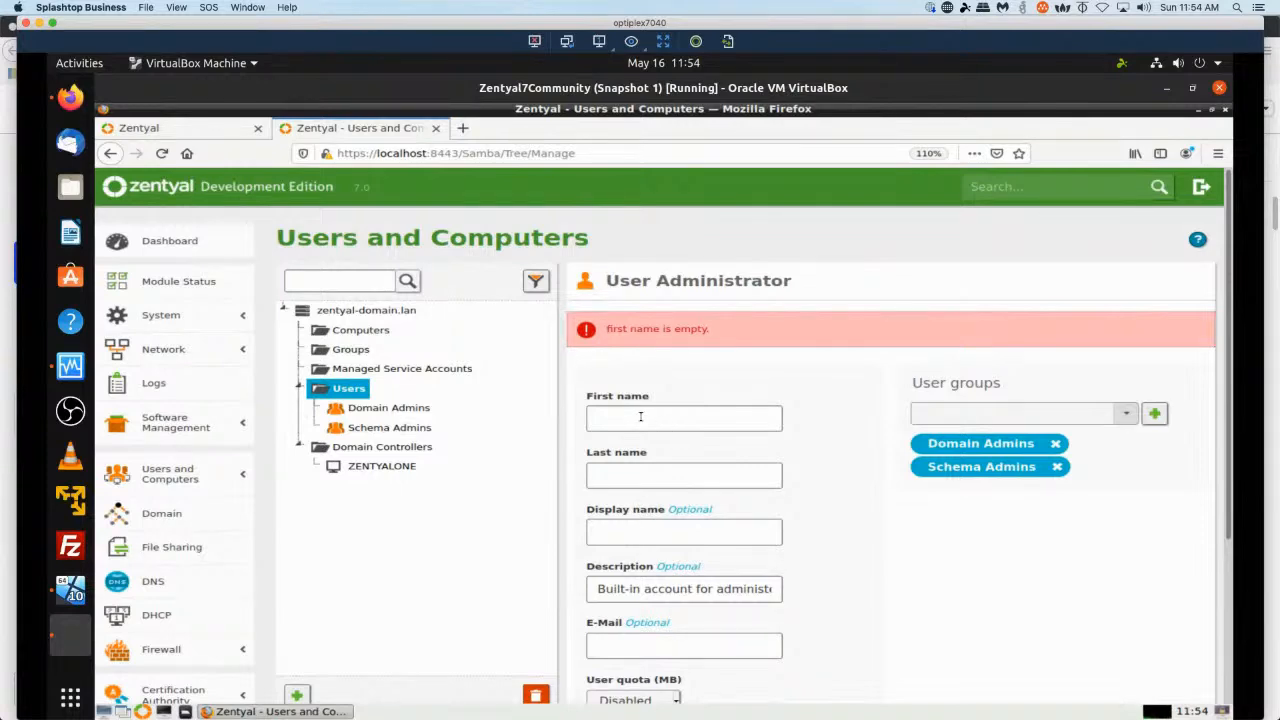
{"action": "scroll", "coordinate": [895, 396], "scroll_direction": "down", "scroll_amount": 3}
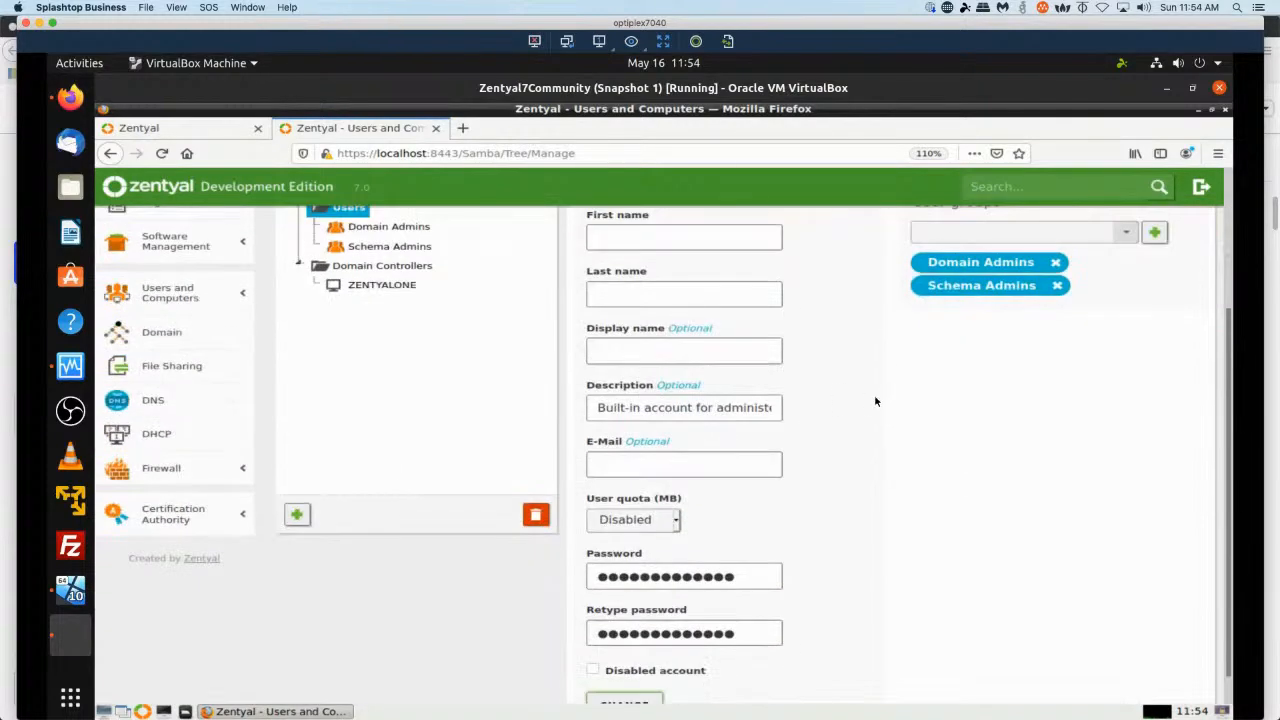
{"action": "scroll", "coordinate": [863, 408], "scroll_direction": "up", "scroll_amount": 3}
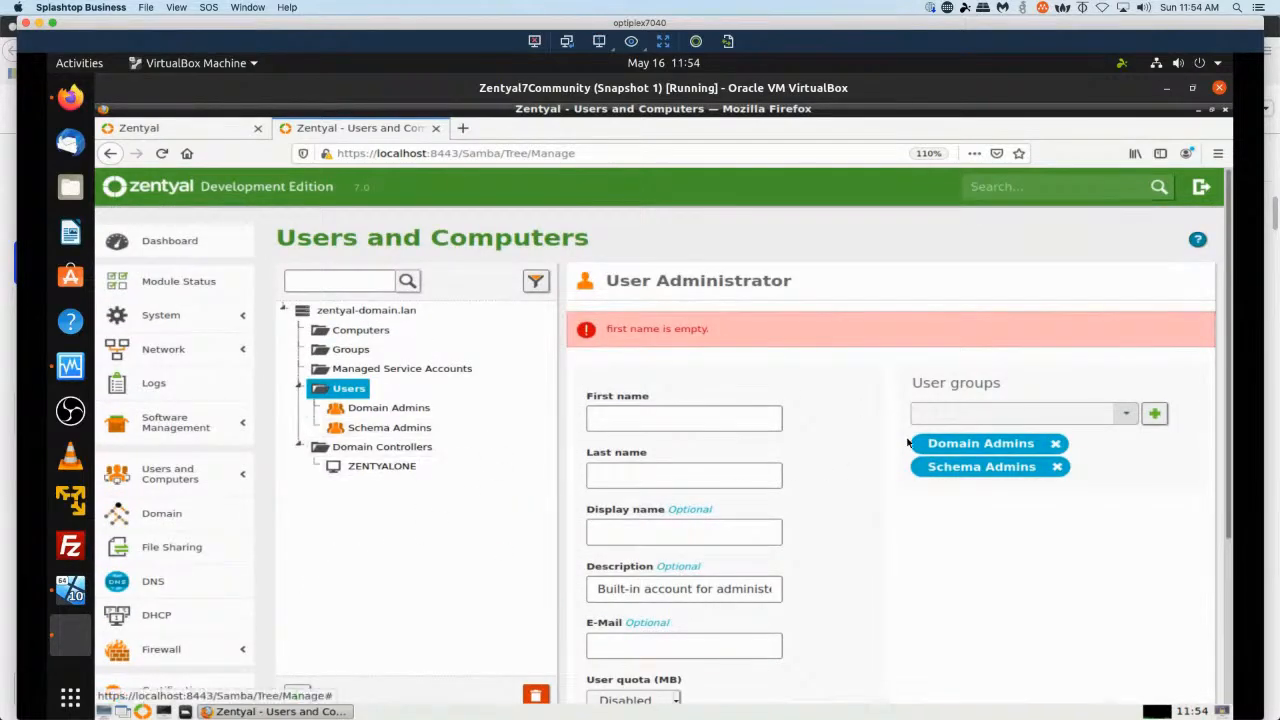
{"action": "left_click", "coordinate": [1130, 415]}
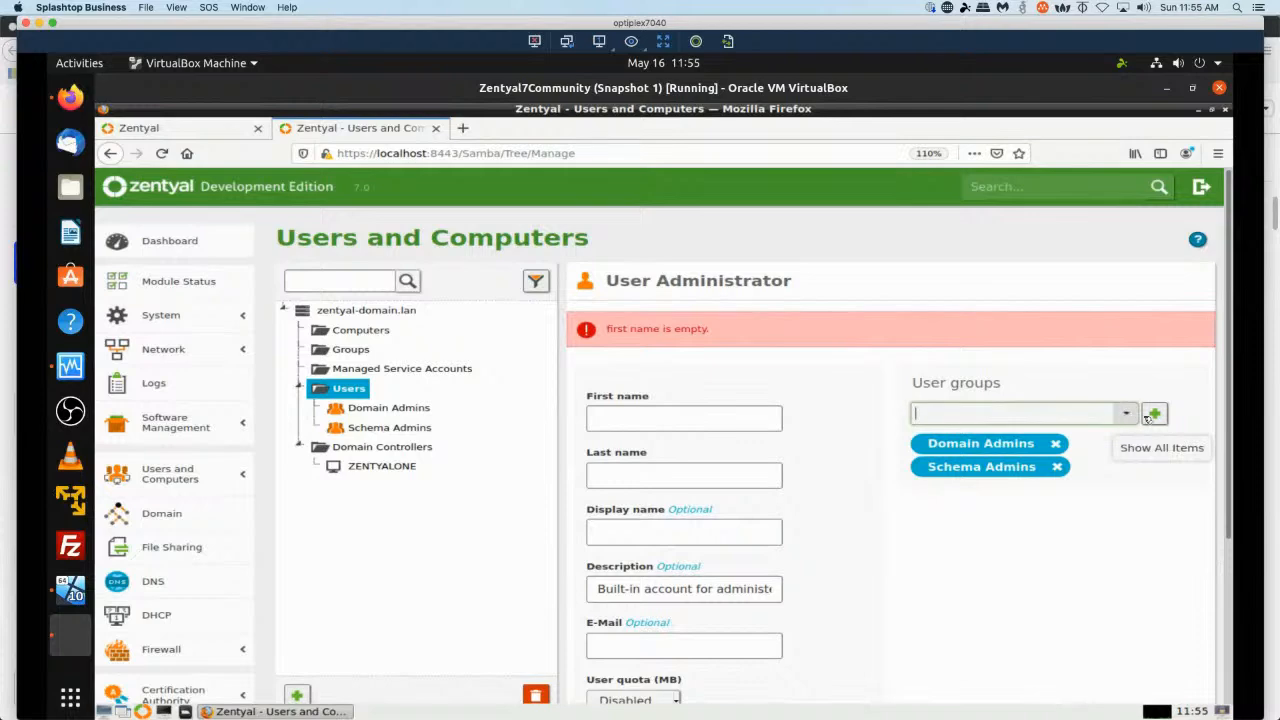
{"action": "left_click", "coordinate": [1156, 416]}
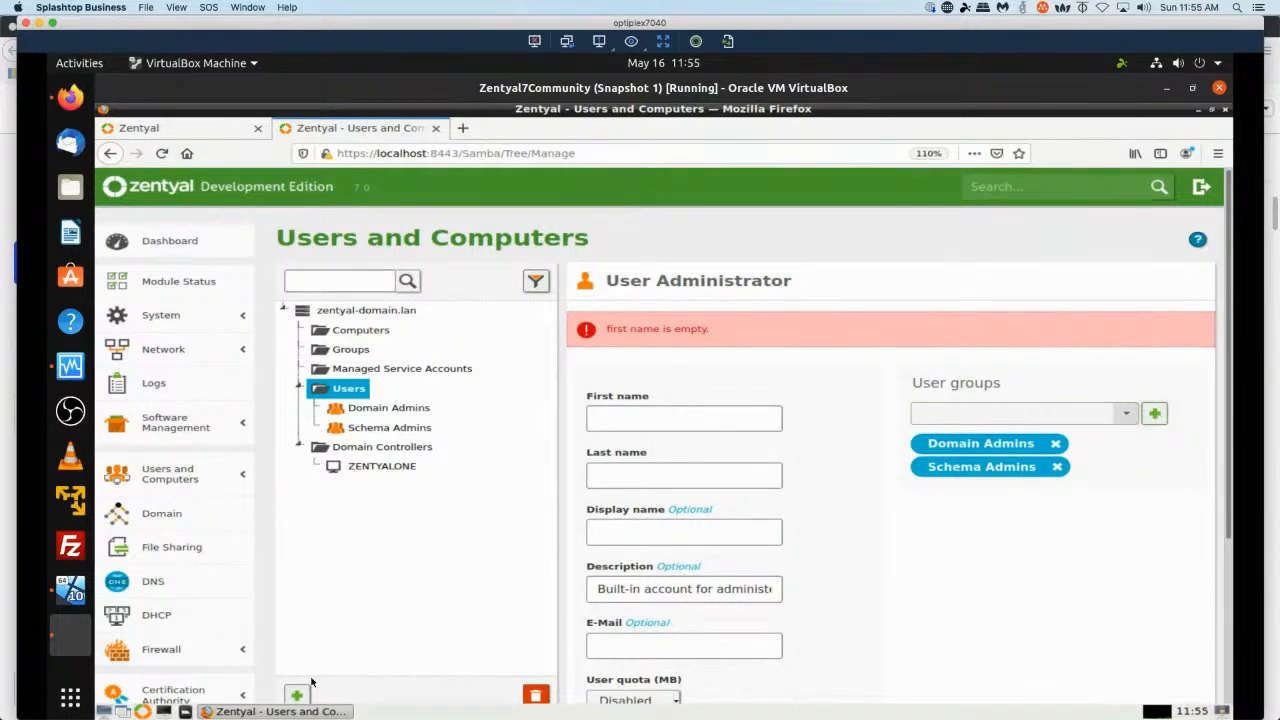
Browse Users and Computers to inspect the Domain Admins group's members and settings.
{"action": "left_click", "coordinate": [182, 245]}
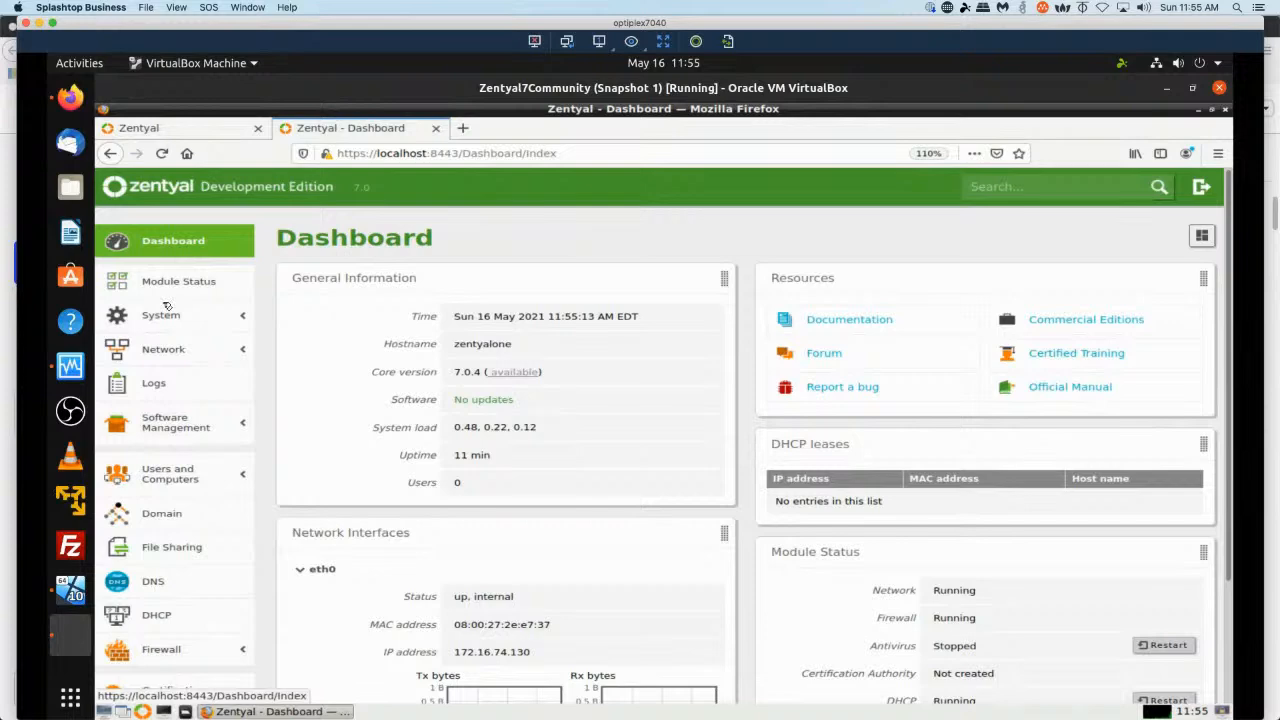
{"action": "left_click", "coordinate": [167, 476]}
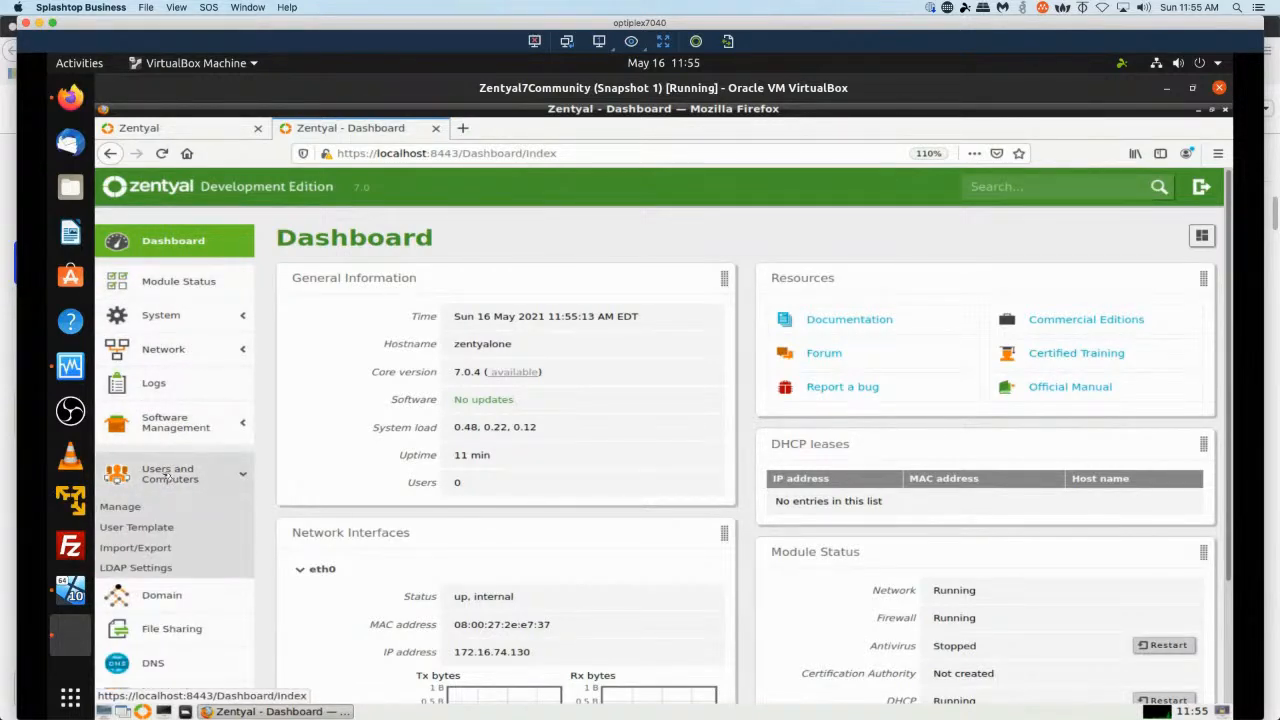
{"action": "left_click", "coordinate": [121, 508]}
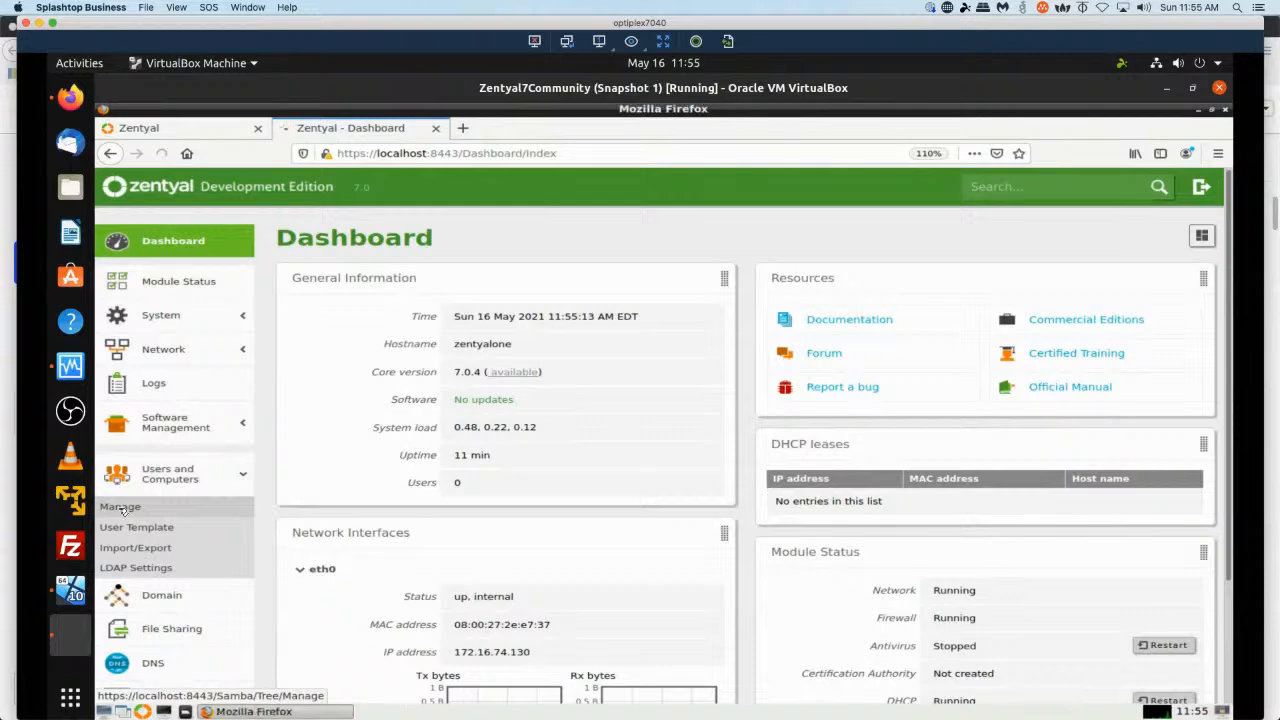
{"action": "left_click", "coordinate": [376, 410]}
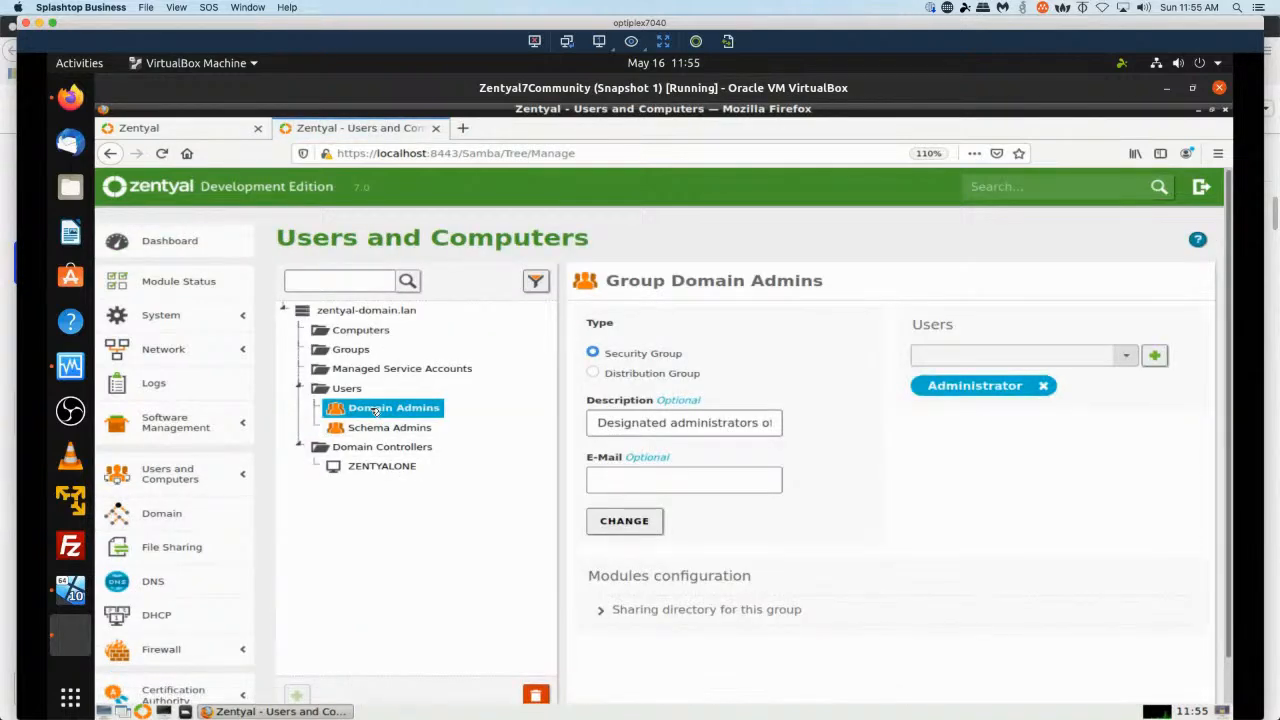
{"action": "right_click", "coordinate": [372, 410]}
{"action": "left_click", "coordinate": [371, 412]}
{"action": "left_click", "coordinate": [599, 614]}
{"action": "scroll", "coordinate": [610, 595], "scroll_direction": "down", "scroll_amount": 1}
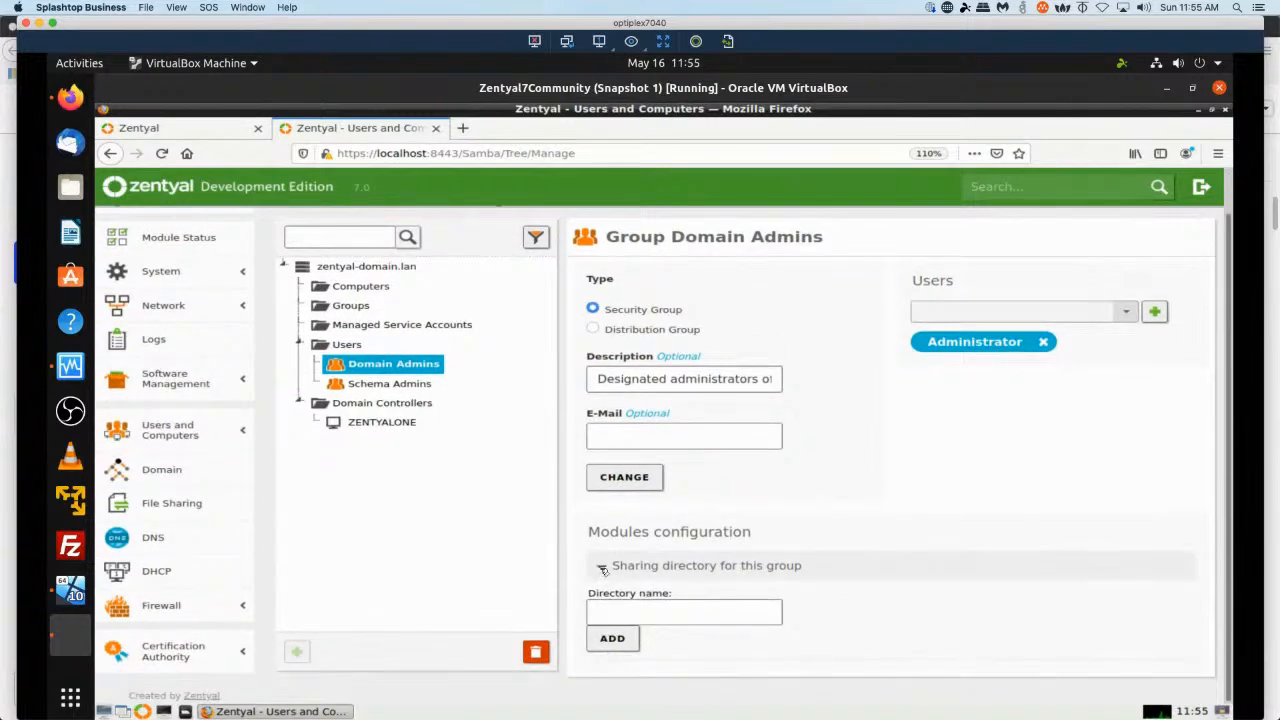
{"action": "left_click", "coordinate": [602, 569]}
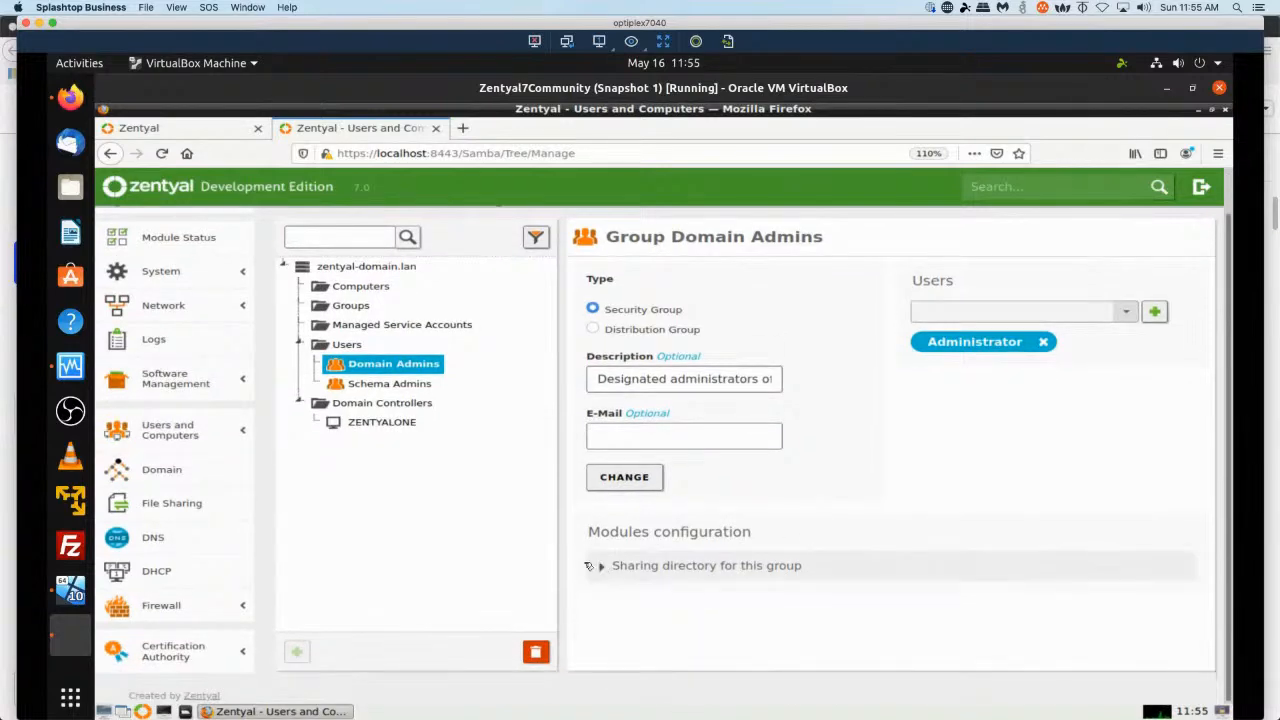
{"action": "left_click", "coordinate": [340, 326]}
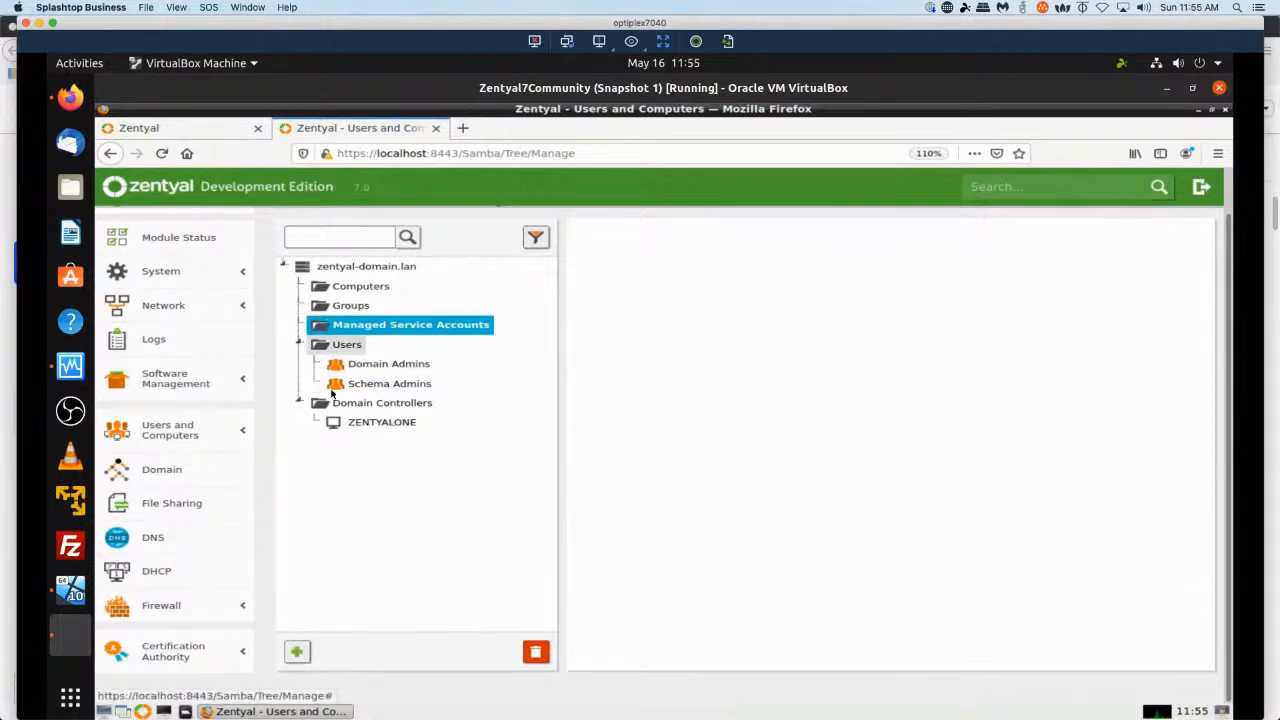
{"action": "left_click", "coordinate": [405, 366]}
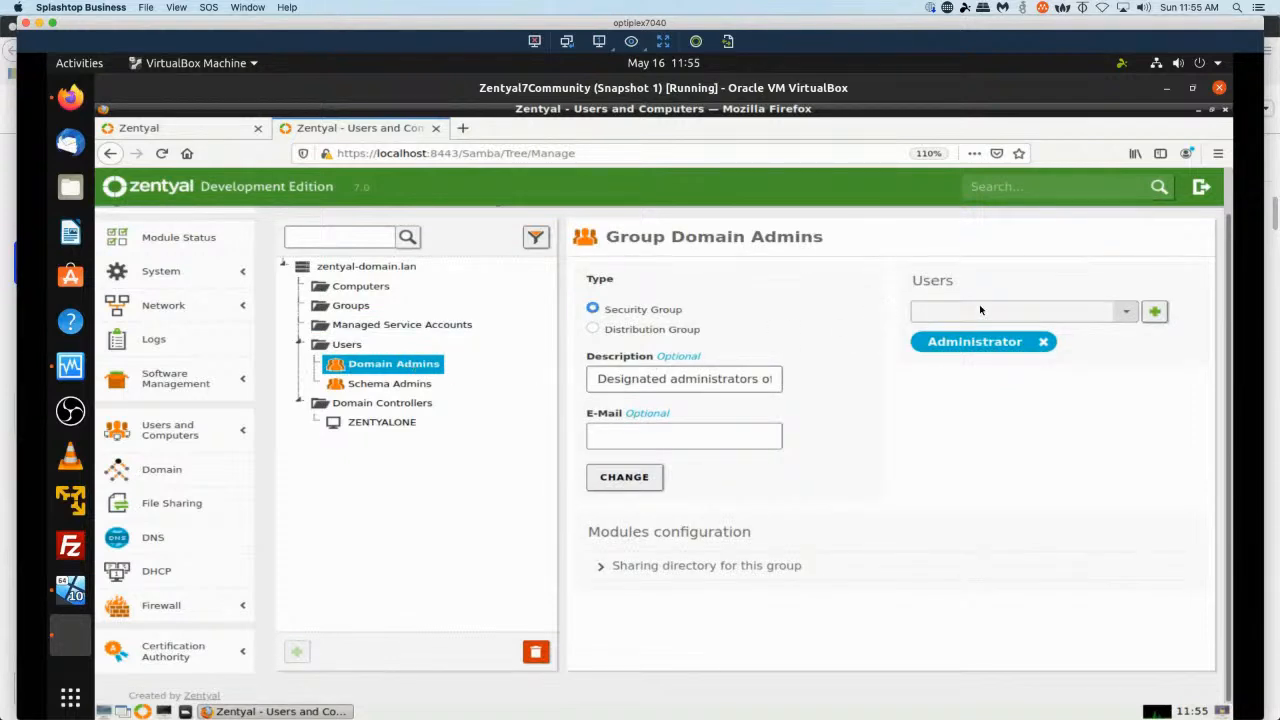
{"action": "left_click", "coordinate": [1126, 312]}
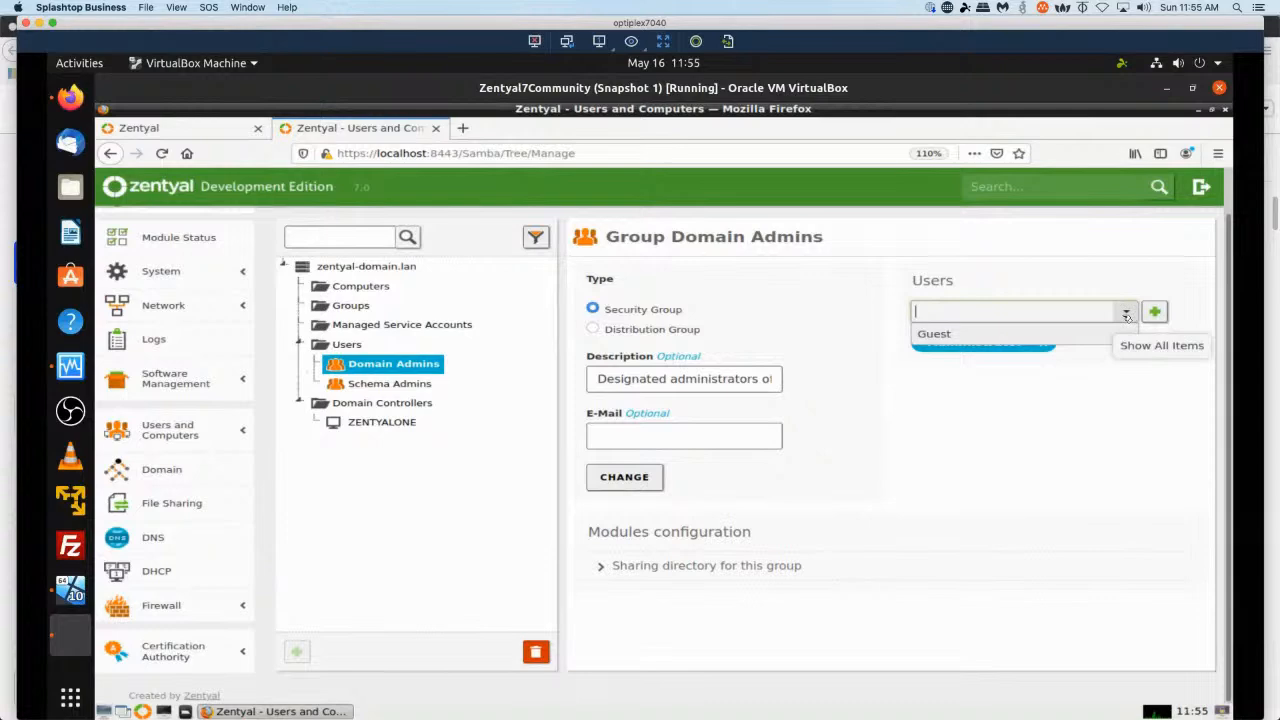
{"action": "left_click", "coordinate": [1126, 313]}
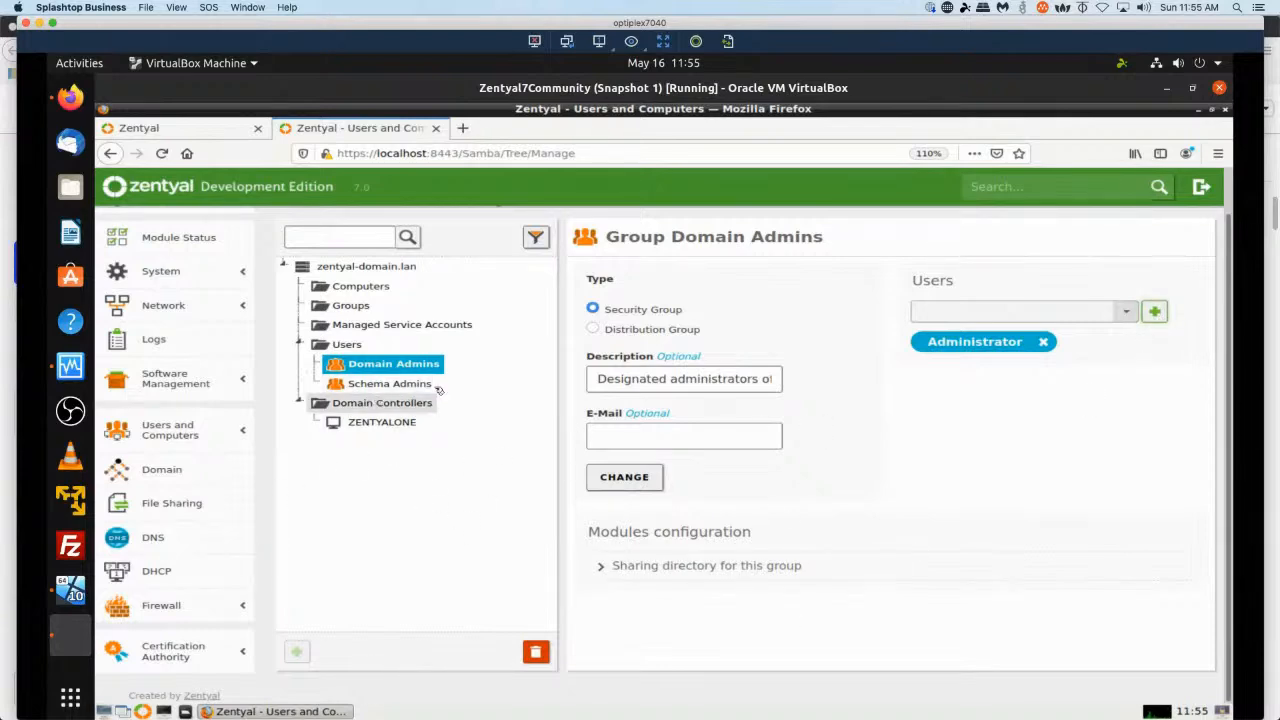
{"action": "left_click", "coordinate": [350, 345]}
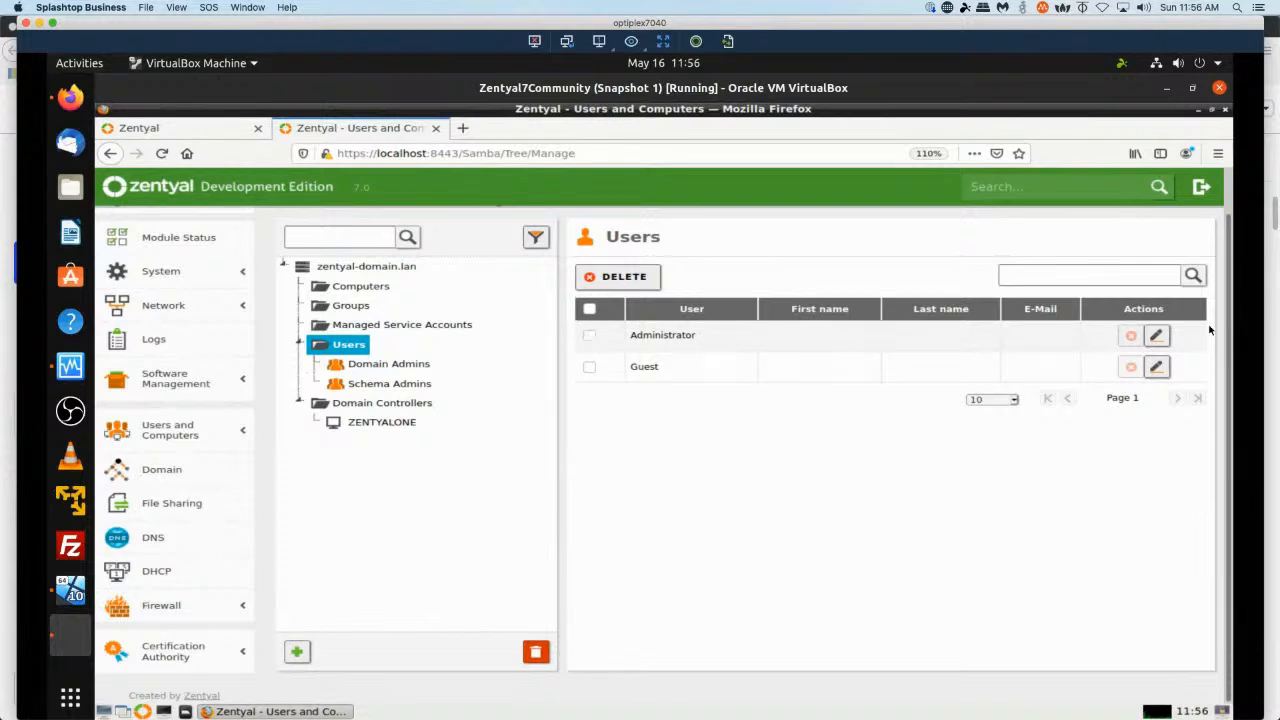
Edit the Administrator user with first name Admin, last name istrator, display name Administrator, a new password entered twice, and save.
{"action": "left_click", "coordinate": [1156, 336]}
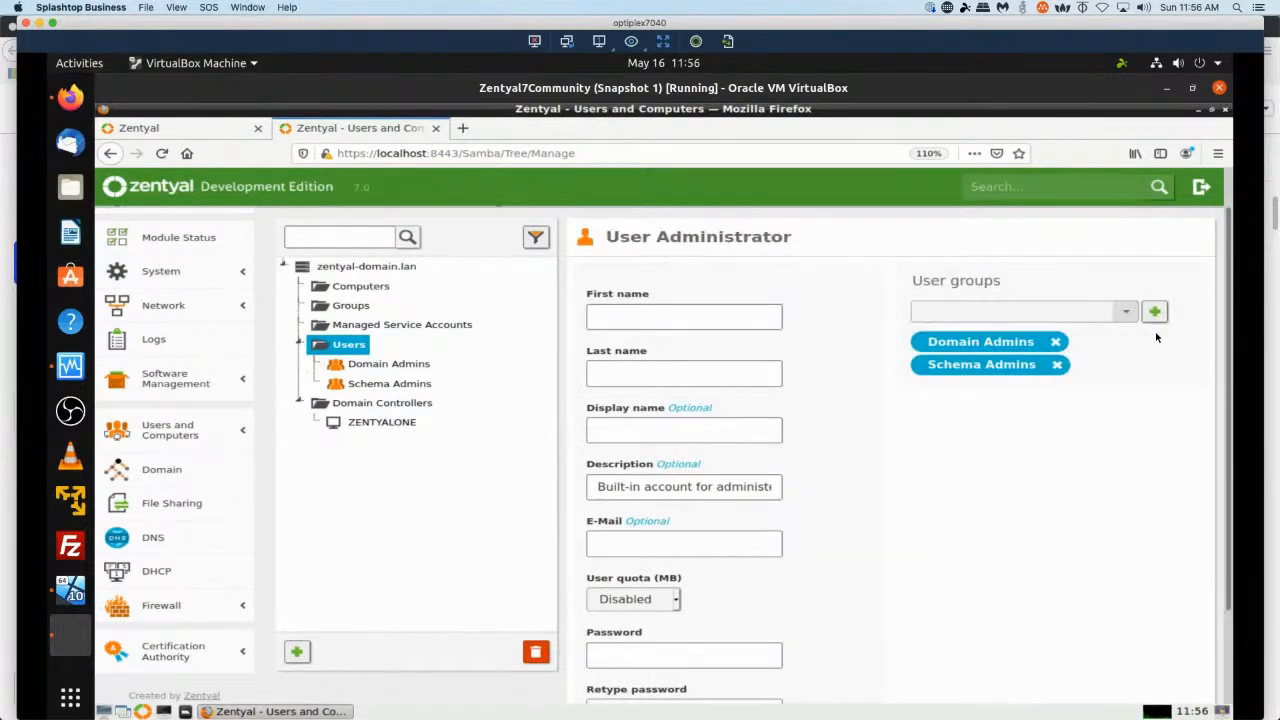
{"action": "left_click", "coordinate": [631, 319]}
{"action": "type", "text": "Admin"}
{"action": "key", "text": "Tab"}
{"action": "type", "text": "istrat"}
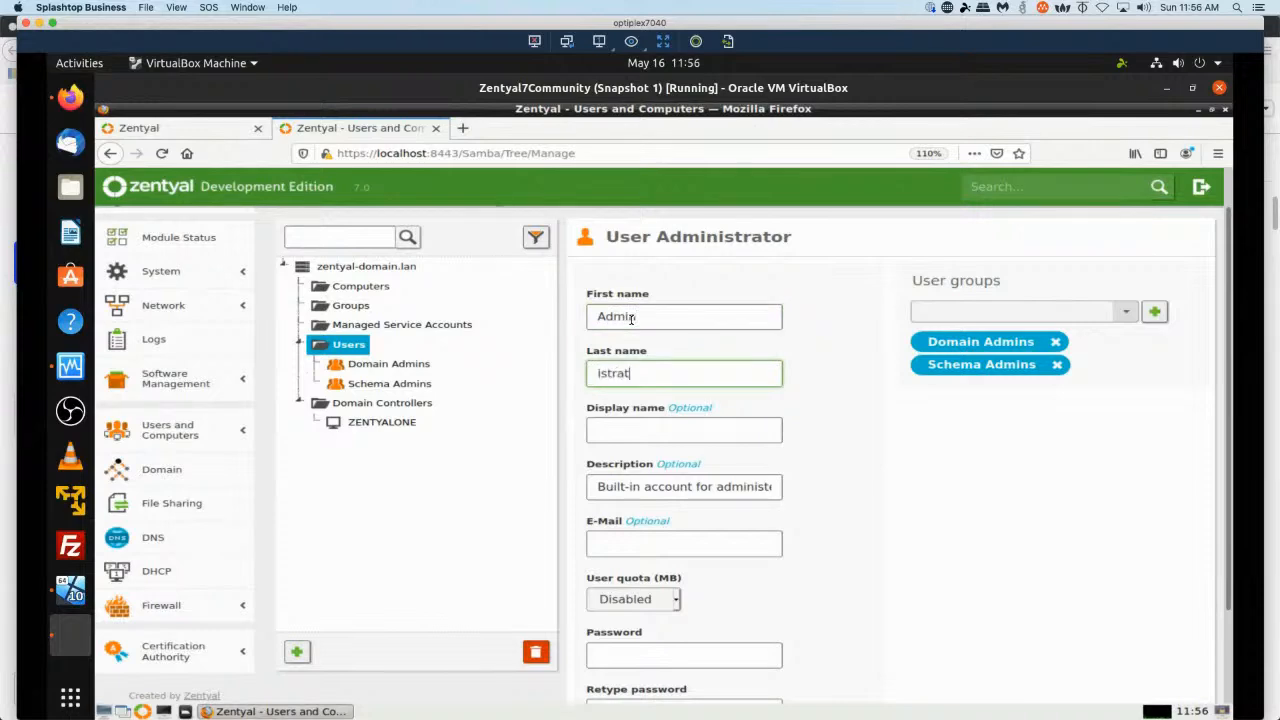
{"action": "key", "text": "Tab"}
{"action": "type", "text": "A"}
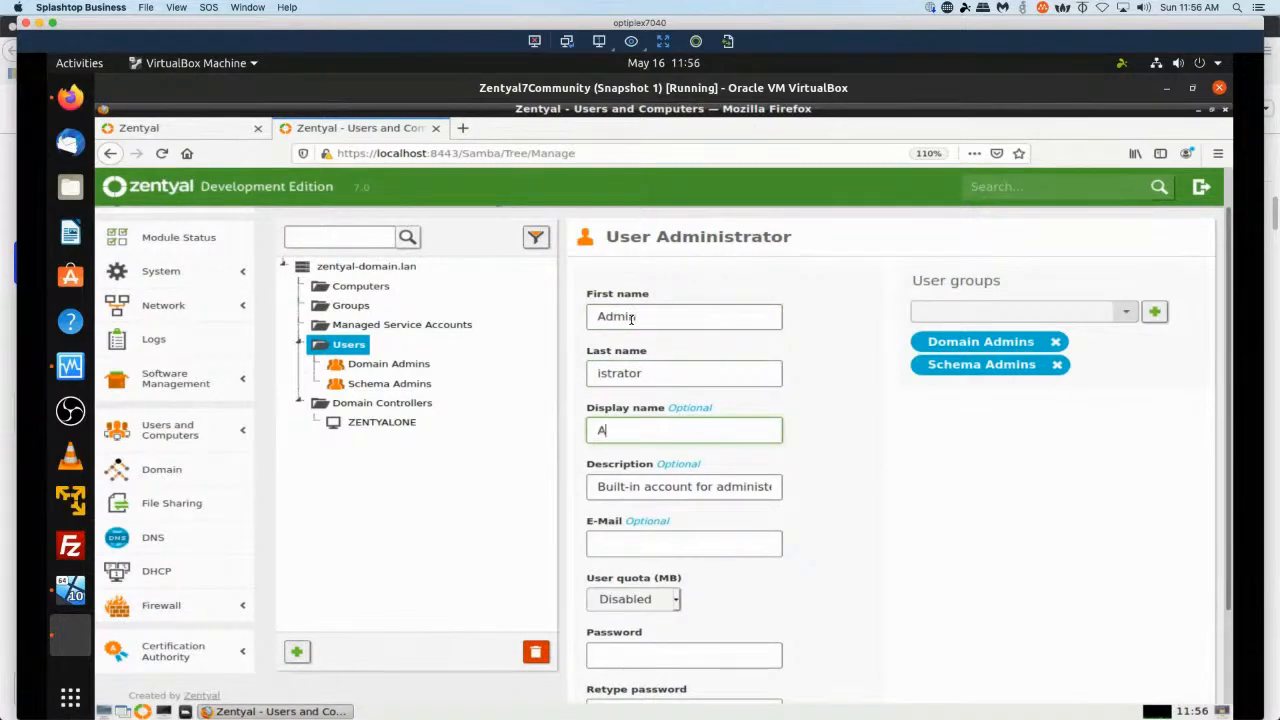
{"action": "type", "text": "dministrator"}
{"action": "scroll", "coordinate": [729, 480], "scroll_direction": "down", "scroll_amount": 2}
{"action": "left_click", "coordinate": [679, 545]}
{"action": "type", "text": "*"}
{"action": "key", "text": "BackSpace"}
{"action": "type", "text": "**************"}
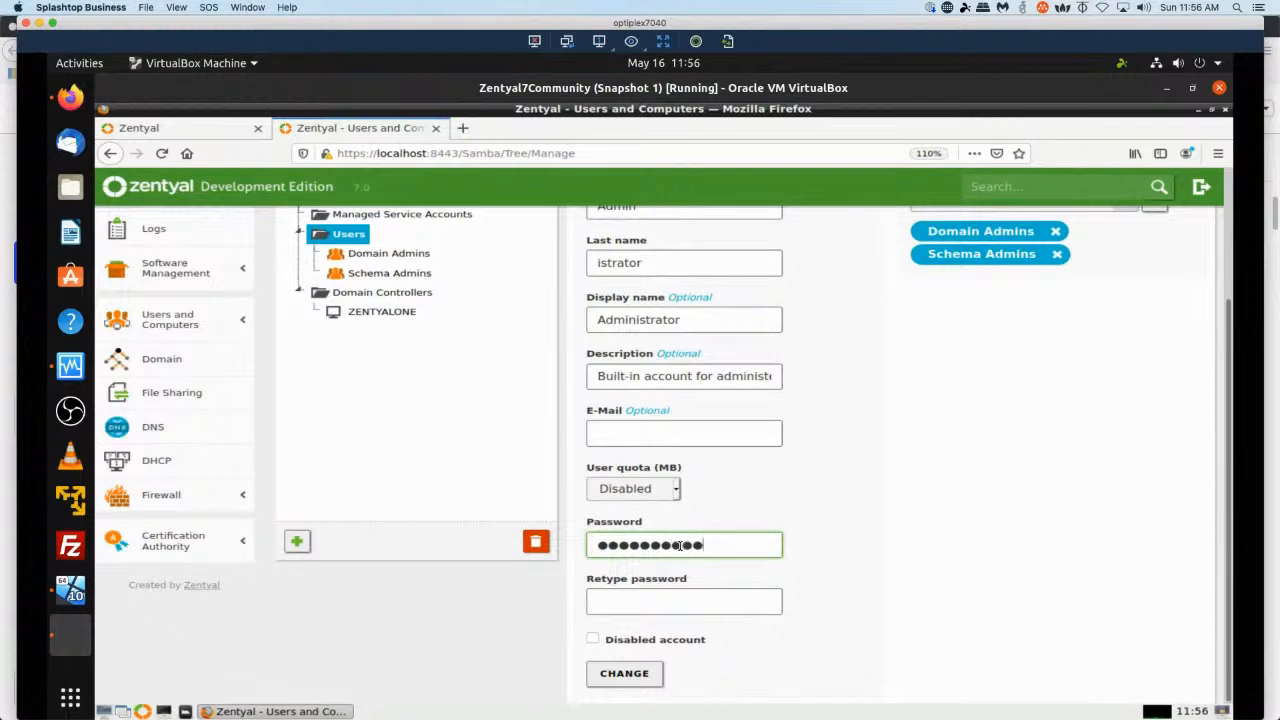
{"action": "key", "text": "Tab"}
{"action": "type", "text": "***********"}
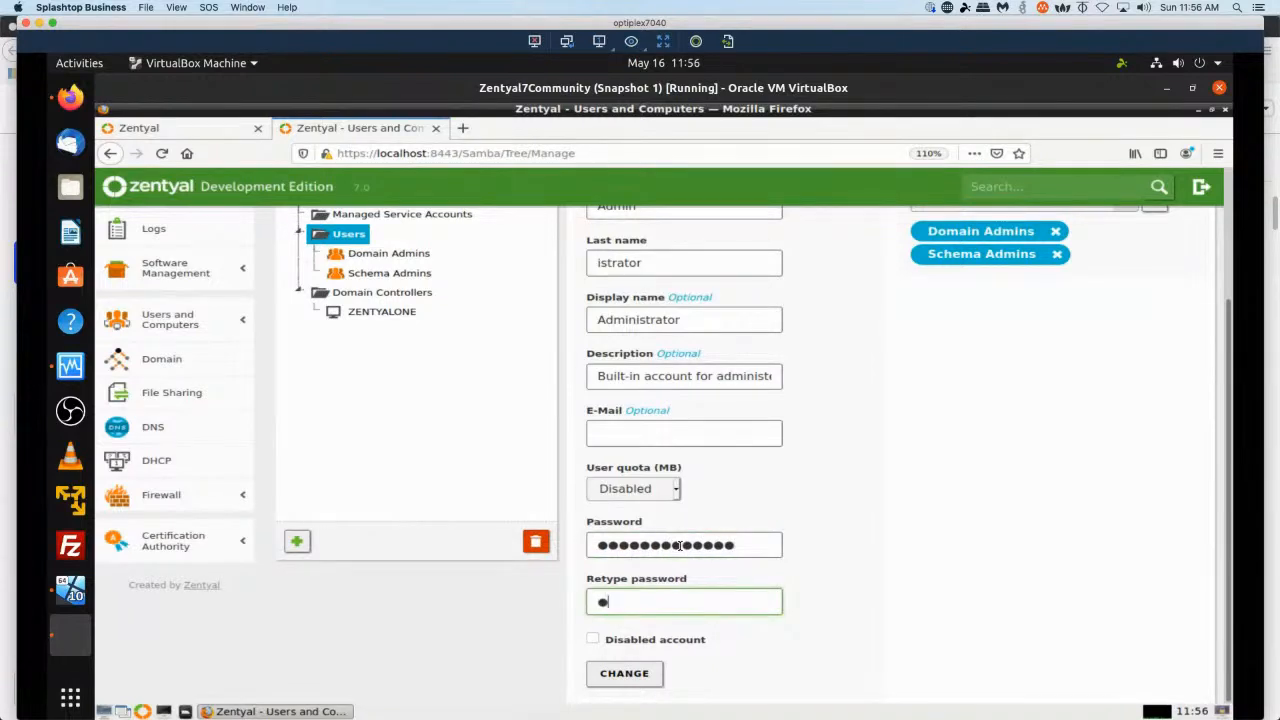
{"action": "type", "text": "**"}
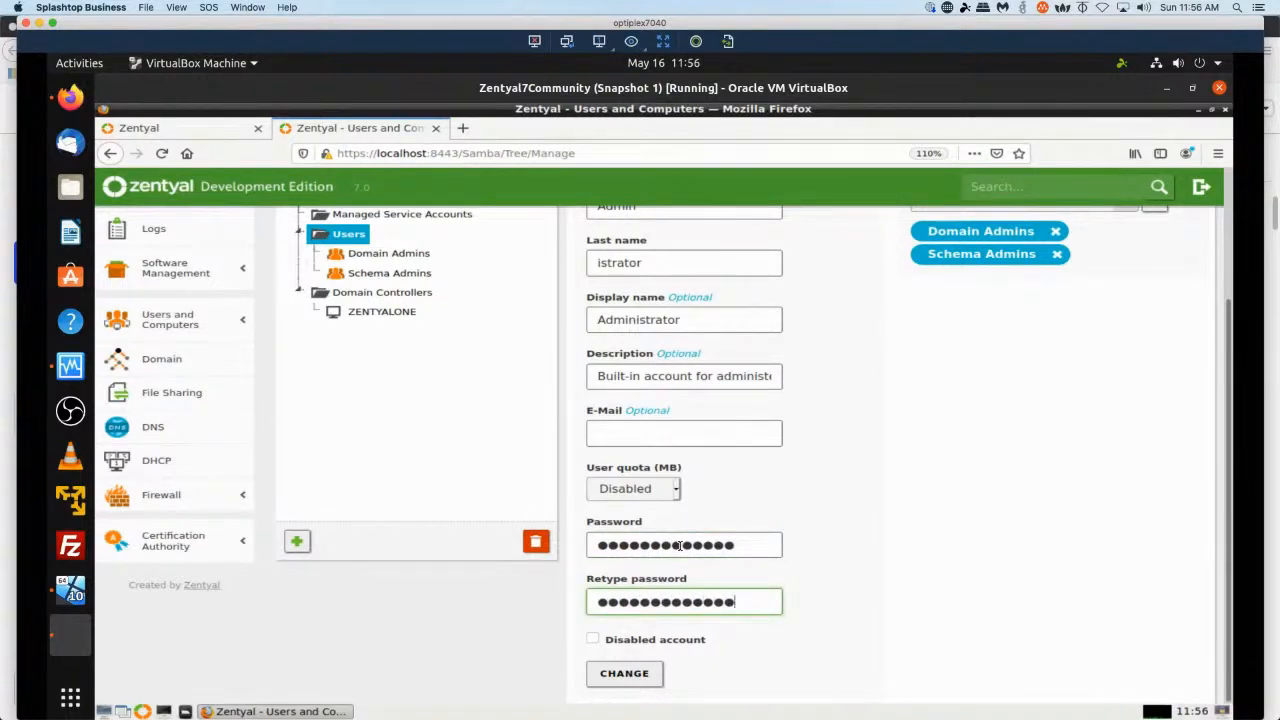
{"action": "left_click", "coordinate": [637, 677]}
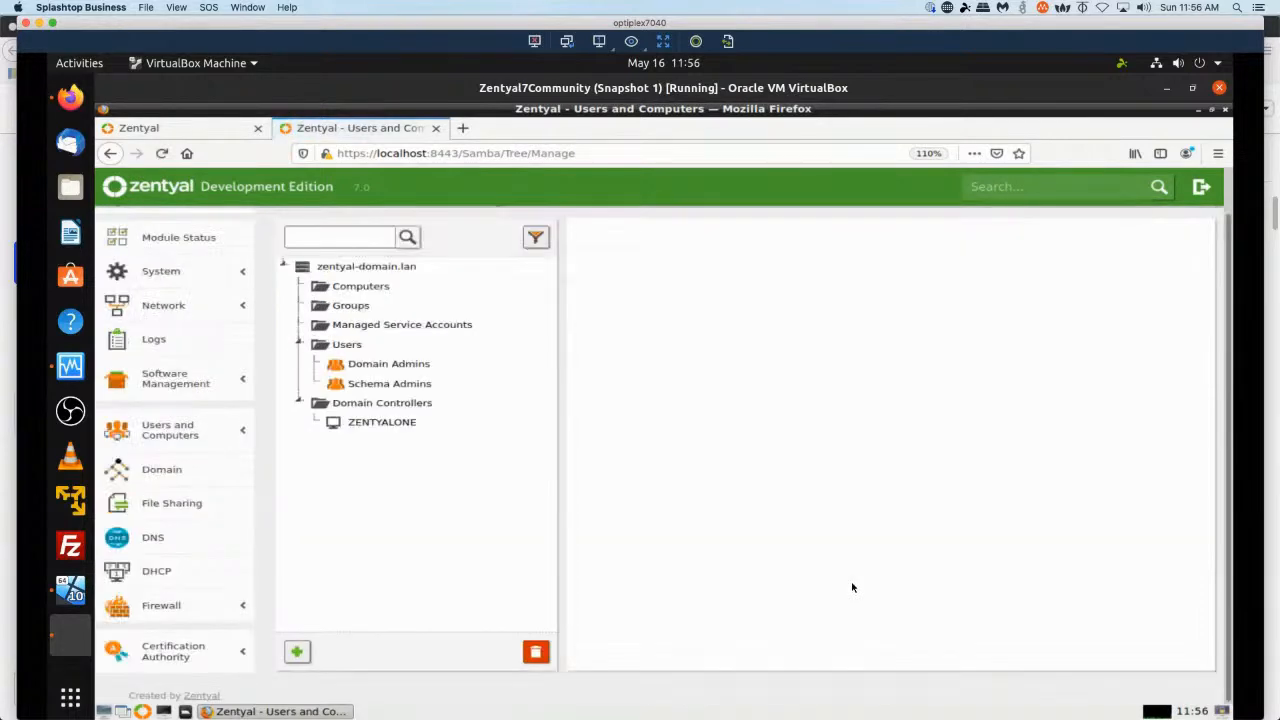
Check the Users list, the Domain Admins group members and the Administrator user's groups.
{"action": "left_click", "coordinate": [348, 344]}
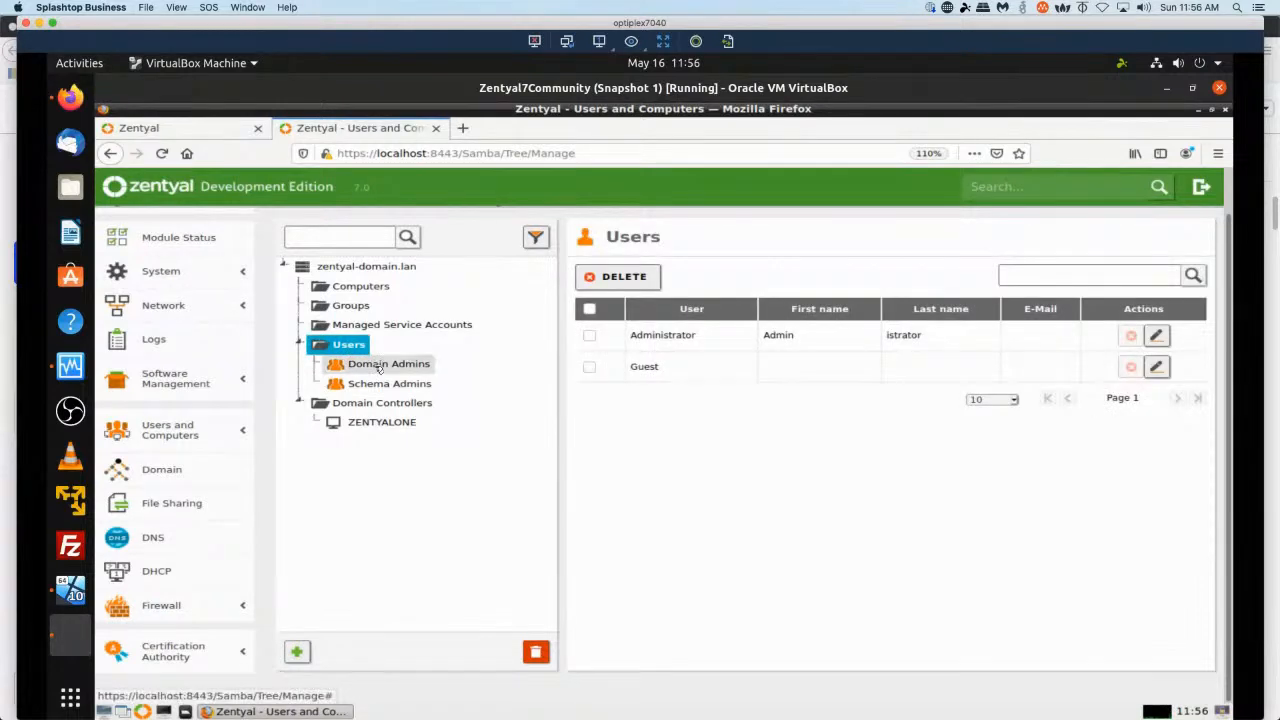
{"action": "left_click", "coordinate": [380, 366]}
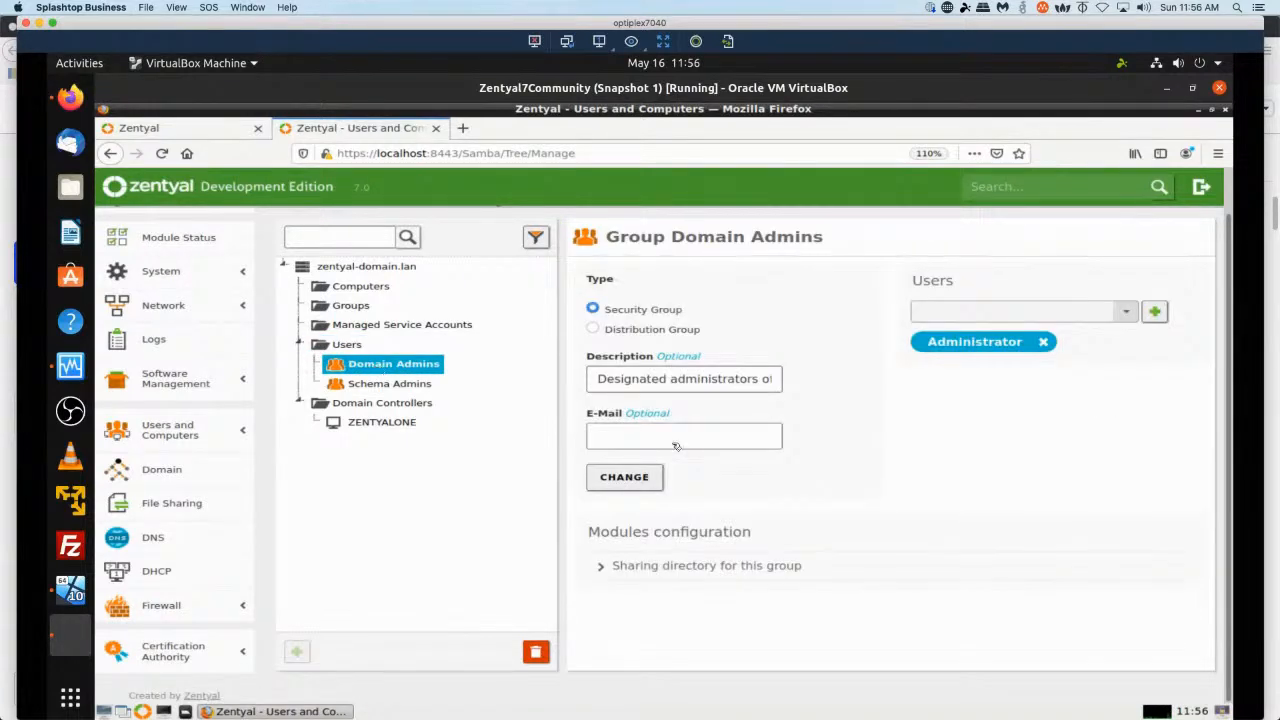
{"action": "left_click", "coordinate": [1127, 315]}
{"action": "left_click", "coordinate": [1127, 315]}
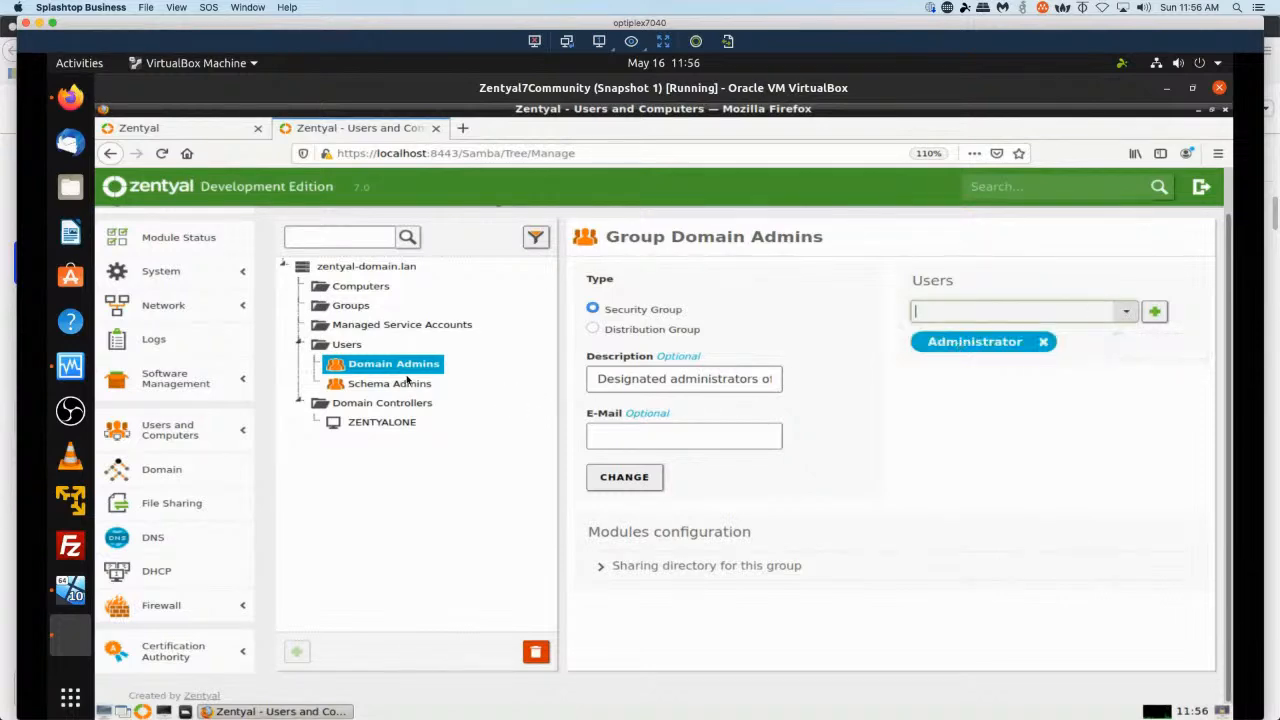
{"action": "left_click", "coordinate": [340, 346]}
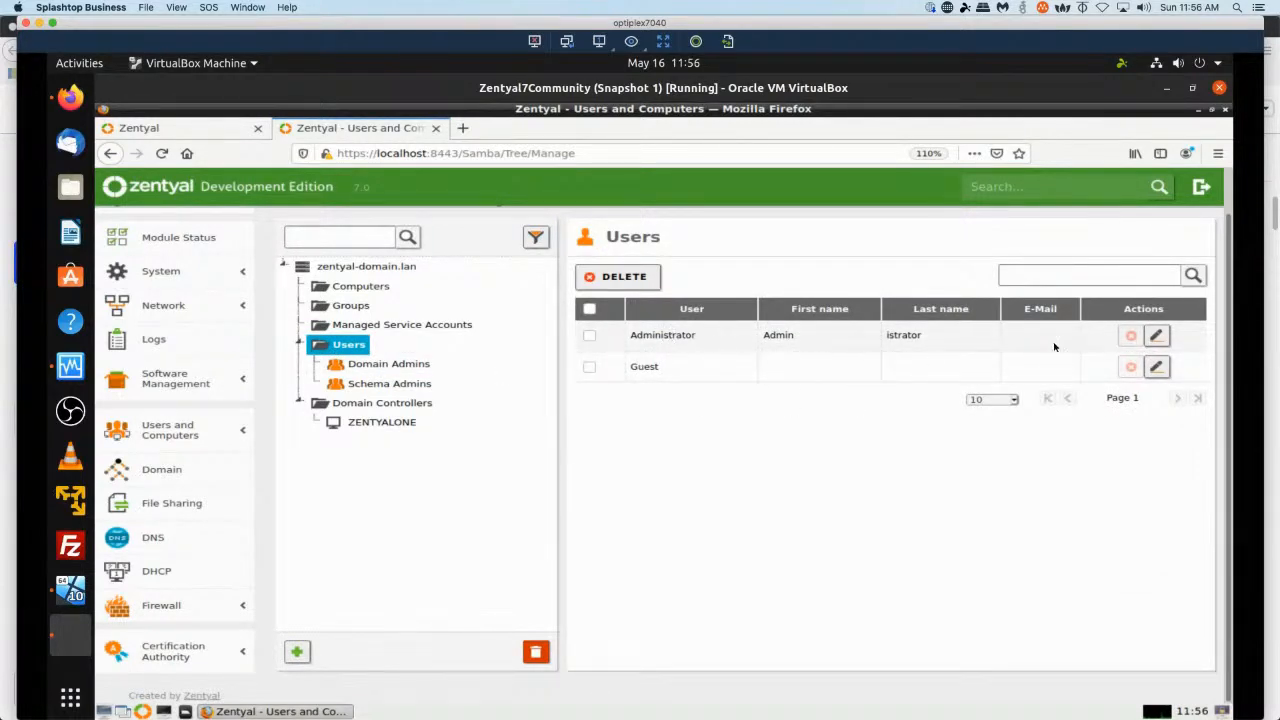
{"action": "left_click", "coordinate": [1152, 337]}
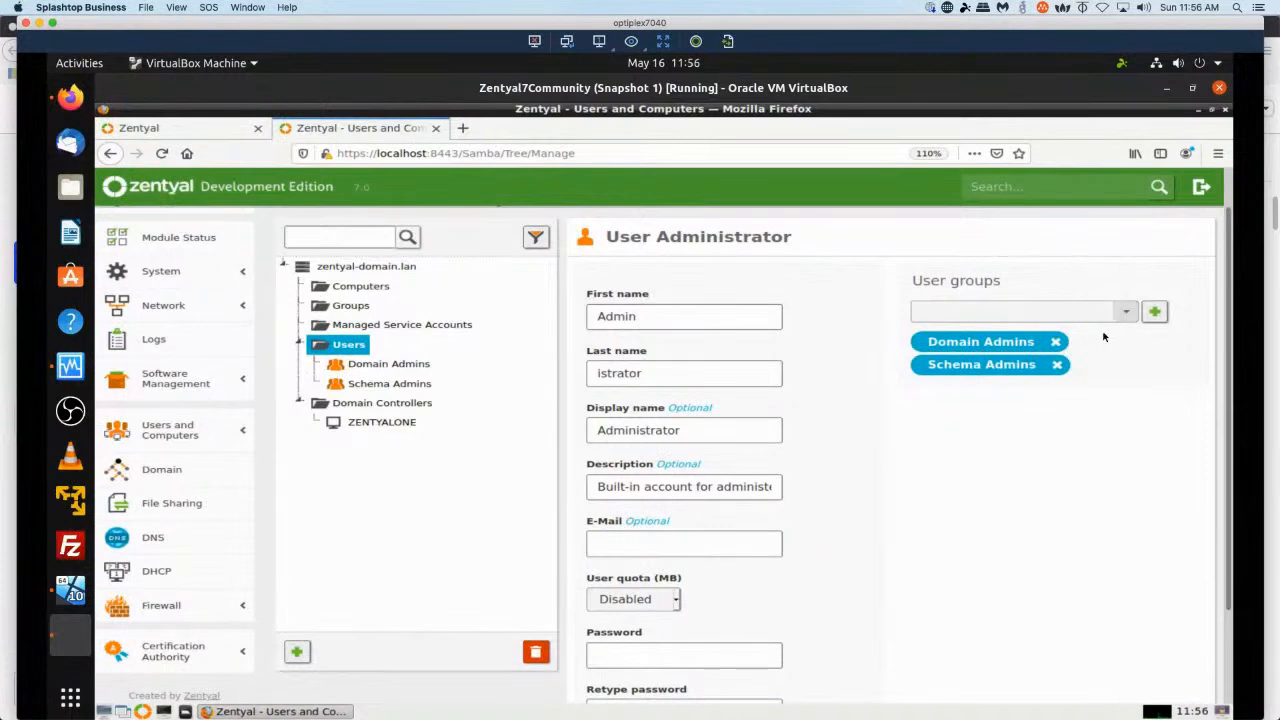
{"action": "left_click", "coordinate": [1126, 314]}
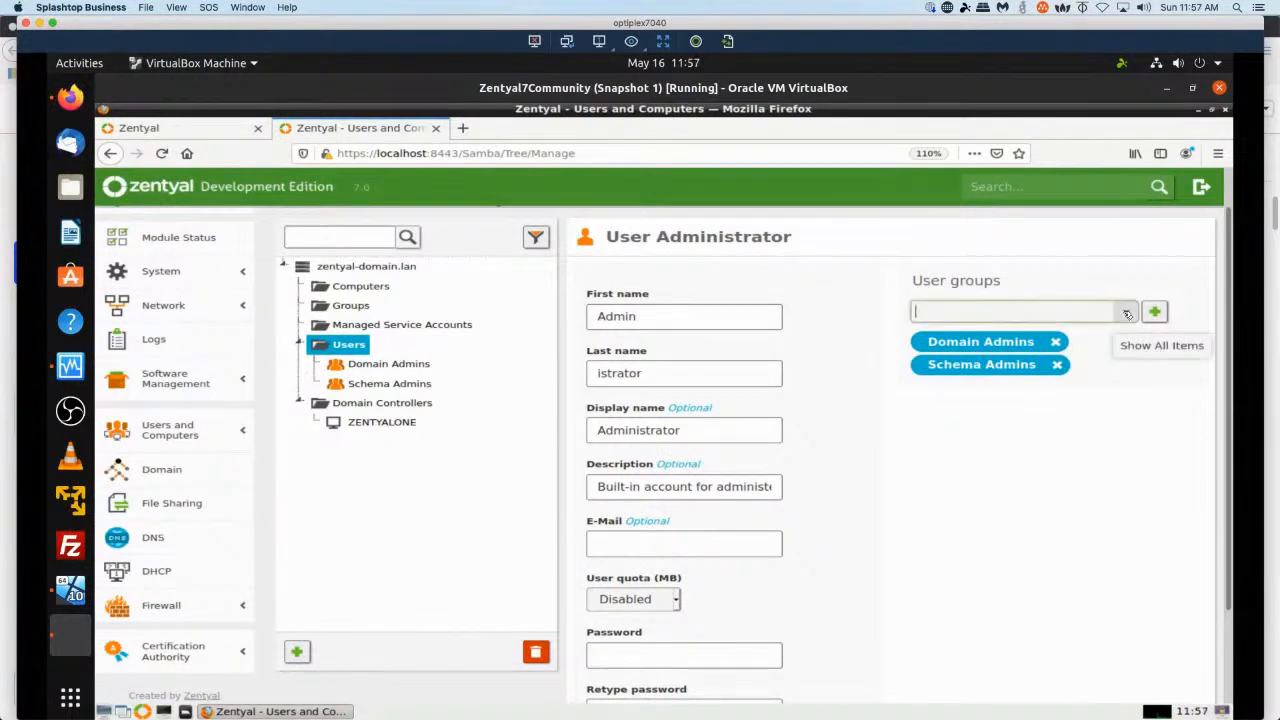
{"action": "left_click", "coordinate": [1126, 318]}
{"action": "left_click", "coordinate": [979, 342]}
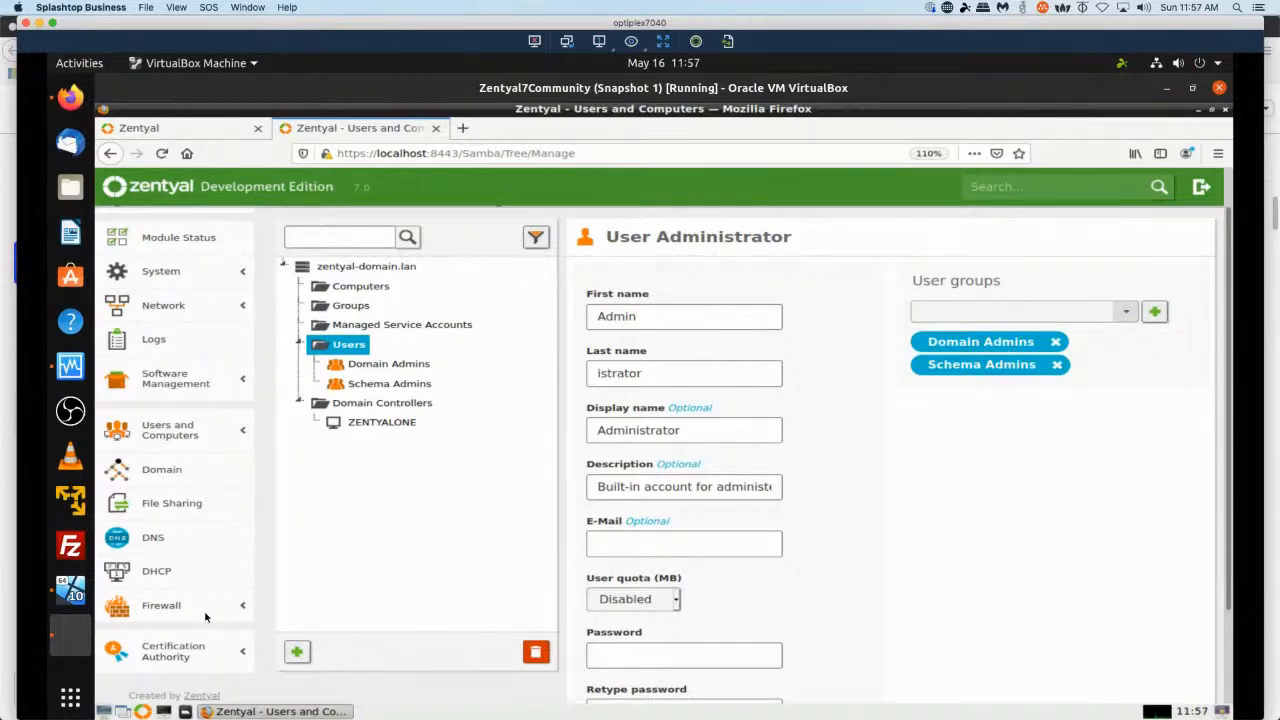
Switch to the Windows 10 VM, submit the domain join credentials and accept the suggested domain user account.
{"action": "left_click", "coordinate": [72, 590]}
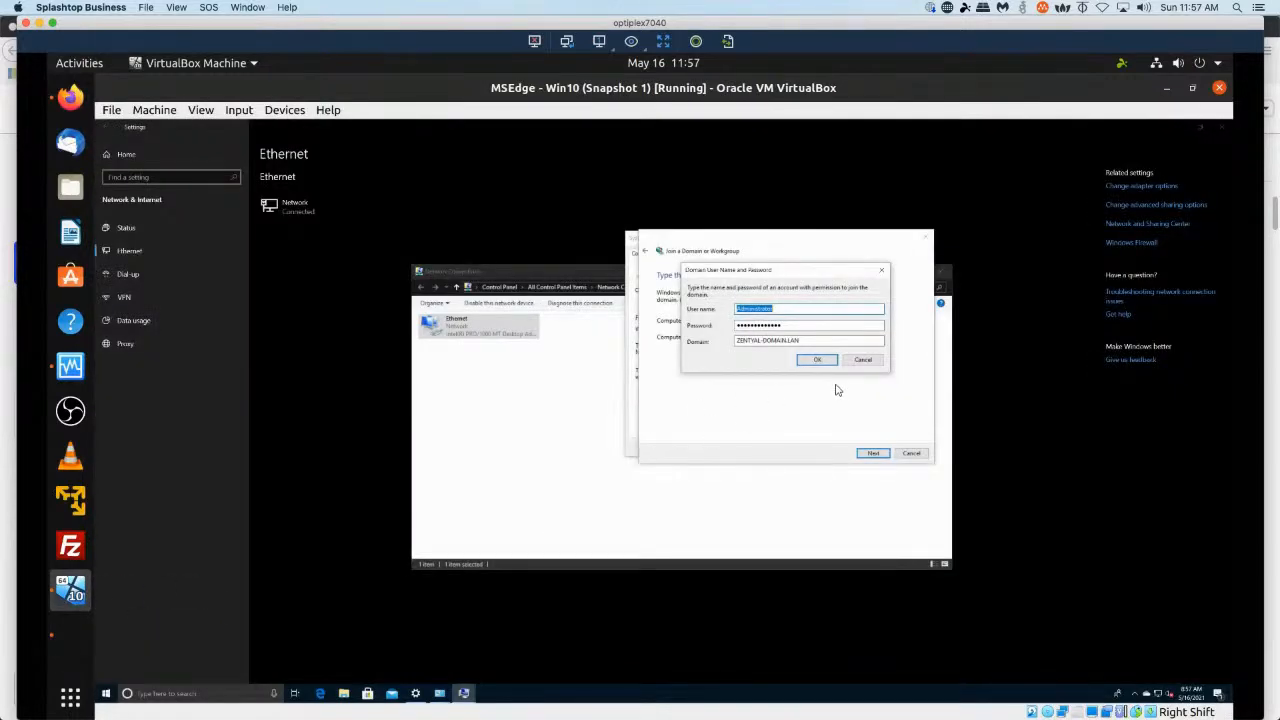
{"action": "left_click", "coordinate": [819, 360]}
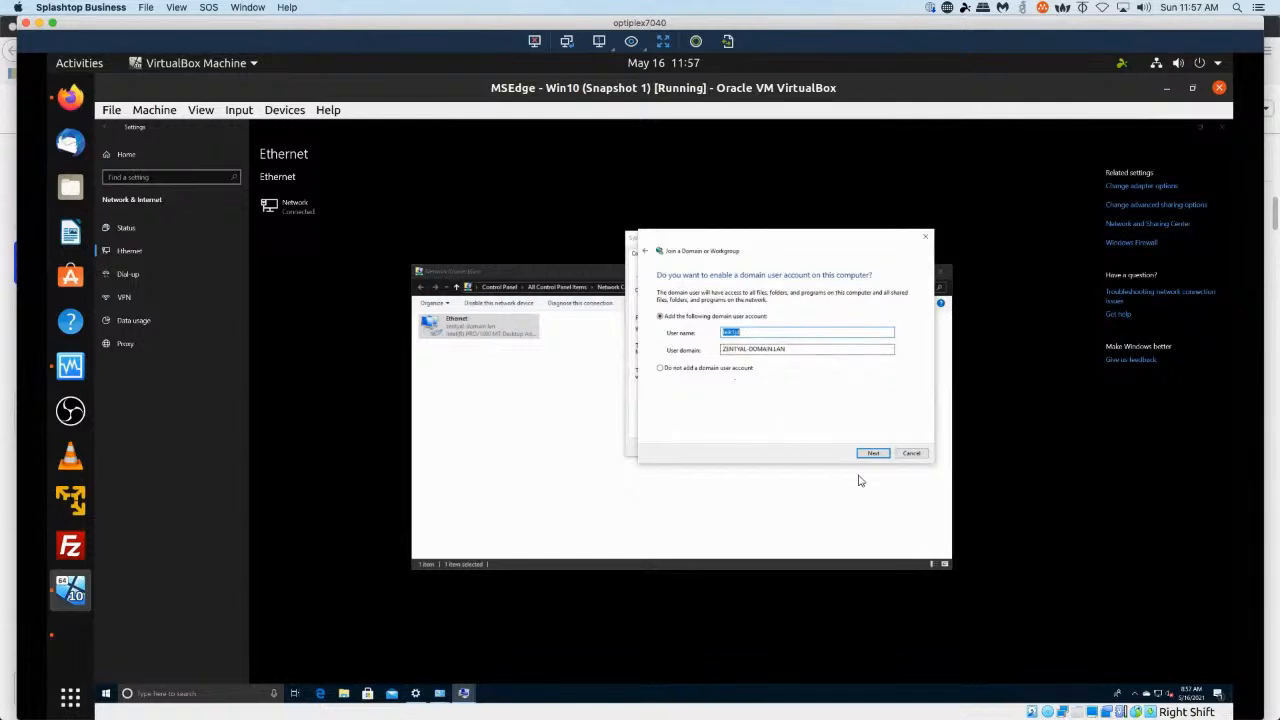
{"action": "left_click", "coordinate": [884, 454]}
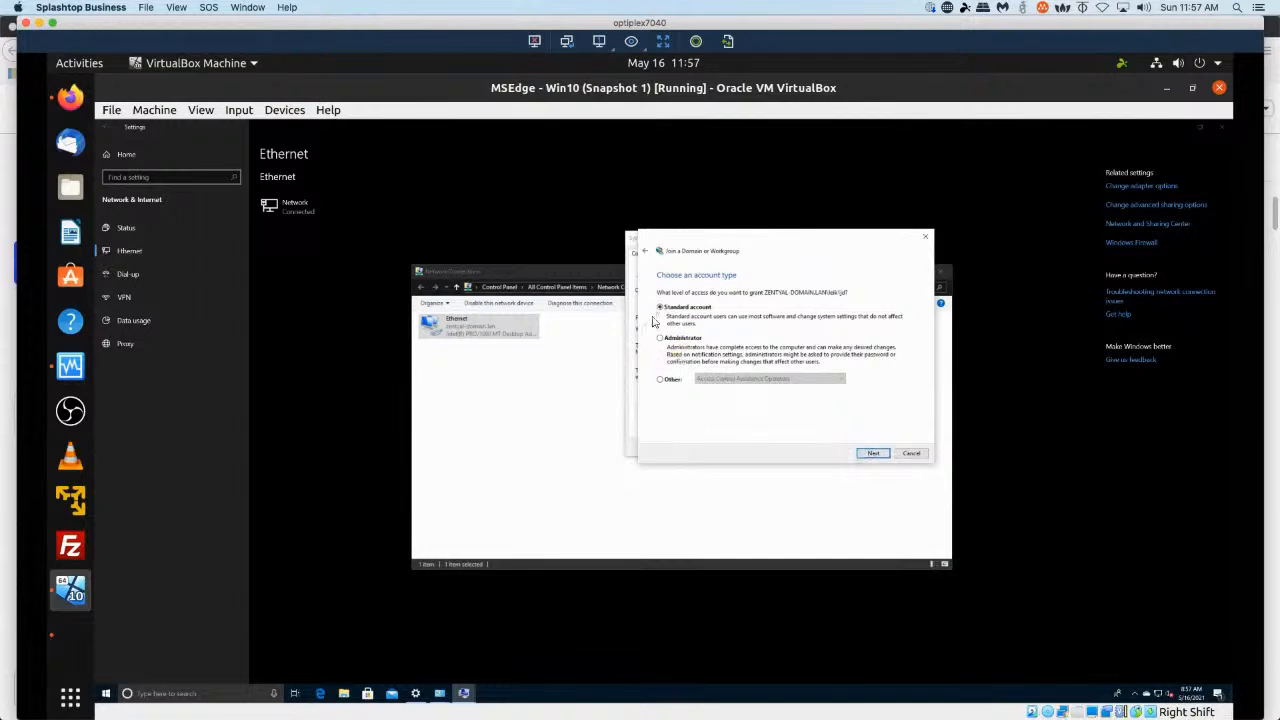
Try to grant the suggested domain user standard account access, then cancel the account wizard.
{"action": "left_click", "coordinate": [873, 453]}
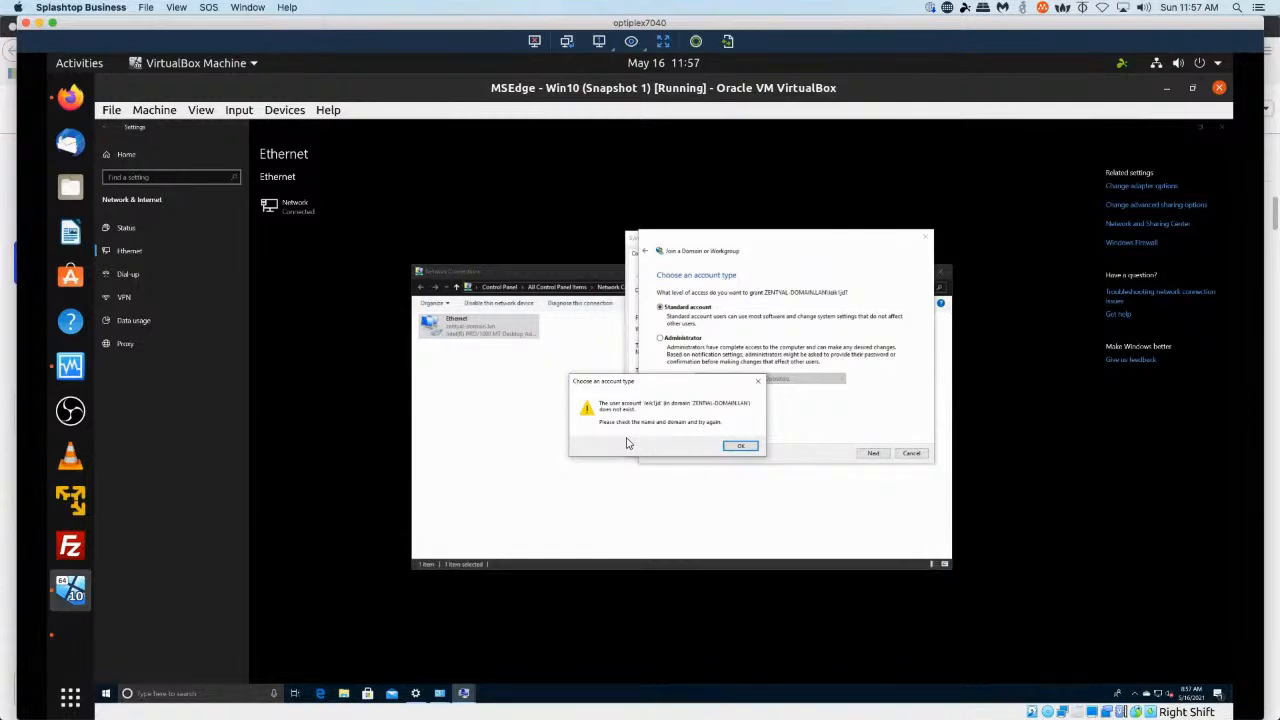
{"action": "left_click", "coordinate": [741, 446]}
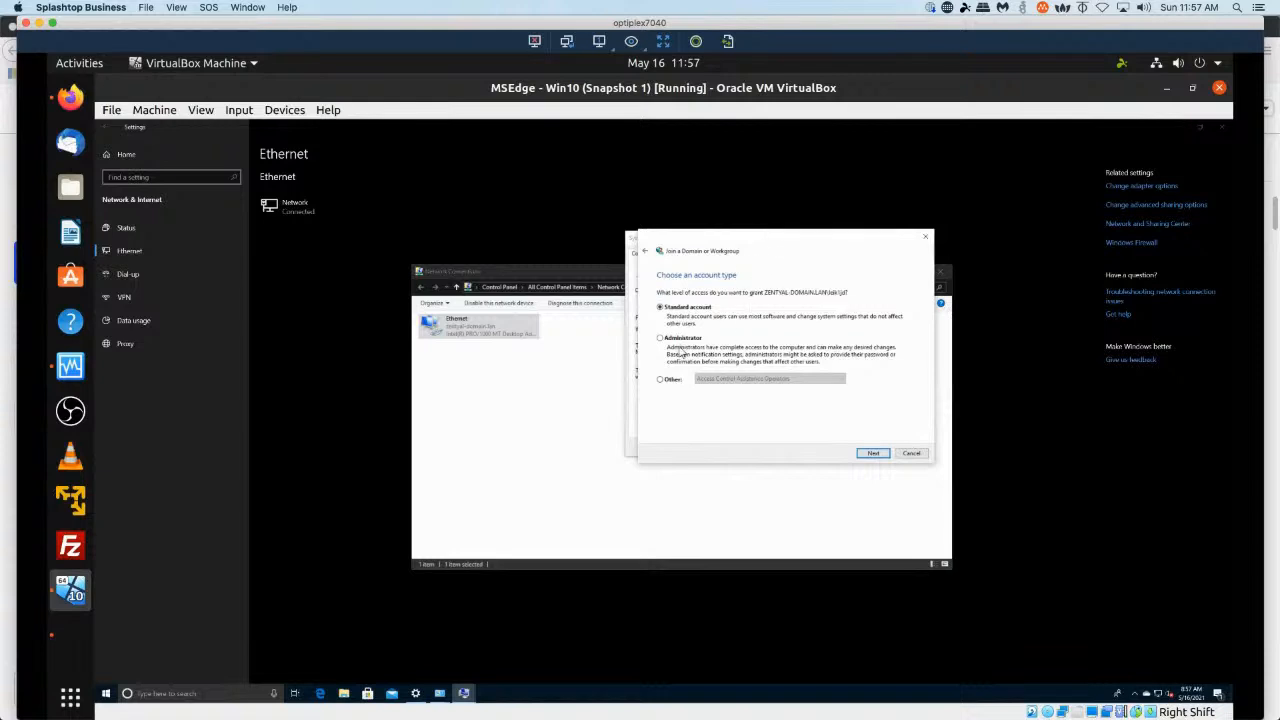
{"action": "left_click", "coordinate": [911, 453]}
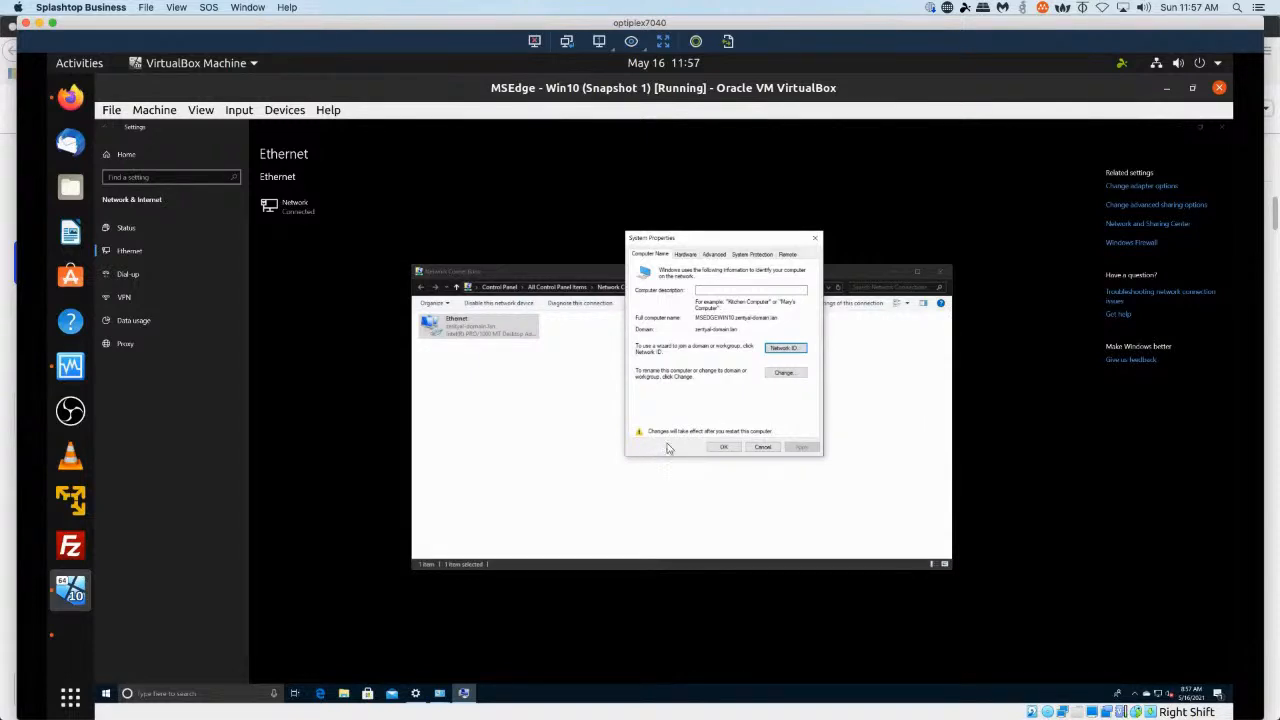
Close System Properties and restart the computer now to apply the domain join.
{"action": "left_click", "coordinate": [721, 448]}
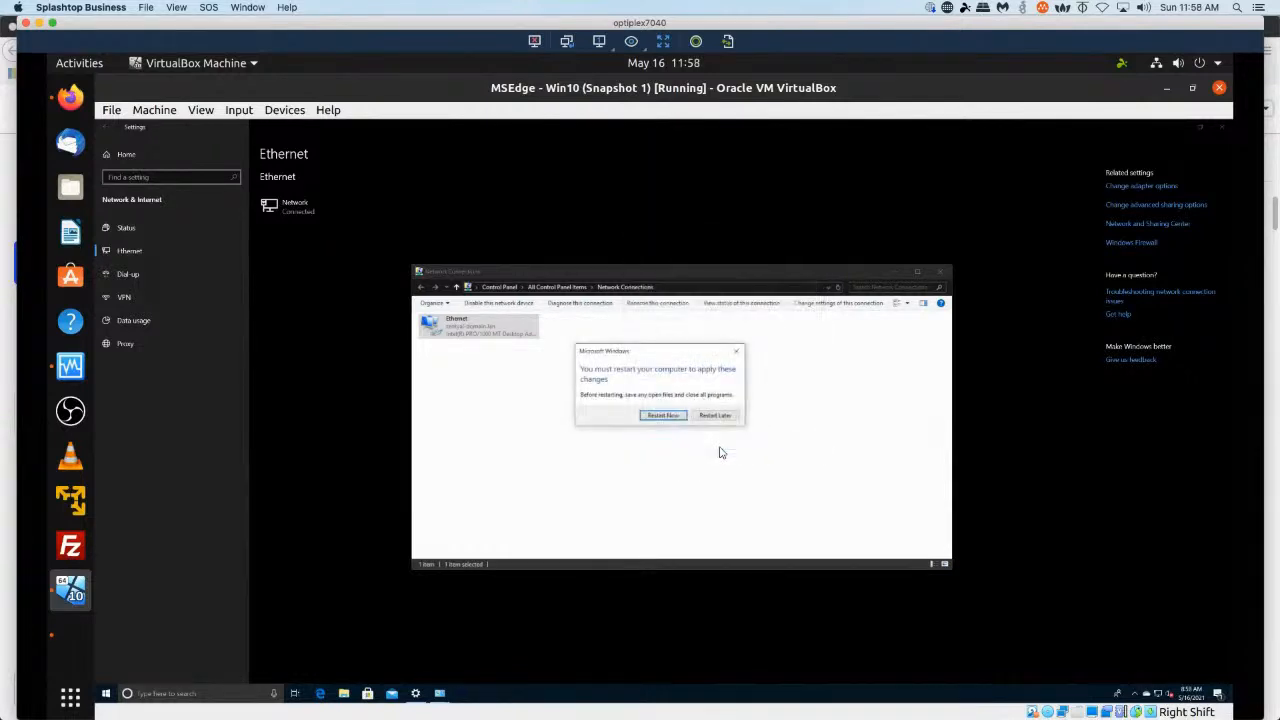
{"action": "left_click", "coordinate": [656, 416]}
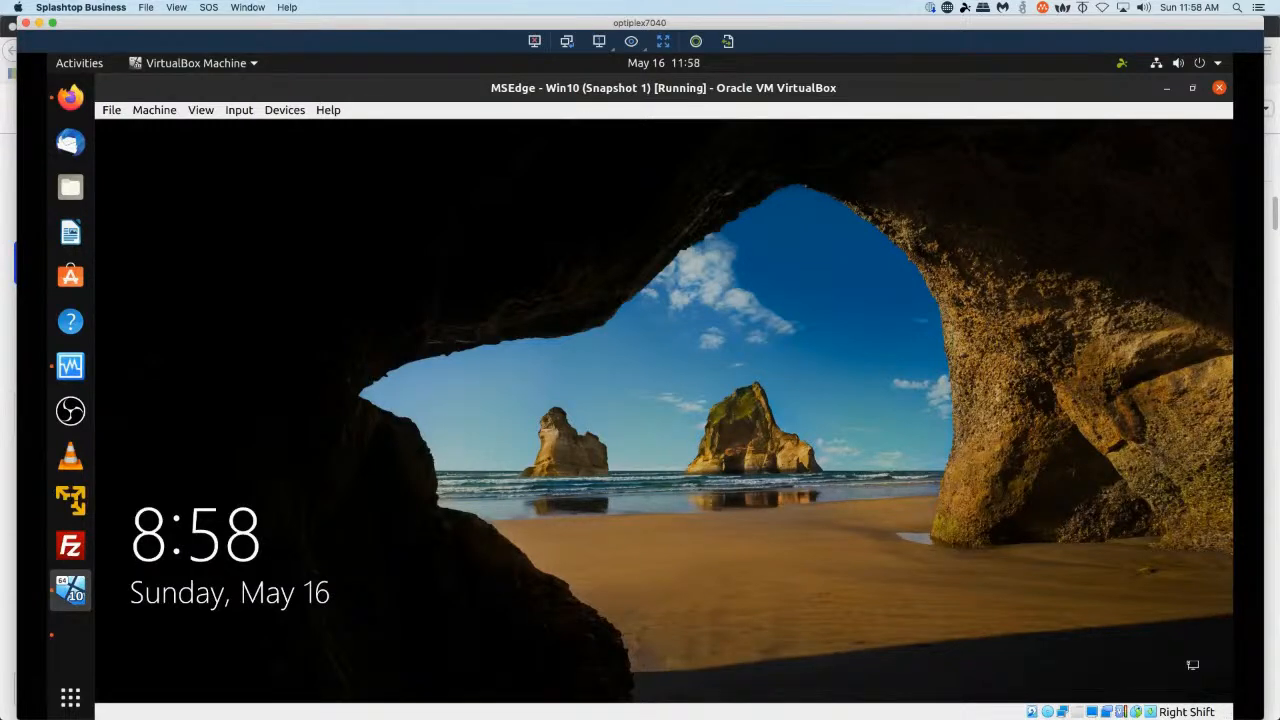
Sign in as another user with zentyal-domain.lan\Administrator and the domain administrator password.
{"action": "left_click", "coordinate": [524, 390]}
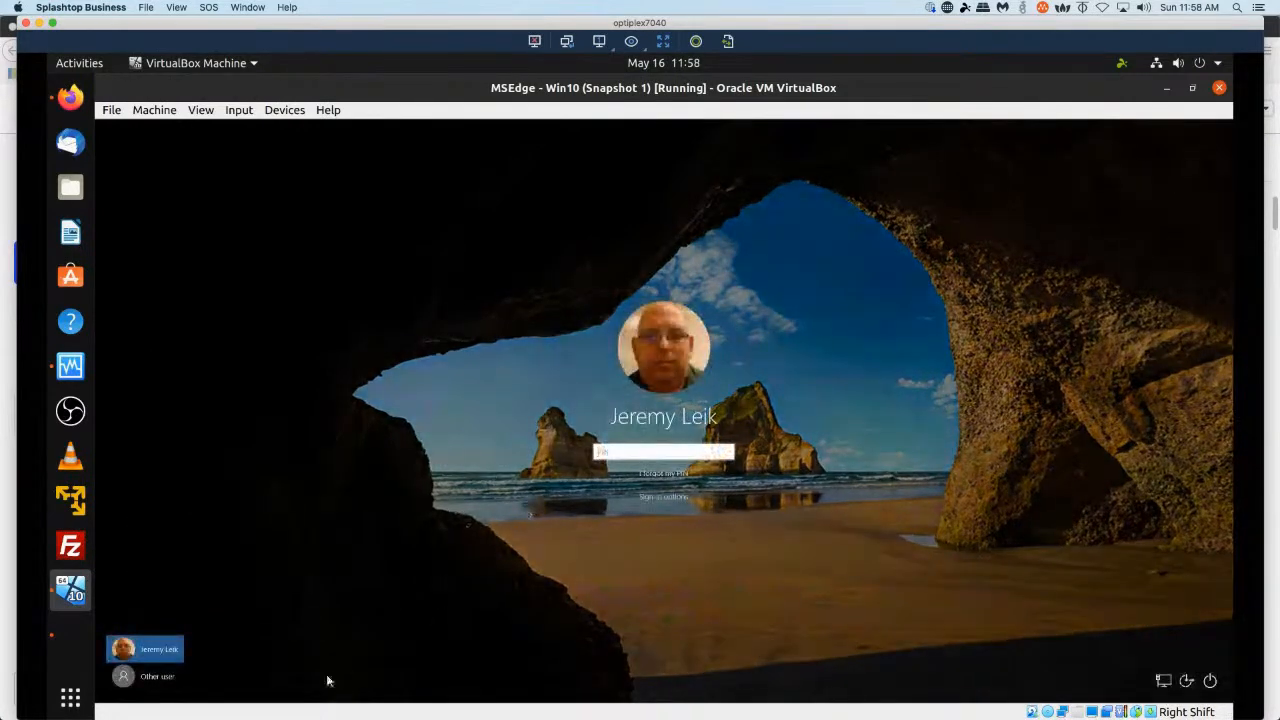
{"action": "left_click", "coordinate": [145, 676]}
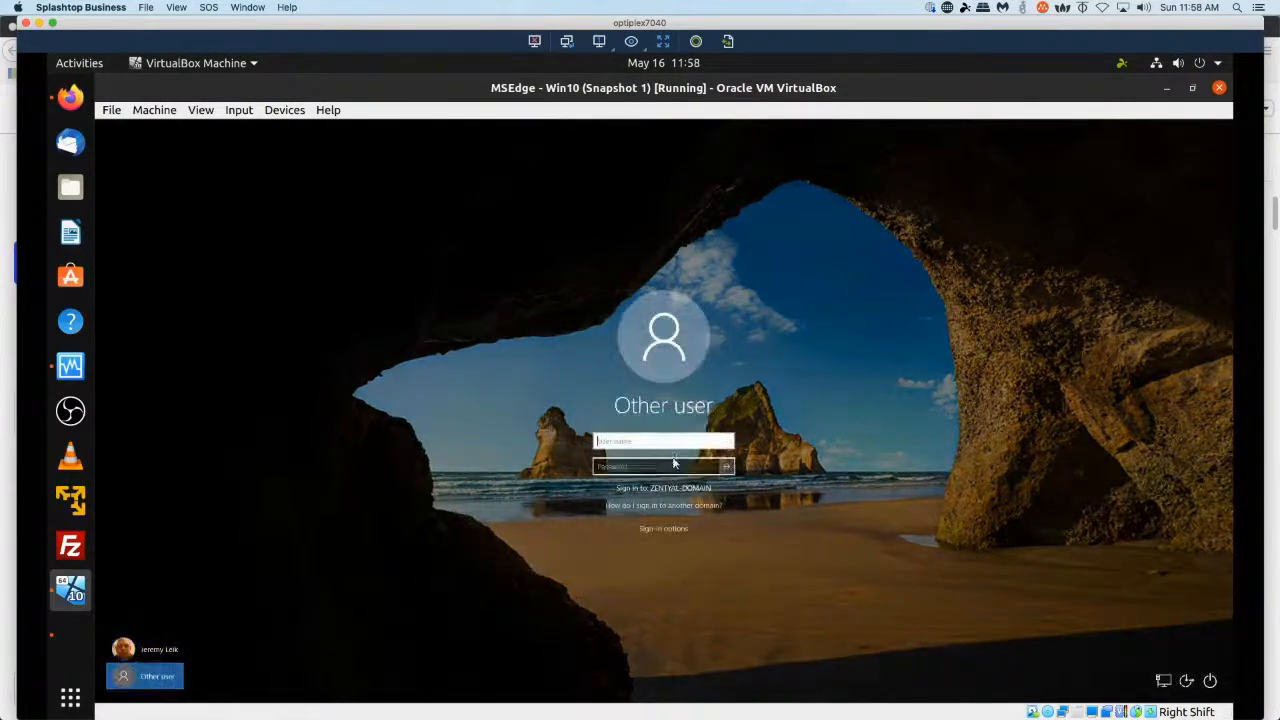
{"action": "type", "text": "Administrator"}
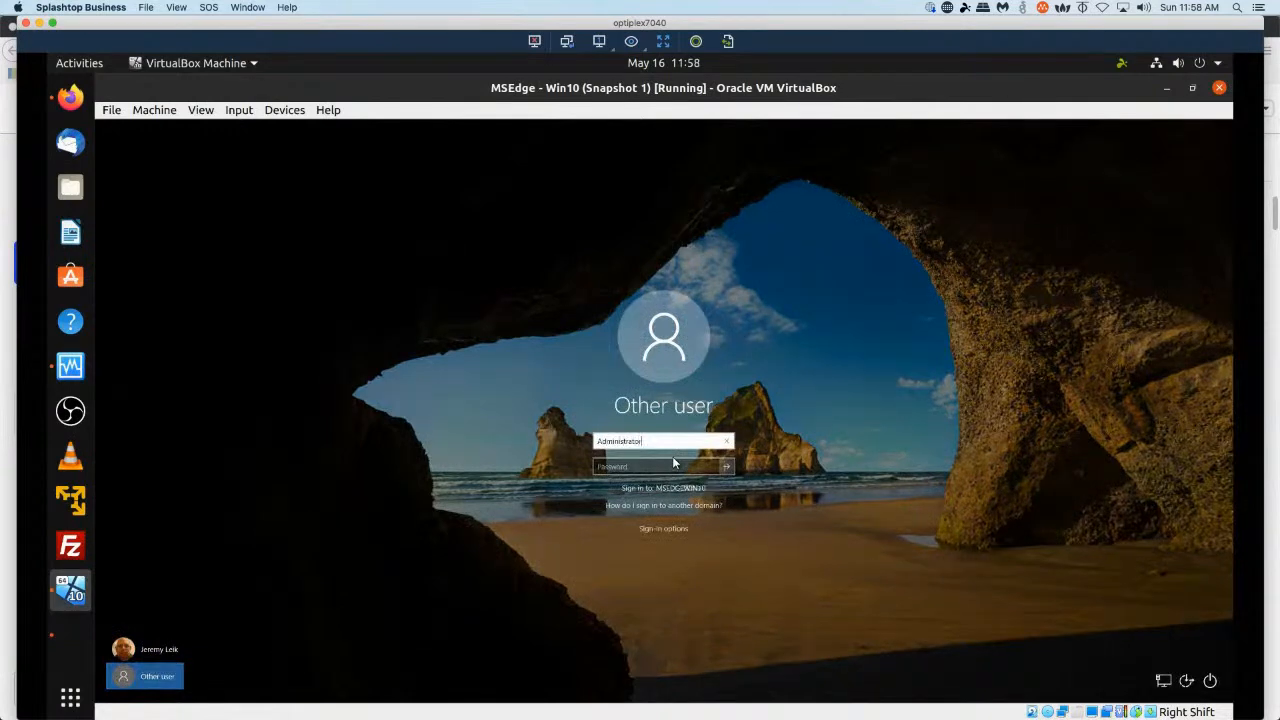
{"action": "key", "text": "Tab"}
{"action": "type", "text": "••••••••••••"}
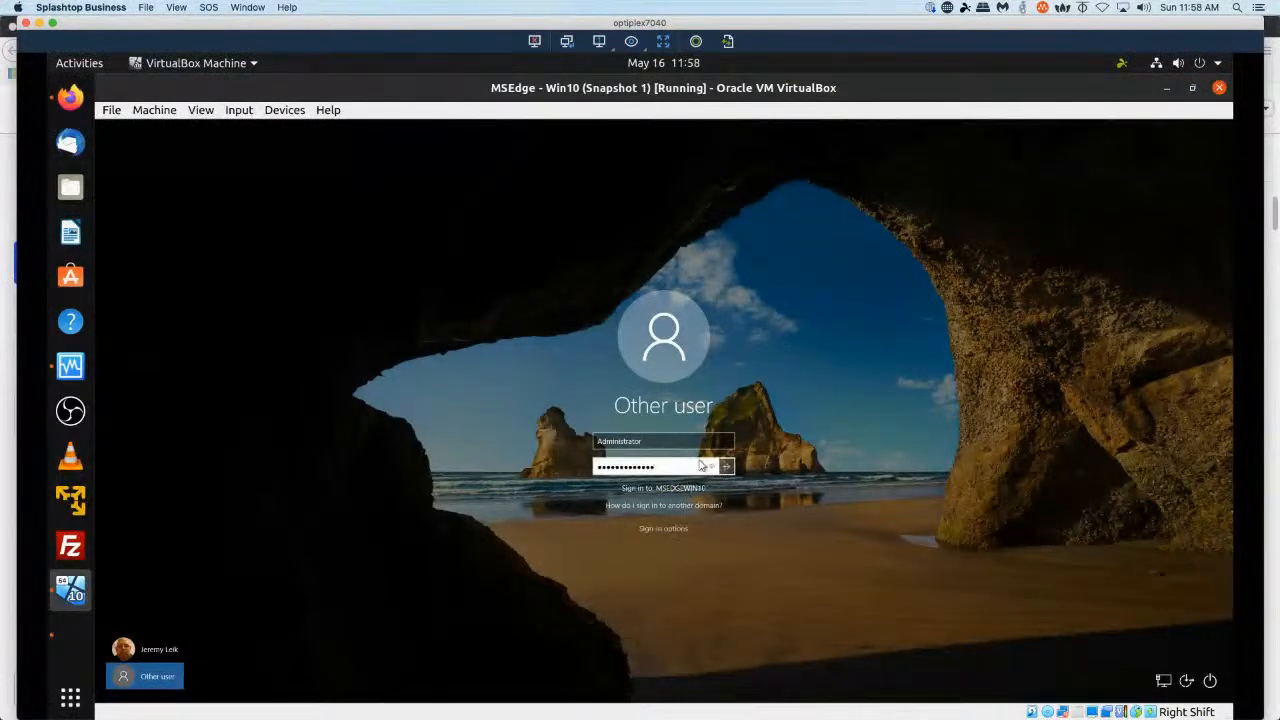
{"action": "left_click", "coordinate": [684, 440]}
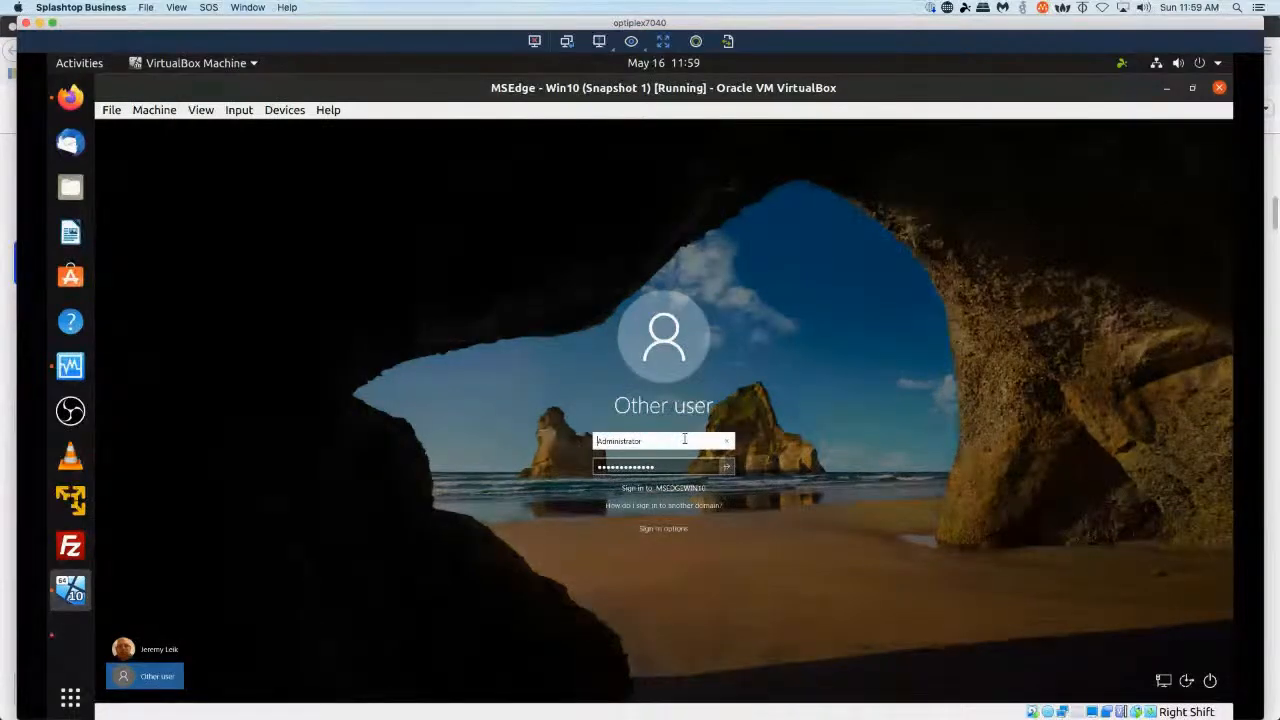
{"action": "type", "text": "zentyal-do"}
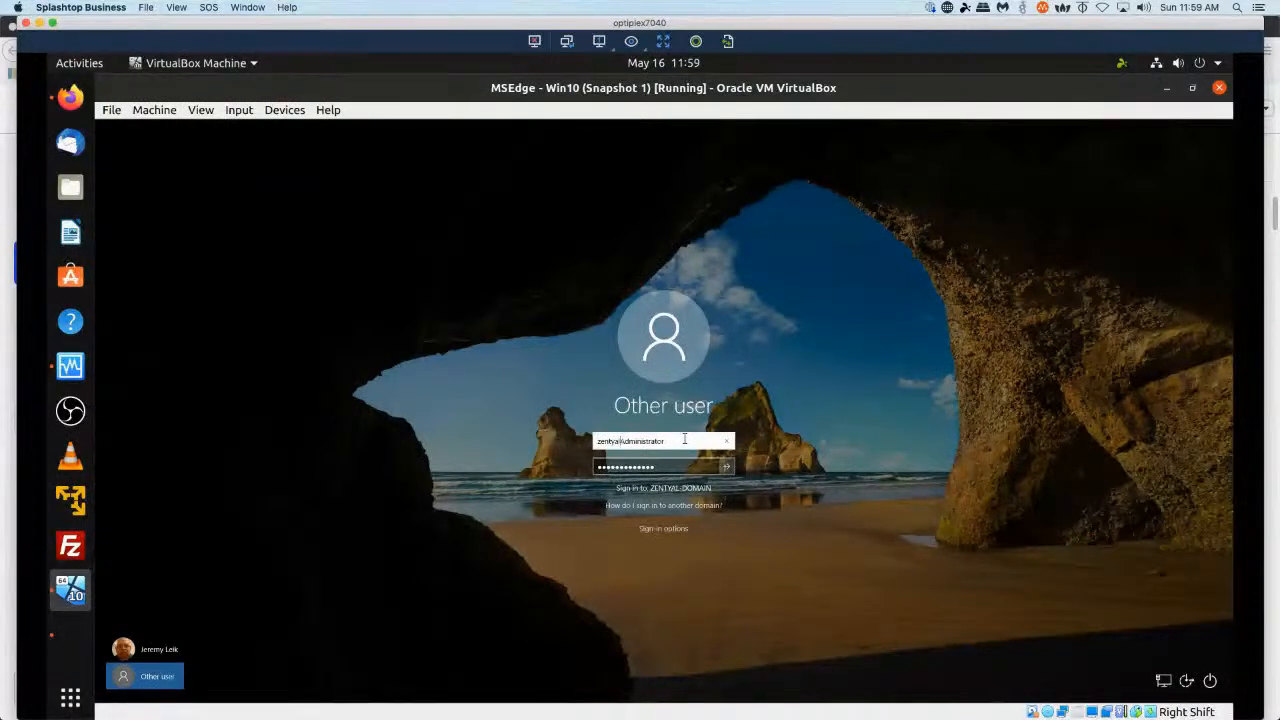
{"action": "type", "text": "main.lan\\"}
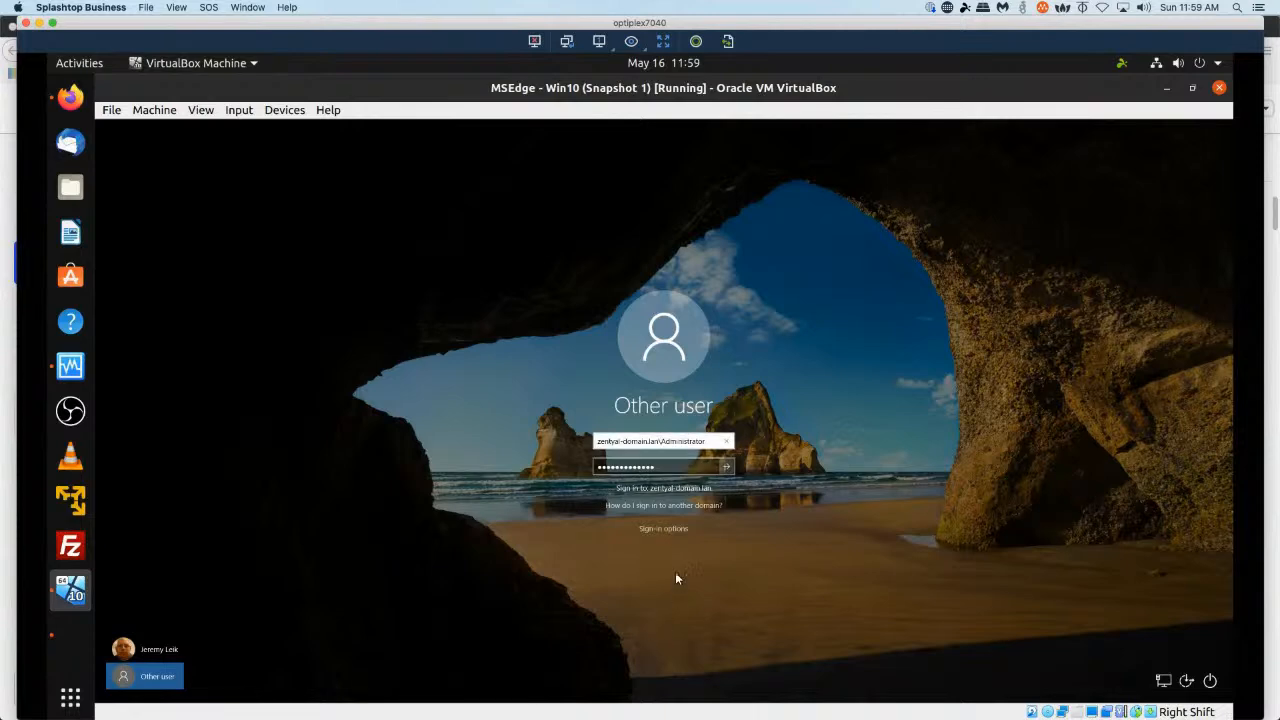
{"action": "double_click", "coordinate": [693, 465]}
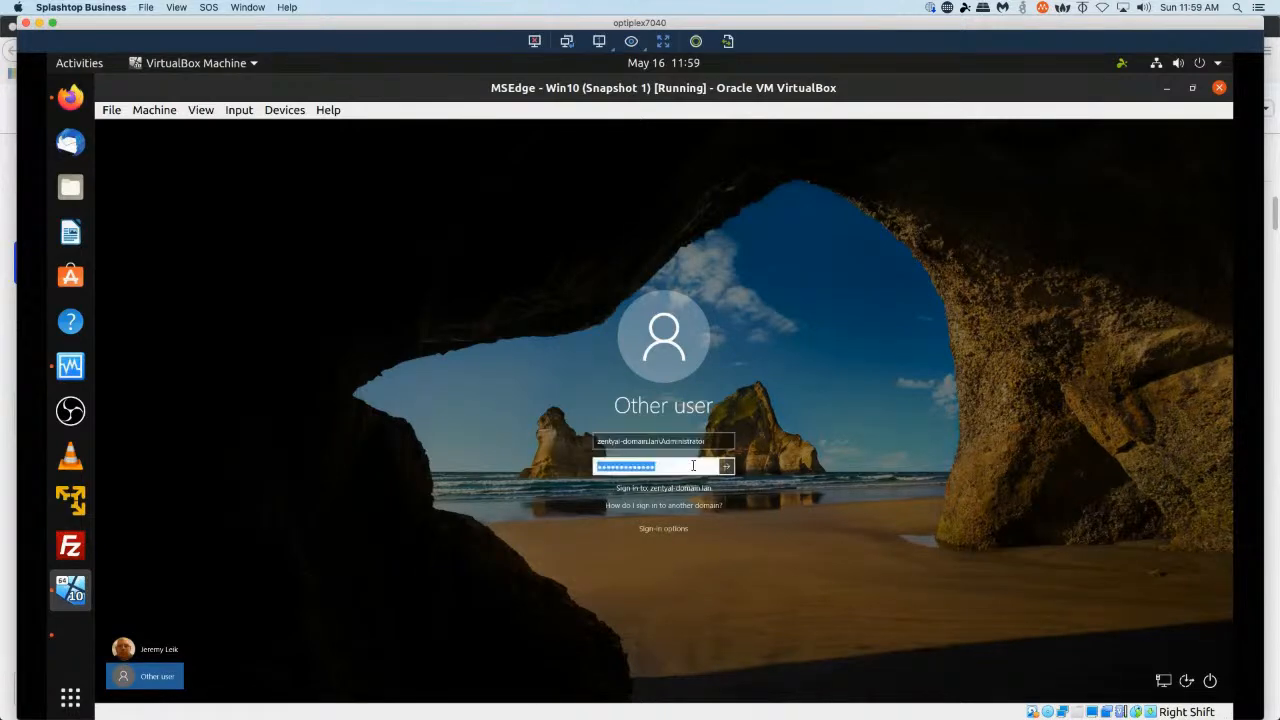
{"action": "key", "text": "Return"}
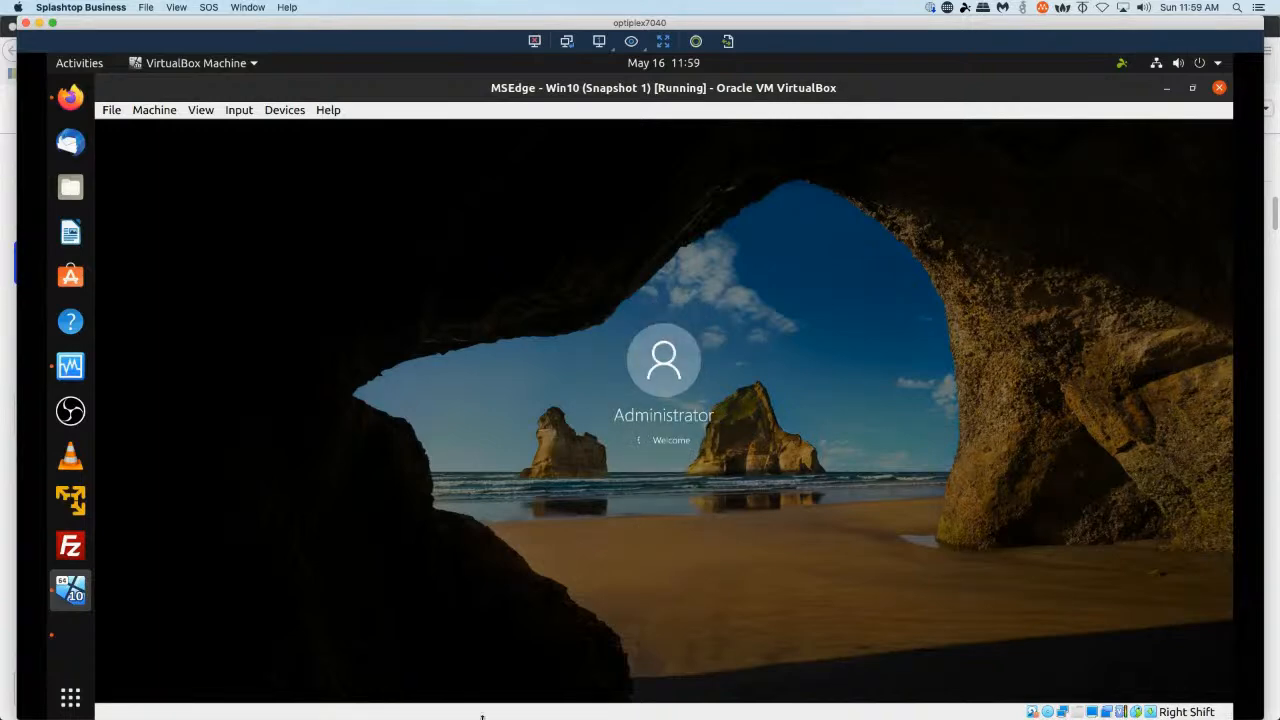
Switch to the Zentyal VM, reload Users and Computers, and check the Domain Admins group and Users list.
{"action": "left_click", "coordinate": [66, 632]}
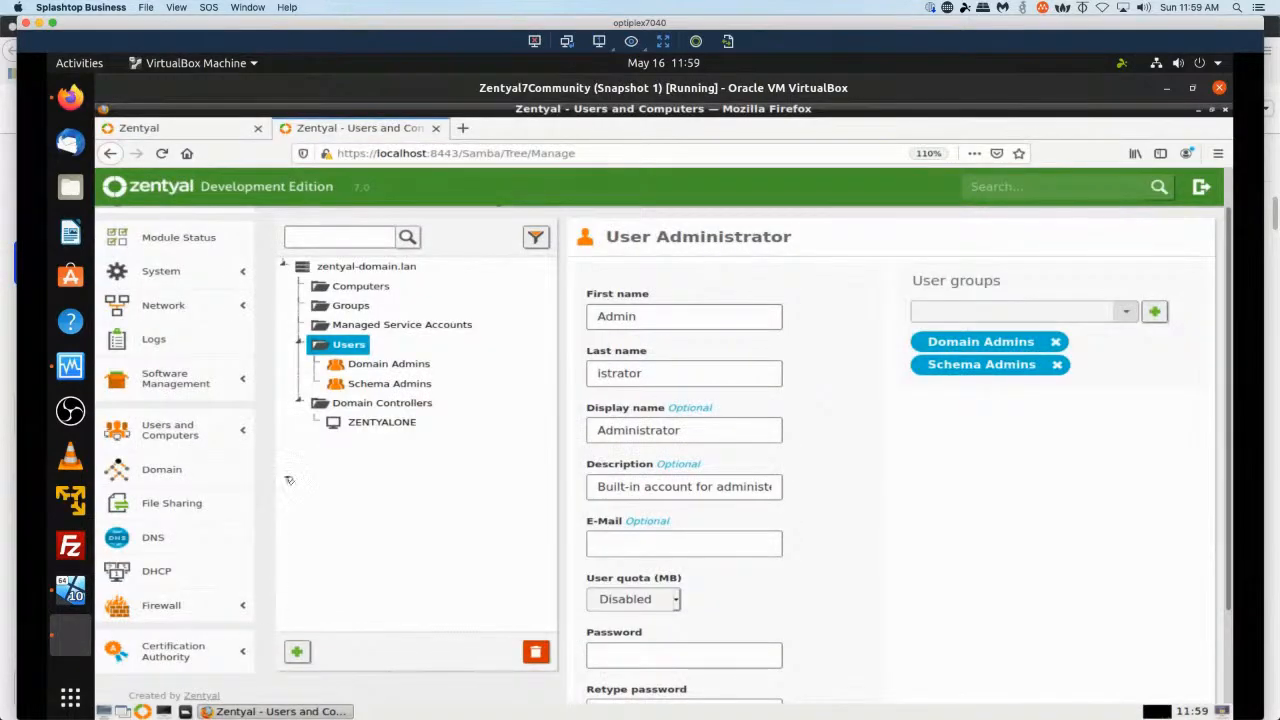
{"action": "left_click", "coordinate": [160, 155]}
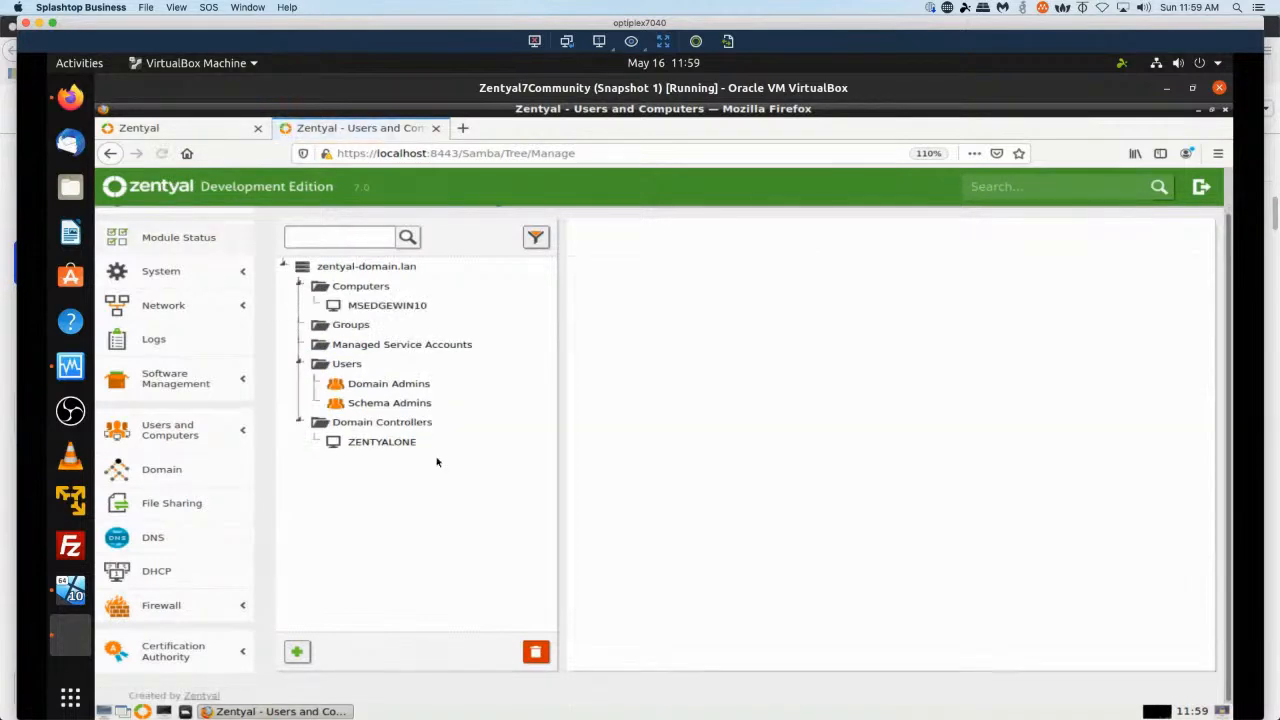
{"action": "left_click", "coordinate": [385, 387]}
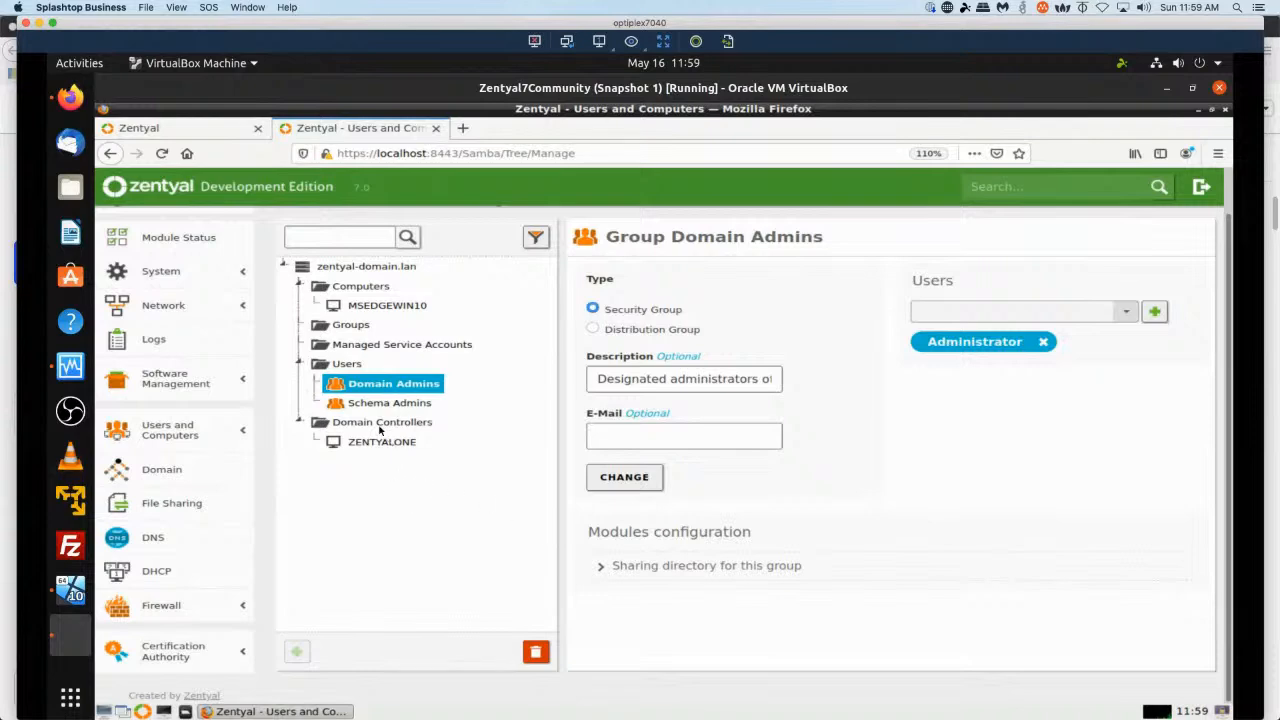
{"action": "left_click", "coordinate": [352, 365]}
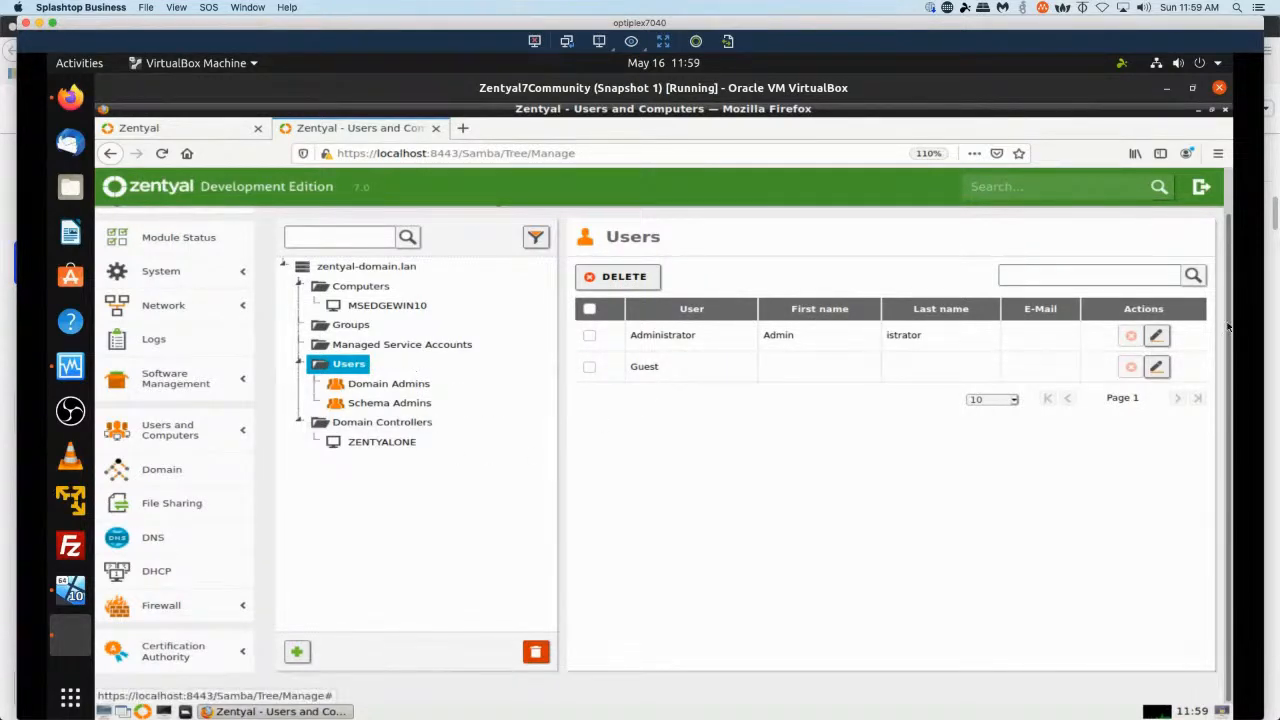
Add a new user with the presenter's username, first and last name, and a password entered twice, without a group.
{"action": "left_click", "coordinate": [299, 654]}
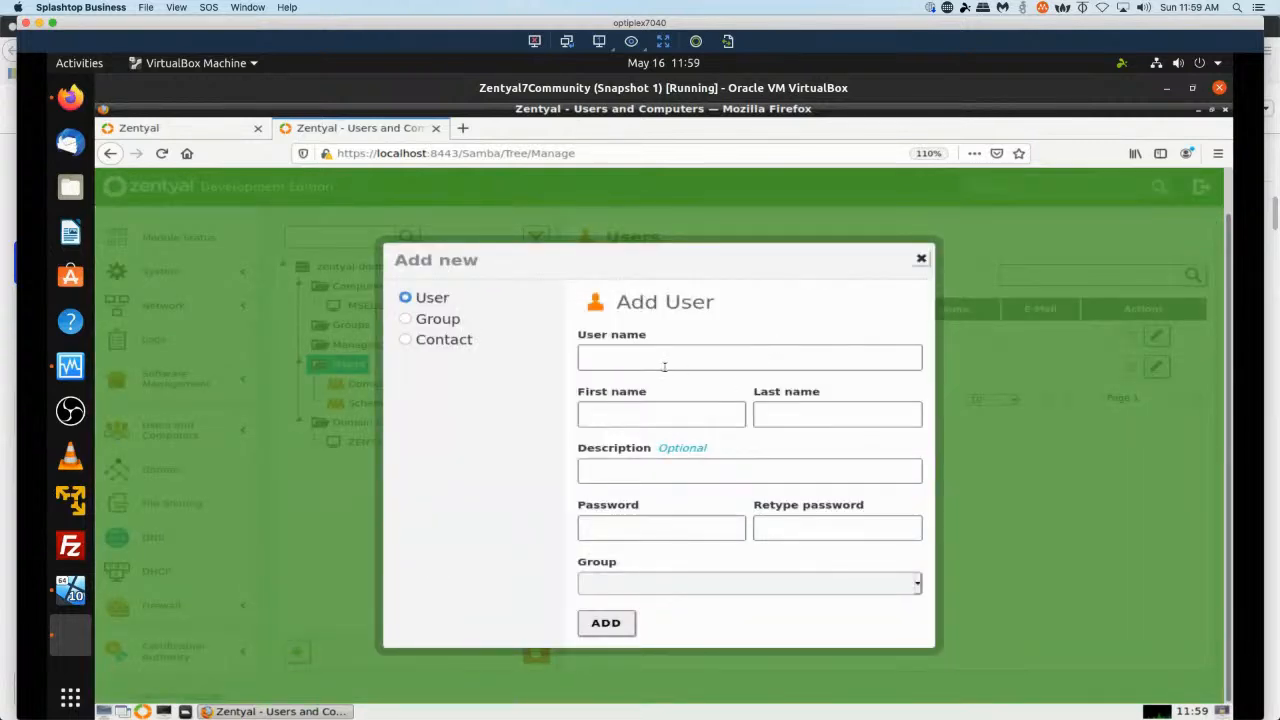
{"action": "left_click", "coordinate": [664, 358]}
{"action": "type", "text": "jleik"}
{"action": "key", "text": "Tab"}
{"action": "type", "text": "Jeremy"}
{"action": "key", "text": "Tab"}
{"action": "type", "text": "Leik"}
{"action": "key", "text": "Tab"}
{"action": "key", "text": "Tab"}
{"action": "type", "text": "•••••••••••"}
{"action": "key", "text": "Tab"}
{"action": "type", "text": "•••••••••••"}
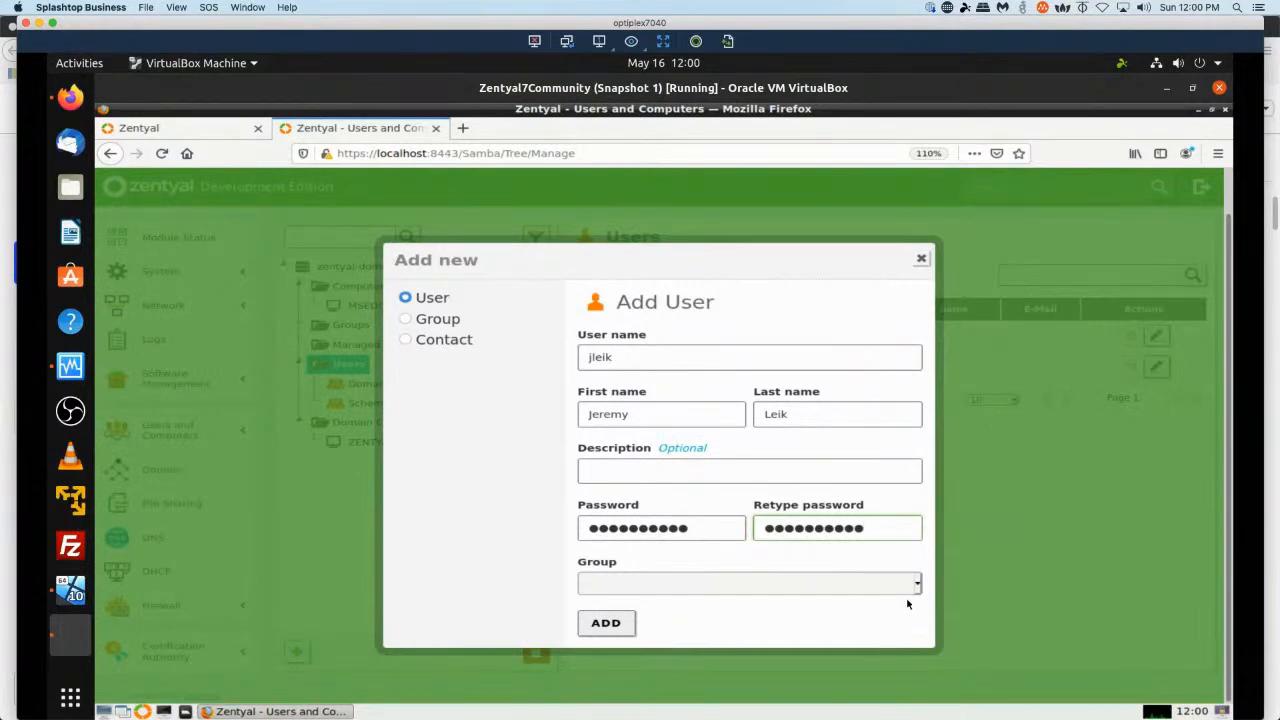
{"action": "left_click", "coordinate": [913, 588]}
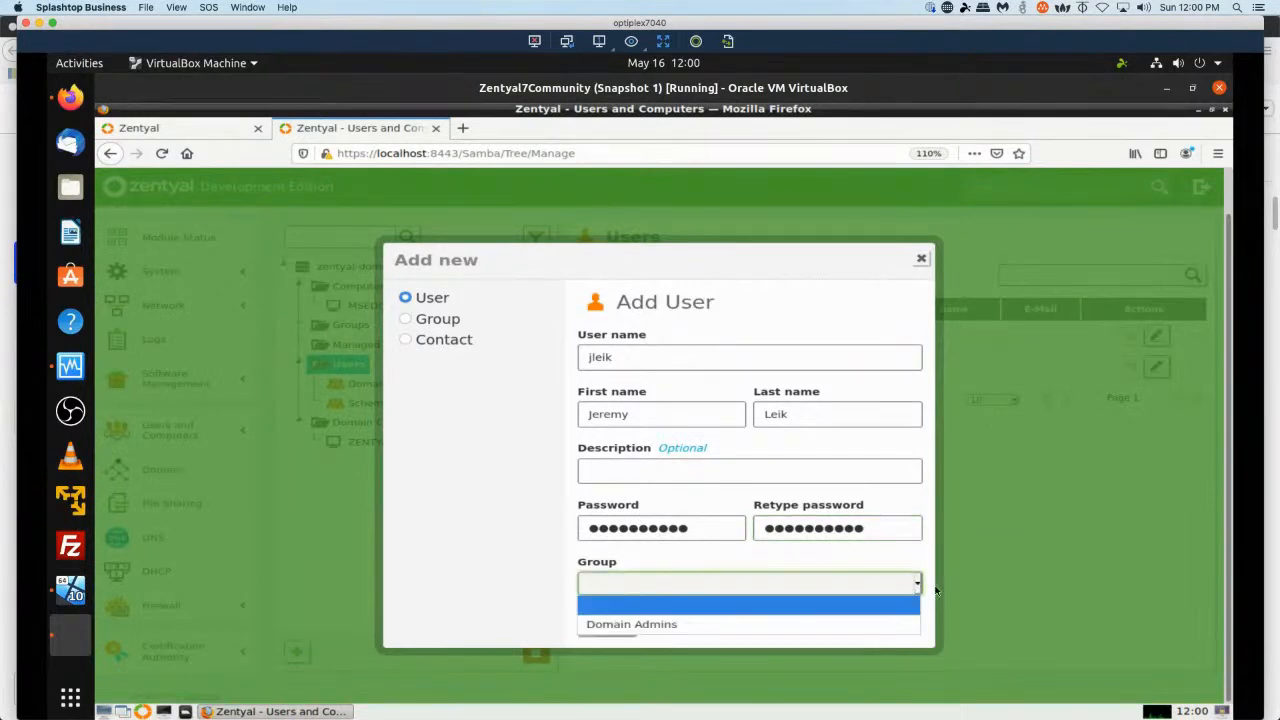
{"action": "left_click", "coordinate": [800, 608]}
{"action": "left_click", "coordinate": [604, 623]}
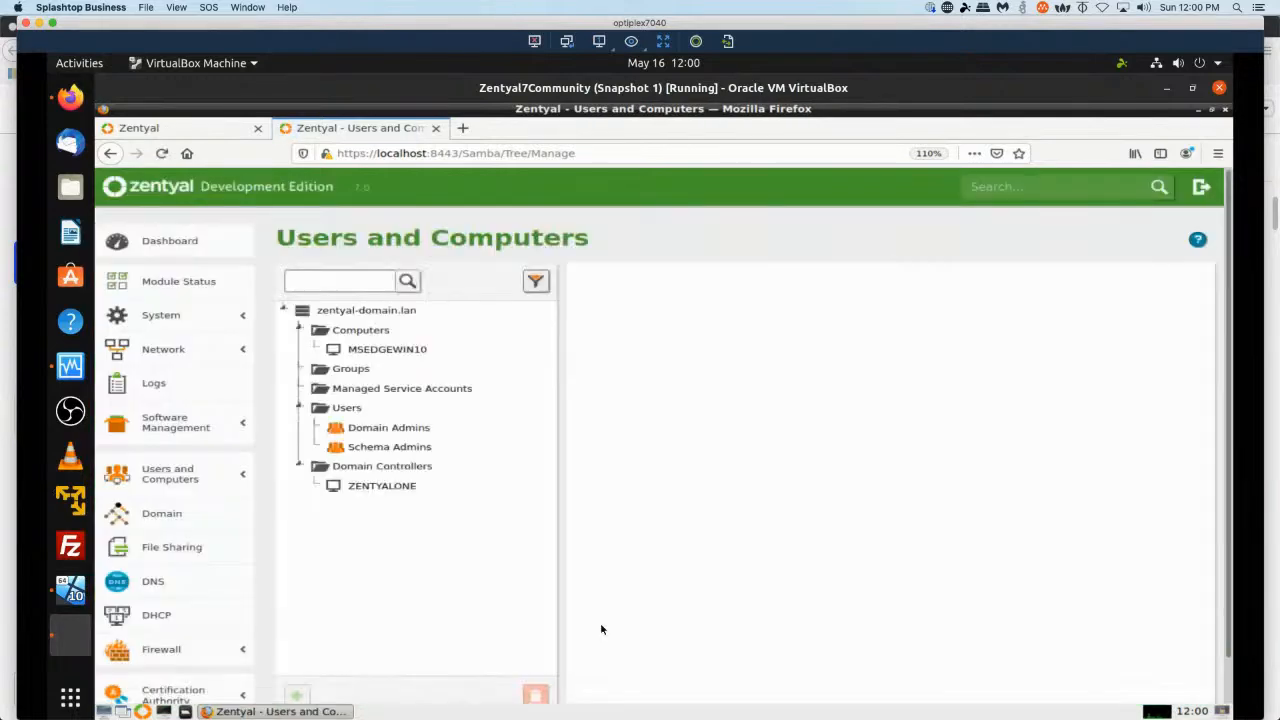
Open the new user's settings from the Users list and browse the available user groups.
{"action": "left_click", "coordinate": [345, 409]}
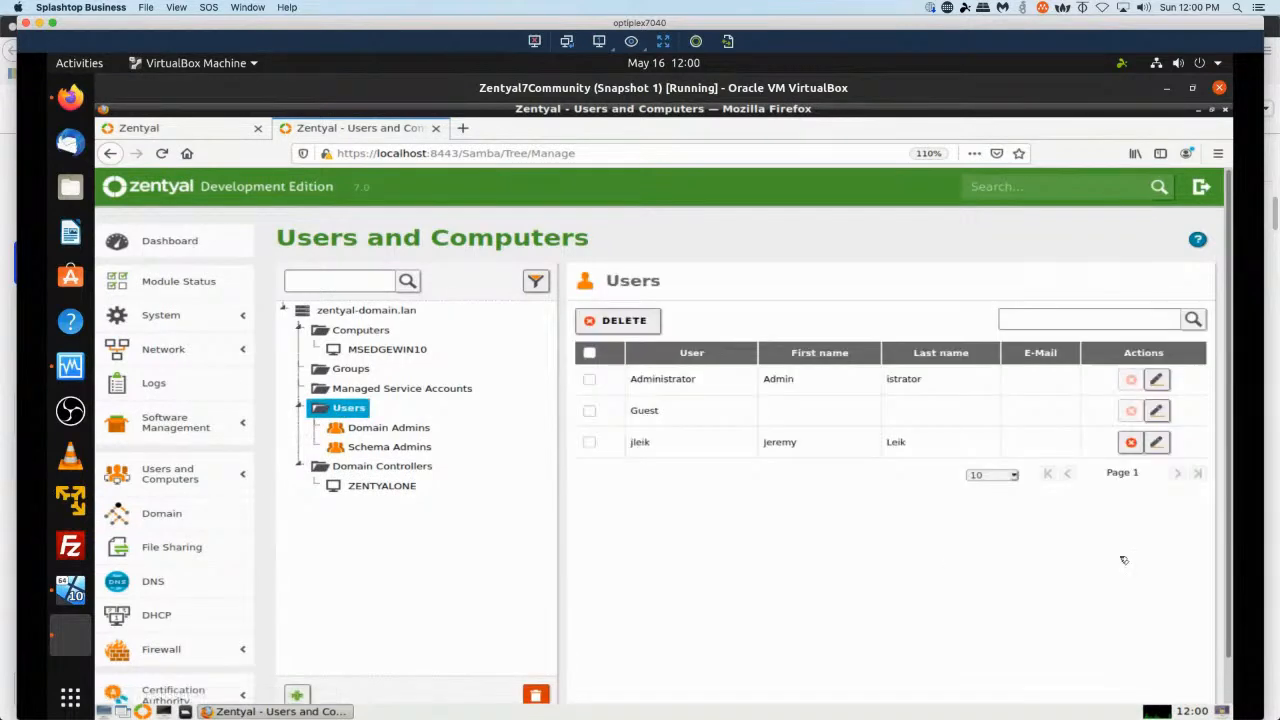
{"action": "left_click", "coordinate": [1156, 442]}
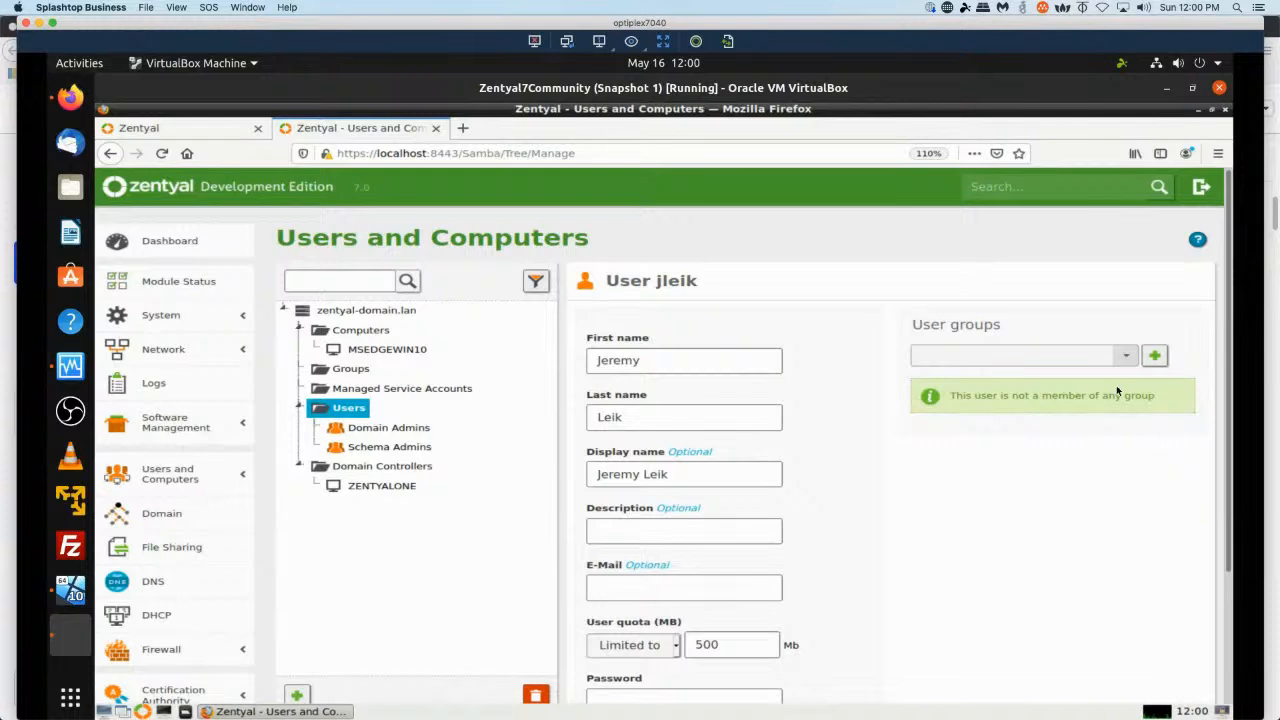
{"action": "left_click", "coordinate": [1133, 359]}
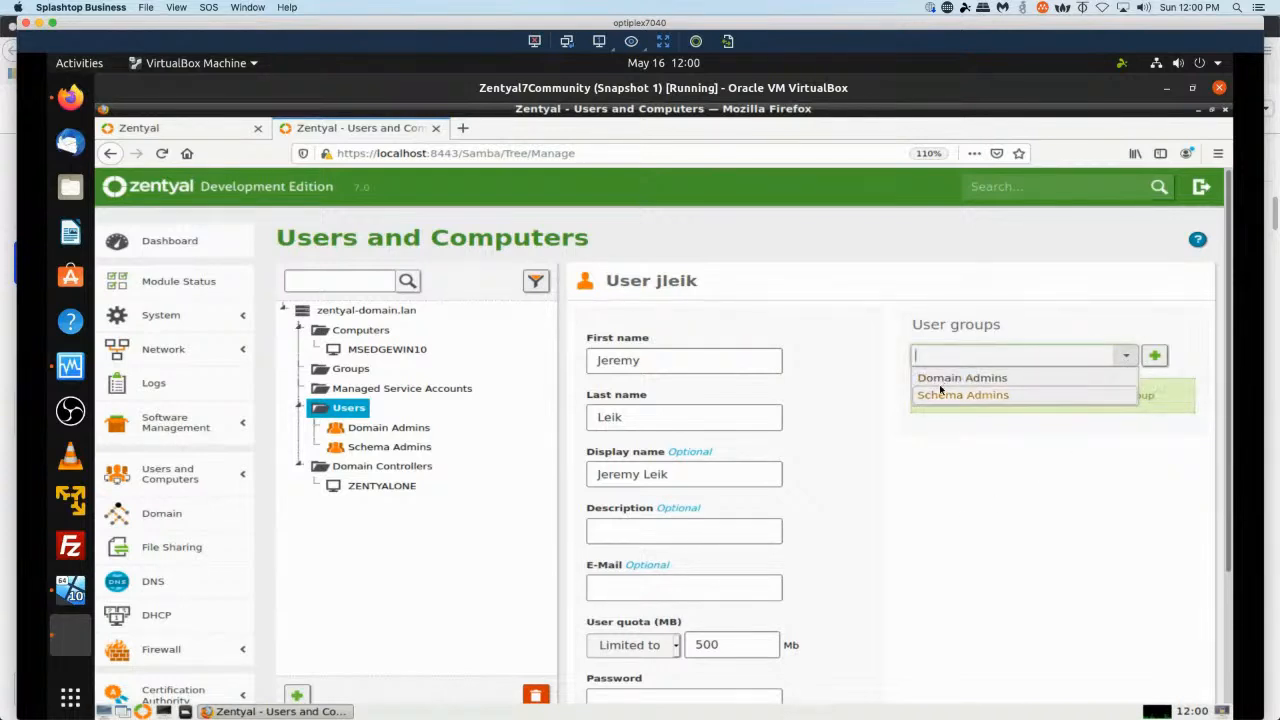
{"action": "left_click", "coordinate": [1003, 530]}
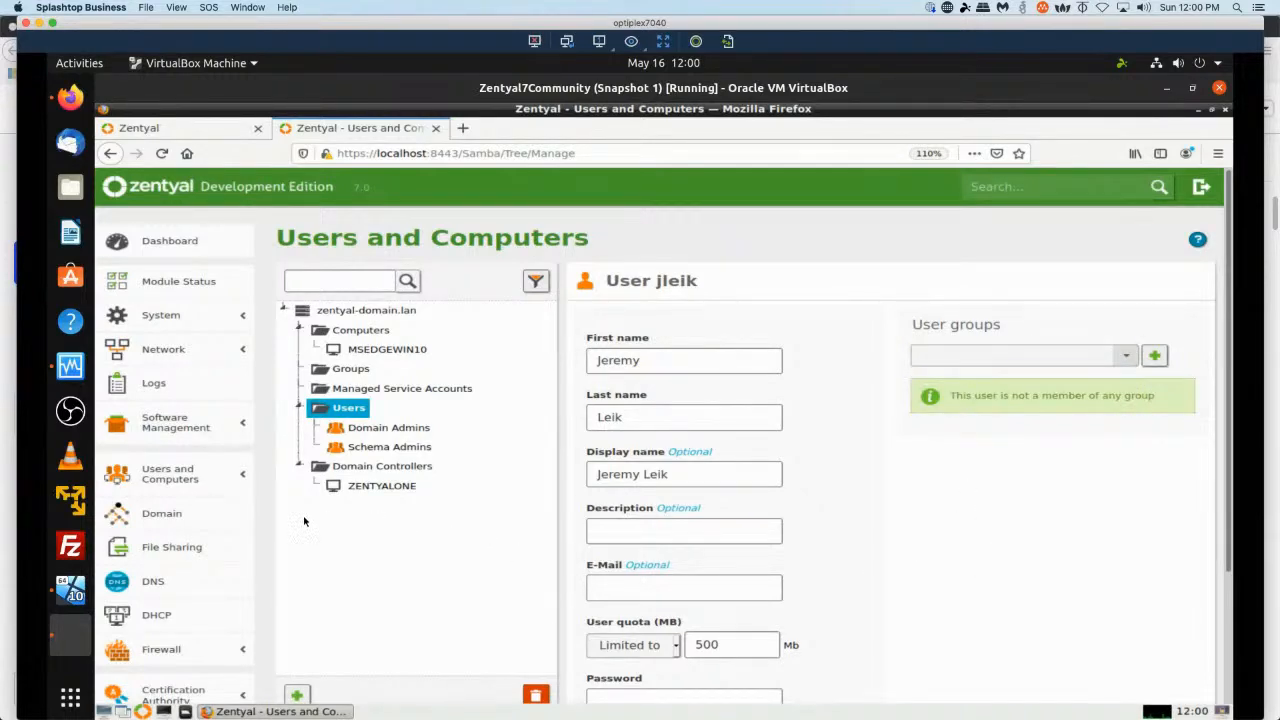
Create a new security group named GeneralUsers.
{"action": "left_click", "coordinate": [341, 370]}
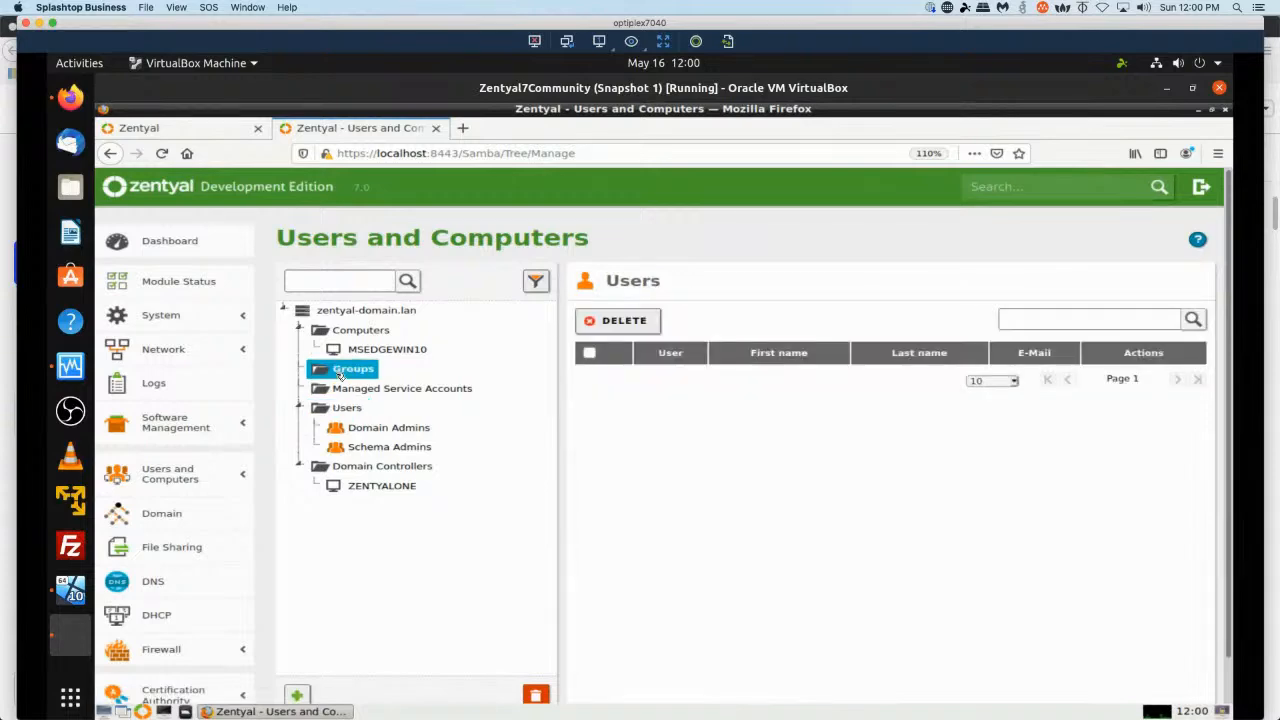
{"action": "left_click", "coordinate": [297, 695]}
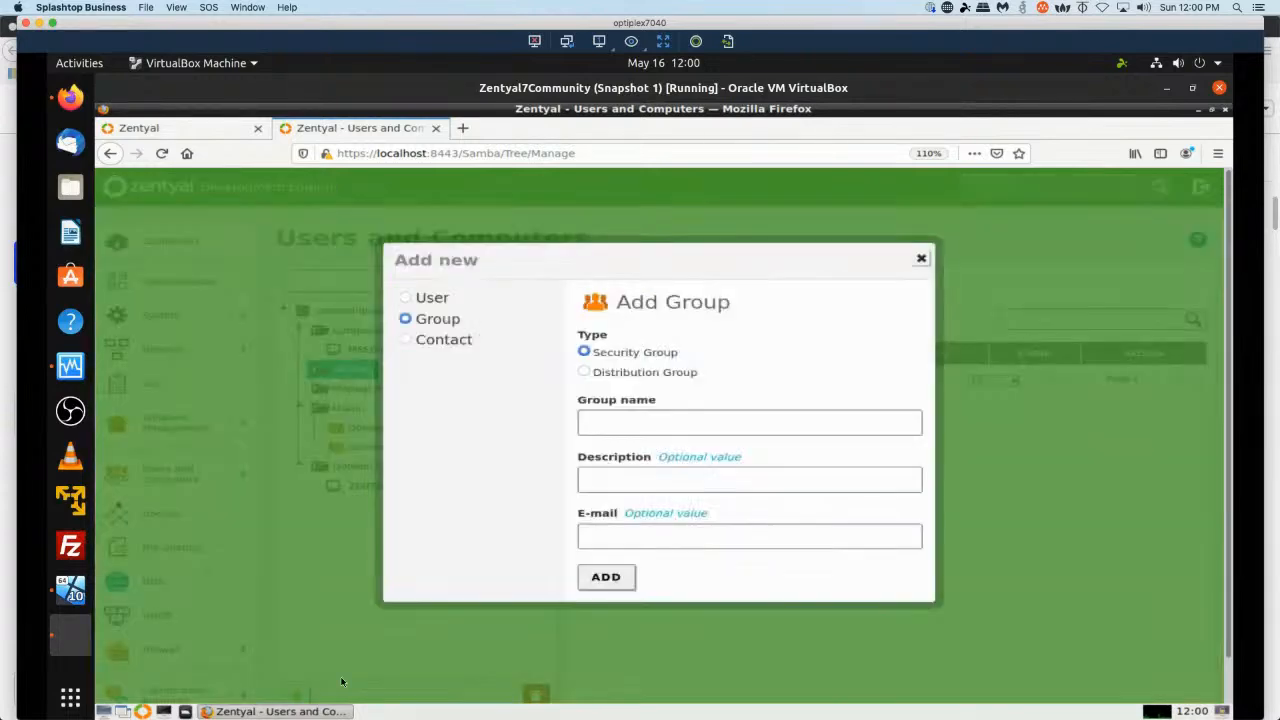
{"action": "left_click", "coordinate": [633, 425]}
{"action": "type", "text": "General"}
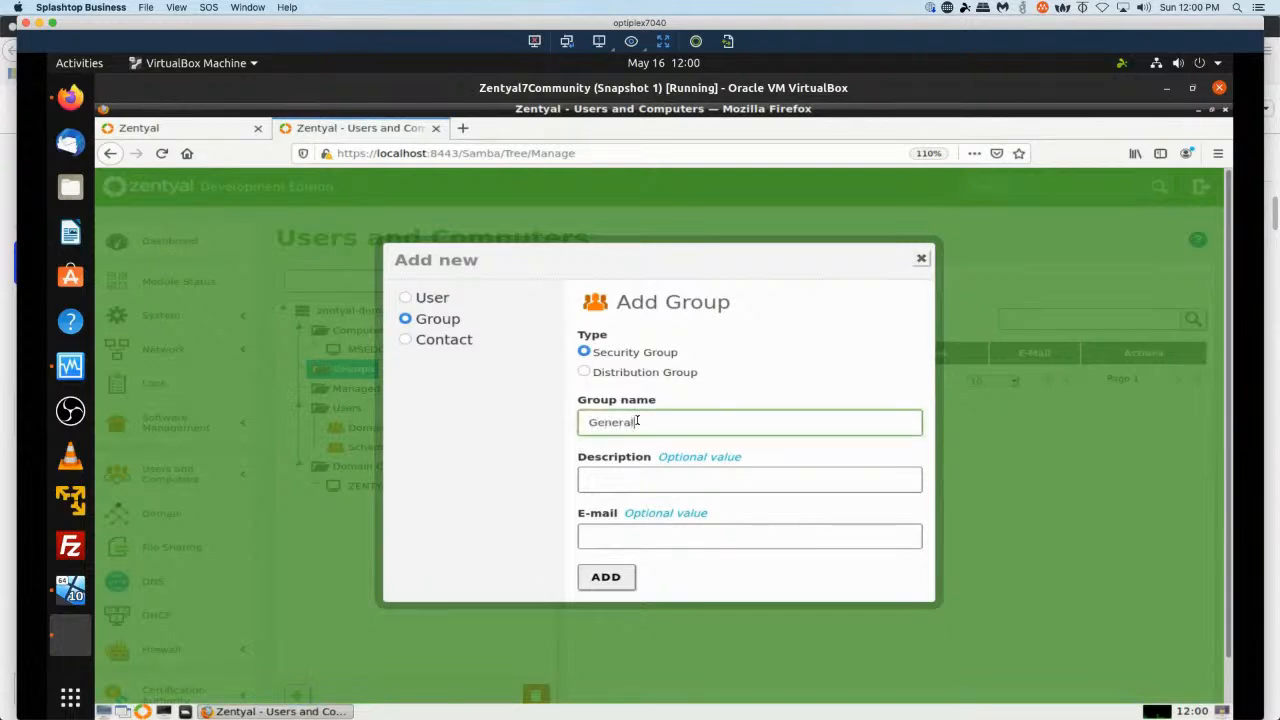
{"action": "type", "text": "Users"}
{"action": "left_click", "coordinate": [605, 578]}
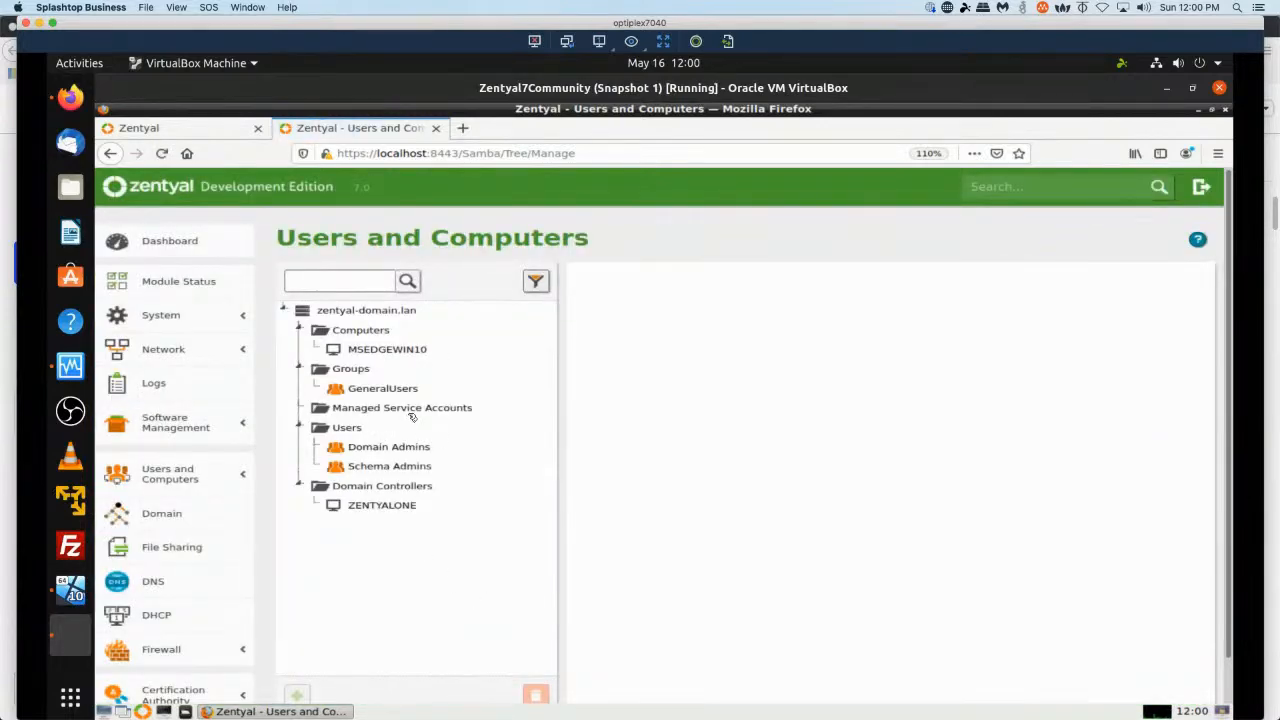
Open the GeneralUsers group and pick the new user in its members list without adding it.
{"action": "left_click", "coordinate": [386, 389]}
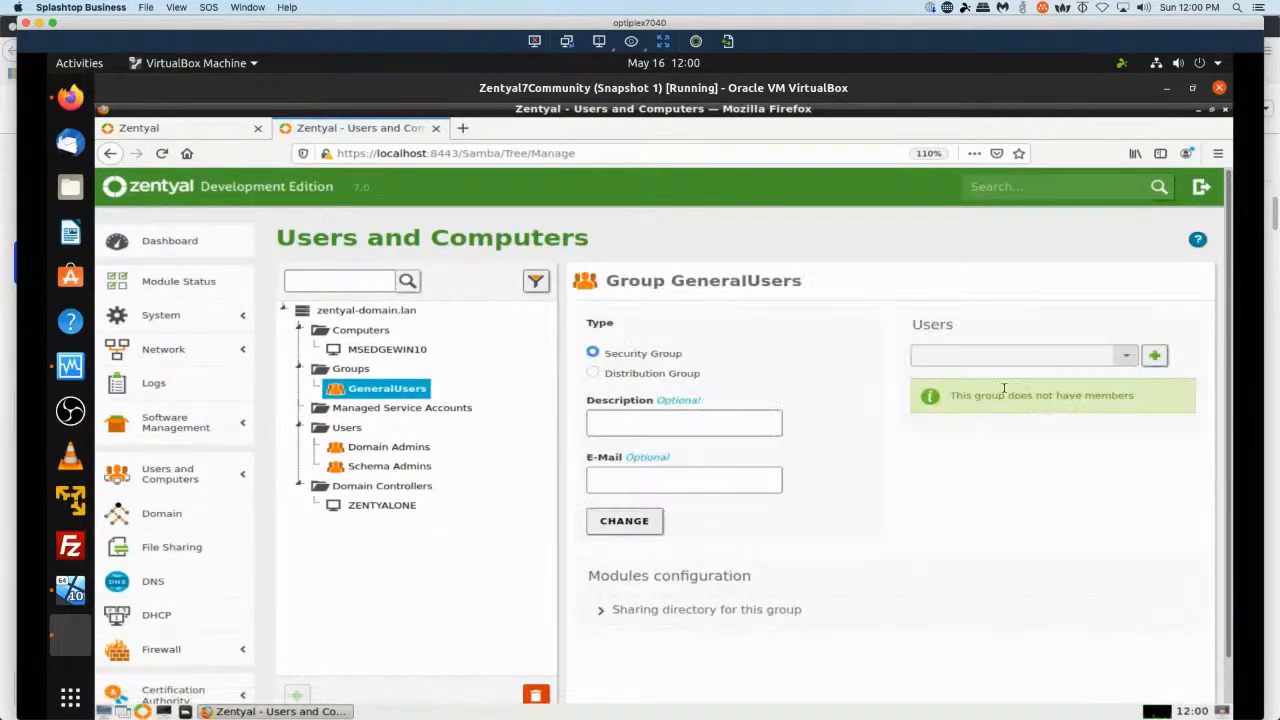
{"action": "left_click", "coordinate": [1125, 356]}
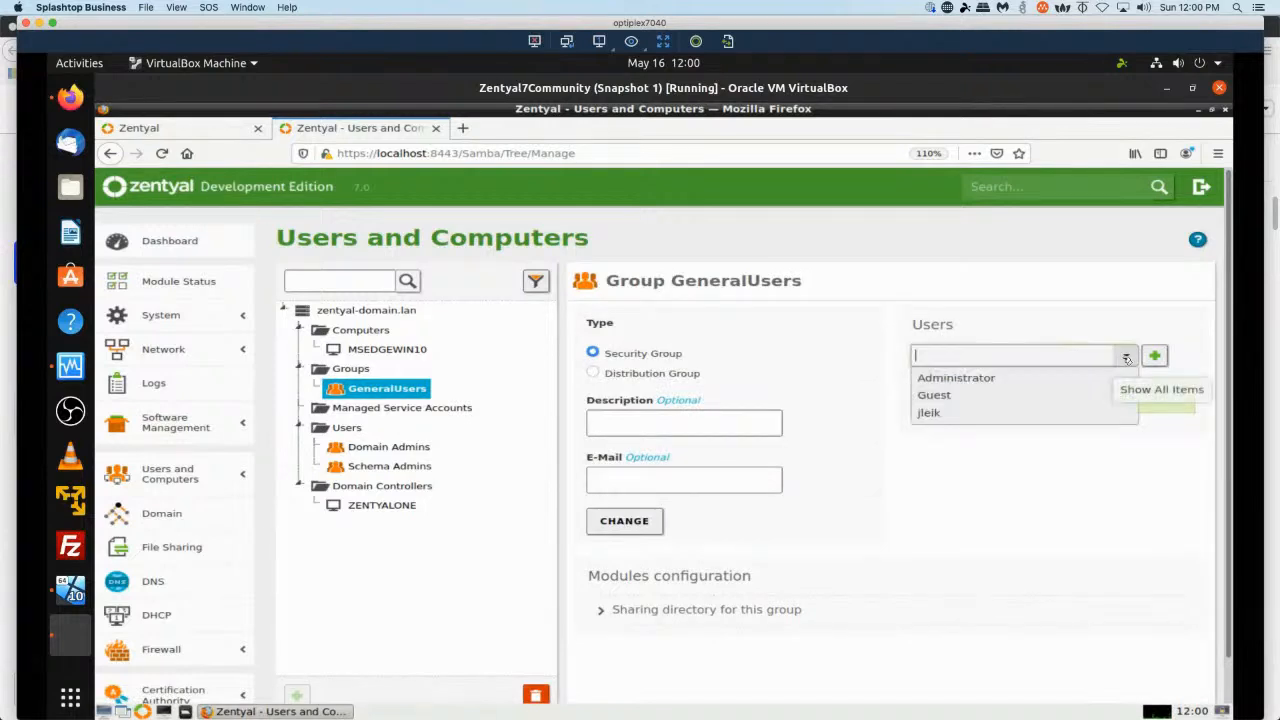
{"action": "left_click", "coordinate": [930, 413]}
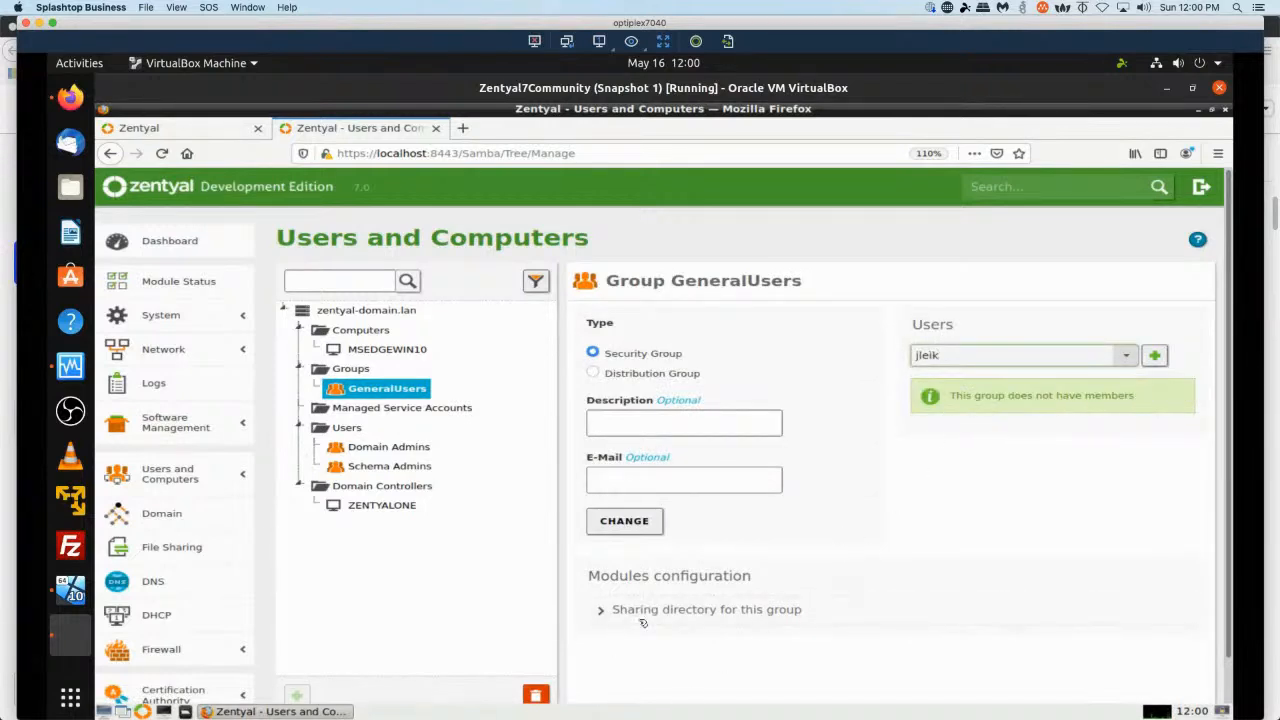
{"action": "scroll", "coordinate": [887, 551], "scroll_direction": "down", "scroll_amount": 1}
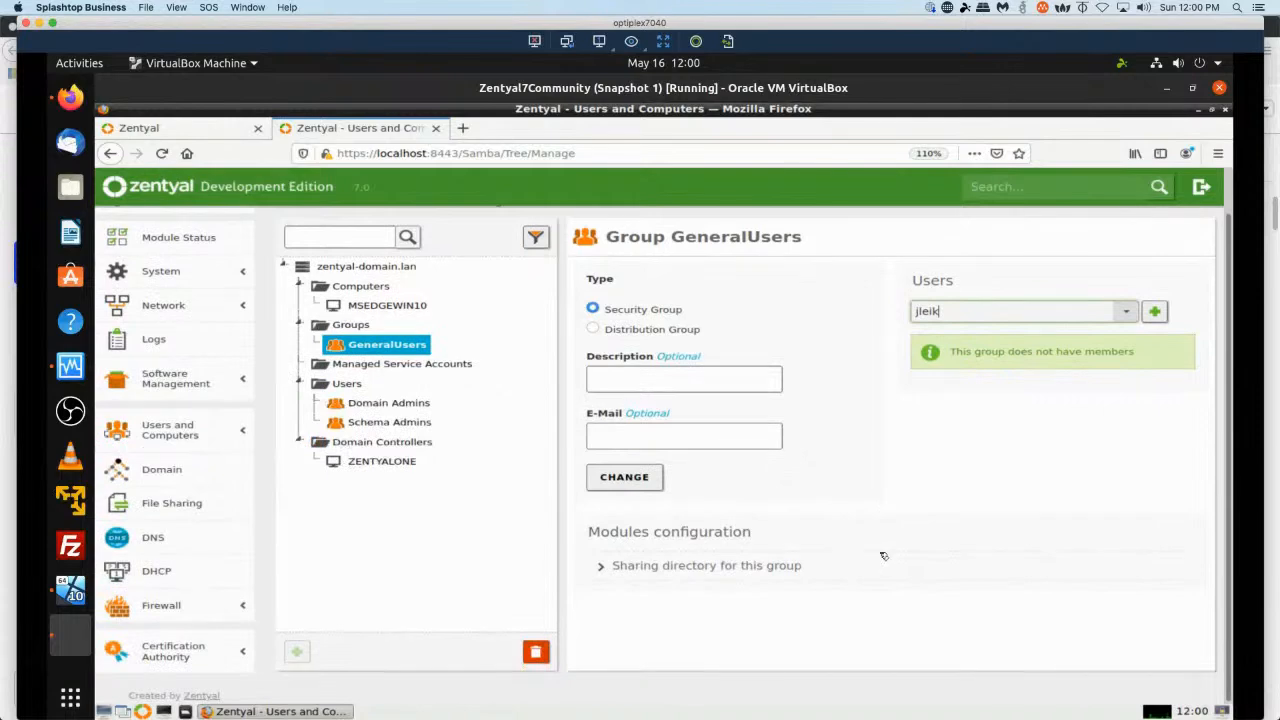
{"action": "scroll", "coordinate": [881, 548], "scroll_direction": "up", "scroll_amount": 1}
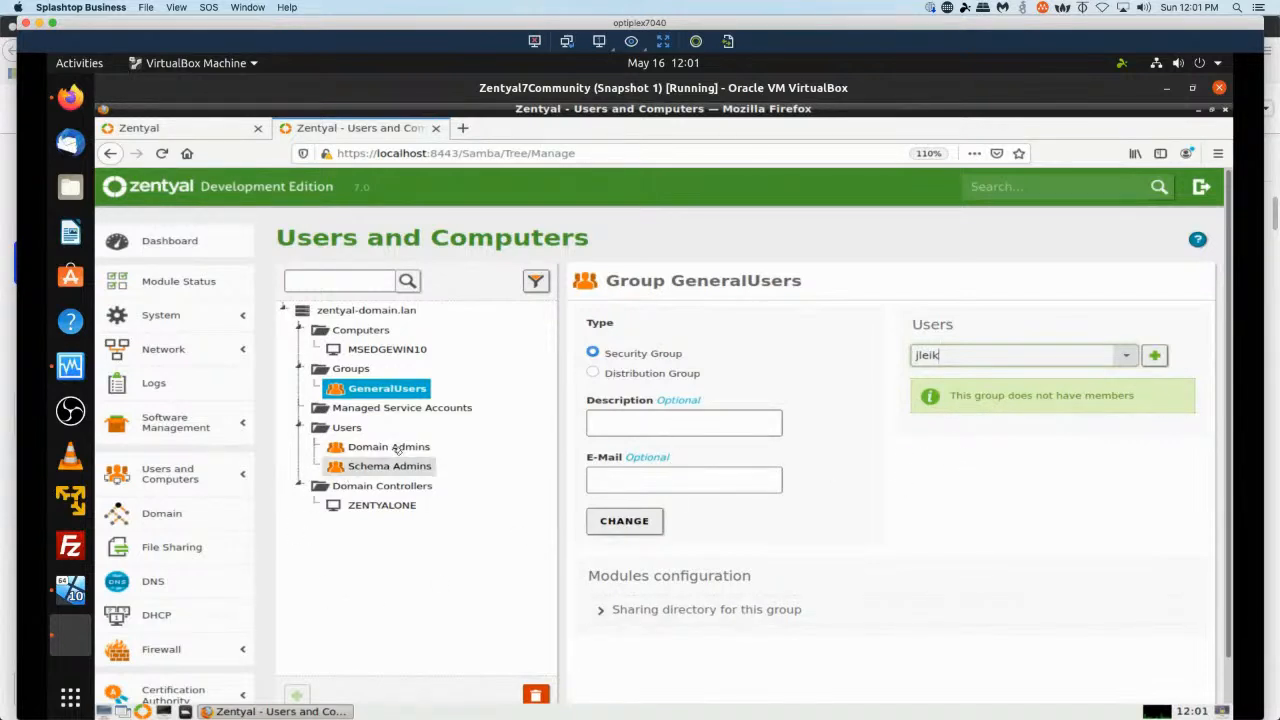
{"action": "left_click", "coordinate": [380, 392]}
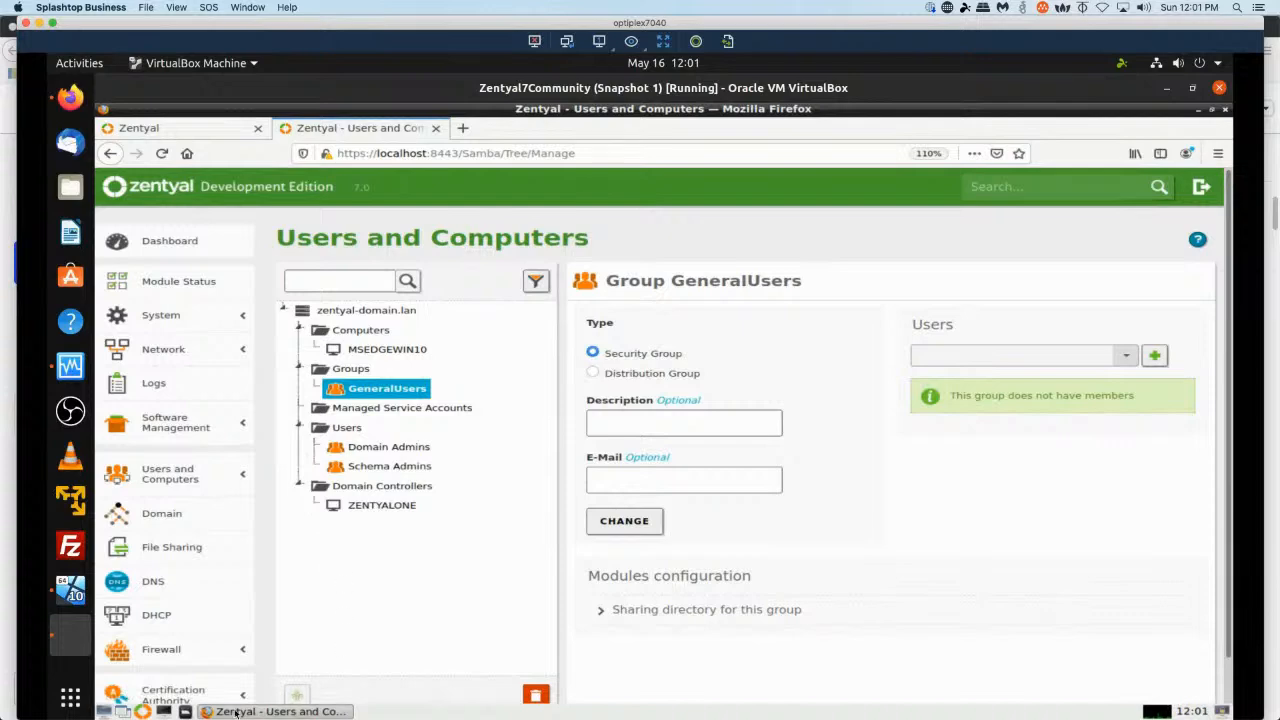
Switch to the Windows 10 VM and sign out of the current account from the Start menu.
{"action": "left_click", "coordinate": [84, 593]}
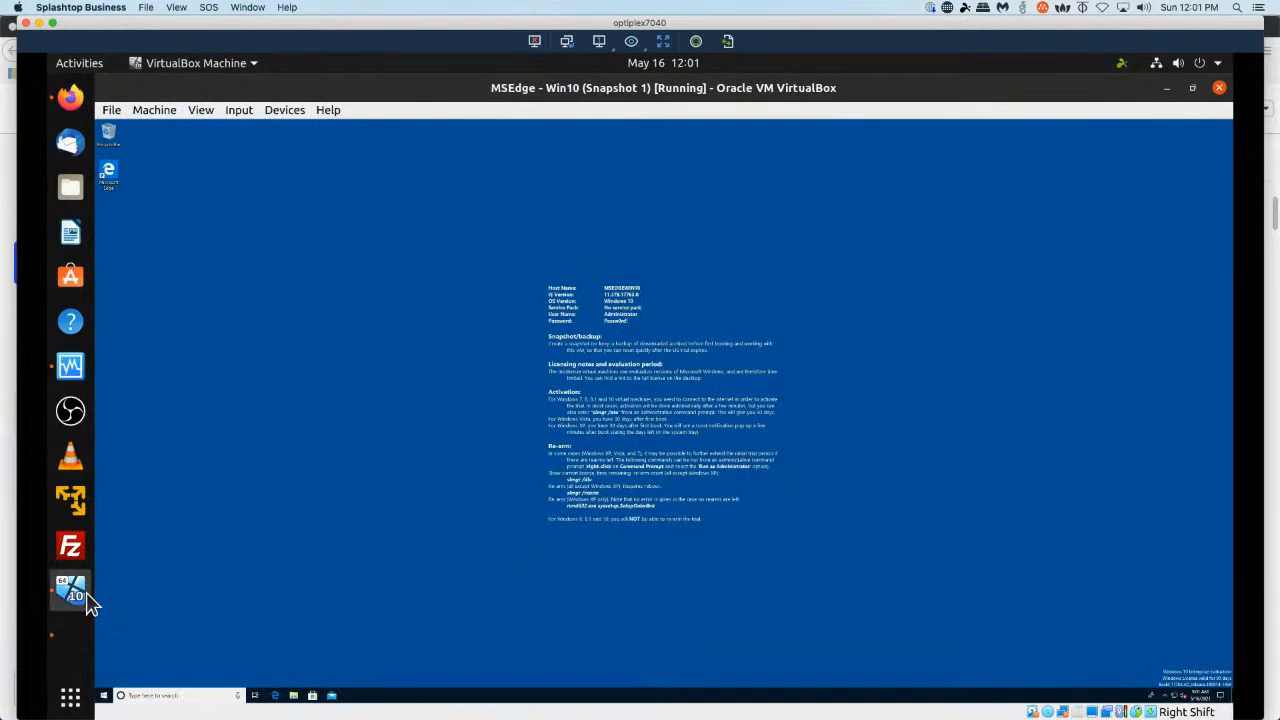
{"action": "left_click", "coordinate": [104, 695]}
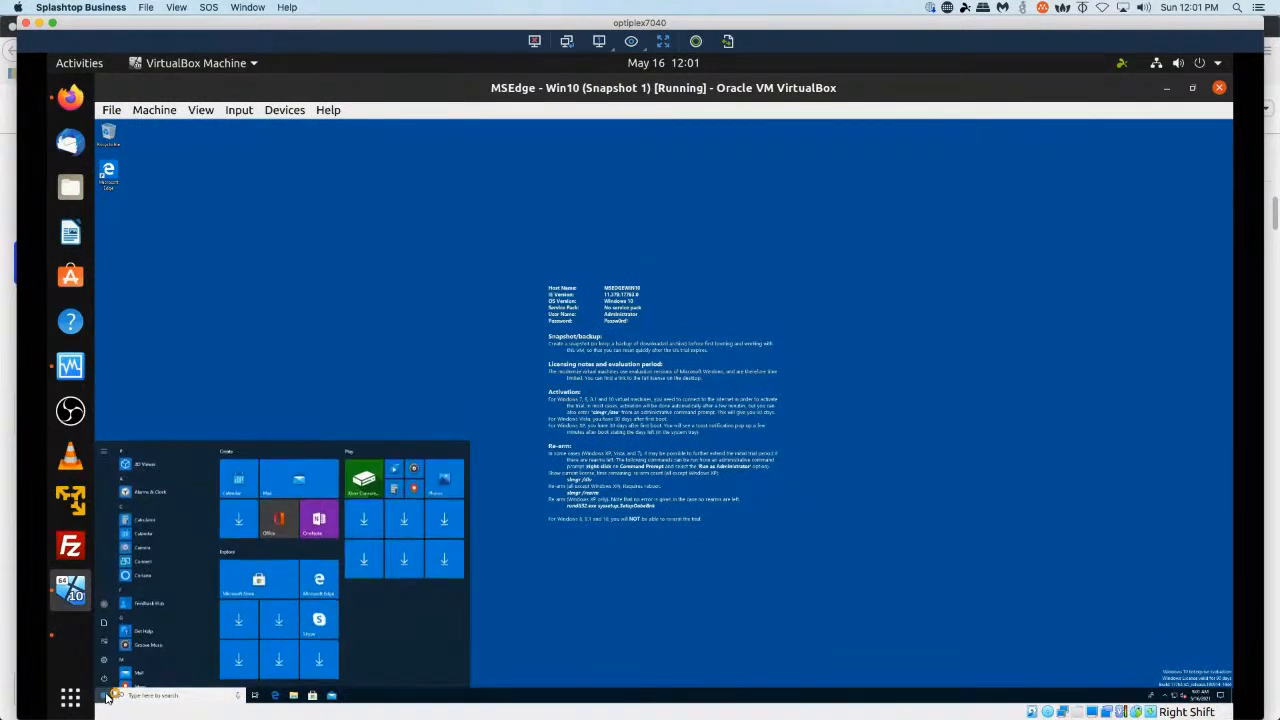
{"action": "left_click", "coordinate": [106, 605]}
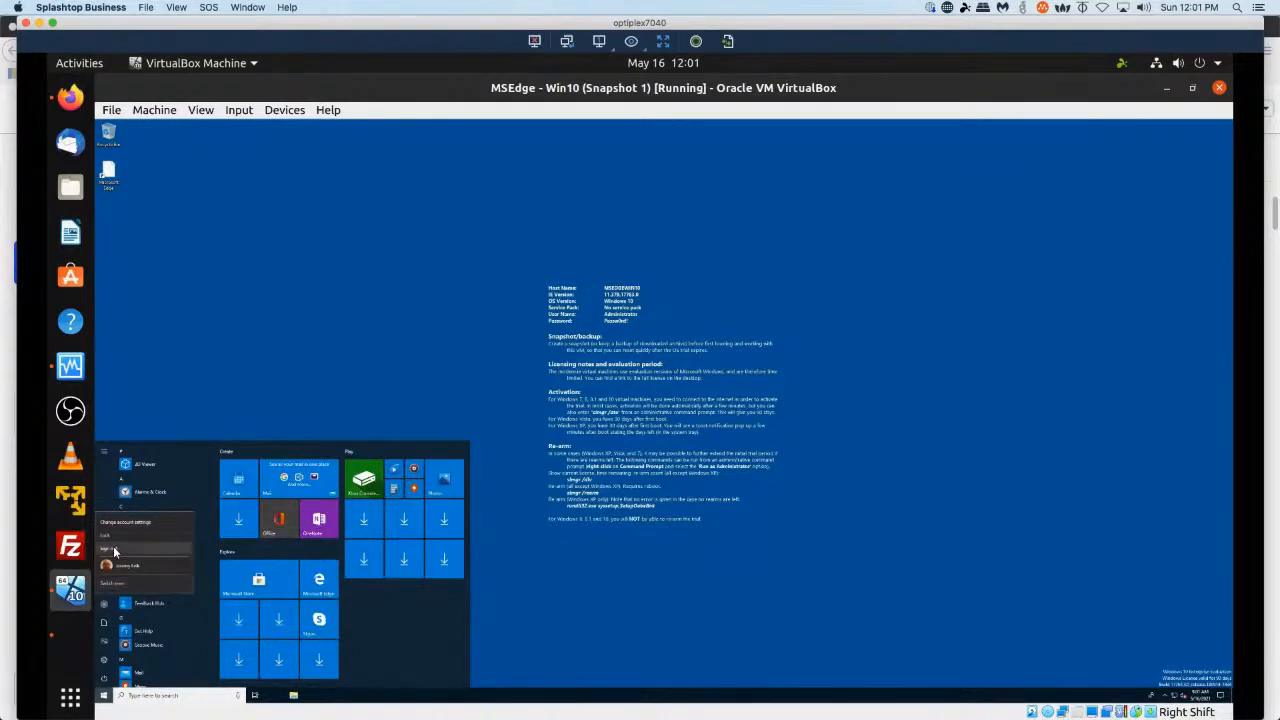
{"action": "left_click", "coordinate": [113, 549]}
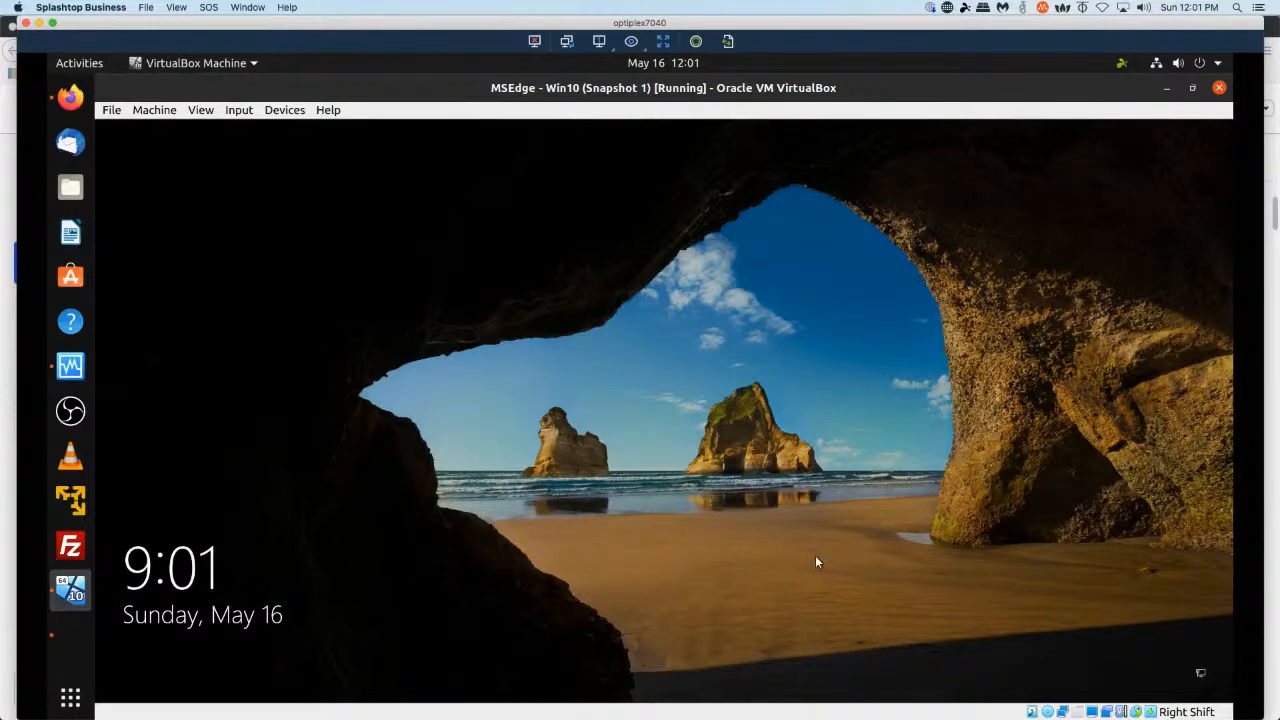
On the sign-in screen choose Other user and enter the new user's username prefixed with zentyal-domain\.
{"action": "left_click", "coordinate": [509, 454]}
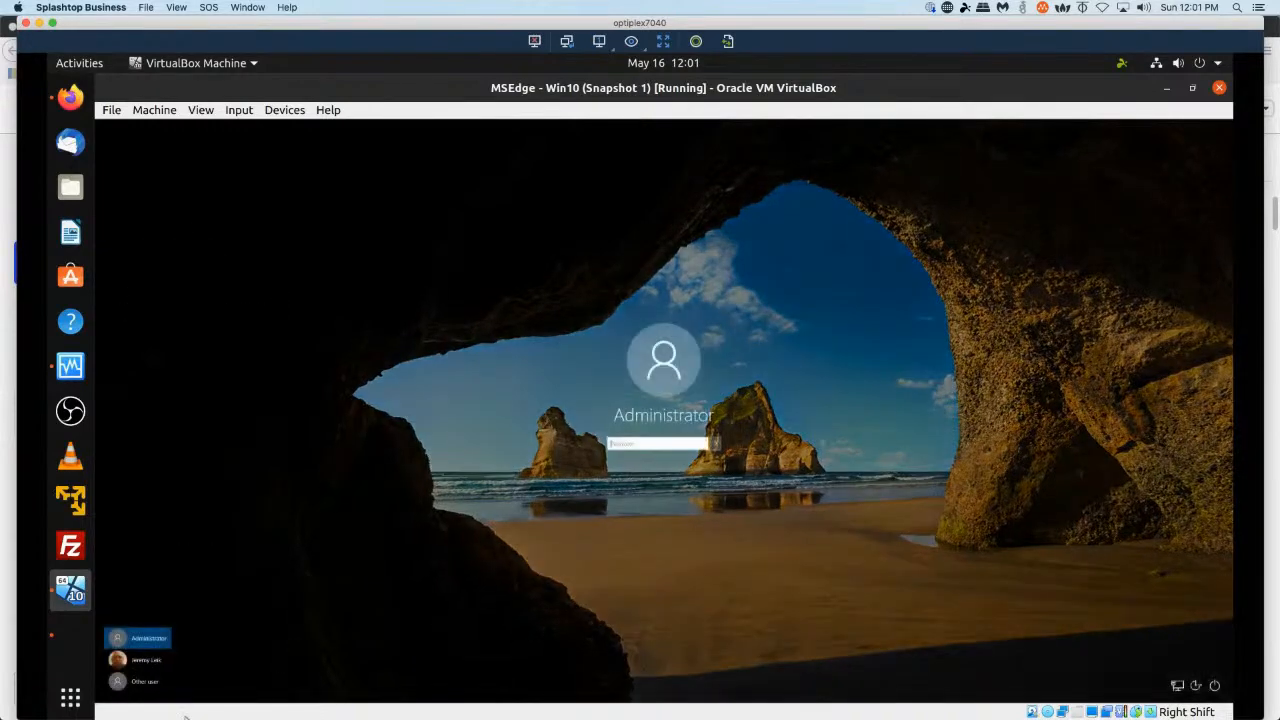
{"action": "left_click", "coordinate": [140, 681]}
{"action": "left_click", "coordinate": [682, 458]}
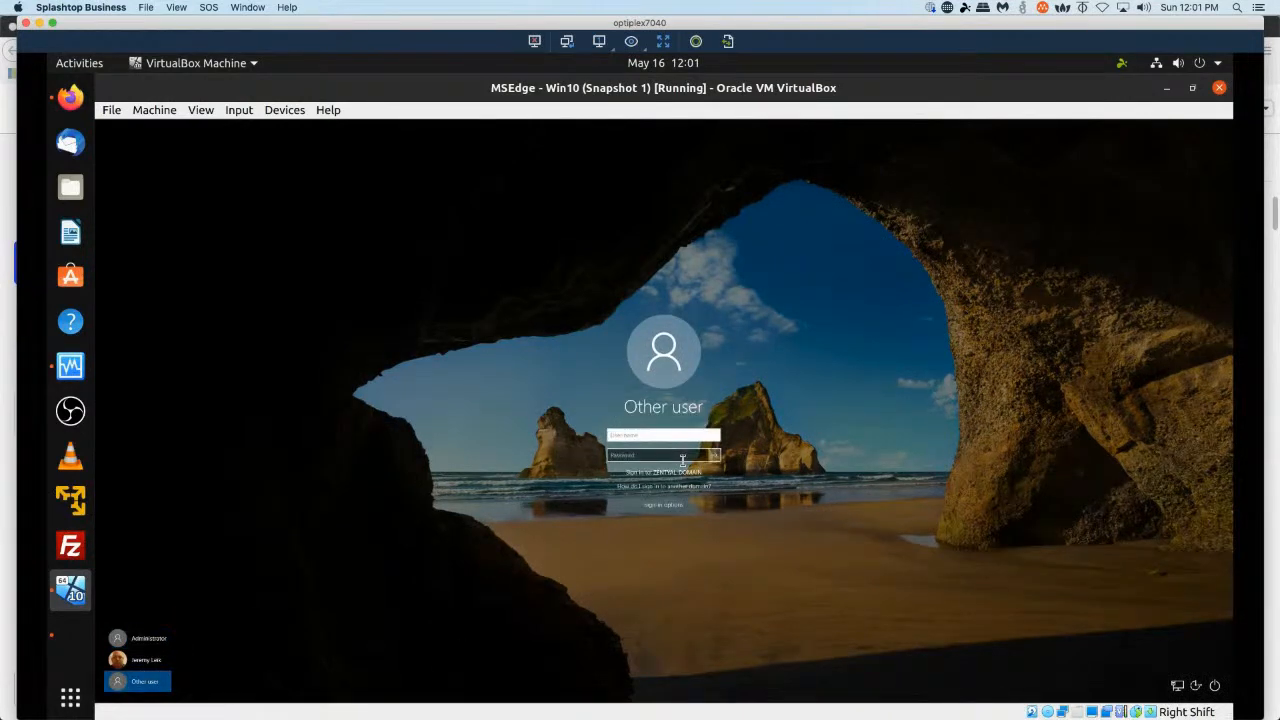
{"action": "type", "text": "zentyal-domain\\jes"}
Enter the domain user's password and sign in.
{"action": "left_click", "coordinate": [682, 456]}
{"action": "type", "text": "•"}
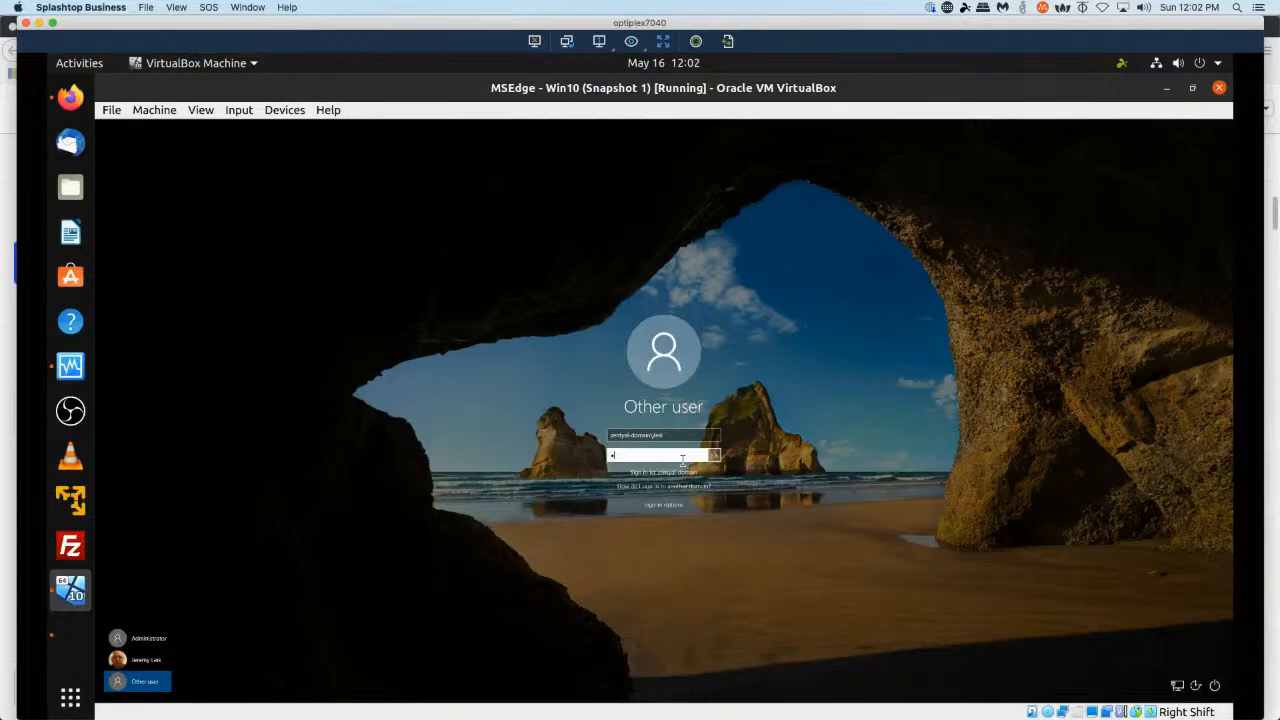
{"action": "type", "text": "•••••••"}
{"action": "key", "text": "Return"}
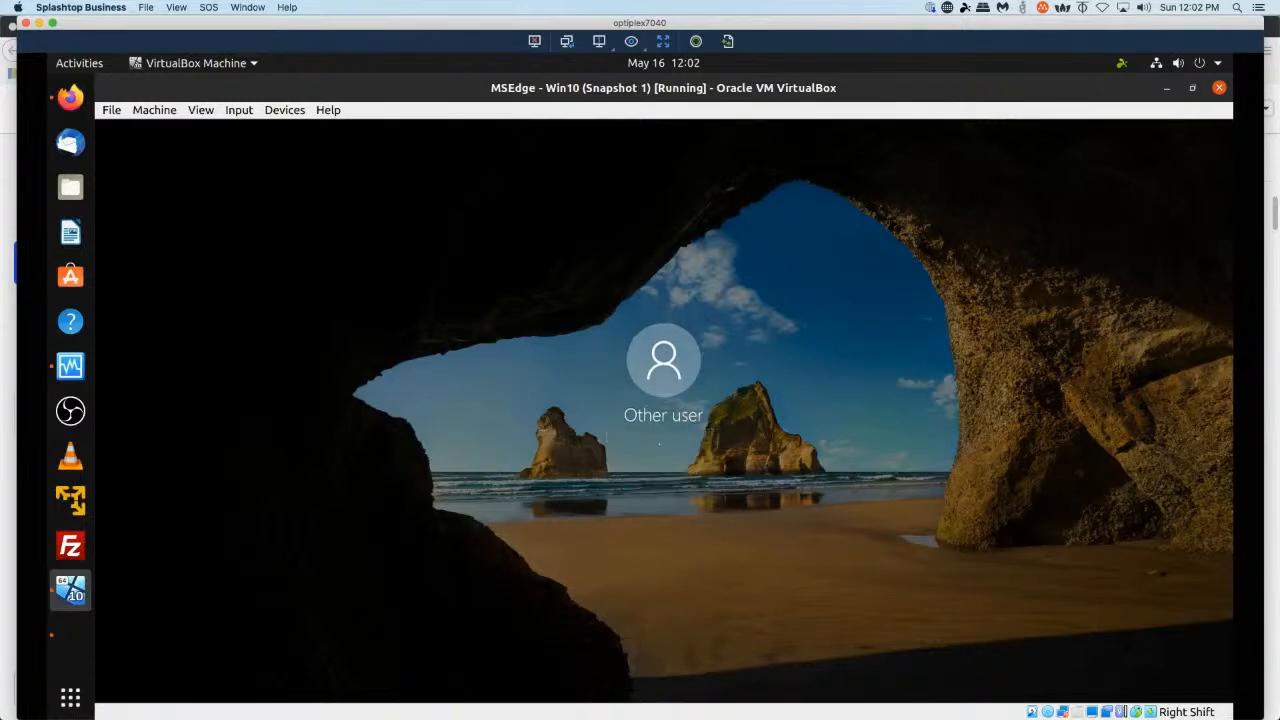
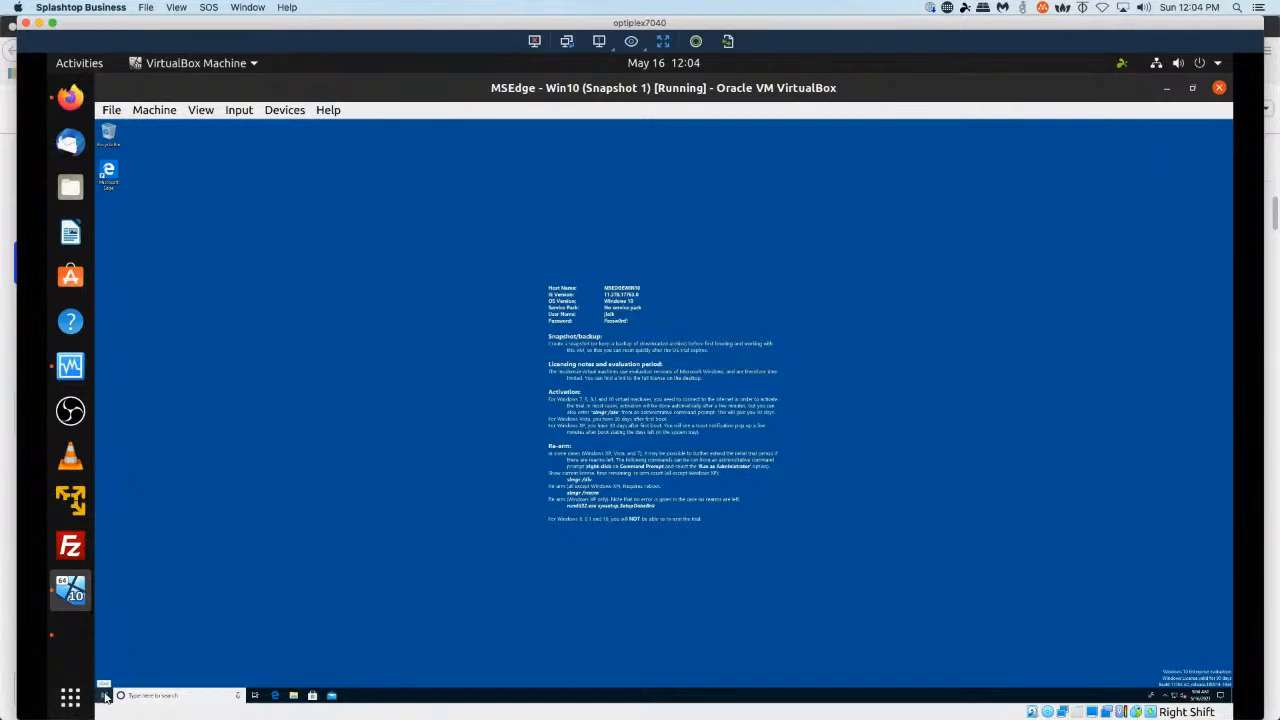
Open Settings and review the System About page for the Windows edition and version, then close Settings.
{"action": "right_click", "coordinate": [103, 695]}
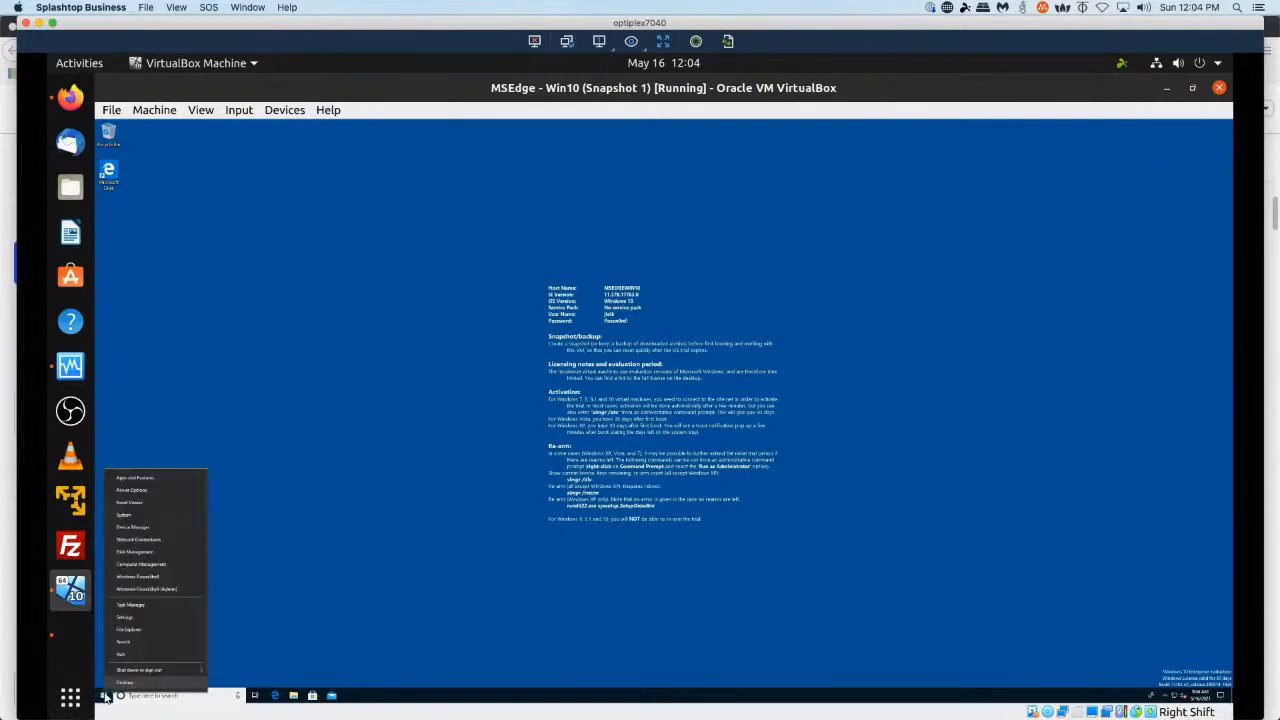
{"action": "left_click", "coordinate": [156, 617]}
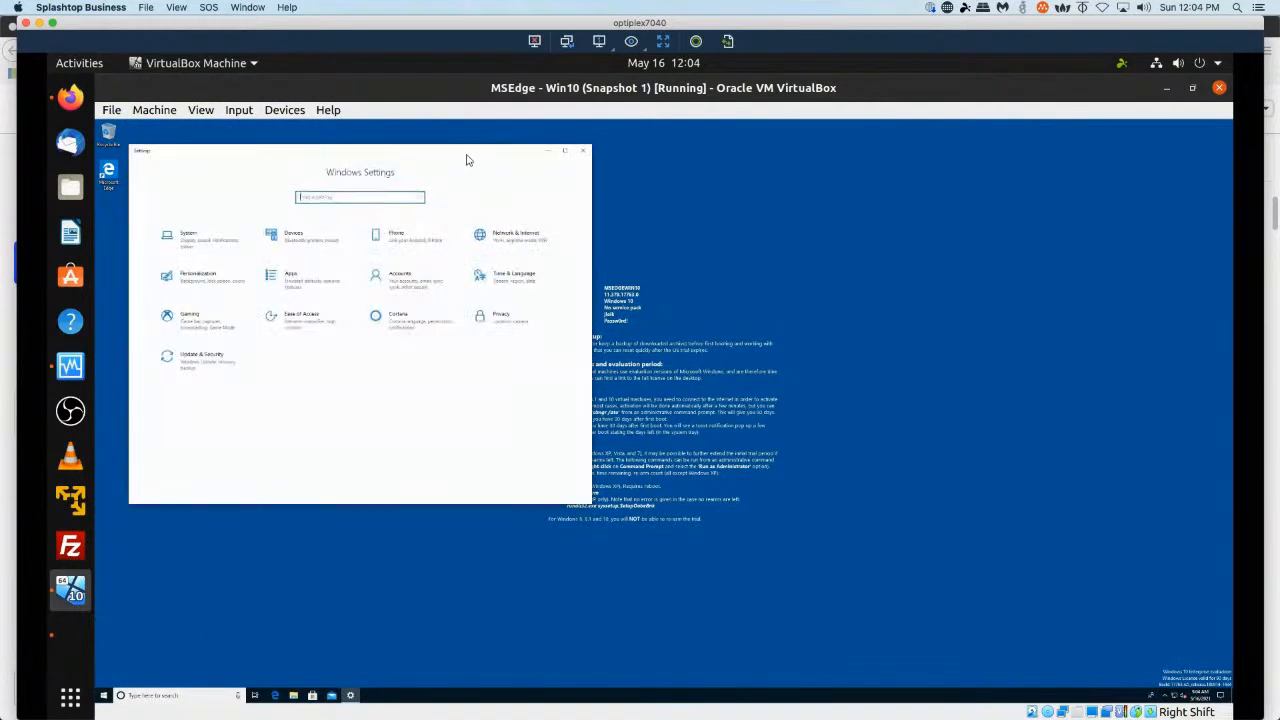
{"action": "left_click", "coordinate": [201, 240]}
{"action": "left_click_drag", "start_coordinate": [363, 162], "coordinate": [745, 165]}
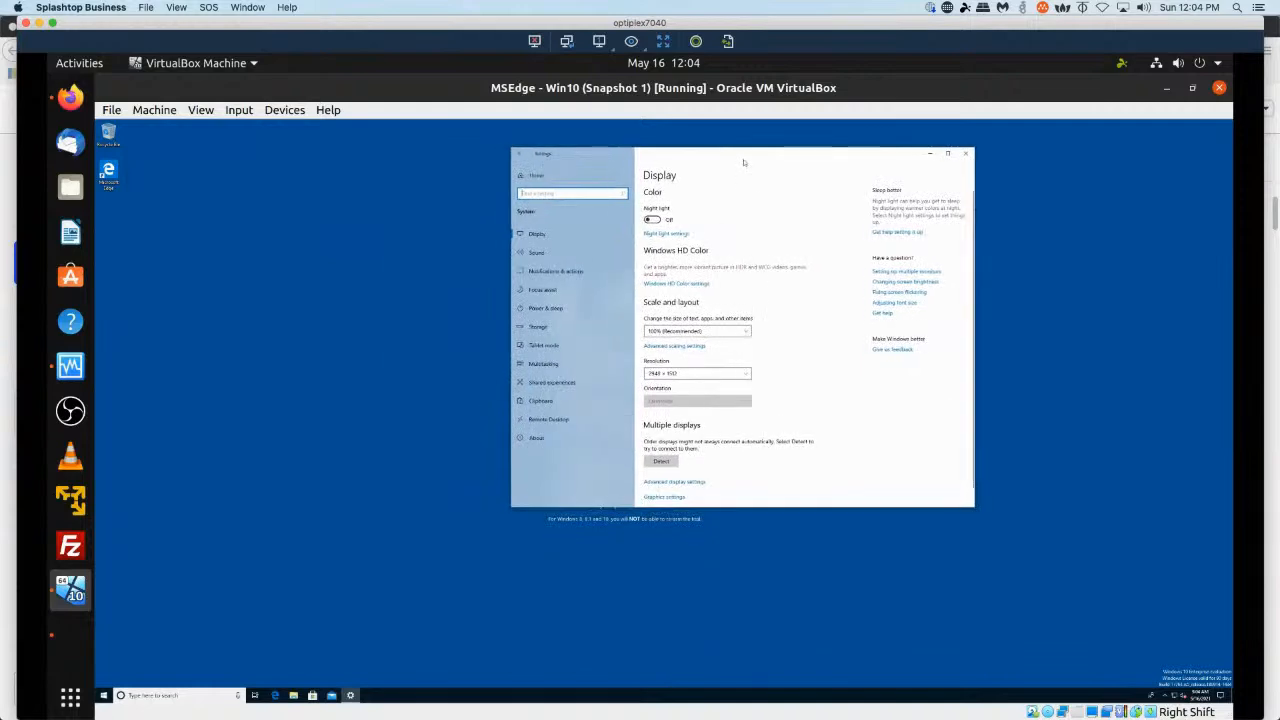
{"action": "left_click", "coordinate": [535, 441]}
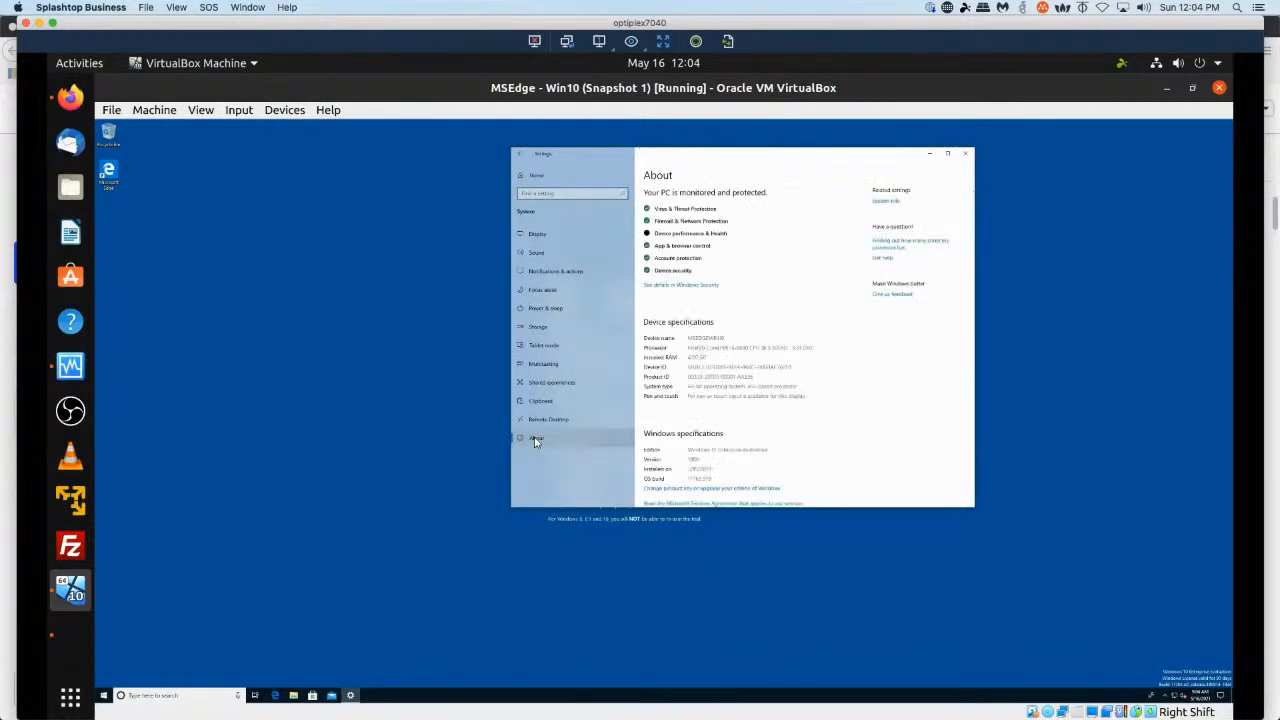
{"action": "scroll", "coordinate": [787, 401], "scroll_direction": "down", "scroll_amount": 1}
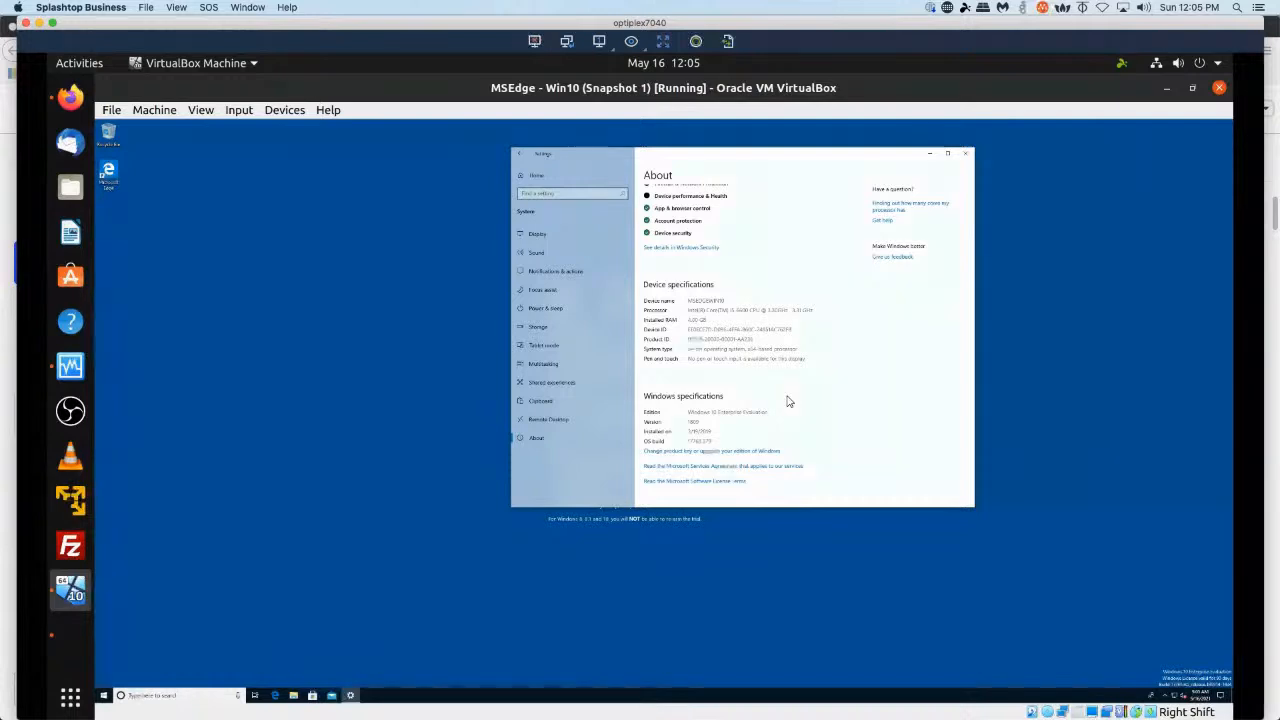
{"action": "left_click", "coordinate": [965, 153]}
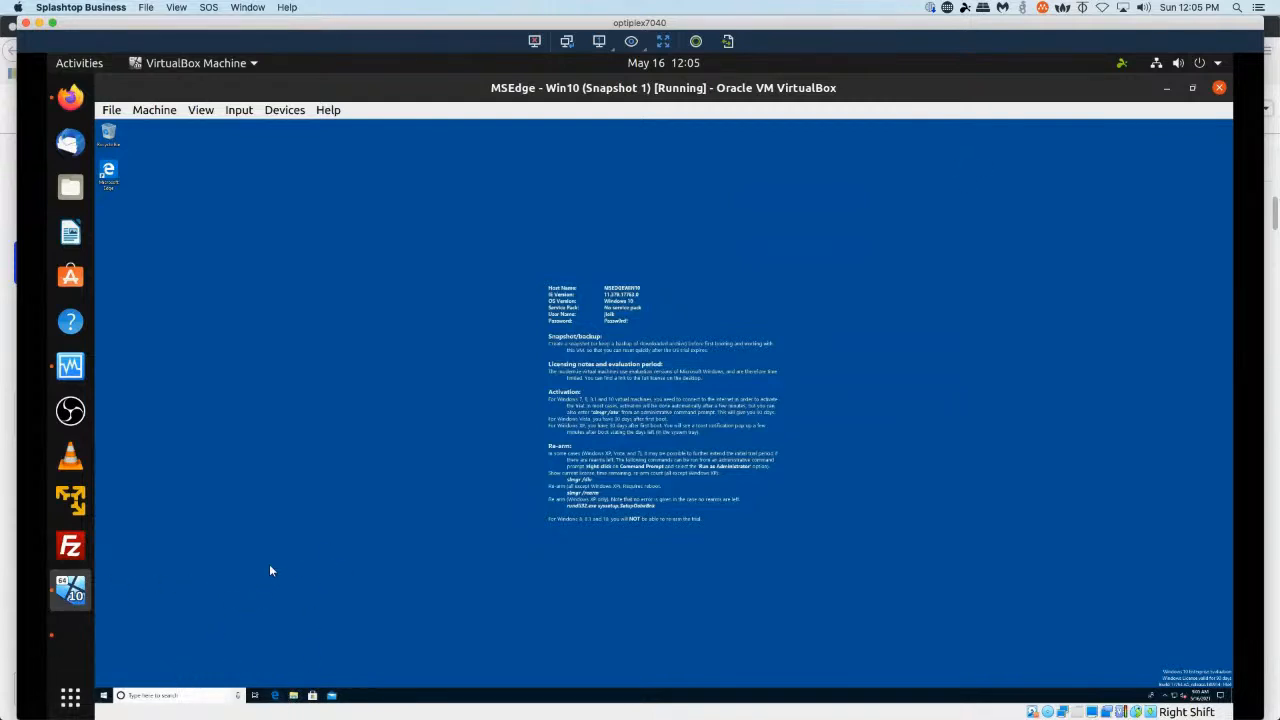
Open Edge, maximize its window, and search the web for windows 10 rsat download.
{"action": "left_click", "coordinate": [275, 697]}
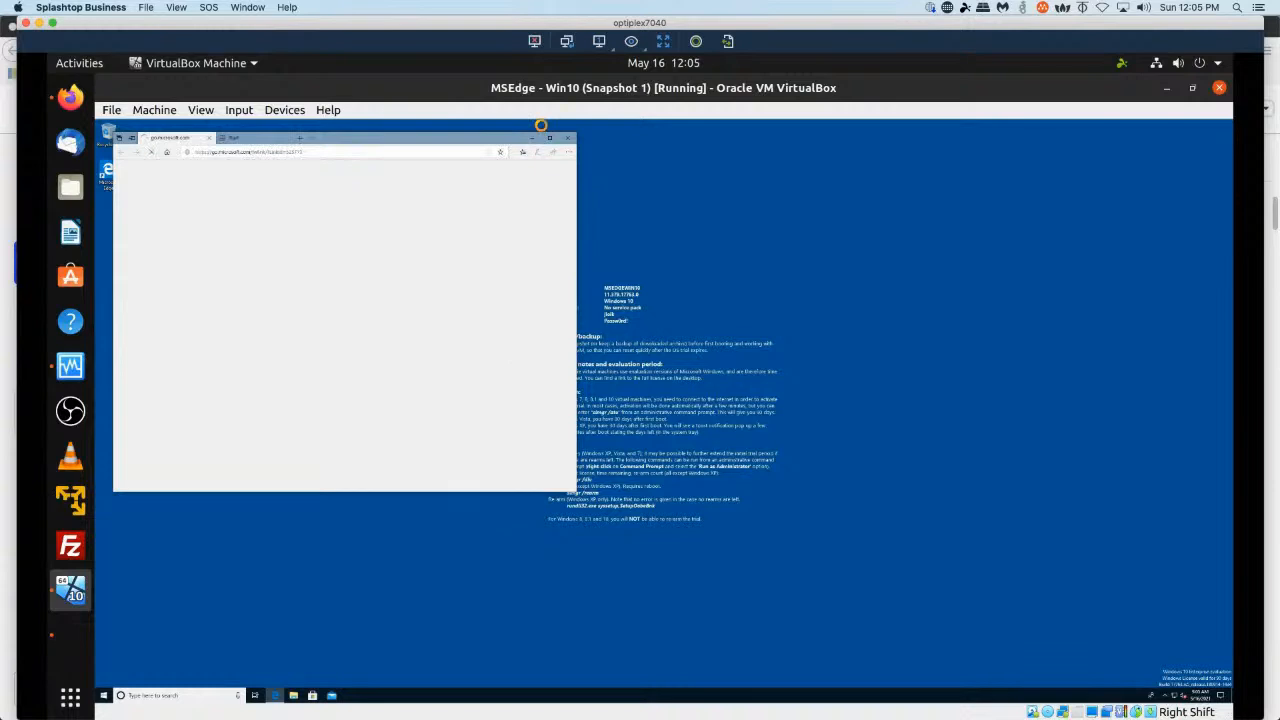
{"action": "left_click", "coordinate": [549, 138]}
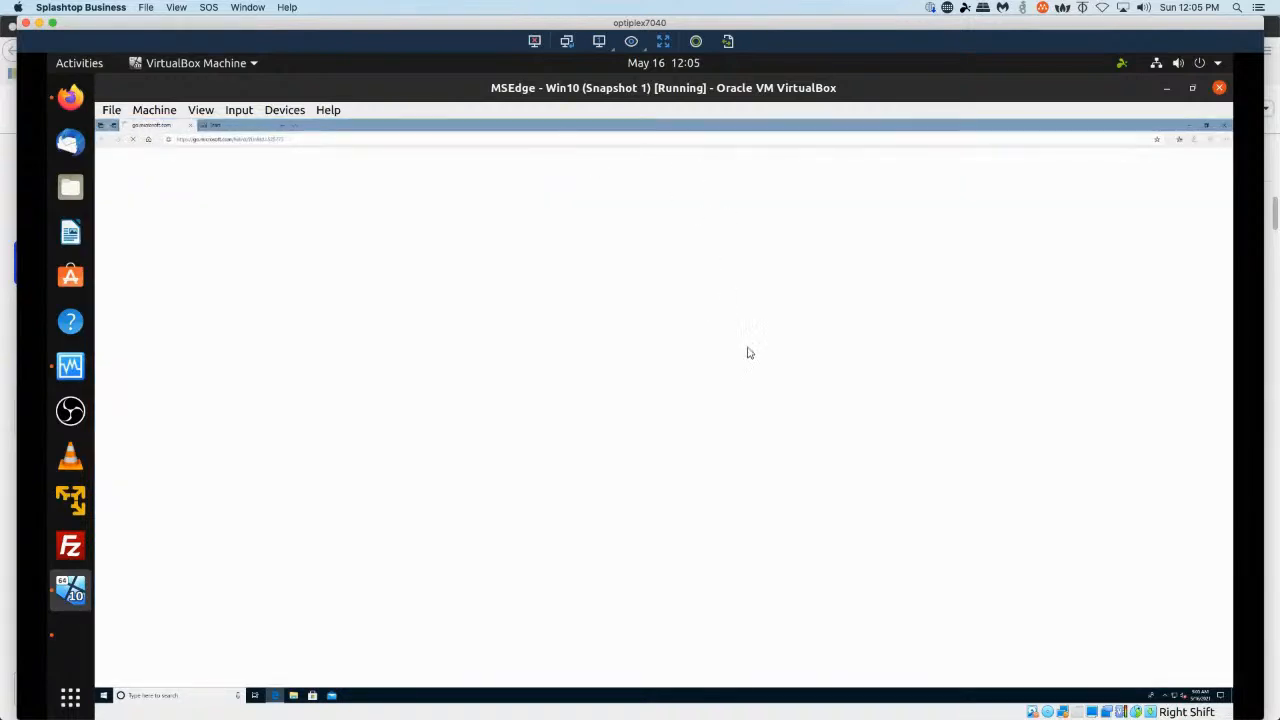
{"action": "left_click", "coordinate": [482, 142]}
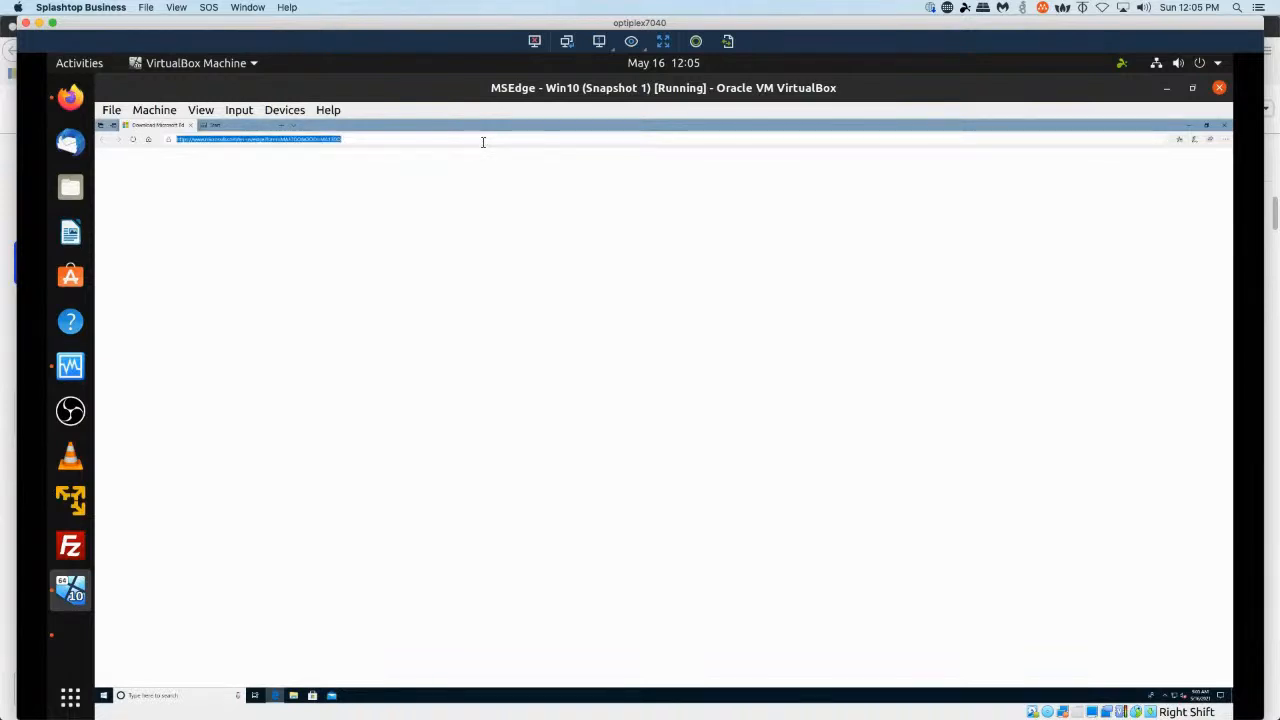
{"action": "type", "text": "windows 10"}
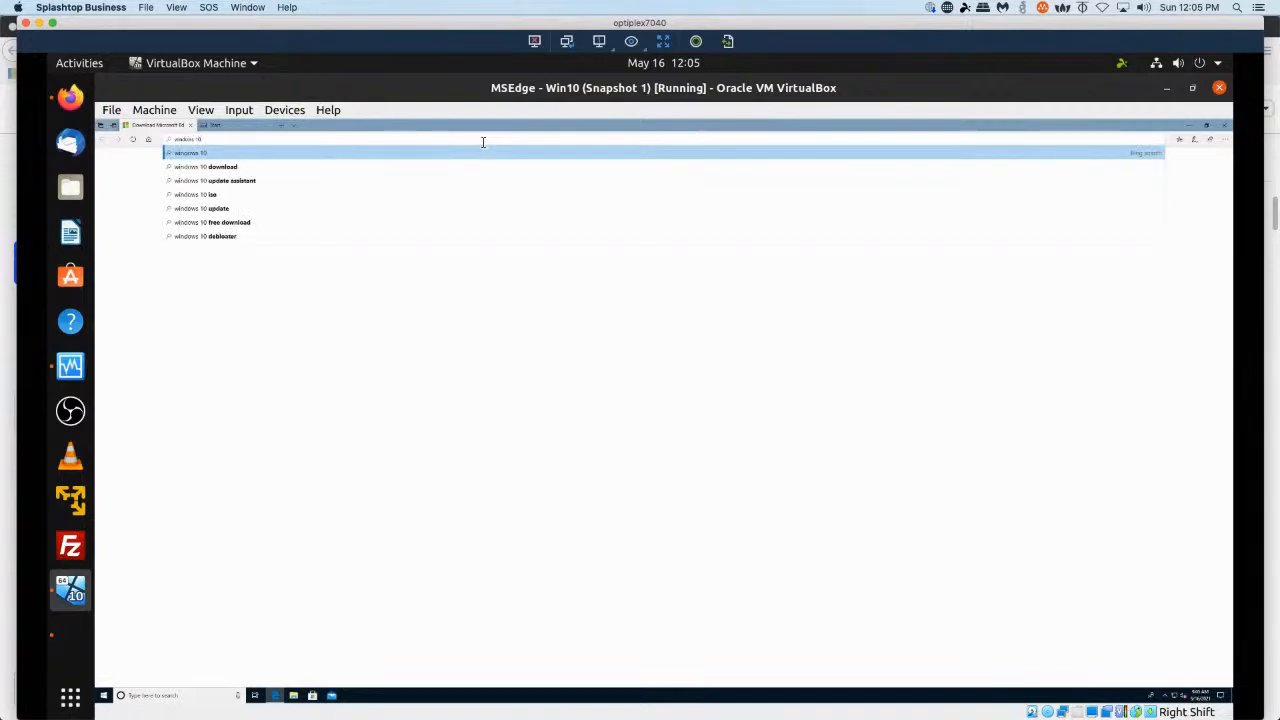
{"action": "type", "text": " rsat"}
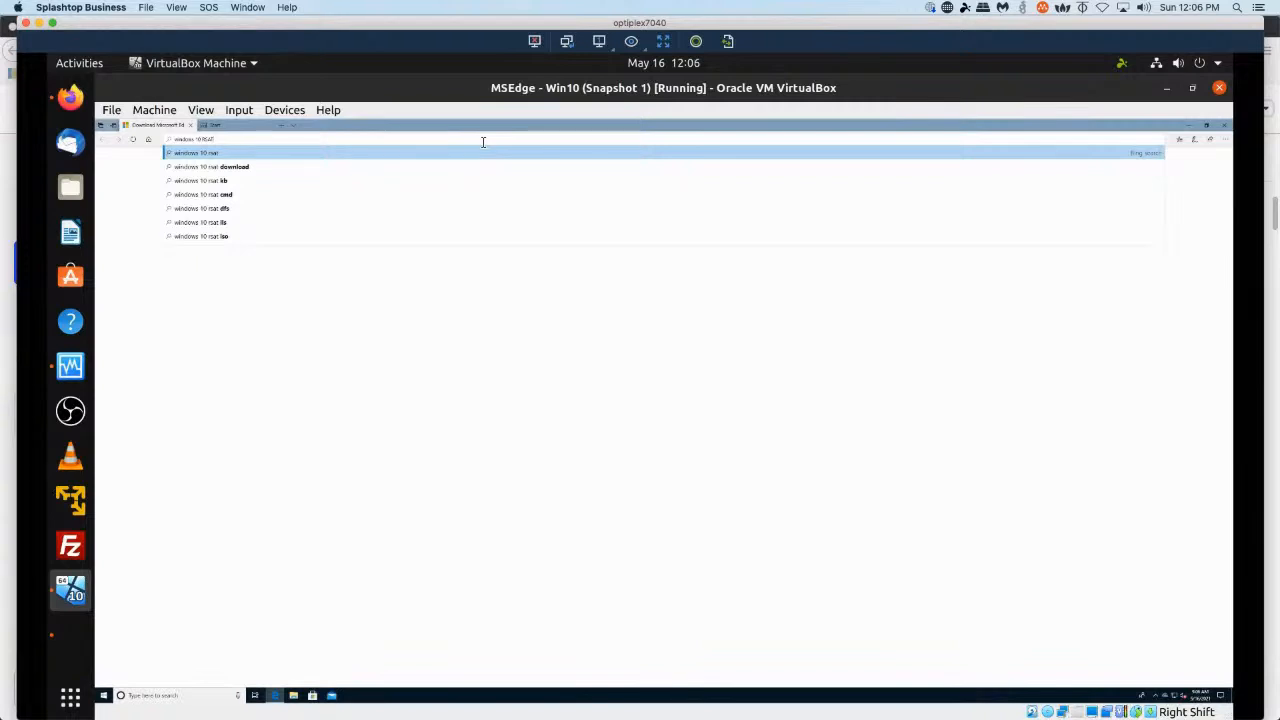
{"action": "key", "text": "Down"}
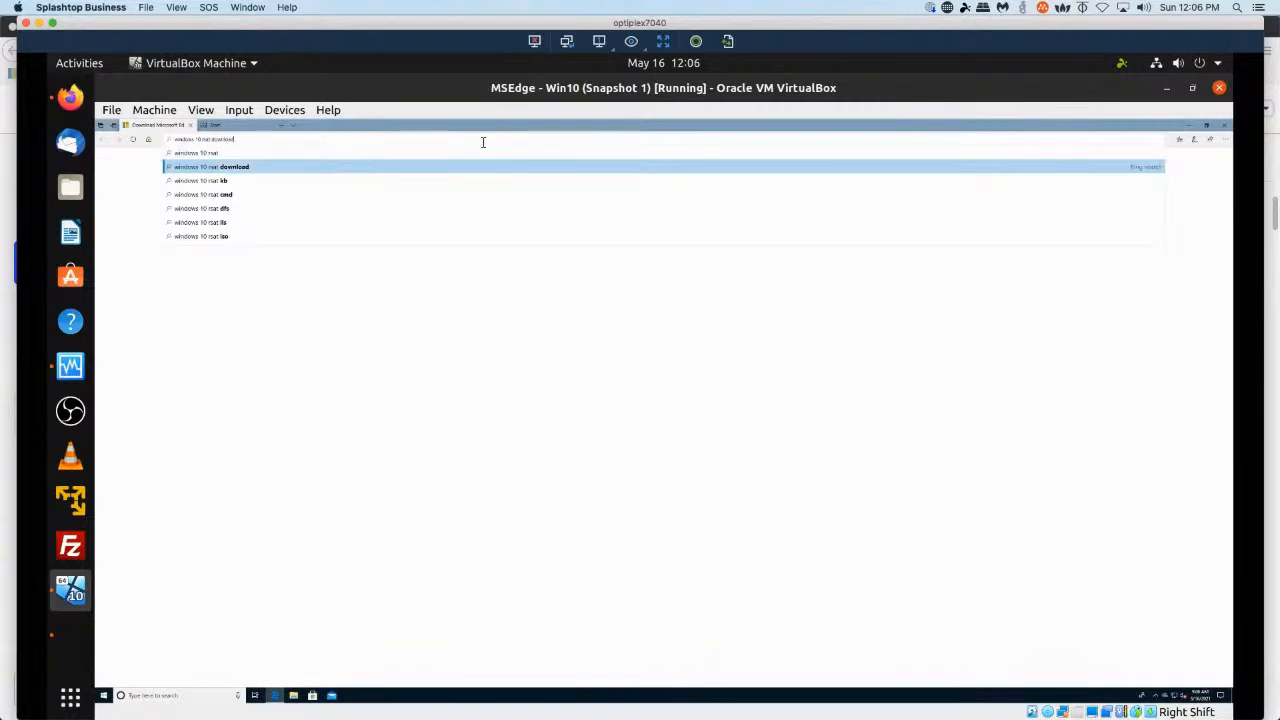
{"action": "key", "text": "Return"}
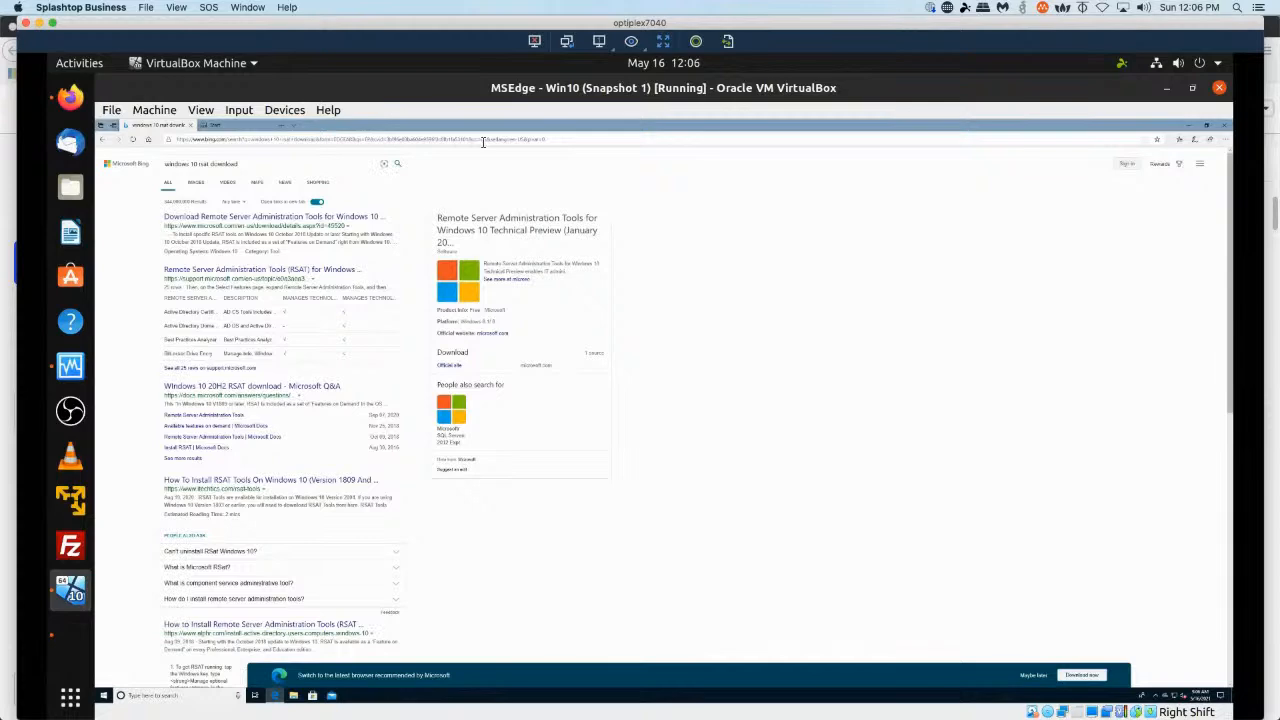
Dismiss the browser suggestion banner and open the Remote Server Administration Tools (RSAT) for Windows support article.
{"action": "key", "text": "ctrl+plus"}
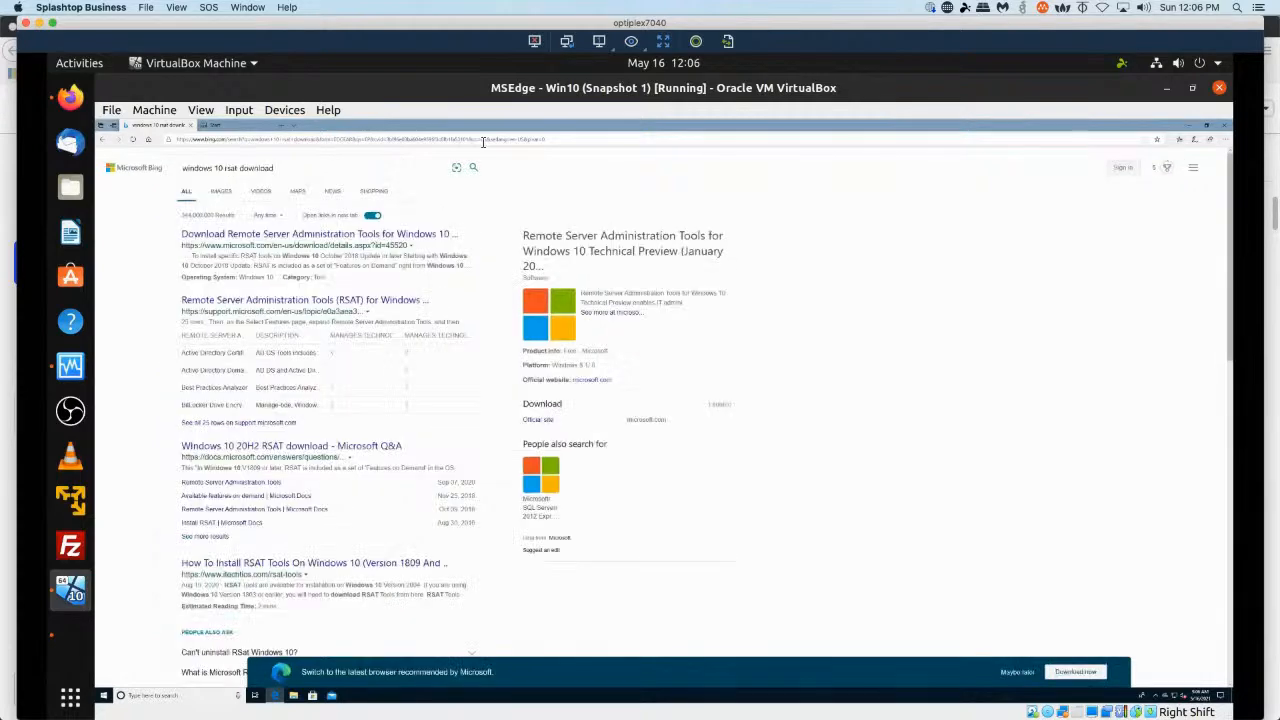
{"action": "key", "text": "ctrl+plus"}
{"action": "key", "text": "ctrl+plus"}
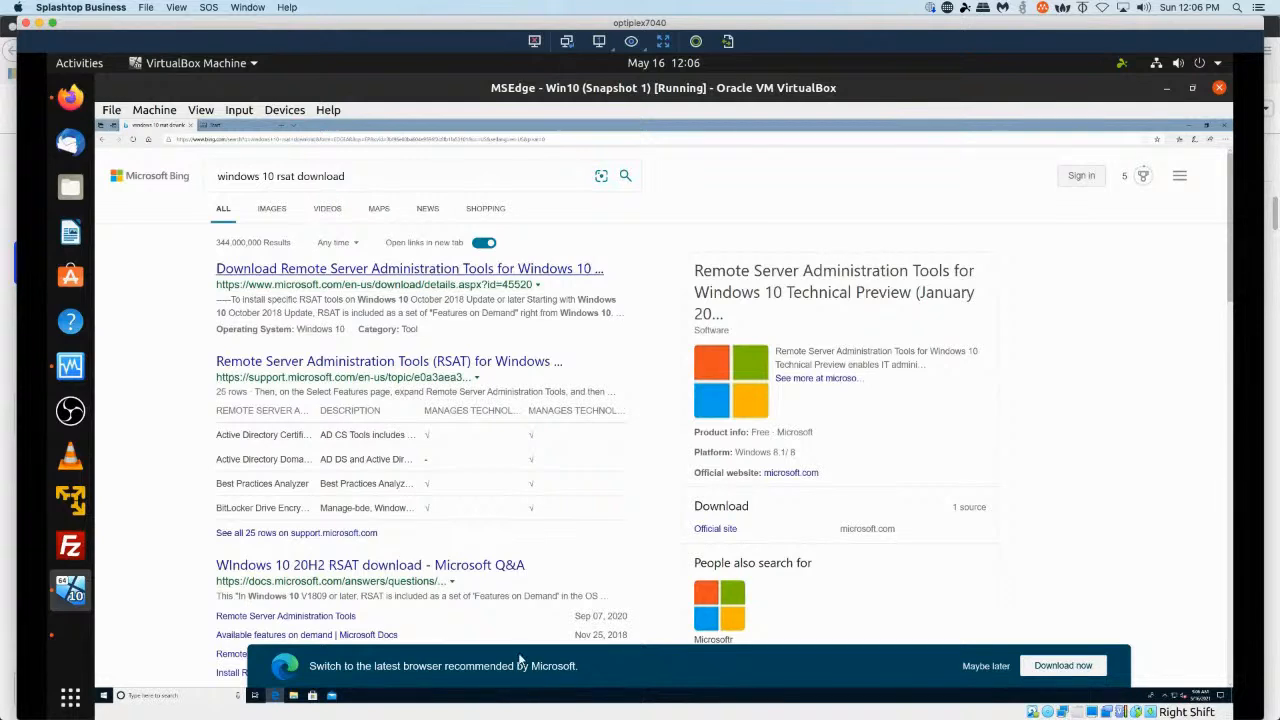
{"action": "left_click", "coordinate": [987, 670]}
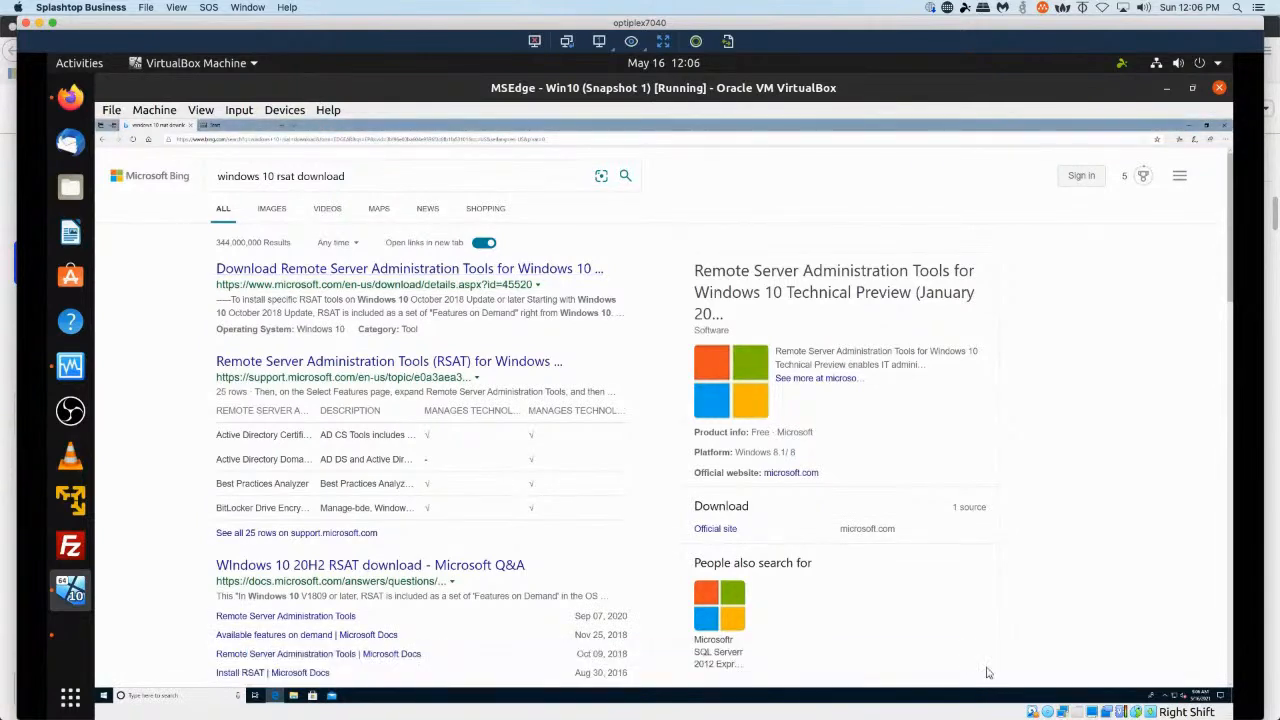
{"action": "left_click", "coordinate": [262, 372]}
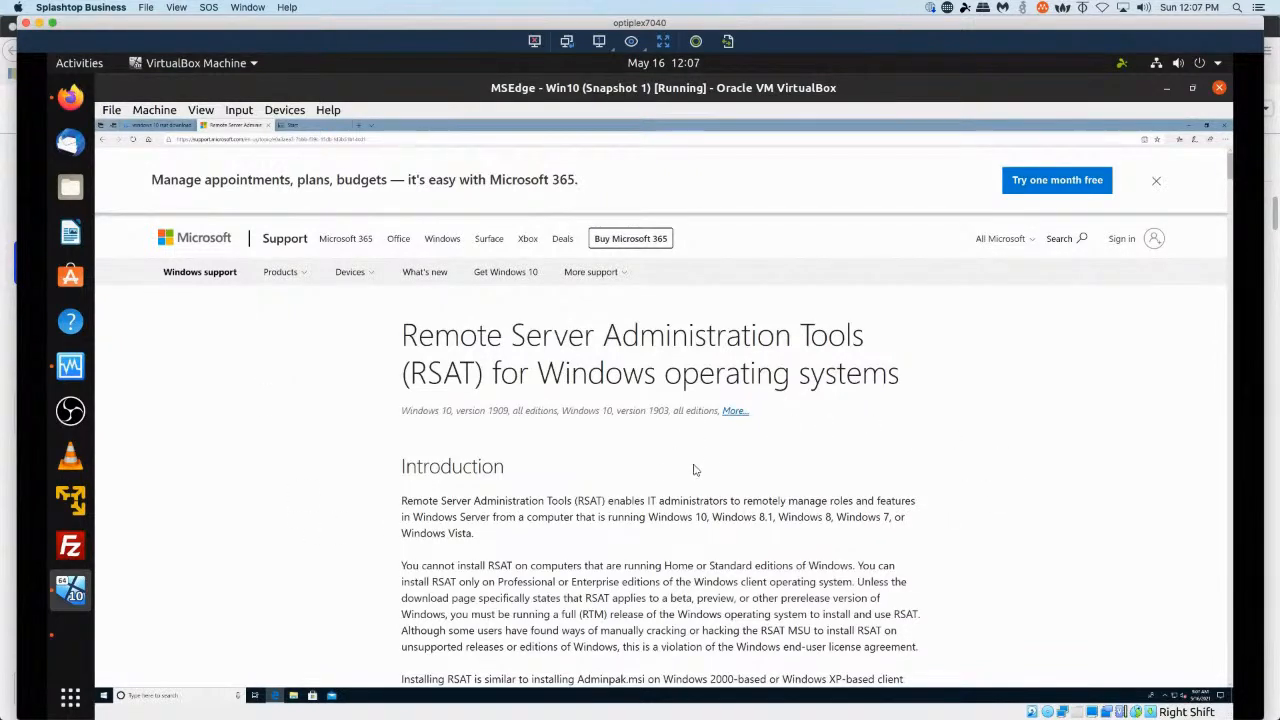
Follow the article's Remote Server Administration Tools for Windows 10 download location link.
{"action": "scroll", "coordinate": [700, 470], "scroll_direction": "down", "scroll_amount": 10}
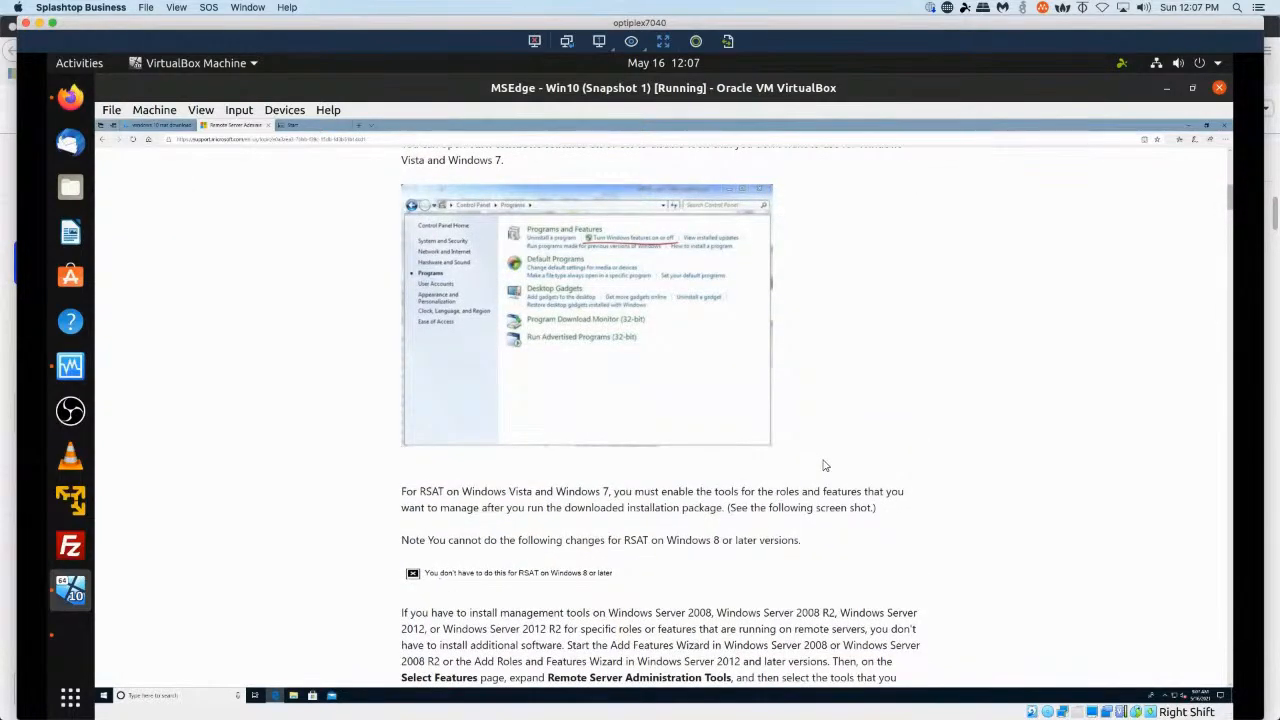
{"action": "scroll", "coordinate": [825, 465], "scroll_direction": "down", "scroll_amount": 5}
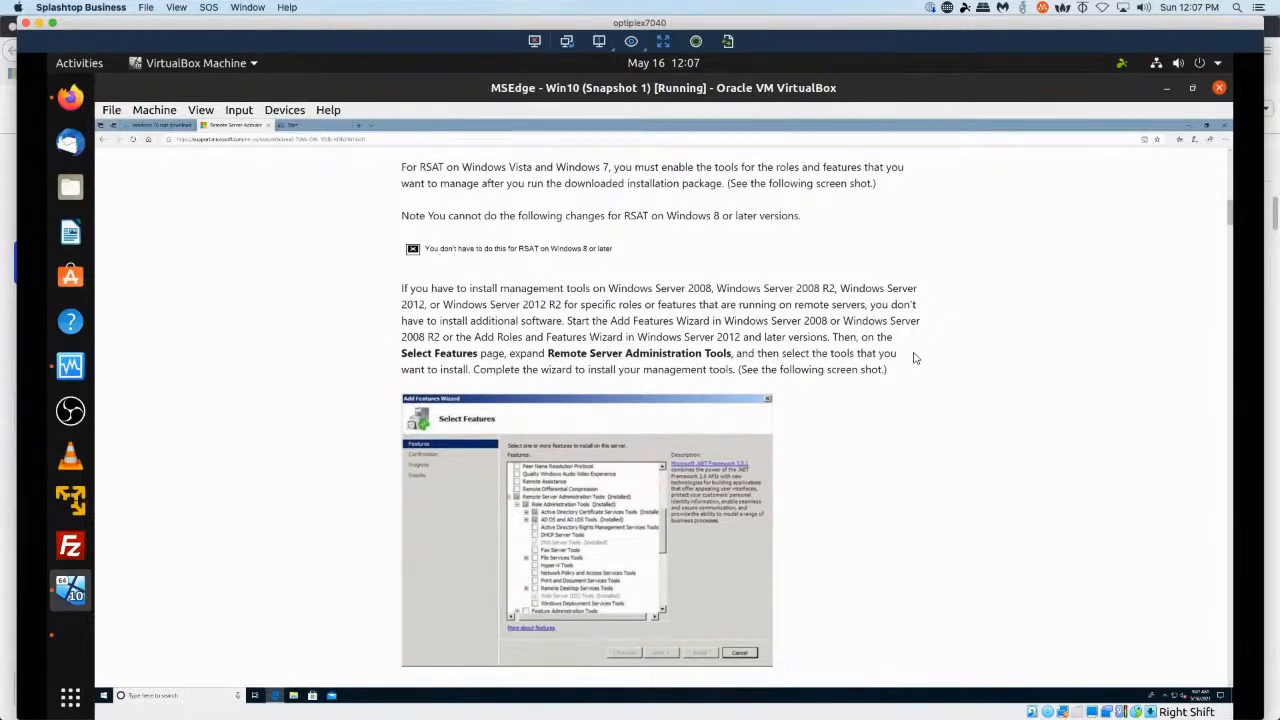
{"action": "scroll", "coordinate": [913, 358], "scroll_direction": "down", "scroll_amount": 6}
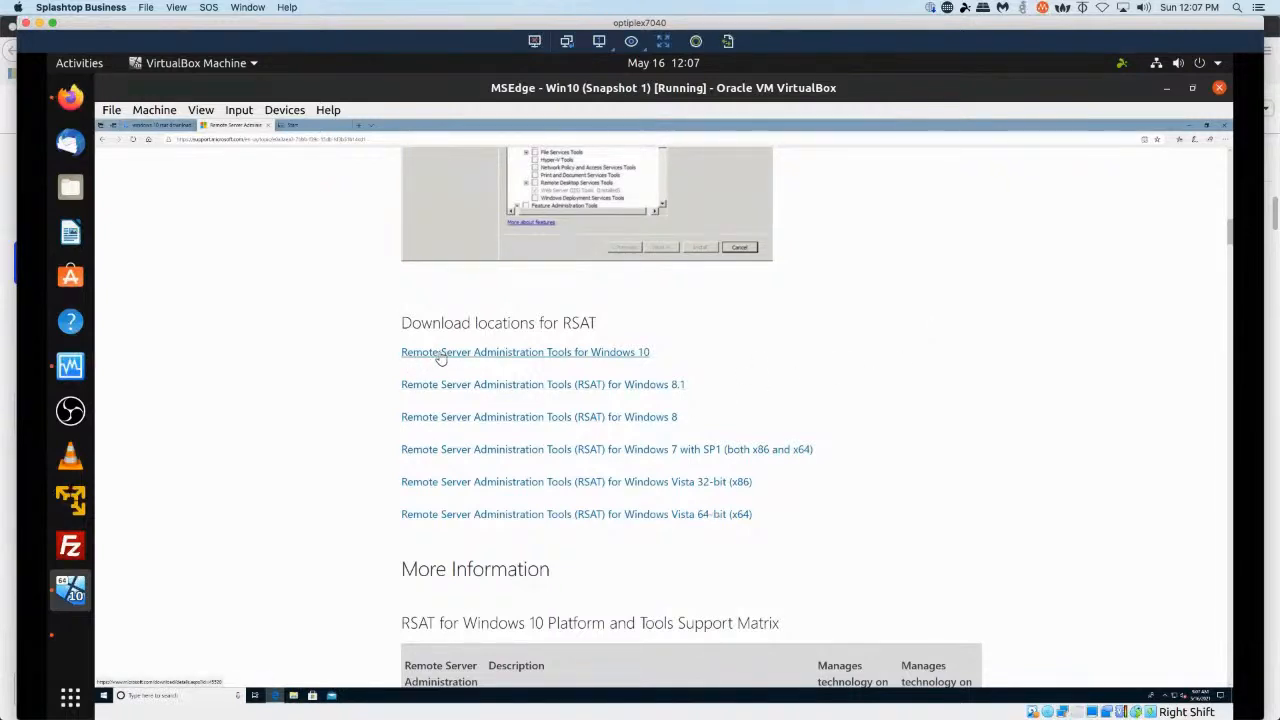
{"action": "left_click", "coordinate": [505, 355]}
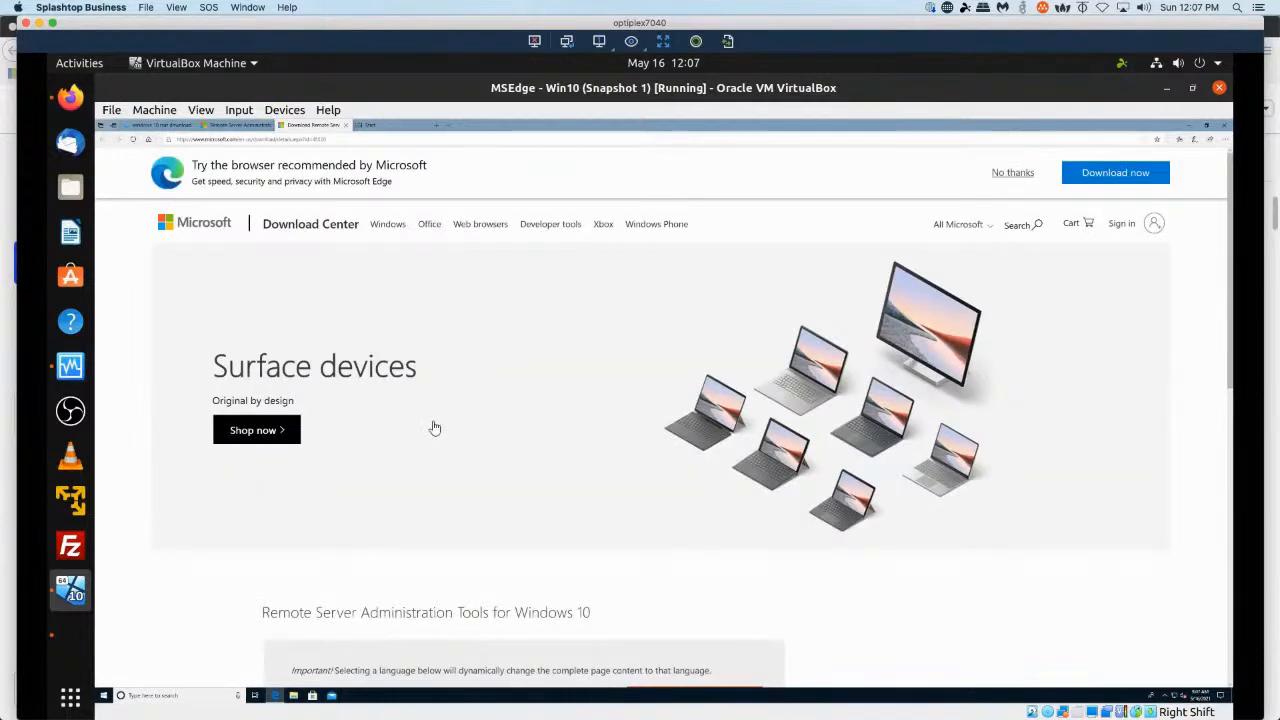
Dismiss the Edge promotion, keep English as the language, and start the RSAT for Windows 10 download.
{"action": "left_click", "coordinate": [1010, 175]}
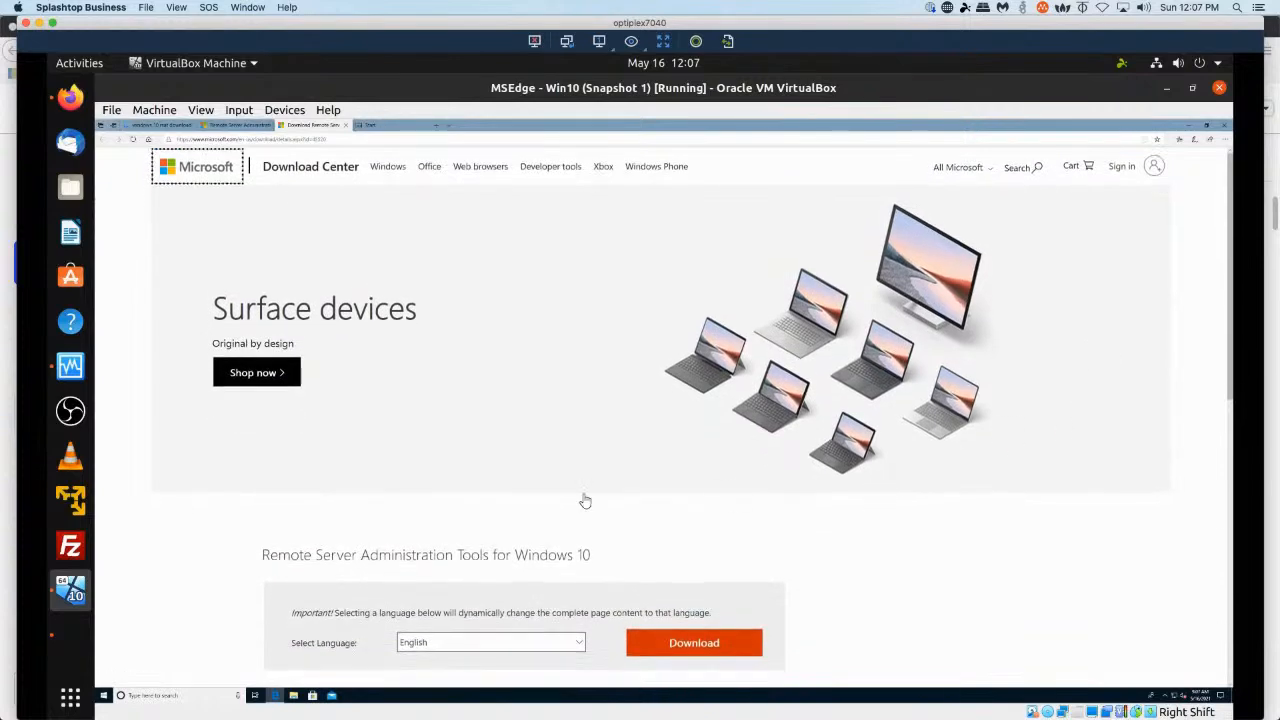
{"action": "scroll", "coordinate": [368, 459], "scroll_direction": "down", "scroll_amount": 3}
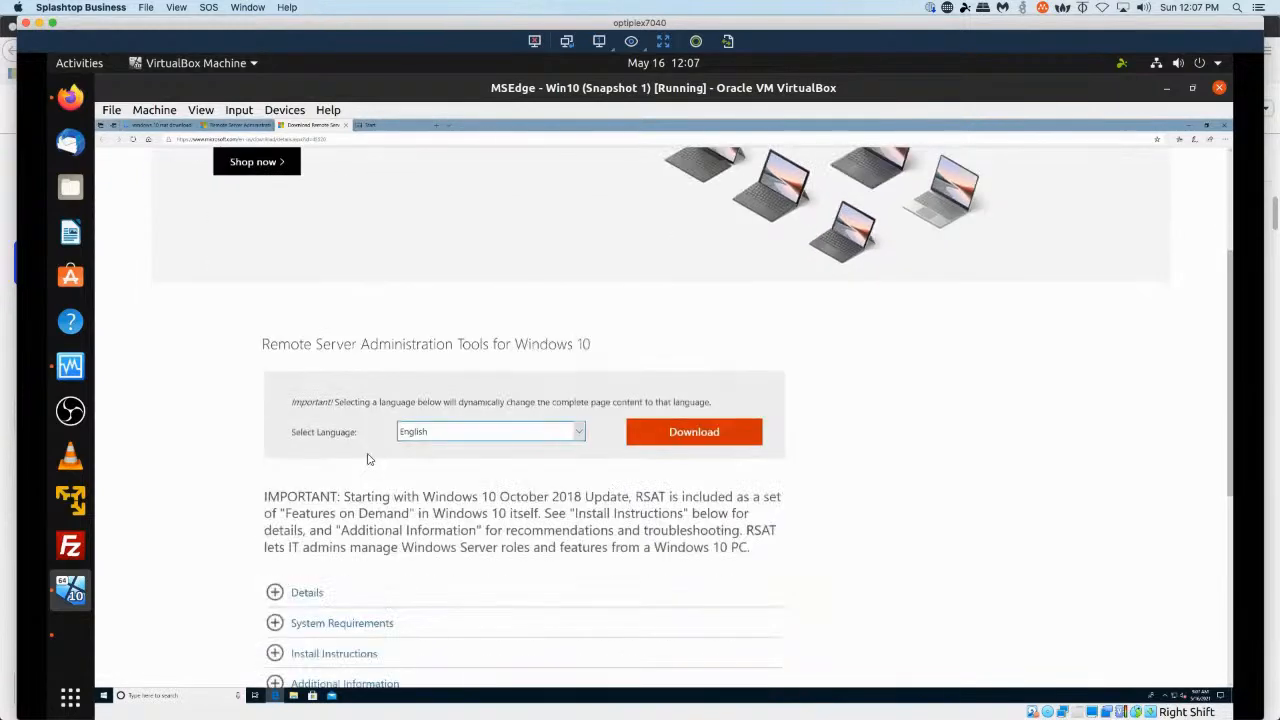
{"action": "scroll", "coordinate": [369, 458], "scroll_direction": "down", "scroll_amount": 1}
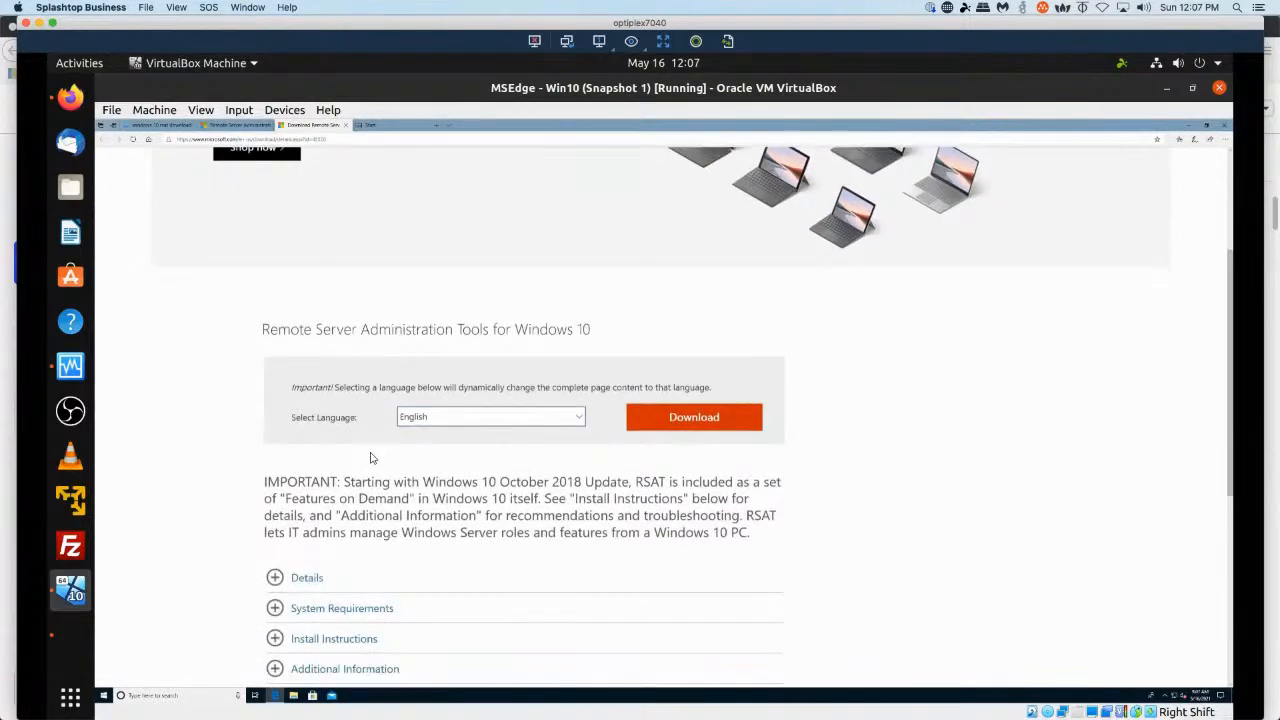
{"action": "scroll", "coordinate": [370, 458], "scroll_direction": "down", "scroll_amount": 2}
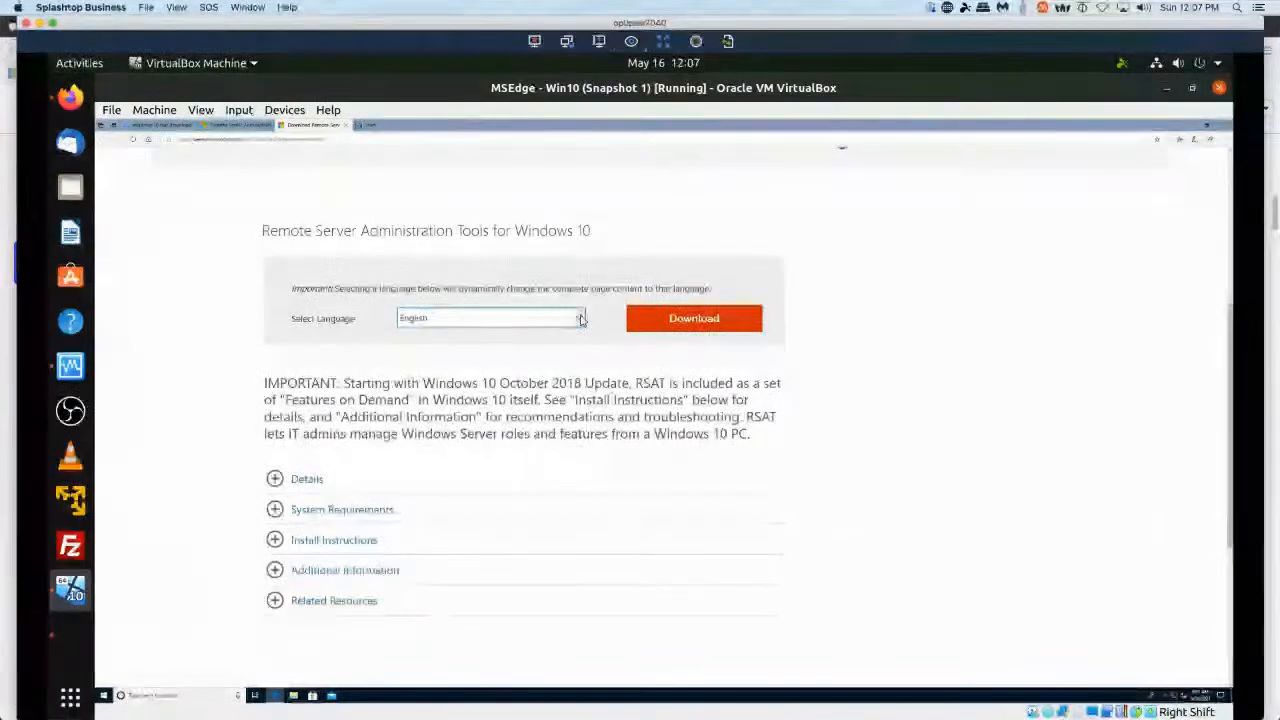
{"action": "left_click", "coordinate": [581, 319]}
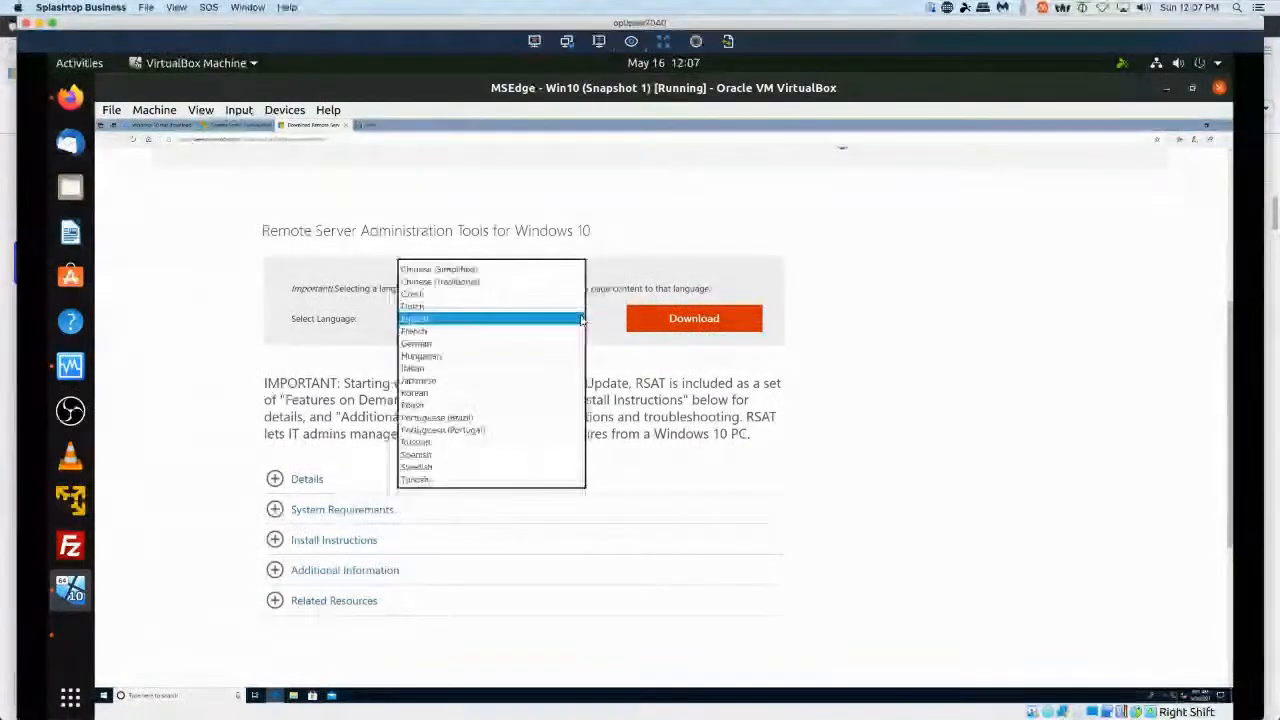
{"action": "left_click", "coordinate": [690, 344]}
{"action": "left_click", "coordinate": [688, 322]}
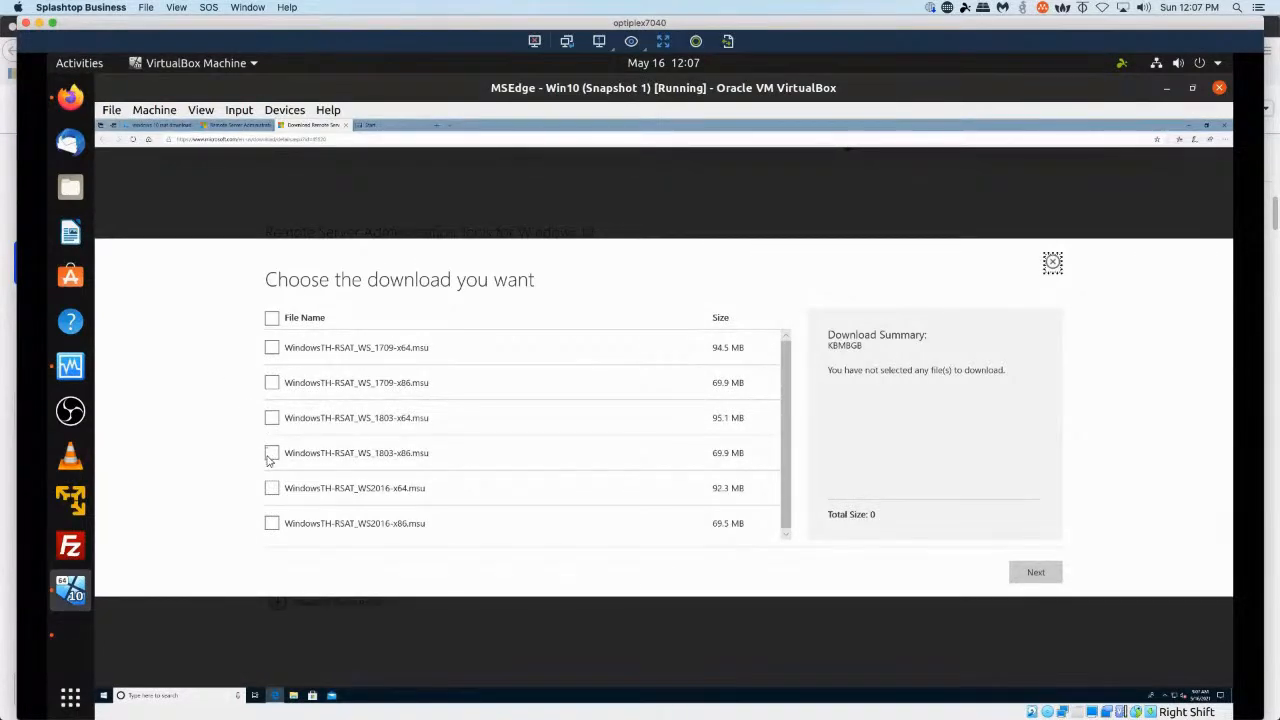
Select the WindowsTH-RSAT_WS_1803-x64.msu file and continue to the download.
{"action": "scroll", "coordinate": [406, 446], "scroll_direction": "down", "scroll_amount": 2}
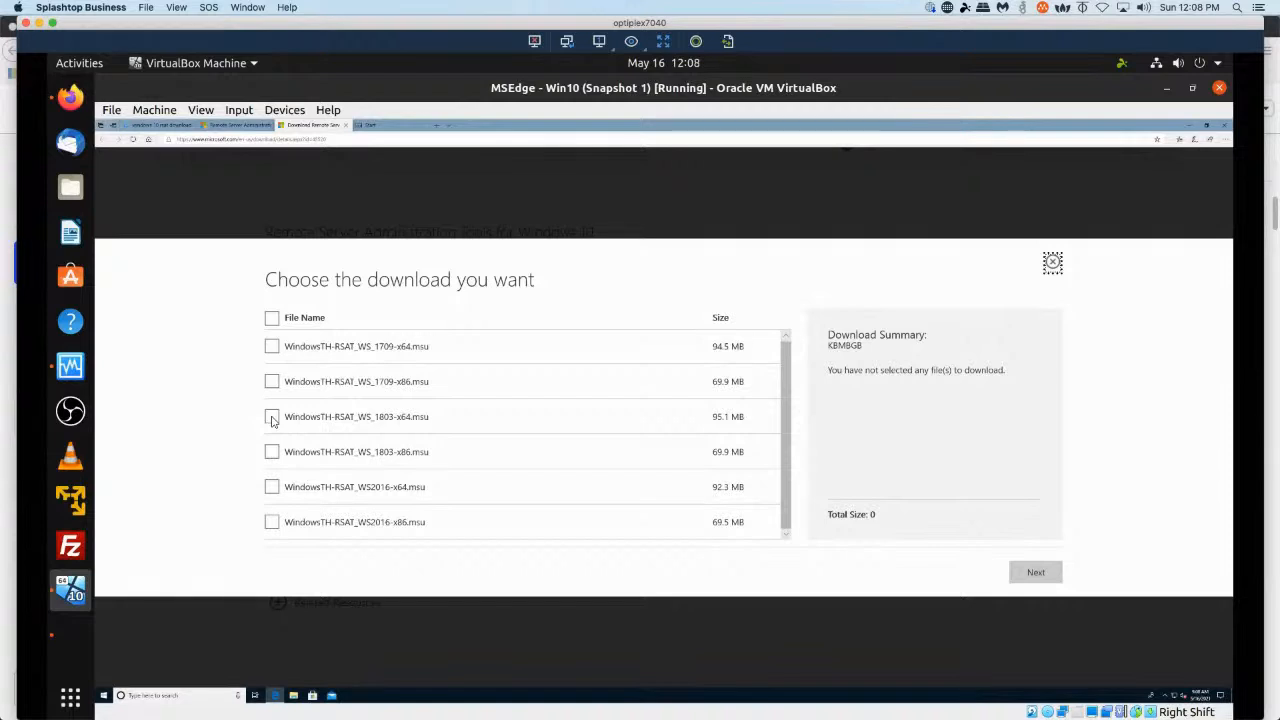
{"action": "left_click", "coordinate": [272, 418]}
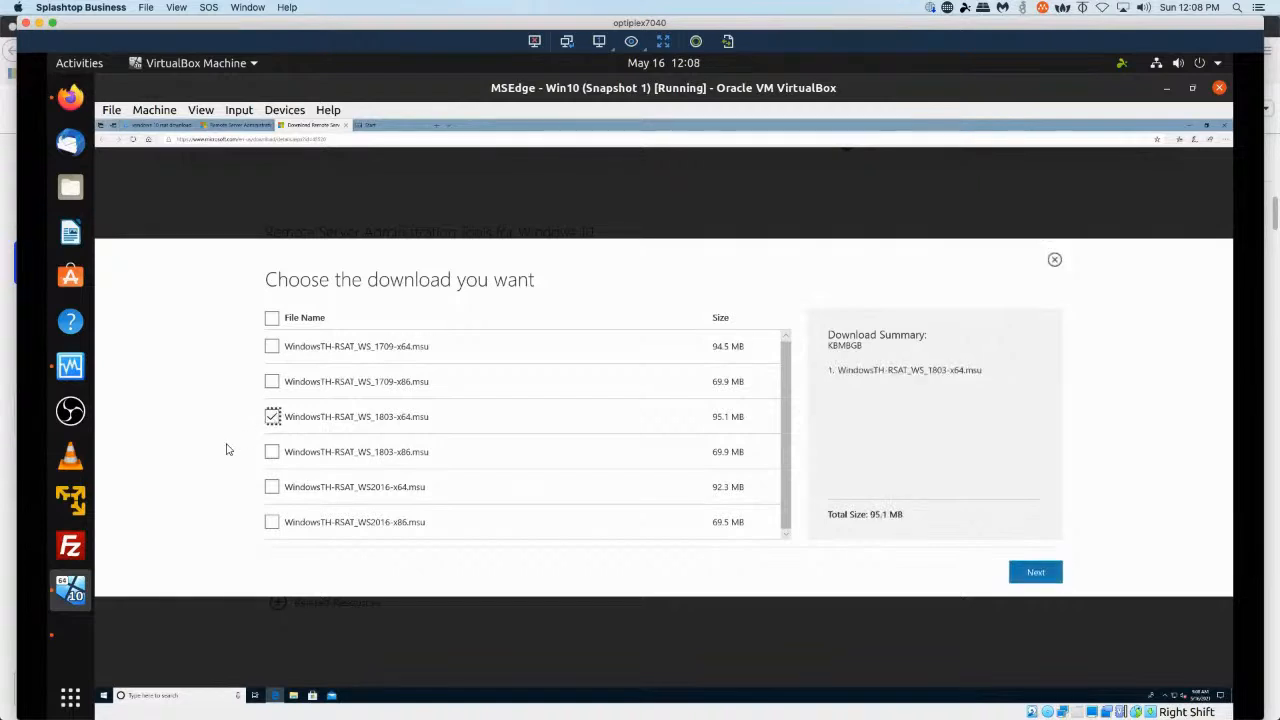
{"action": "left_click", "coordinate": [1032, 585]}
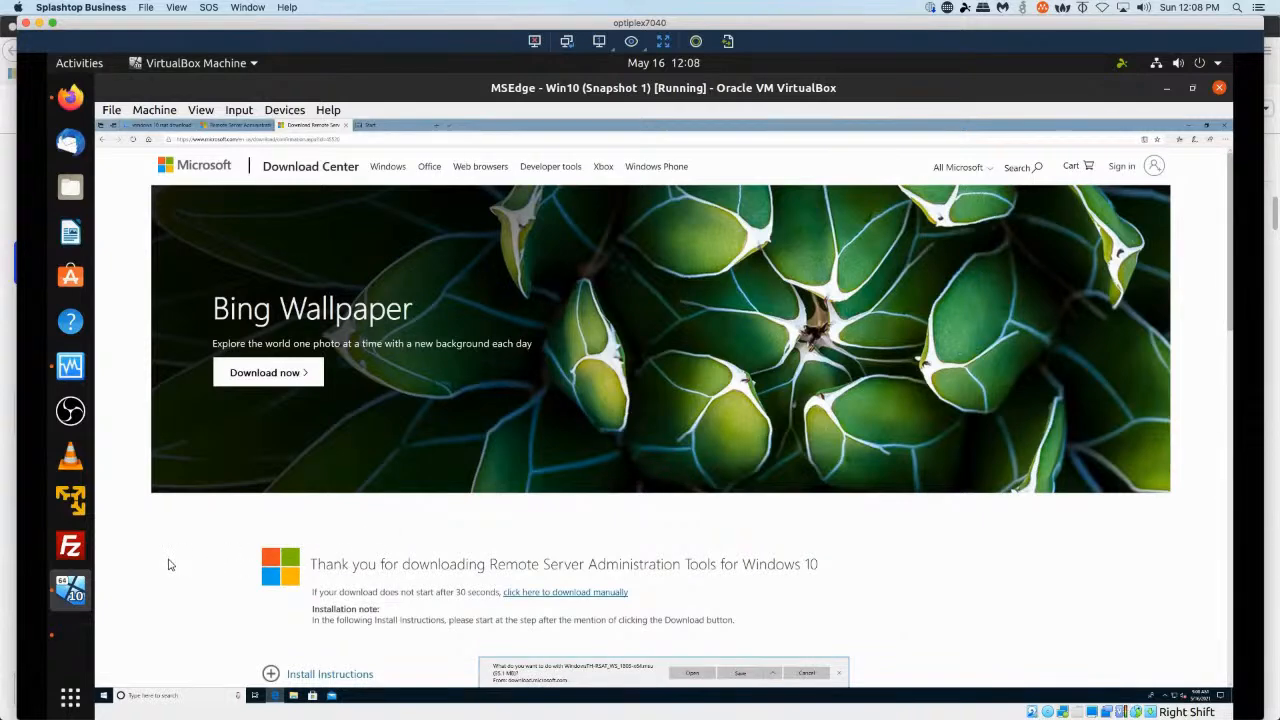
Save the RSAT installer file and open it once it finishes downloading.
{"action": "scroll", "coordinate": [200, 562], "scroll_direction": "down", "scroll_amount": 3}
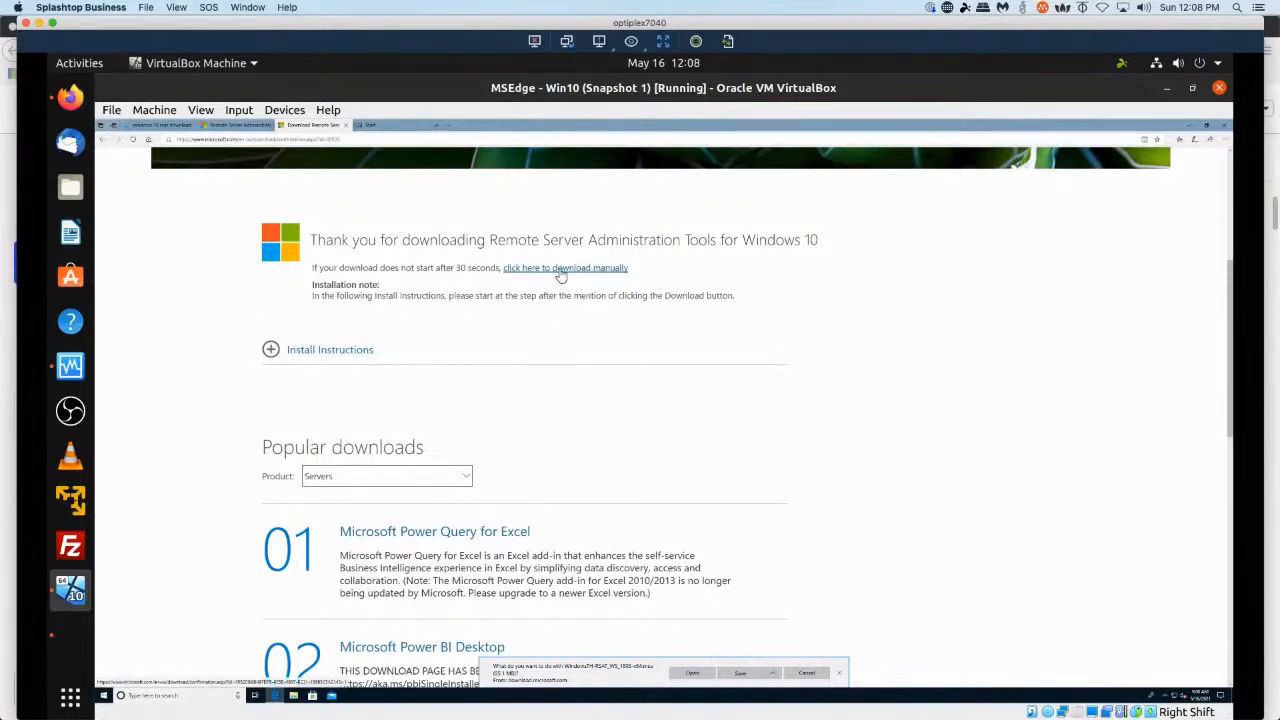
{"action": "left_click", "coordinate": [749, 675]}
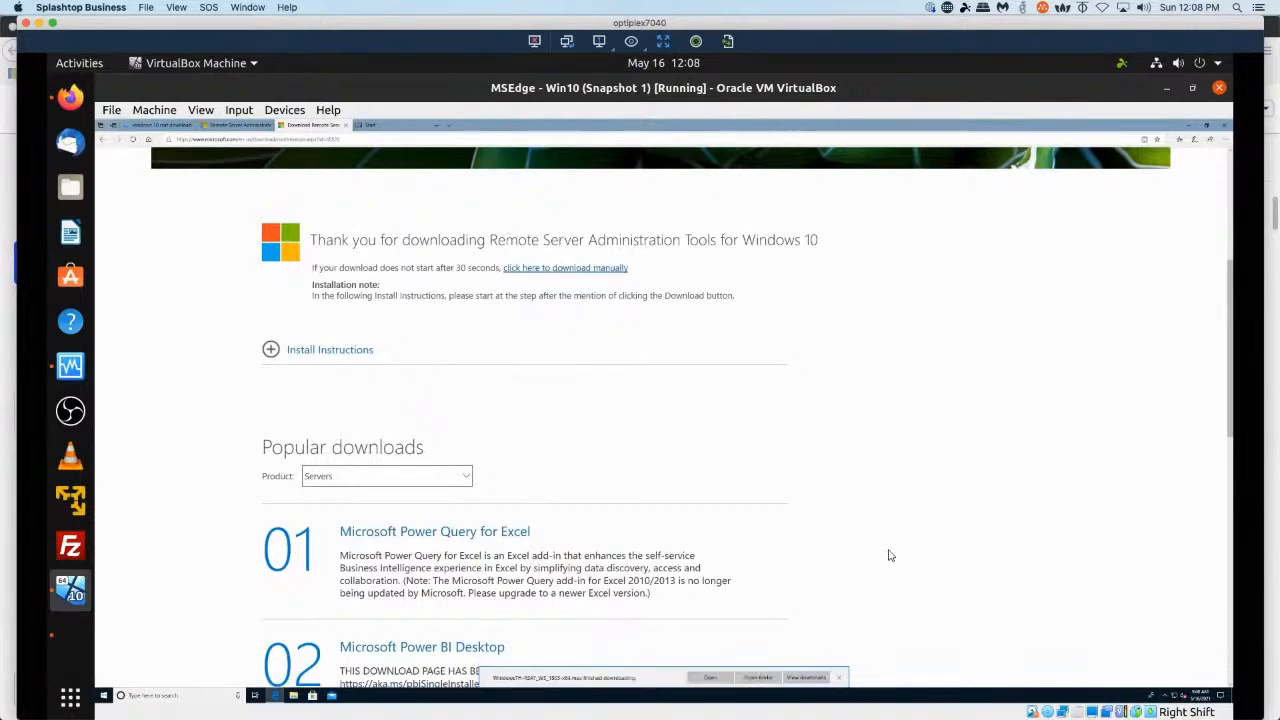
{"action": "left_click", "coordinate": [710, 677]}
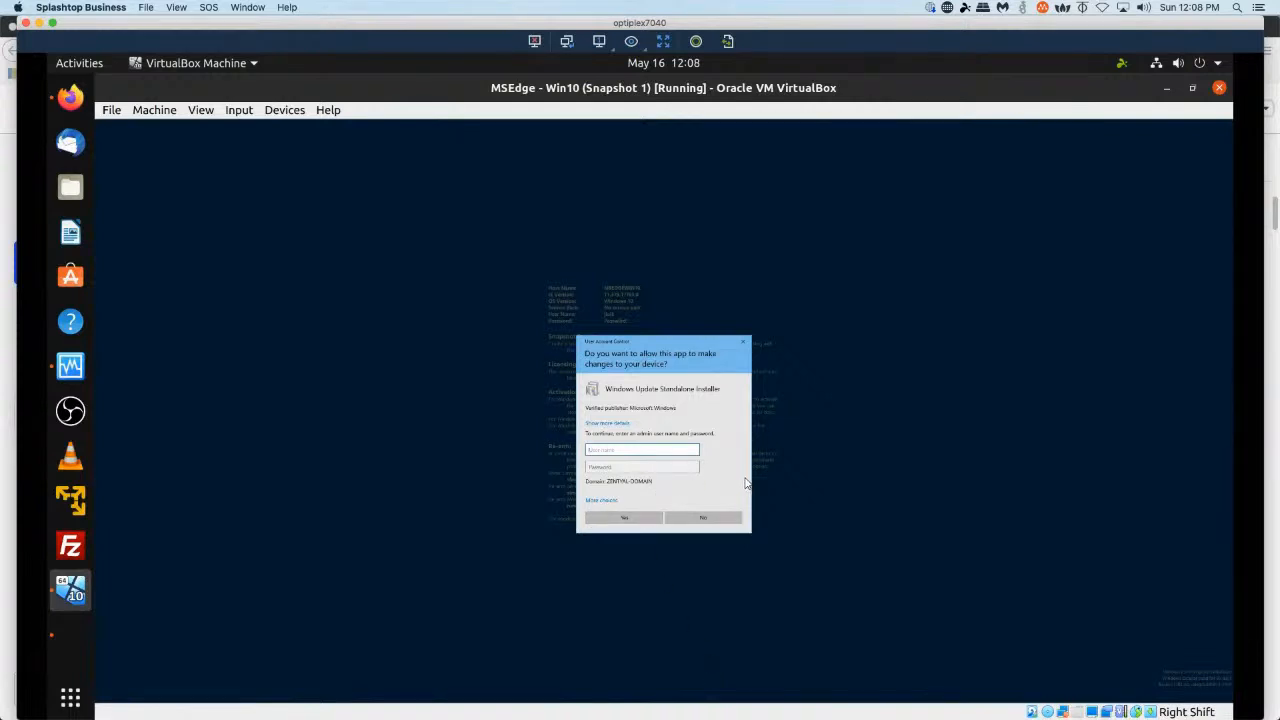
Authorize the installer by entering the Administrator username and the admin account password.
{"action": "type", "text": "Administrator"}
{"action": "key", "text": "Tab"}
{"action": "type", "text": "••"}
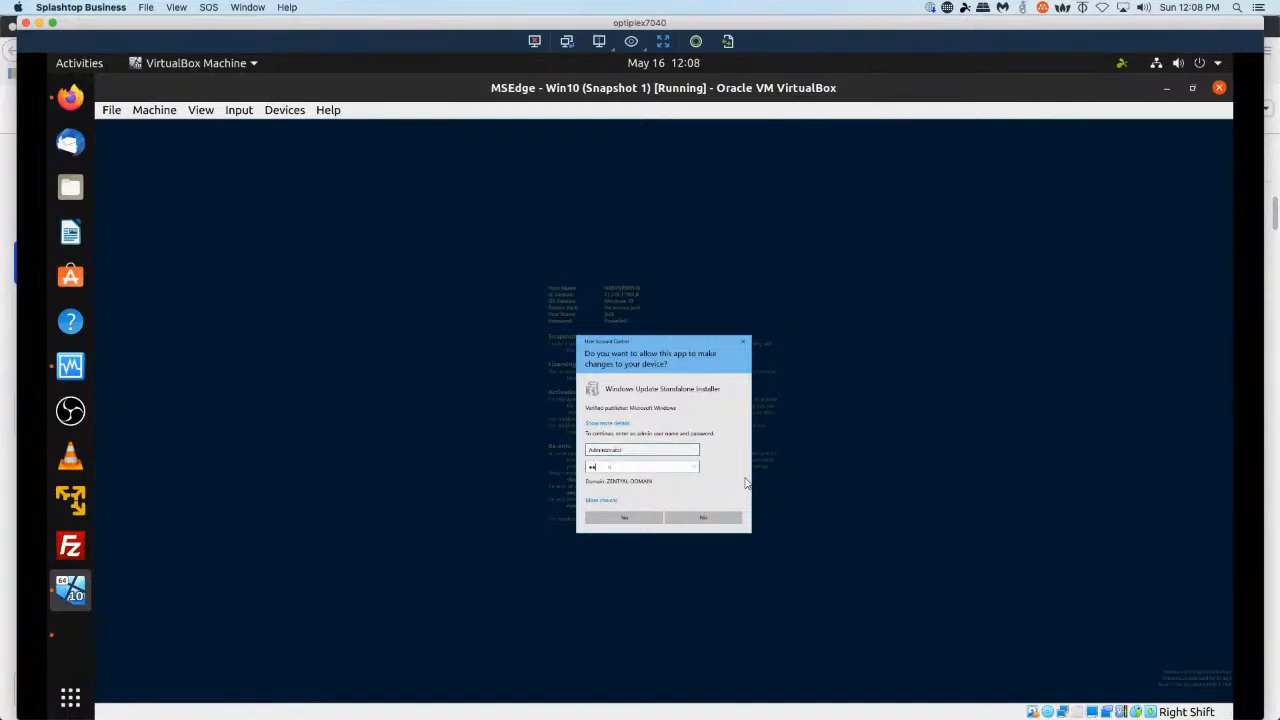
{"action": "type", "text": "•••••••••"}
{"action": "key", "text": "Return"}
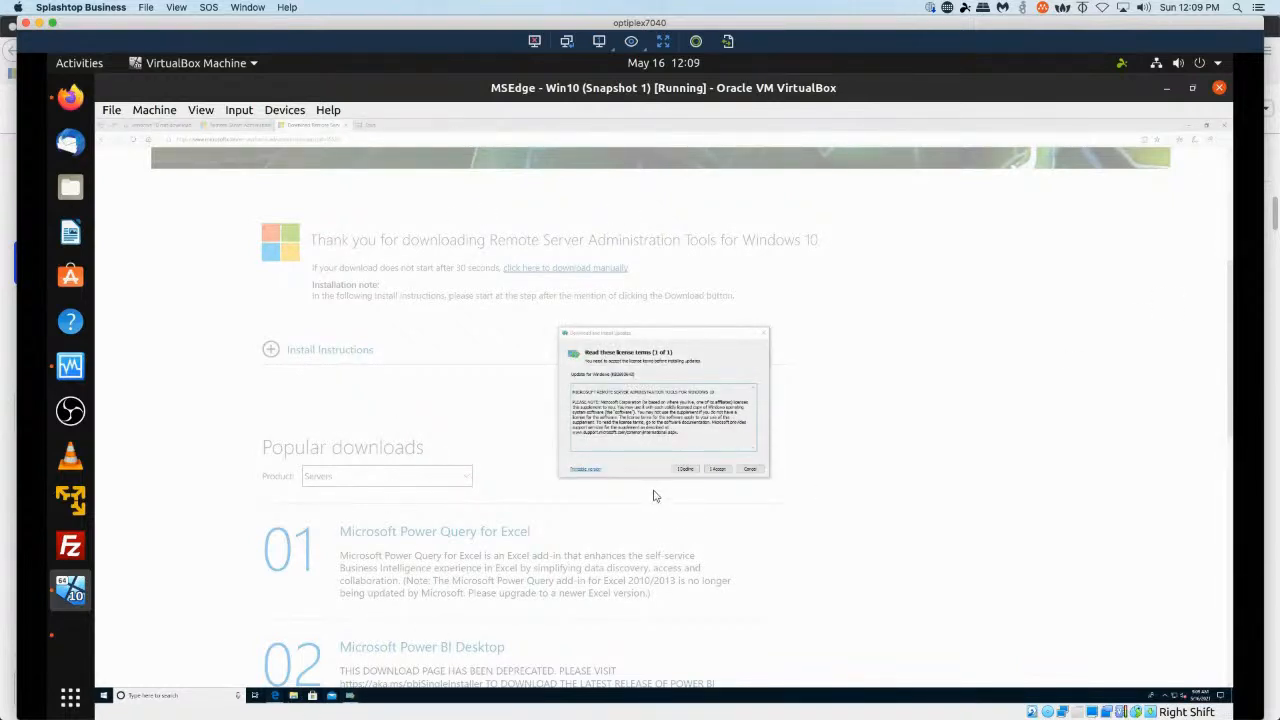
Accept the RSAT license terms to start installing the update.
{"action": "left_click", "coordinate": [720, 469]}
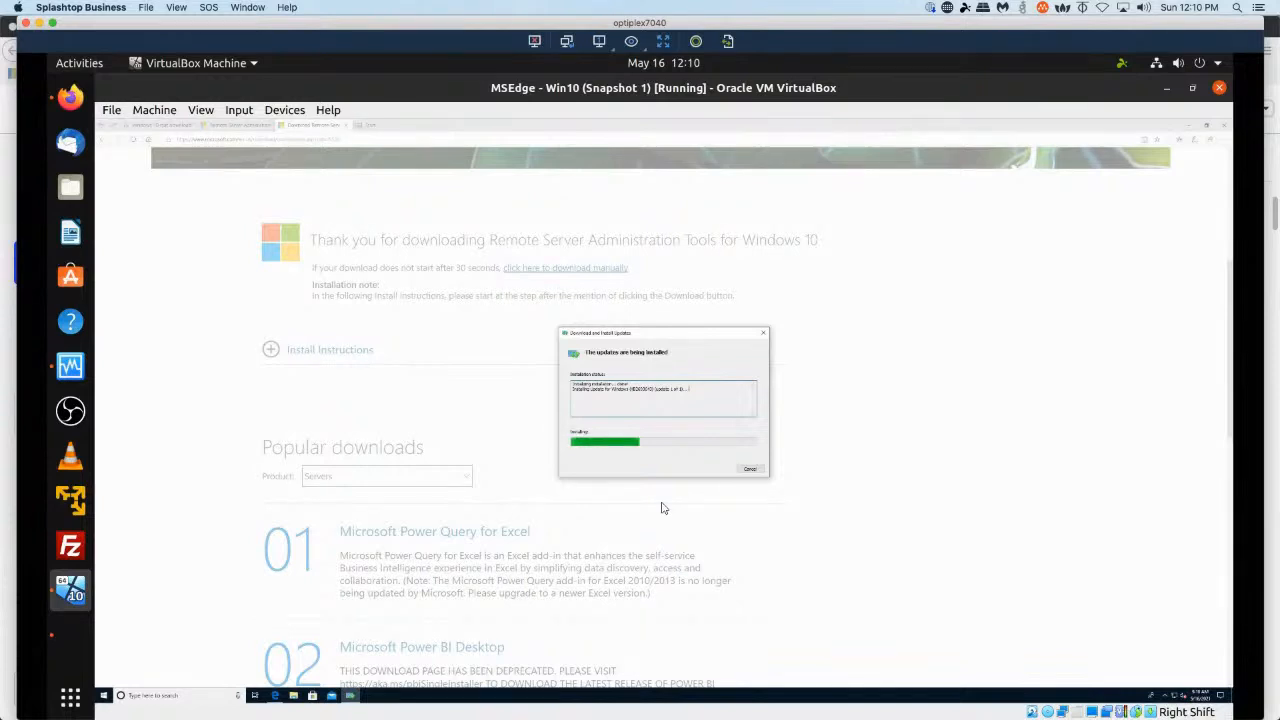
{"action": "left_click", "coordinate": [70, 644]}
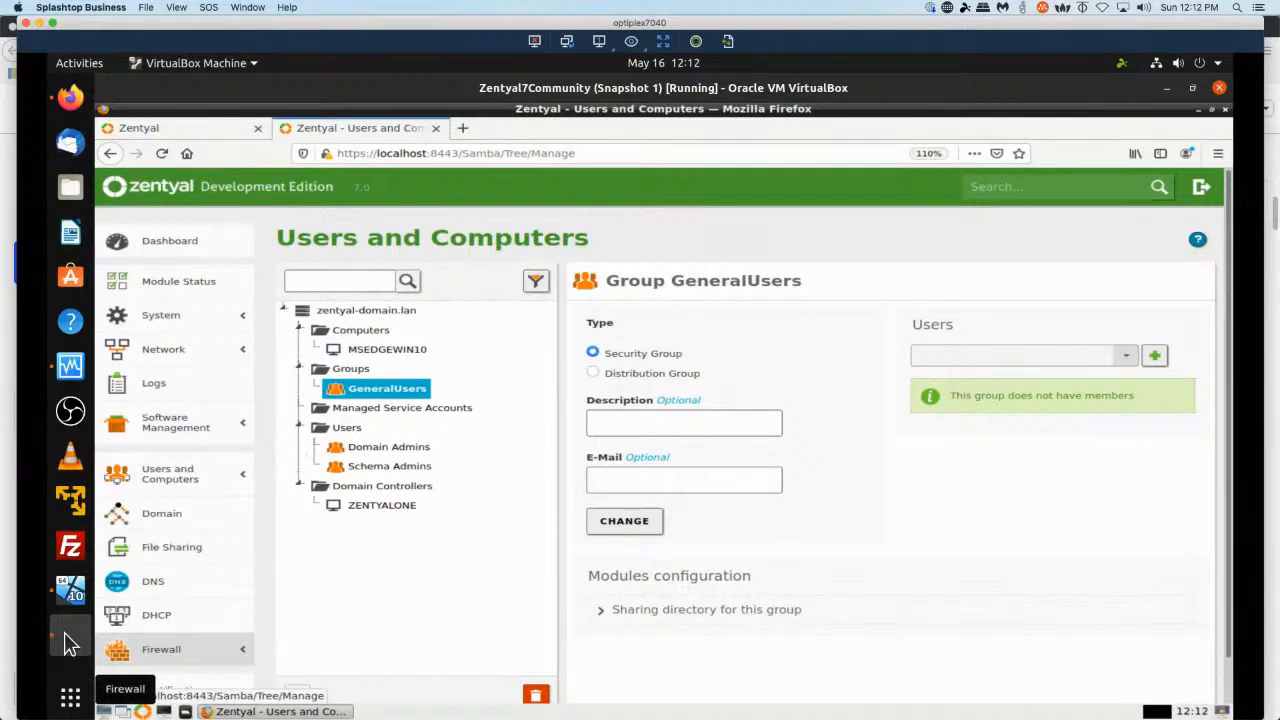
{"action": "left_click", "coordinate": [76, 594]}
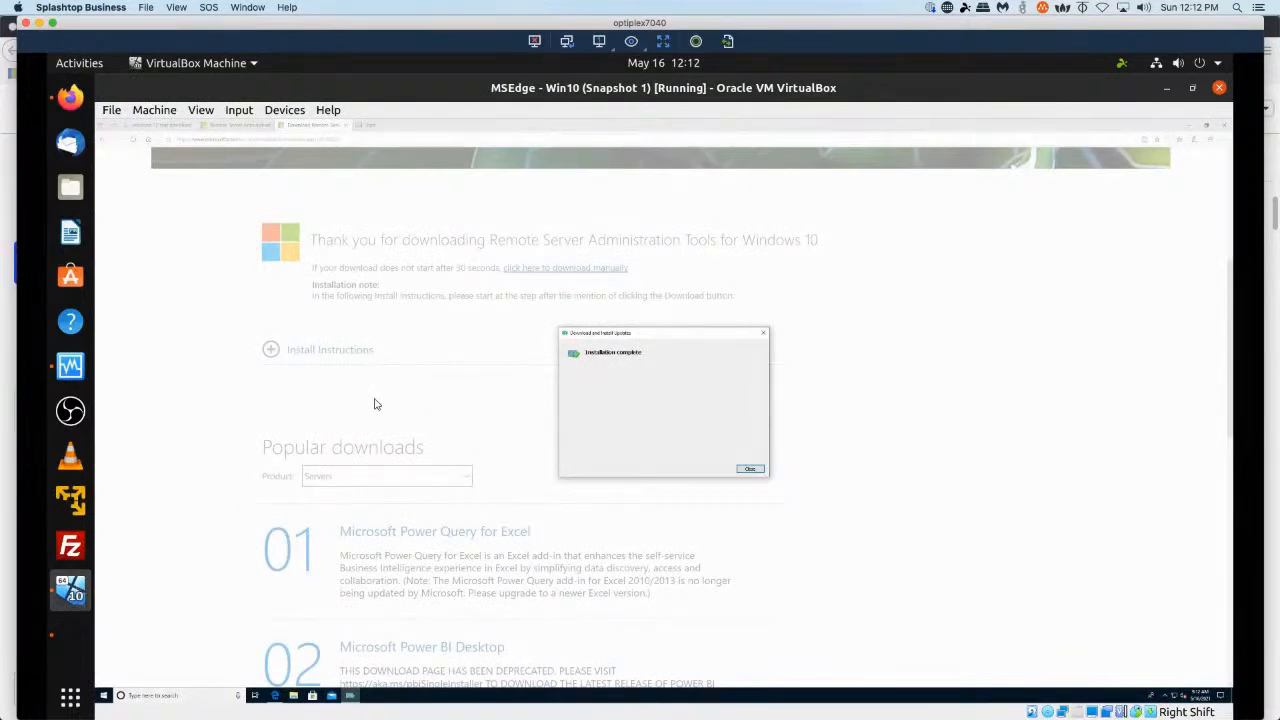
Close the completed RSAT installer and close all open Edge tabs.
{"action": "left_click", "coordinate": [752, 472]}
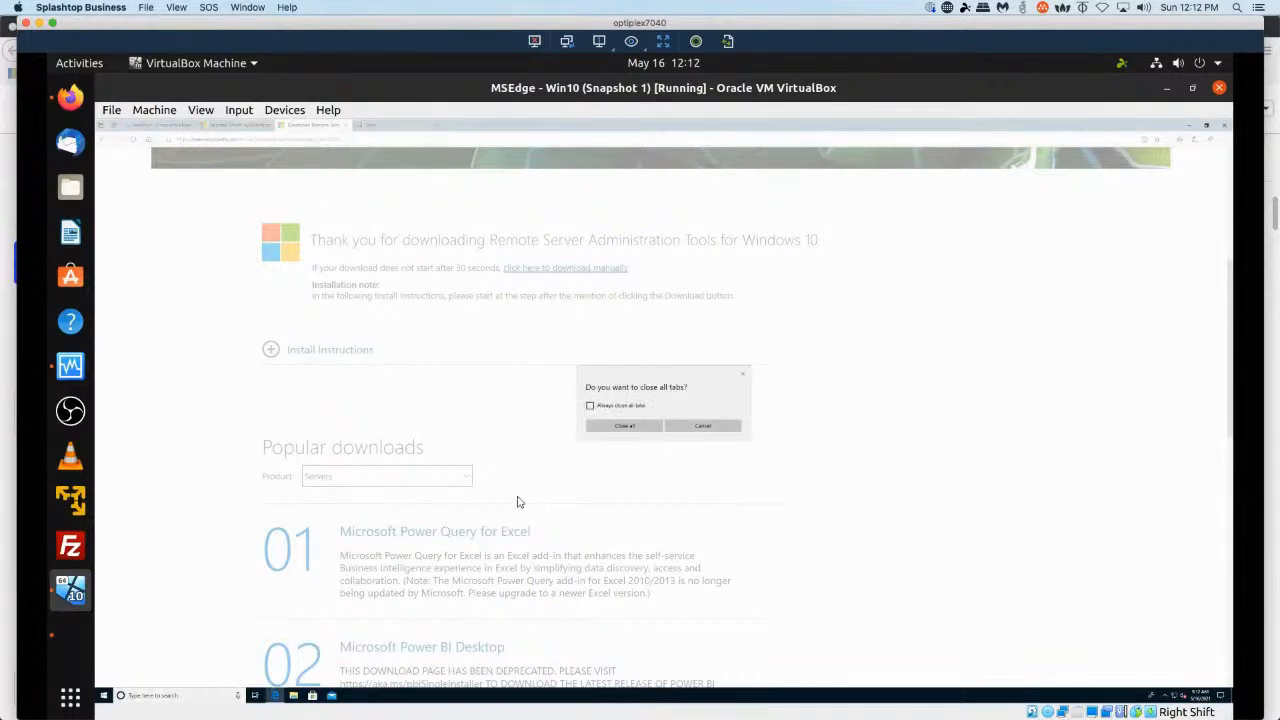
{"action": "left_click", "coordinate": [646, 428]}
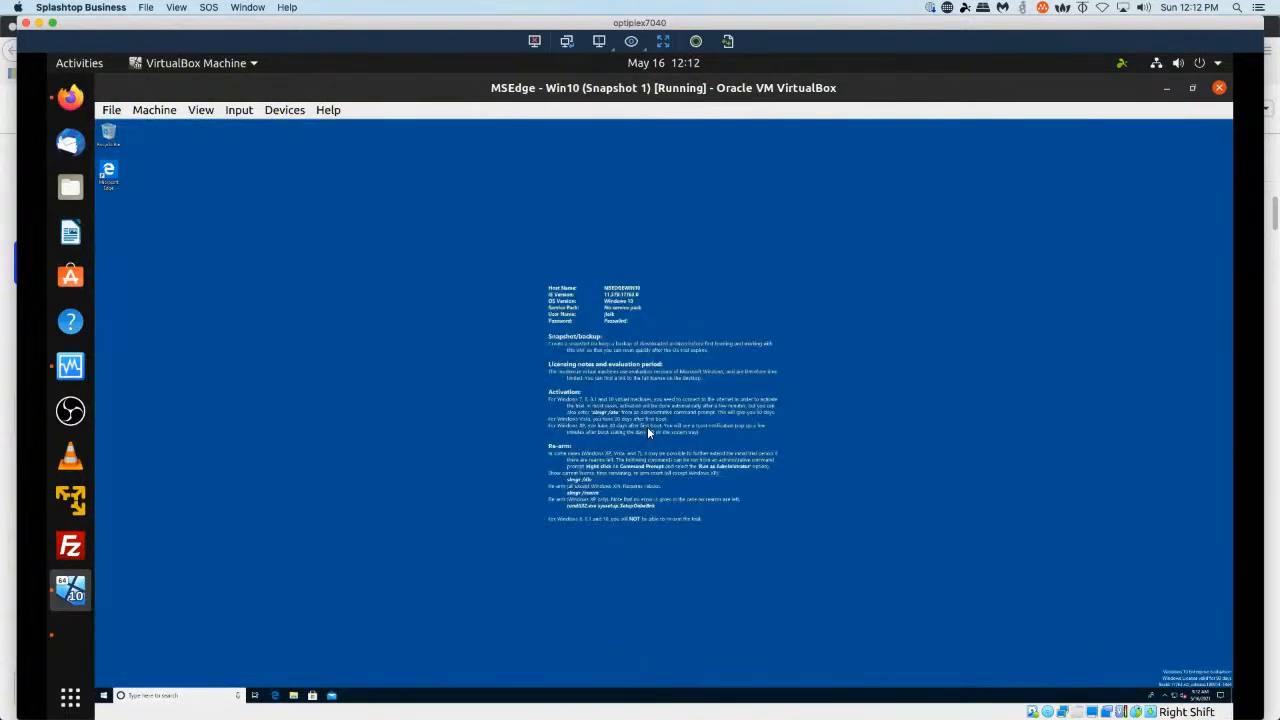
Browse the Start menu app list and search it for RSAT tools.
{"action": "left_click", "coordinate": [103, 697]}
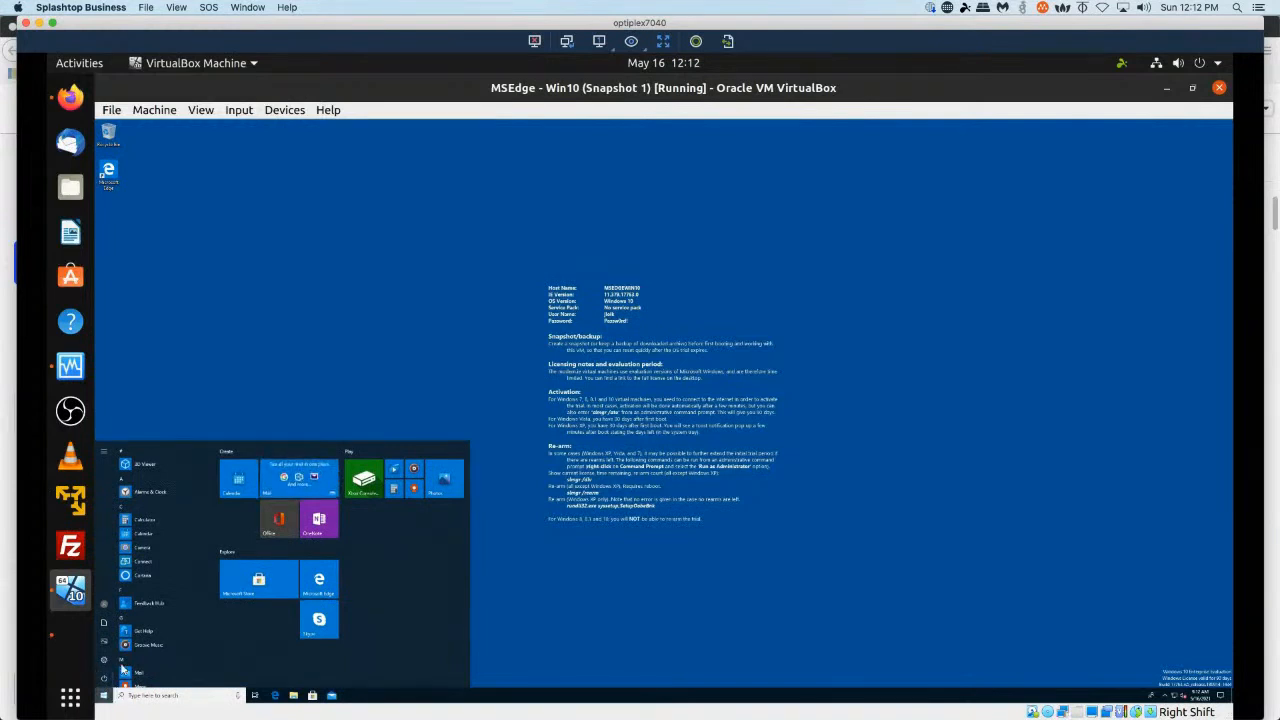
{"action": "scroll", "coordinate": [150, 585], "scroll_direction": "down", "scroll_amount": 3}
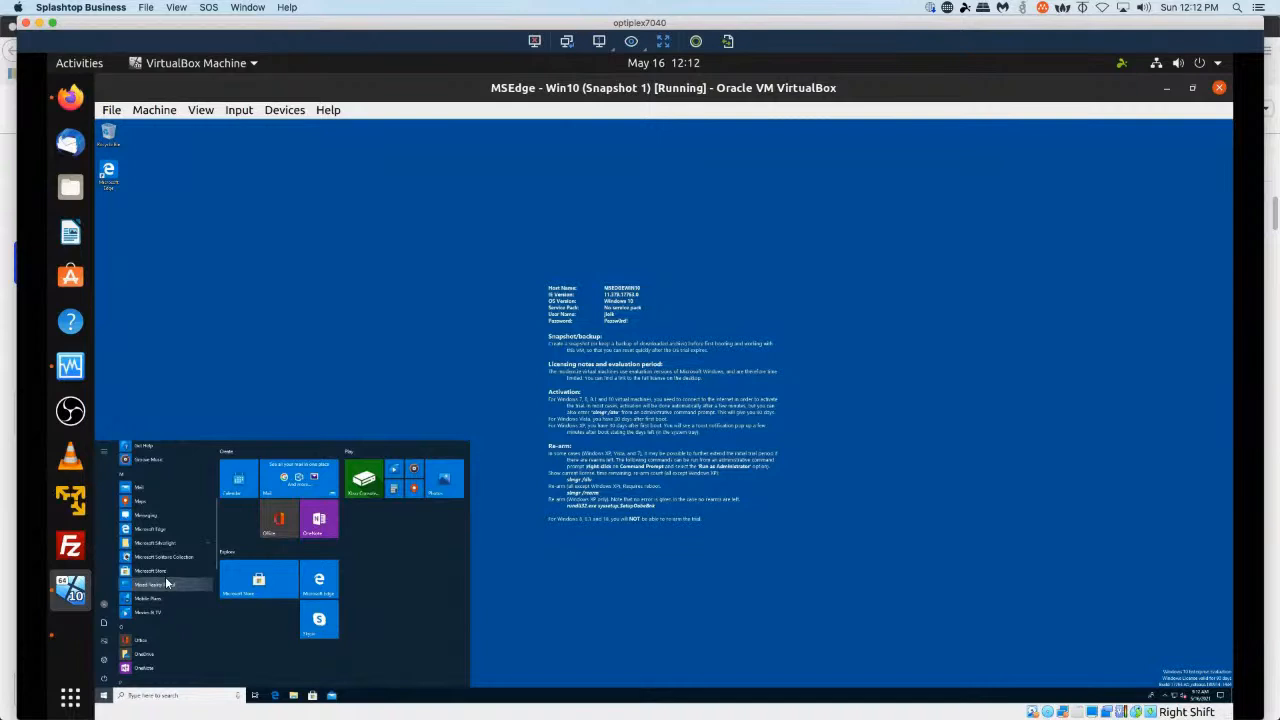
{"action": "scroll", "coordinate": [165, 576], "scroll_direction": "down", "scroll_amount": 3}
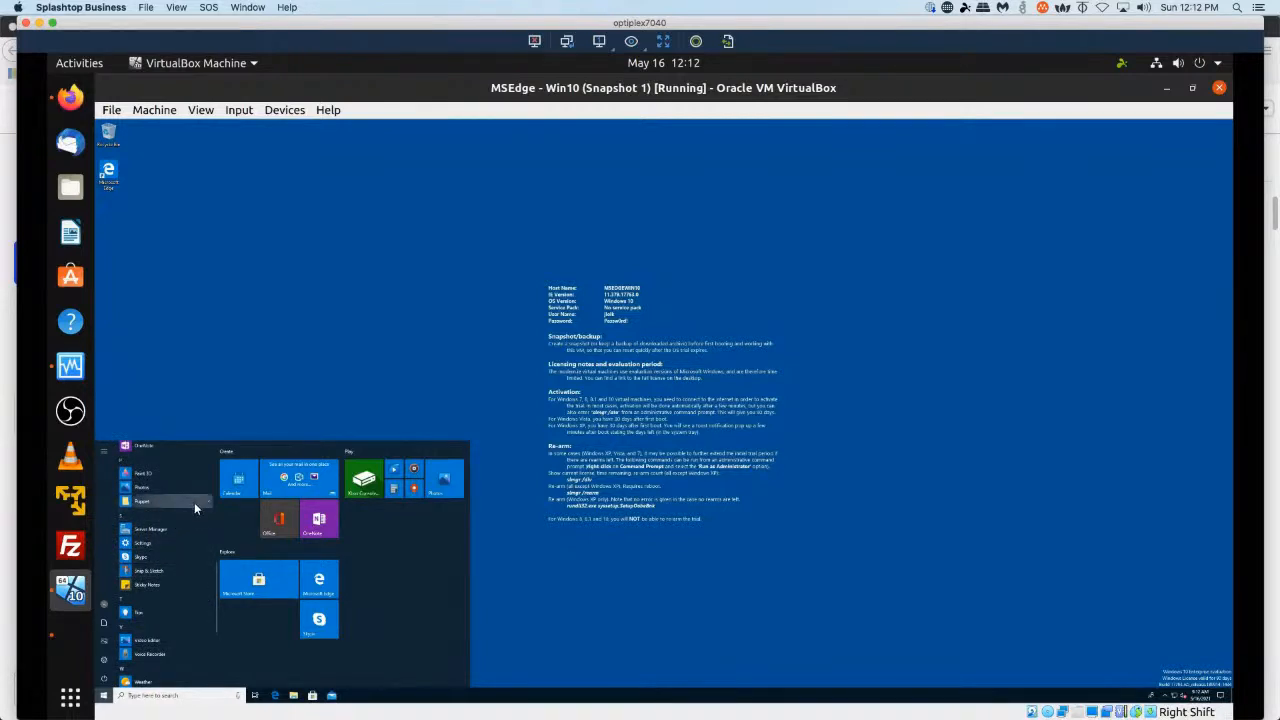
{"action": "left_click", "coordinate": [364, 292]}
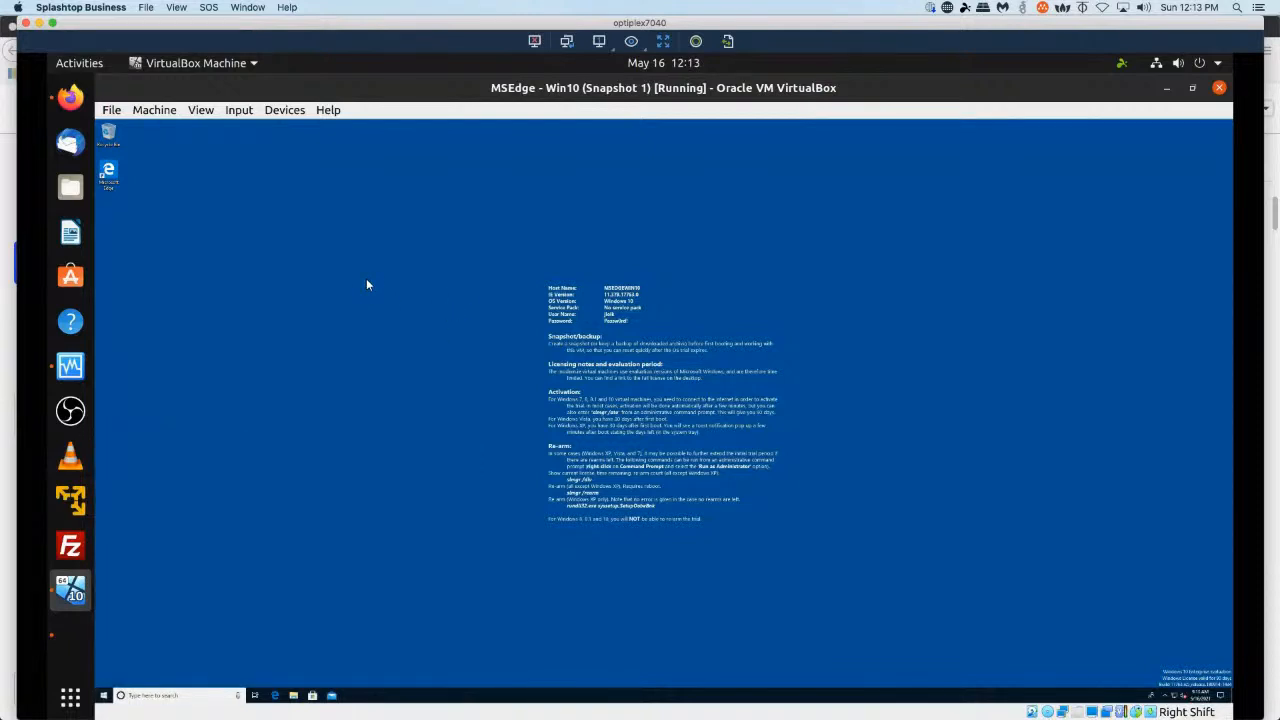
{"action": "key", "text": "super"}
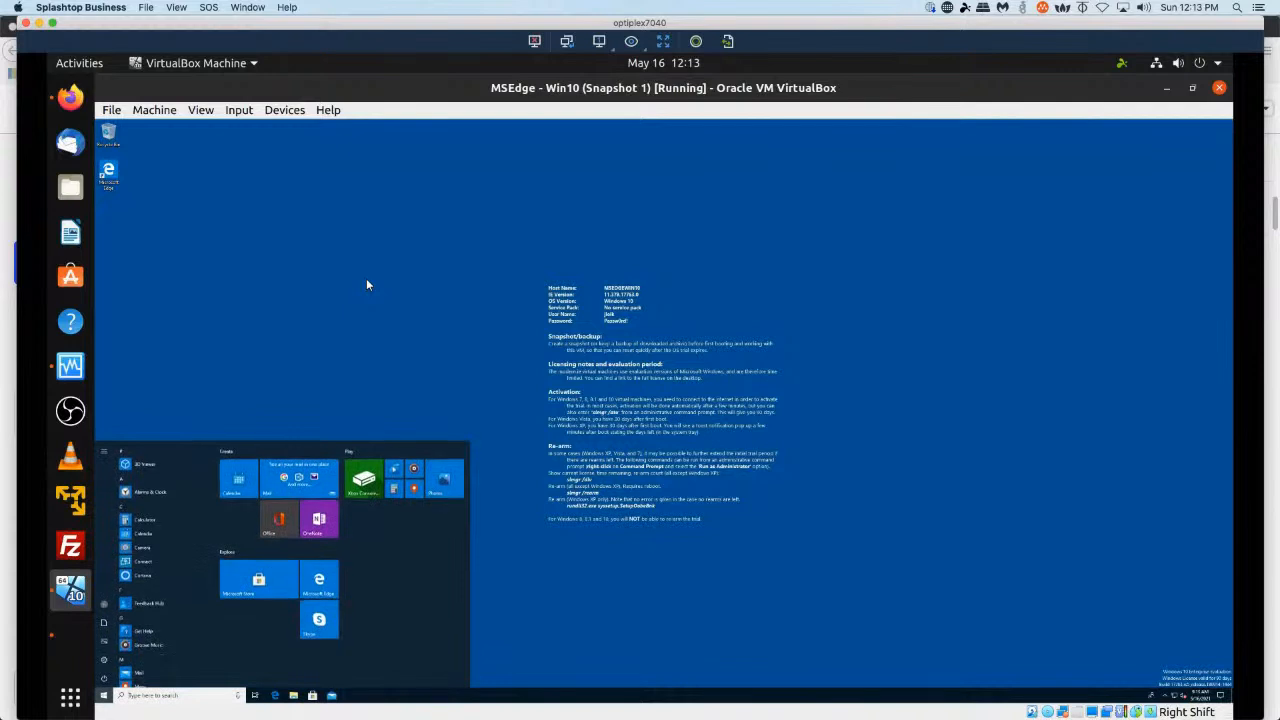
{"action": "type", "text": "mst"}
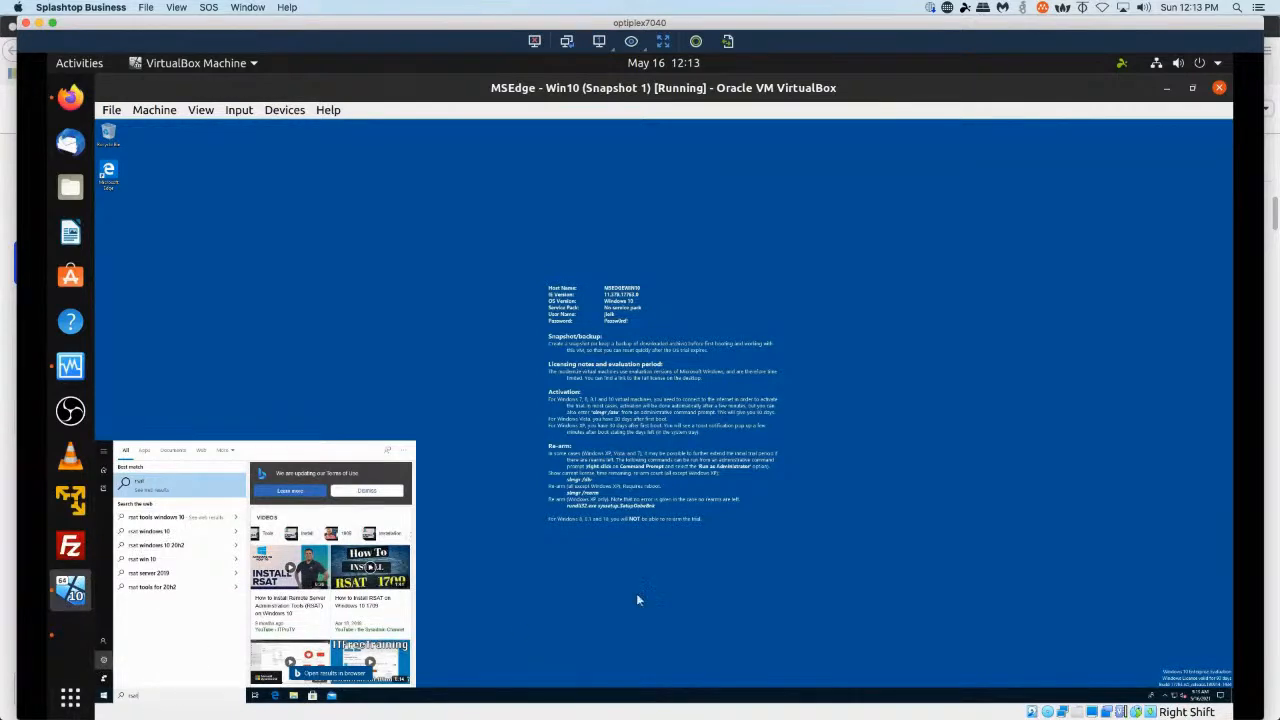
{"action": "left_click", "coordinate": [671, 571]}
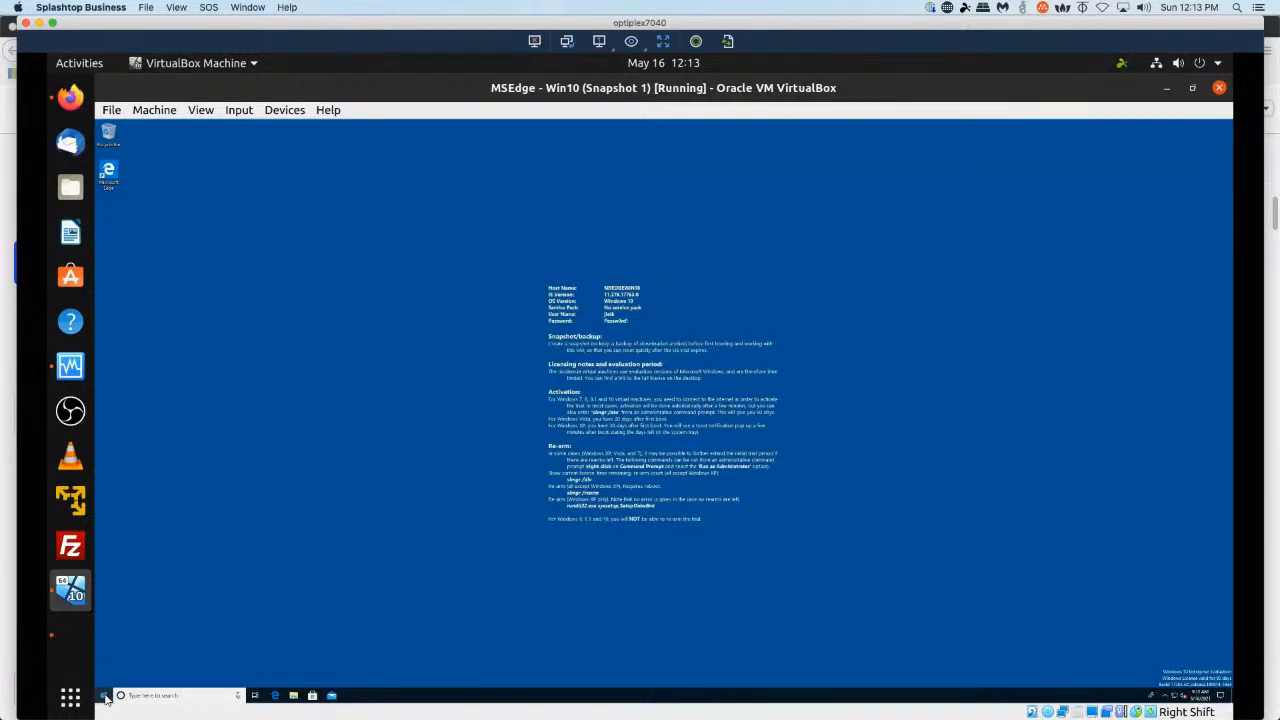
Sign out of the current Windows user account.
{"action": "right_click", "coordinate": [106, 697]}
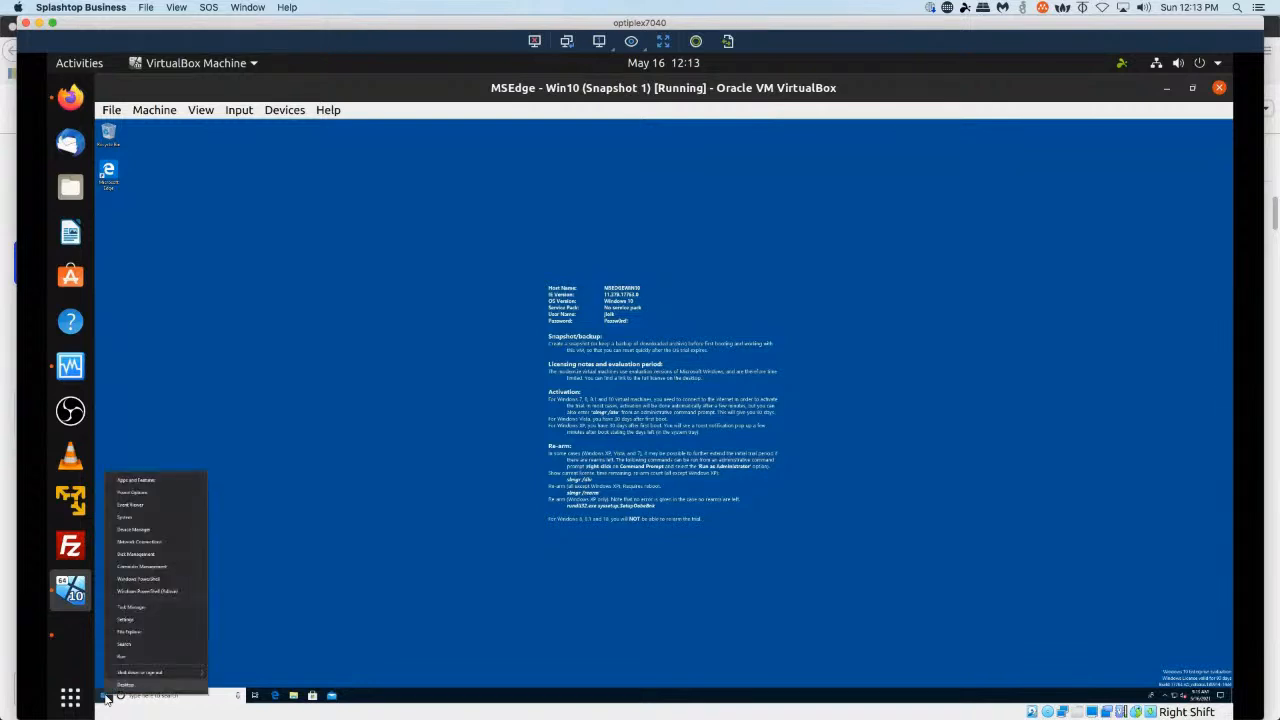
{"action": "key", "text": "Escape"}
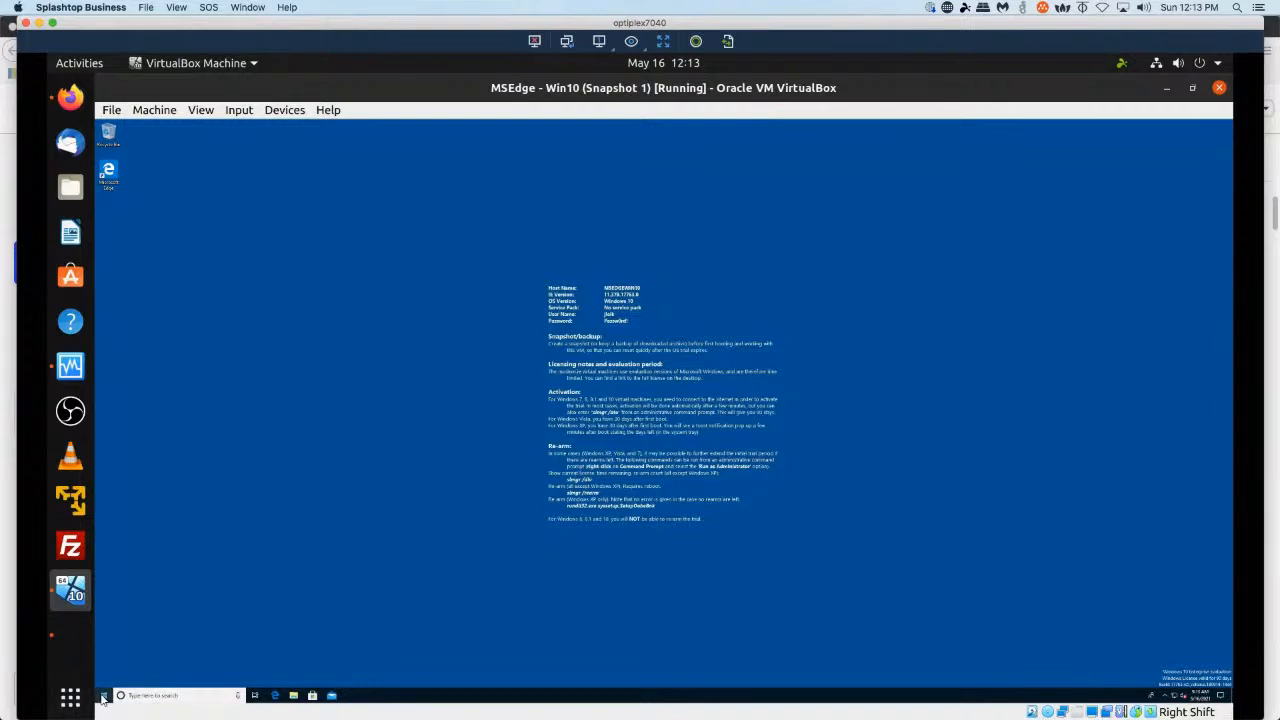
{"action": "left_click", "coordinate": [104, 695]}
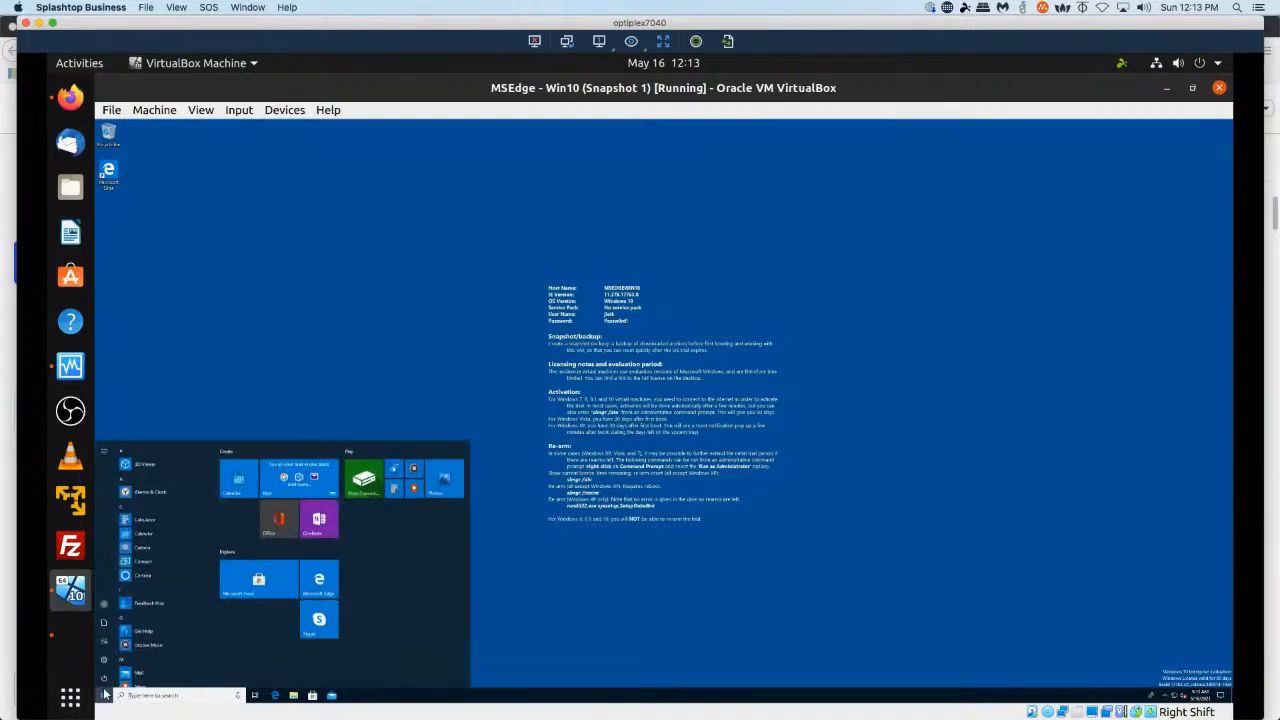
{"action": "left_click", "coordinate": [106, 605]}
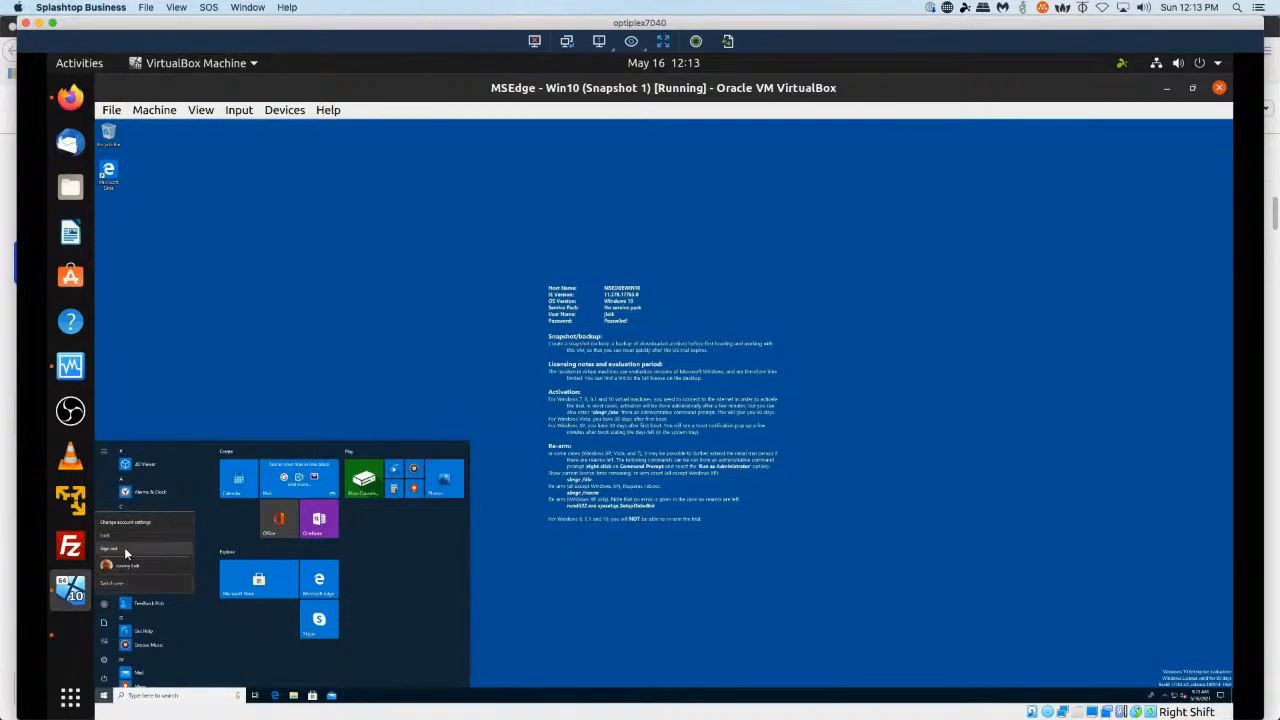
{"action": "left_click", "coordinate": [126, 552]}
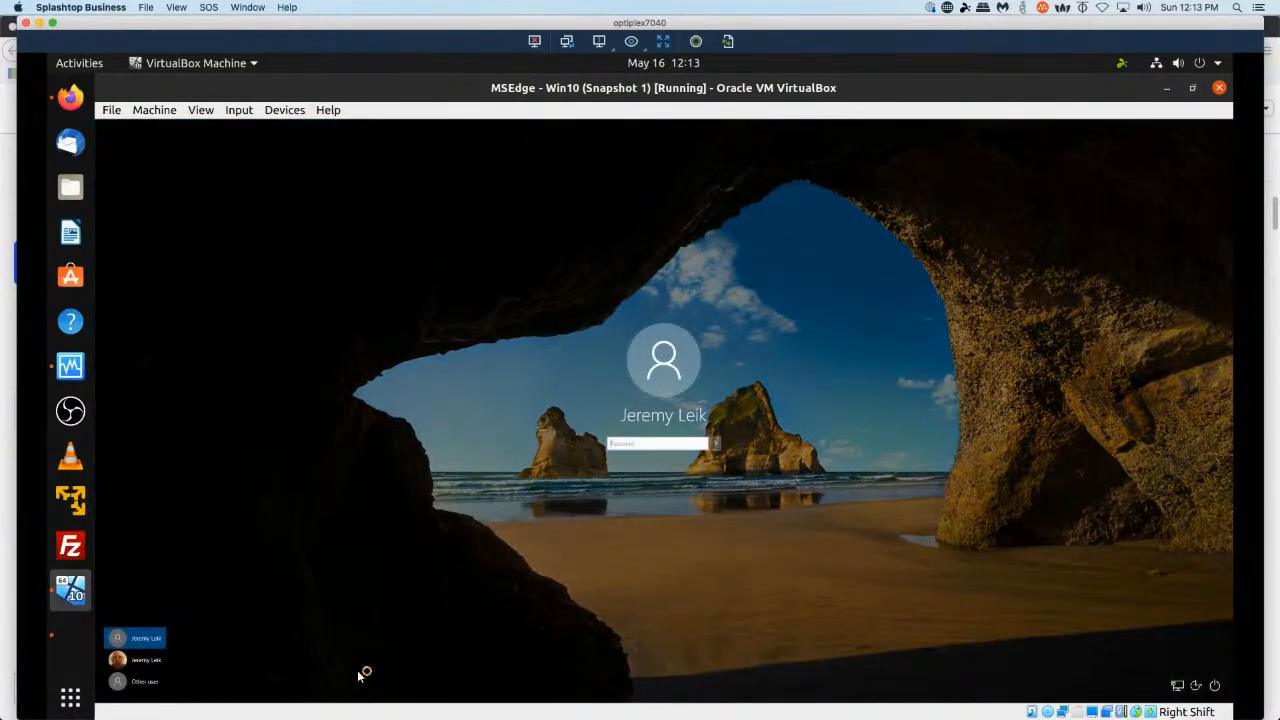
Sign in as another user with the admin account password and username zentyal-domain.lan\administrator.
{"action": "left_click", "coordinate": [150, 683]}
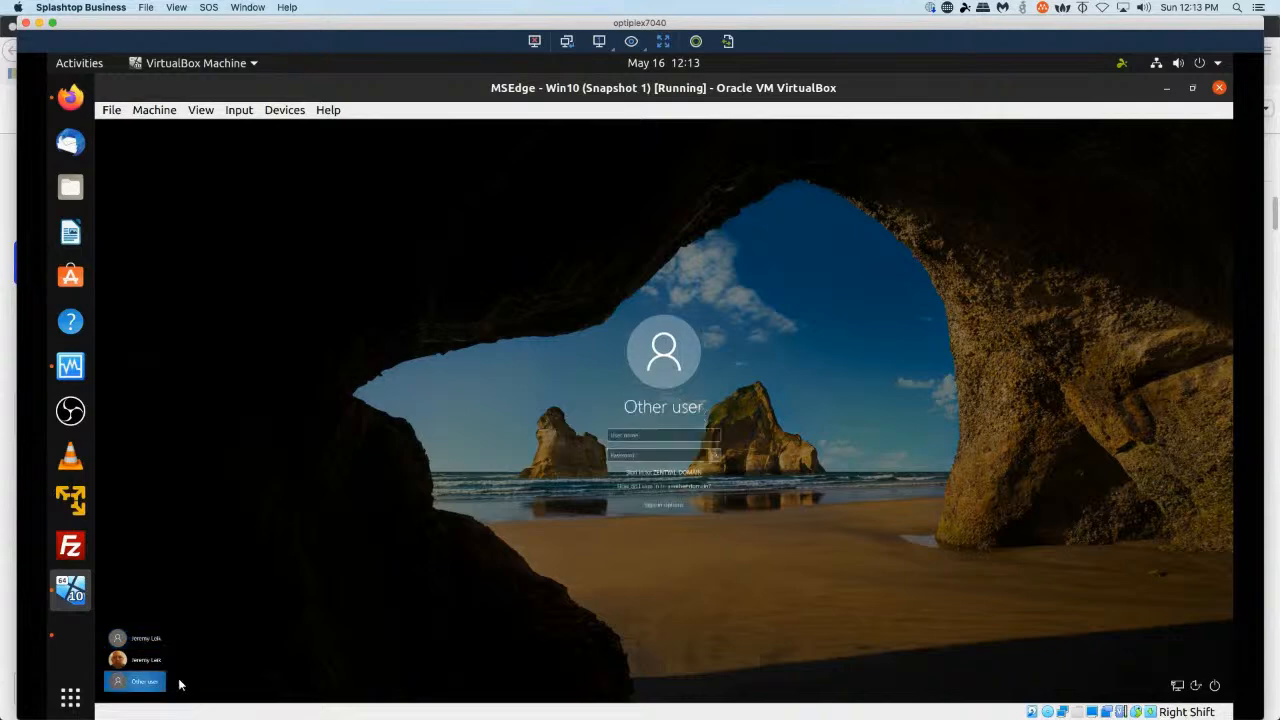
{"action": "type", "text": "Administrator"}
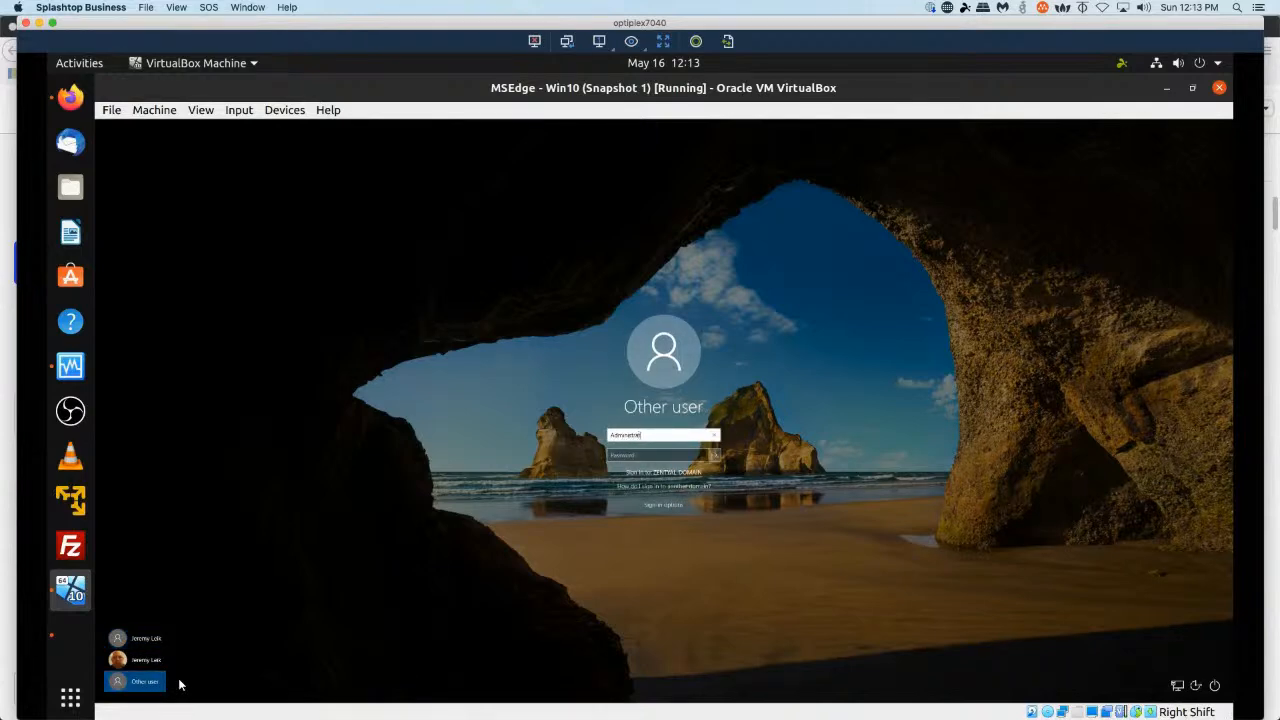
{"action": "key", "text": "Tab"}
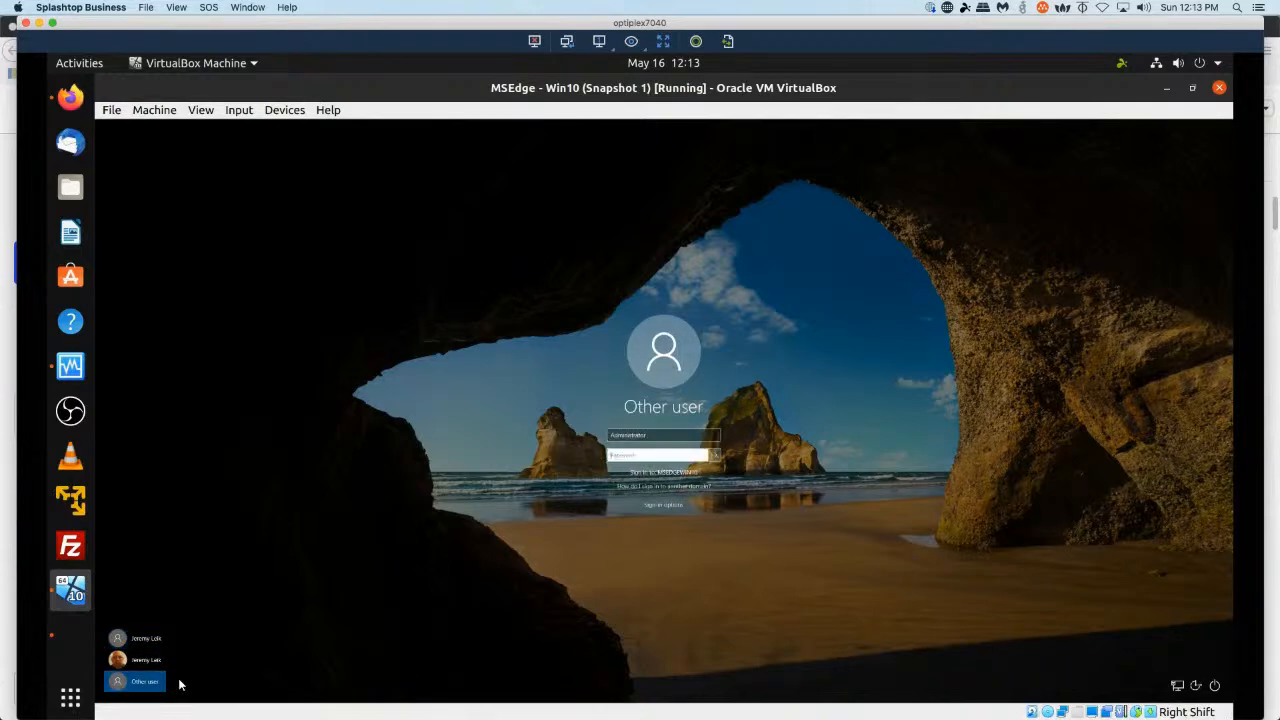
{"action": "type", "text": "Passw0rd!"}
{"action": "key", "text": "shift+Tab"}
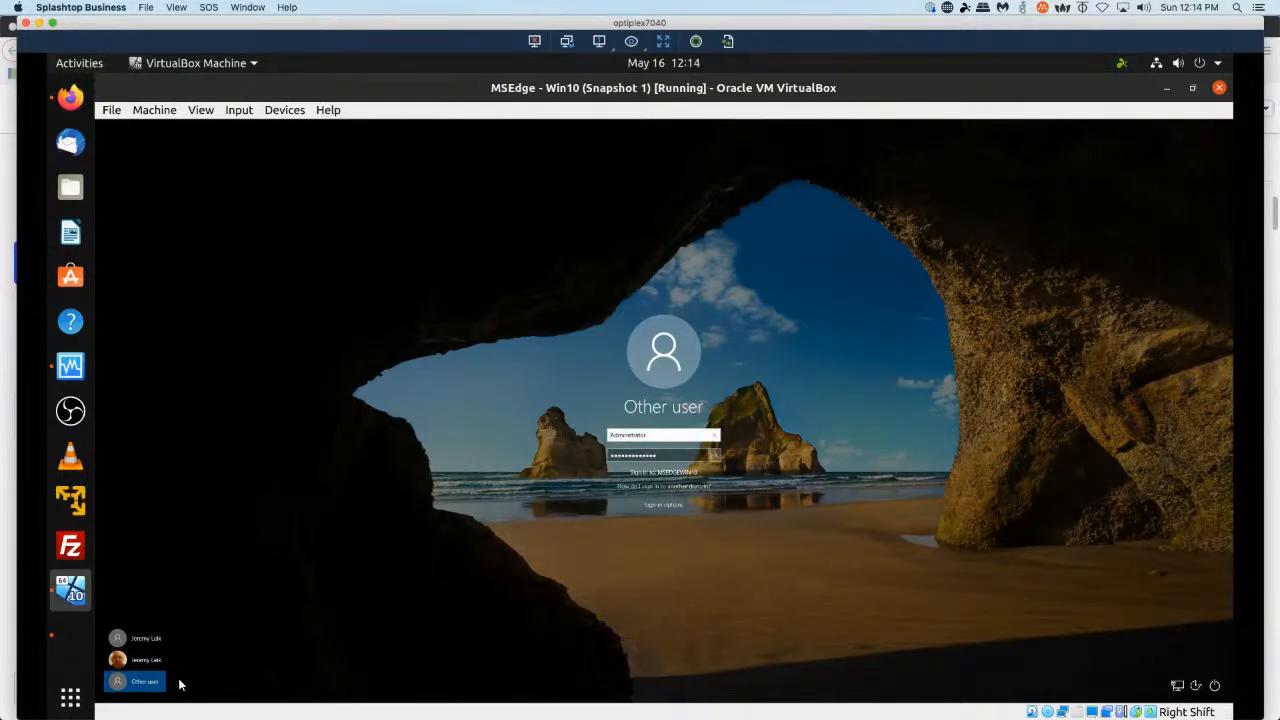
{"action": "type", "text": "zentyal-domain\\administrator"}
{"action": "key", "text": "Left"}
{"action": "key", "text": "Left"}
{"action": "key", "text": "Left"}
{"action": "key", "text": "Left"}
{"action": "key", "text": "Left"}
{"action": "key", "text": "Left"}
{"action": "key", "text": "Left"}
{"action": "key", "text": "Left"}
{"action": "key", "text": "Left"}
{"action": "key", "text": "Left"}
{"action": "key", "text": "Left"}
{"action": "key", "text": "Left"}
{"action": "key", "text": "Left"}
{"action": "key", "text": "Left"}
{"action": "type", "text": ".lan"}
{"action": "key", "text": "Return"}
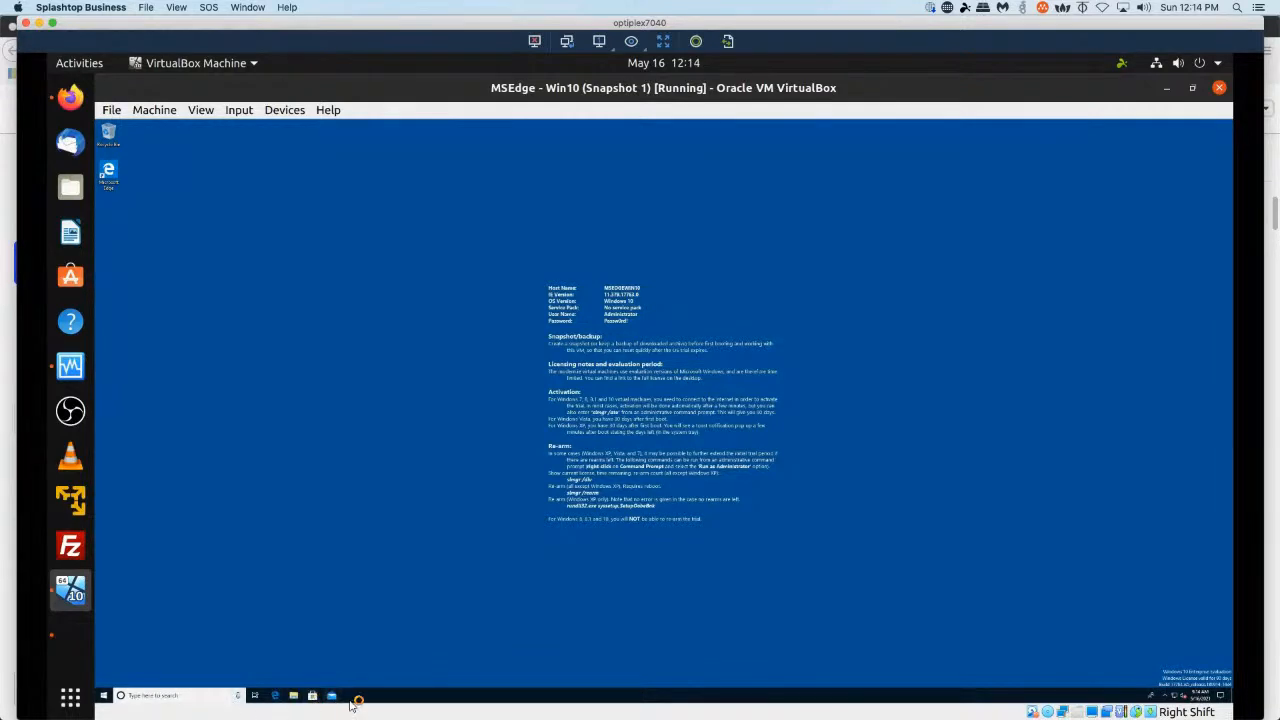
Unlock the taskbar and hide the Cortana search box.
{"action": "right_click", "coordinate": [373, 697]}
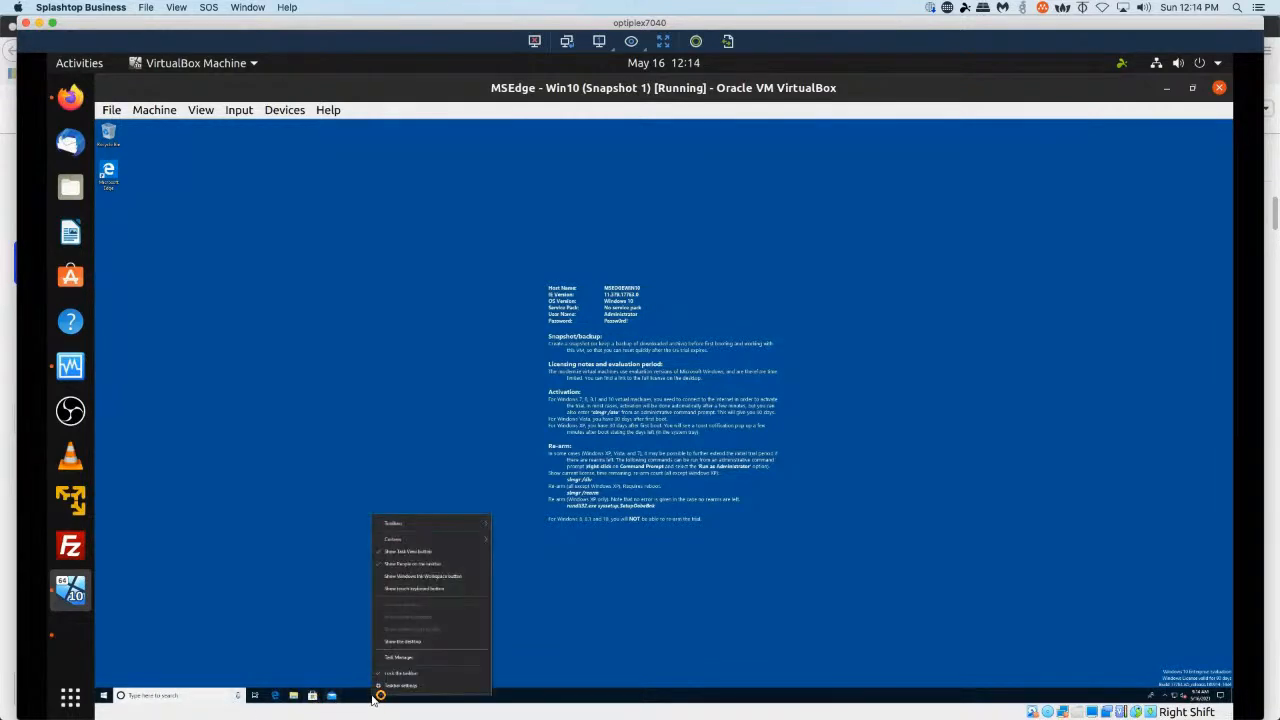
{"action": "left_click", "coordinate": [421, 673]}
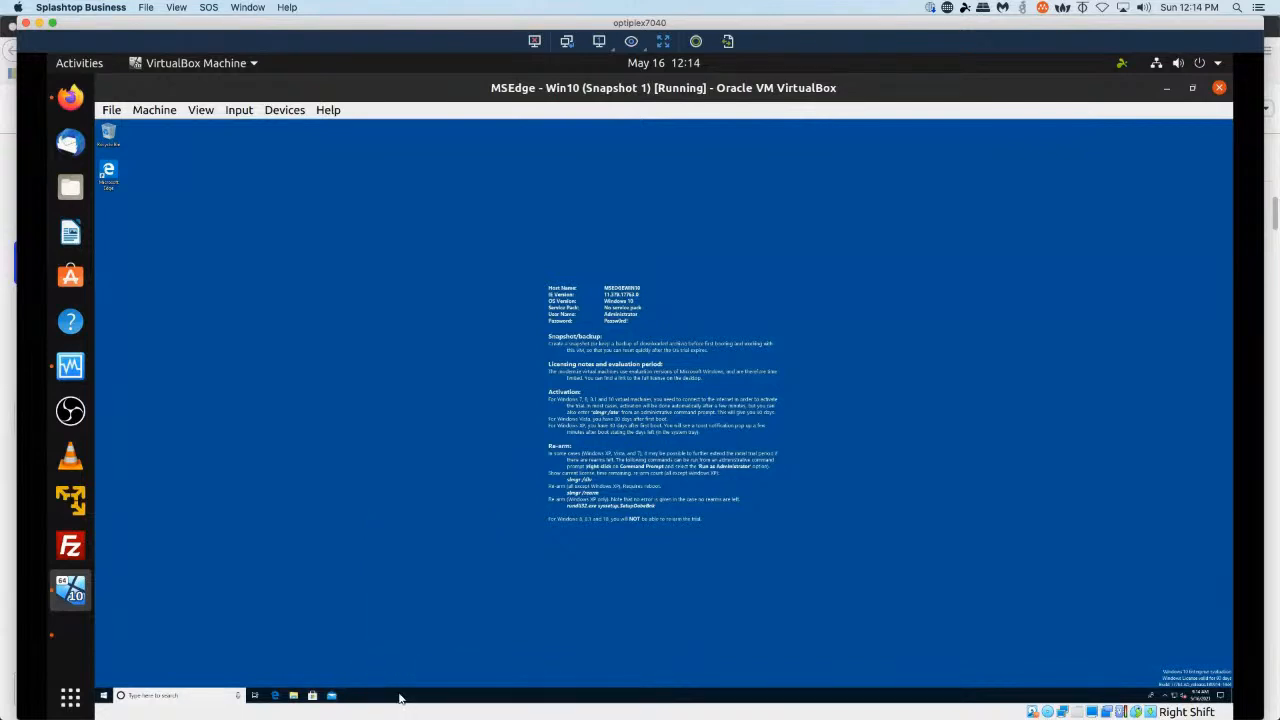
{"action": "right_click", "coordinate": [402, 695]}
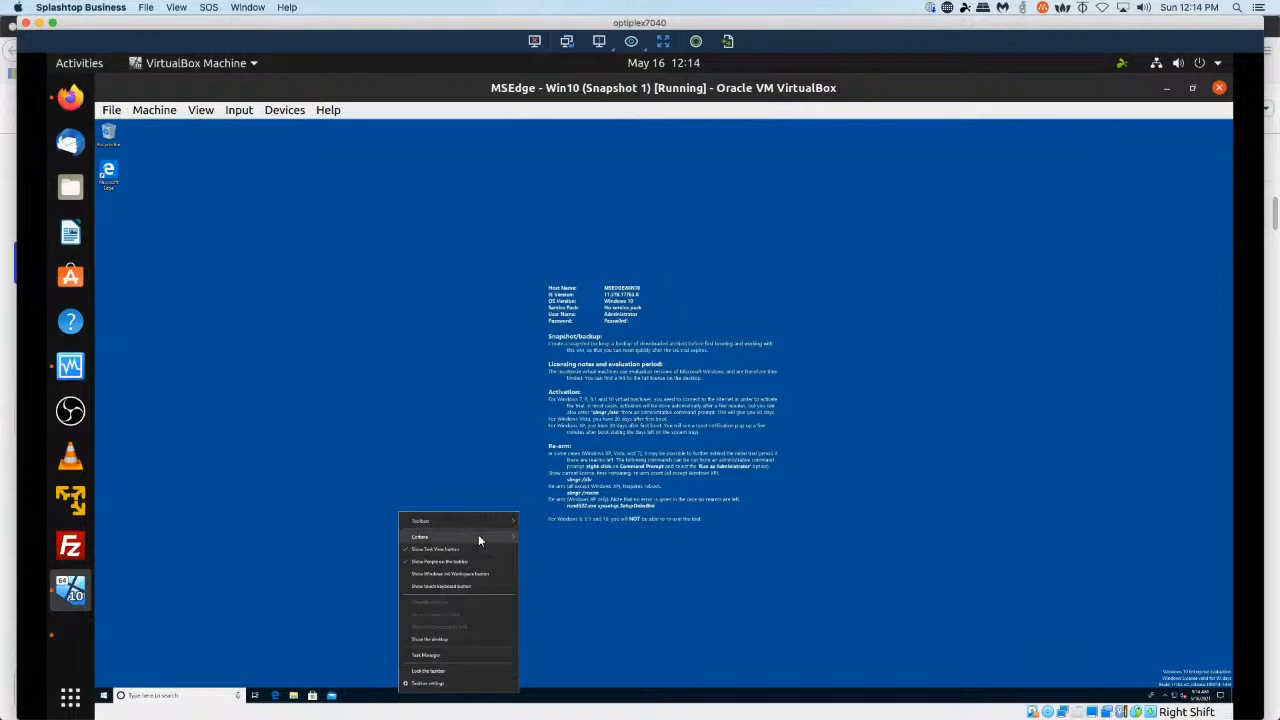
{"action": "mouse_move", "coordinate": [500, 536]}
{"action": "left_click", "coordinate": [564, 540]}
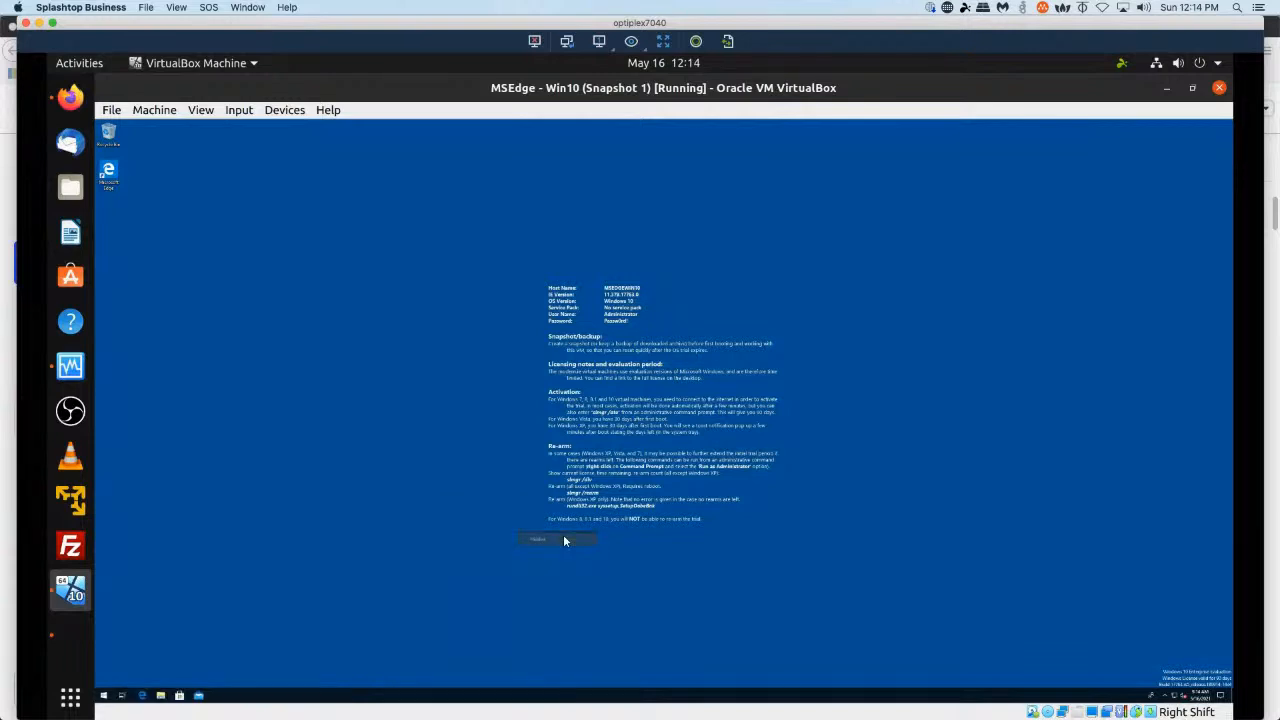
{"action": "right_click", "coordinate": [259, 695]}
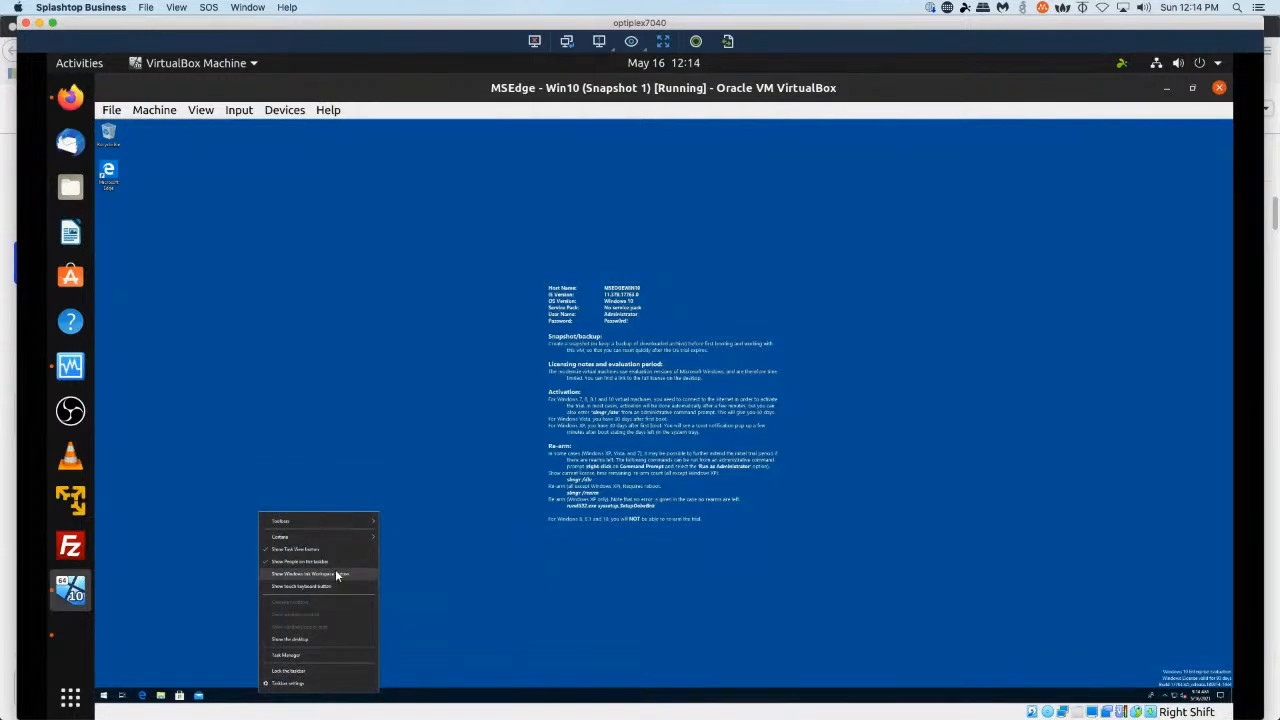
{"action": "mouse_move", "coordinate": [362, 536]}
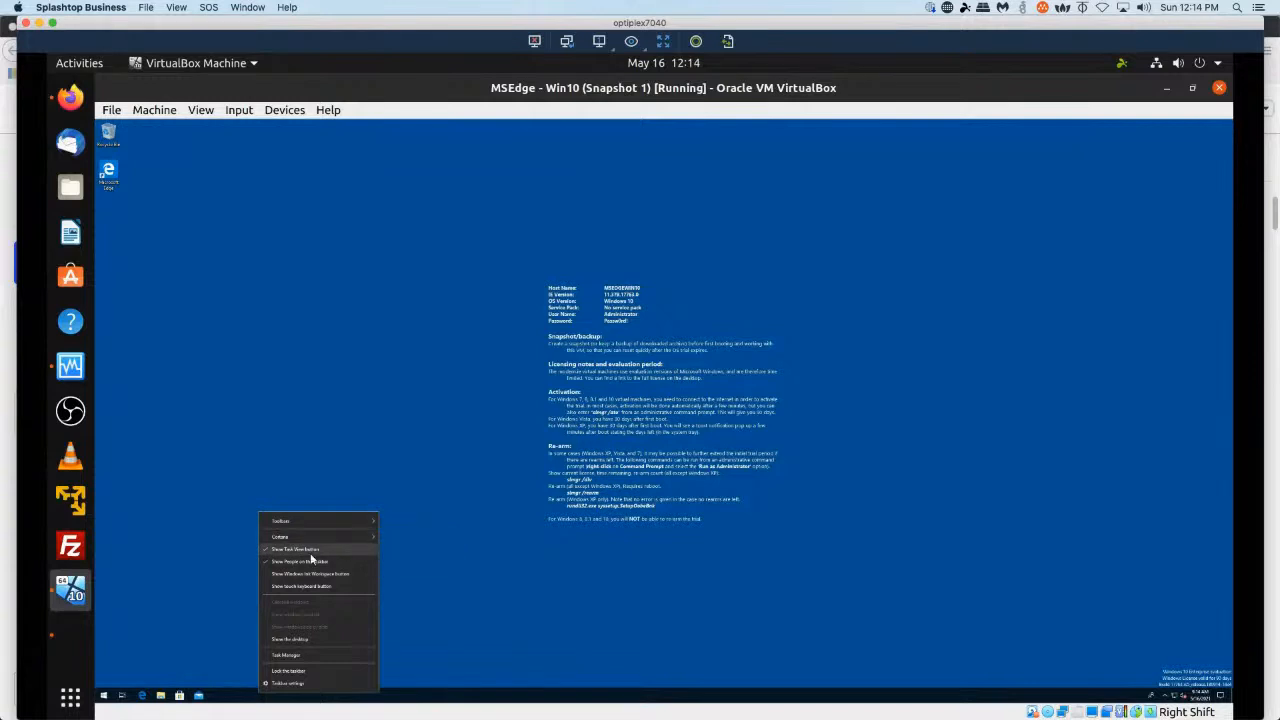
{"action": "left_click", "coordinate": [179, 626]}
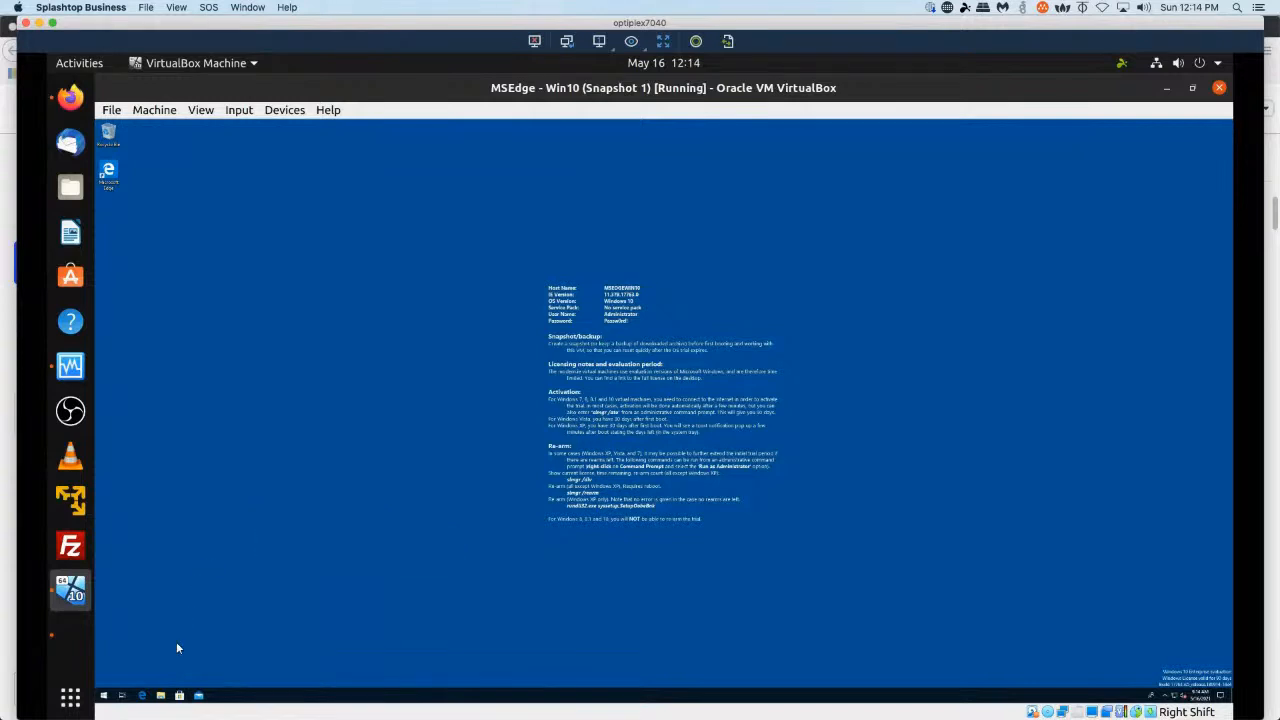
Unpin Microsoft Store and Mail from the taskbar, then lock the taskbar.
{"action": "right_click", "coordinate": [179, 699]}
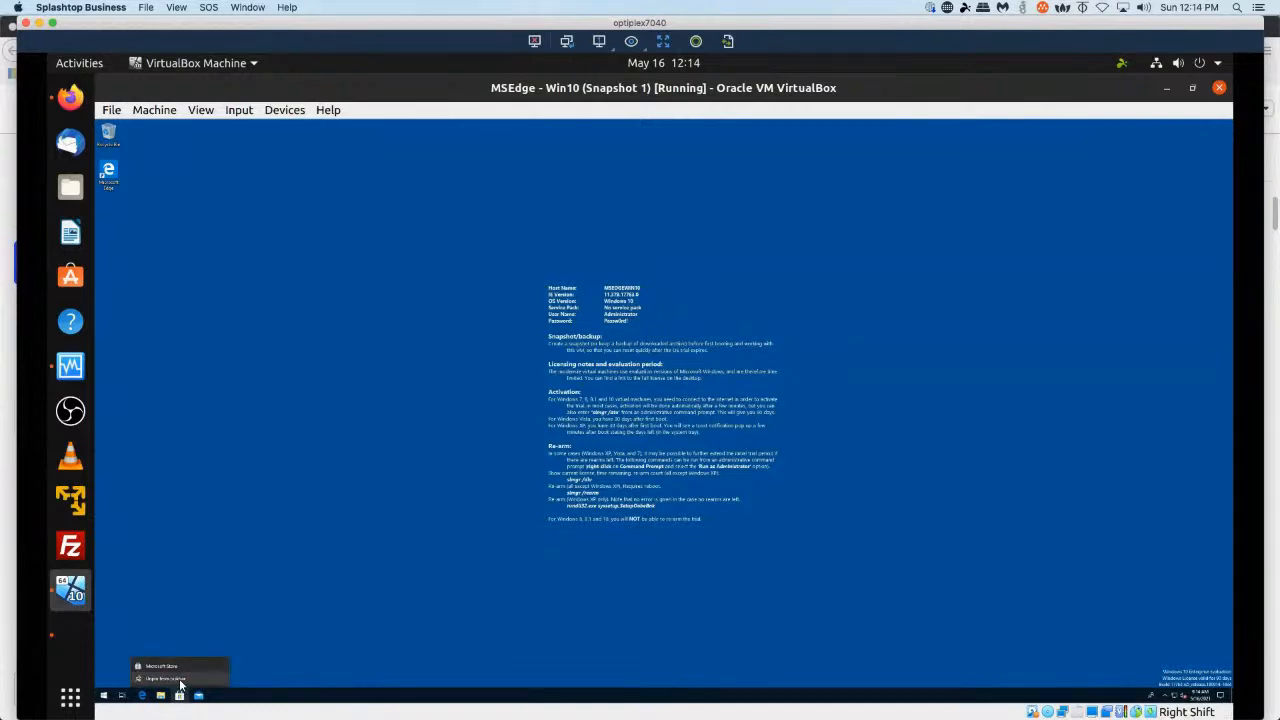
{"action": "left_click", "coordinate": [181, 682]}
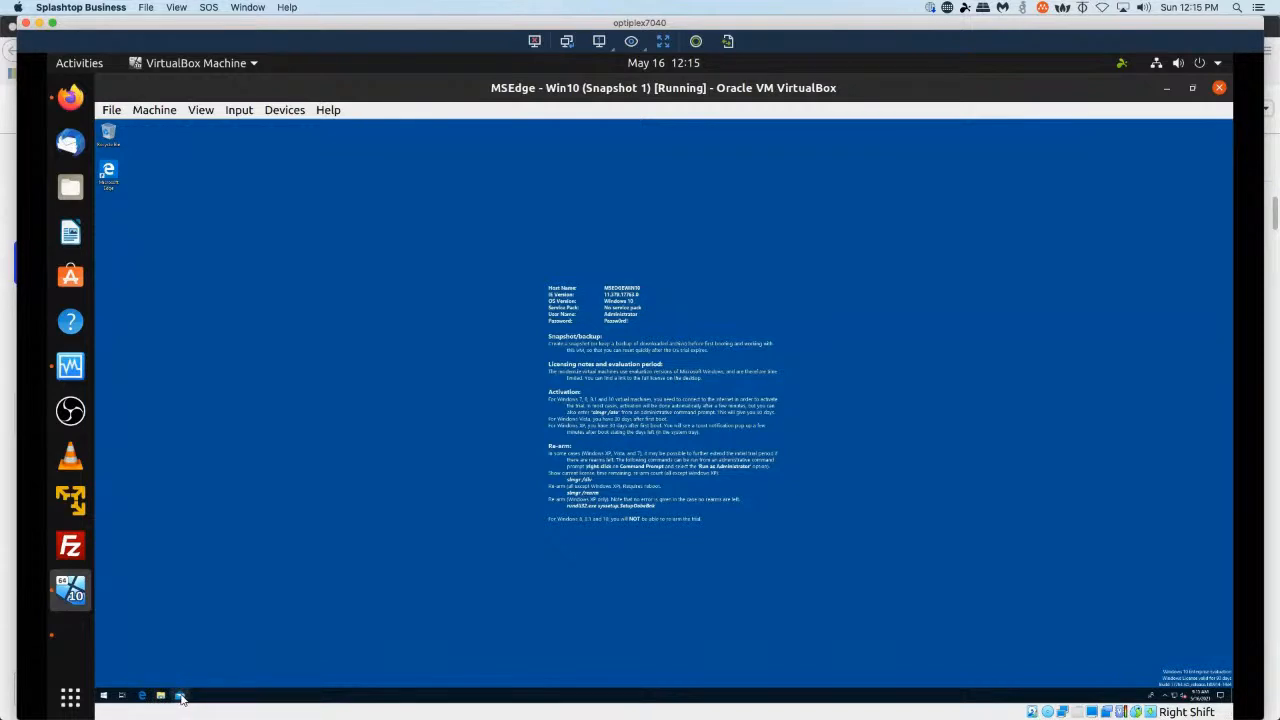
{"action": "right_click", "coordinate": [181, 697]}
{"action": "left_click", "coordinate": [181, 684]}
{"action": "right_click", "coordinate": [235, 697]}
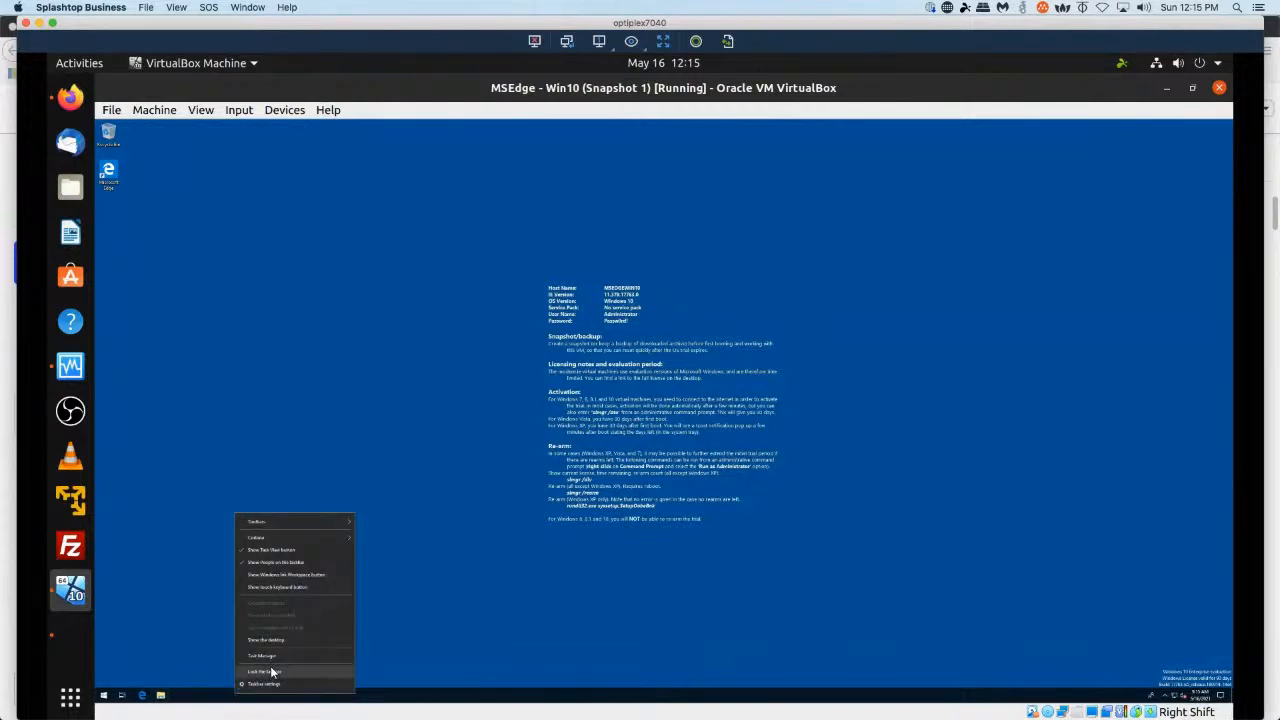
{"action": "left_click", "coordinate": [271, 672]}
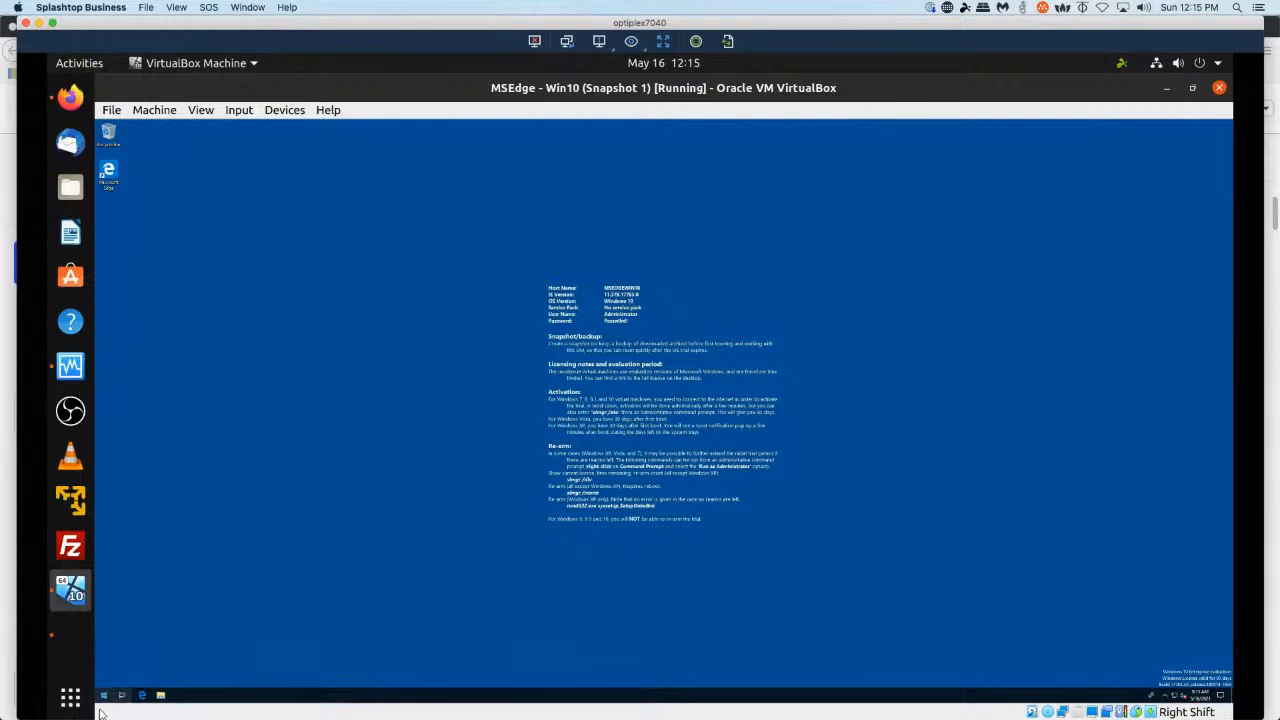
Search the Start menu for rsat, then for remote, and open a Remote Access Management result.
{"action": "left_click", "coordinate": [103, 695]}
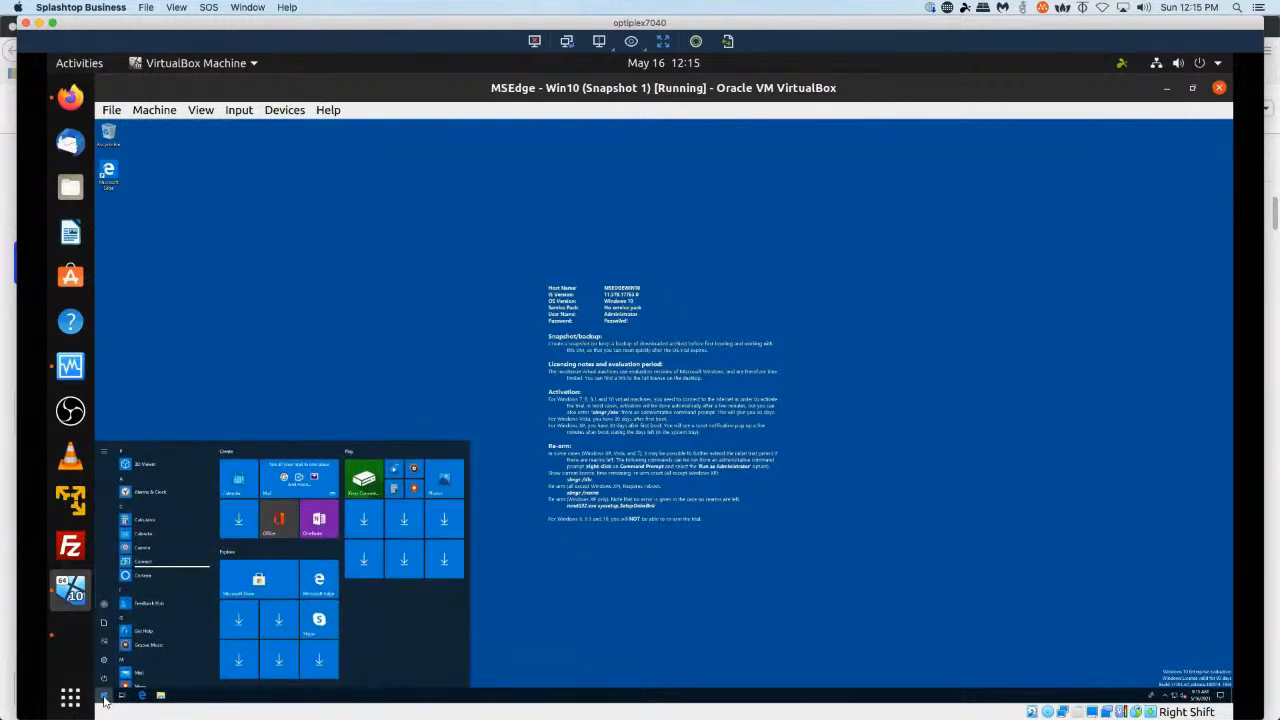
{"action": "type", "text": "rsat"}
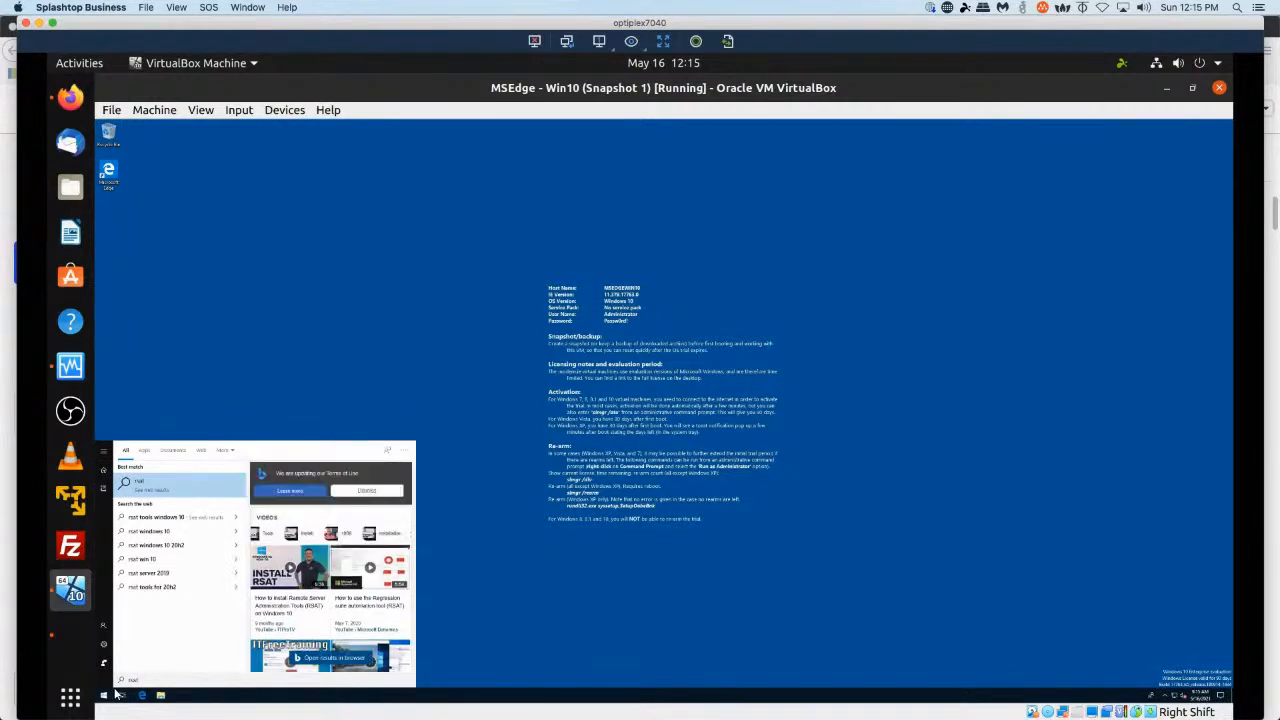
{"action": "left_click", "coordinate": [116, 692]}
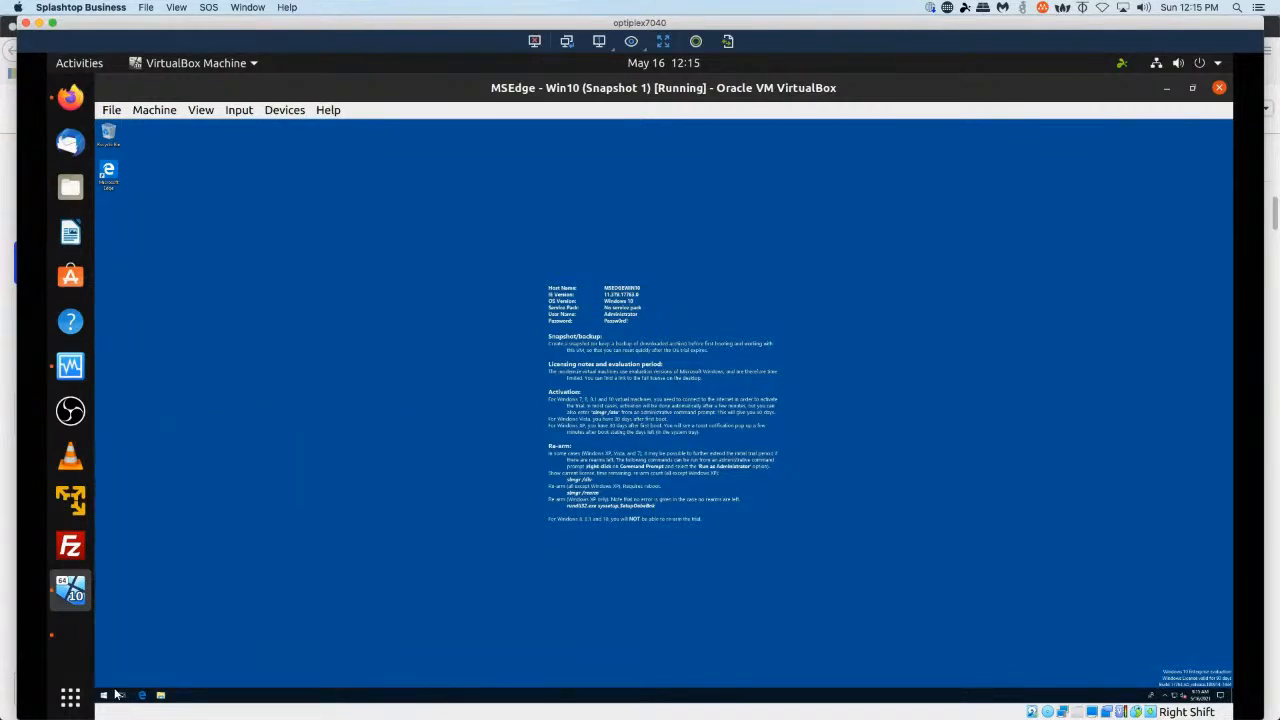
{"action": "left_click", "coordinate": [116, 692]}
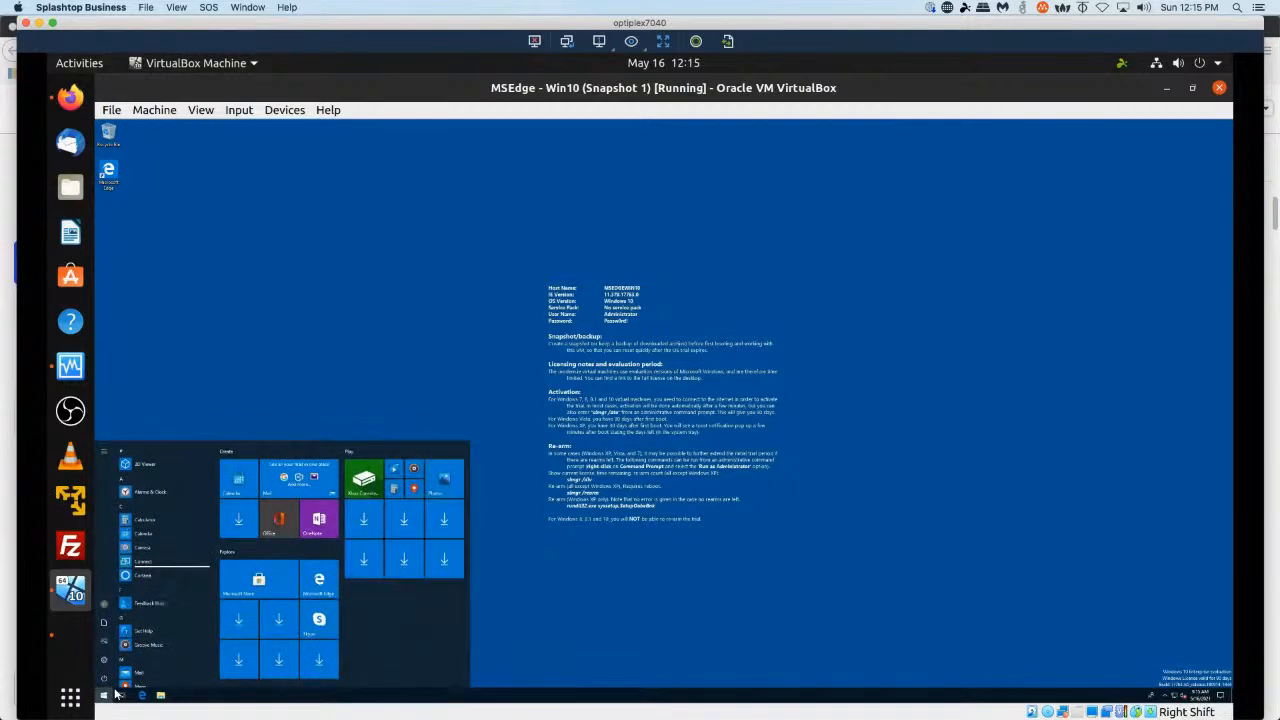
{"action": "type", "text": "remote"}
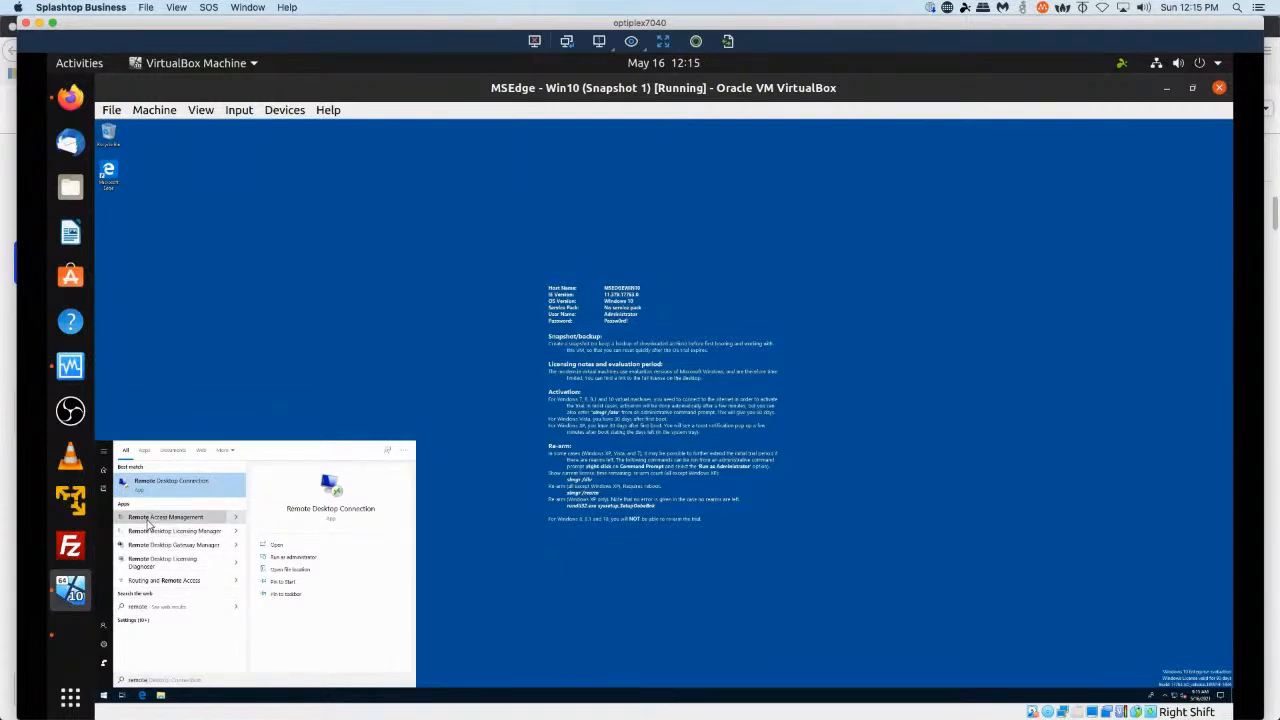
{"action": "left_click", "coordinate": [148, 520]}
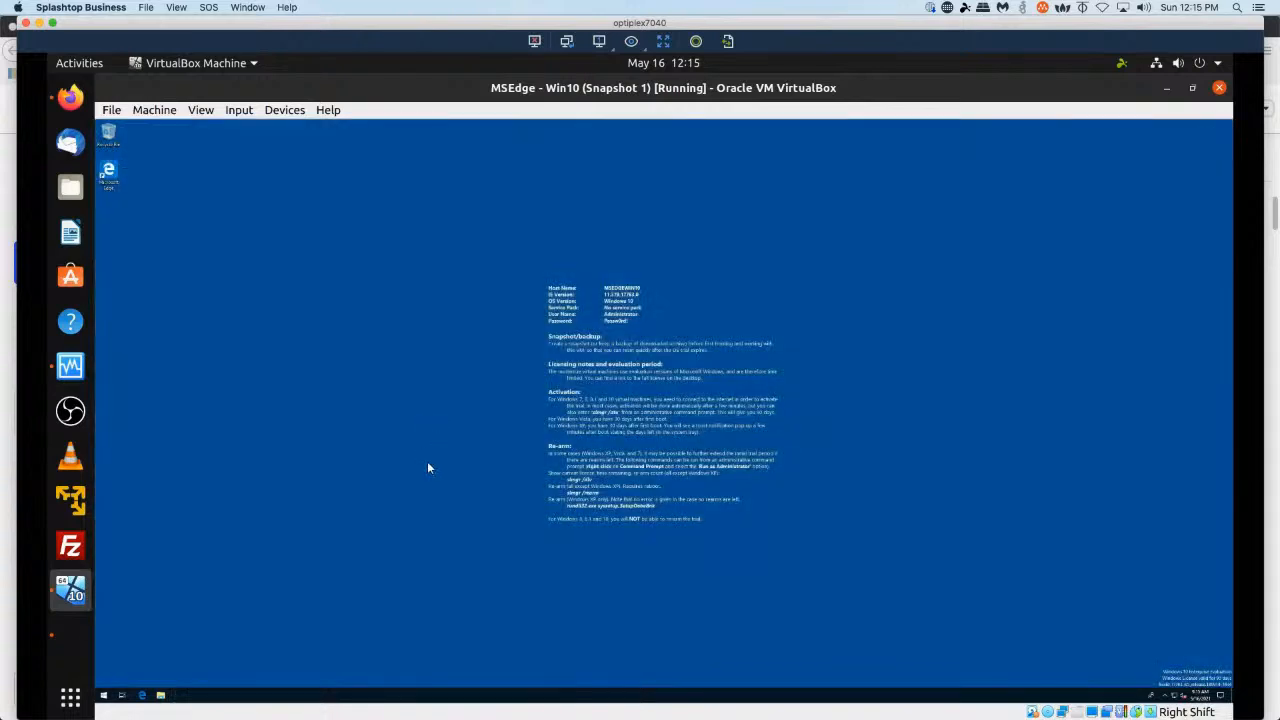
{"action": "left_click", "coordinate": [103, 696]}
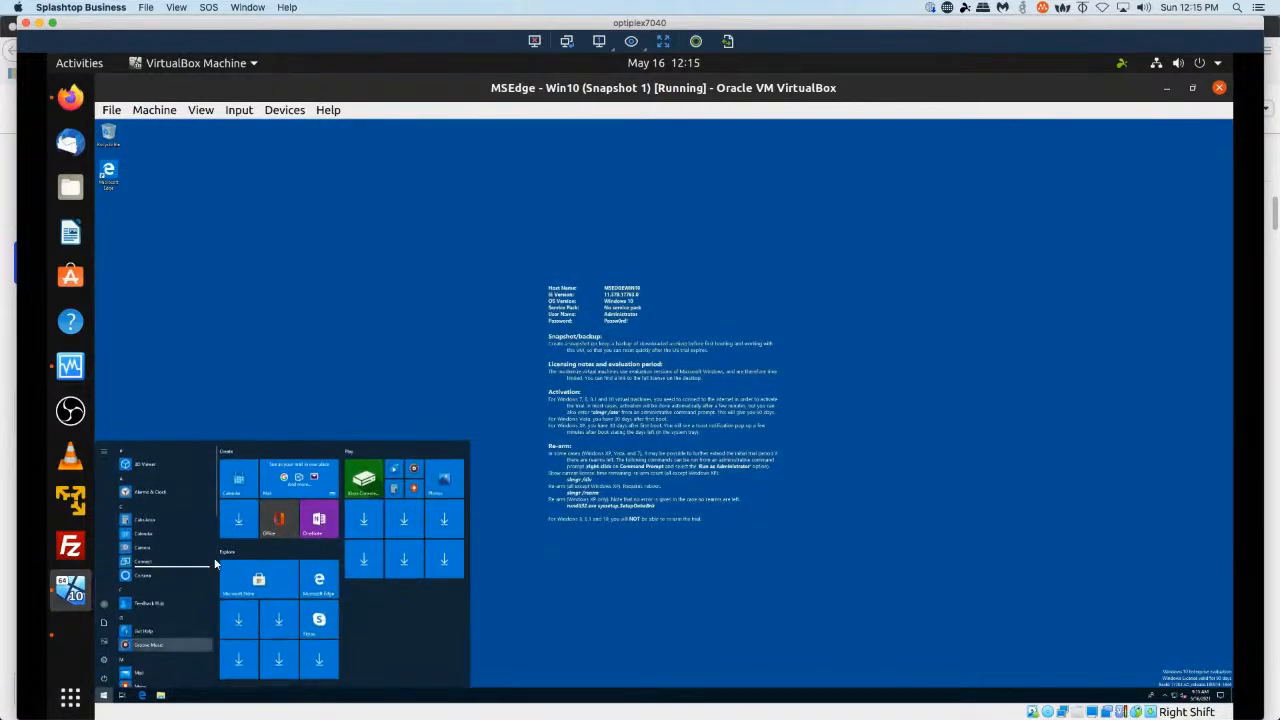
{"action": "left_click", "coordinate": [214, 623]}
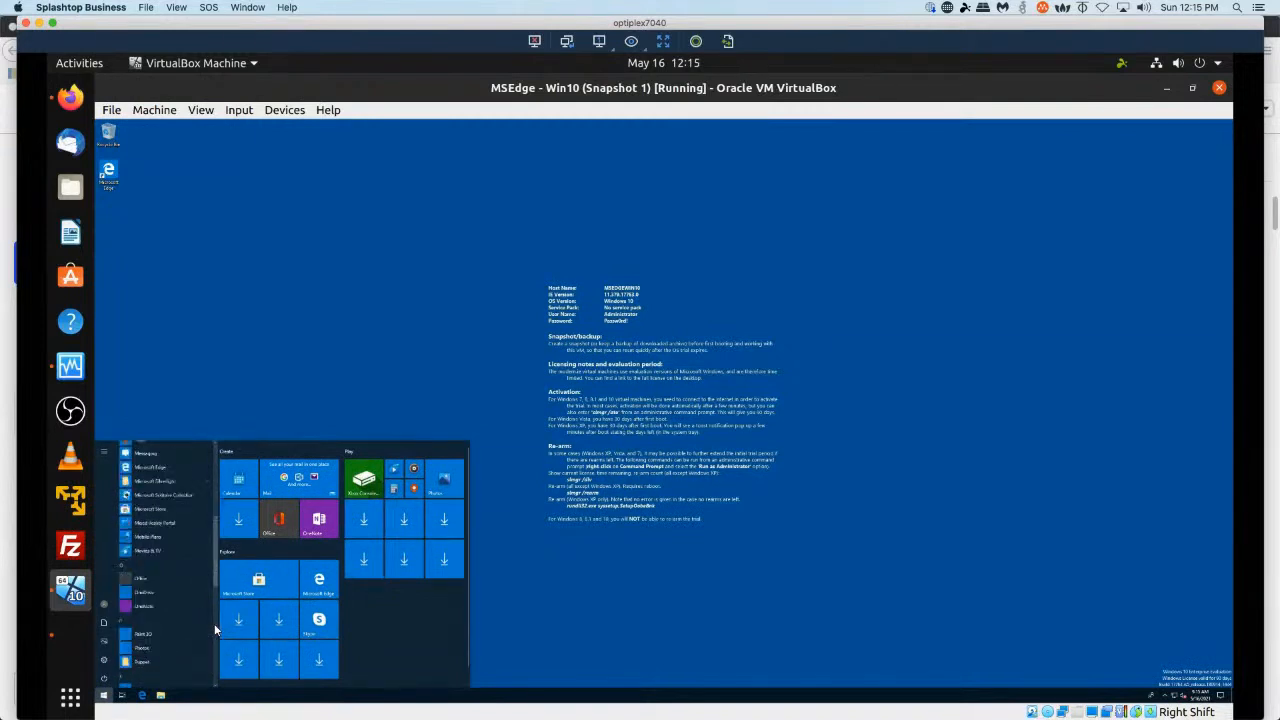
{"action": "left_click", "coordinate": [214, 623]}
{"action": "mouse_move", "coordinate": [214, 624]}
{"action": "left_mouse_down"}
{"action": "mouse_move", "coordinate": [214, 653]}
{"action": "mouse_move", "coordinate": [217, 592]}
{"action": "left_mouse_up"}
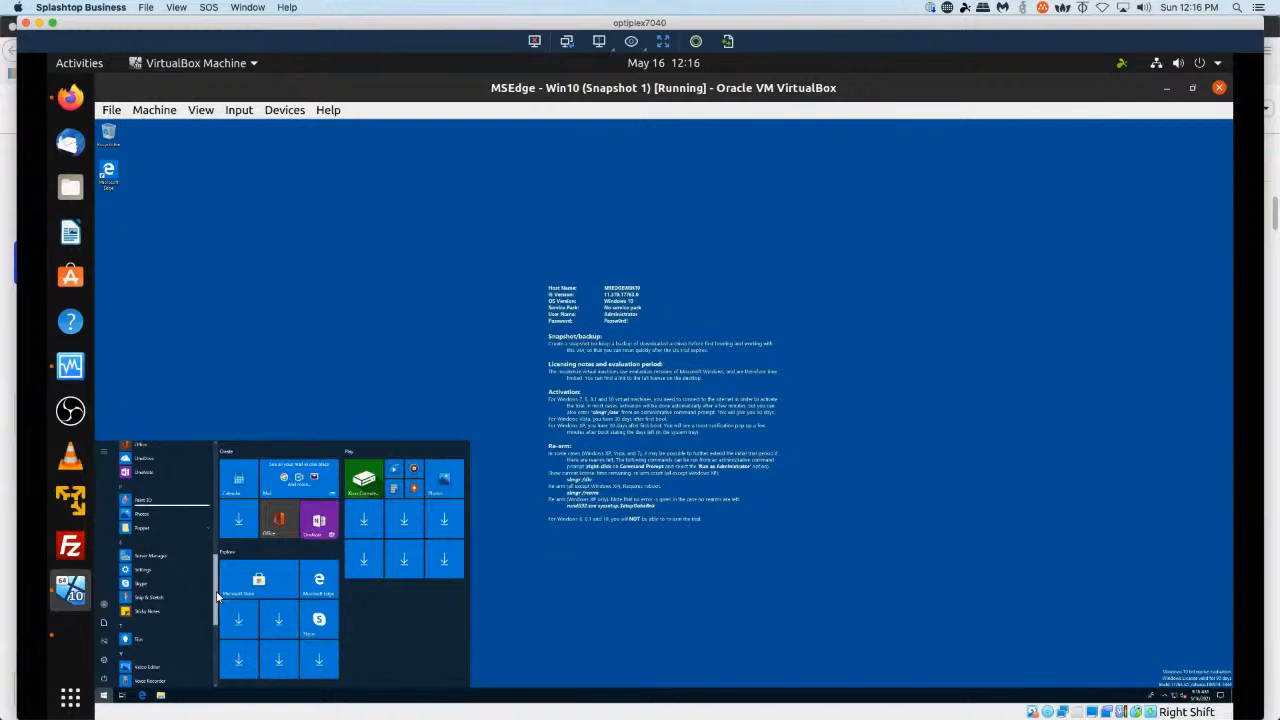
{"action": "left_click_drag", "start_coordinate": [217, 592], "coordinate": [216, 594]}
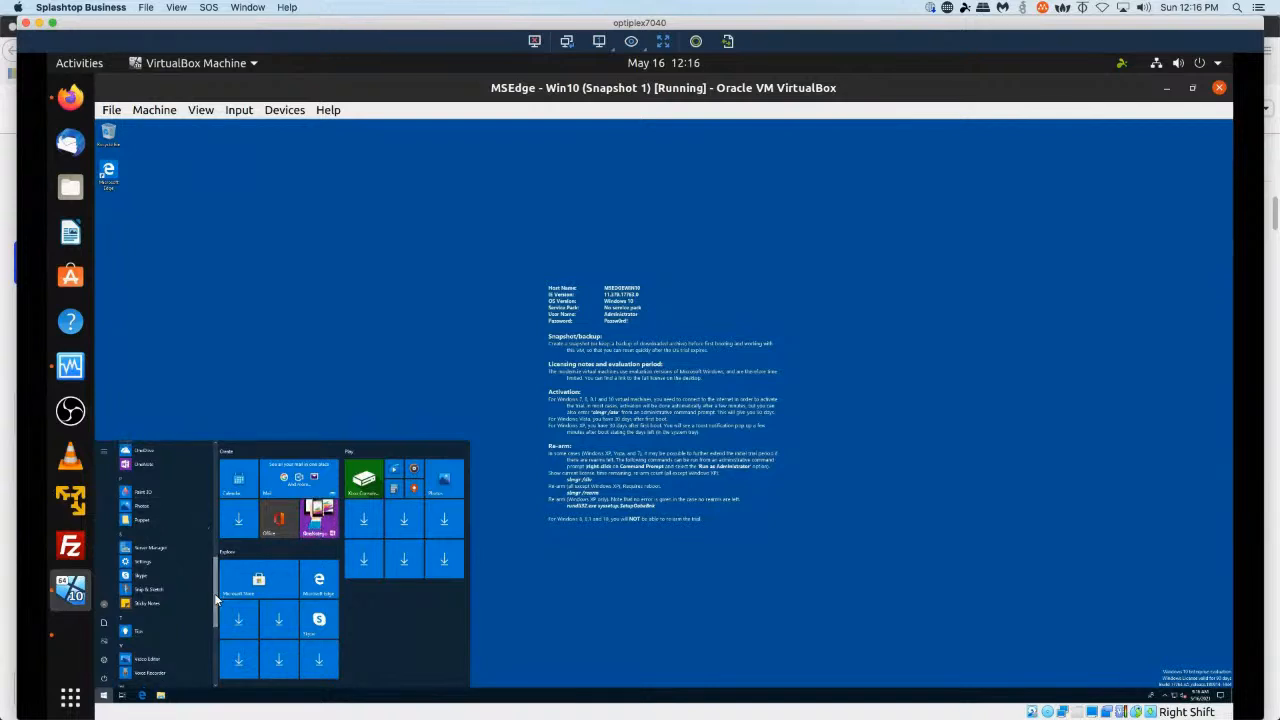
{"action": "left_click_drag", "start_coordinate": [227, 448], "coordinate": [224, 418]}
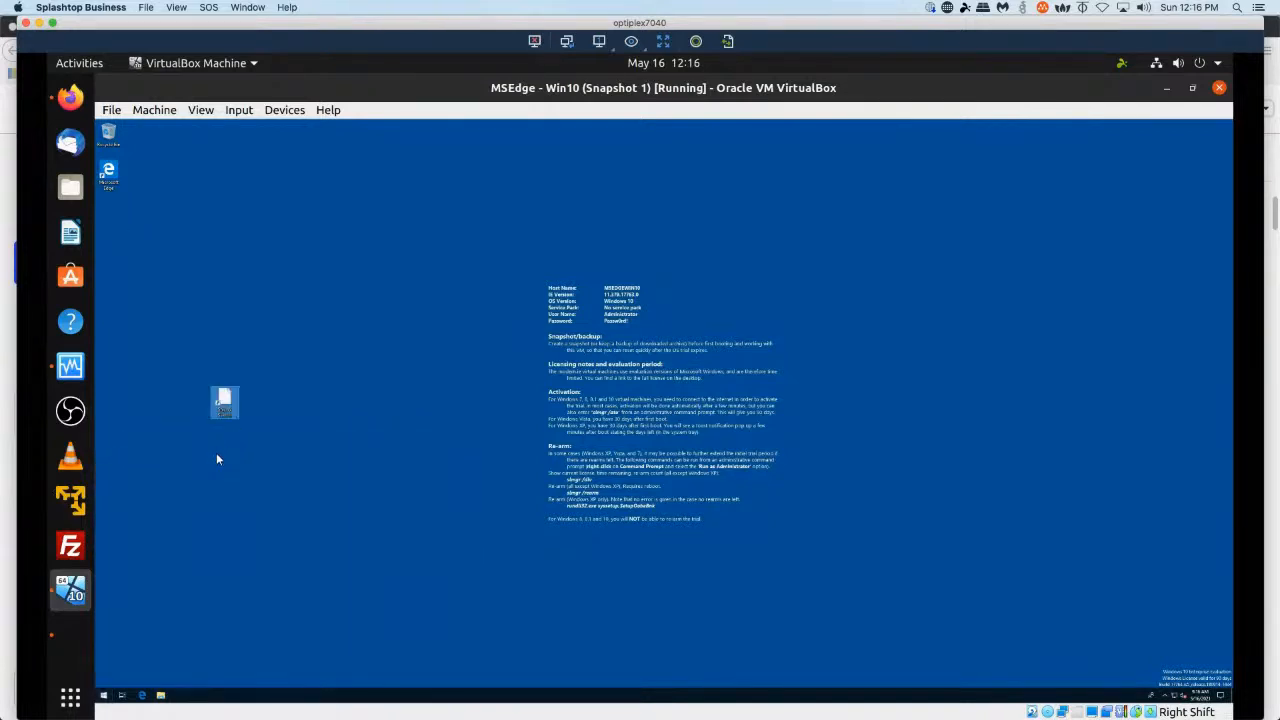
{"action": "right_click", "coordinate": [223, 394]}
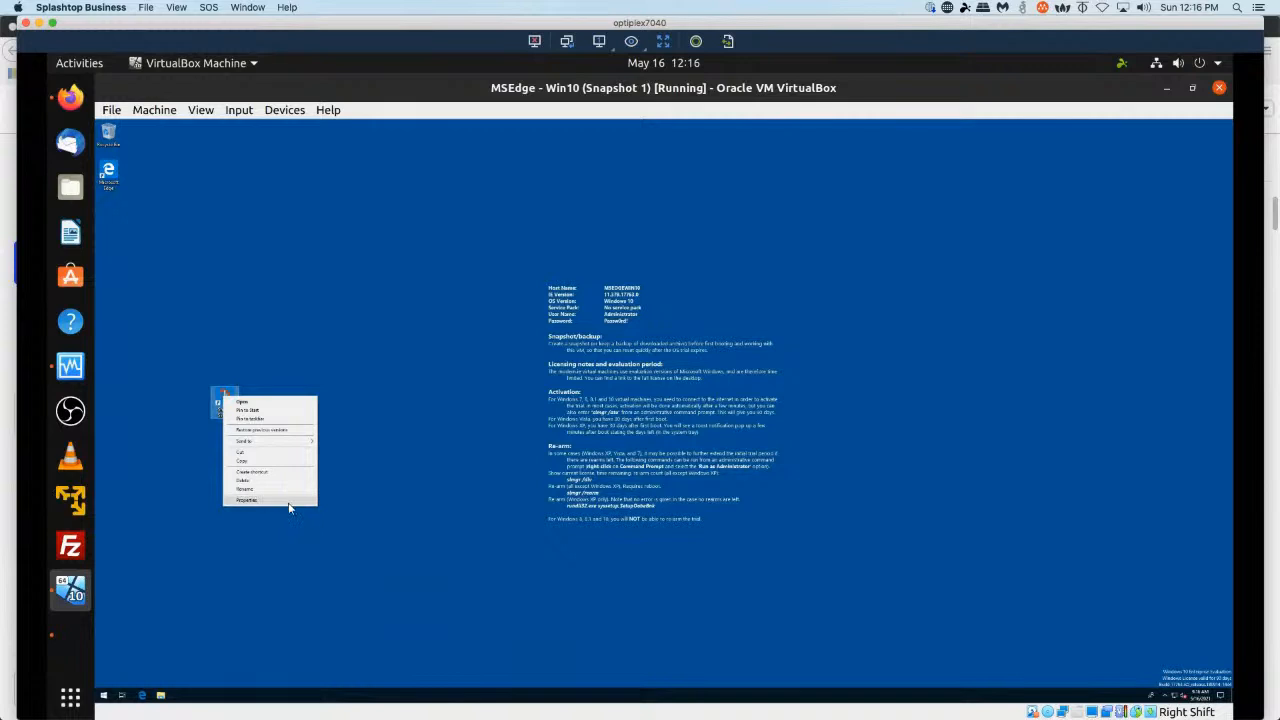
{"action": "left_click", "coordinate": [277, 540]}
{"action": "left_click", "coordinate": [221, 410]}
{"action": "key", "text": "Delete"}
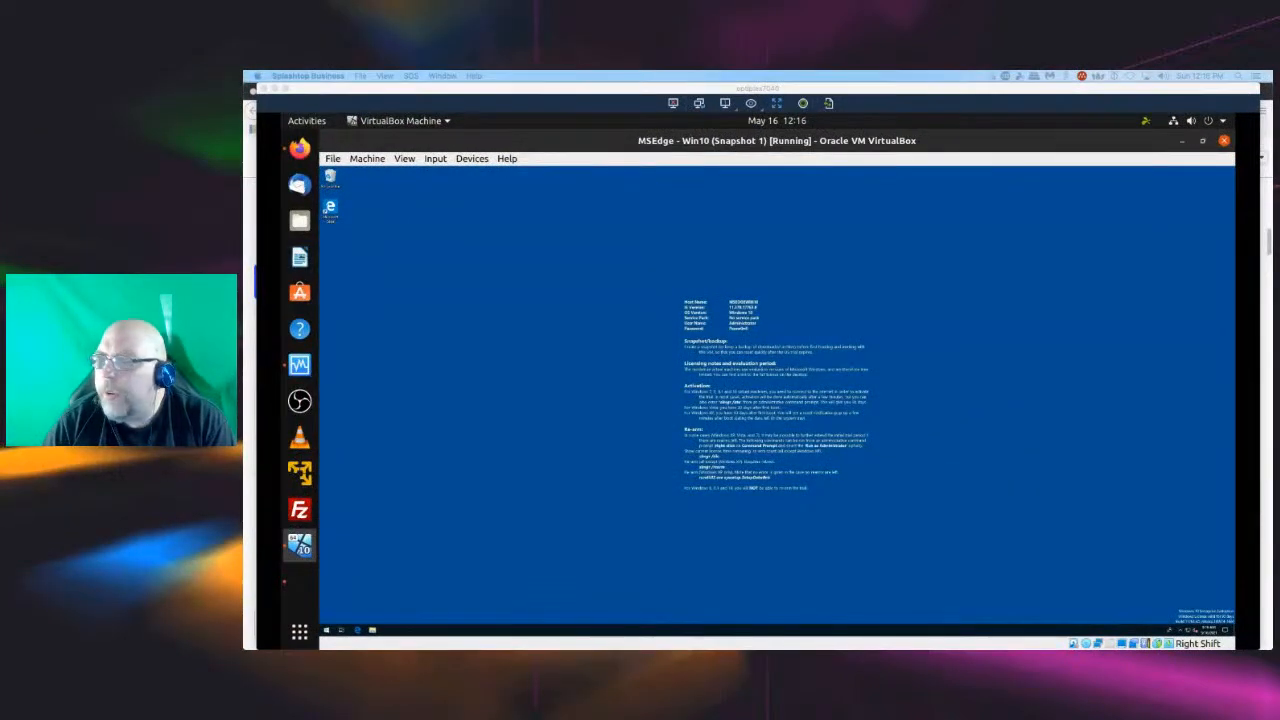
Switch to the Zentyal VM and inspect the MSEDGEWIN10 computer entry under Computers.
{"action": "left_click", "coordinate": [303, 595]}
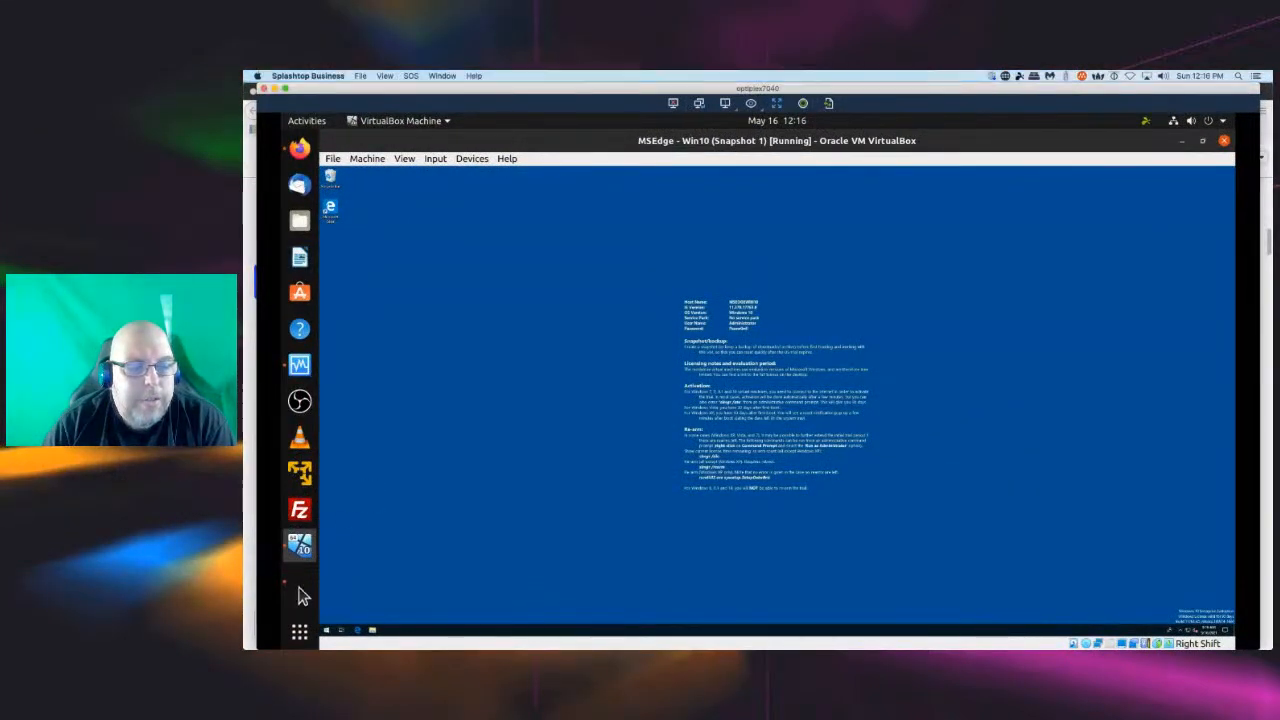
{"action": "left_click", "coordinate": [303, 595]}
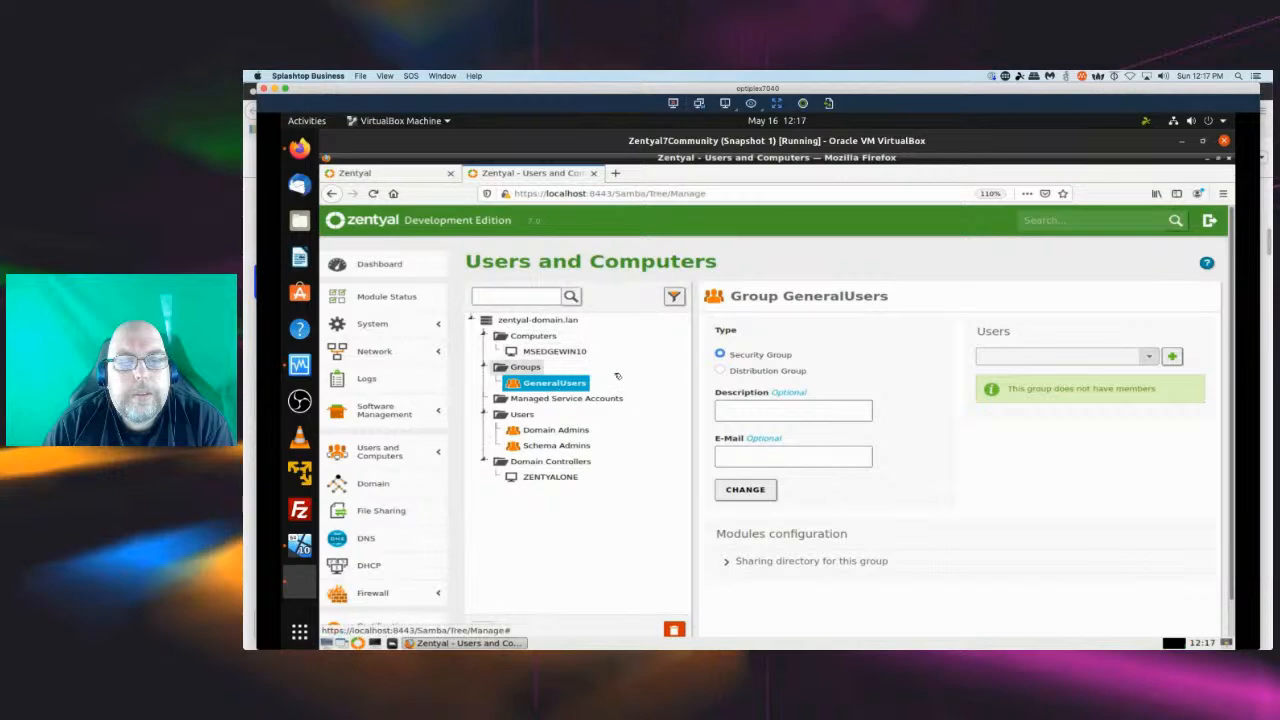
{"action": "left_click", "coordinate": [547, 353]}
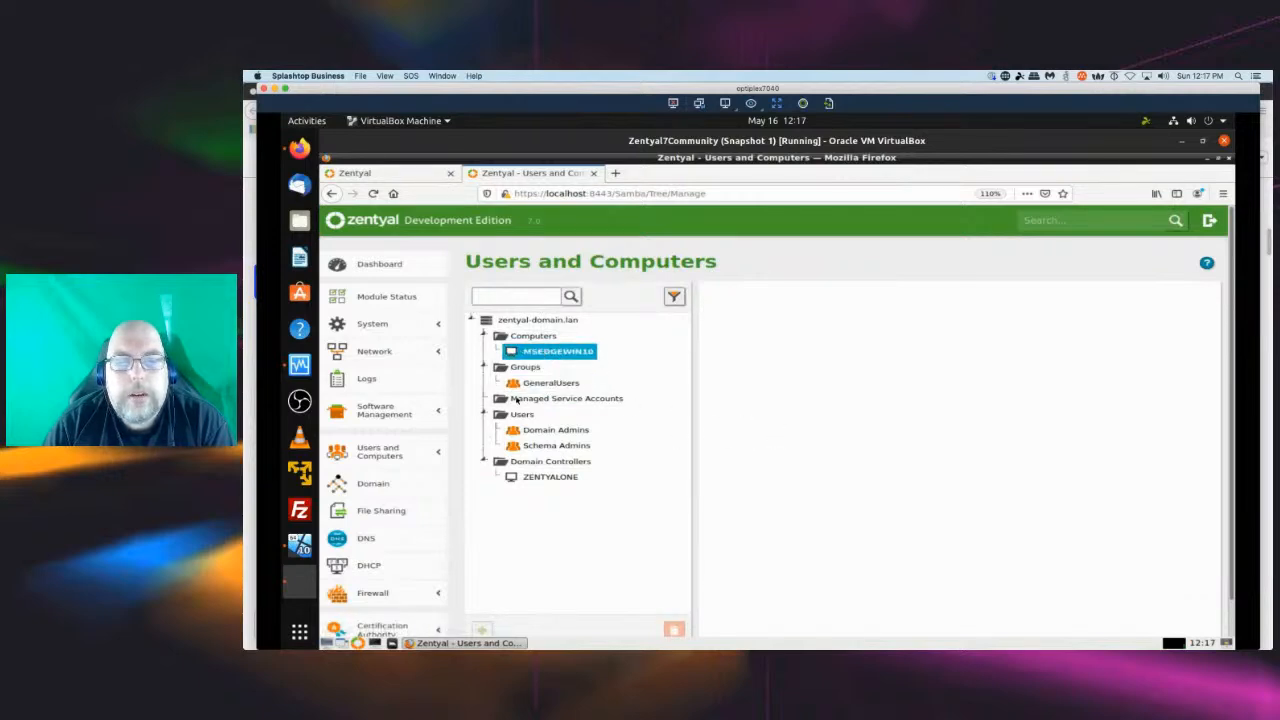
{"action": "left_click", "coordinate": [549, 340]}
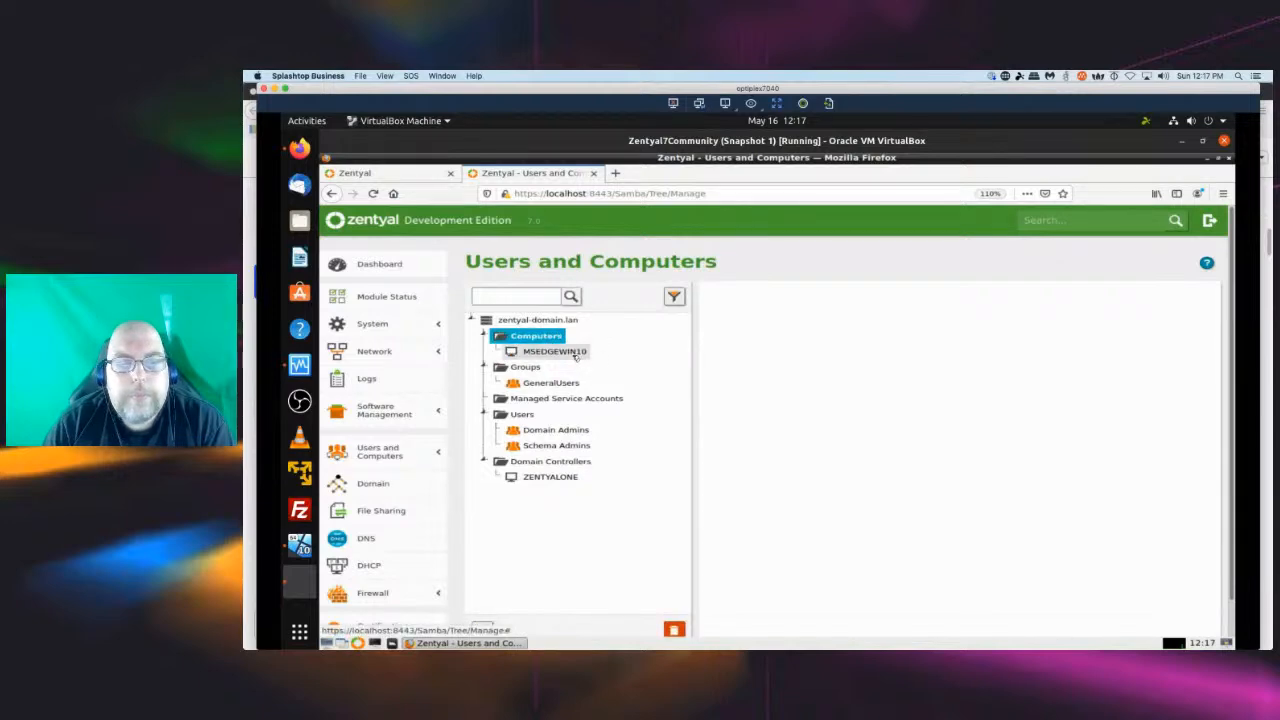
{"action": "left_click", "coordinate": [576, 354]}
{"action": "right_click", "coordinate": [574, 355]}
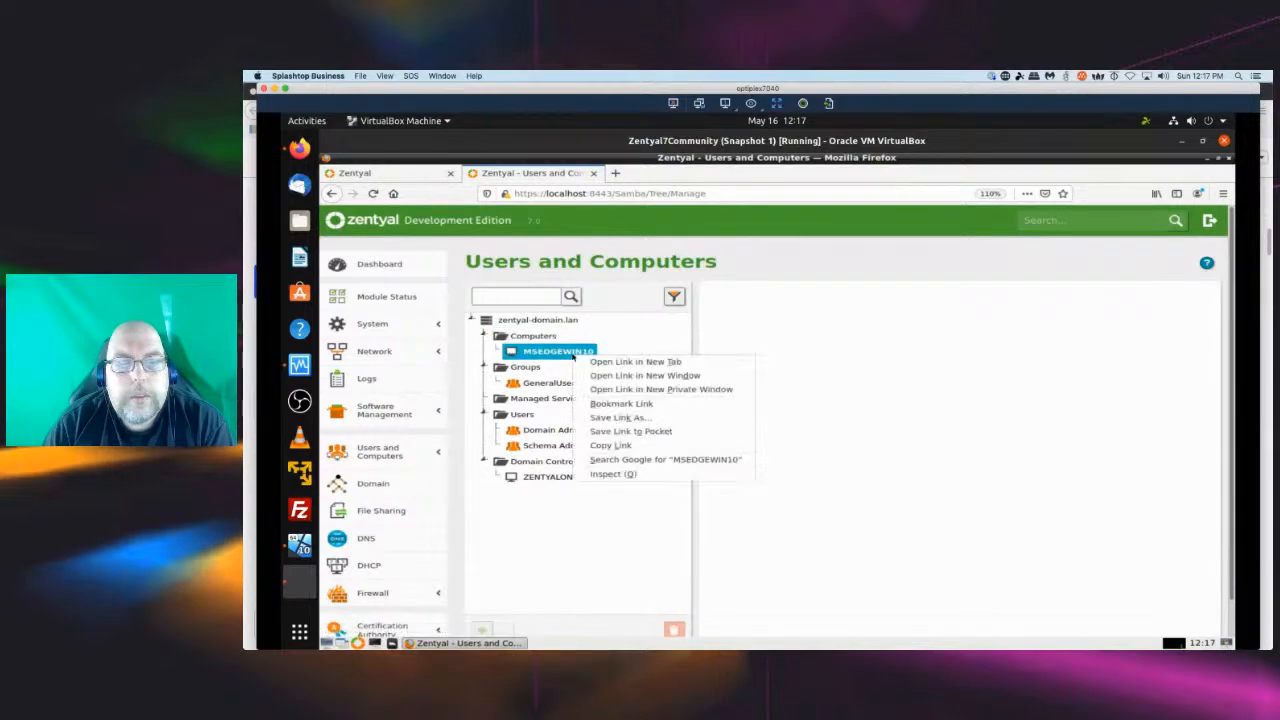
{"action": "key", "text": "Escape"}
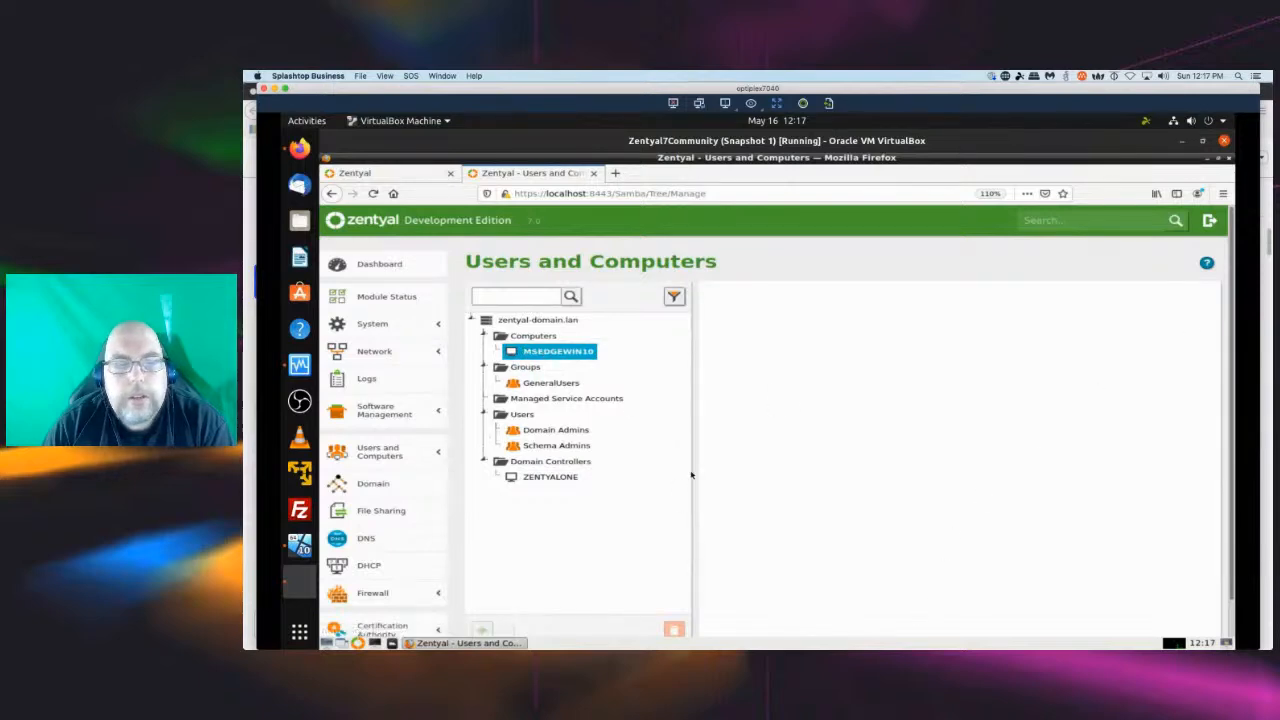
Set the GeneralUsers group's description to General and apply the change.
{"action": "left_click", "coordinate": [551, 383]}
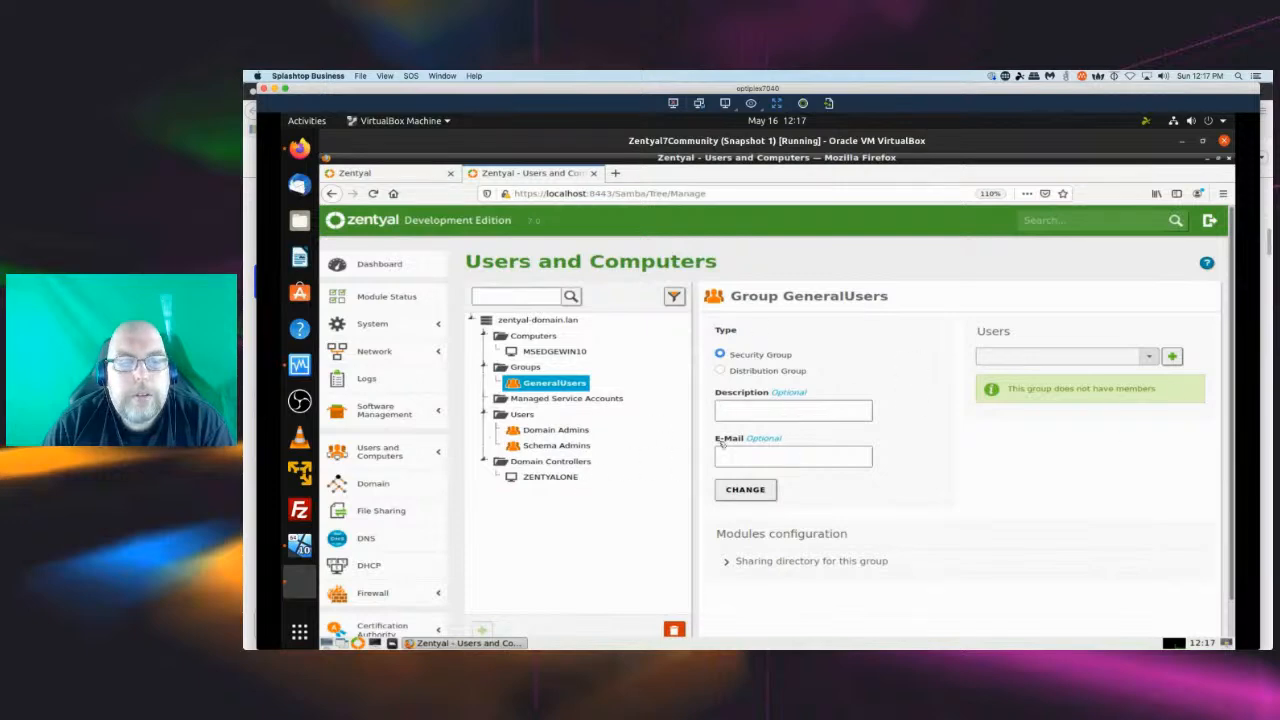
{"action": "left_click", "coordinate": [738, 411]}
{"action": "type", "text": "General"}
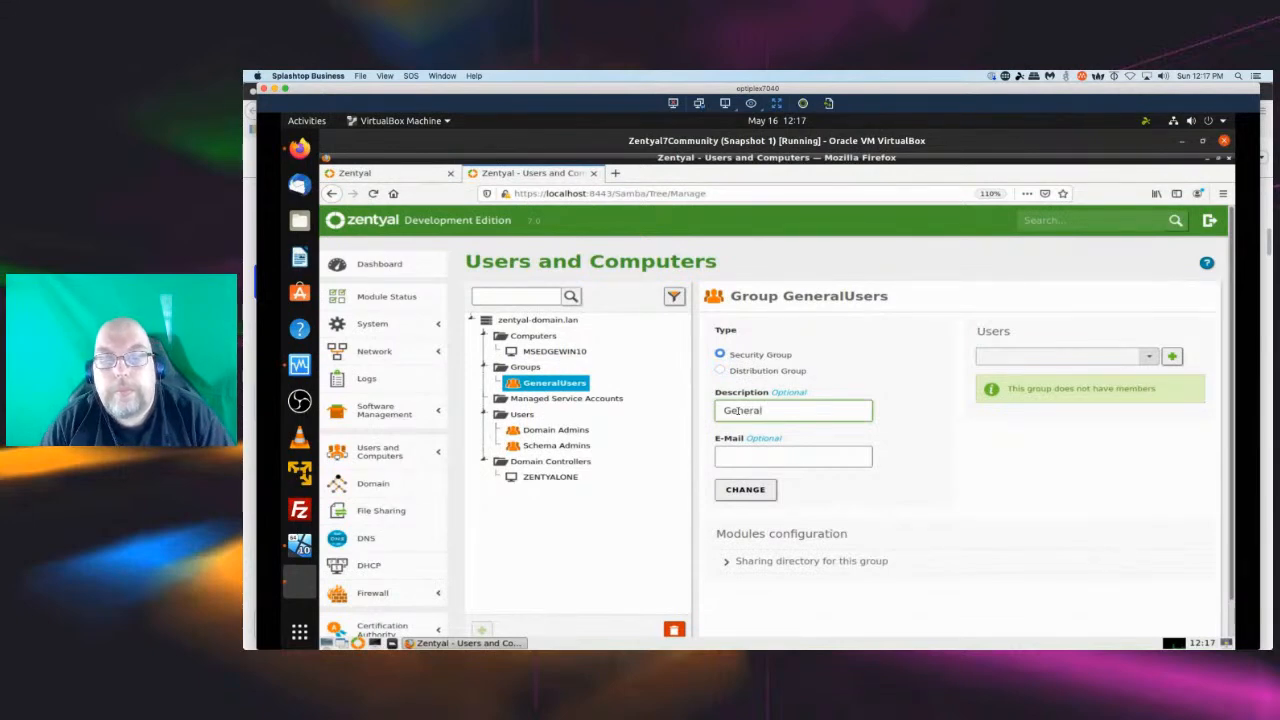
{"action": "left_click", "coordinate": [746, 490]}
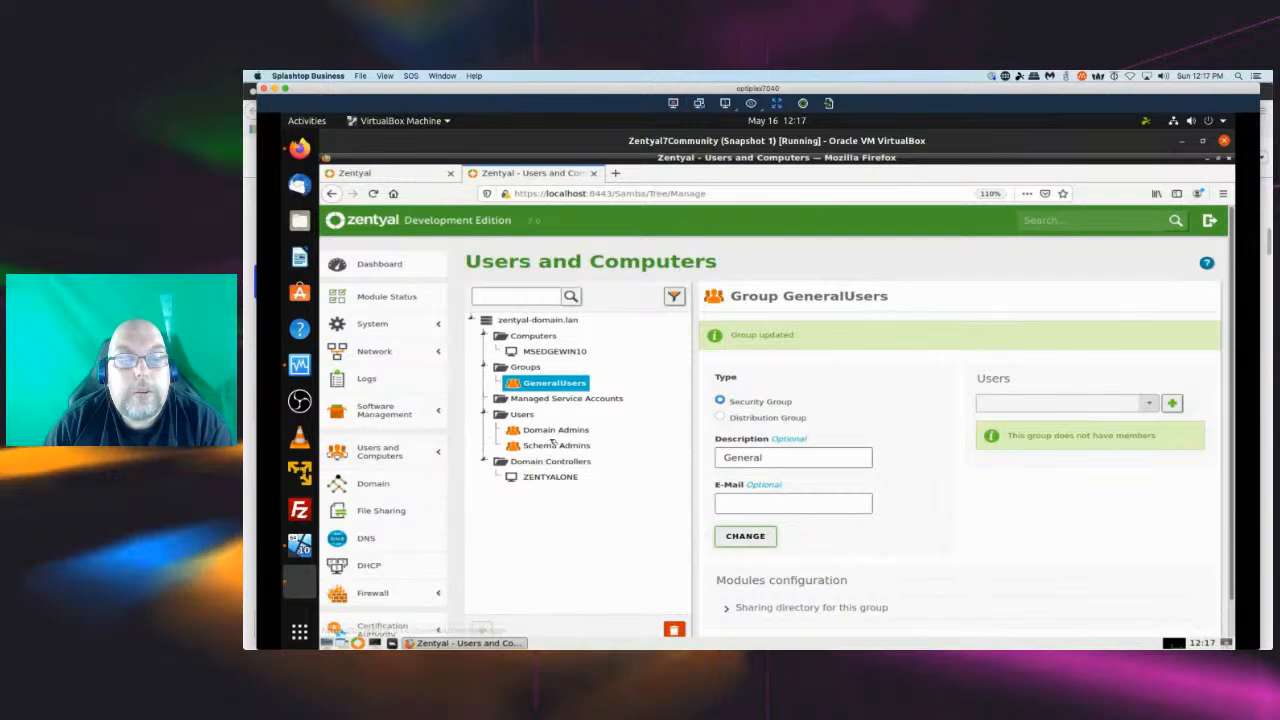
Open the domain user's account from the Users list and set its description to My Limited Account.
{"action": "left_click", "coordinate": [518, 415]}
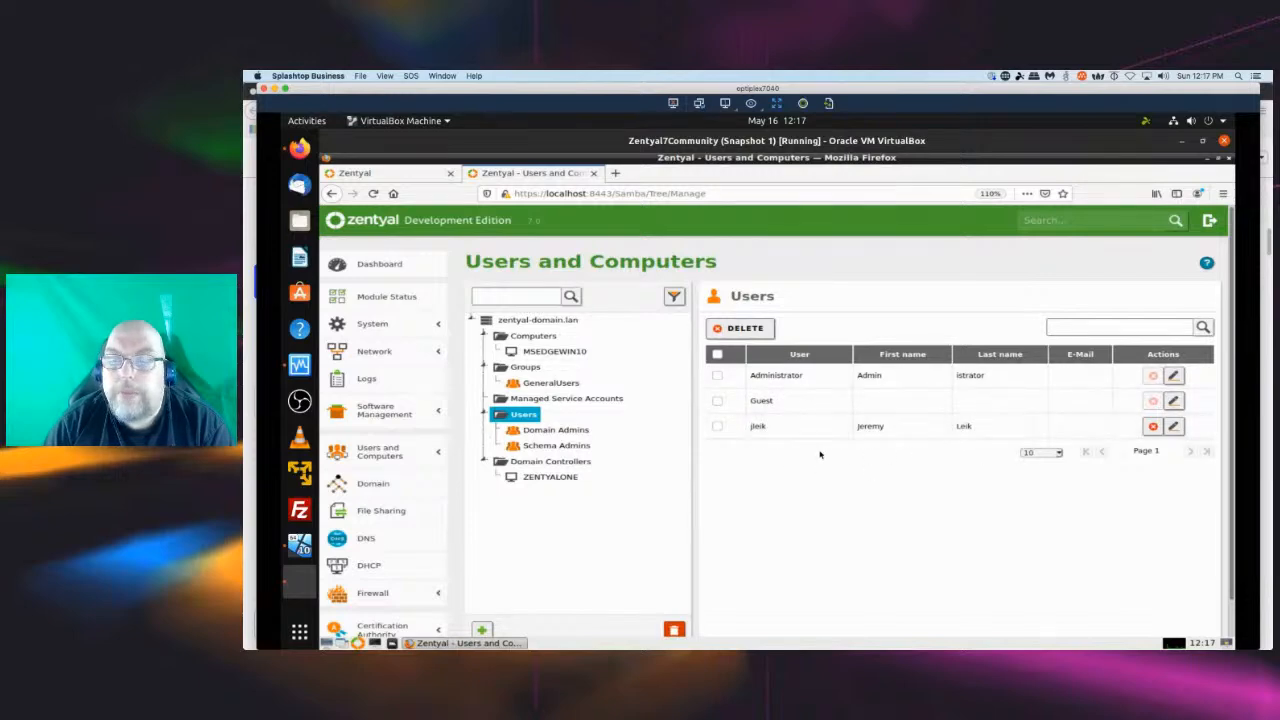
{"action": "left_click", "coordinate": [1174, 427]}
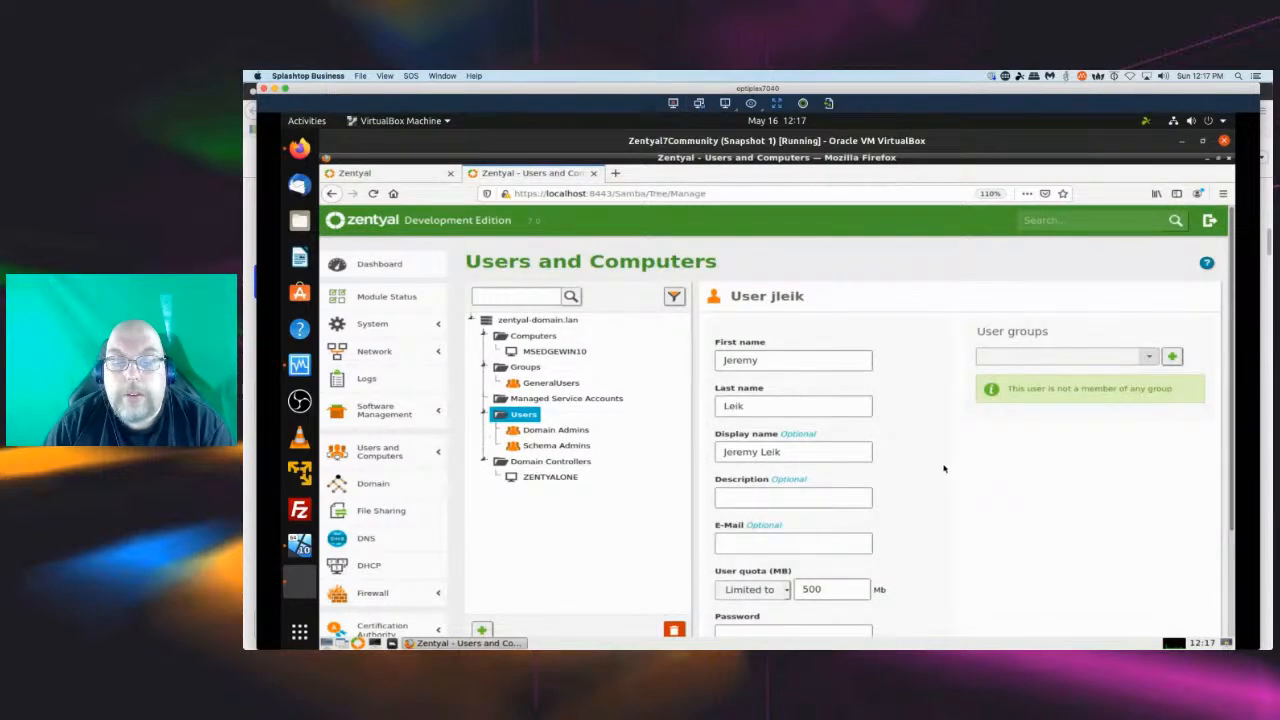
{"action": "scroll", "coordinate": [948, 470], "scroll_direction": "down", "scroll_amount": 3}
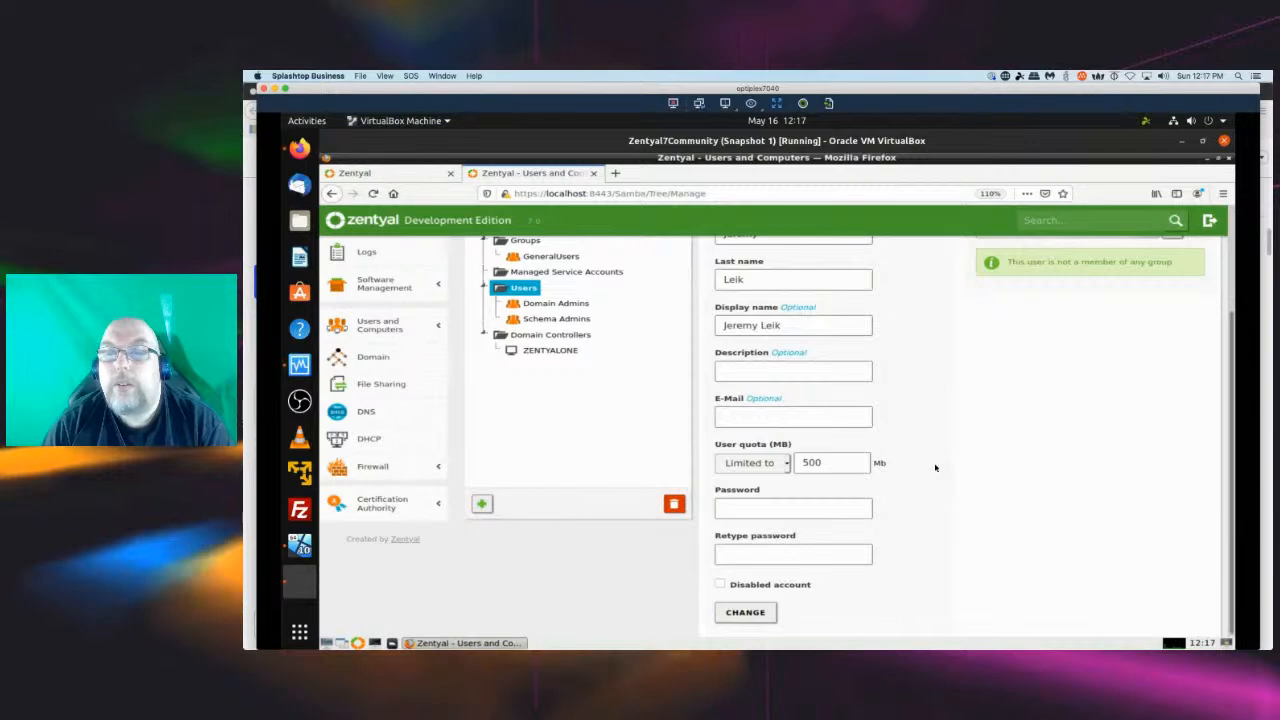
{"action": "scroll", "coordinate": [935, 467], "scroll_direction": "up", "scroll_amount": 3}
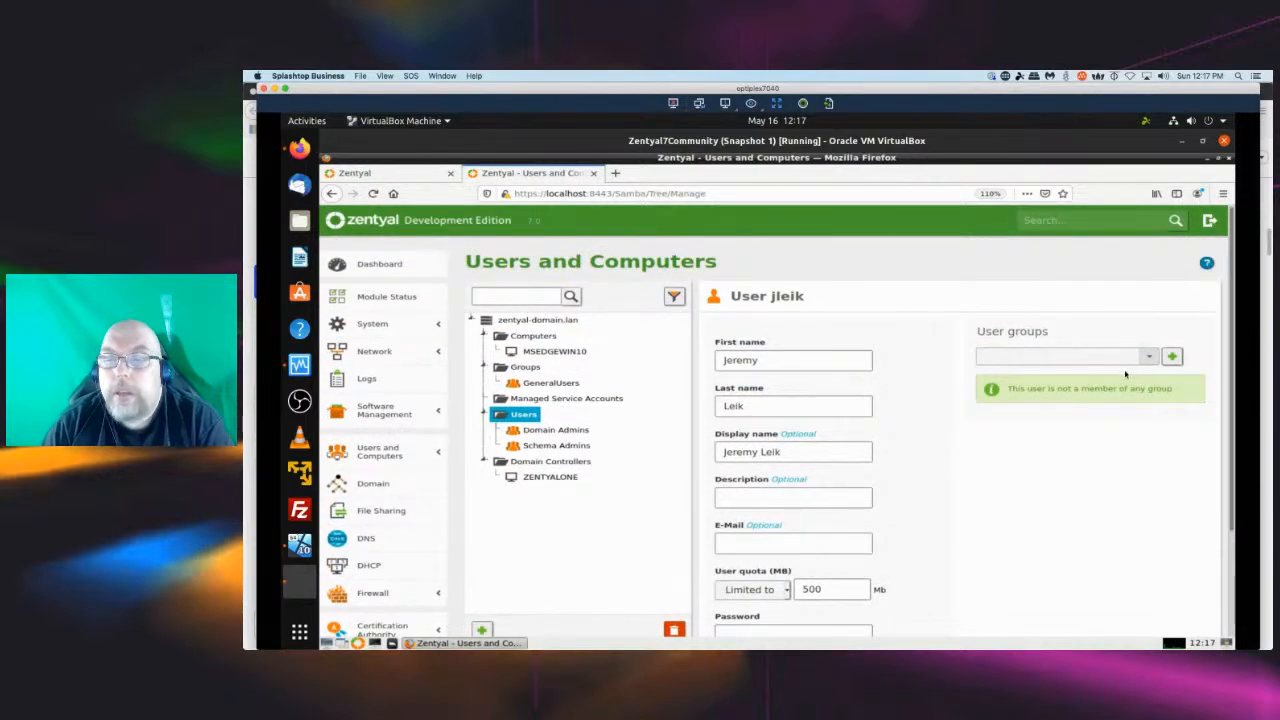
{"action": "left_click", "coordinate": [1150, 358]}
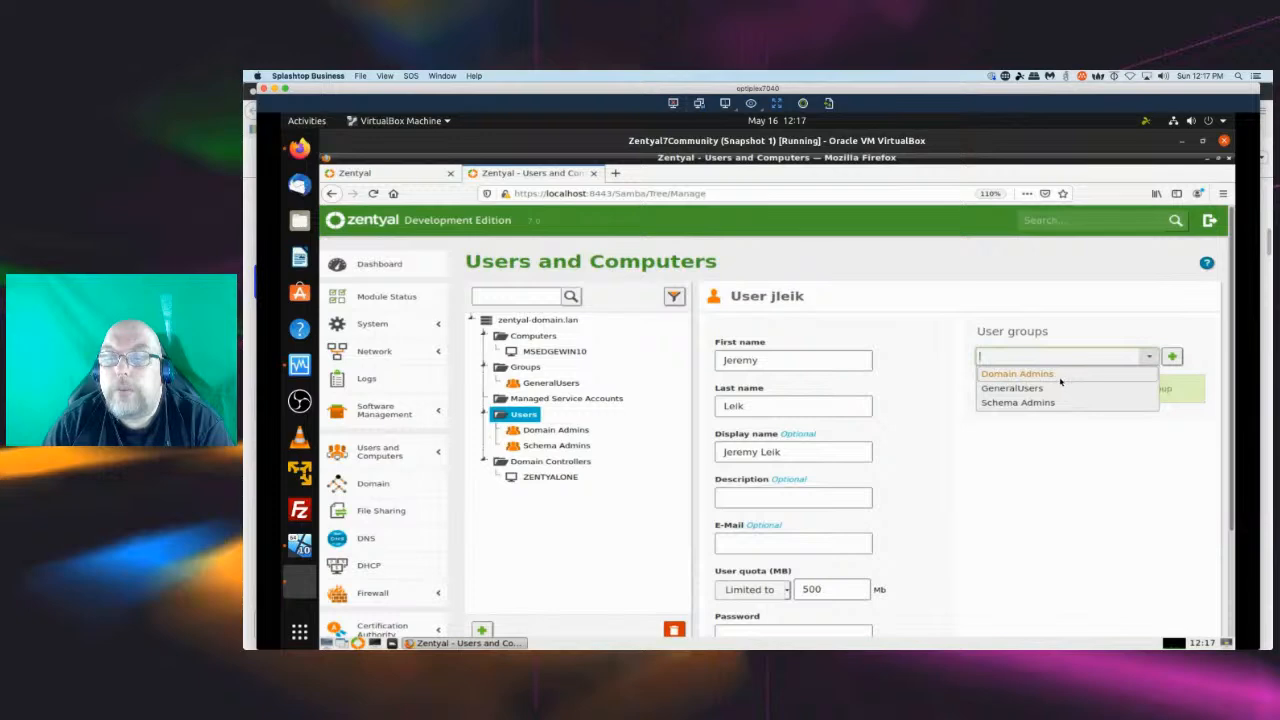
{"action": "left_click", "coordinate": [1086, 491]}
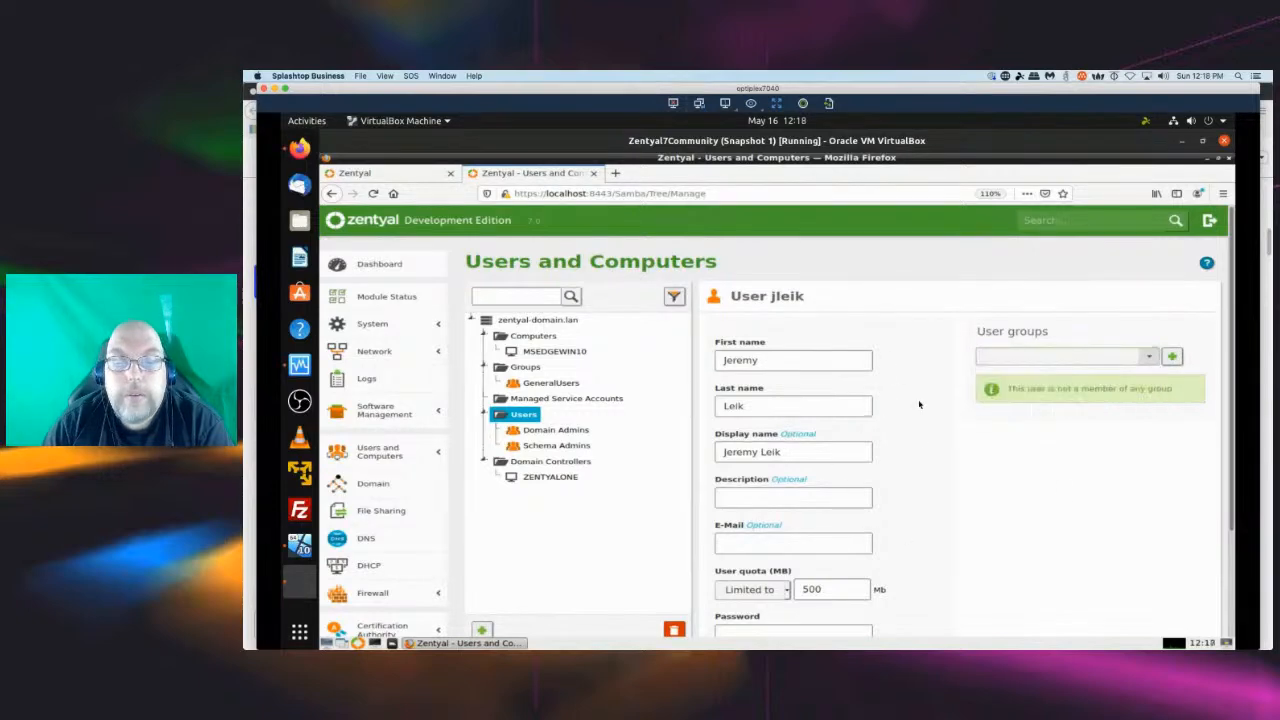
{"action": "scroll", "coordinate": [920, 456], "scroll_direction": "down", "scroll_amount": 3}
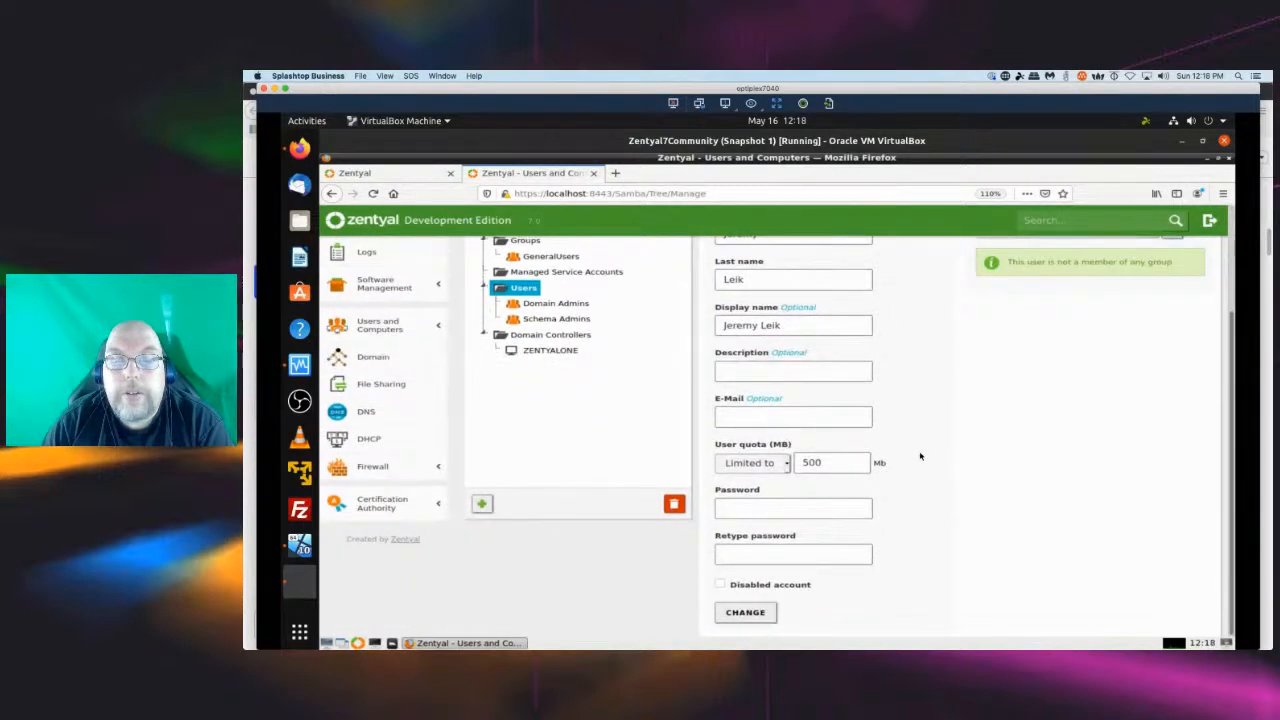
{"action": "left_click", "coordinate": [822, 370]}
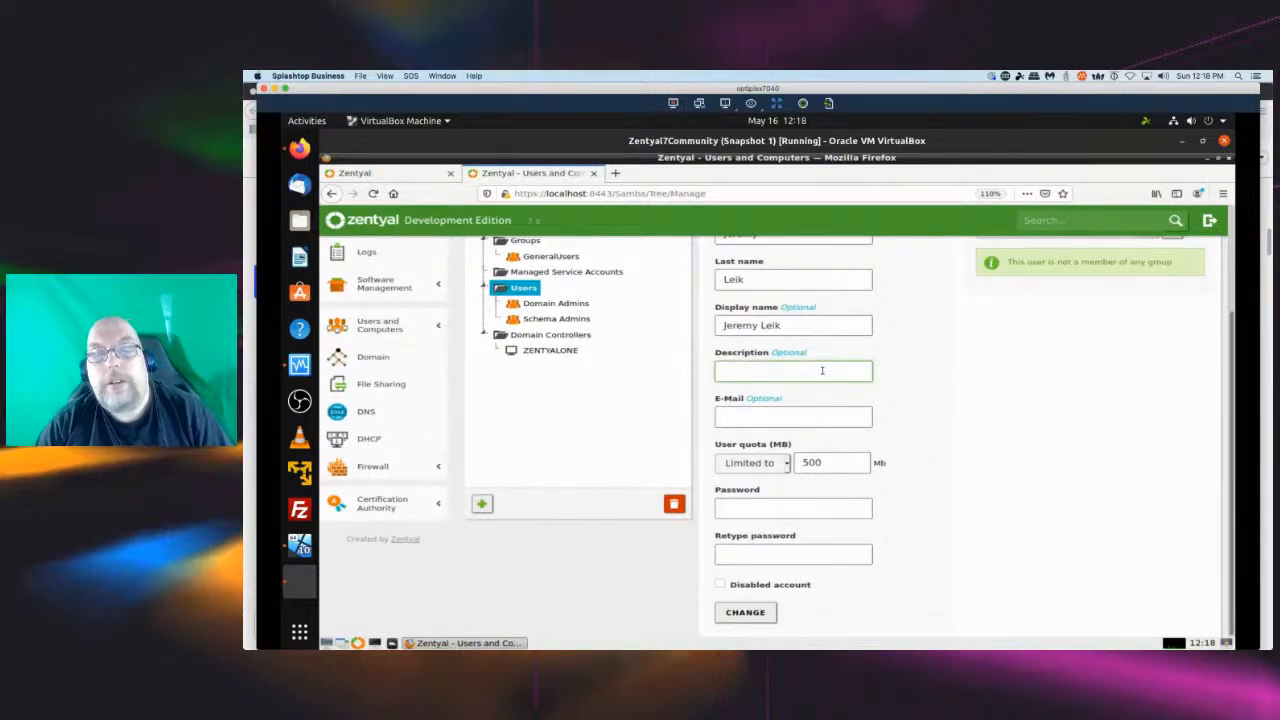
{"action": "type", "text": "My"}
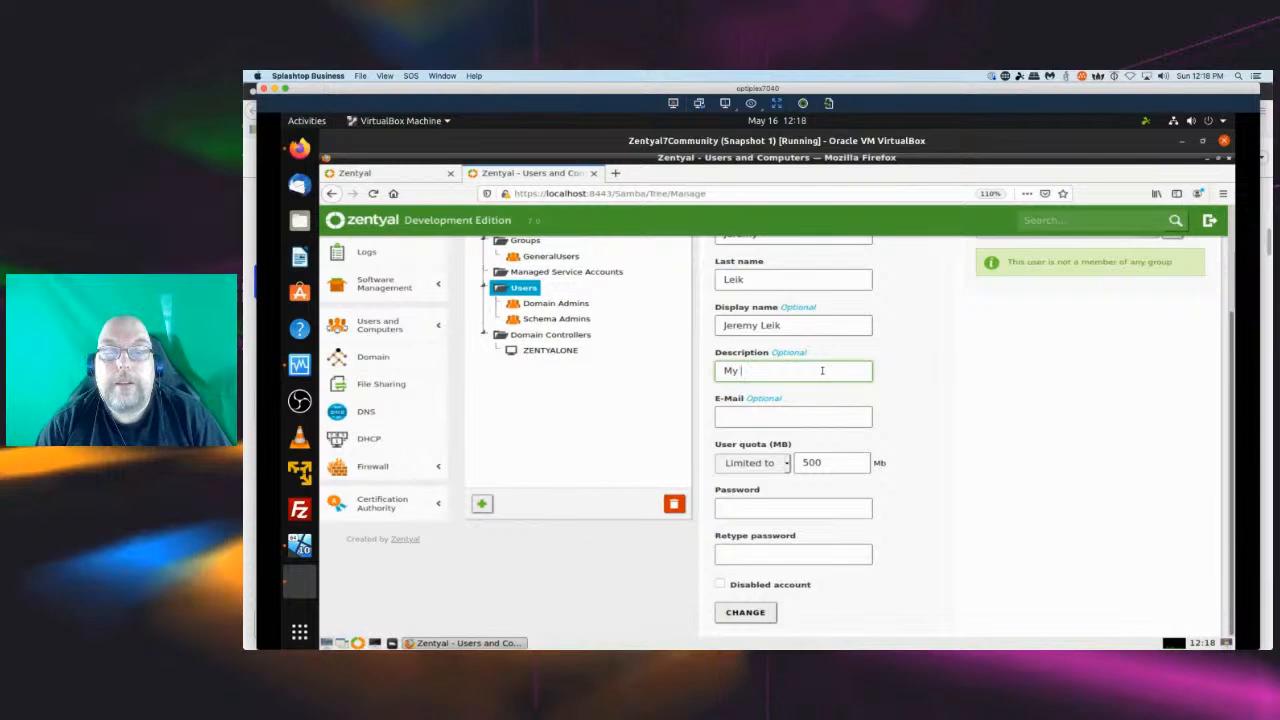
{"action": "type", "text": " Limited Account"}
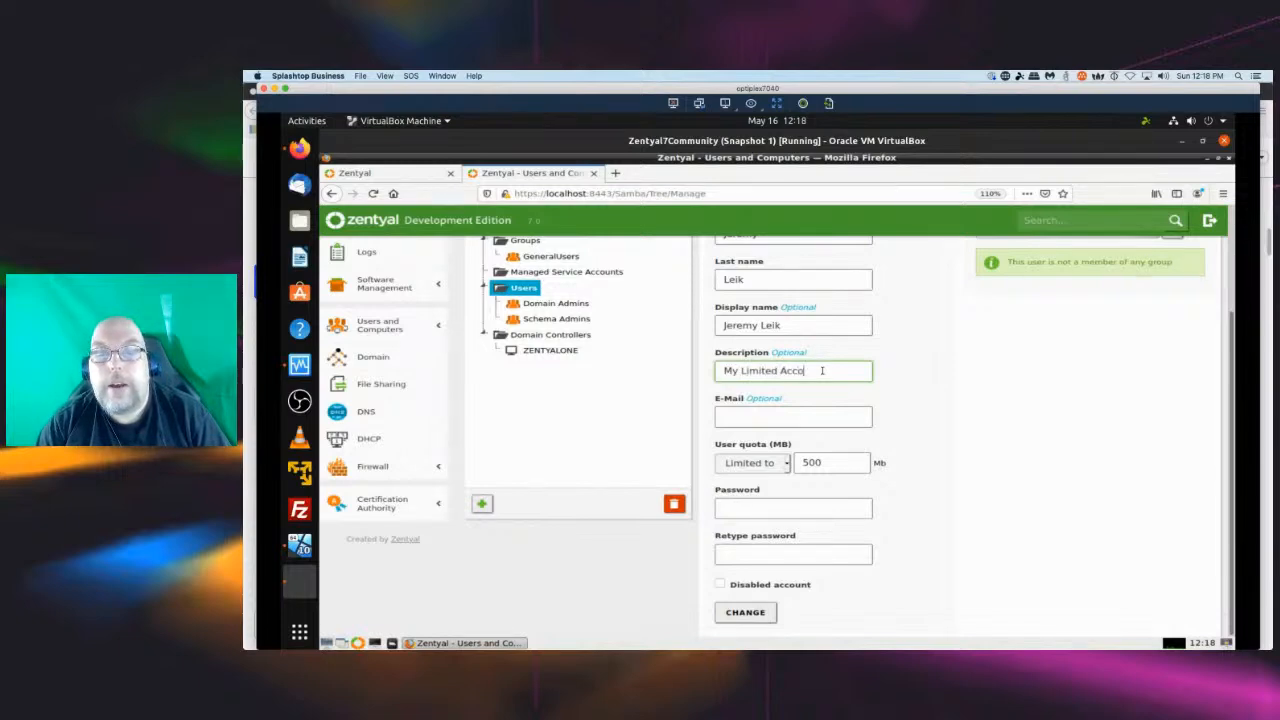
{"action": "left_click", "coordinate": [760, 614]}
Select the Domain Controllers container in the domain tree.
{"action": "scroll", "coordinate": [997, 606], "scroll_direction": "up", "scroll_amount": 1}
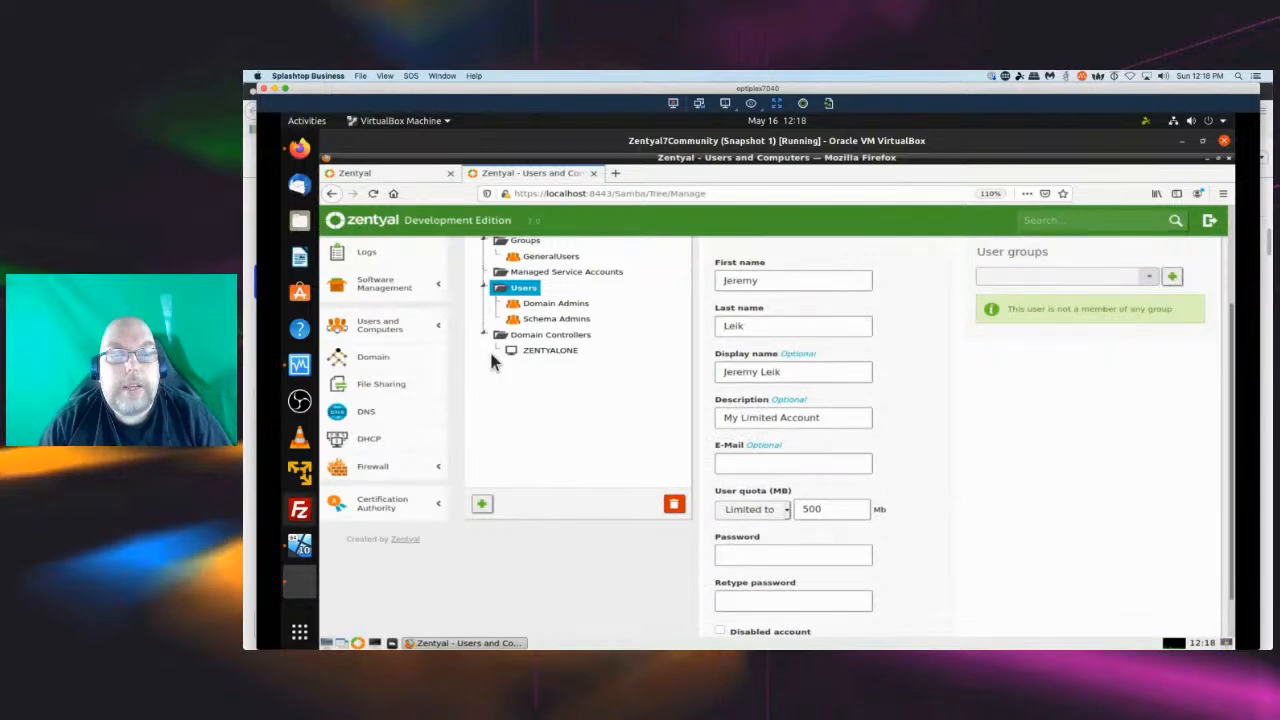
{"action": "left_click", "coordinate": [547, 352]}
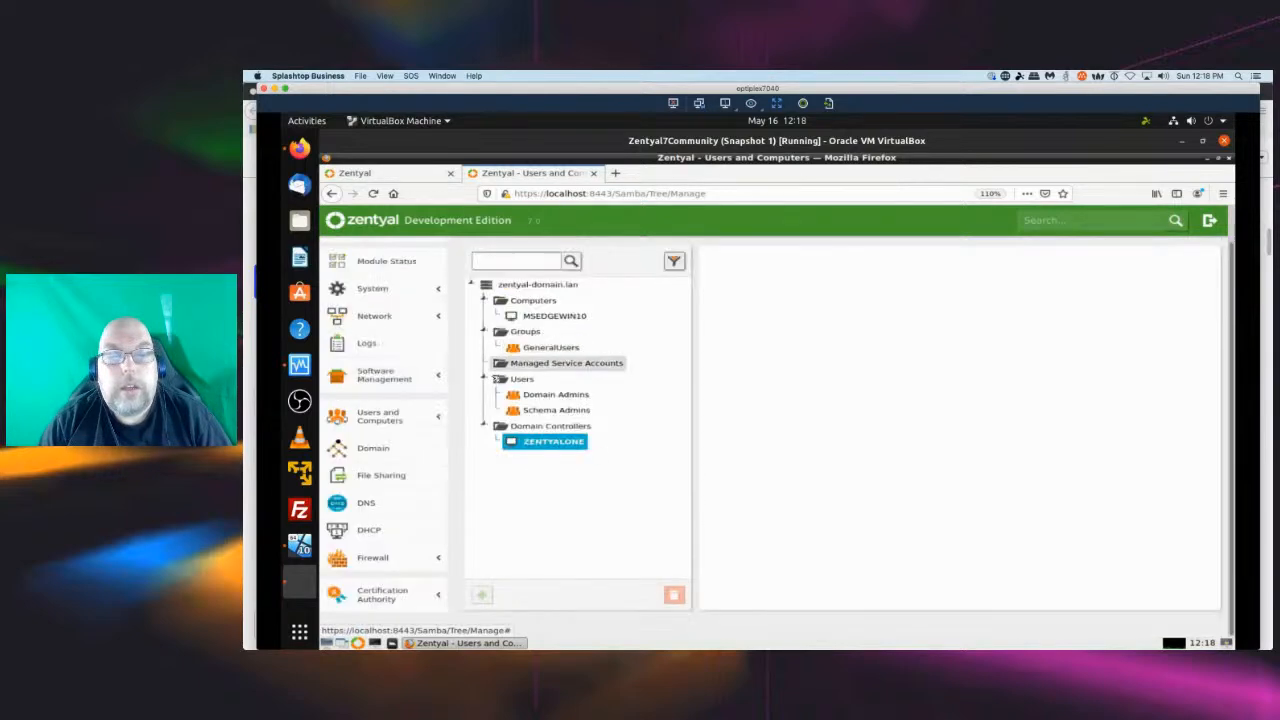
{"action": "left_click", "coordinate": [529, 426]}
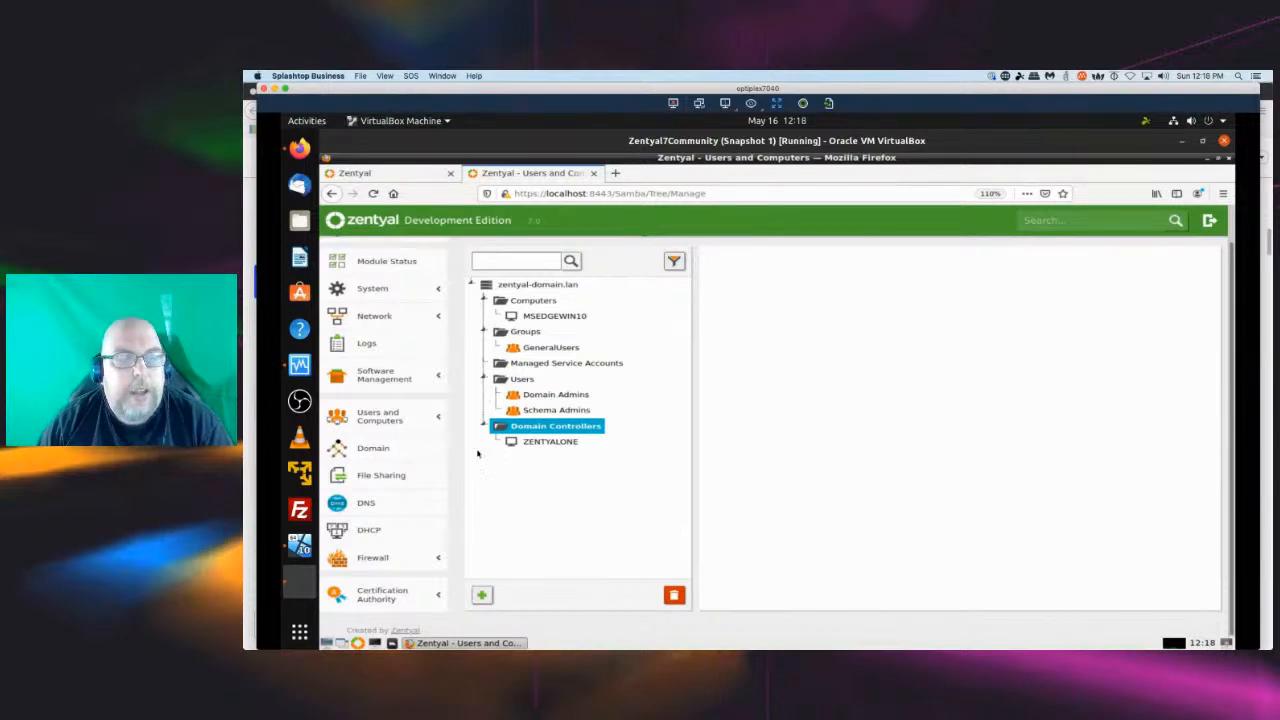
Review the Module Status configuration, the System submenu and the Dashboard in the Zentyal web console.
{"action": "left_click", "coordinate": [390, 264]}
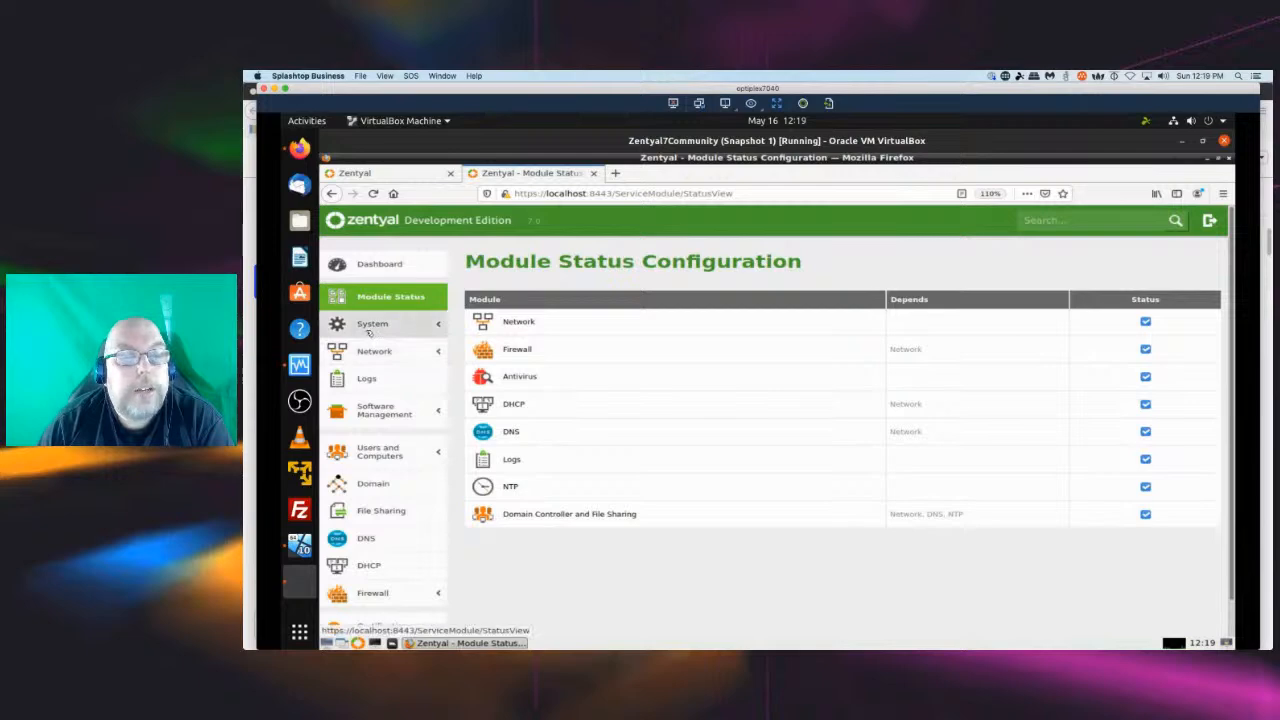
{"action": "left_click", "coordinate": [424, 329]}
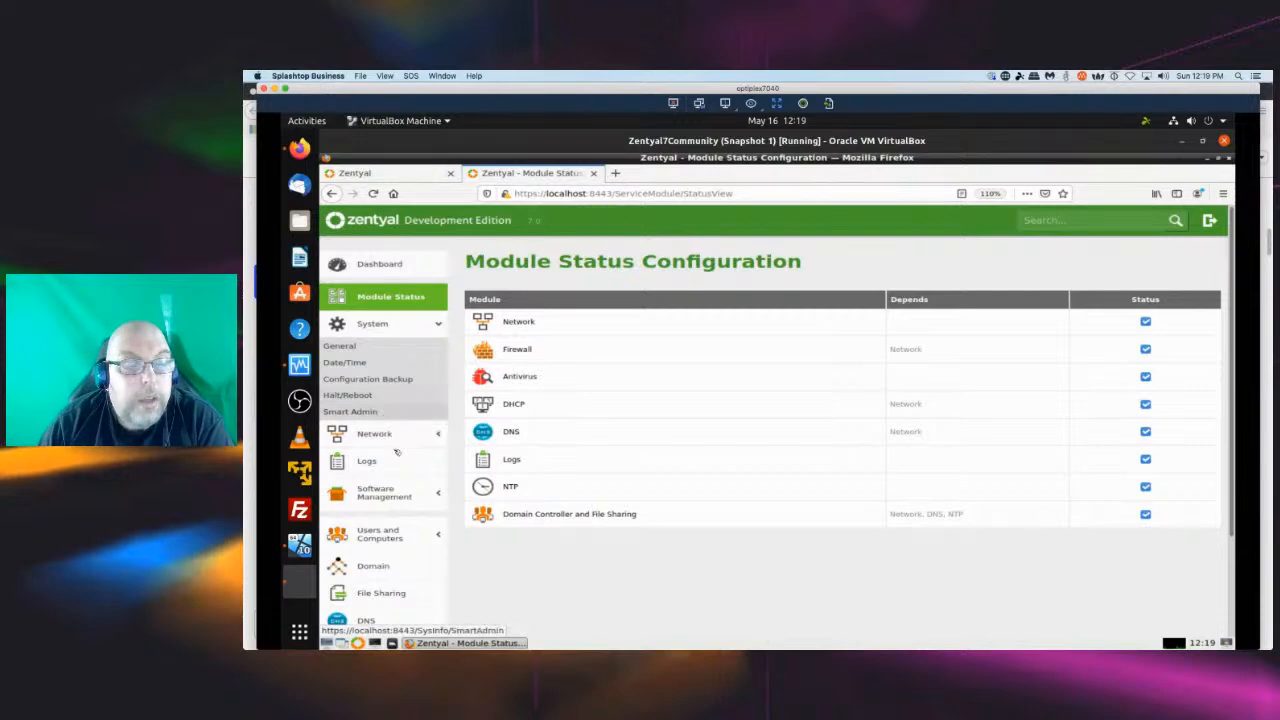
{"action": "scroll", "coordinate": [400, 455], "scroll_direction": "down", "scroll_amount": 1}
{"action": "scroll", "coordinate": [400, 455], "scroll_direction": "down", "scroll_amount": 1}
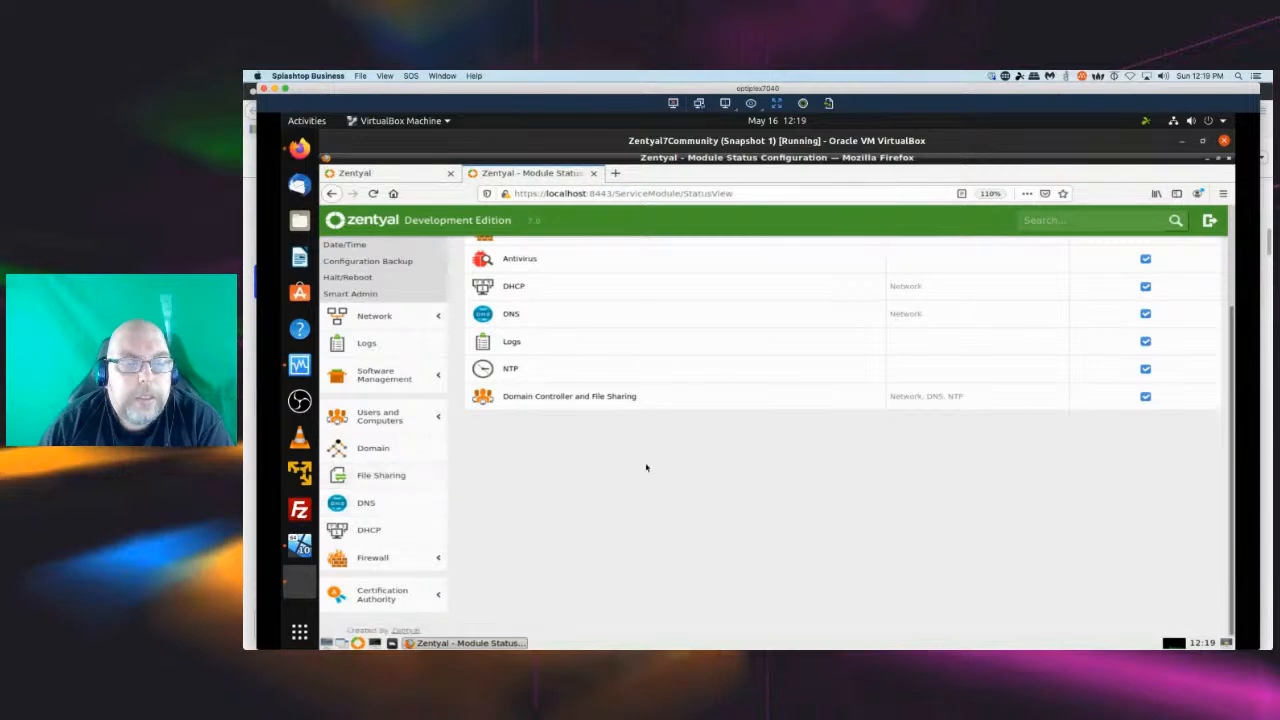
{"action": "scroll", "coordinate": [470, 455], "scroll_direction": "up", "scroll_amount": 3}
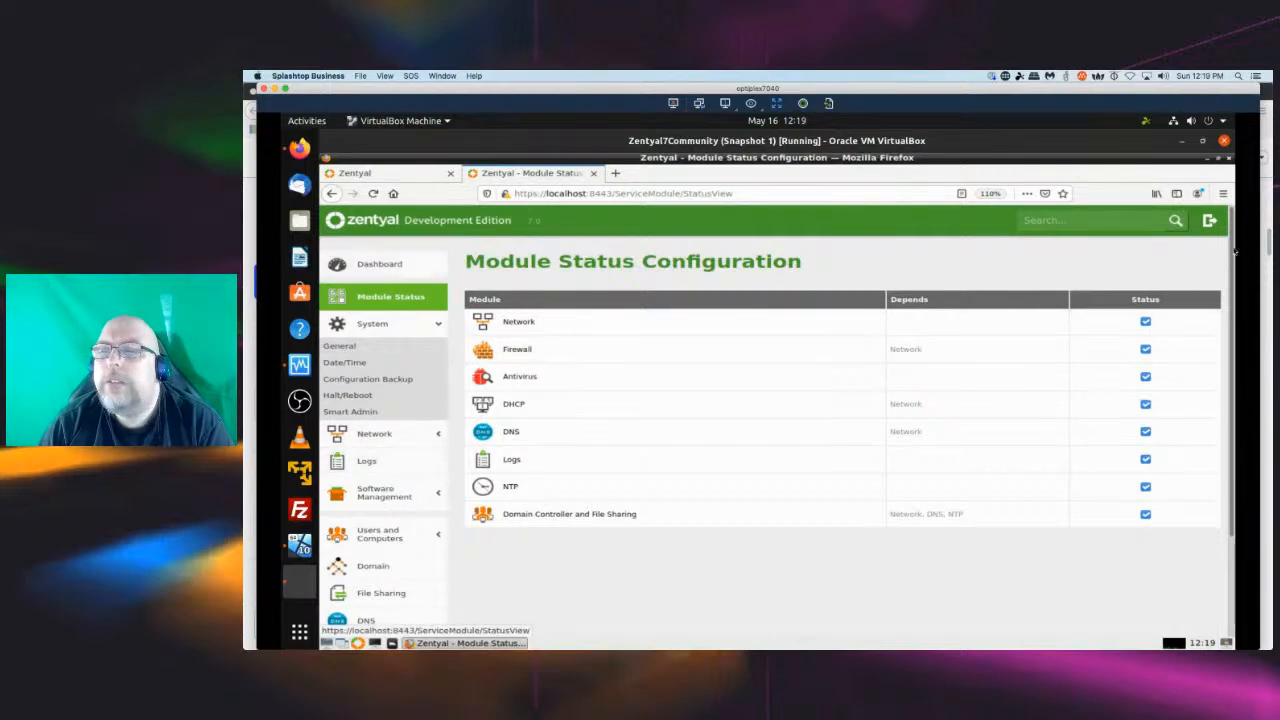
{"action": "left_click", "coordinate": [354, 266]}
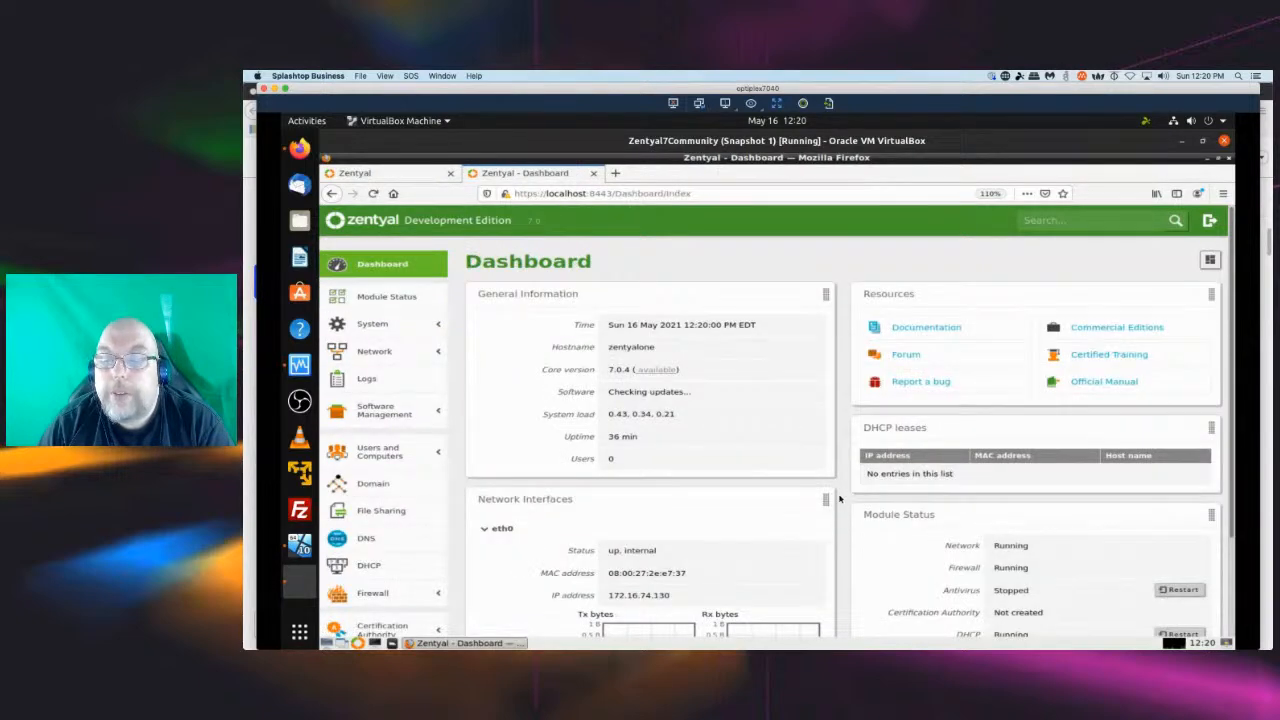
{"action": "scroll", "coordinate": [839, 498], "scroll_direction": "down", "scroll_amount": 2}
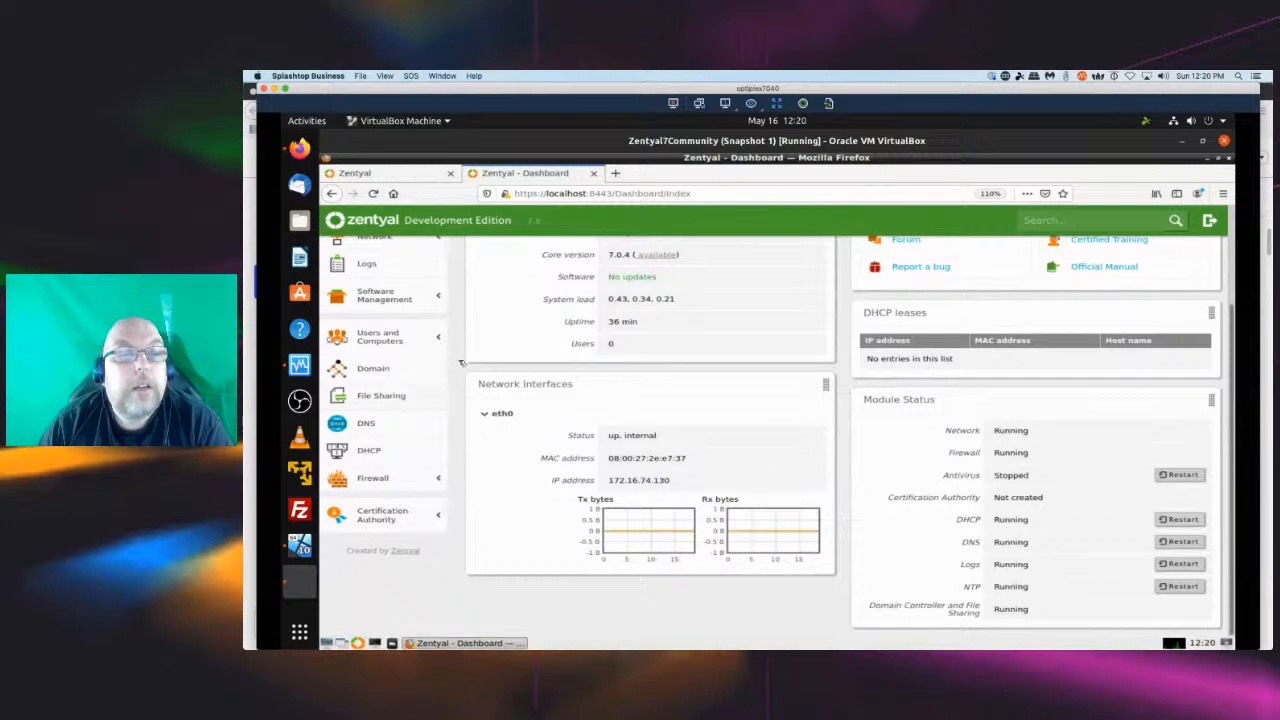
{"action": "scroll", "coordinate": [397, 371], "scroll_direction": "up", "scroll_amount": 2}
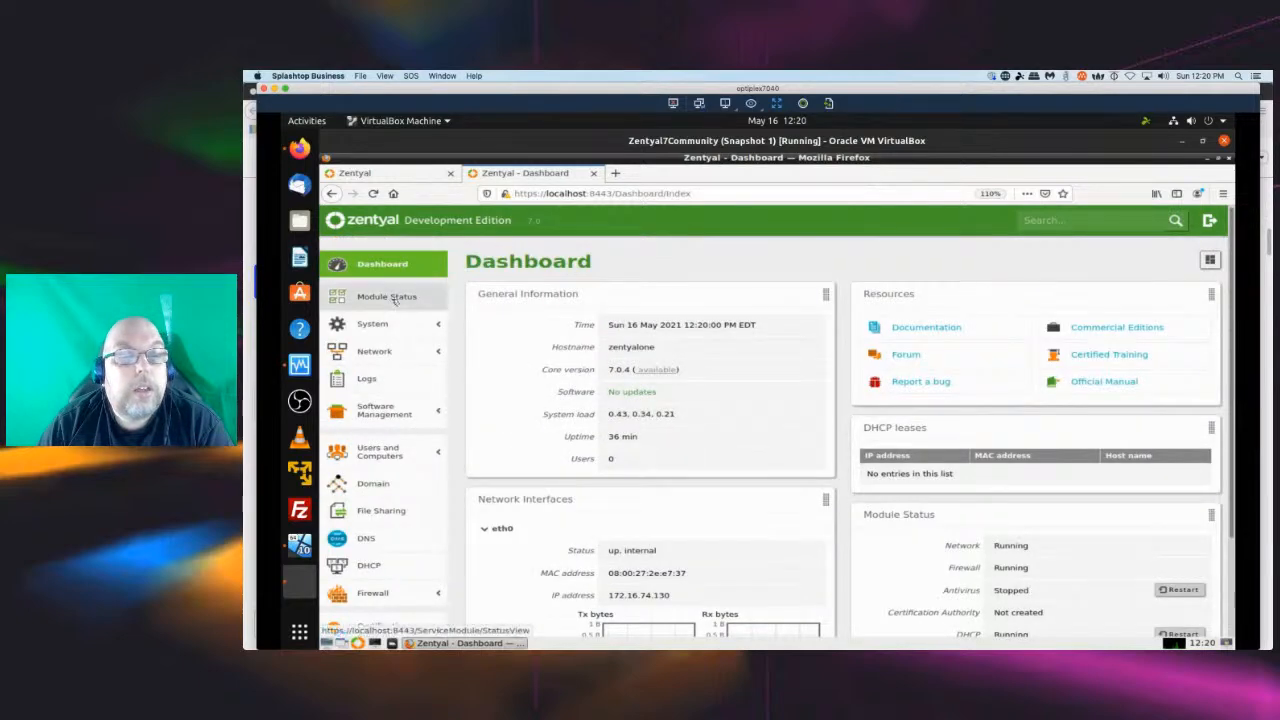
Open the SmartAdmin system status report page under System.
{"action": "left_click", "coordinate": [392, 298]}
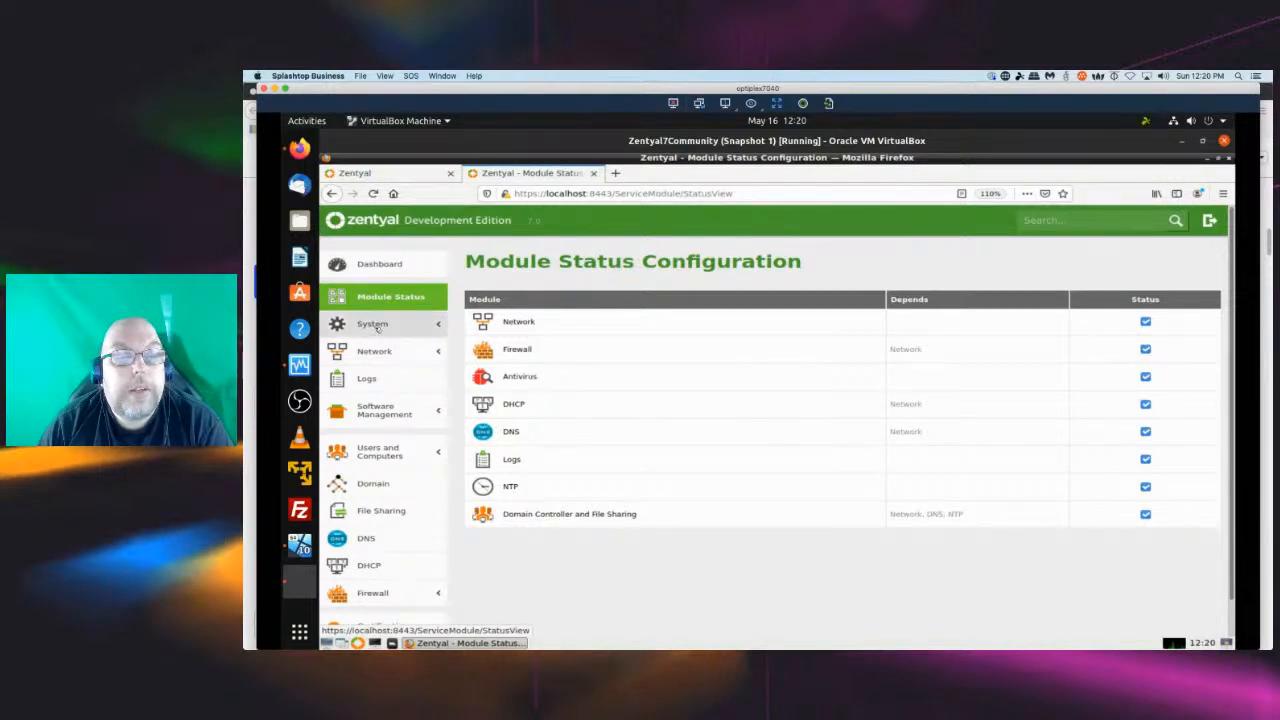
{"action": "left_click", "coordinate": [375, 326]}
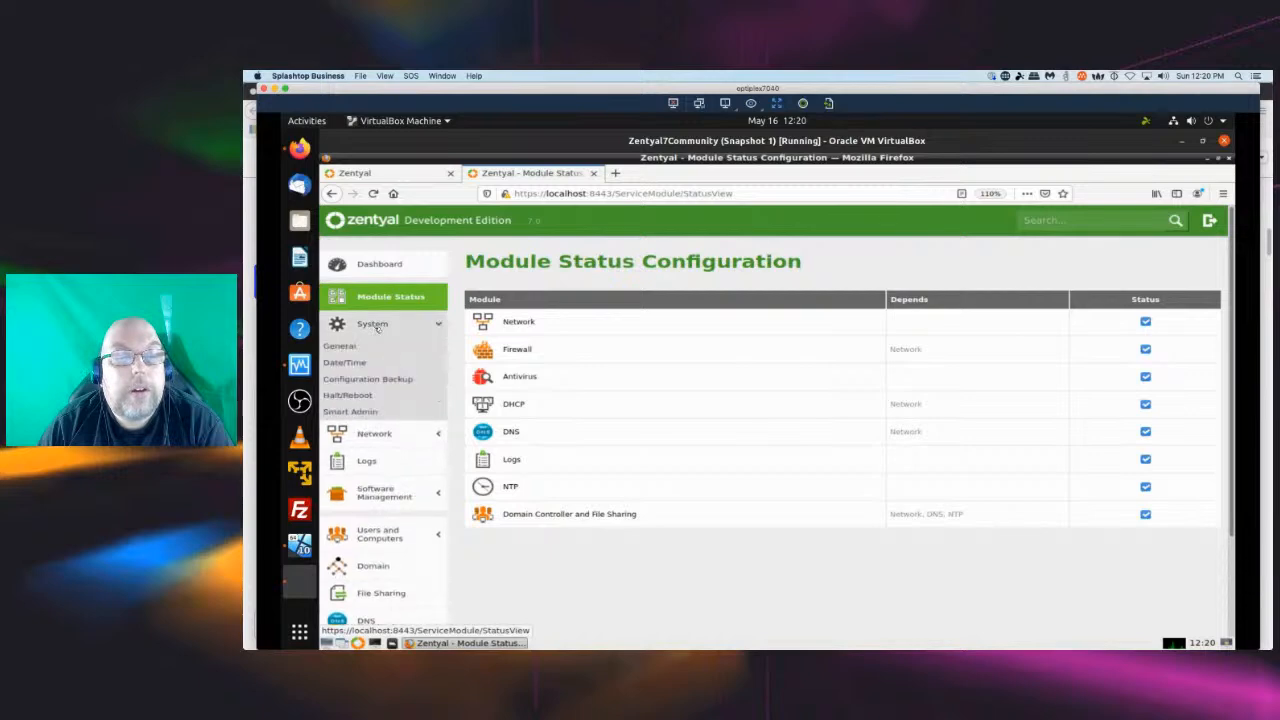
{"action": "left_click", "coordinate": [352, 413]}
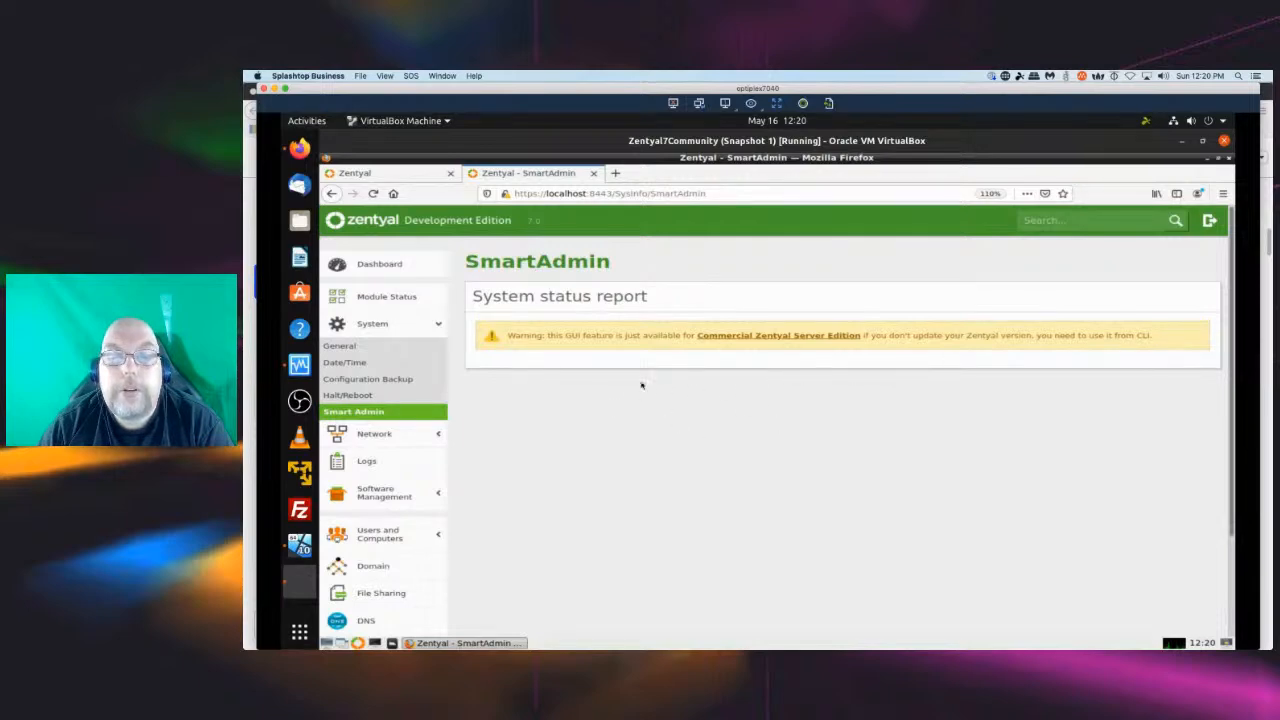
{"action": "scroll", "coordinate": [445, 385], "scroll_direction": "down", "scroll_amount": 2}
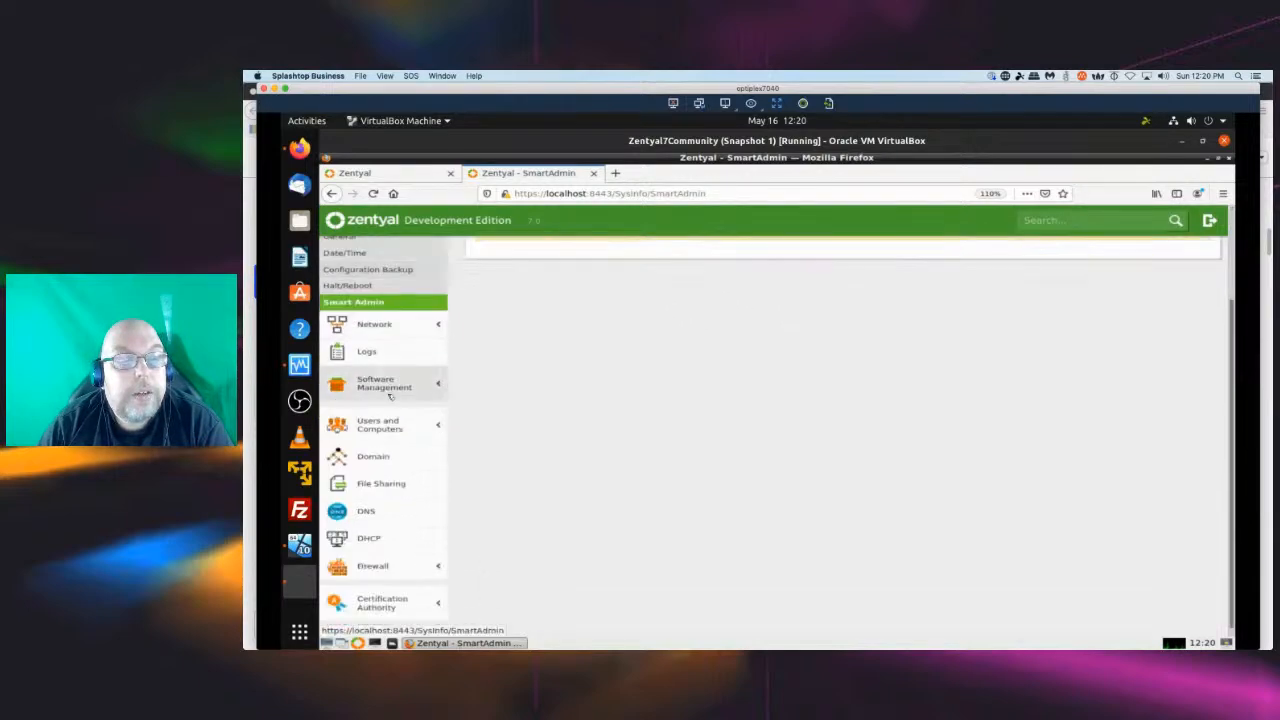
Install the Mail, Mail Filter and Web Mail components from Zentyal Components.
{"action": "left_click", "coordinate": [437, 385]}
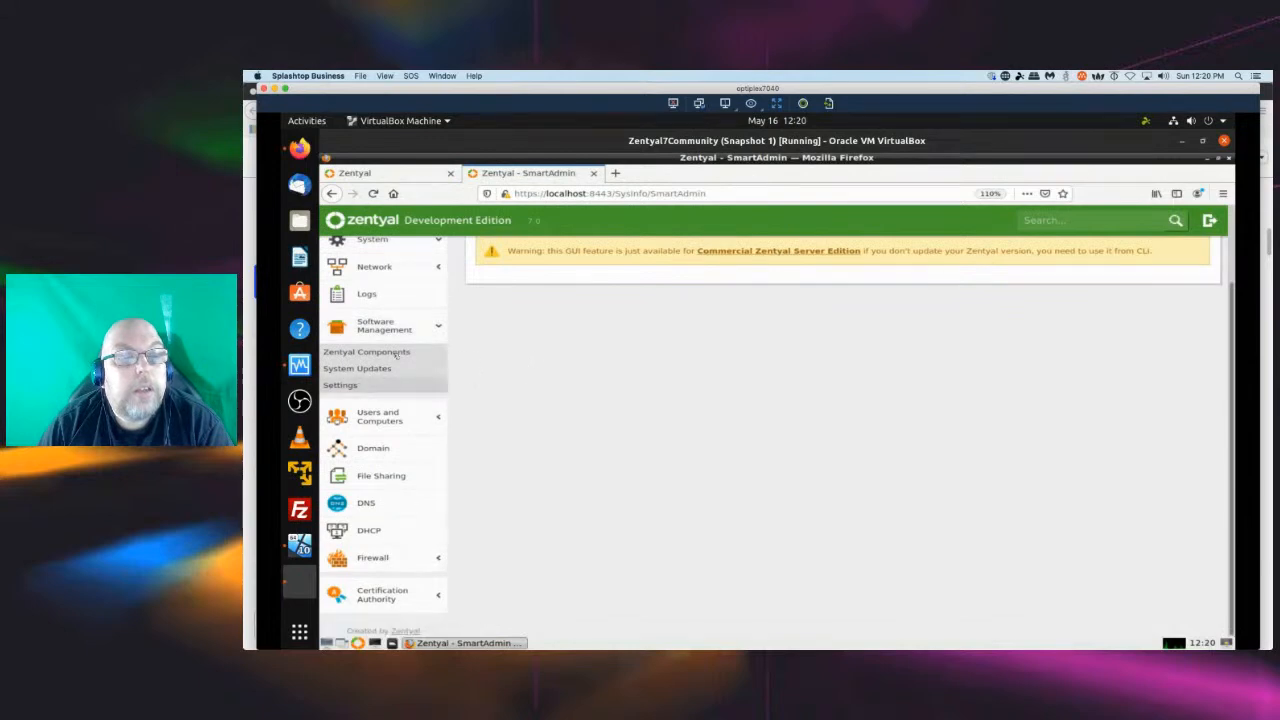
{"action": "left_click", "coordinate": [394, 353]}
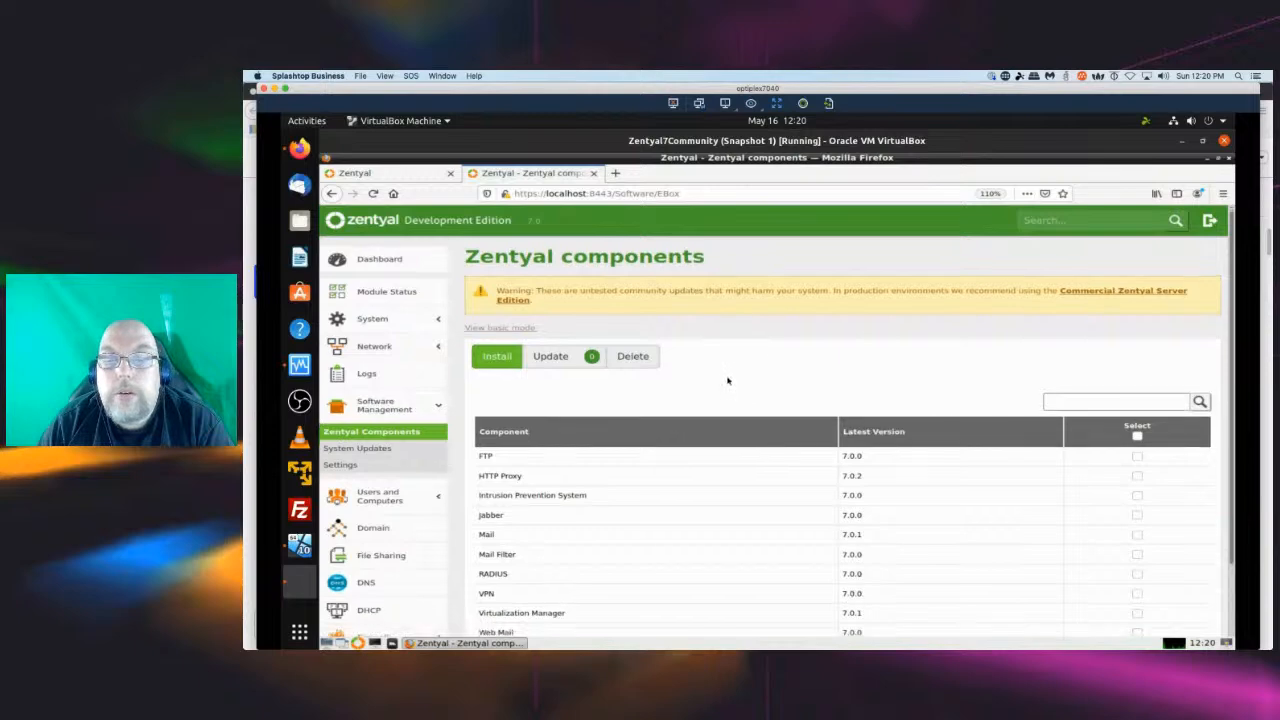
{"action": "scroll", "coordinate": [727, 380], "scroll_direction": "down", "scroll_amount": 2}
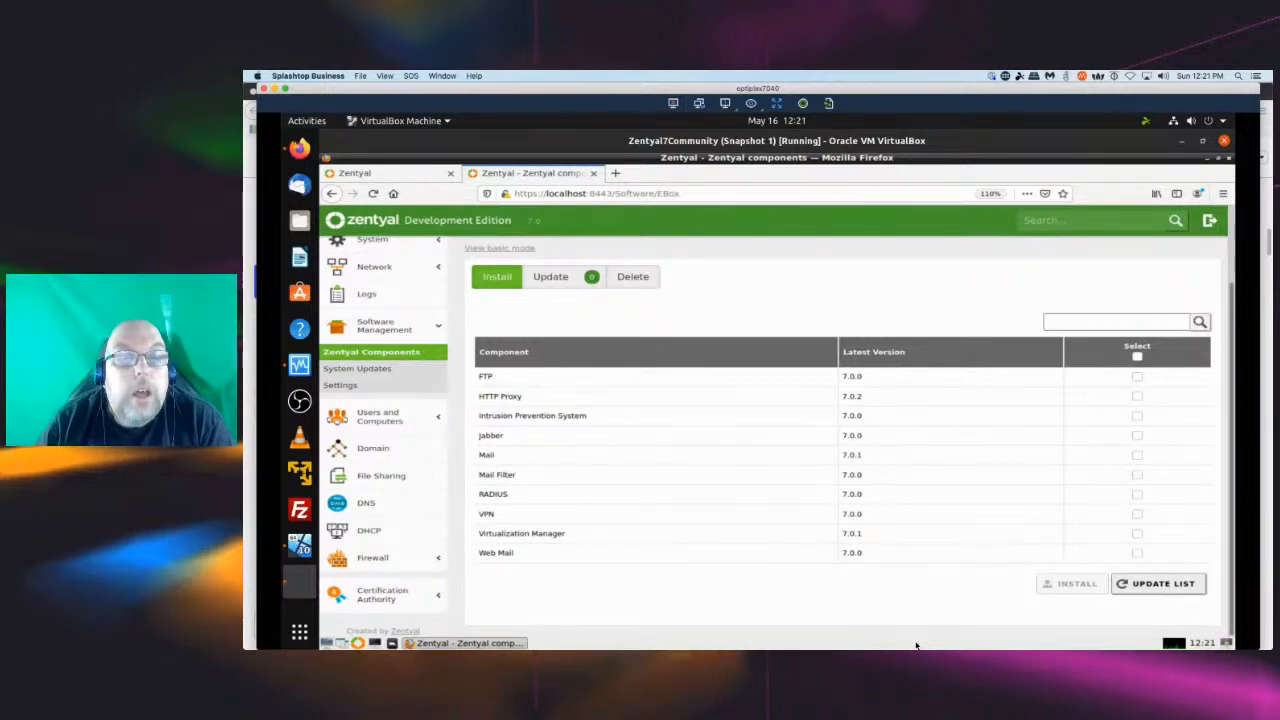
{"action": "left_click", "coordinate": [1137, 456]}
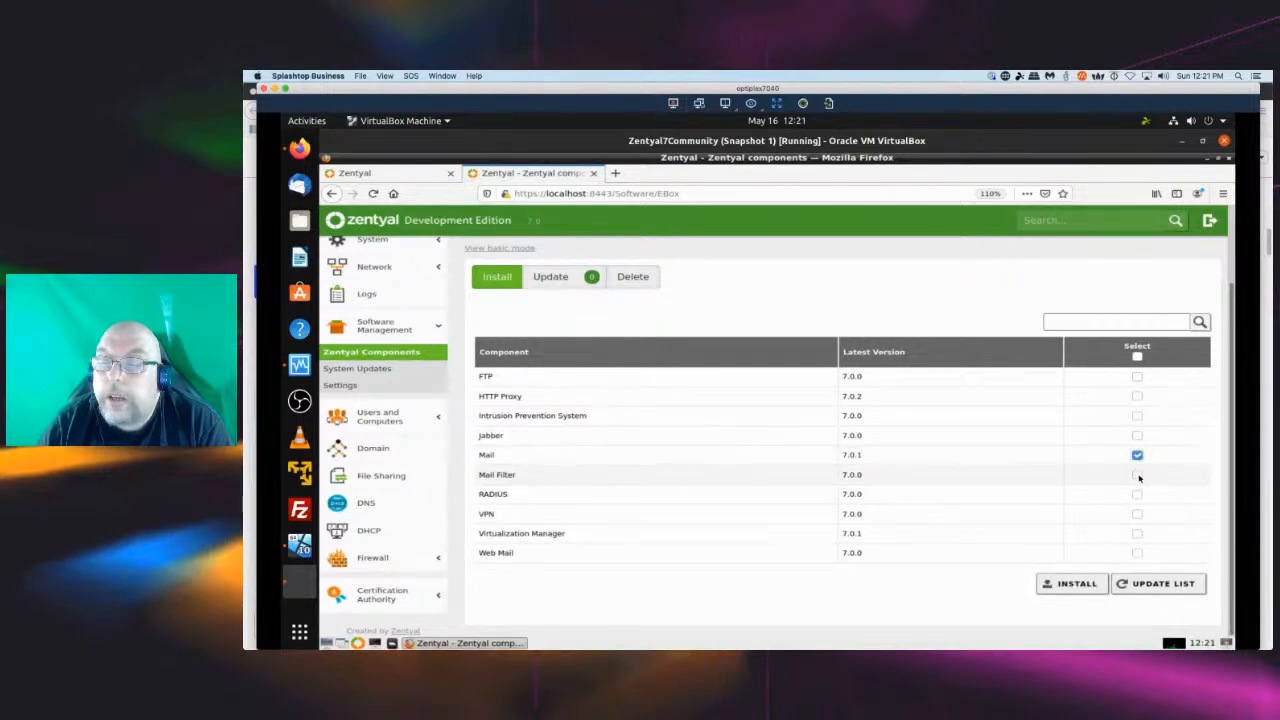
{"action": "left_click", "coordinate": [1137, 475]}
{"action": "left_click", "coordinate": [1137, 557]}
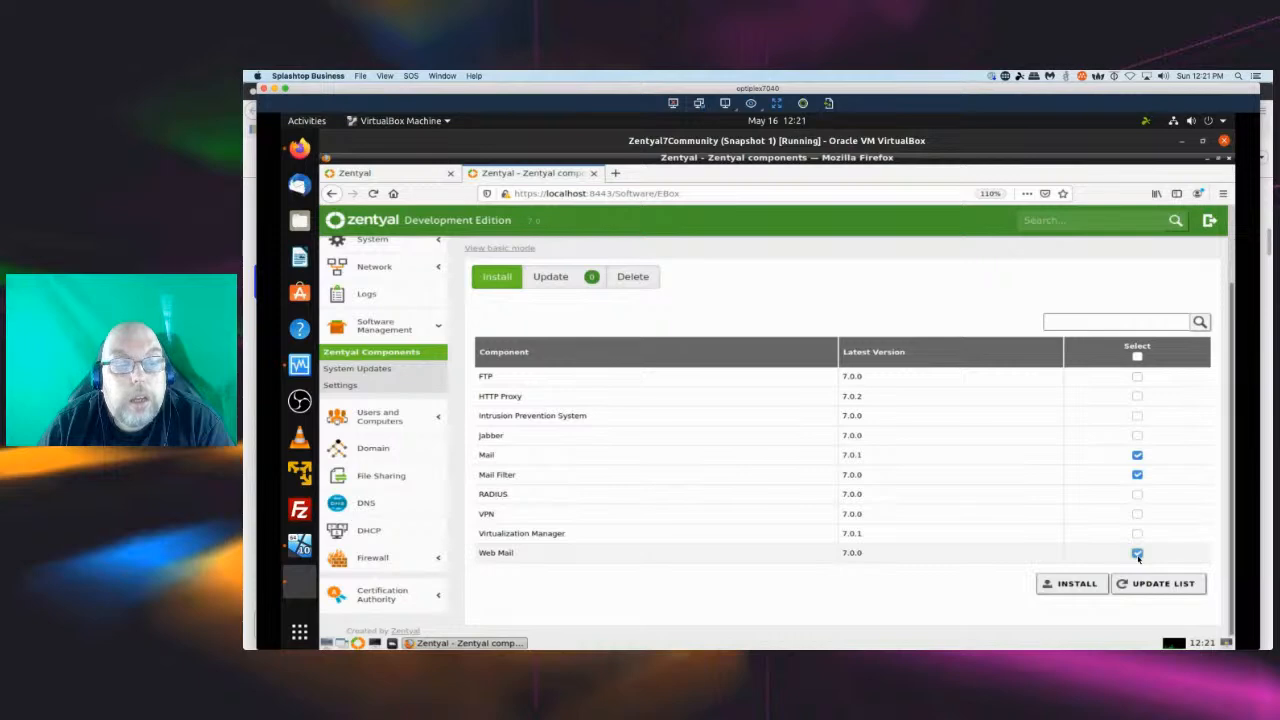
{"action": "left_click", "coordinate": [1088, 584]}
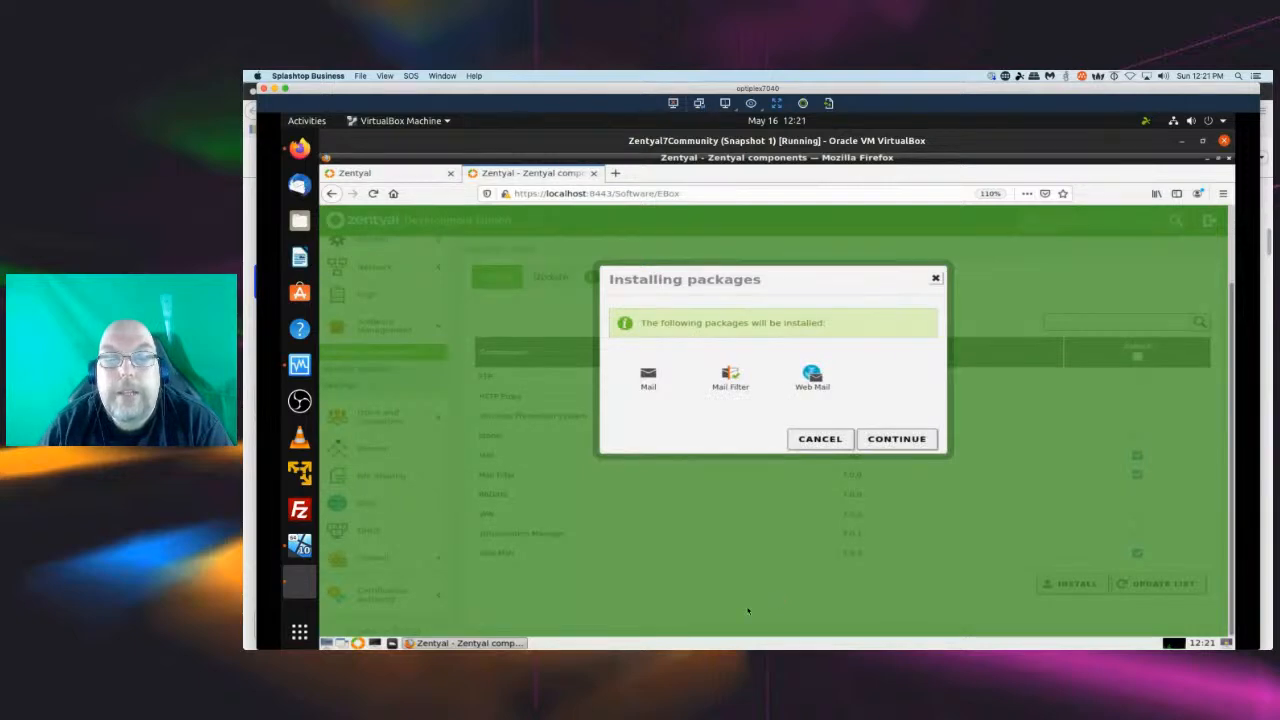
{"action": "left_click", "coordinate": [896, 439]}
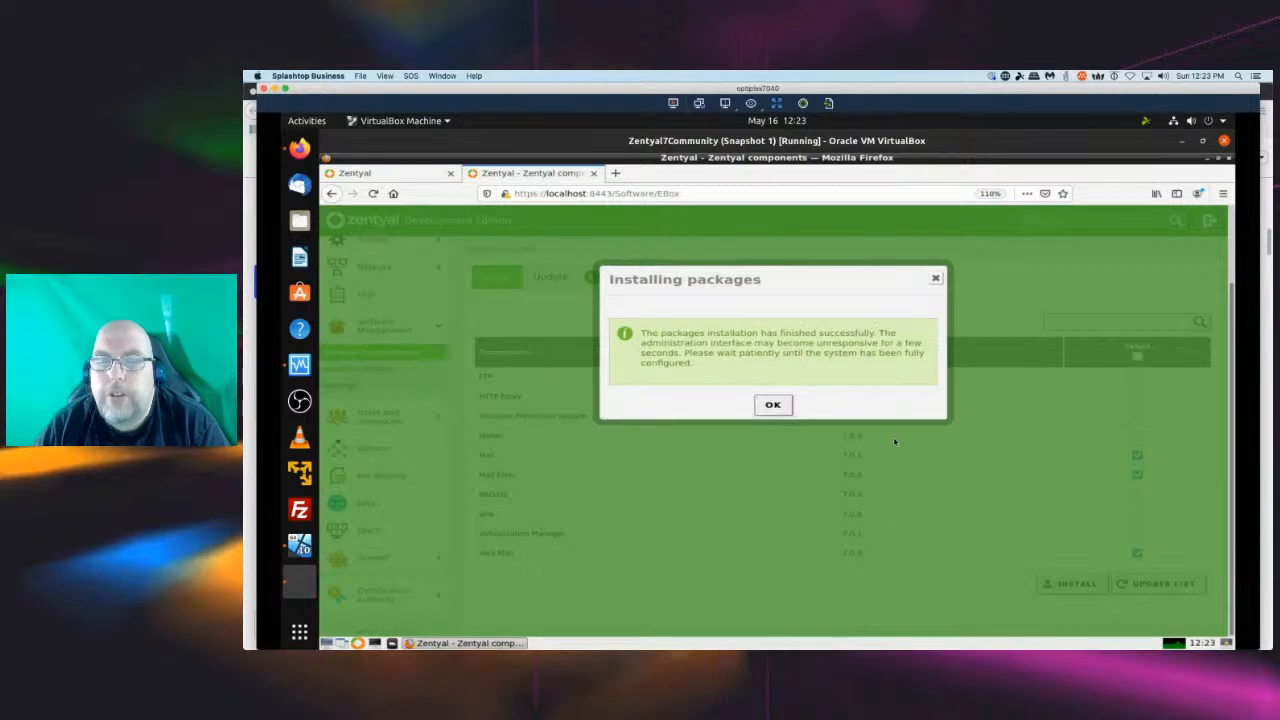
{"action": "left_click", "coordinate": [776, 405]}
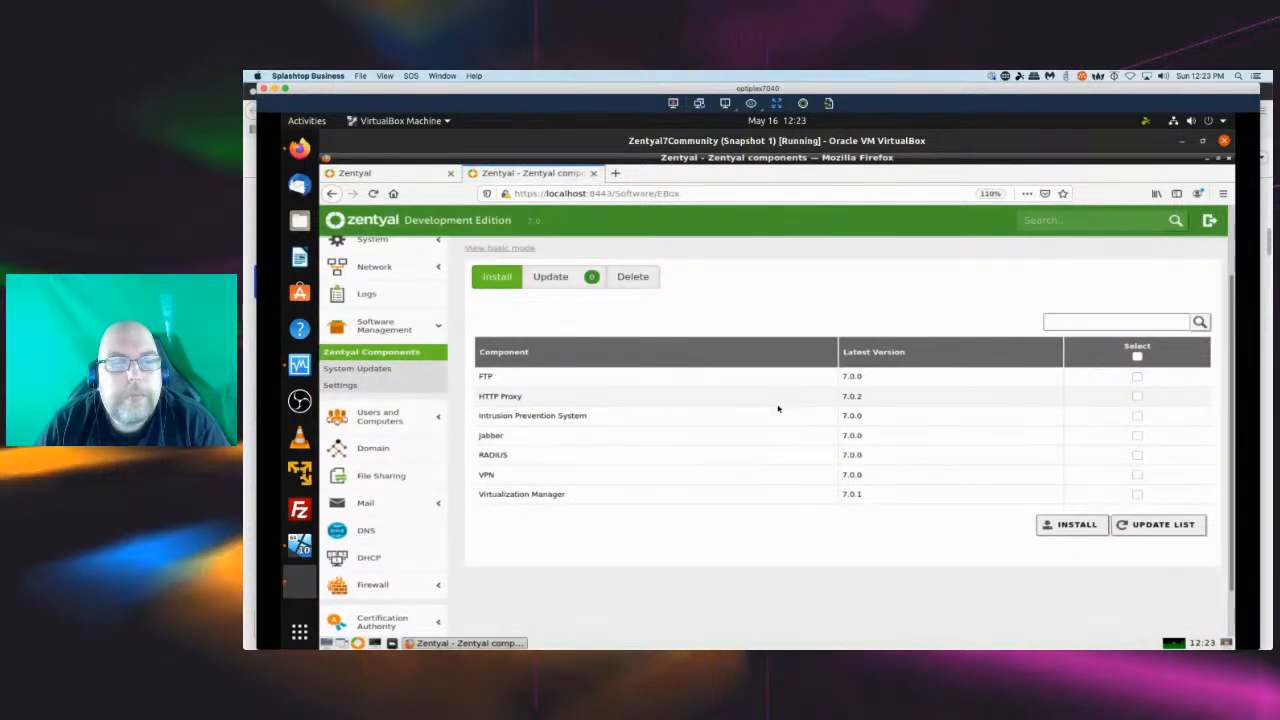
Review the Dashboard and open the Mail server general settings.
{"action": "scroll", "coordinate": [735, 407], "scroll_direction": "up", "scroll_amount": 2}
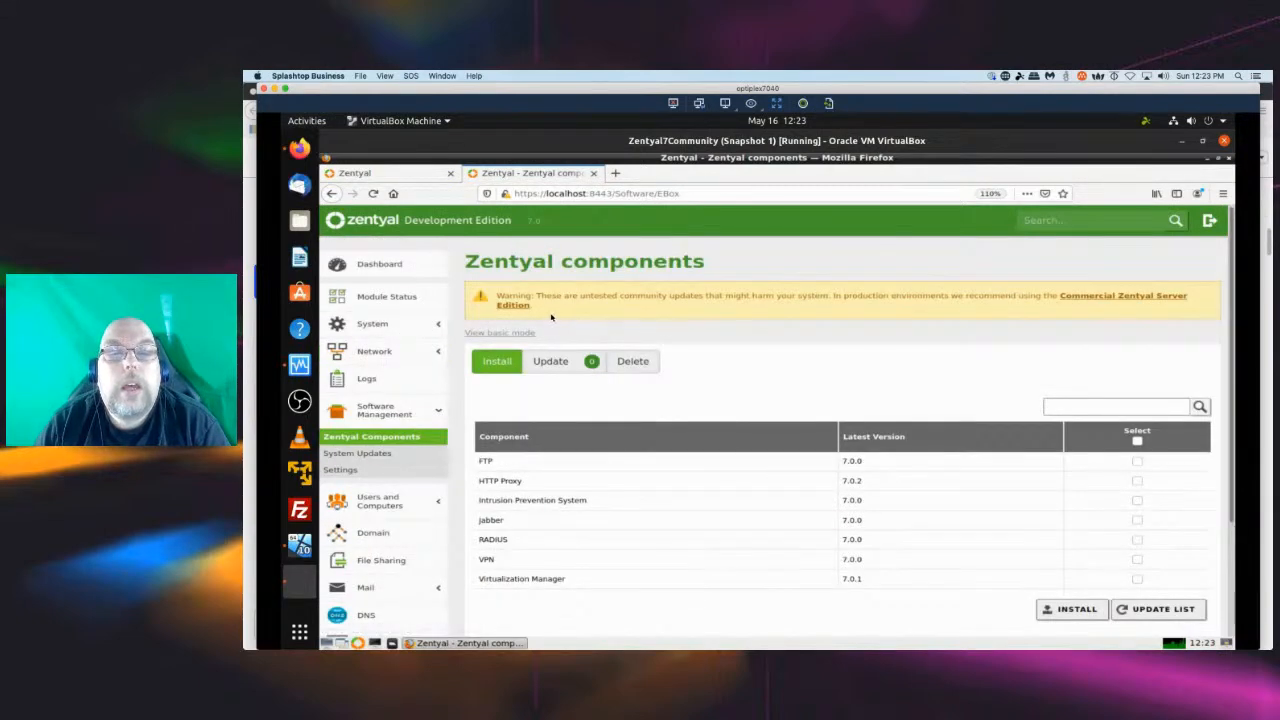
{"action": "left_click", "coordinate": [380, 264]}
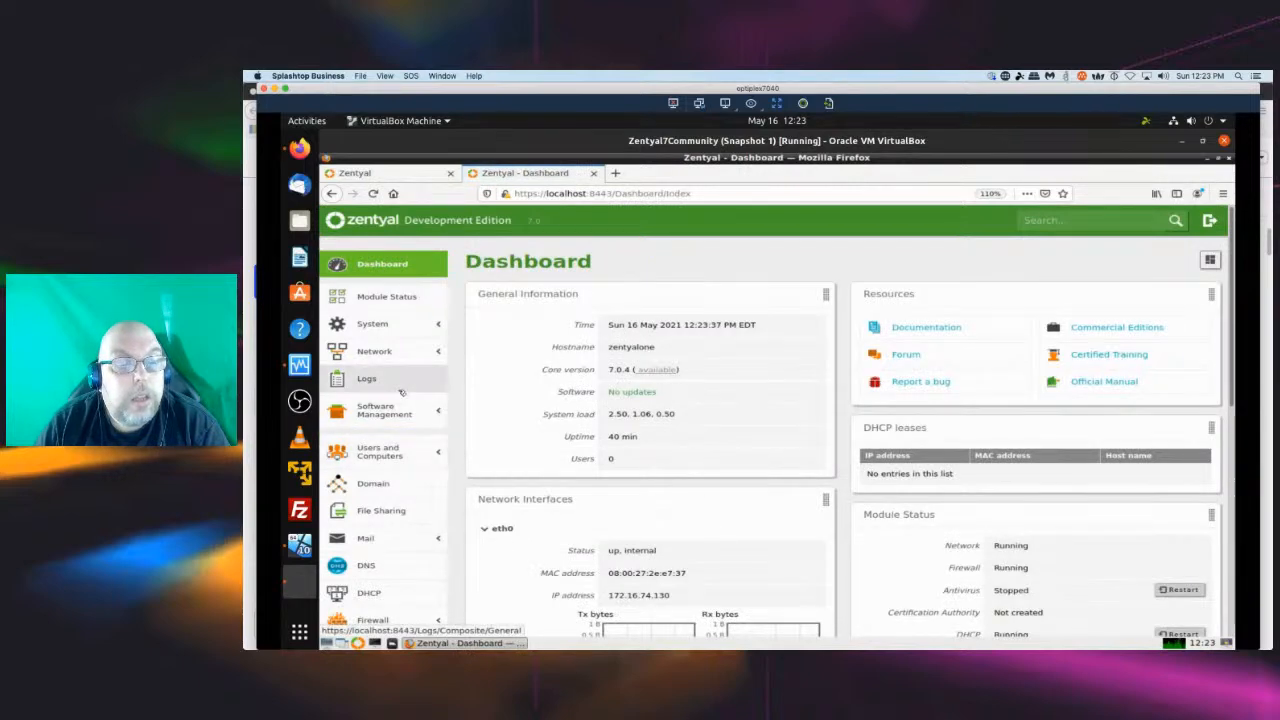
{"action": "scroll", "coordinate": [395, 392], "scroll_direction": "down", "scroll_amount": 1}
{"action": "scroll", "coordinate": [385, 385], "scroll_direction": "down", "scroll_amount": 2}
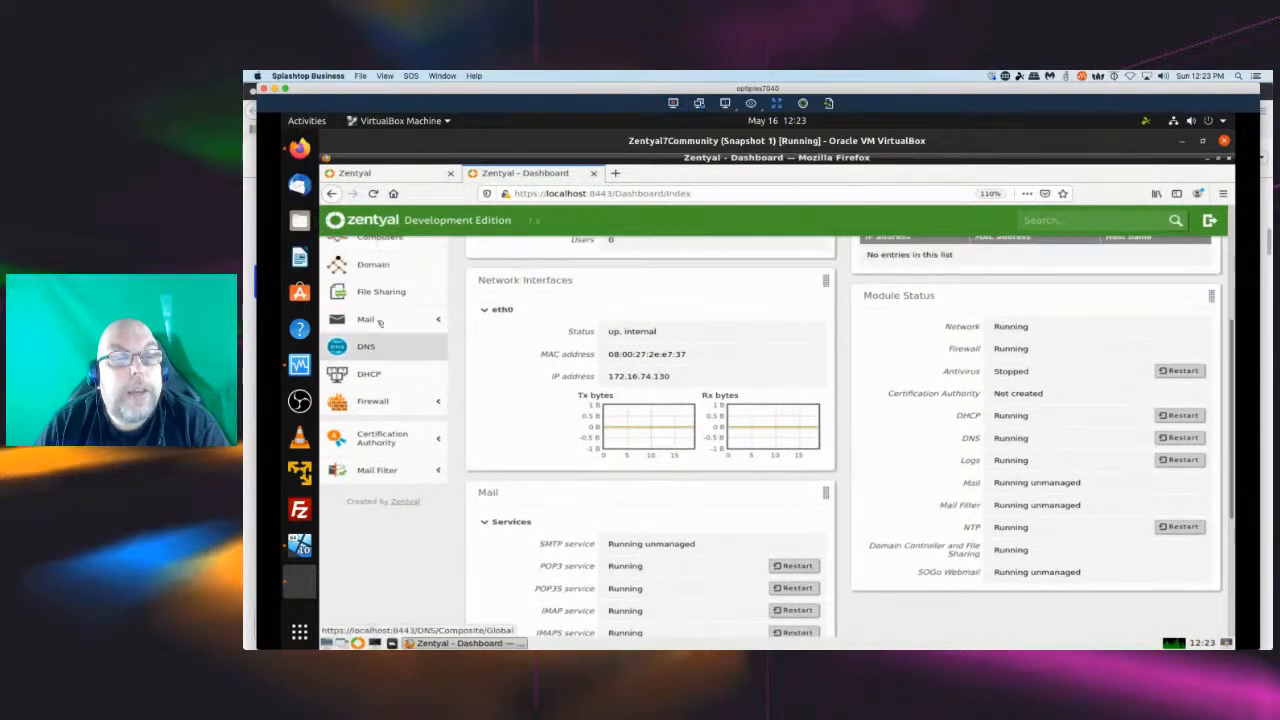
{"action": "left_click", "coordinate": [378, 320]}
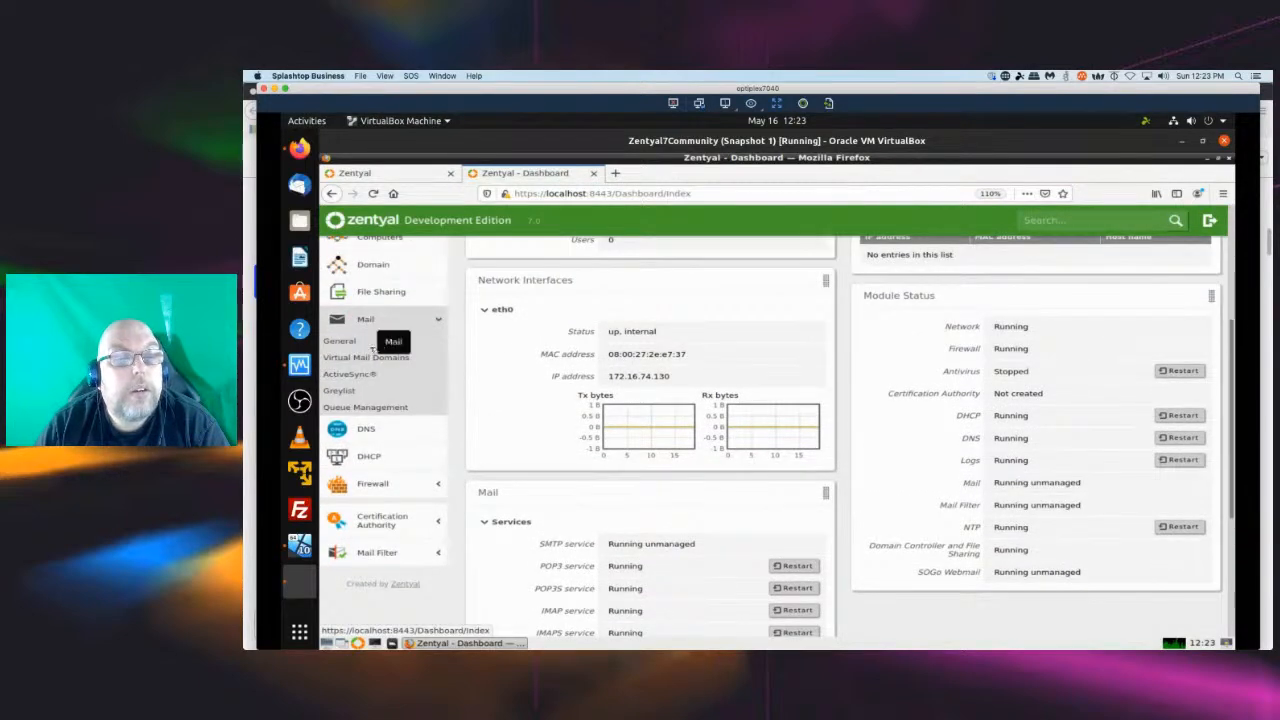
{"action": "left_click", "coordinate": [340, 342]}
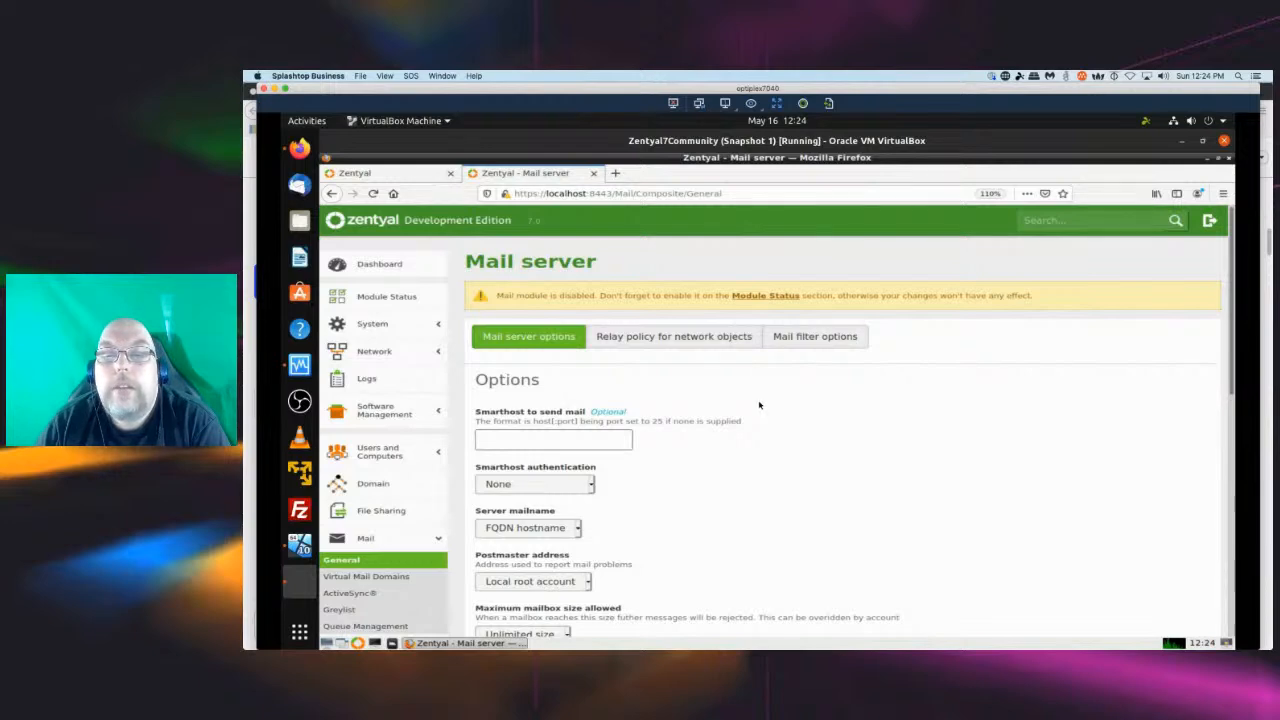
Enable the Mail, Mail Filter and SOGo Webmail modules in Module Status and save the changes.
{"action": "left_click", "coordinate": [765, 296]}
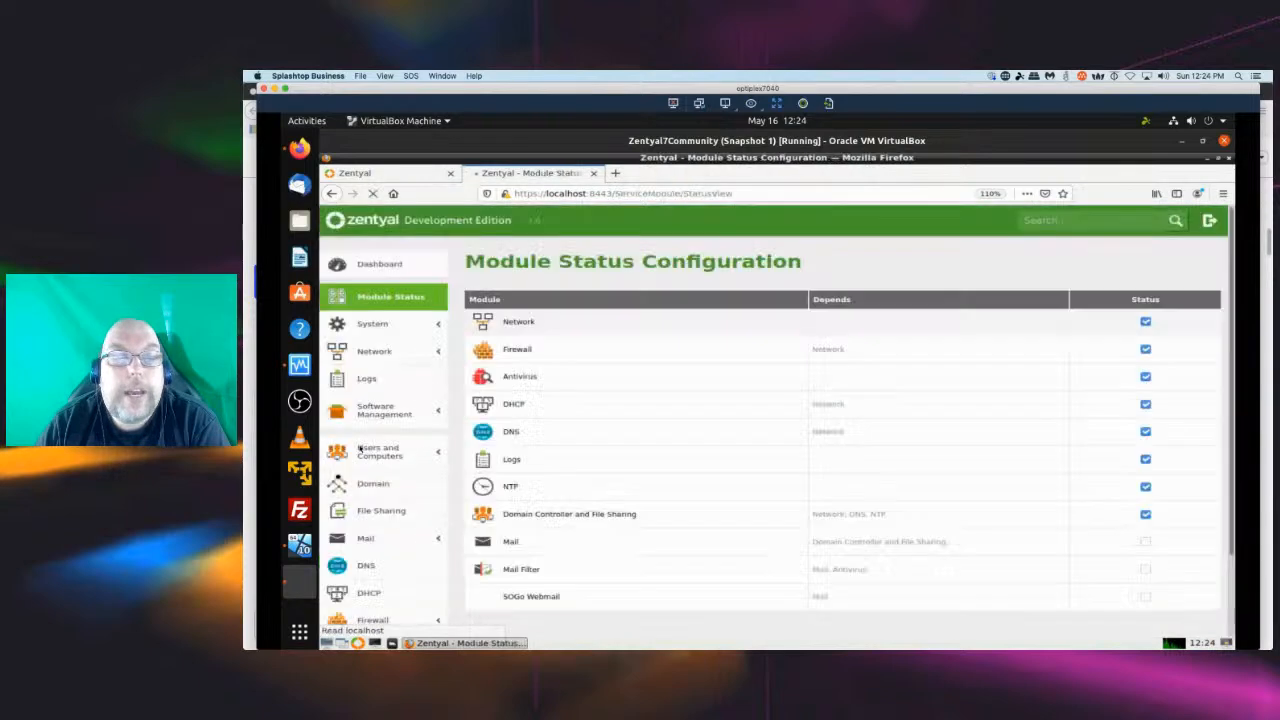
{"action": "left_click", "coordinate": [1146, 542]}
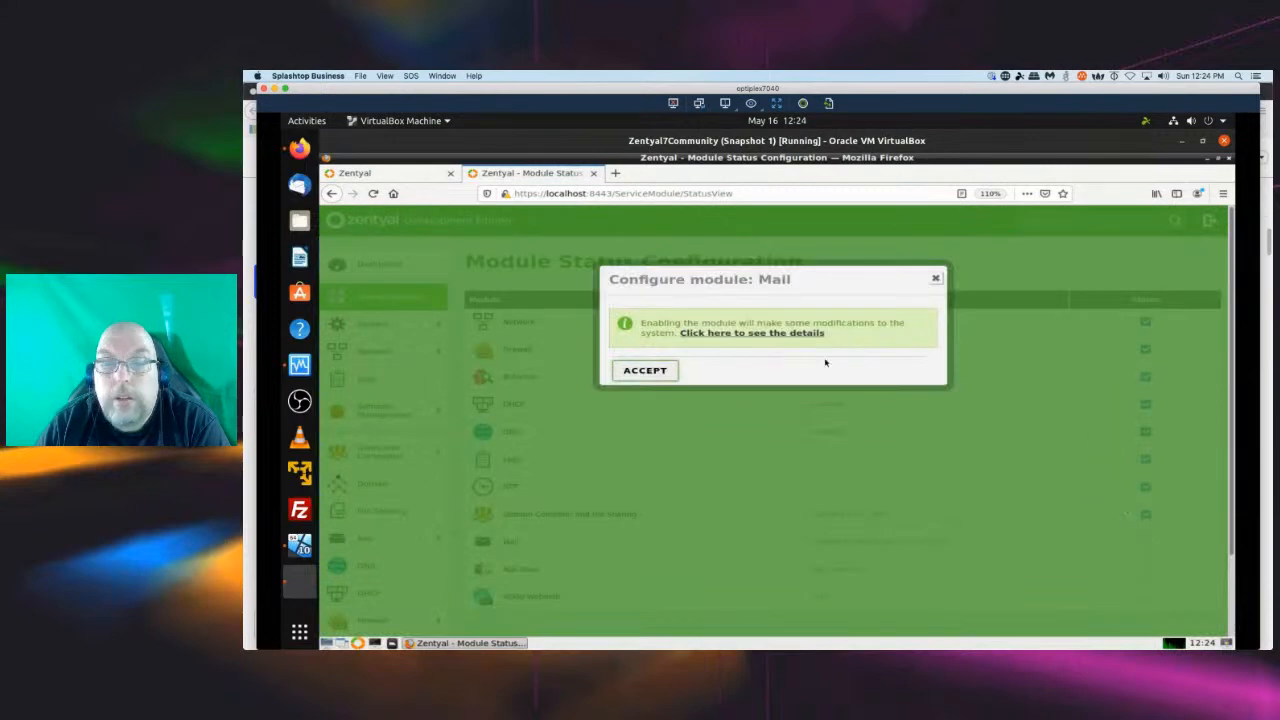
{"action": "left_click", "coordinate": [650, 372]}
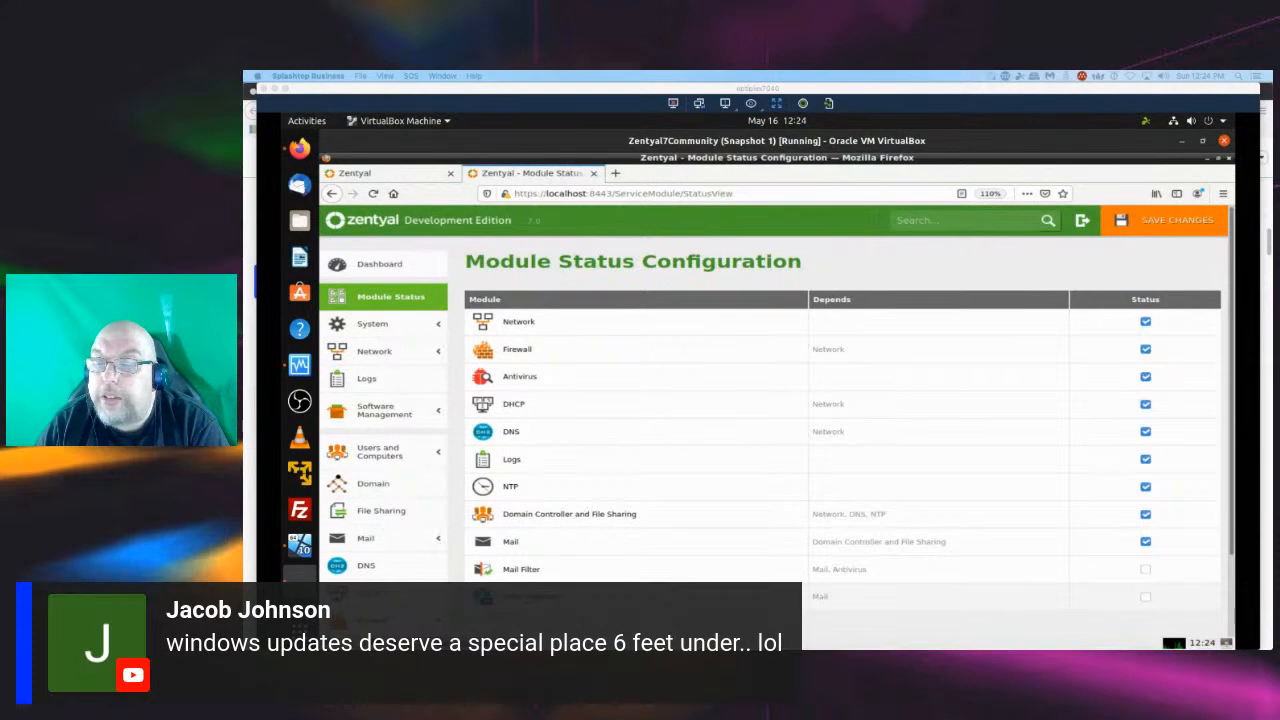
{"action": "left_click", "coordinate": [1146, 570]}
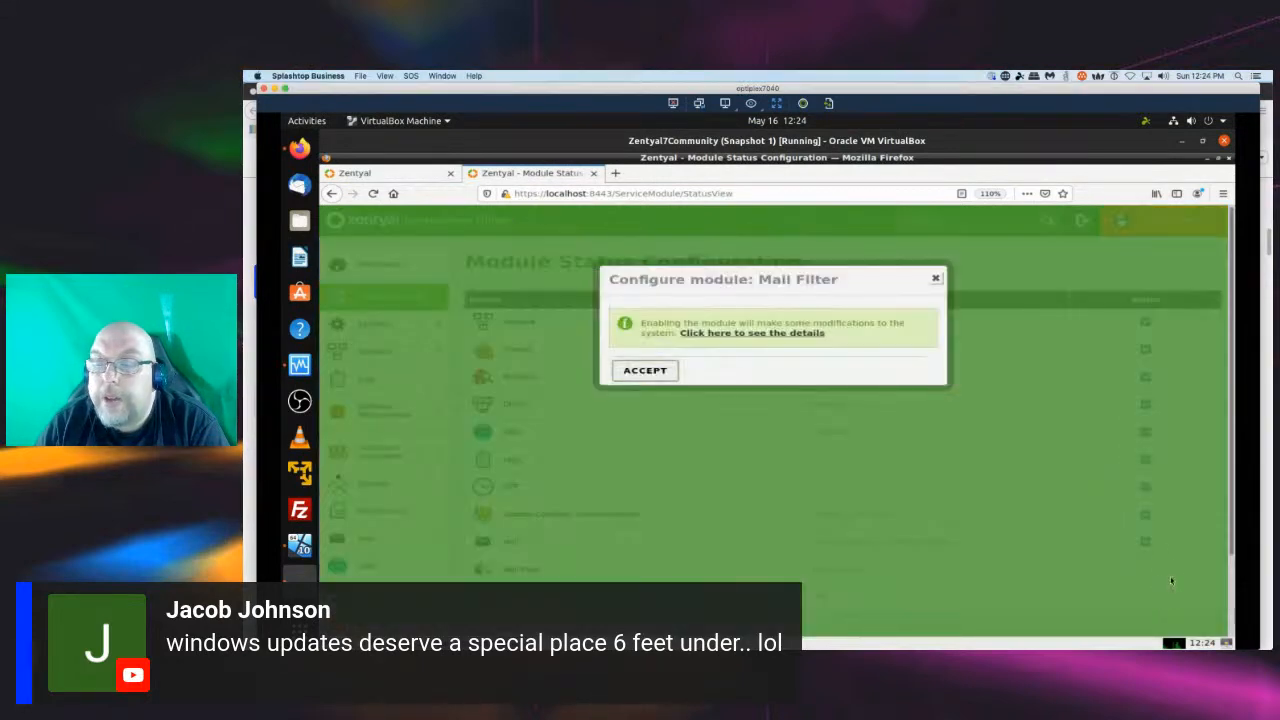
{"action": "left_click", "coordinate": [645, 371]}
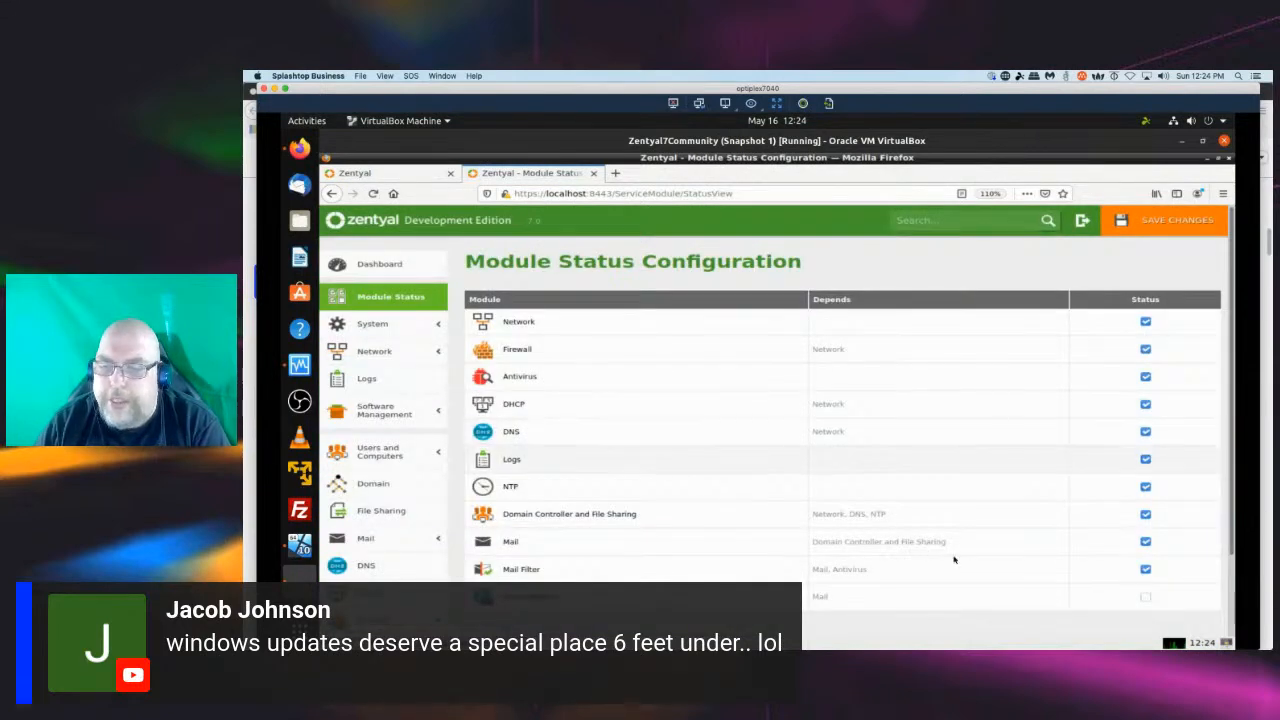
{"action": "left_click", "coordinate": [1146, 597]}
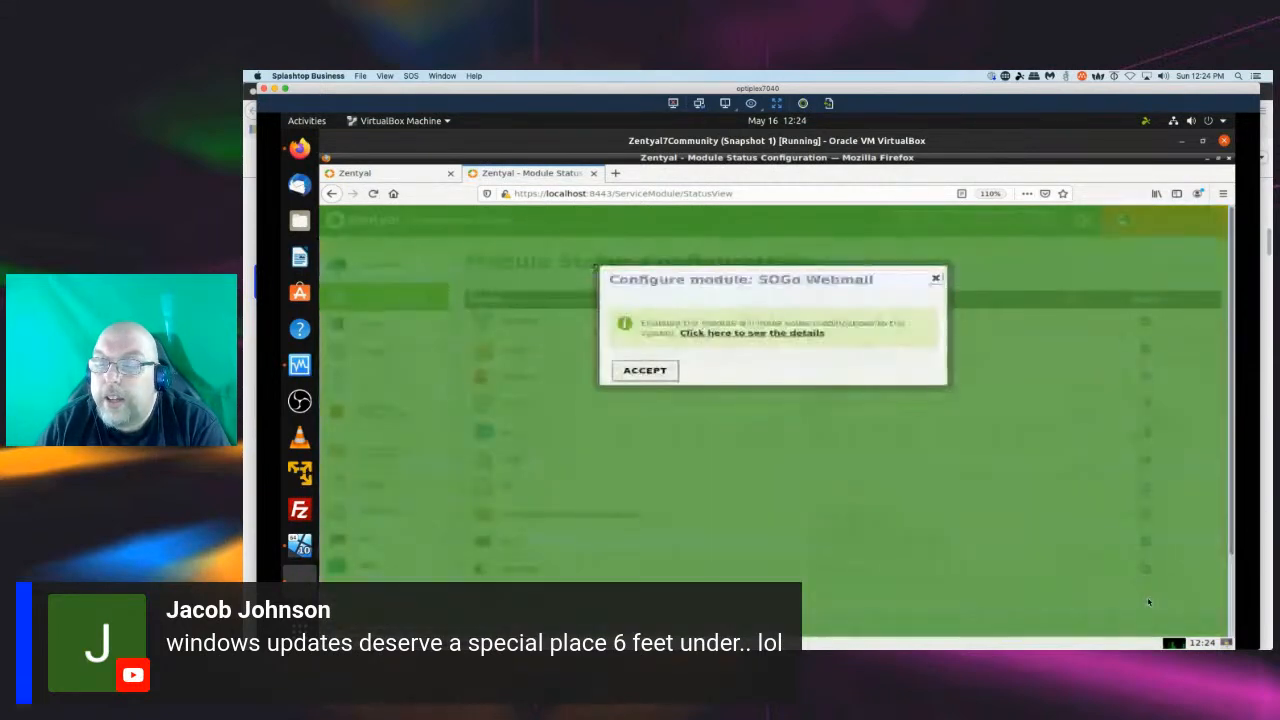
{"action": "left_click", "coordinate": [645, 370]}
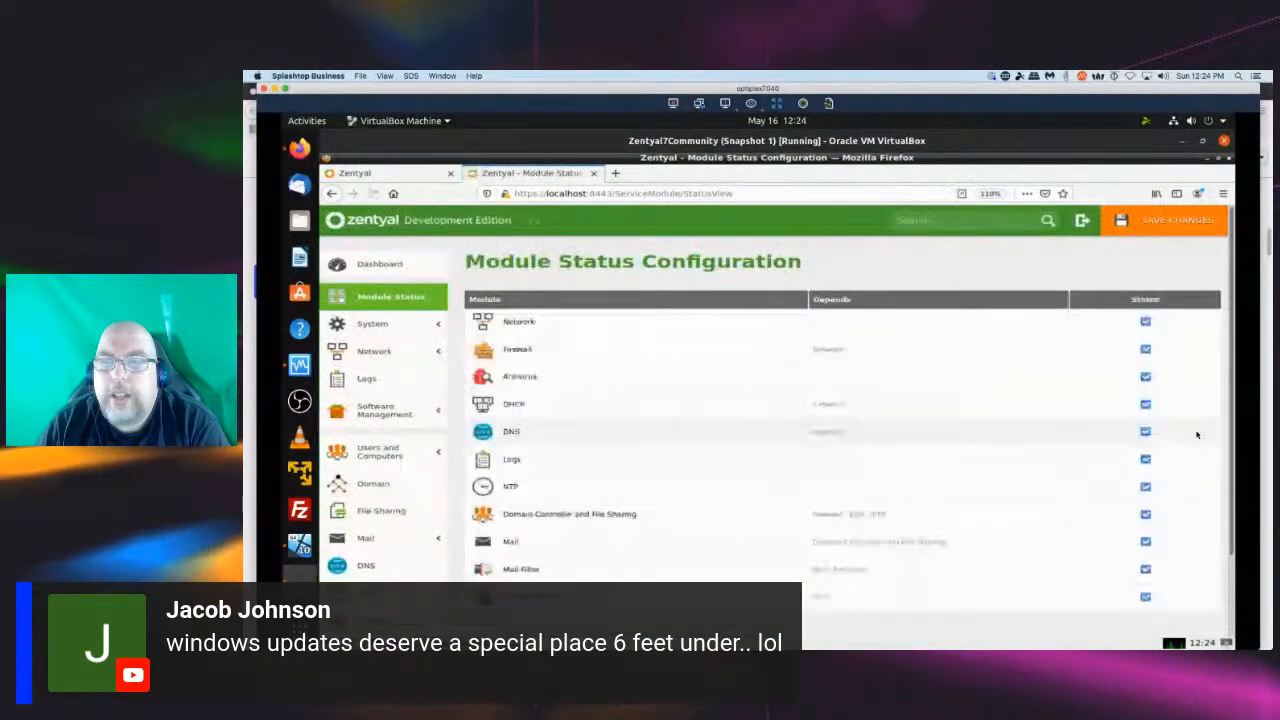
{"action": "left_click", "coordinate": [1153, 225]}
{"action": "left_click", "coordinate": [634, 407]}
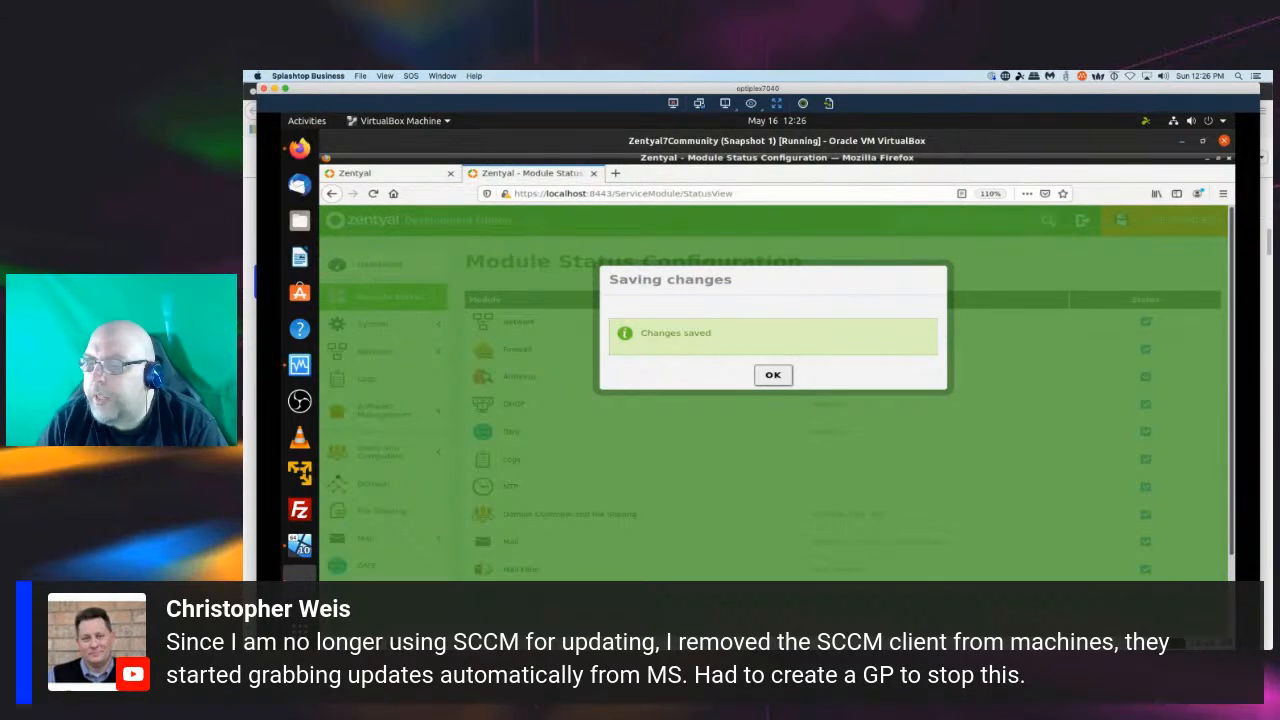
{"action": "left_click", "coordinate": [776, 377]}
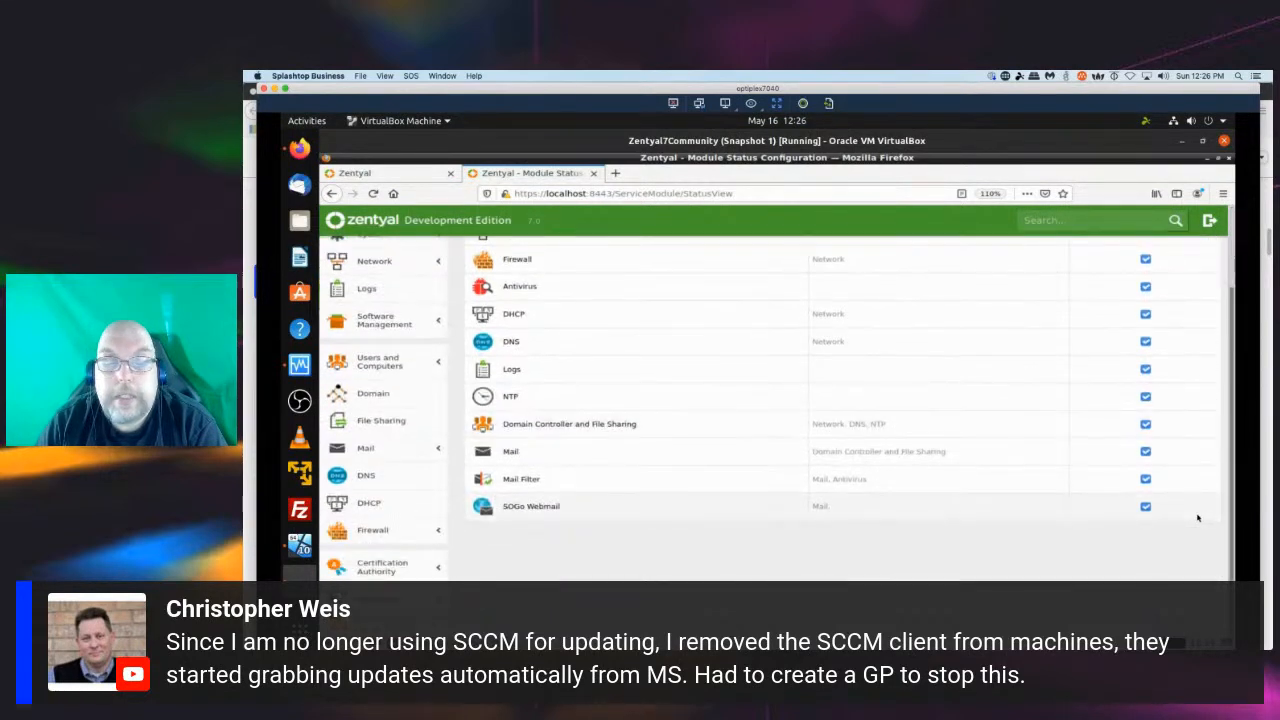
Open the Mail server general settings and review its options, including the server mailname choices and mail retrieval services.
{"action": "scroll", "coordinate": [1197, 518], "scroll_direction": "up", "scroll_amount": 3}
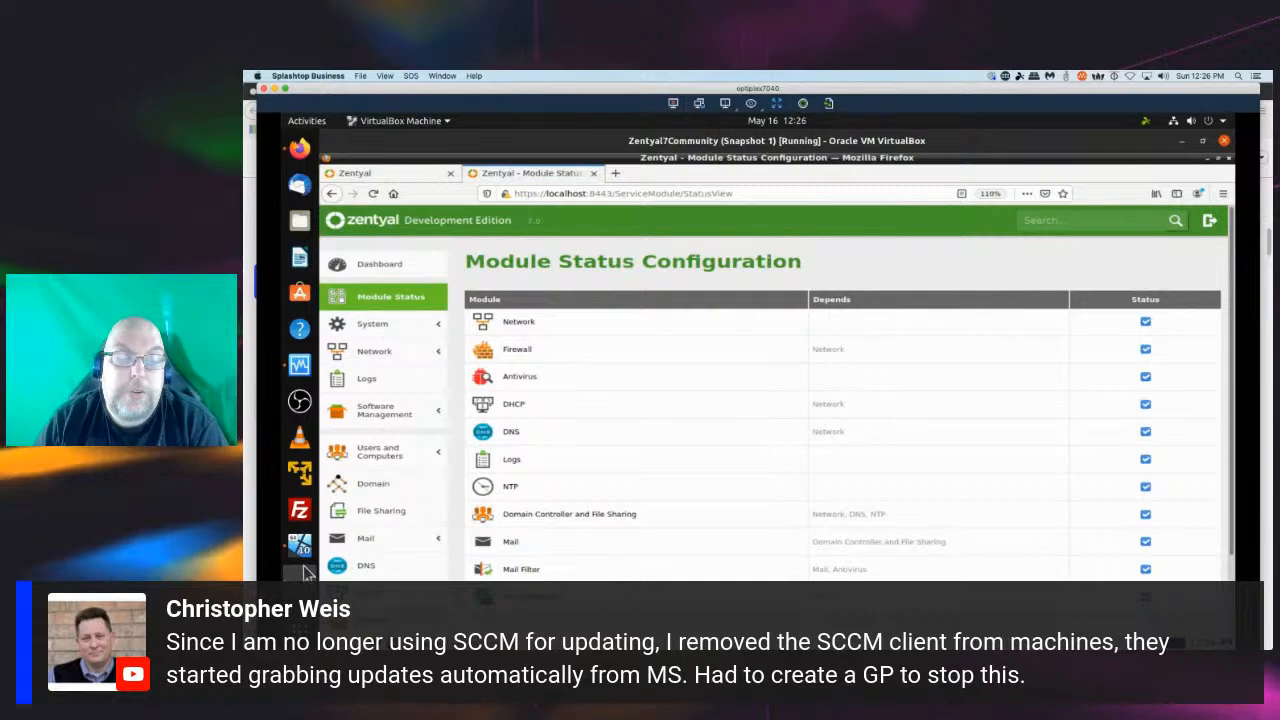
{"action": "left_click", "coordinate": [367, 538]}
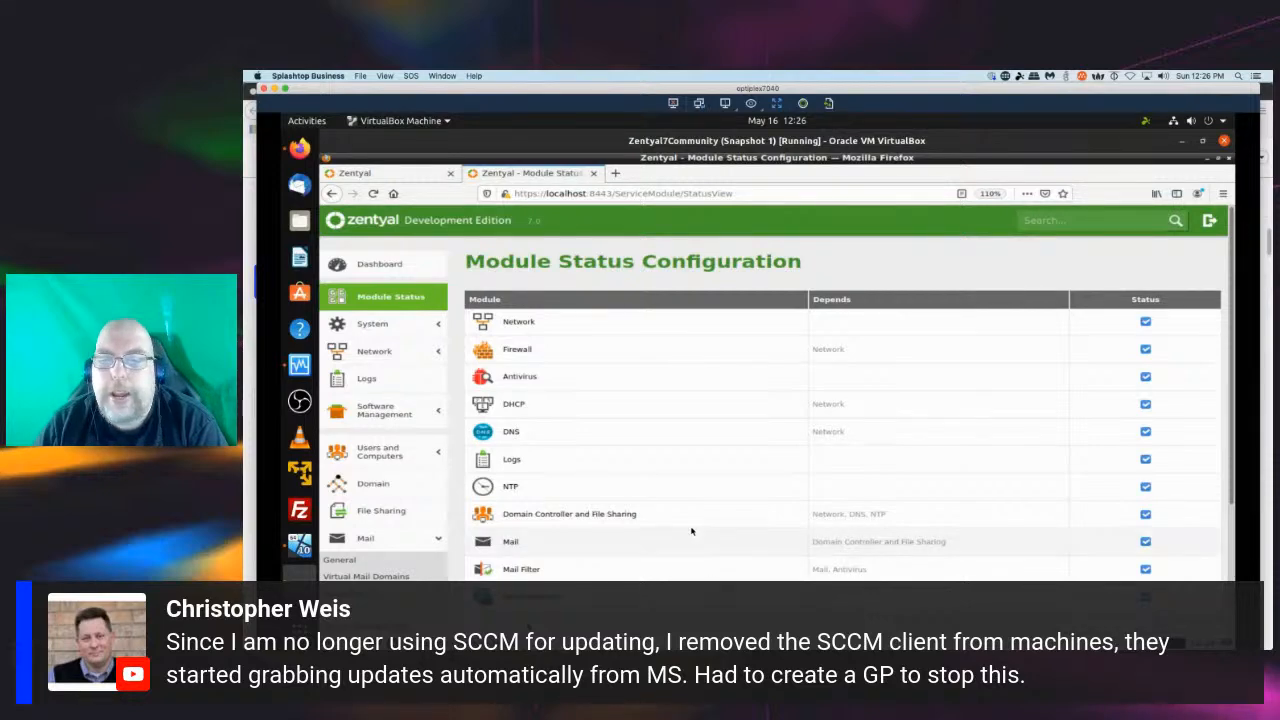
{"action": "scroll", "coordinate": [393, 455], "scroll_direction": "down", "scroll_amount": 1}
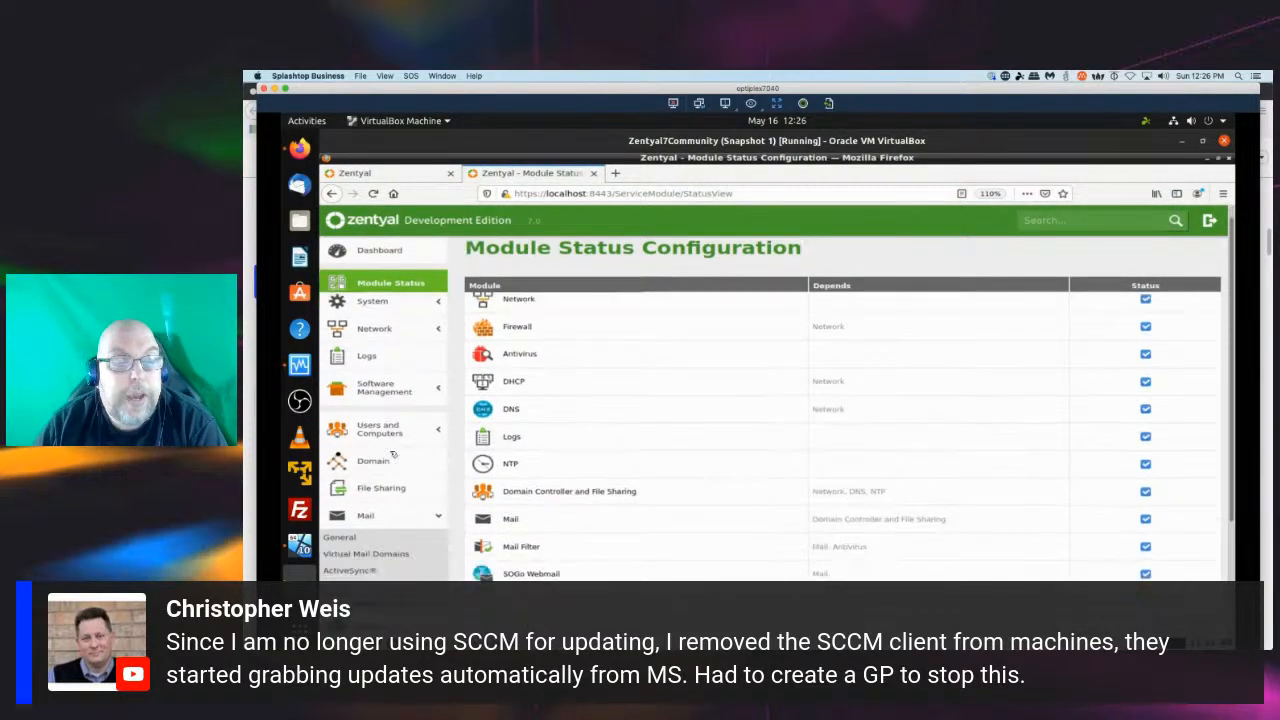
{"action": "scroll", "coordinate": [393, 455], "scroll_direction": "down", "scroll_amount": 3}
{"action": "left_click", "coordinate": [347, 417]}
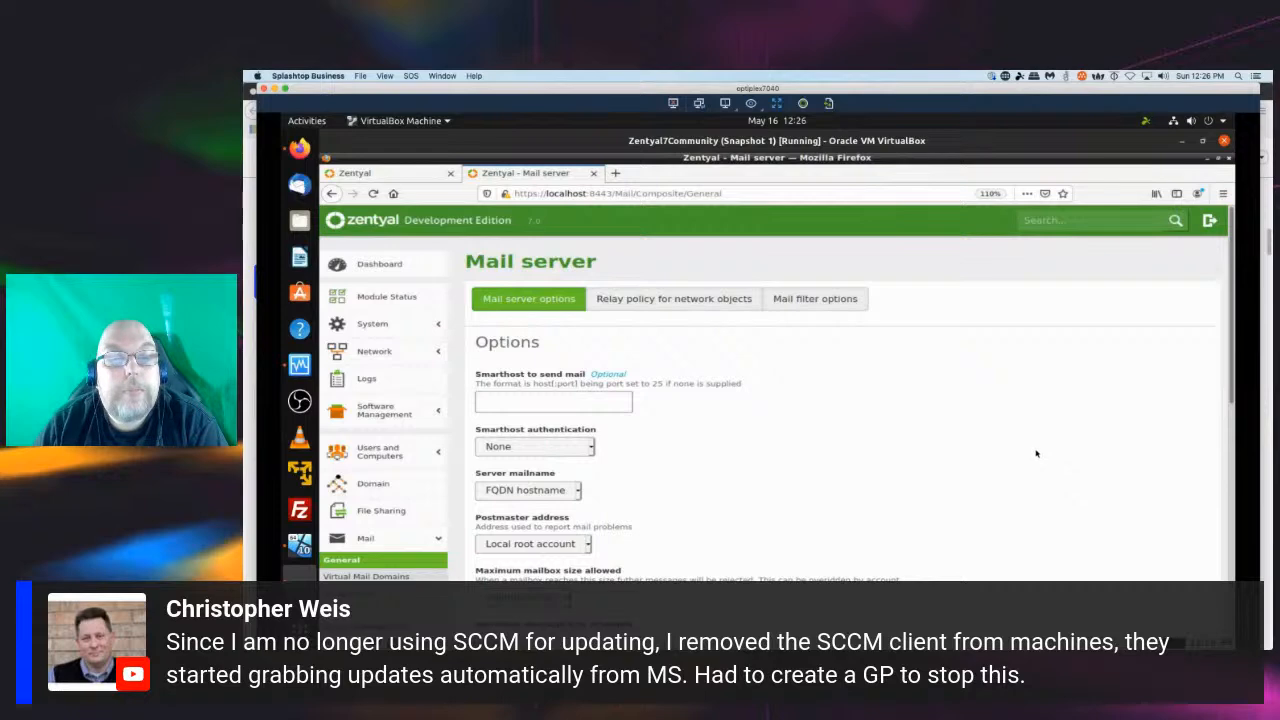
{"action": "scroll", "coordinate": [1036, 453], "scroll_direction": "down", "scroll_amount": 2}
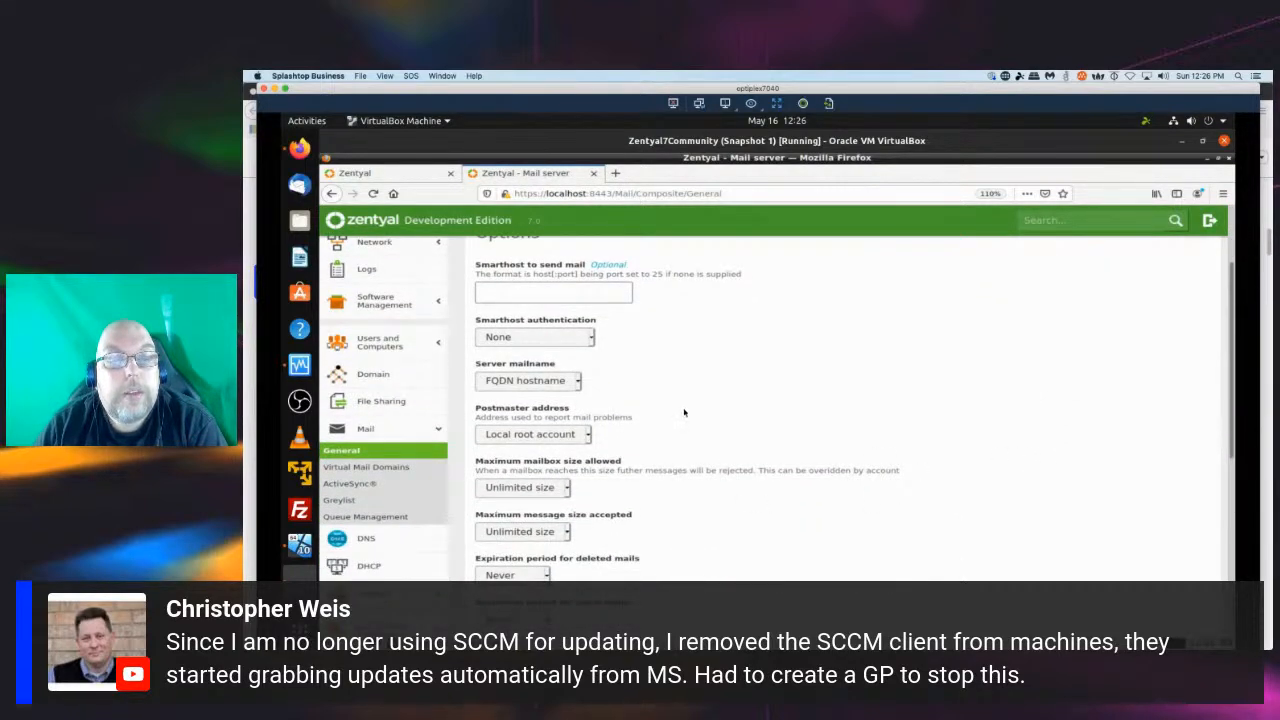
{"action": "left_click", "coordinate": [578, 381]}
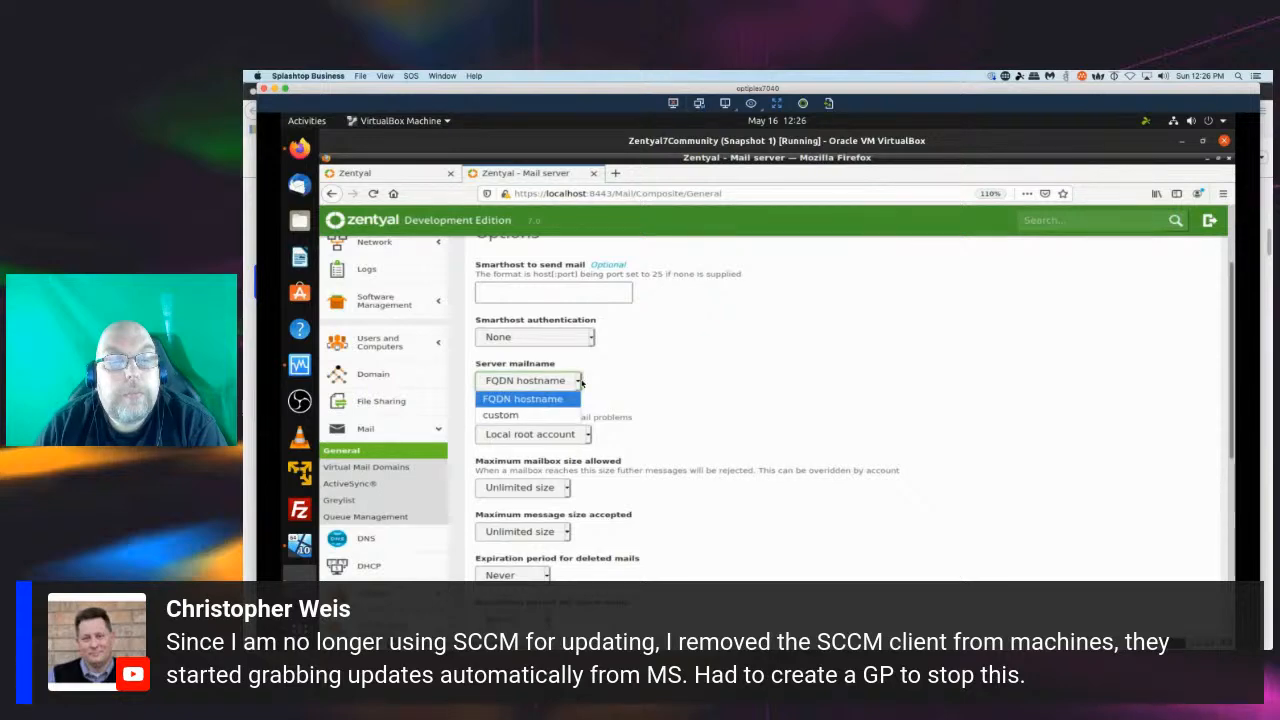
{"action": "left_click", "coordinate": [678, 394]}
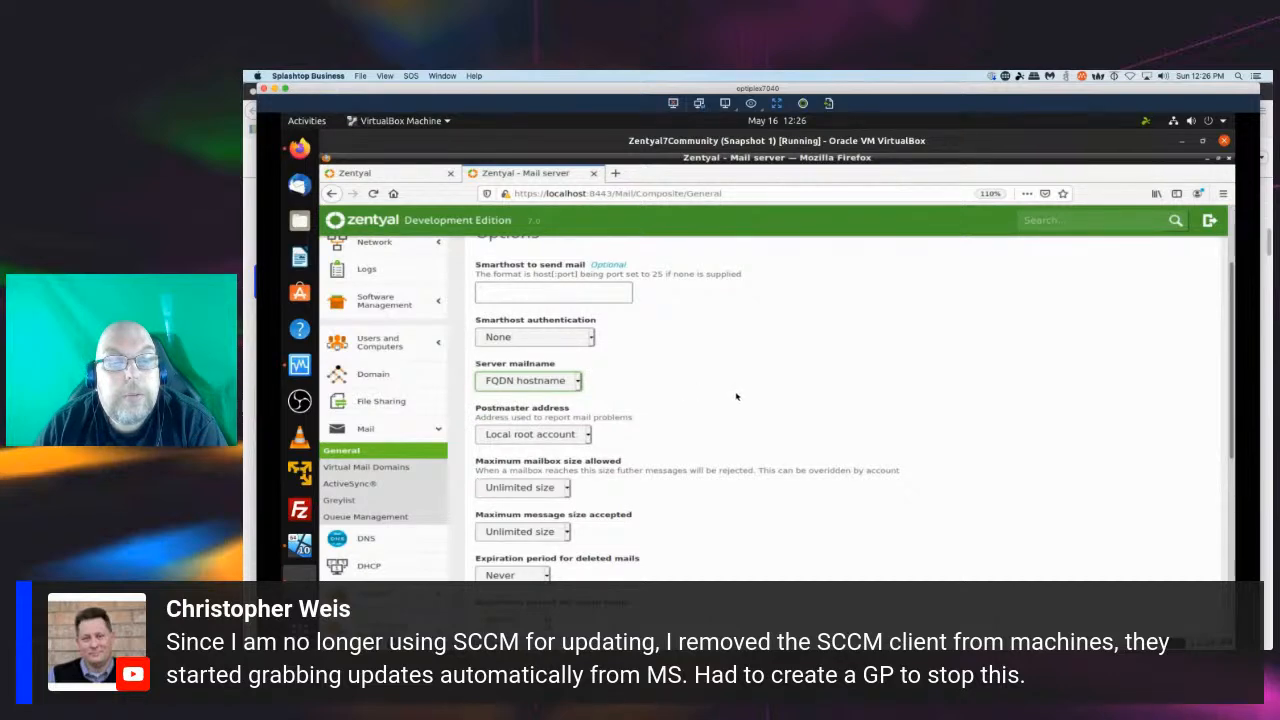
{"action": "scroll", "coordinate": [801, 405], "scroll_direction": "down", "scroll_amount": 2}
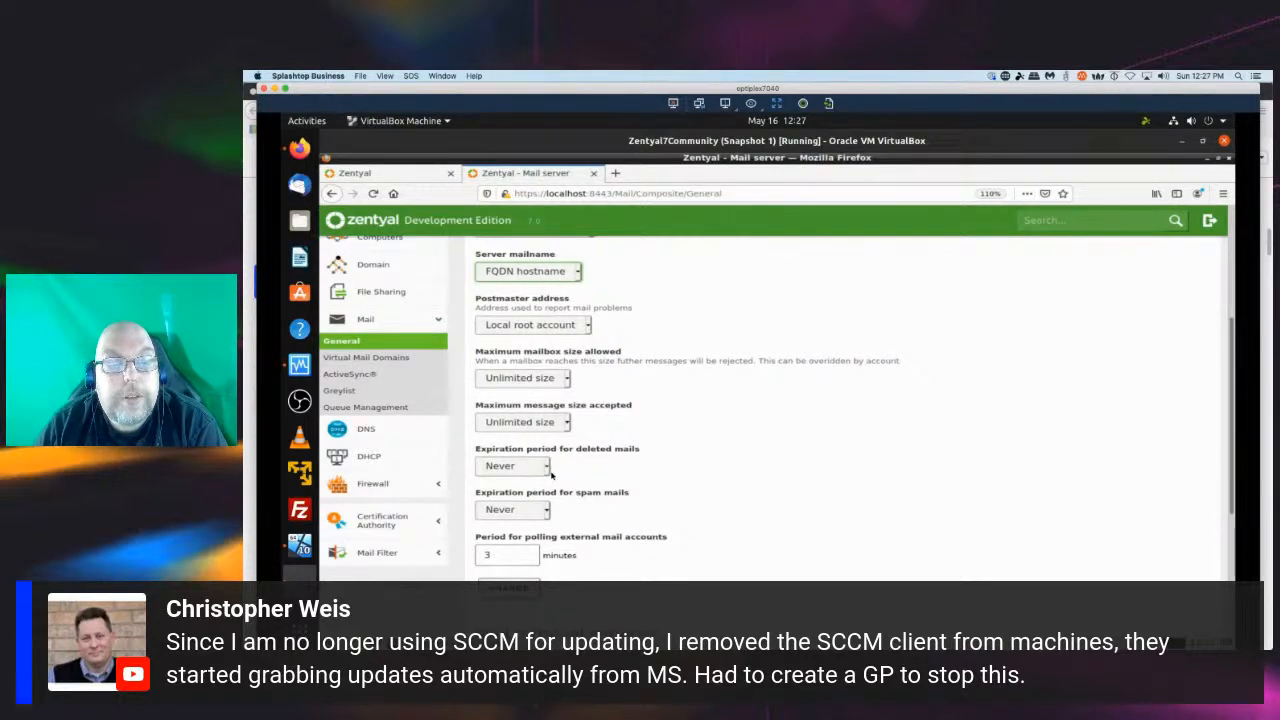
{"action": "scroll", "coordinate": [698, 483], "scroll_direction": "down", "scroll_amount": 3}
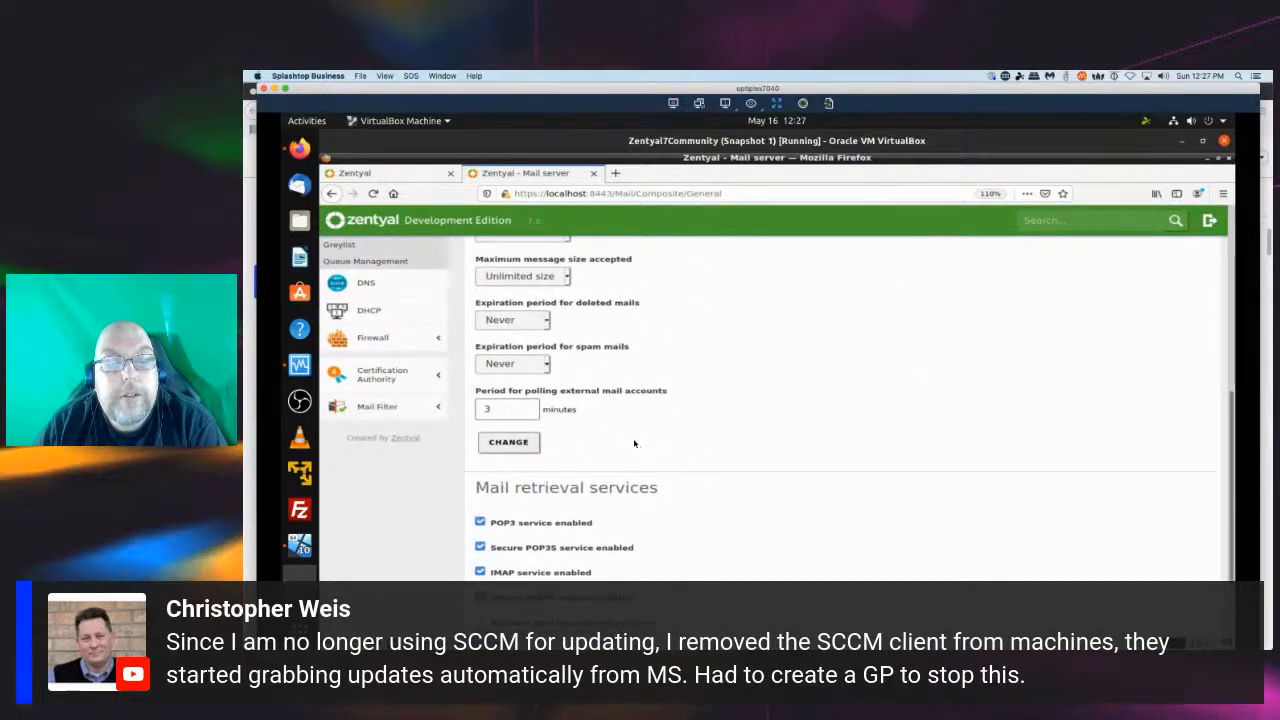
{"action": "scroll", "coordinate": [770, 431], "scroll_direction": "down", "scroll_amount": 2}
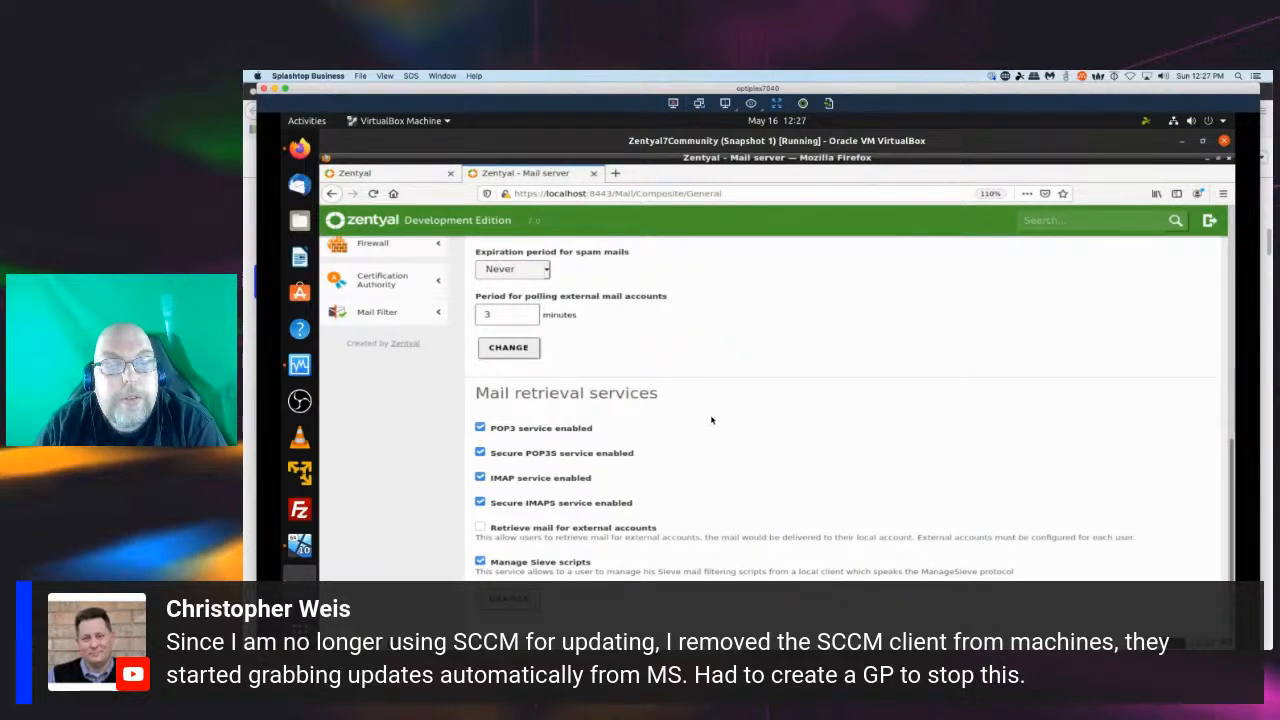
{"action": "scroll", "coordinate": [712, 420], "scroll_direction": "up", "scroll_amount": 5}
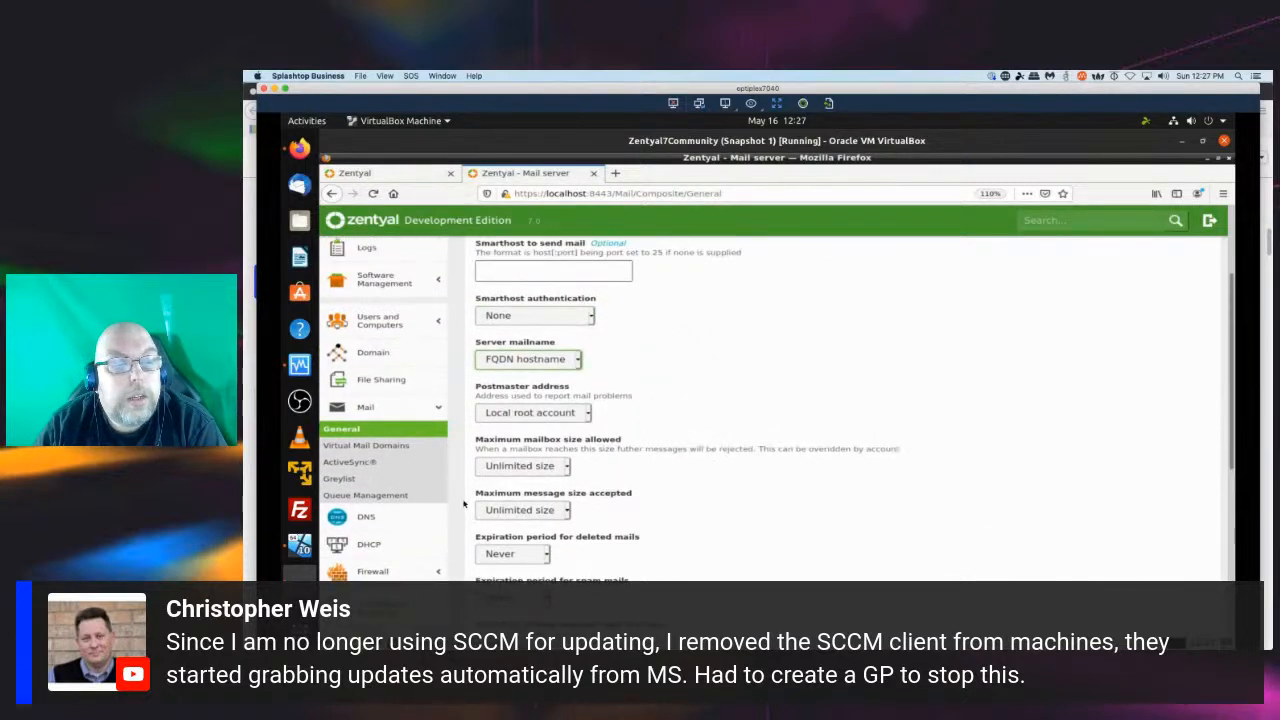
Browse the Virtual Mail Domains, ActiveSync, Greylist and Queue Management pages under Mail.
{"action": "left_click", "coordinate": [382, 448]}
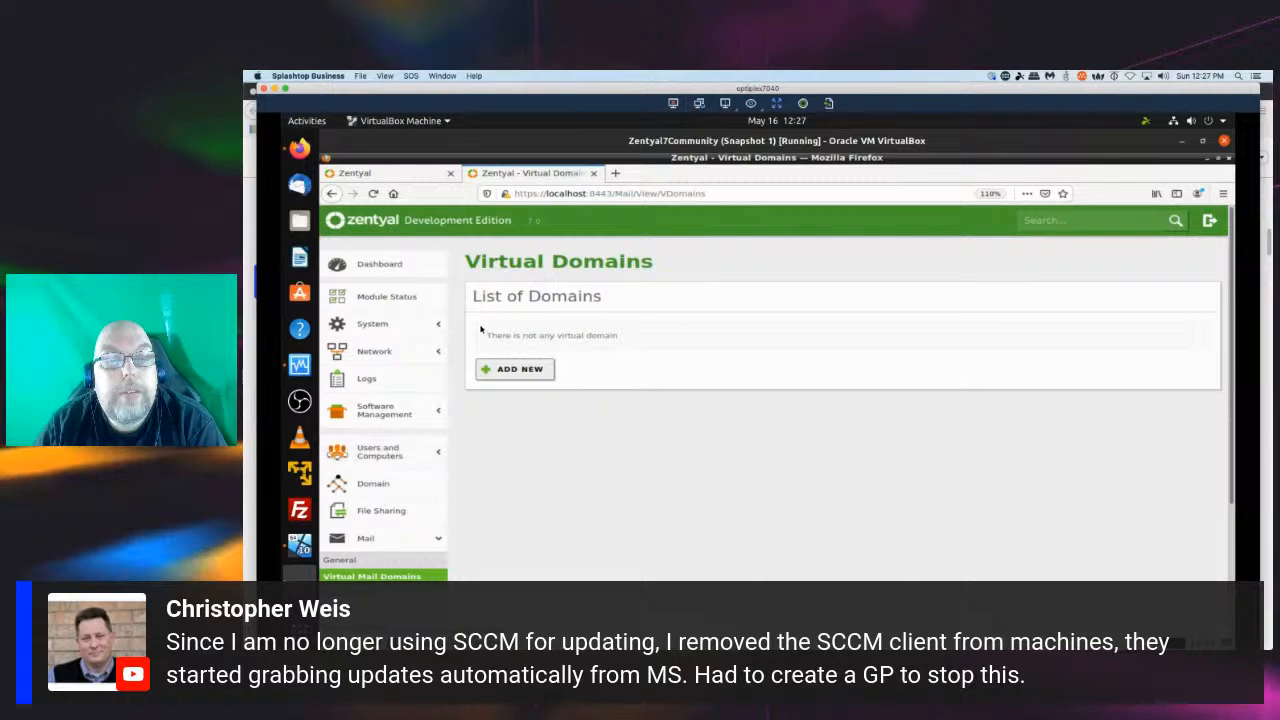
{"action": "scroll", "coordinate": [385, 450], "scroll_direction": "down", "scroll_amount": 1}
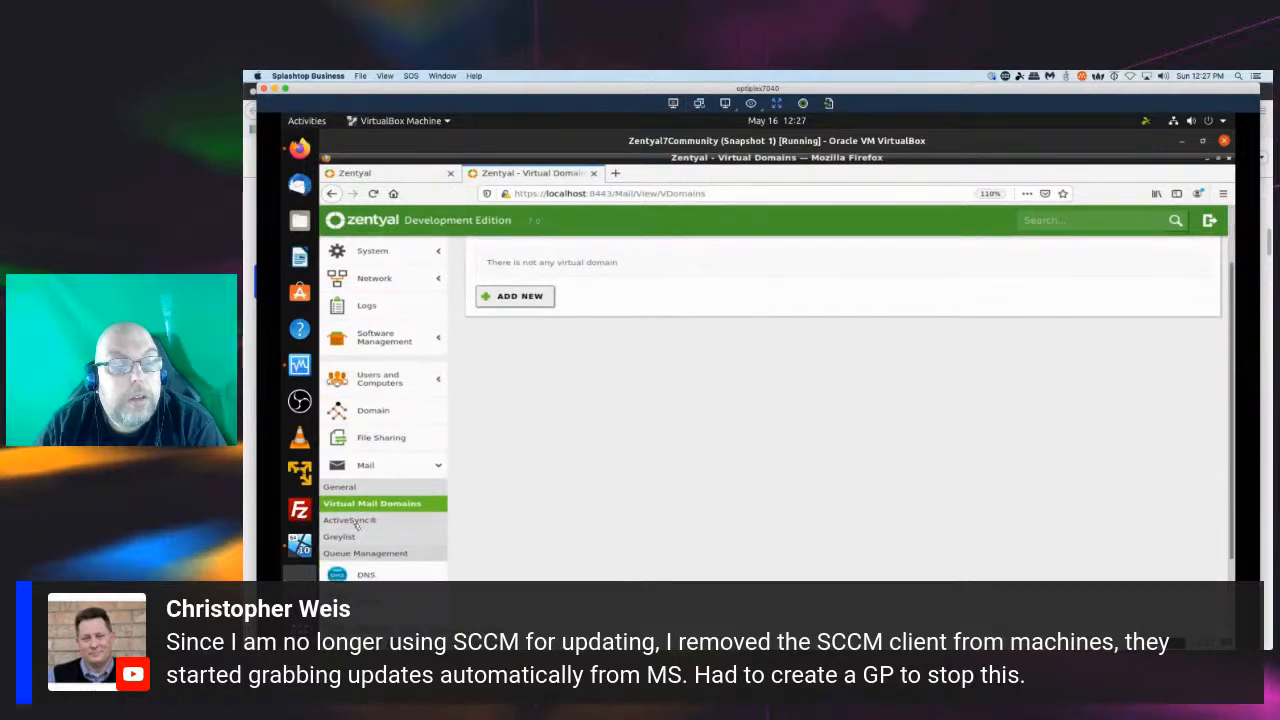
{"action": "left_click", "coordinate": [352, 521]}
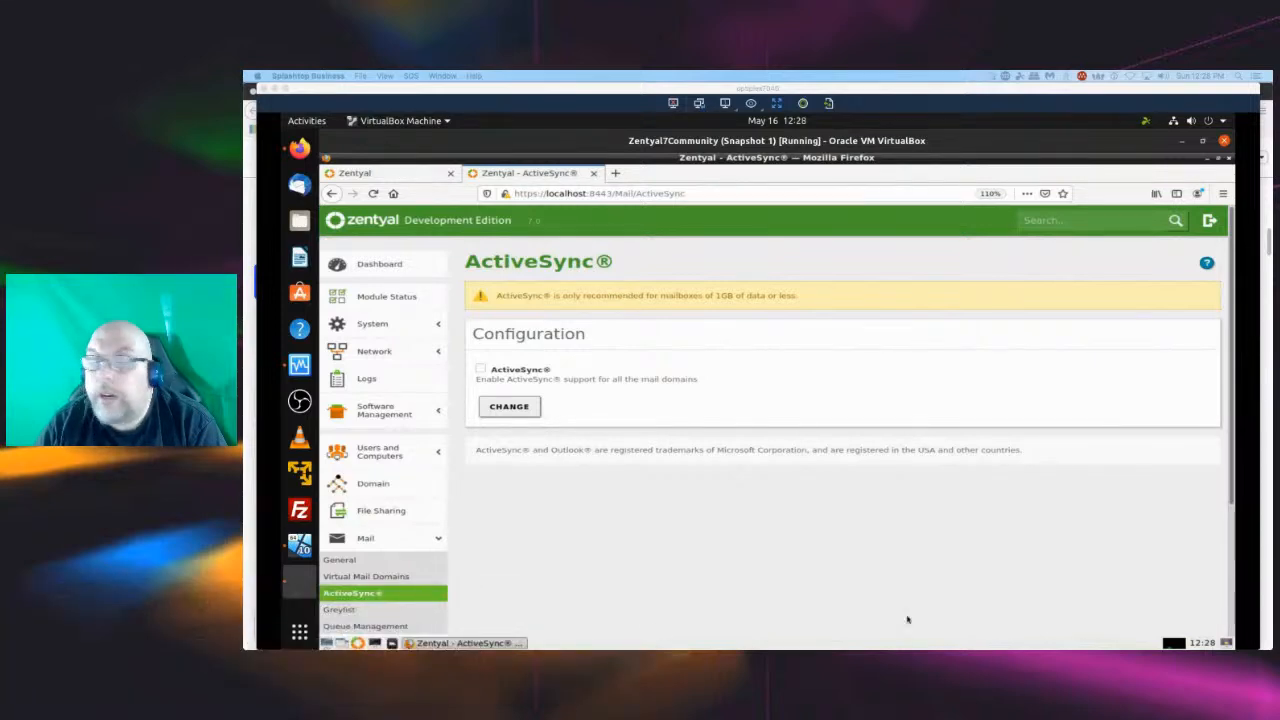
{"action": "scroll", "coordinate": [380, 464], "scroll_direction": "down", "scroll_amount": 2}
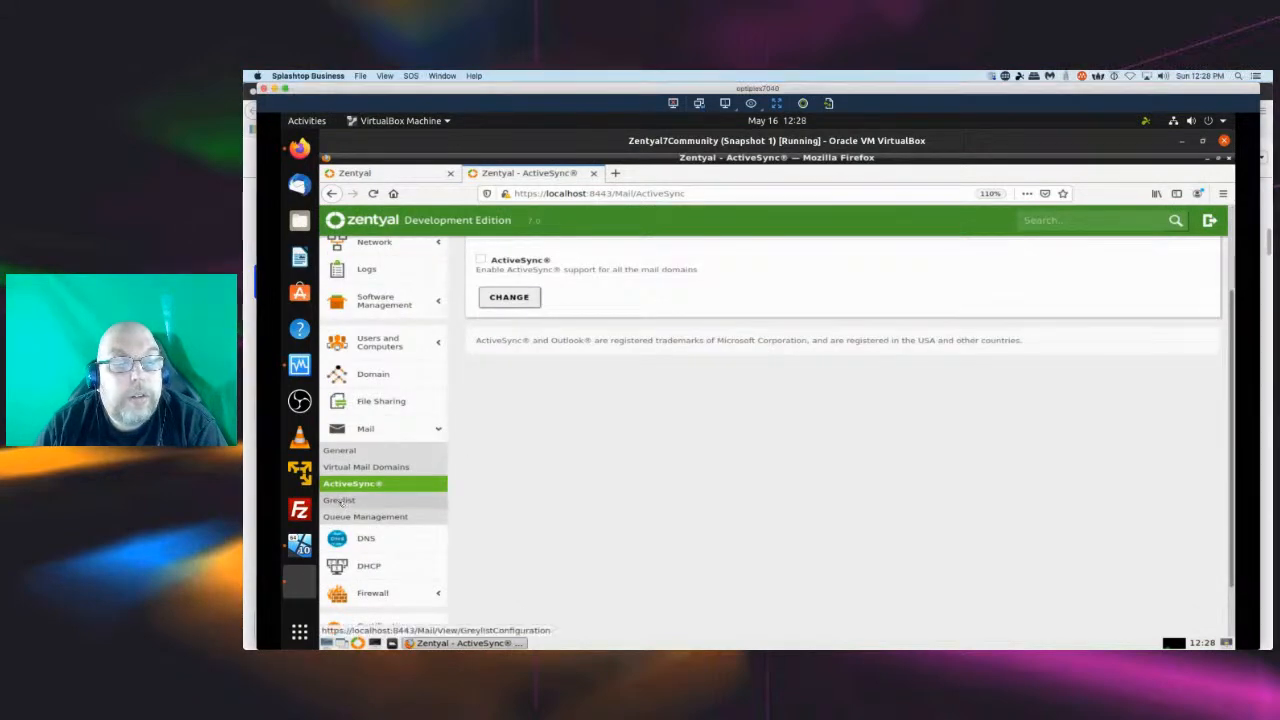
{"action": "left_click", "coordinate": [340, 502]}
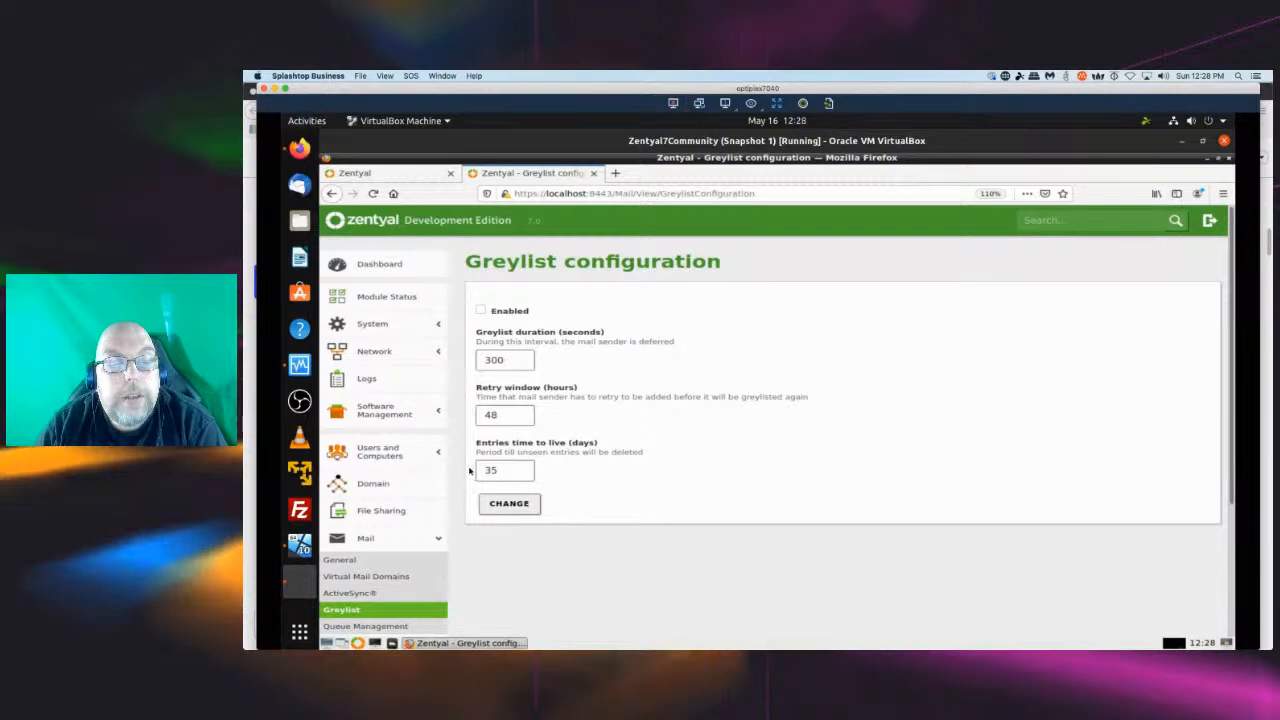
{"action": "scroll", "coordinate": [463, 435], "scroll_direction": "down", "scroll_amount": 3}
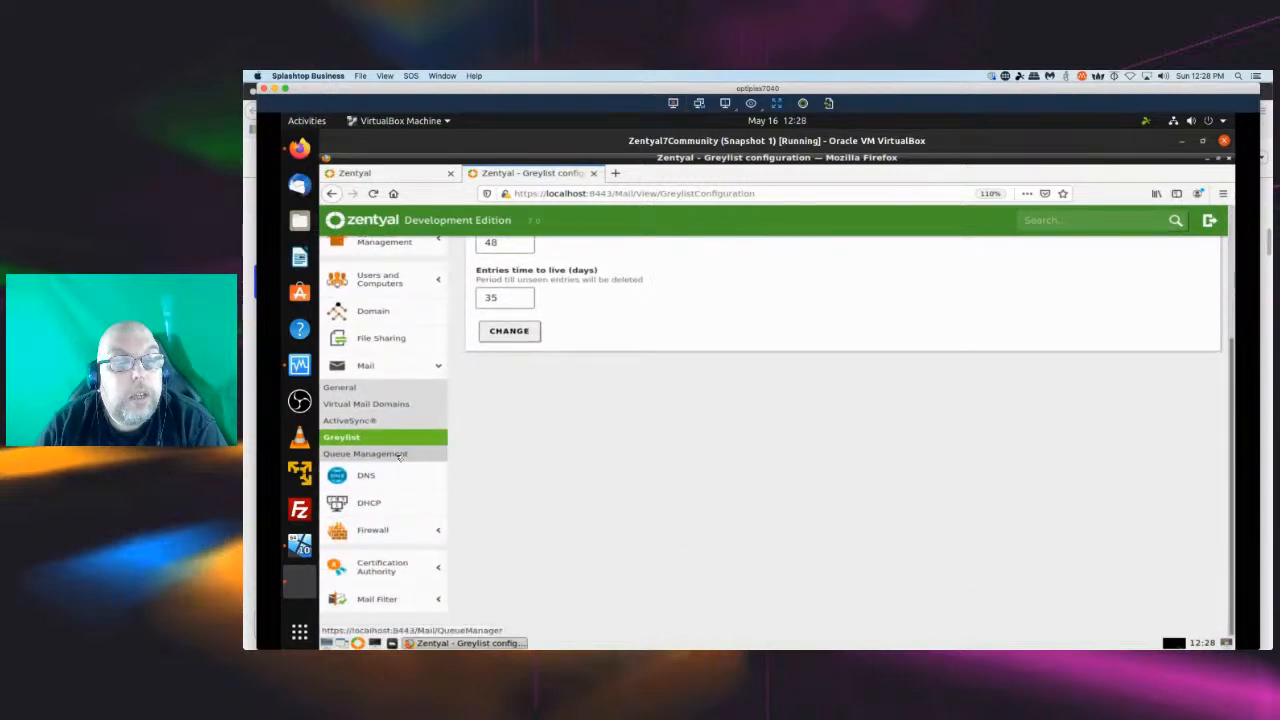
{"action": "left_click", "coordinate": [399, 456]}
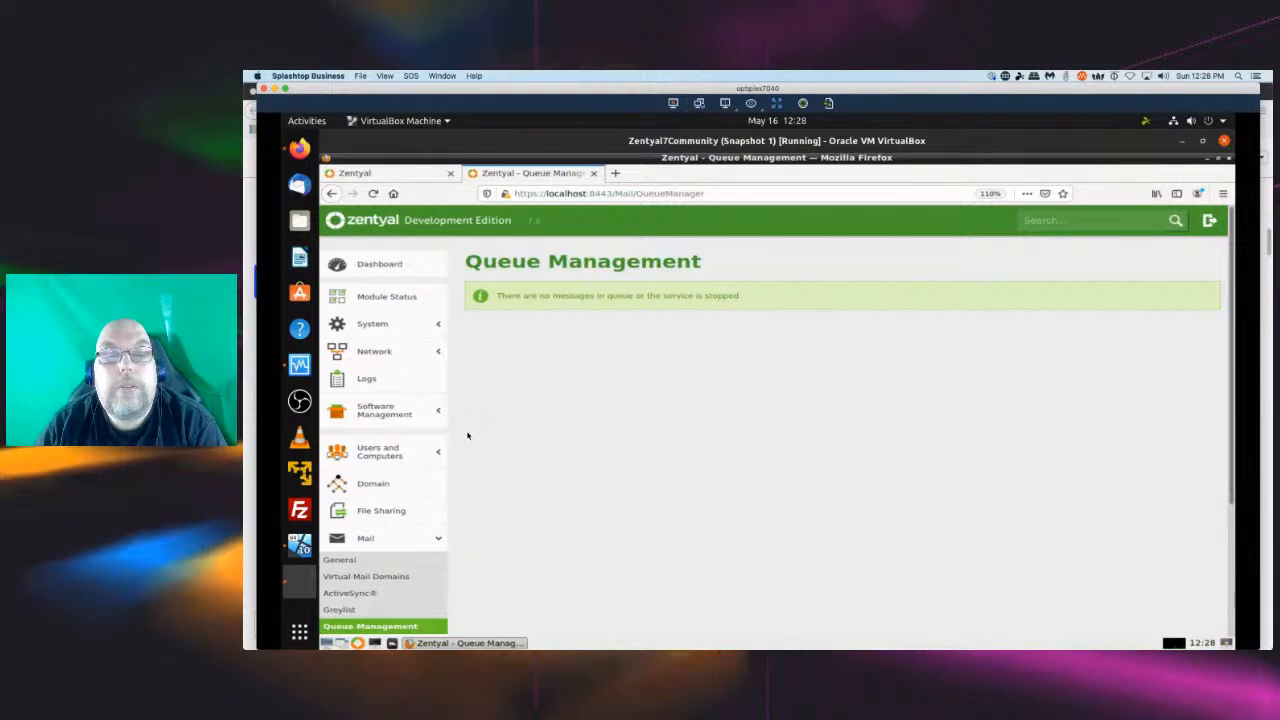
{"action": "scroll", "coordinate": [466, 427], "scroll_direction": "down", "scroll_amount": 3}
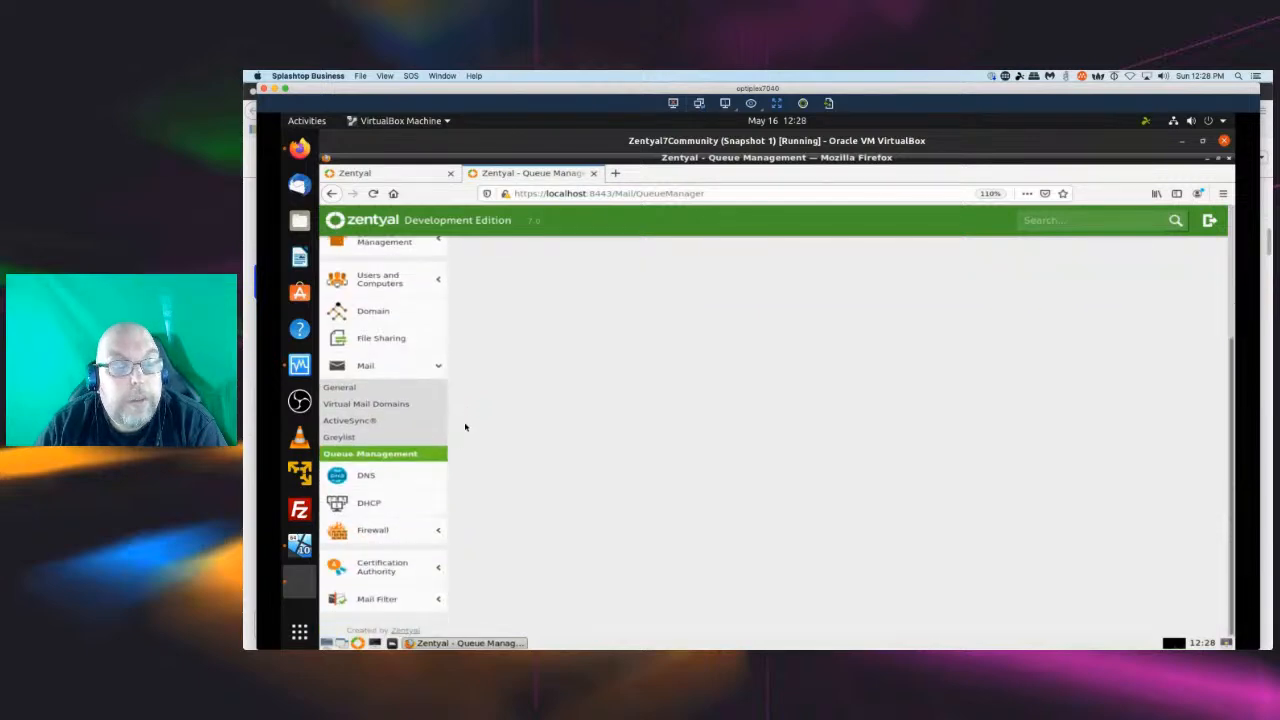
Open the SMTP Mail Filter and review the virus, spam, banned files and bad header filter policy options.
{"action": "left_click", "coordinate": [386, 598]}
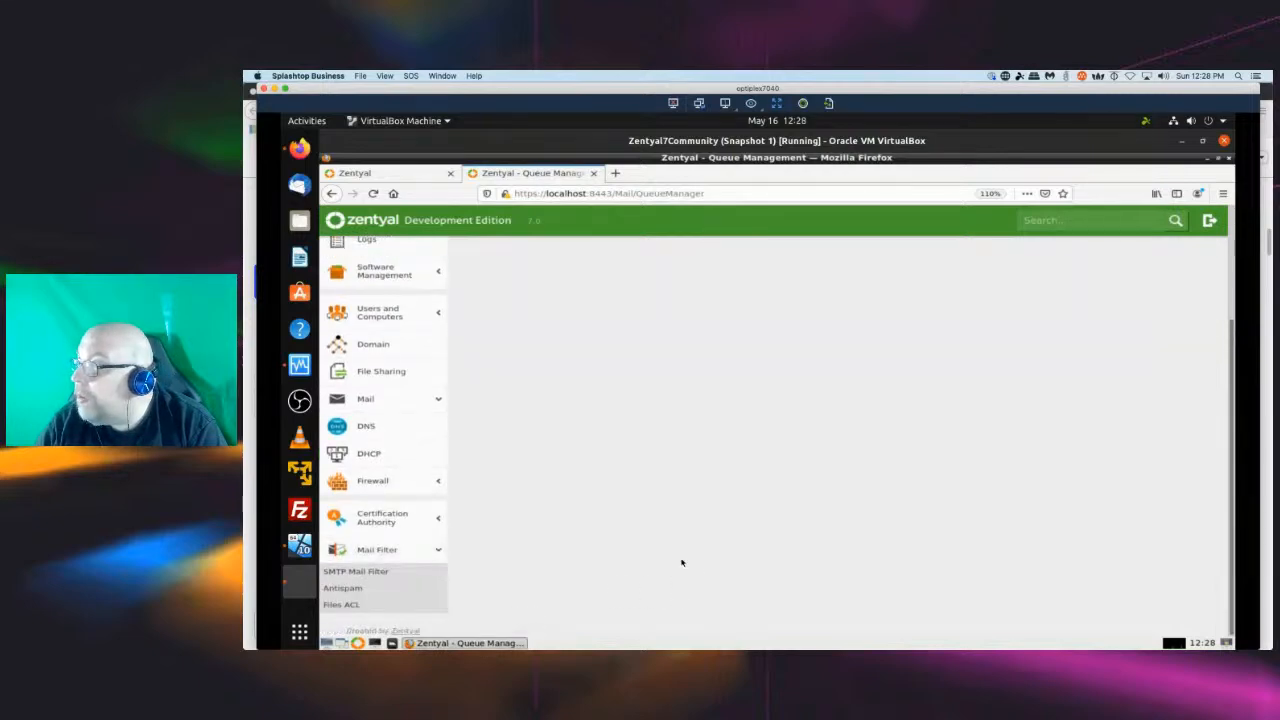
{"action": "left_click", "coordinate": [379, 576]}
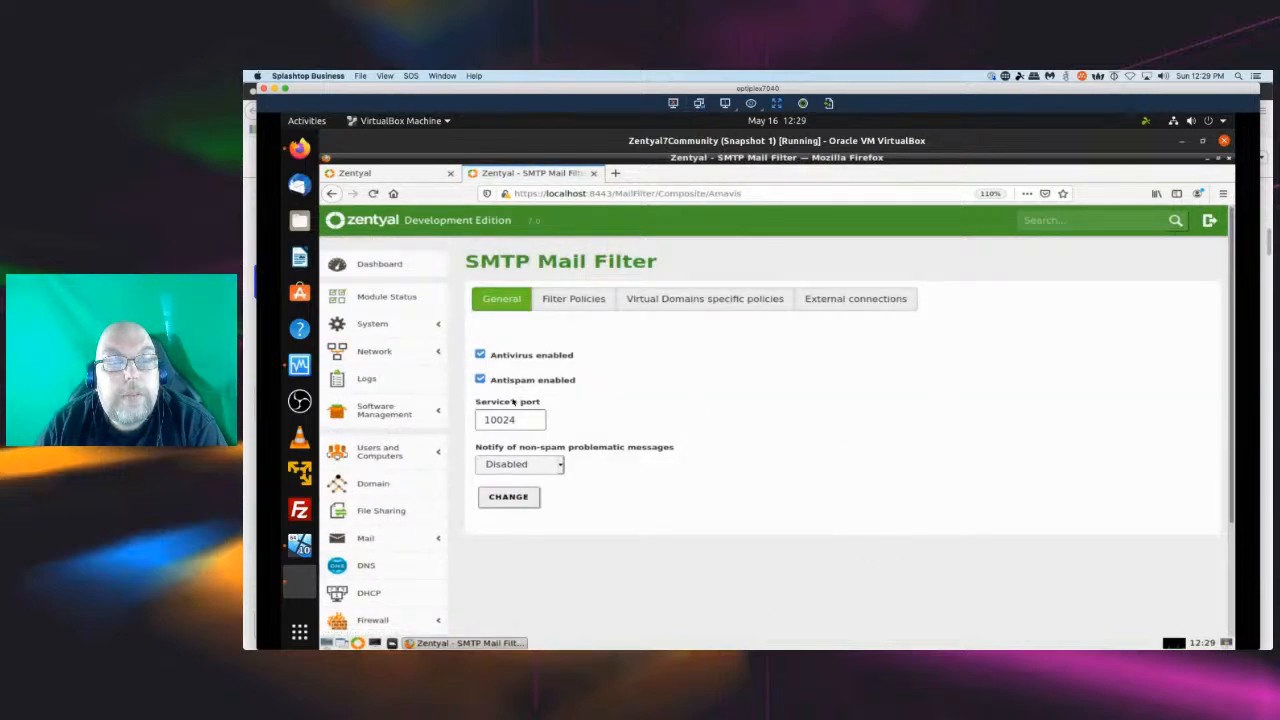
{"action": "left_click", "coordinate": [592, 305]}
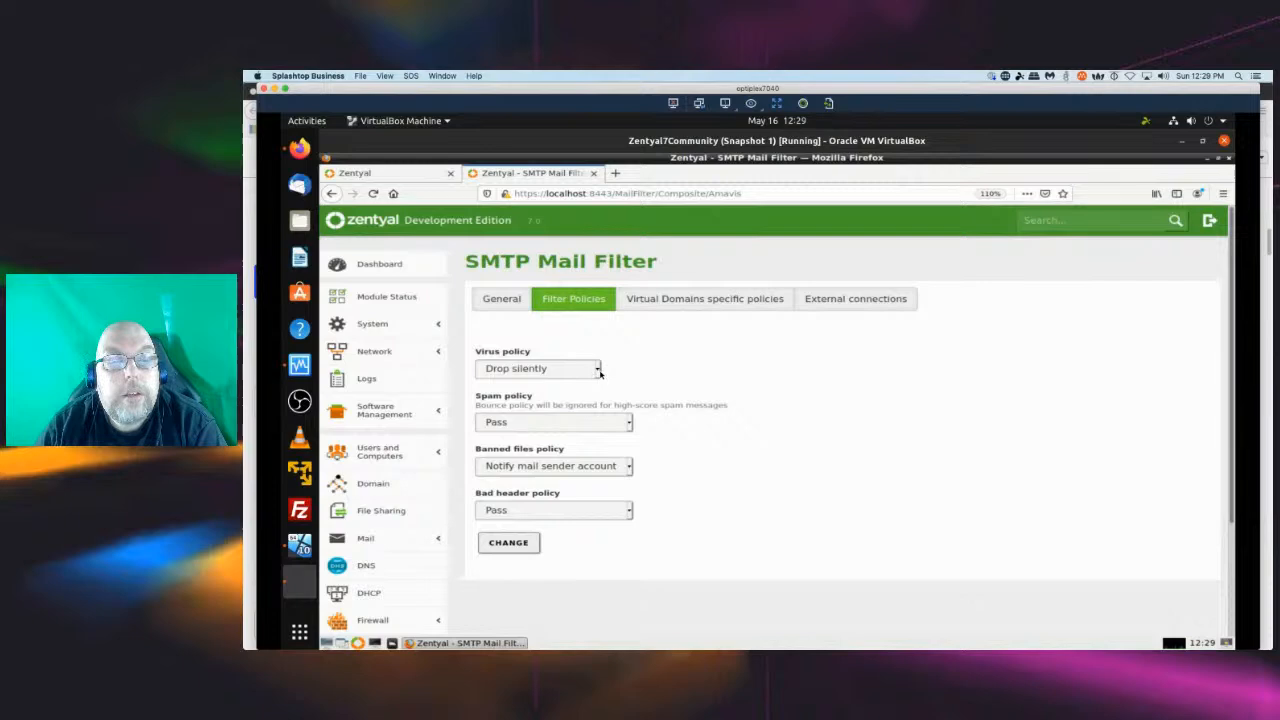
{"action": "left_click", "coordinate": [599, 371]}
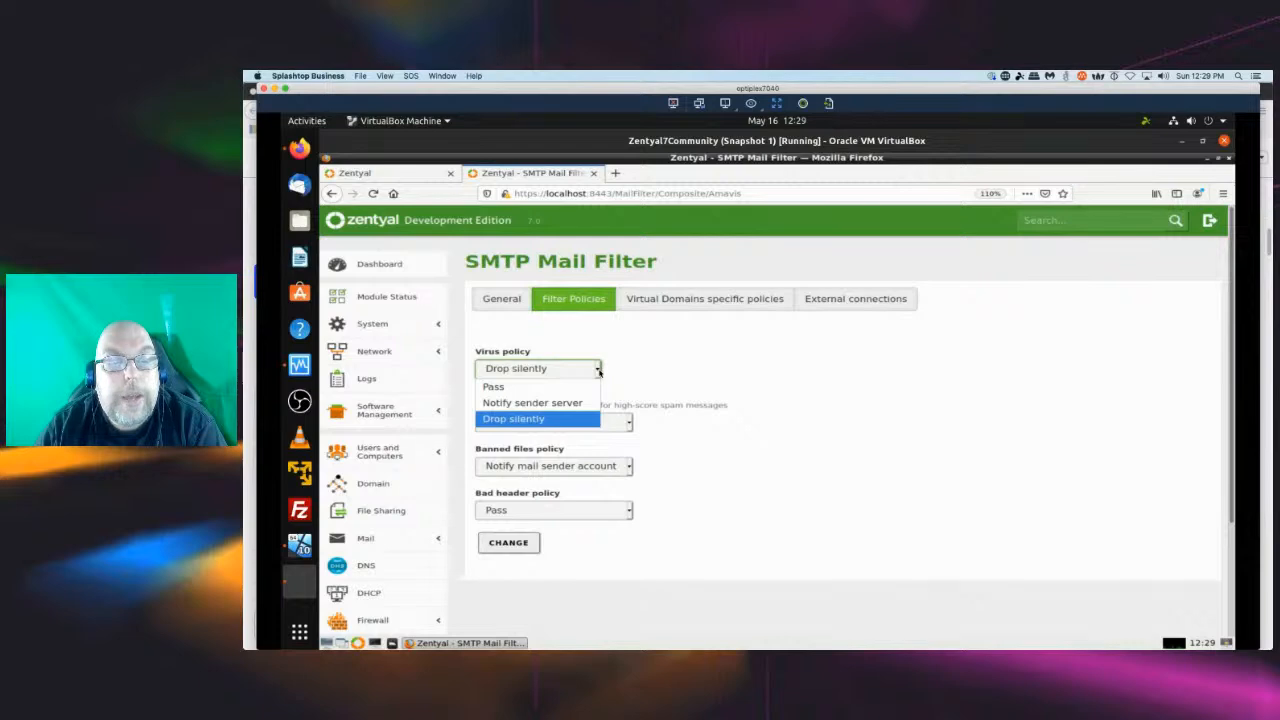
{"action": "left_click", "coordinate": [707, 370]}
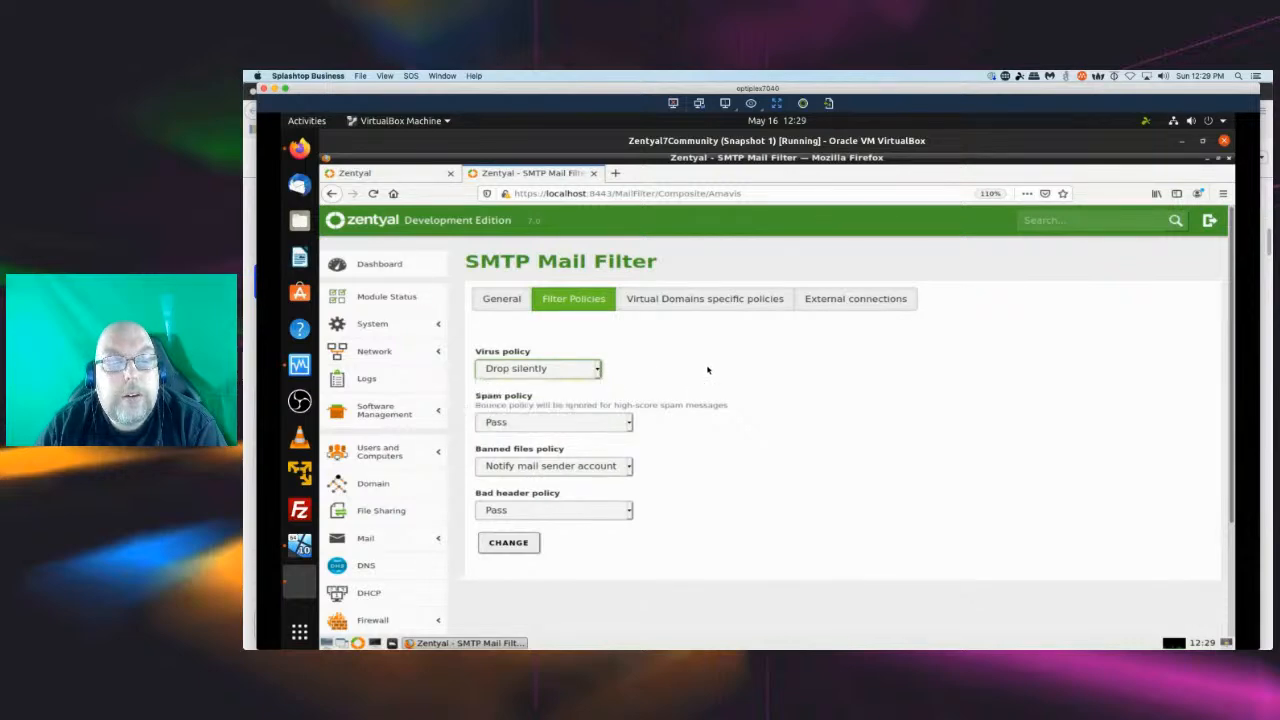
{"action": "left_click", "coordinate": [629, 425]}
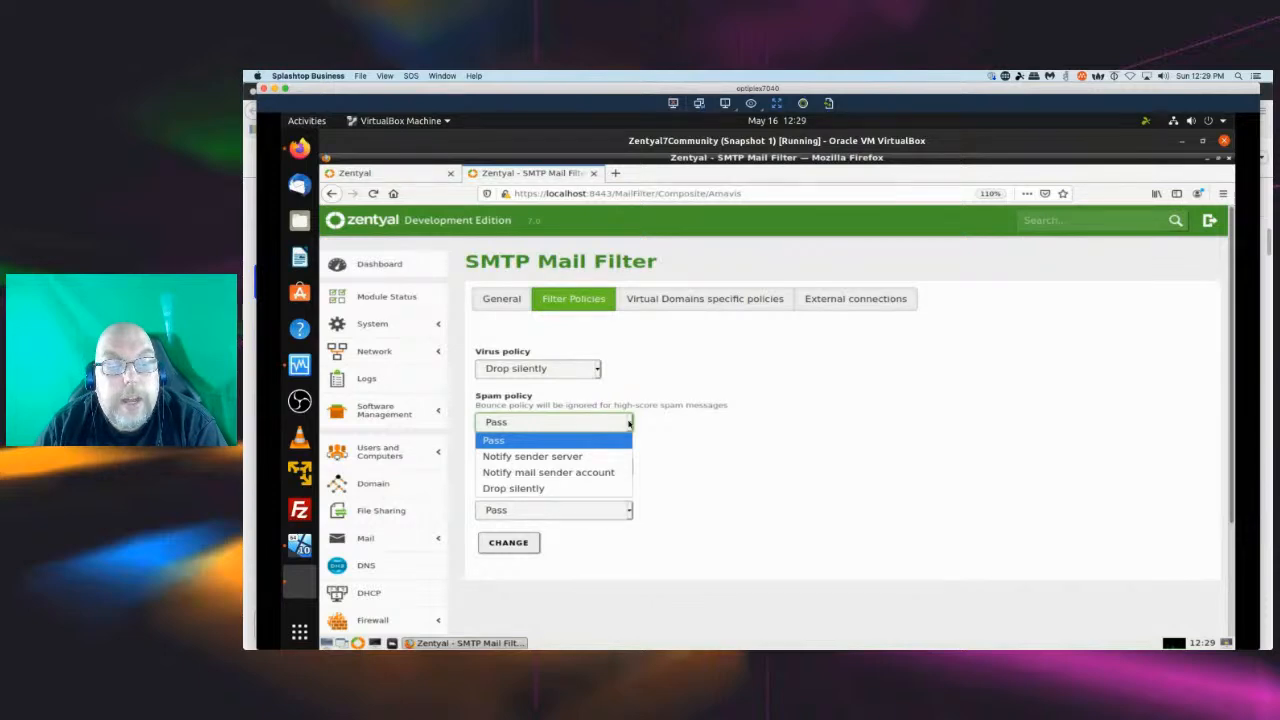
{"action": "left_click", "coordinate": [708, 436]}
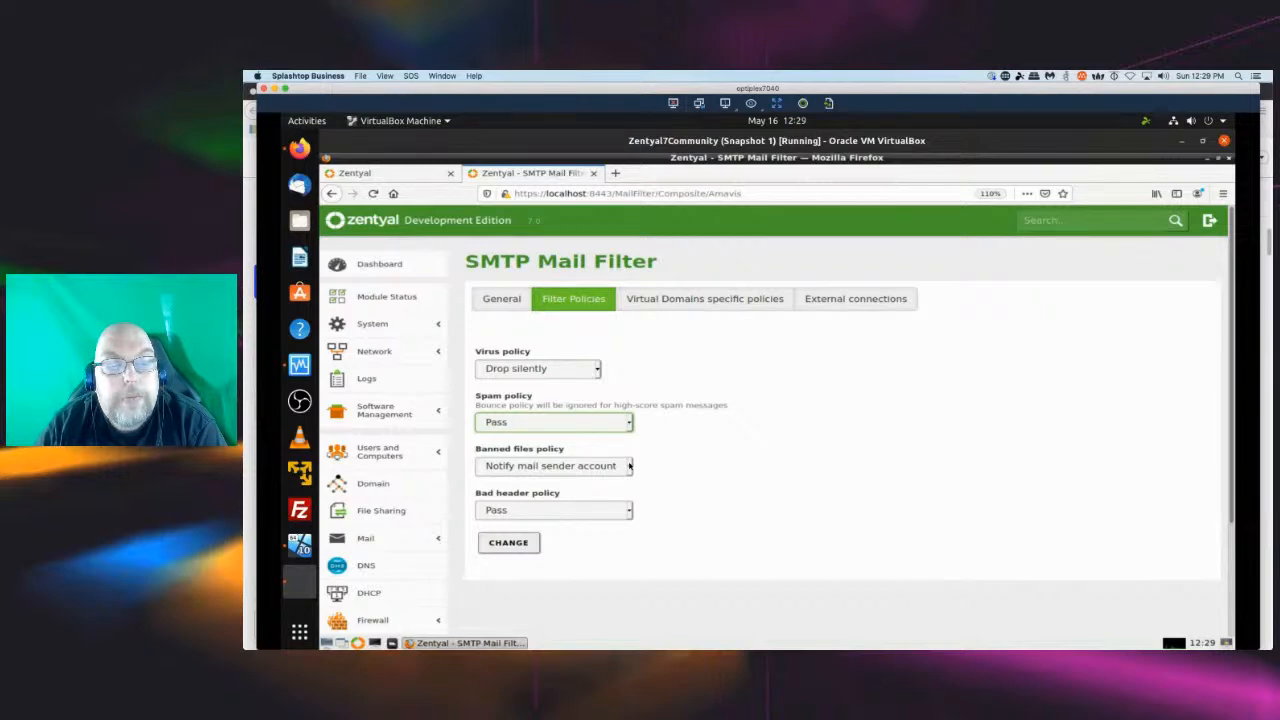
{"action": "left_click", "coordinate": [629, 465]}
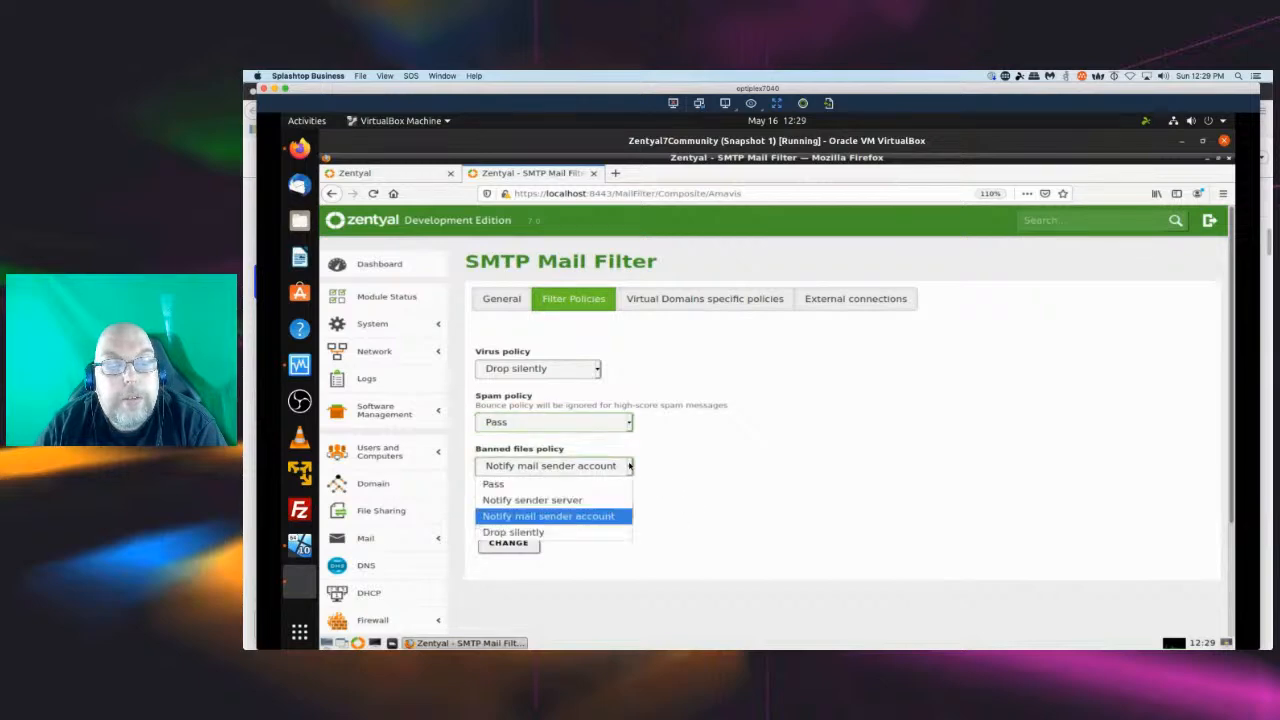
{"action": "left_click", "coordinate": [695, 466]}
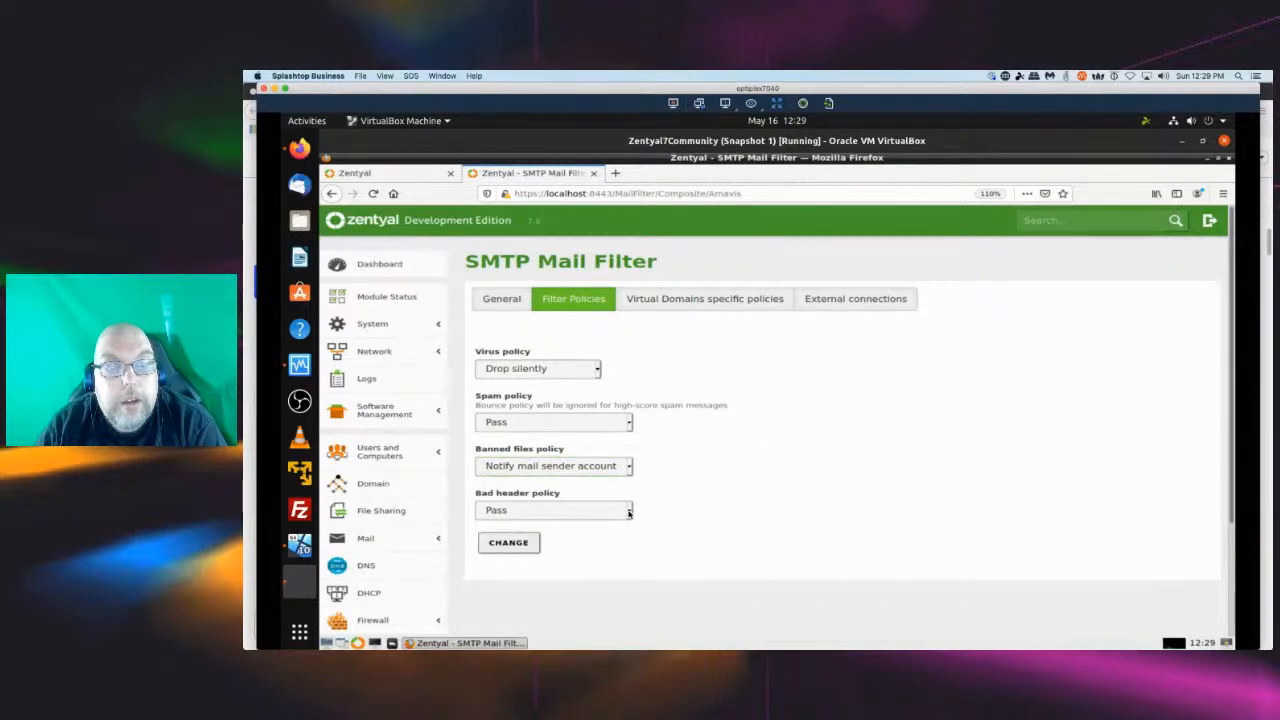
{"action": "left_click", "coordinate": [629, 512]}
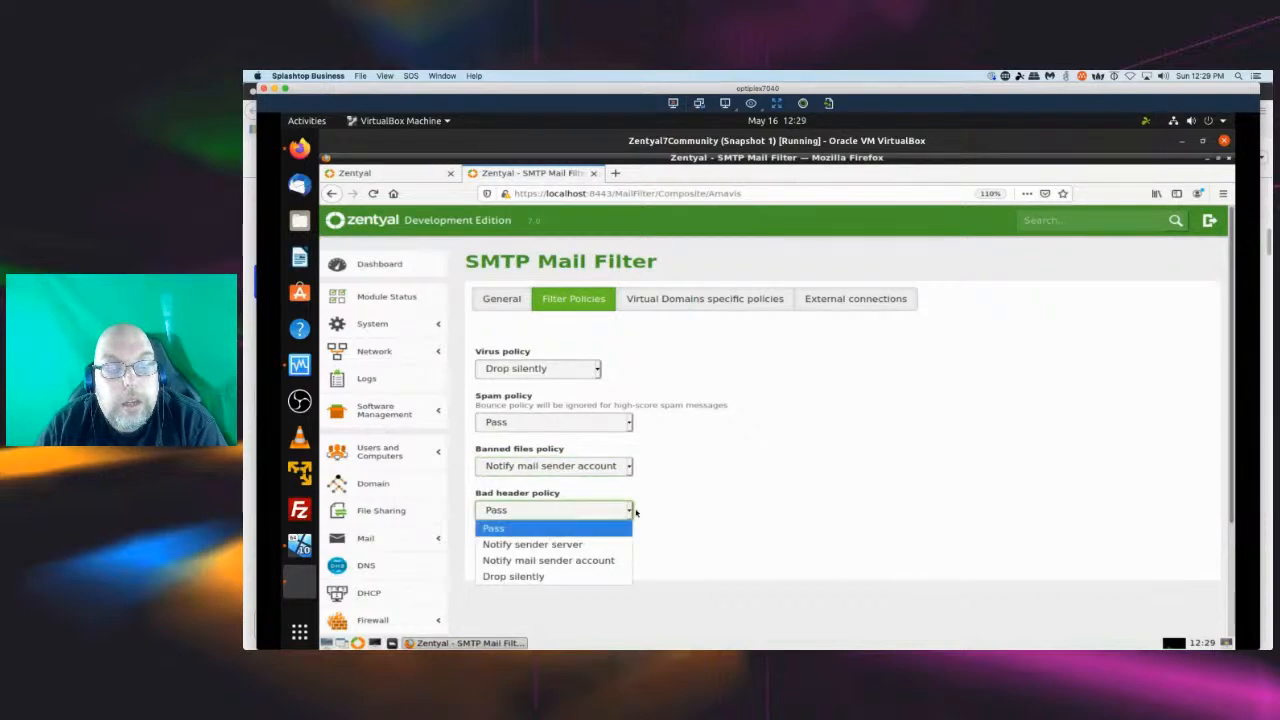
{"action": "left_click", "coordinate": [710, 506]}
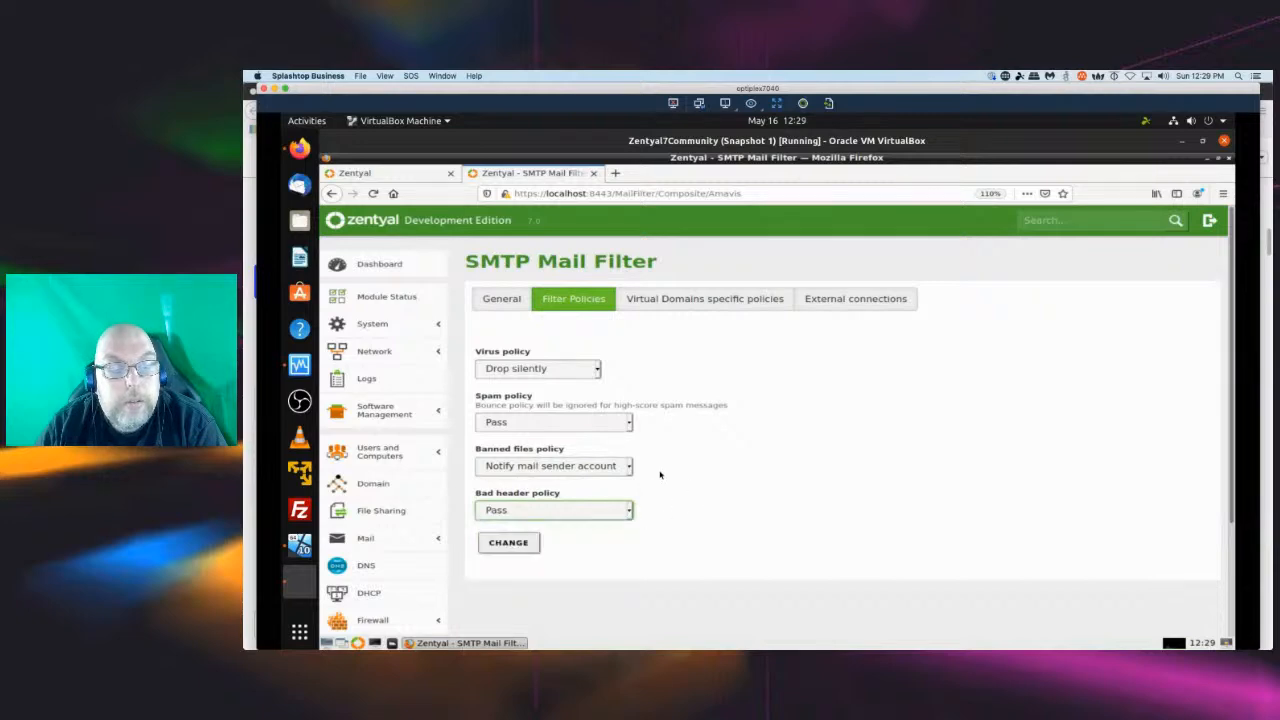
{"action": "scroll", "coordinate": [452, 447], "scroll_direction": "down", "scroll_amount": 2}
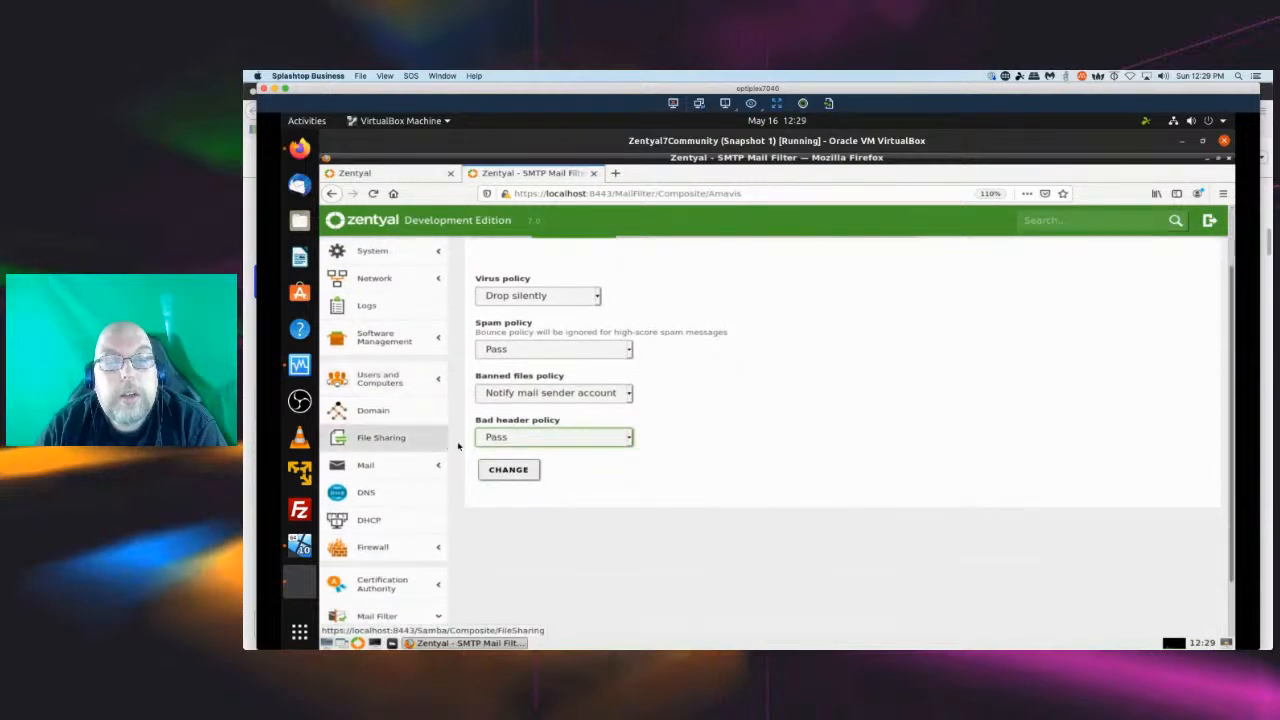
{"action": "scroll", "coordinate": [458, 446], "scroll_direction": "up", "scroll_amount": 2}
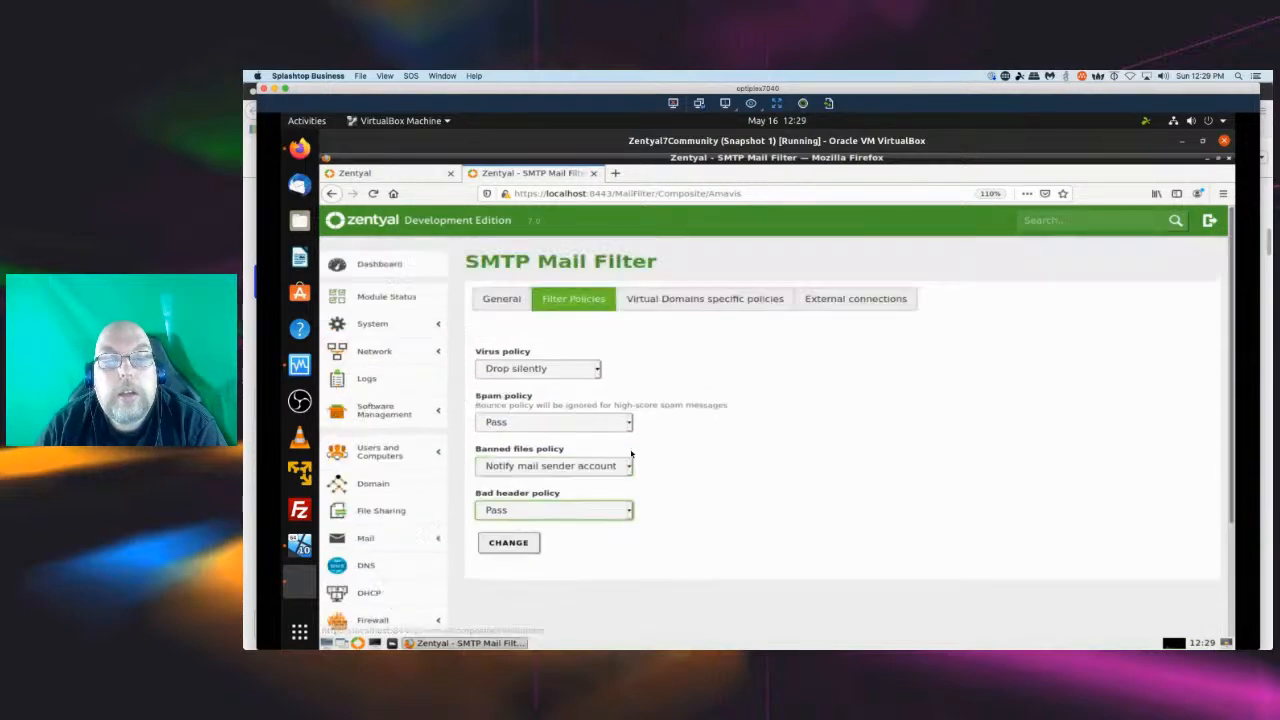
Review the SMTP Mail Filter's virtual domain policy form, including its spam threshold choices, and the External connections tab.
{"action": "left_click", "coordinate": [672, 305]}
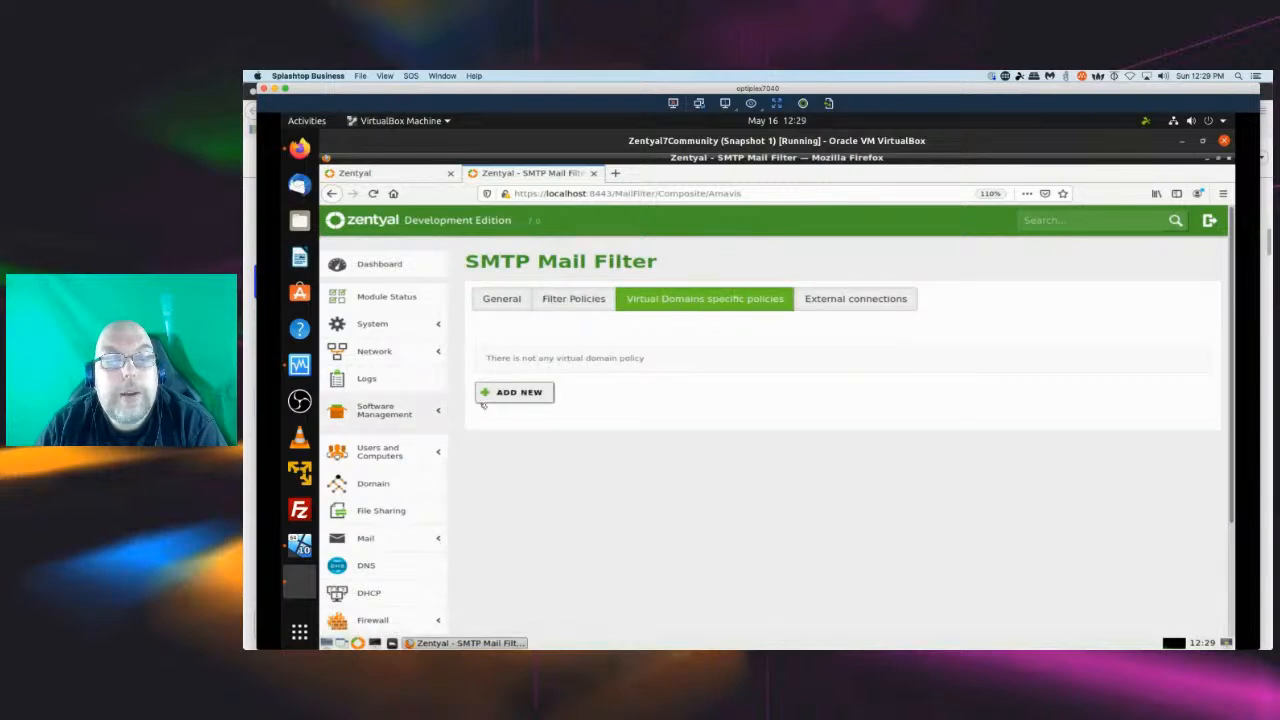
{"action": "left_click", "coordinate": [522, 395]}
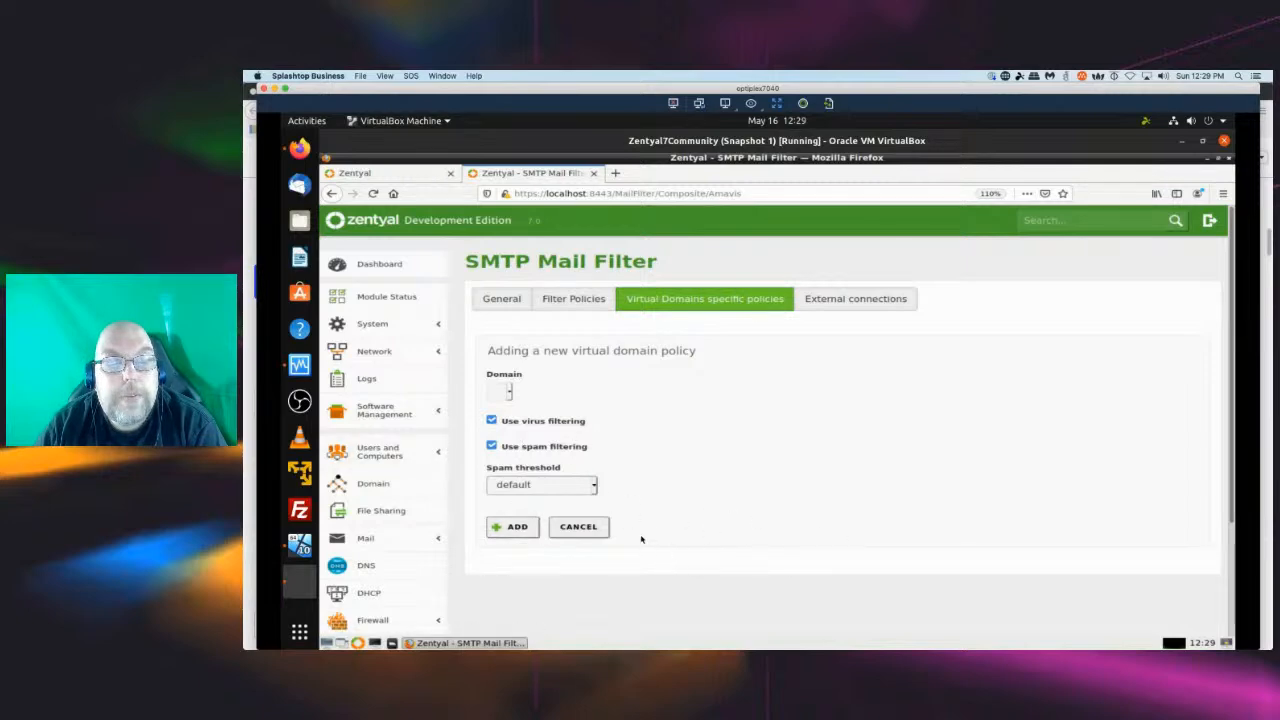
{"action": "left_click", "coordinate": [594, 485]}
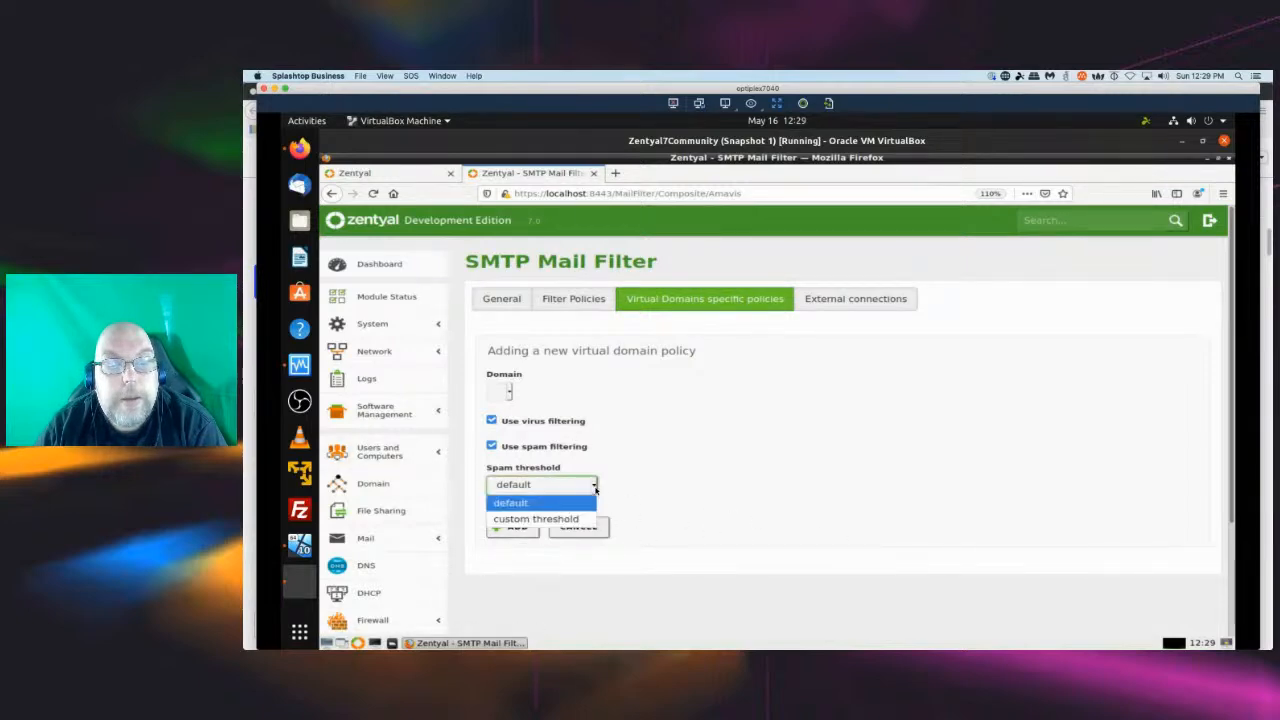
{"action": "left_click", "coordinate": [940, 329]}
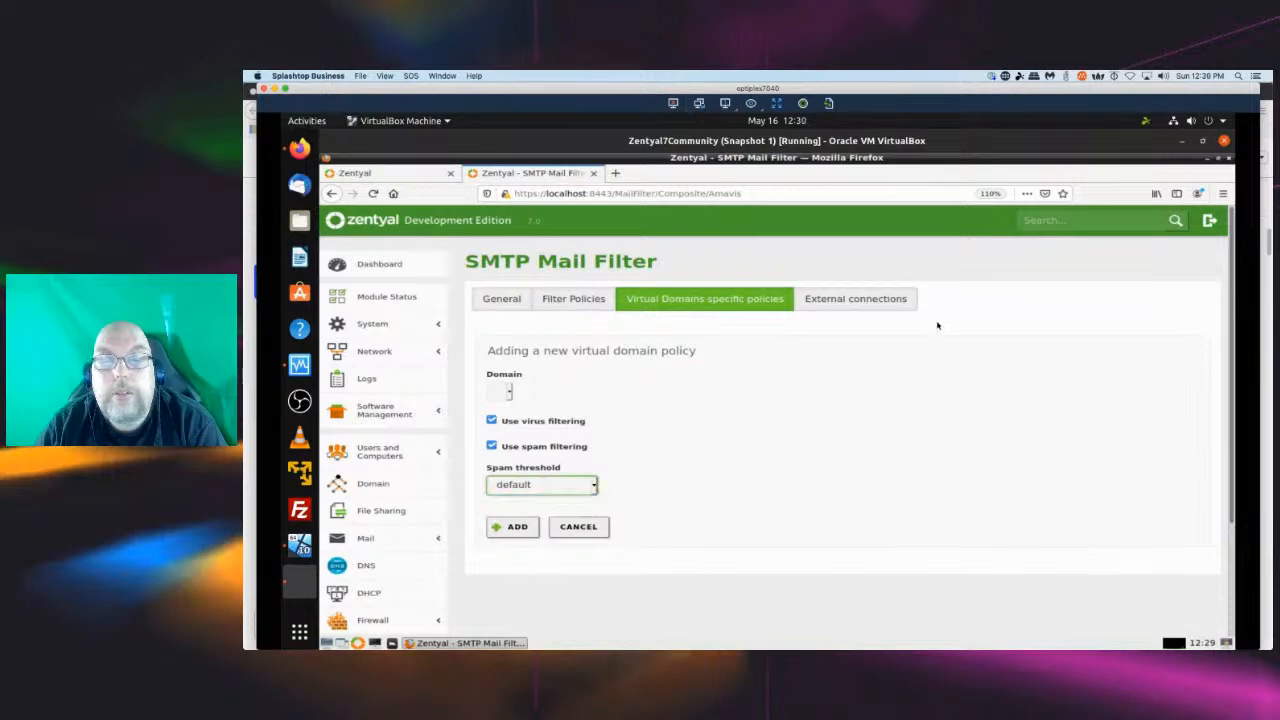
{"action": "left_click", "coordinate": [857, 304]}
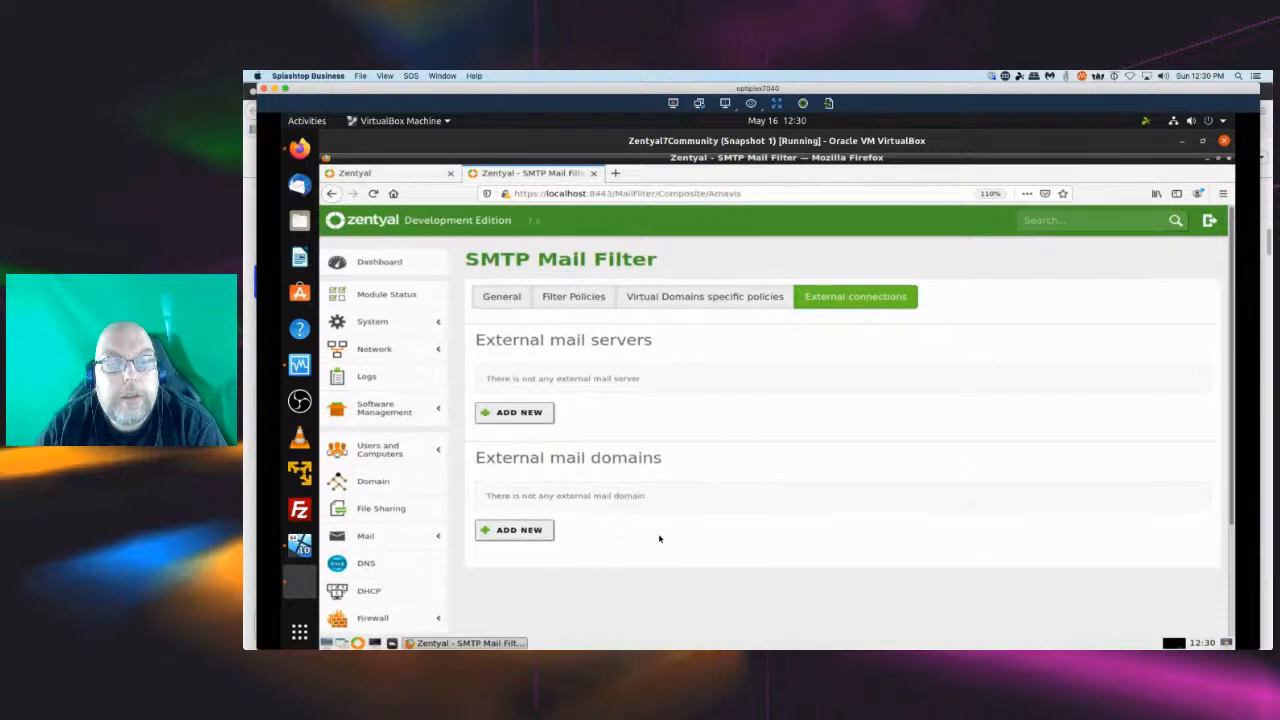
{"action": "scroll", "coordinate": [658, 535], "scroll_direction": "down", "scroll_amount": 3}
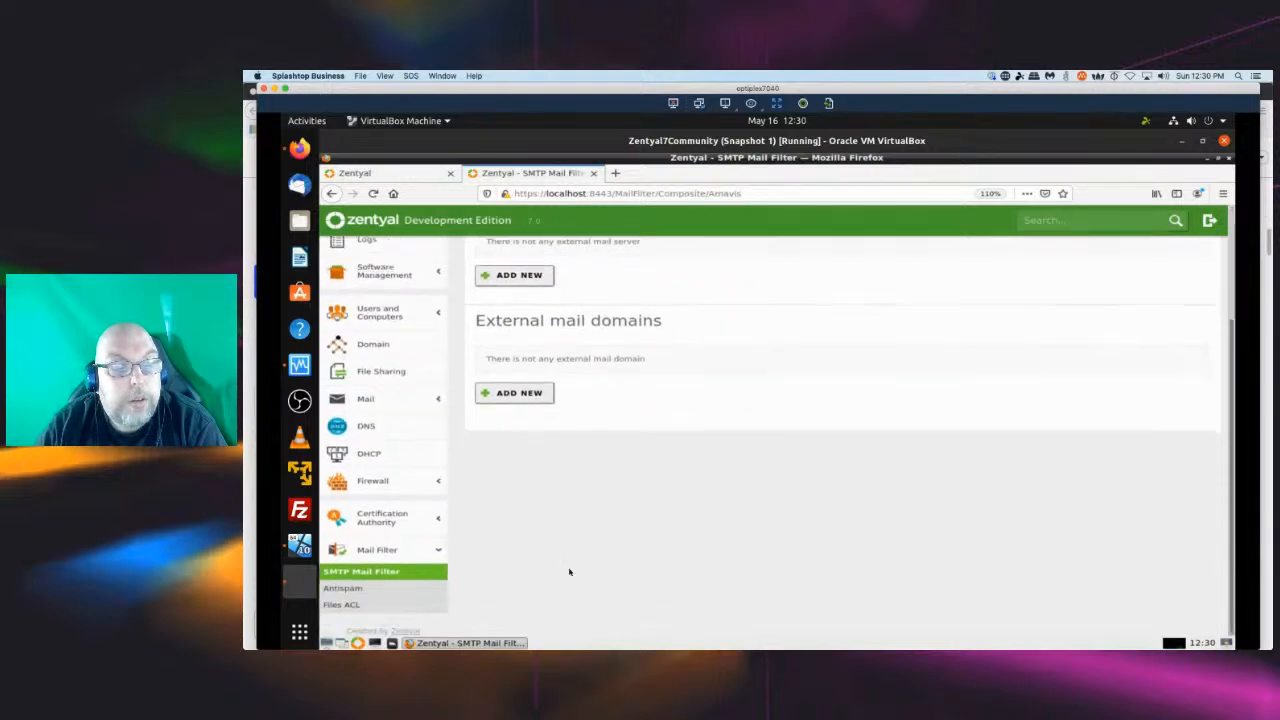
Open the Antispam settings under Mail Filter and review the spam thresholds, sender policy and Bayesian training options.
{"action": "left_click", "coordinate": [359, 591]}
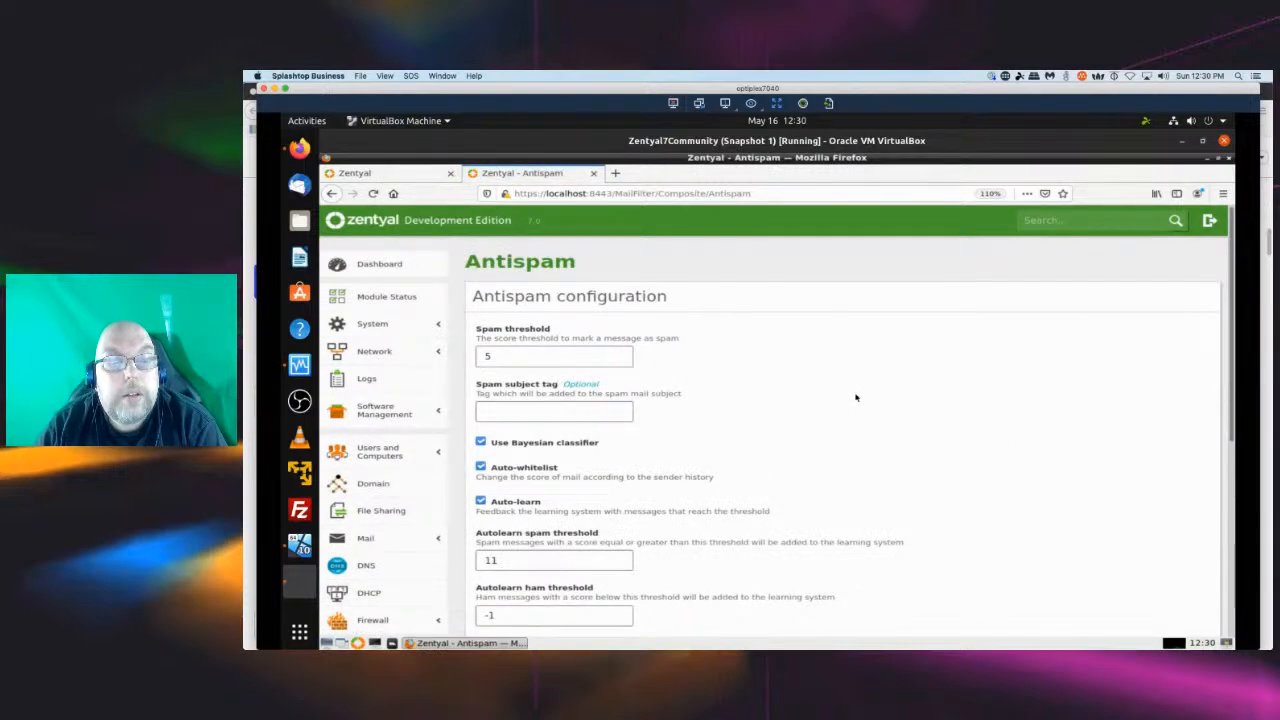
{"action": "scroll", "coordinate": [855, 397], "scroll_direction": "down", "scroll_amount": 5}
{"action": "scroll", "coordinate": [855, 397], "scroll_direction": "down", "scroll_amount": 2}
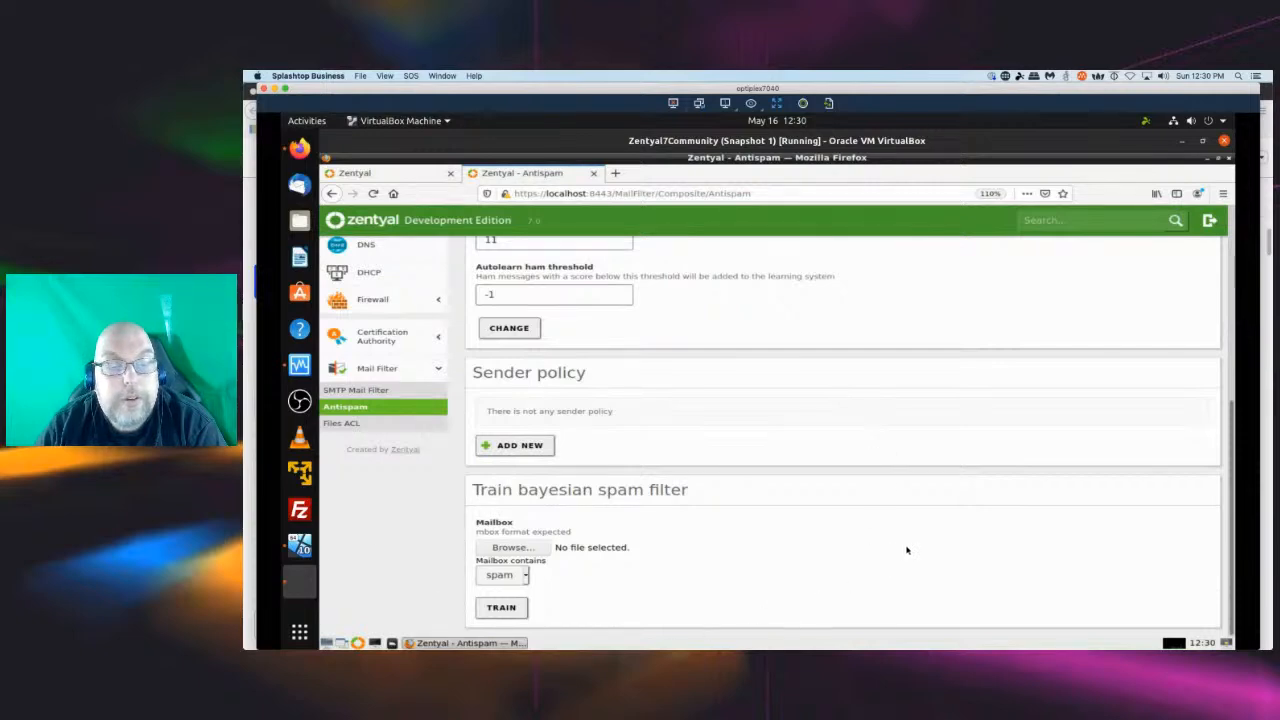
Open the Attached Files Filter and browse its file extension and MIME type lists.
{"action": "left_click", "coordinate": [348, 430]}
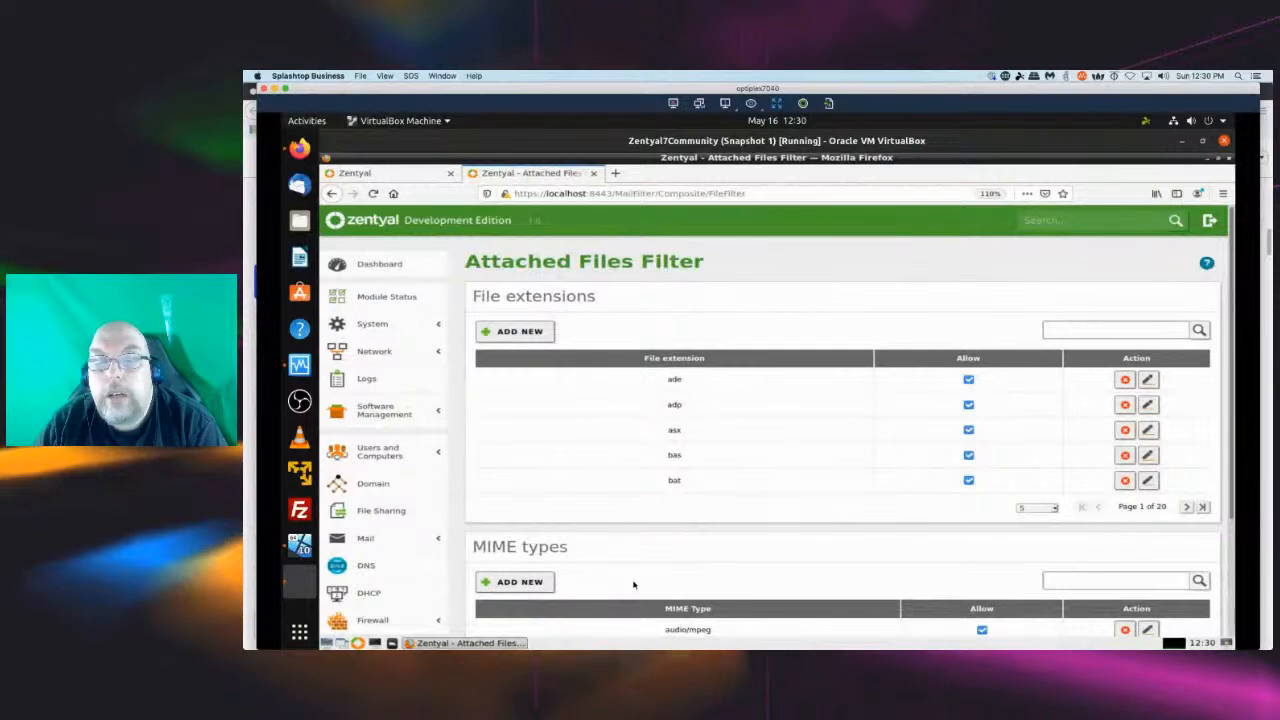
{"action": "scroll", "coordinate": [624, 546], "scroll_direction": "down", "scroll_amount": 2}
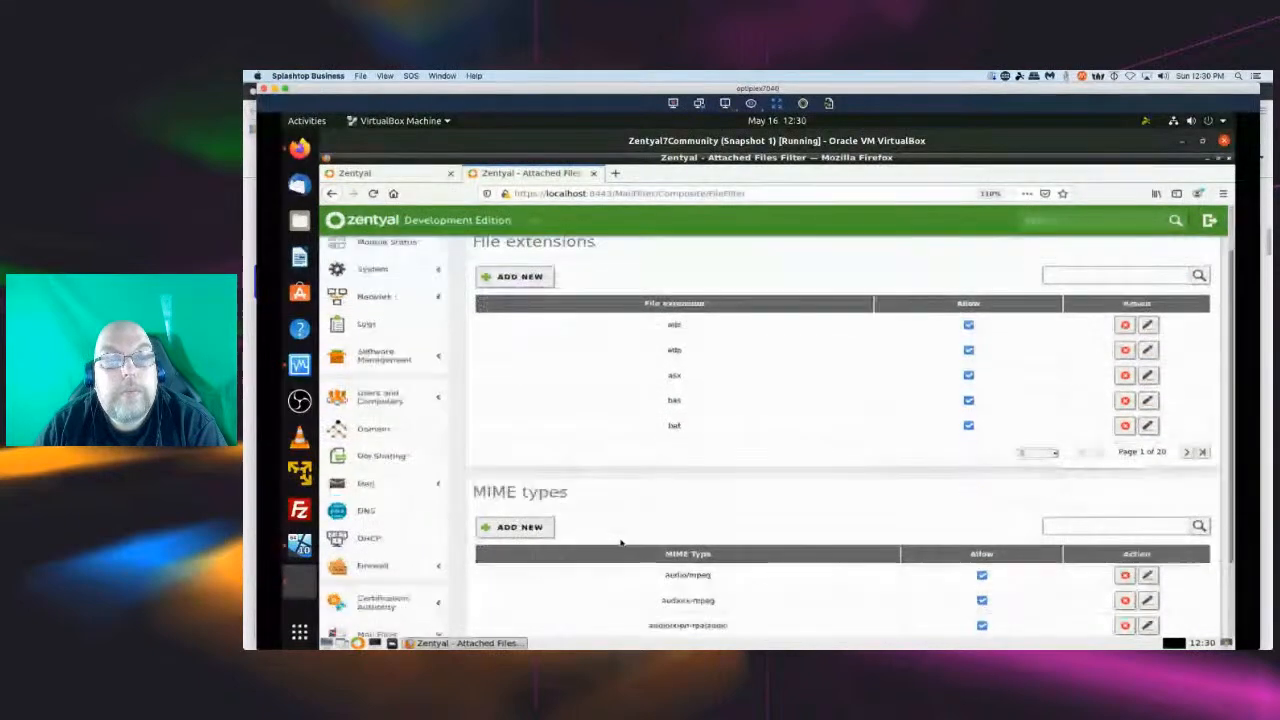
{"action": "scroll", "coordinate": [620, 542], "scroll_direction": "up", "scroll_amount": 1}
{"action": "scroll", "coordinate": [620, 542], "scroll_direction": "down", "scroll_amount": 2}
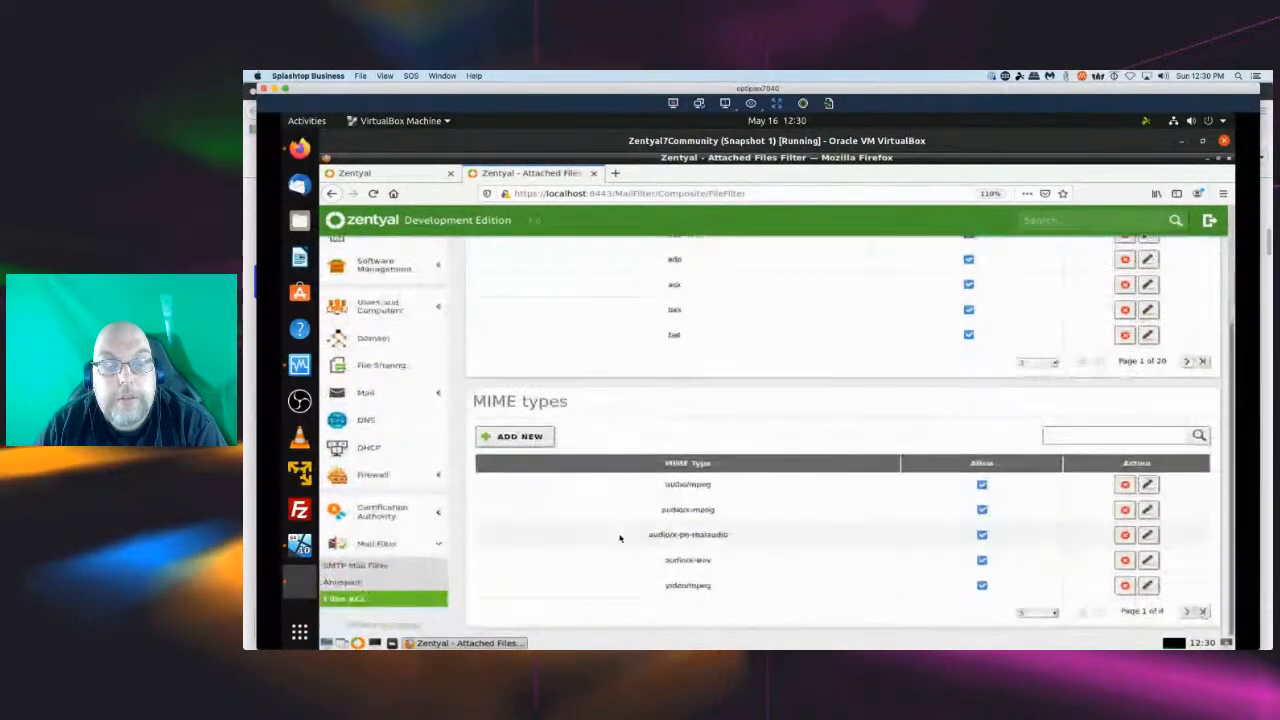
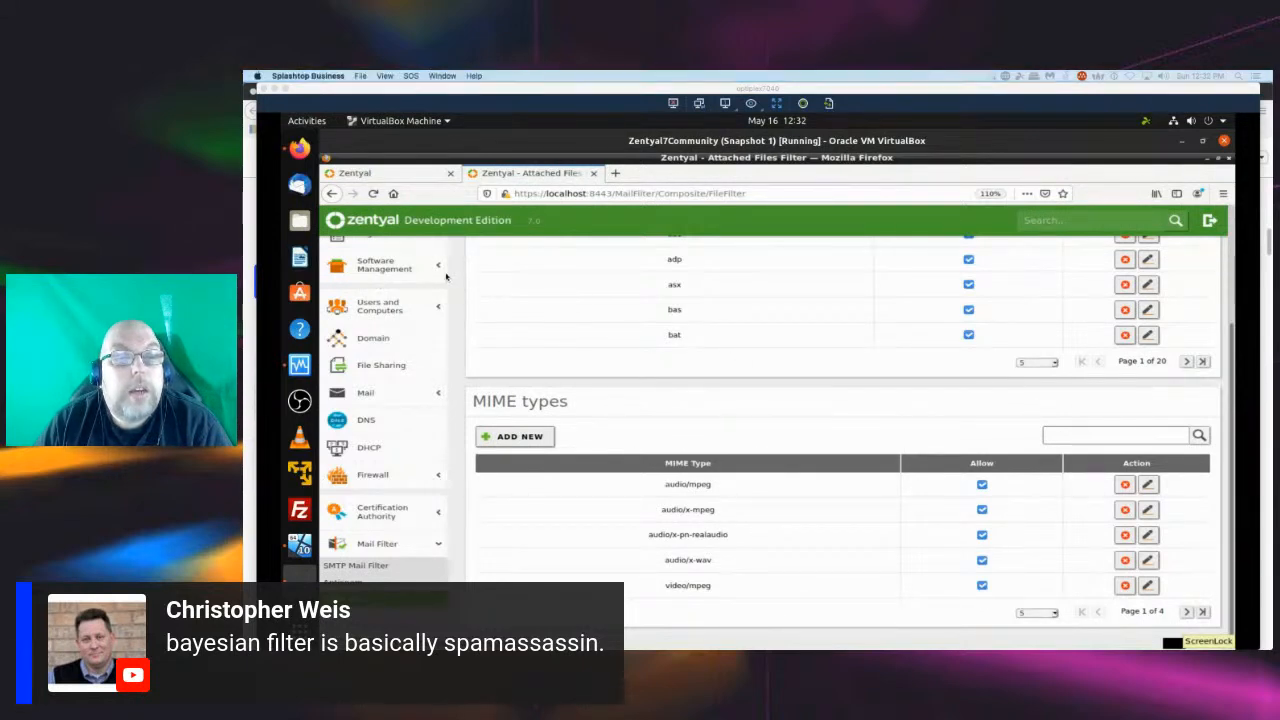
Return to the Dashboard and read the Updating your Zentyal Server wiki page linked from the core version's available notice.
{"action": "scroll", "coordinate": [458, 280], "scroll_direction": "up", "scroll_amount": 3}
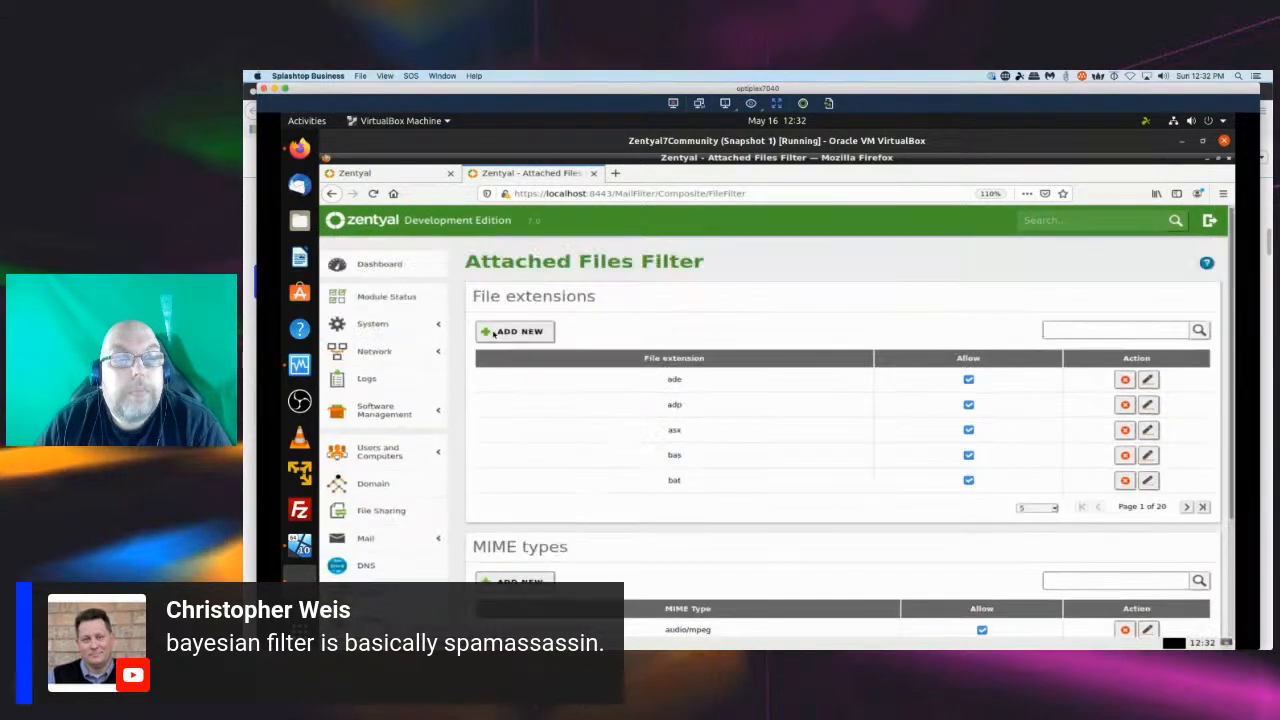
{"action": "left_click", "coordinate": [381, 266]}
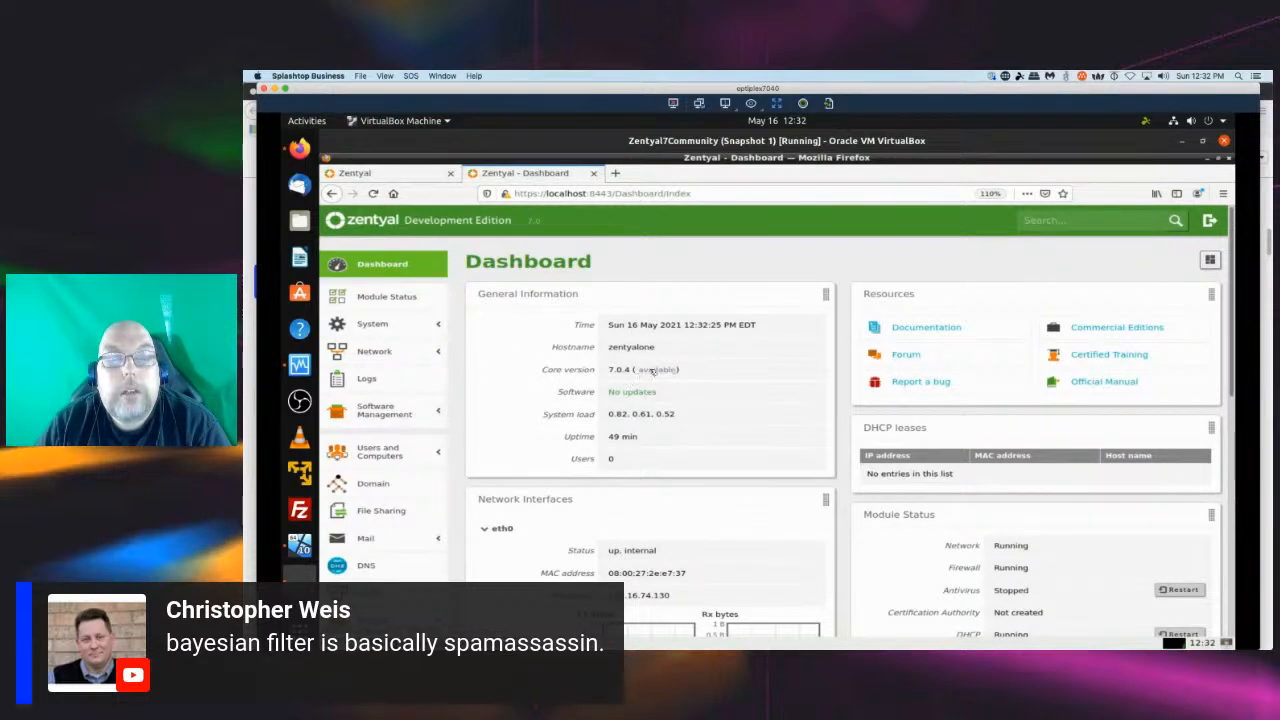
{"action": "left_click", "coordinate": [654, 371]}
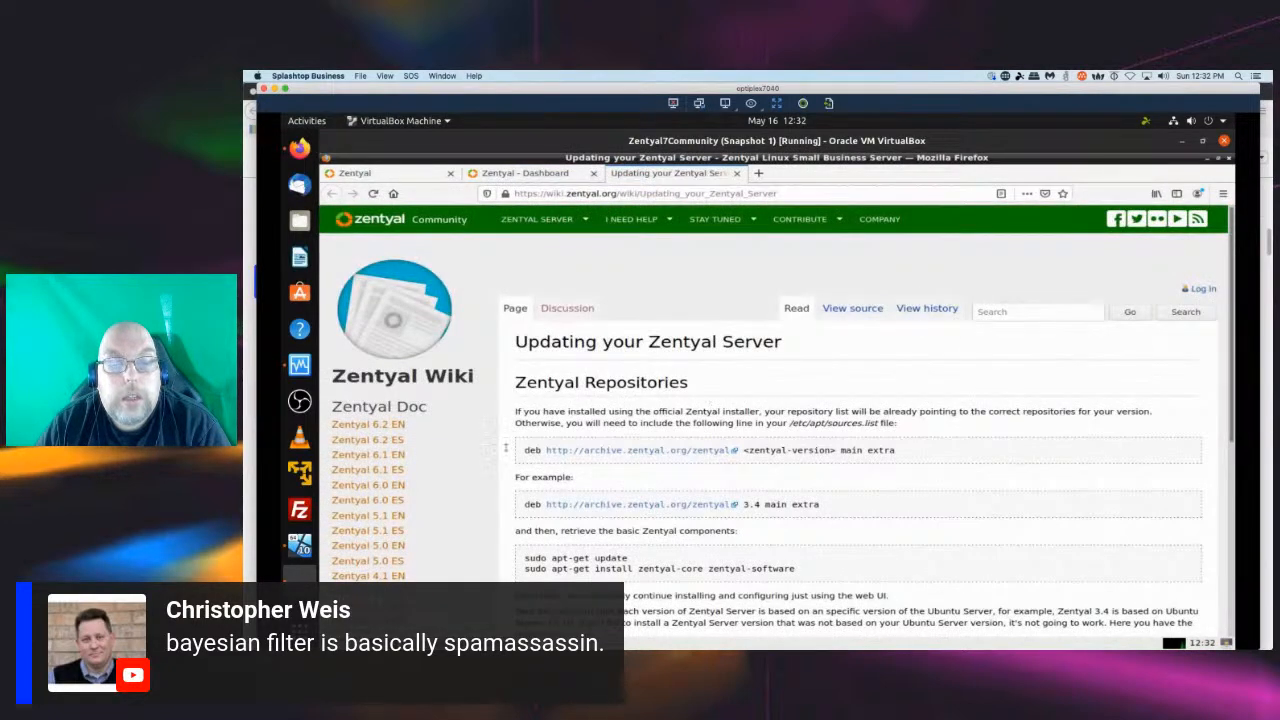
{"action": "scroll", "coordinate": [506, 450], "scroll_direction": "down", "scroll_amount": 5}
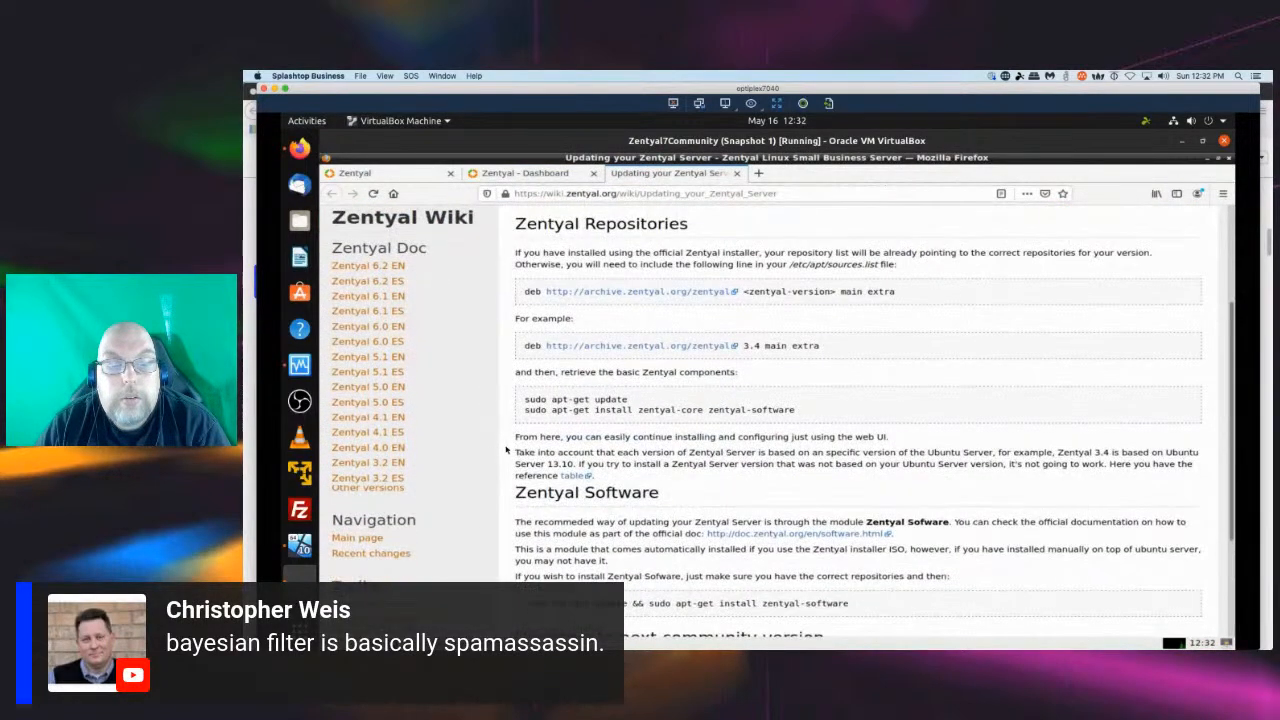
{"action": "middle_click", "coordinate": [654, 176]}
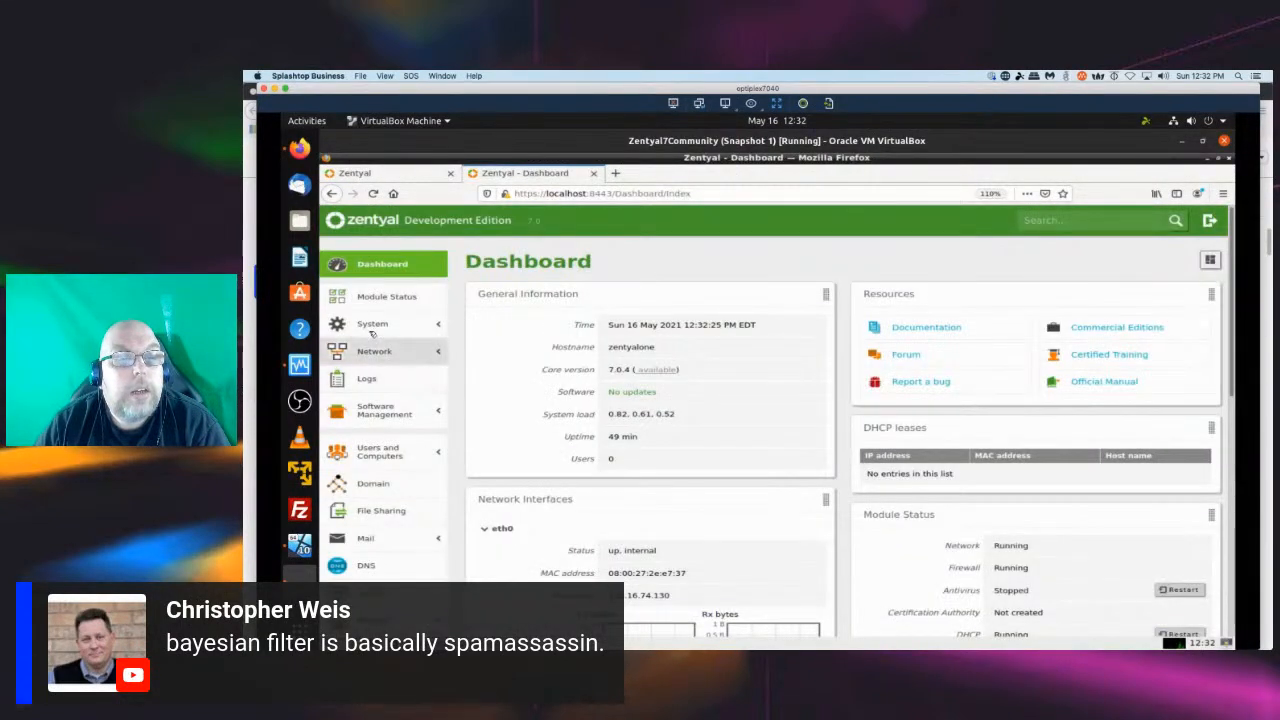
Refresh the package list on the System Updates page under Software Management.
{"action": "left_click", "coordinate": [372, 326]}
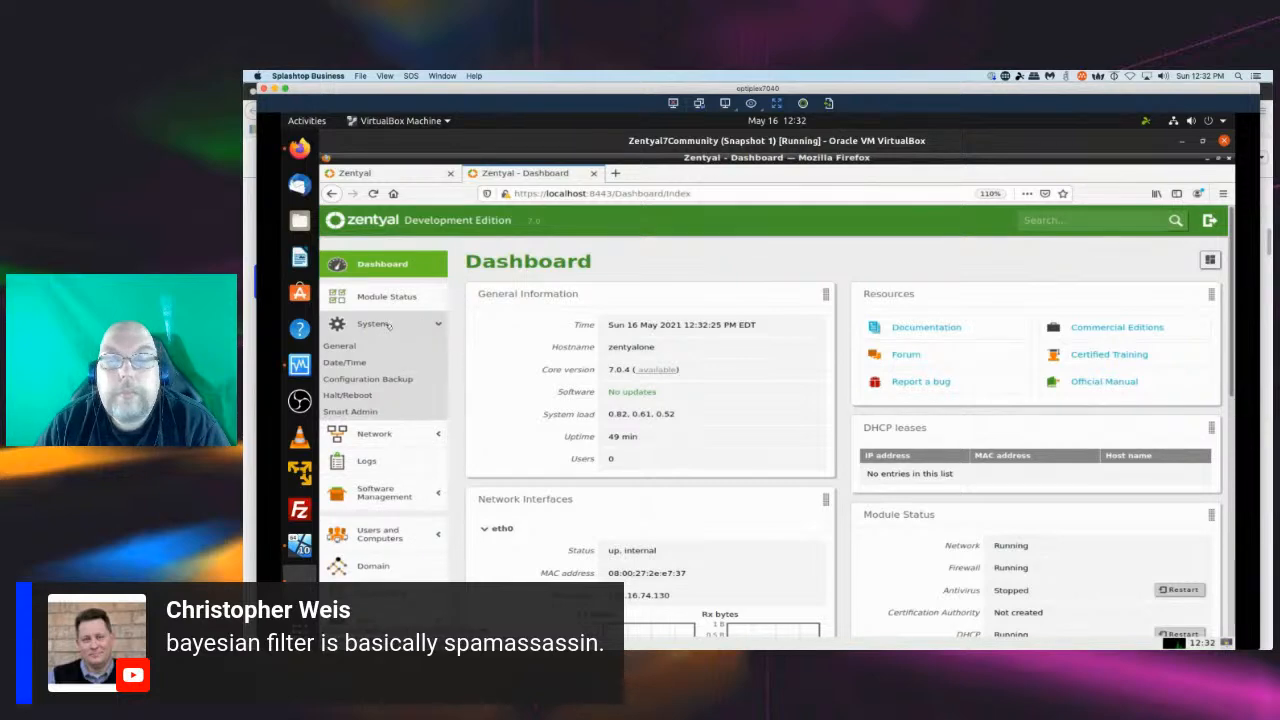
{"action": "left_click", "coordinate": [389, 325]}
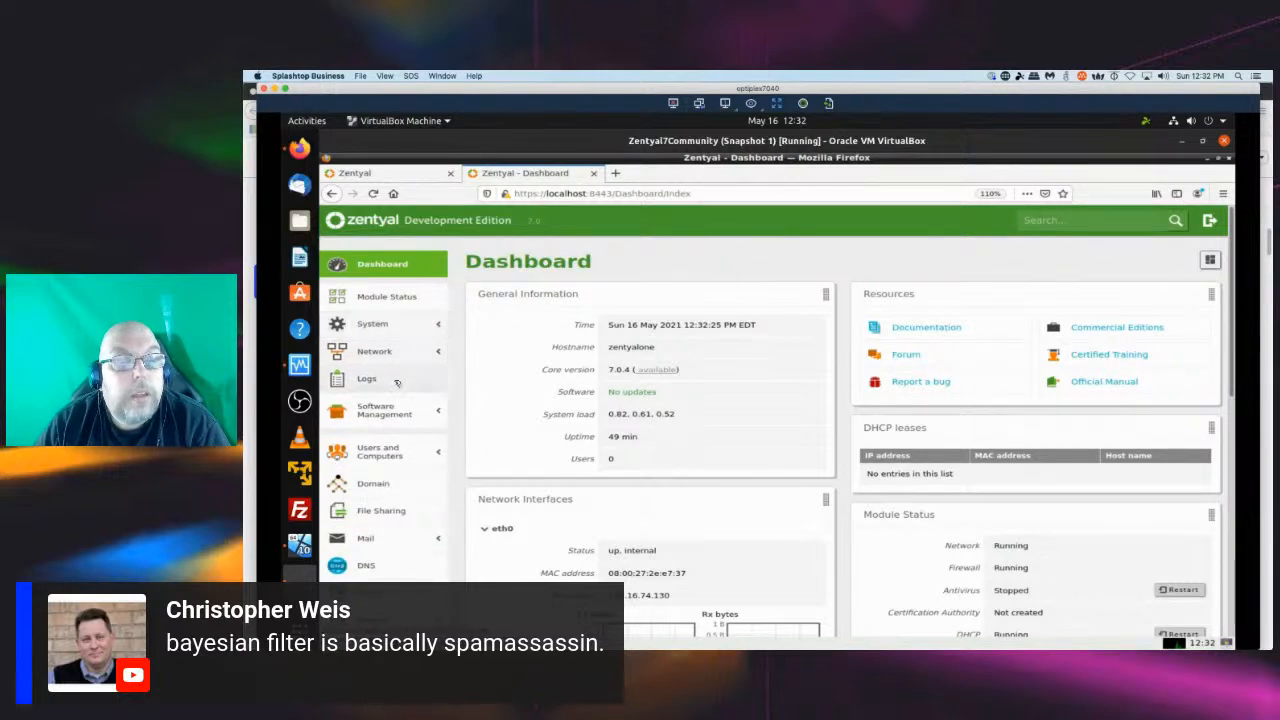
{"action": "left_click", "coordinate": [395, 420]}
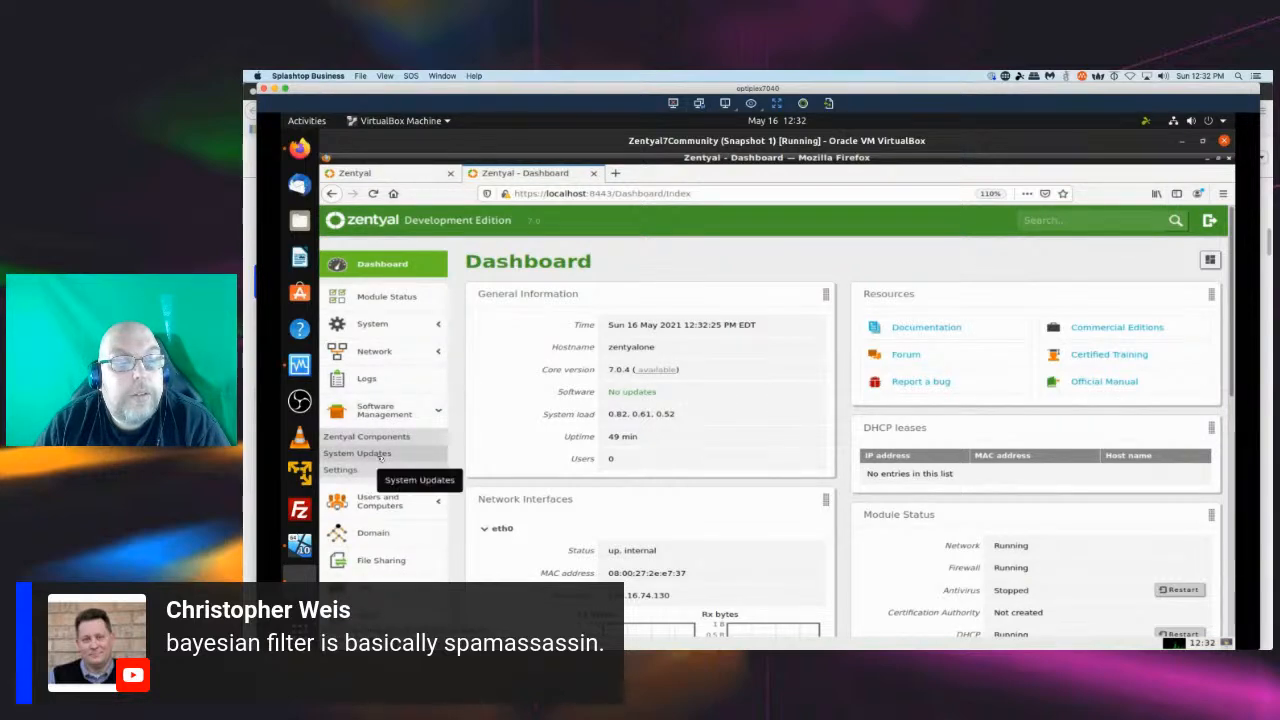
{"action": "left_click", "coordinate": [380, 455]}
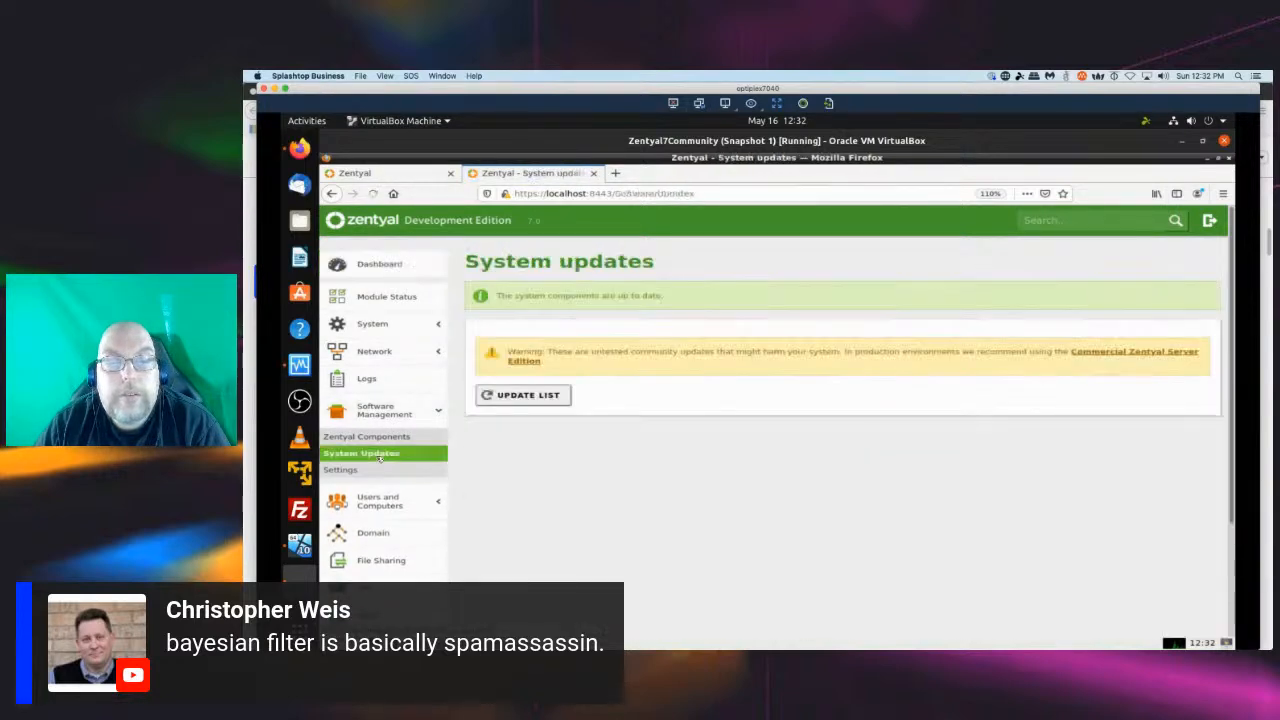
{"action": "left_click", "coordinate": [519, 396]}
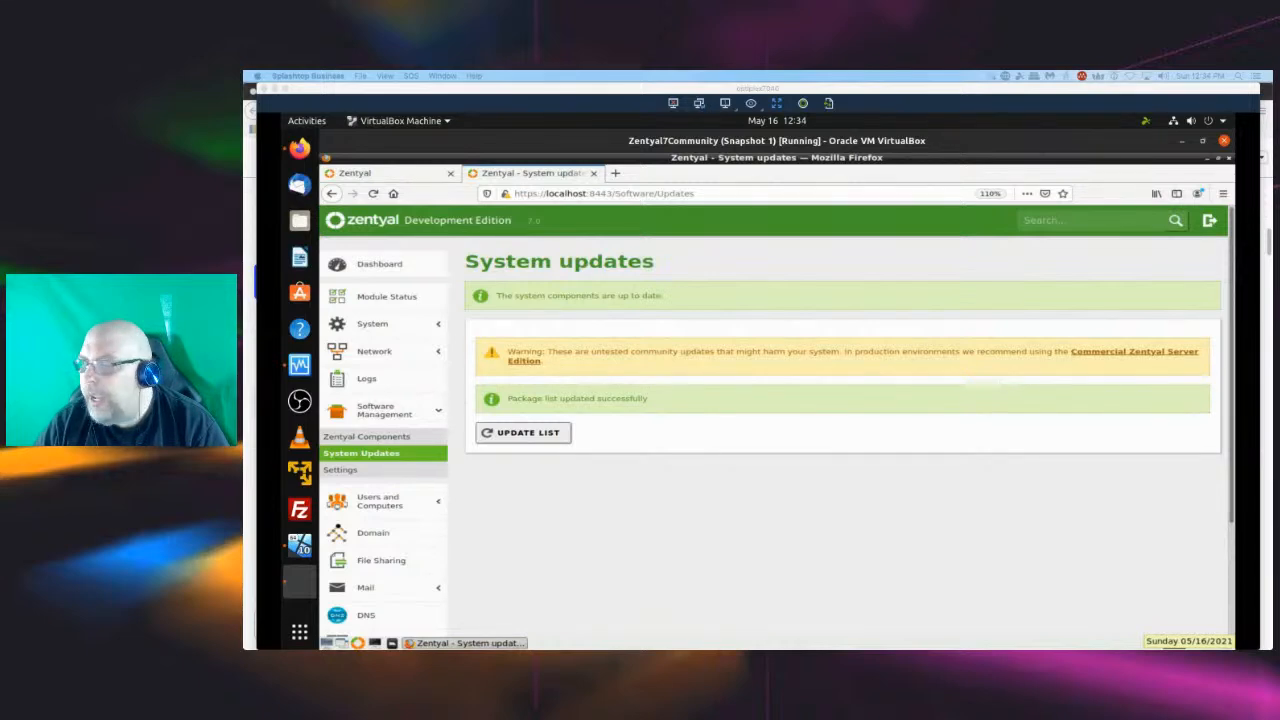
Open the Files app, browse the Downloads folder, and close the window.
{"action": "left_click", "coordinate": [300, 224]}
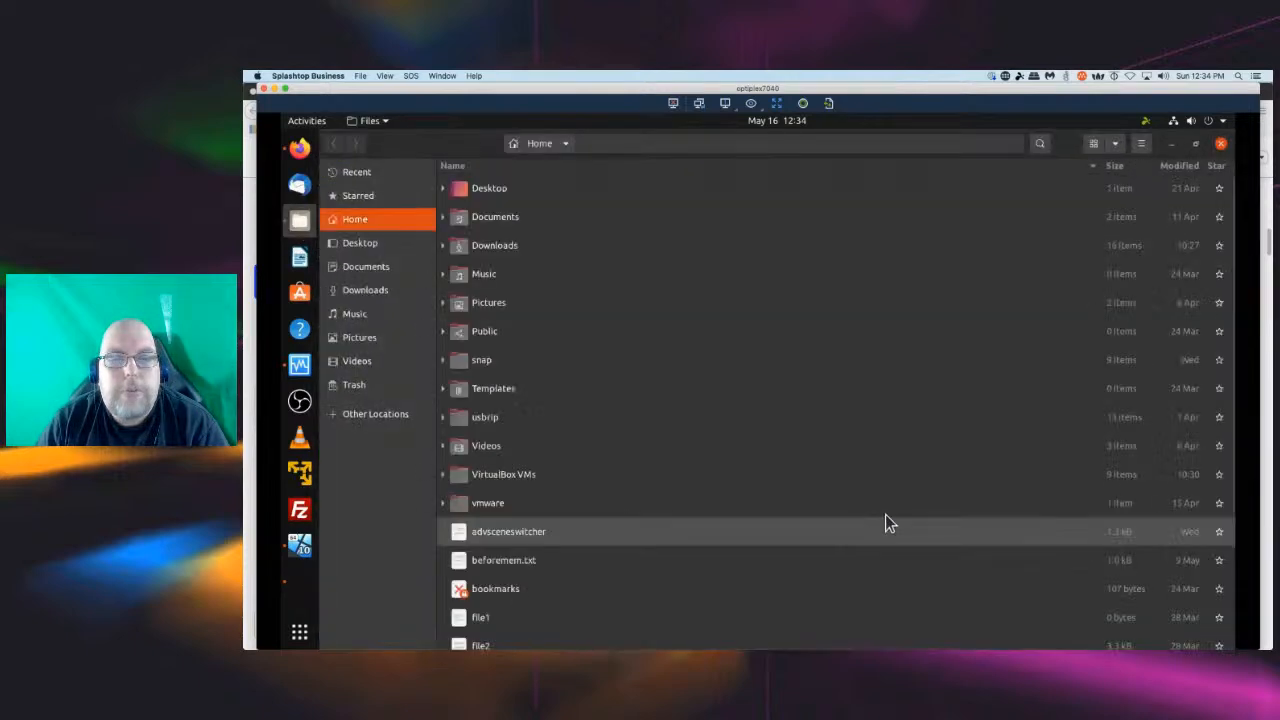
{"action": "left_click", "coordinate": [508, 248]}
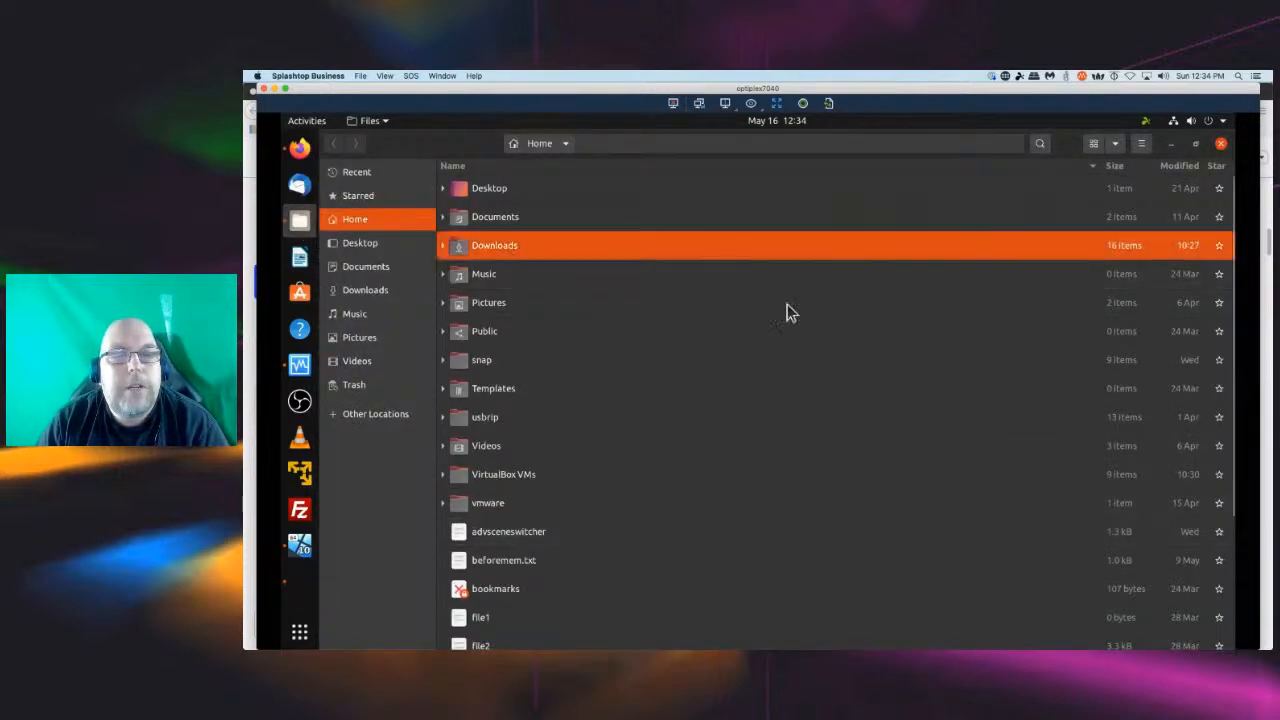
{"action": "double_click", "coordinate": [489, 247]}
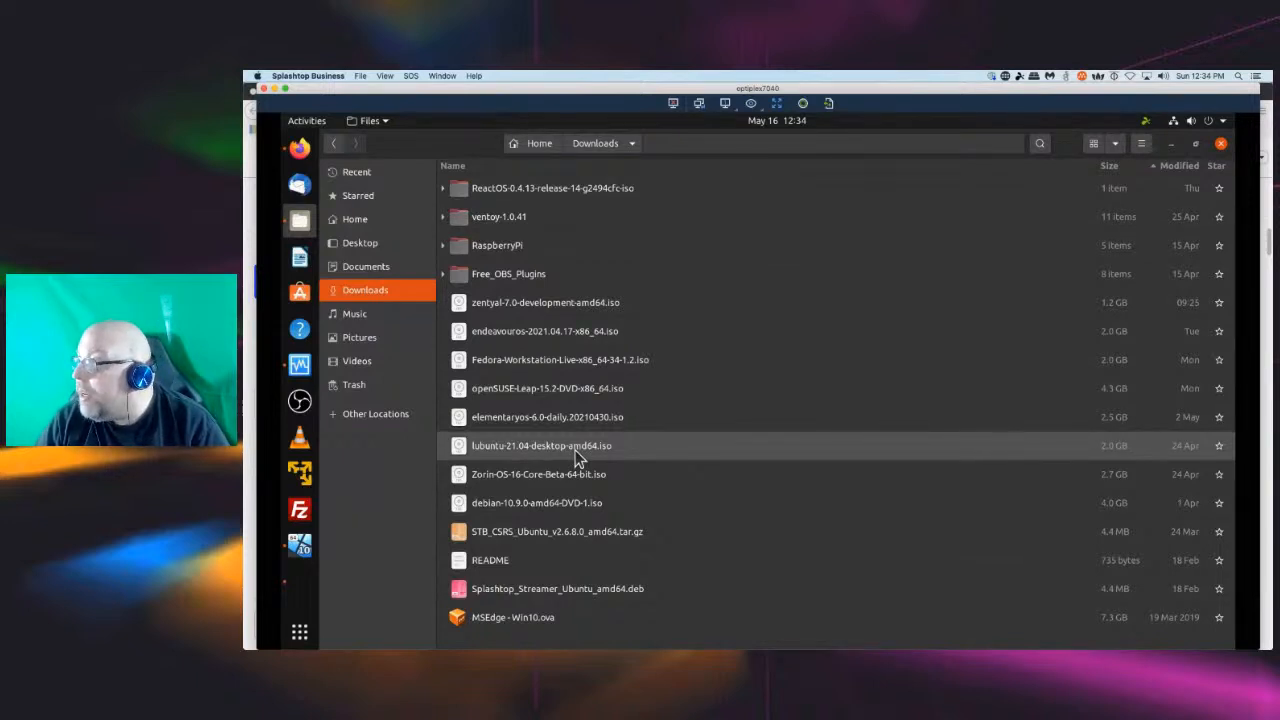
{"action": "left_click", "coordinate": [1220, 145]}
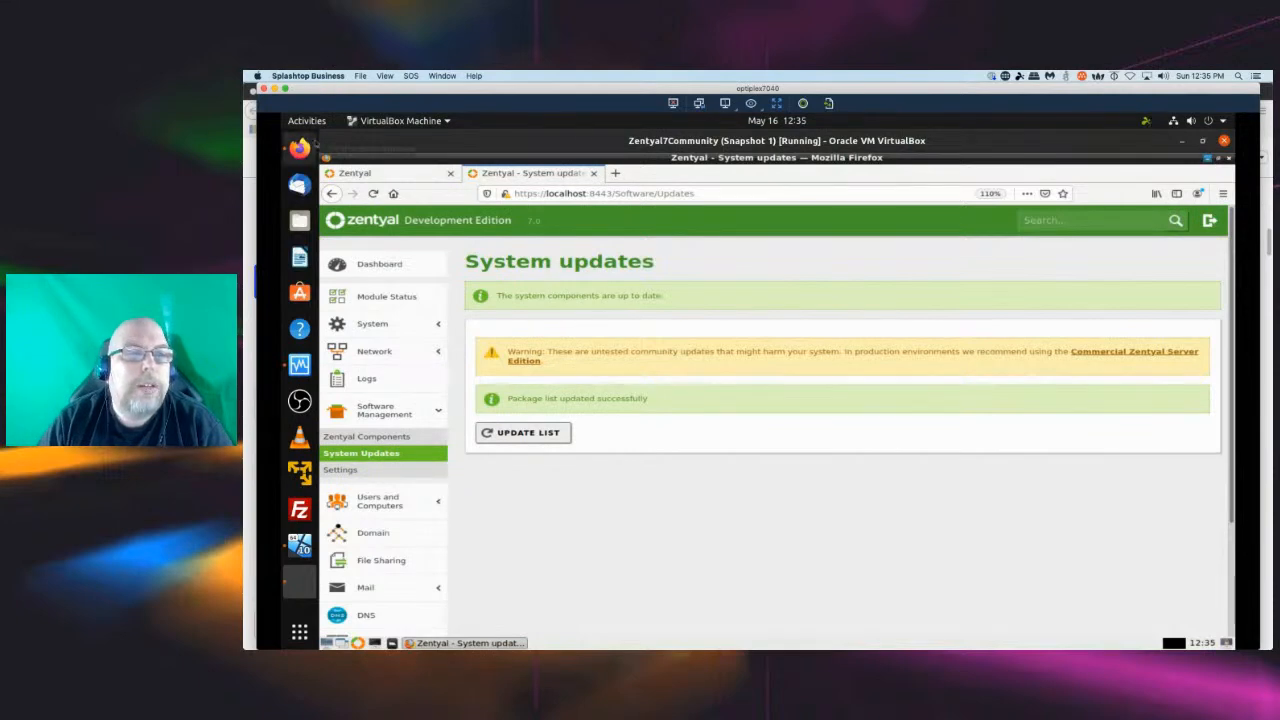
Switch to the host Firefox window and open the presenter's YouTube channel in a new tab.
{"action": "left_click", "coordinate": [300, 150]}
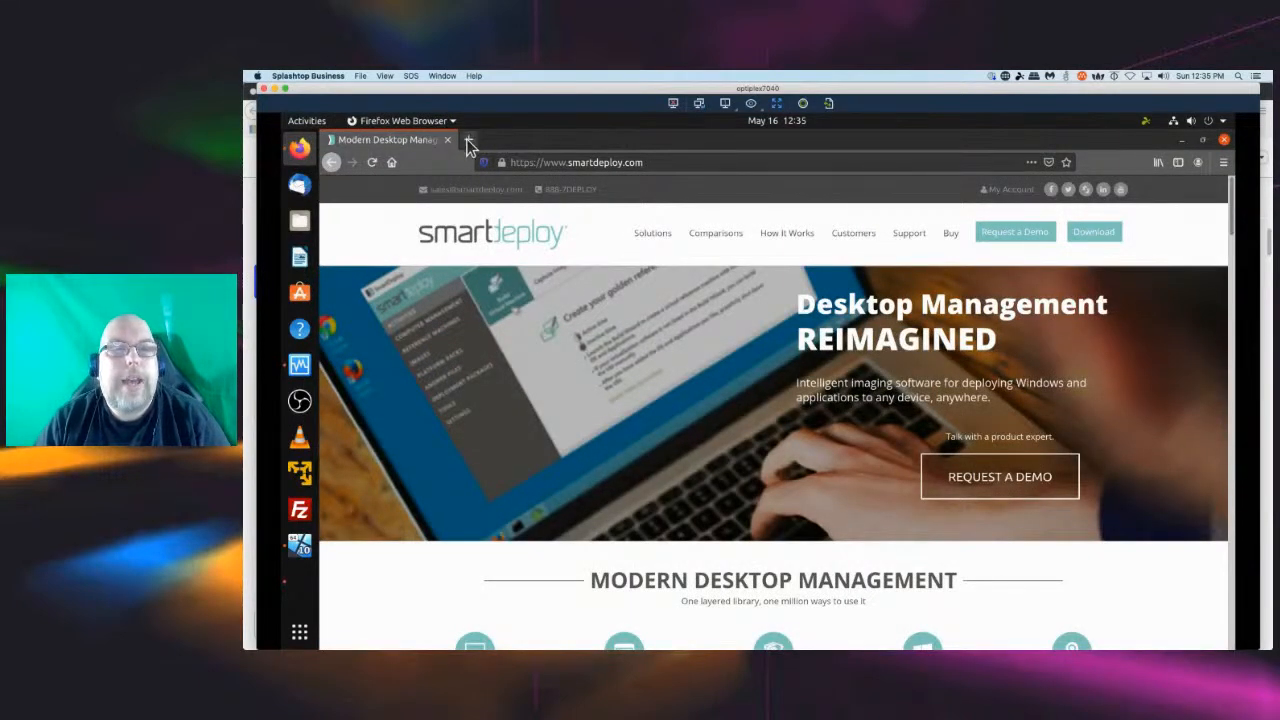
{"action": "left_click", "coordinate": [468, 139]}
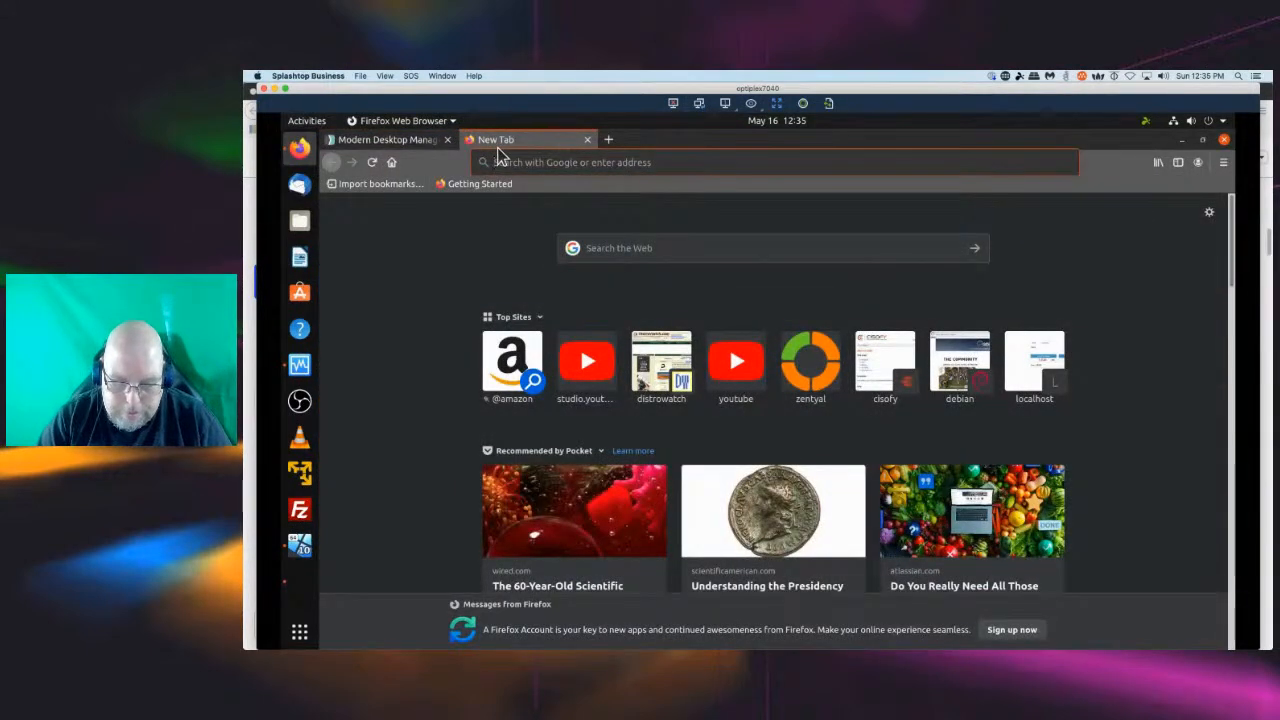
{"action": "type", "text": "youtube"}
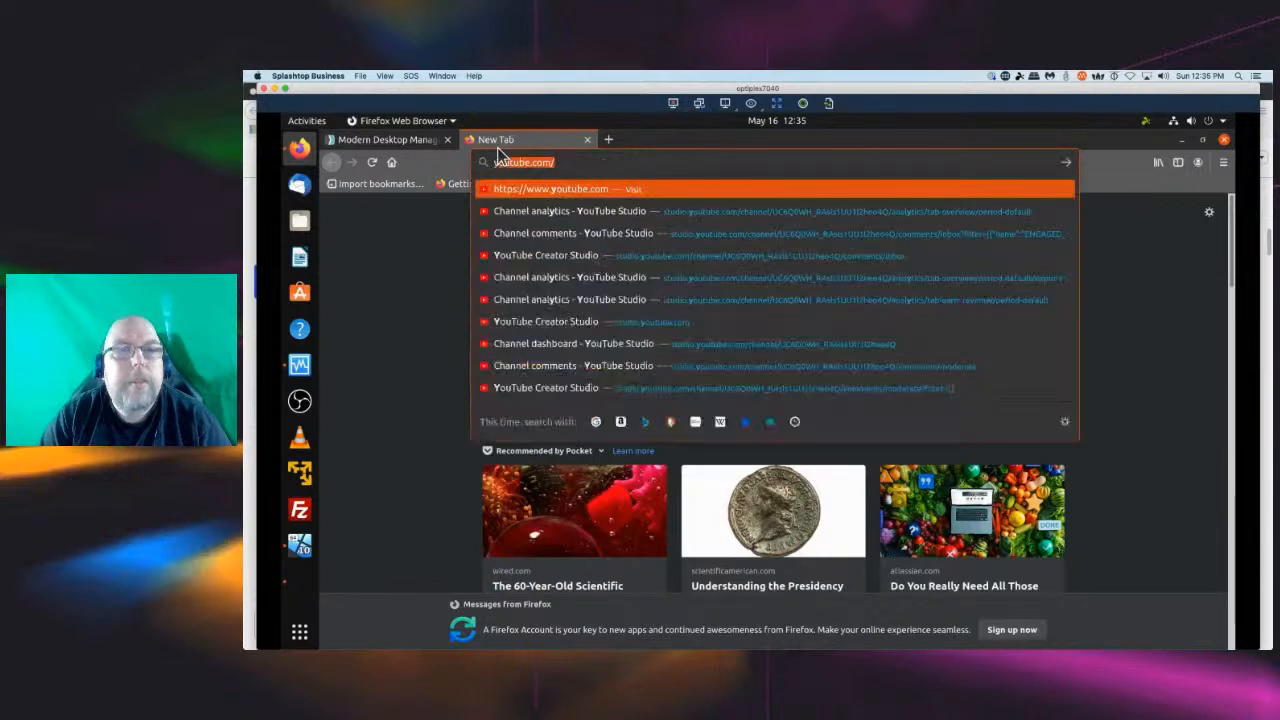
{"action": "type", "text": ".com/pr"}
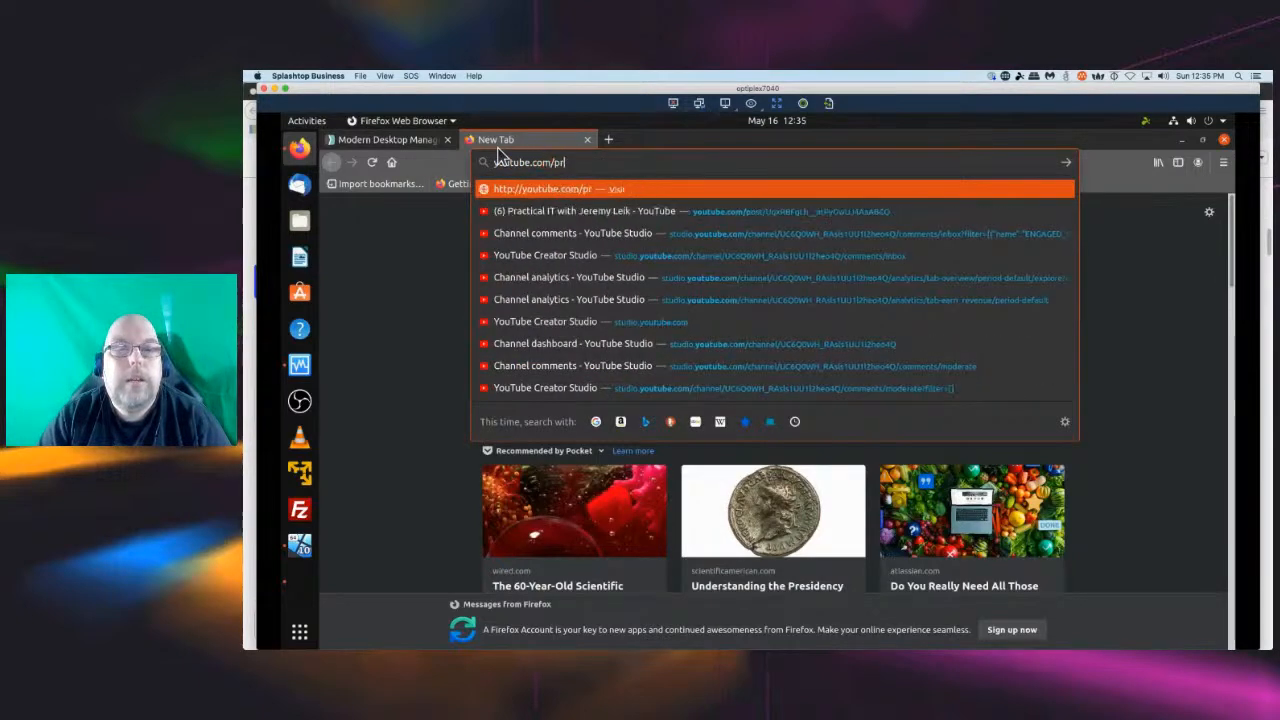
{"action": "type", "text": "acticalwithjeremy"}
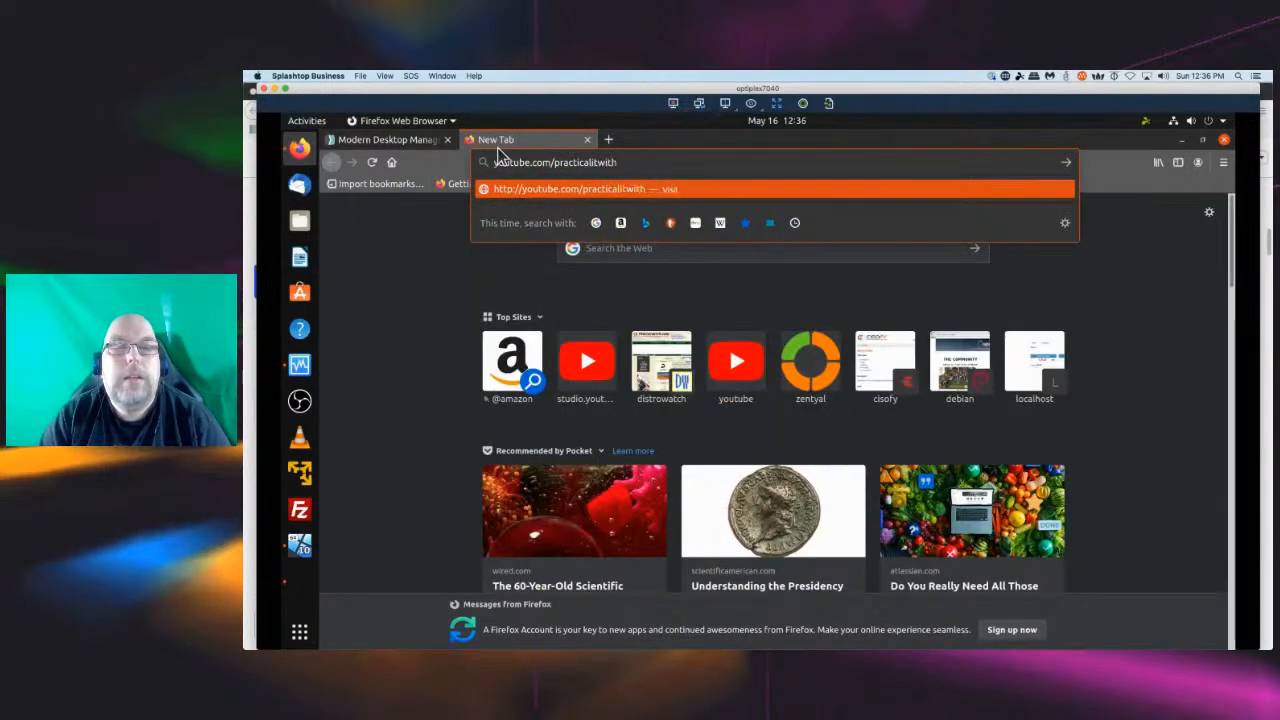
{"action": "type", "text": "leik"}
{"action": "key", "text": "Return"}
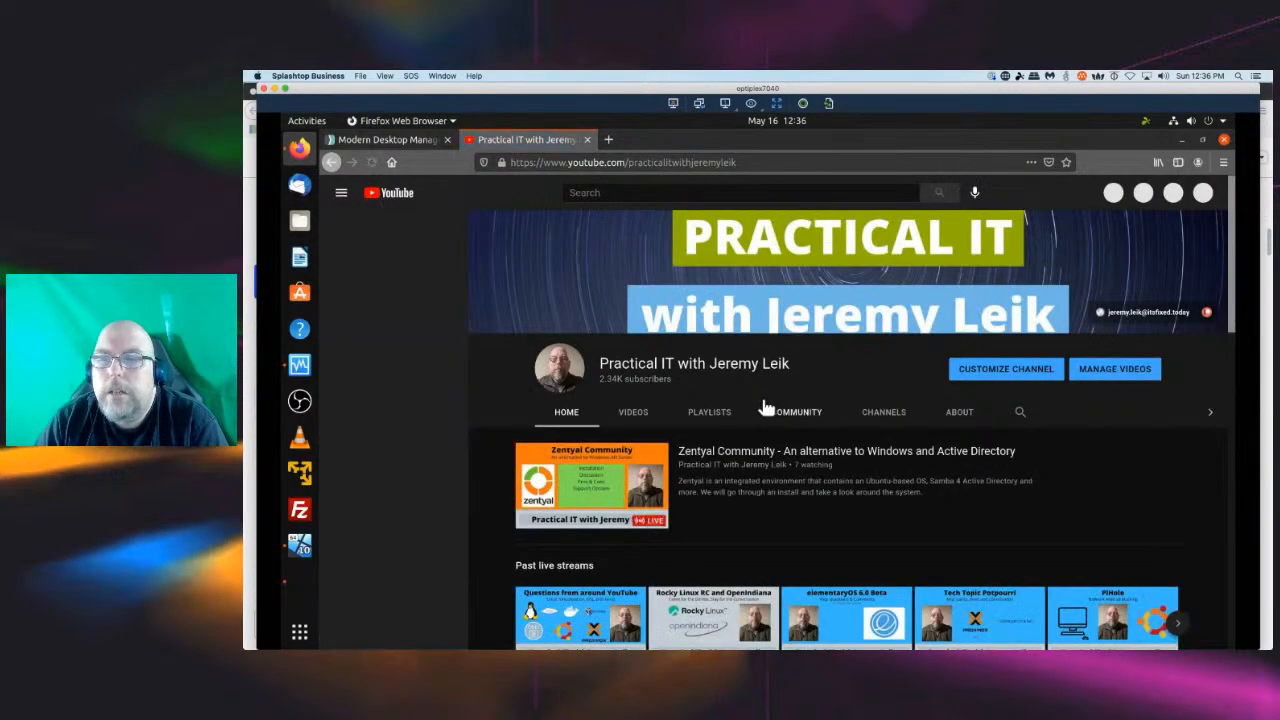
Open the channel's Community tab and zoom in to read the FOG Project poll post.
{"action": "left_click", "coordinate": [793, 415]}
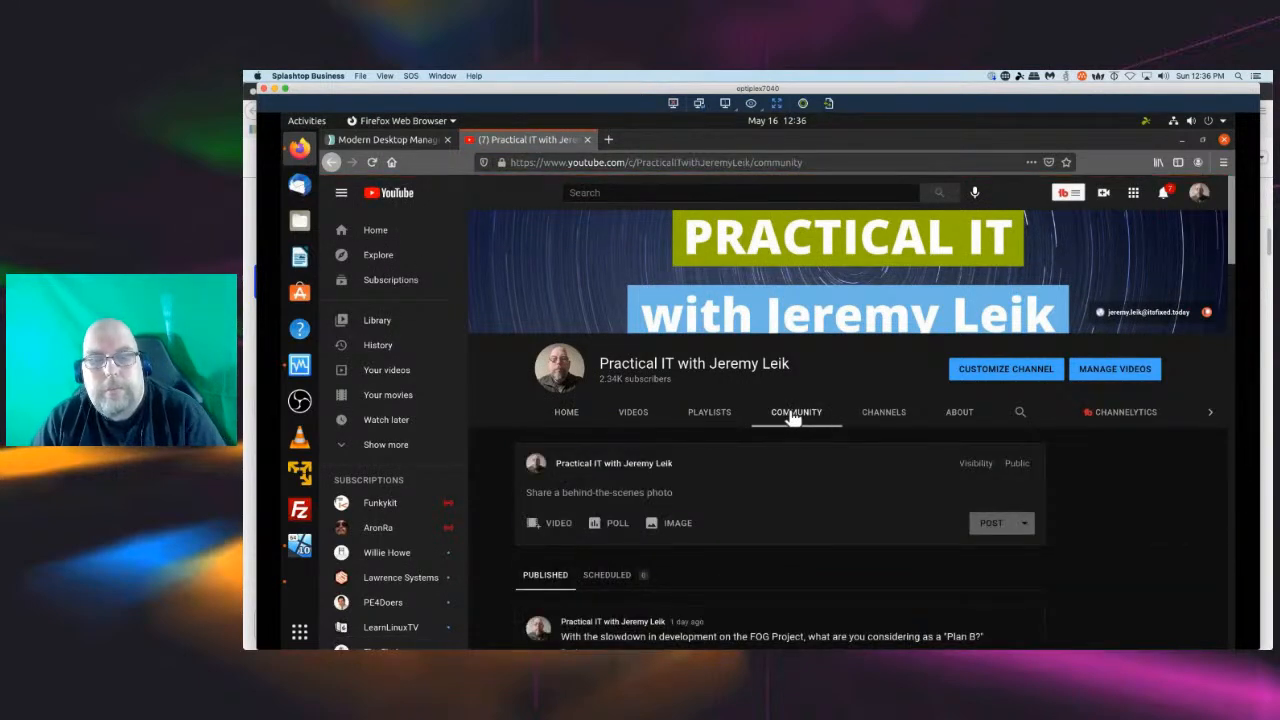
{"action": "scroll", "coordinate": [789, 417], "scroll_direction": "down", "scroll_amount": 3}
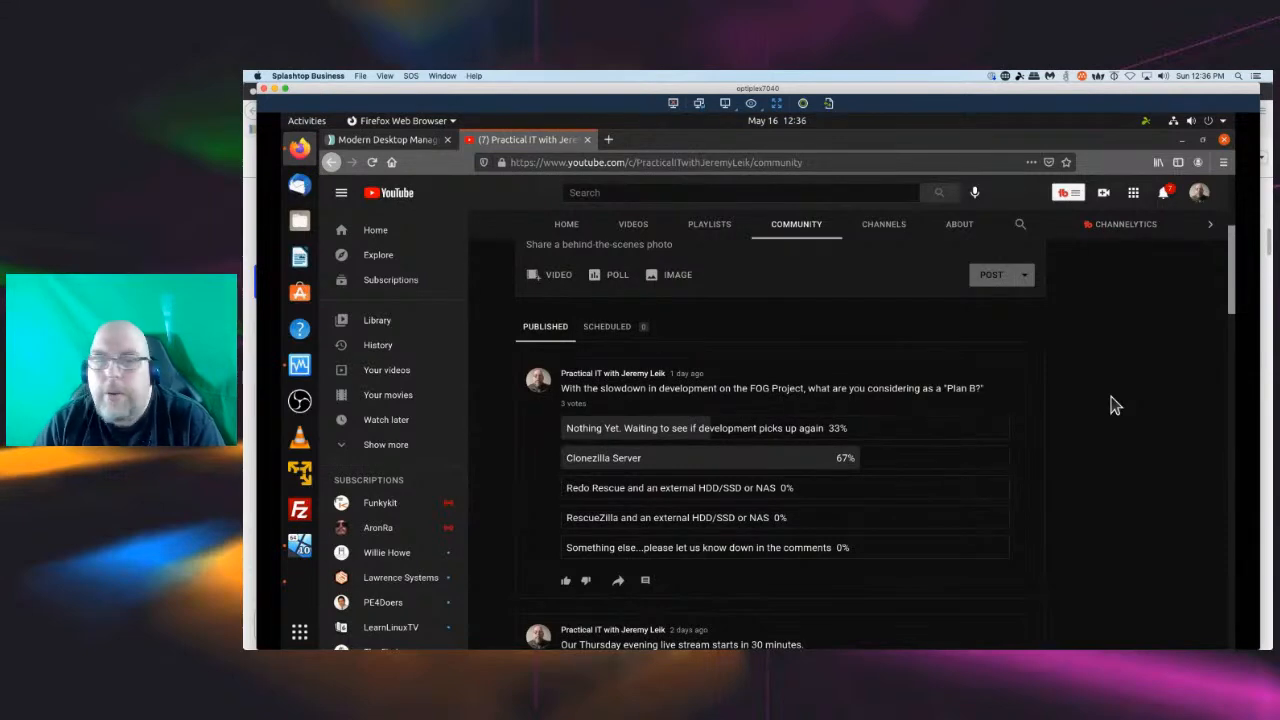
{"action": "key", "text": "ctrl+plus"}
{"action": "key", "text": "ctrl+plus"}
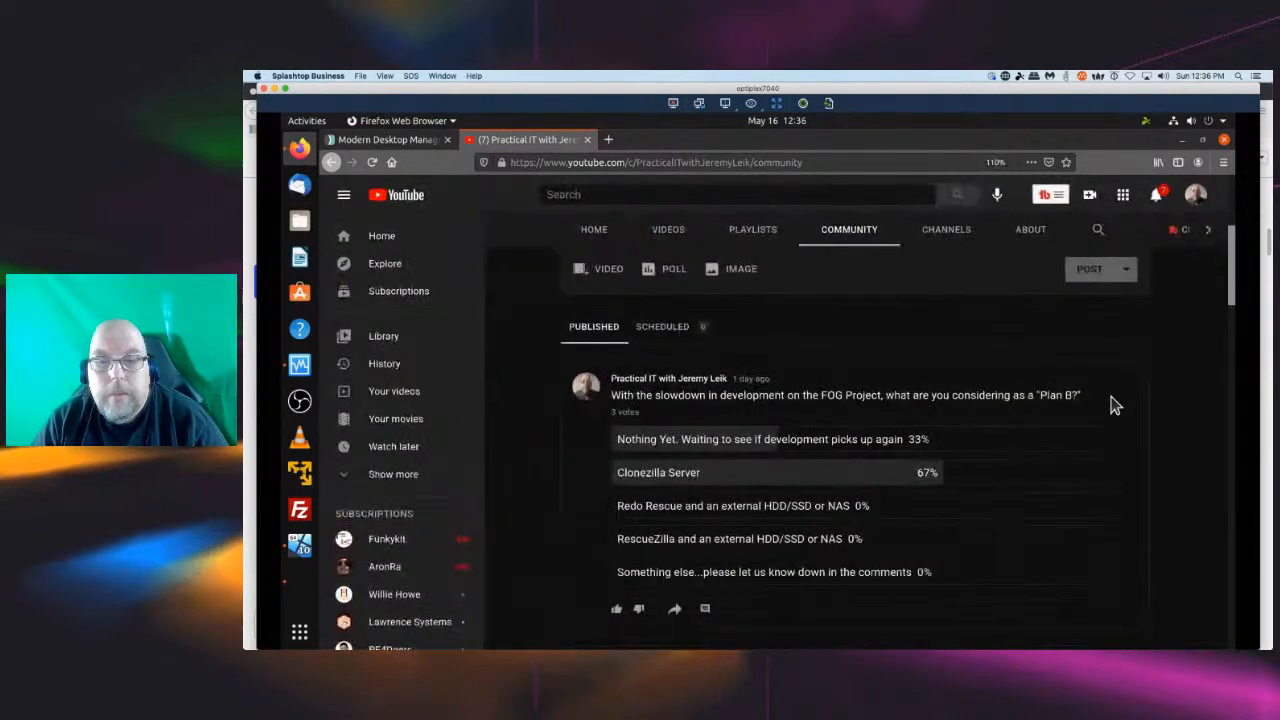
{"action": "key", "text": "ctrl+plus"}
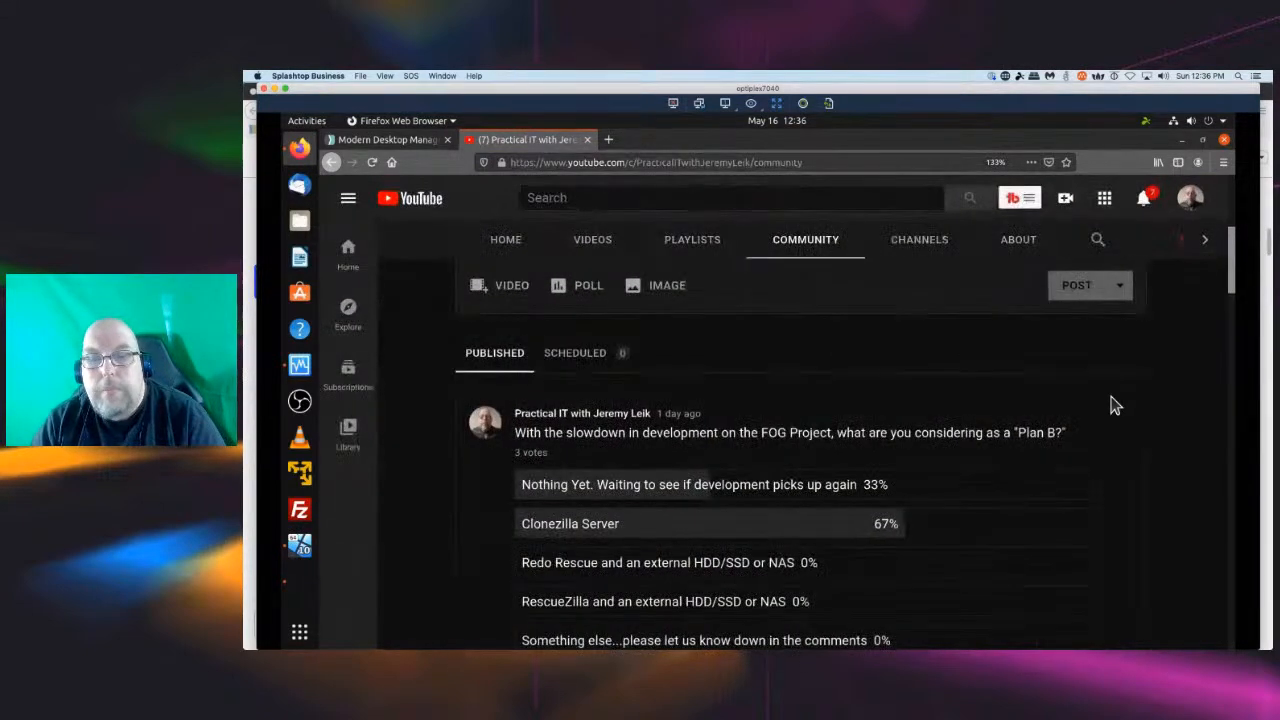
{"action": "scroll", "coordinate": [1116, 405], "scroll_direction": "down", "scroll_amount": 3}
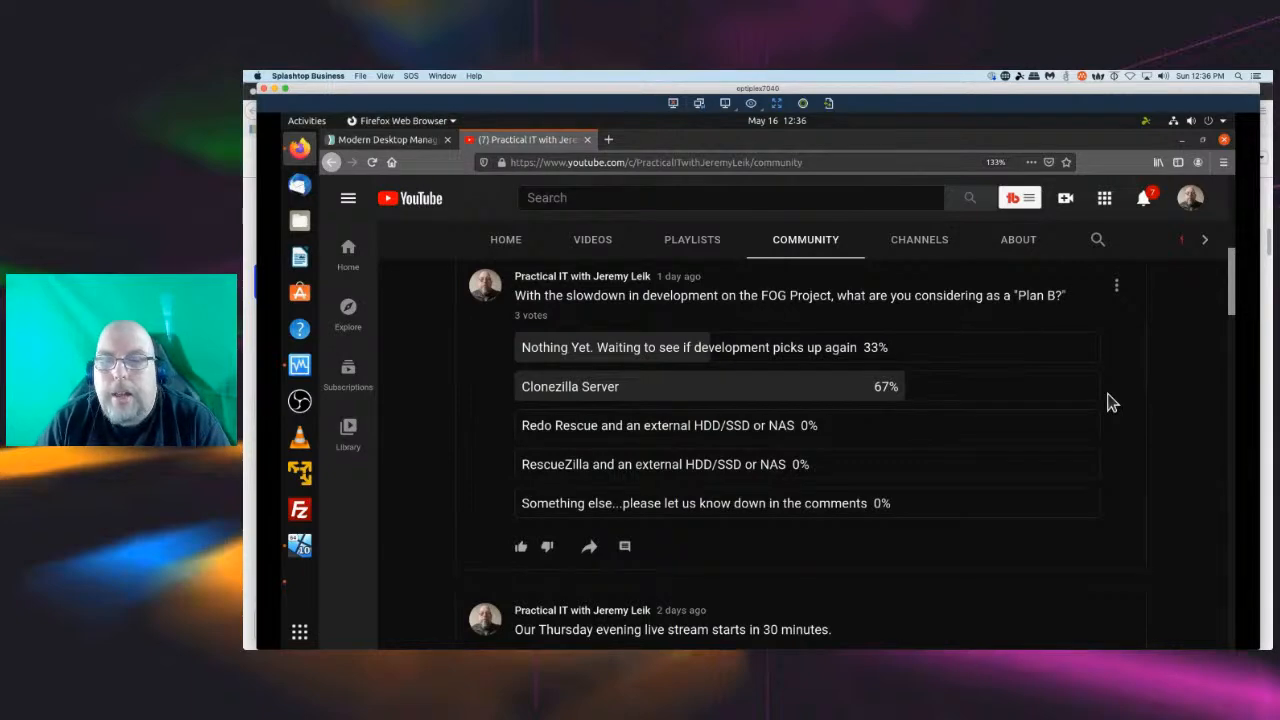
Open fogproject.org in a new browser tab.
{"action": "left_click", "coordinate": [607, 141]}
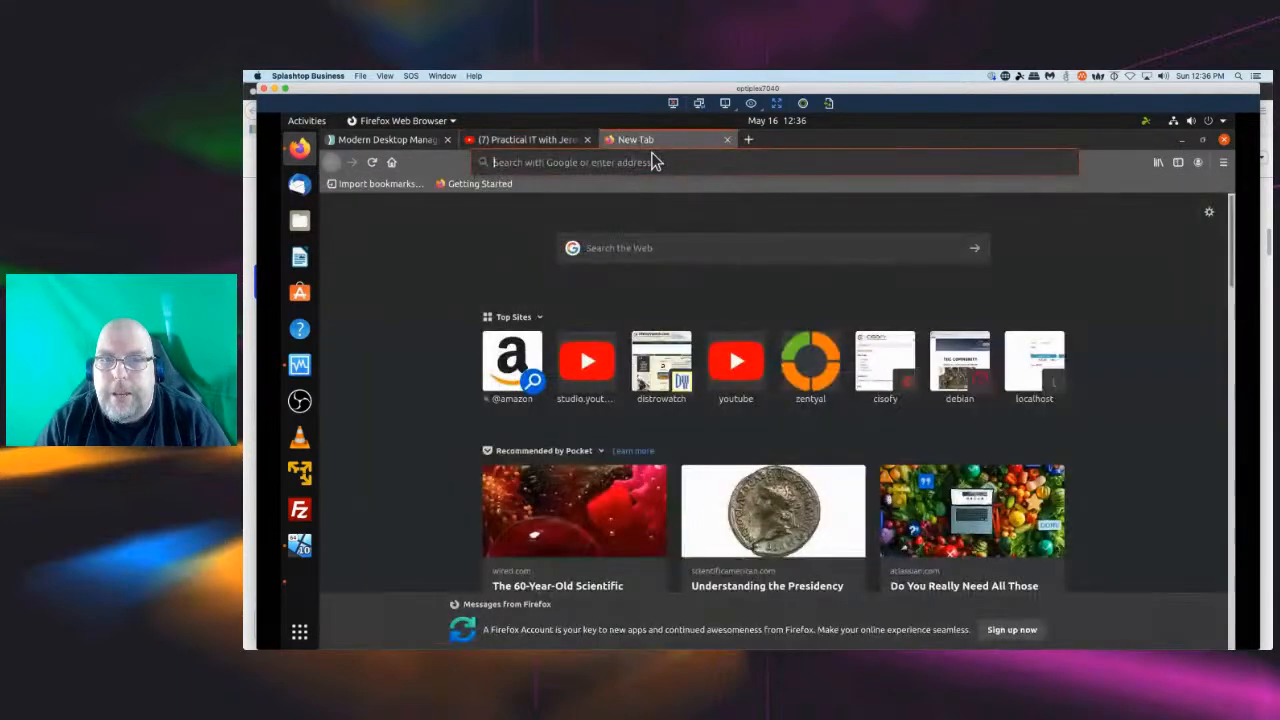
{"action": "type", "text": "fogproje"}
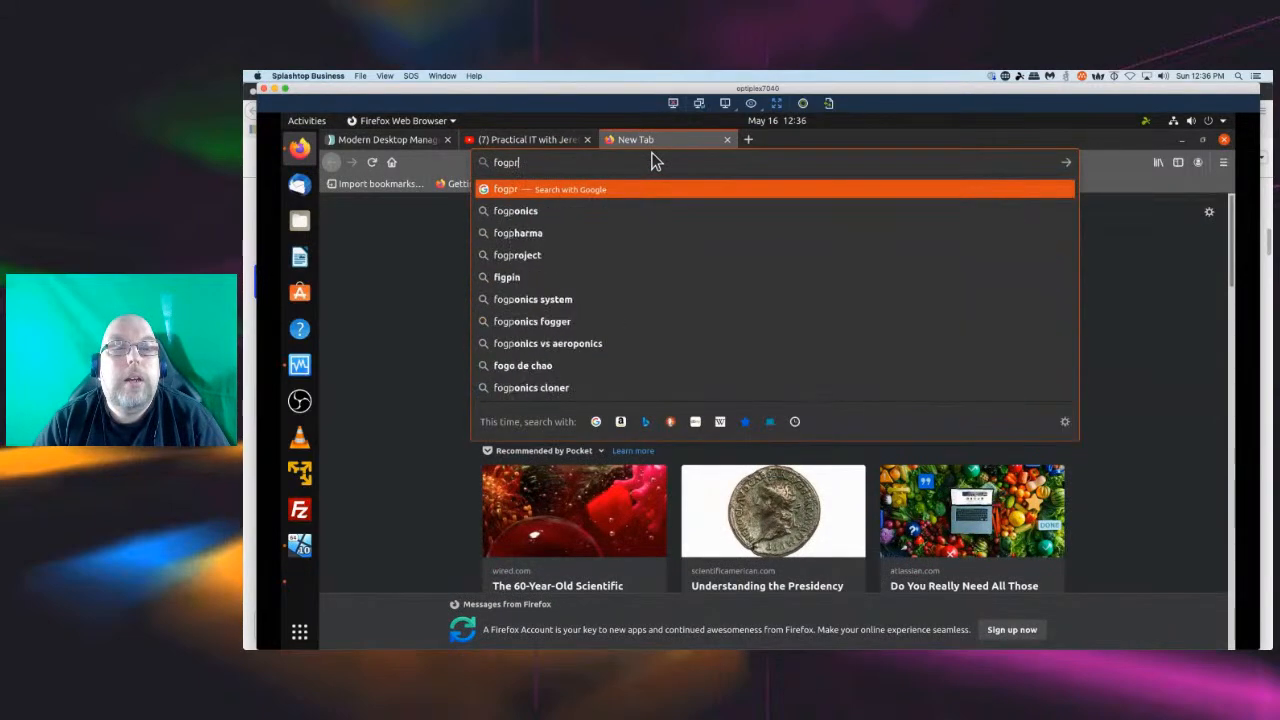
{"action": "type", "text": "ct.org"}
{"action": "key", "text": "Return"}
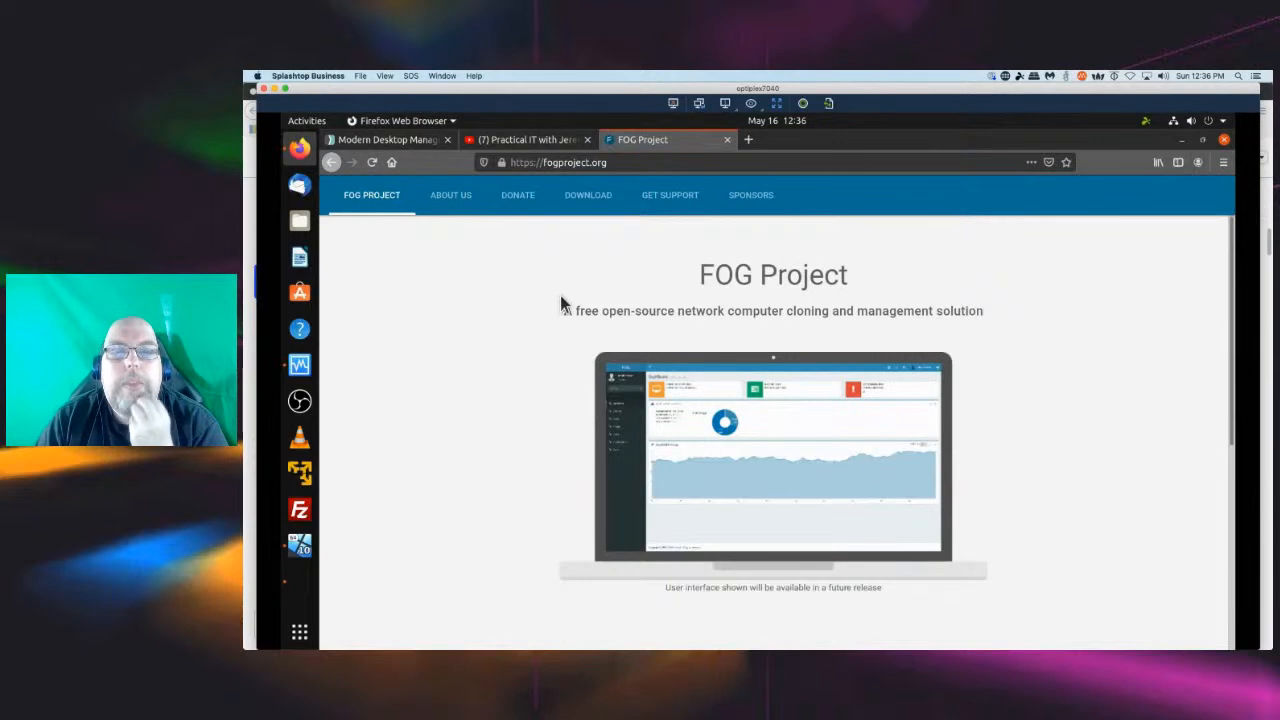
View the FOG Project download page and its latest release version, then return to the home page.
{"action": "left_click", "coordinate": [590, 200]}
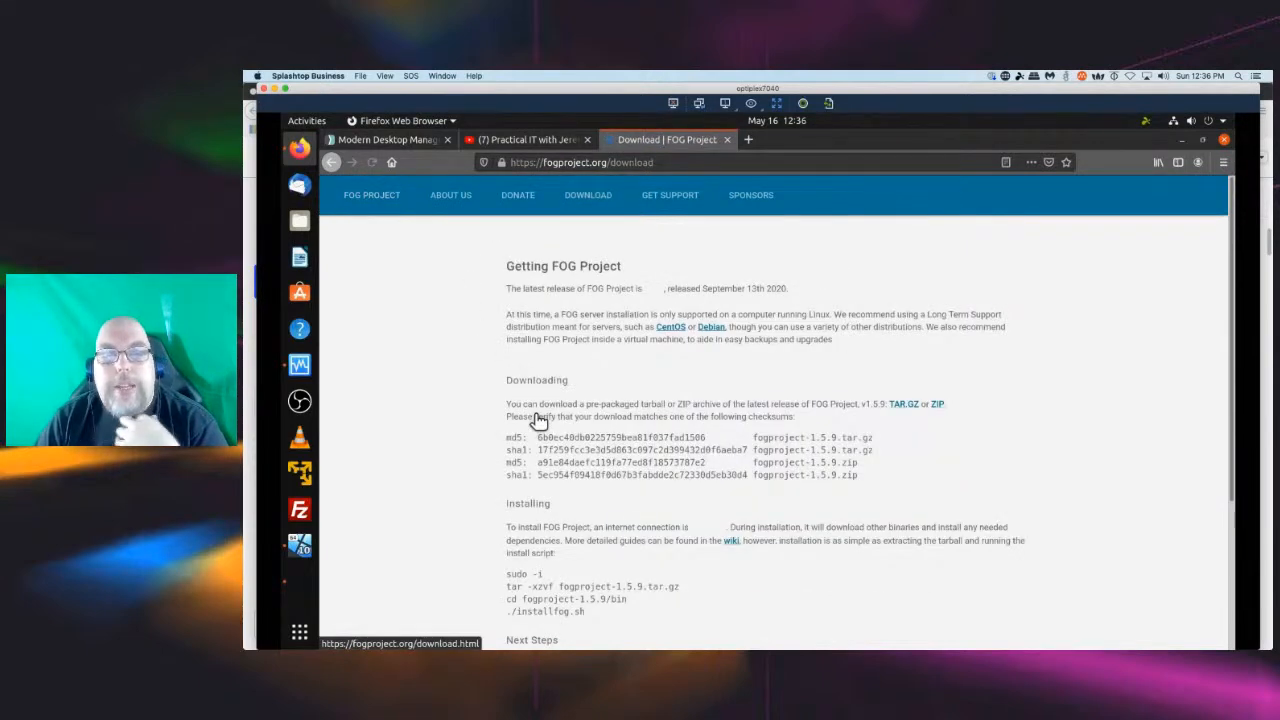
{"action": "left_click_drag", "start_coordinate": [643, 288], "coordinate": [666, 289]}
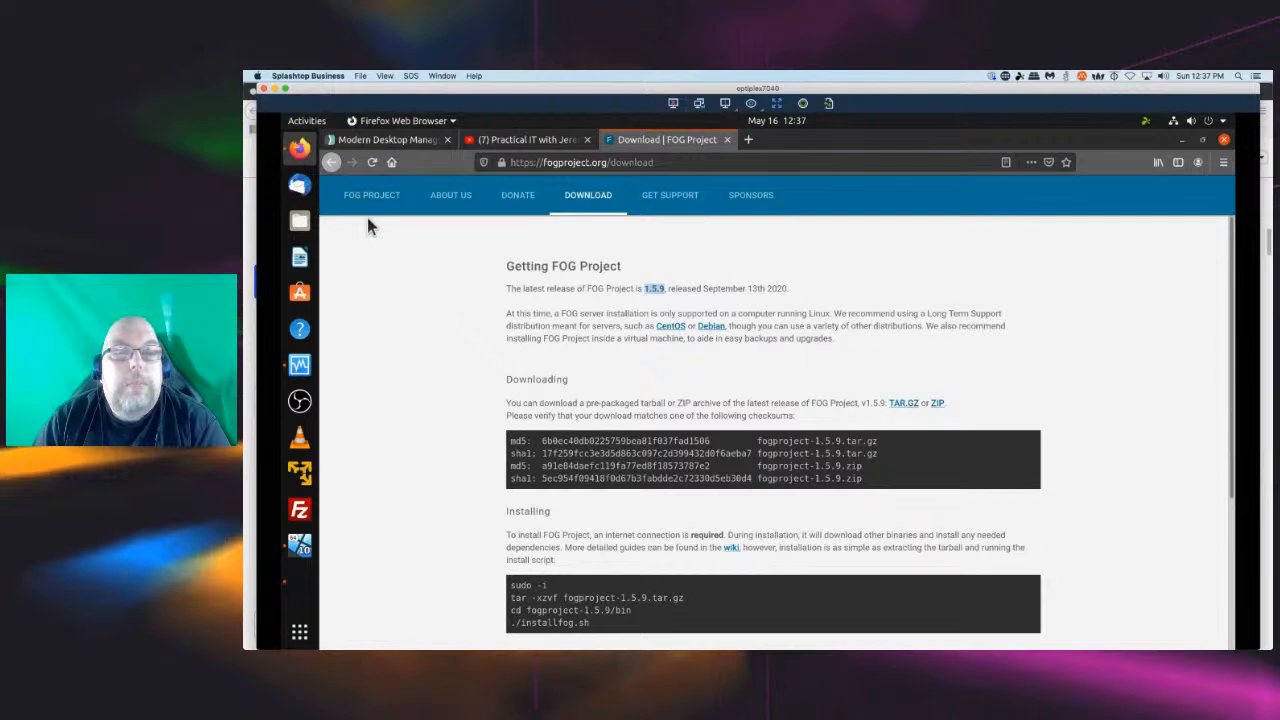
{"action": "left_click", "coordinate": [332, 161]}
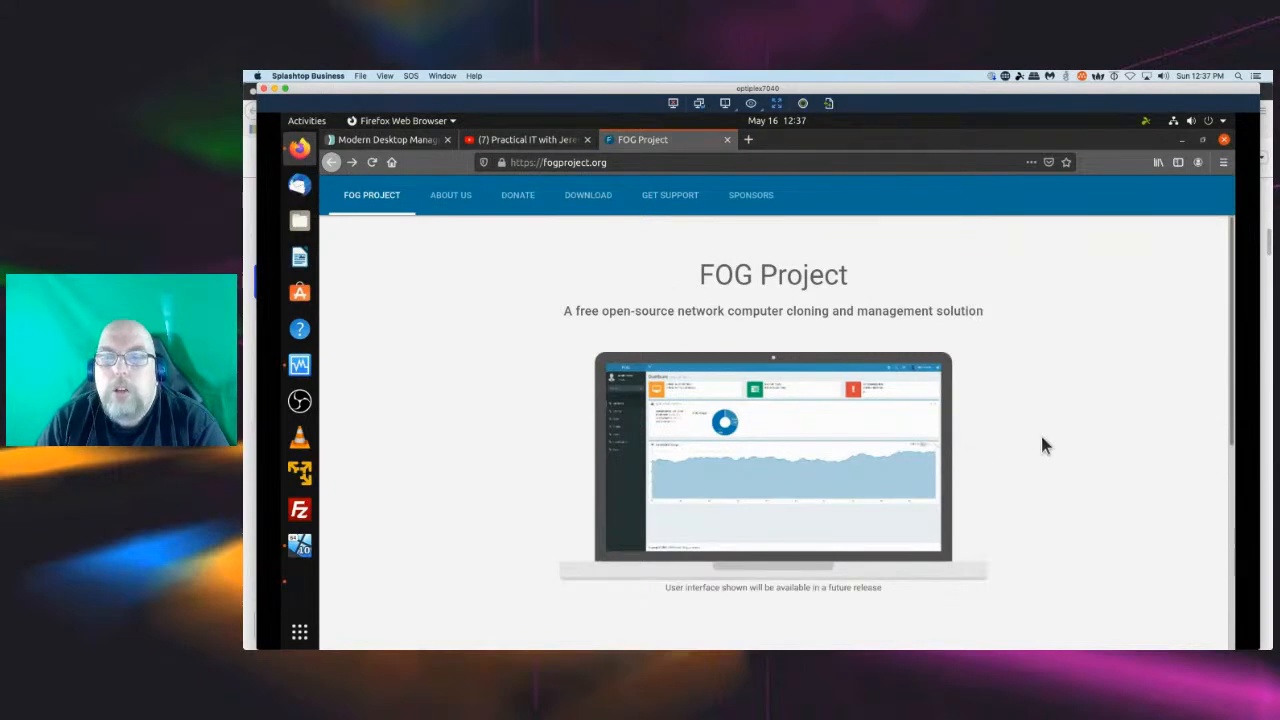
Open the FOG Project forums from the site footer and browse the Announcements category.
{"action": "scroll", "coordinate": [1050, 435], "scroll_direction": "down", "scroll_amount": 5}
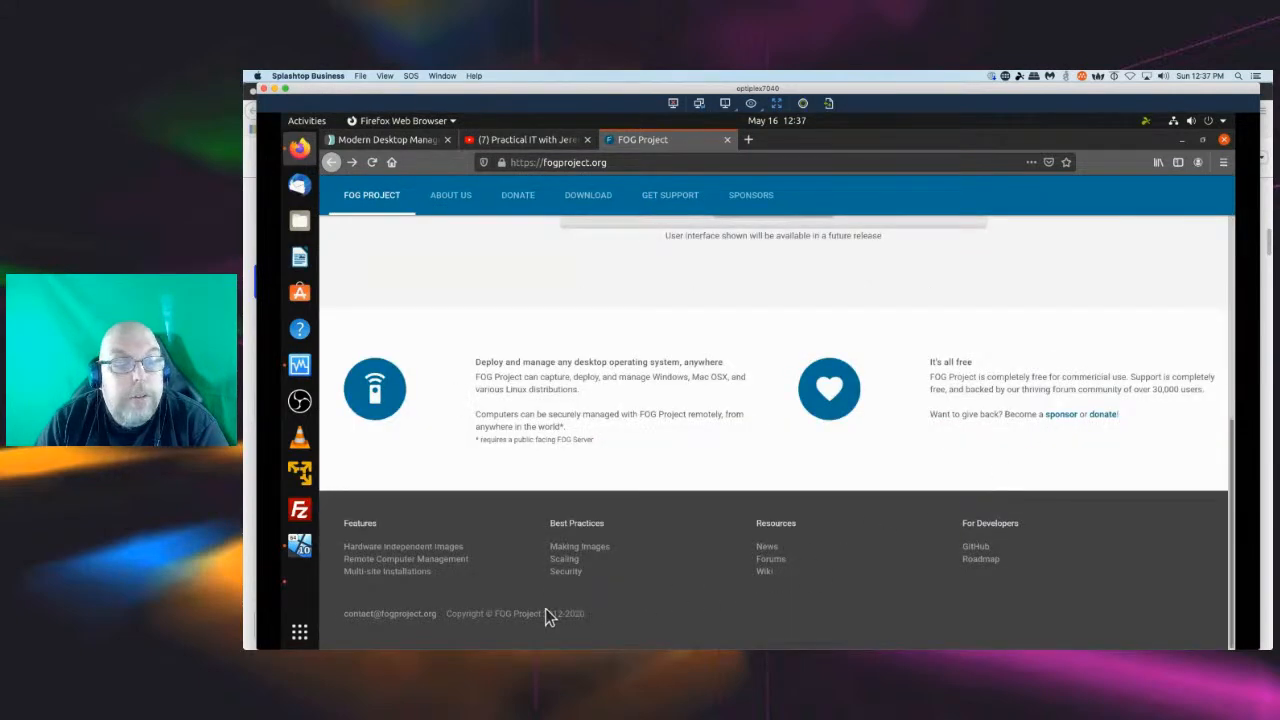
{"action": "left_click", "coordinate": [781, 565]}
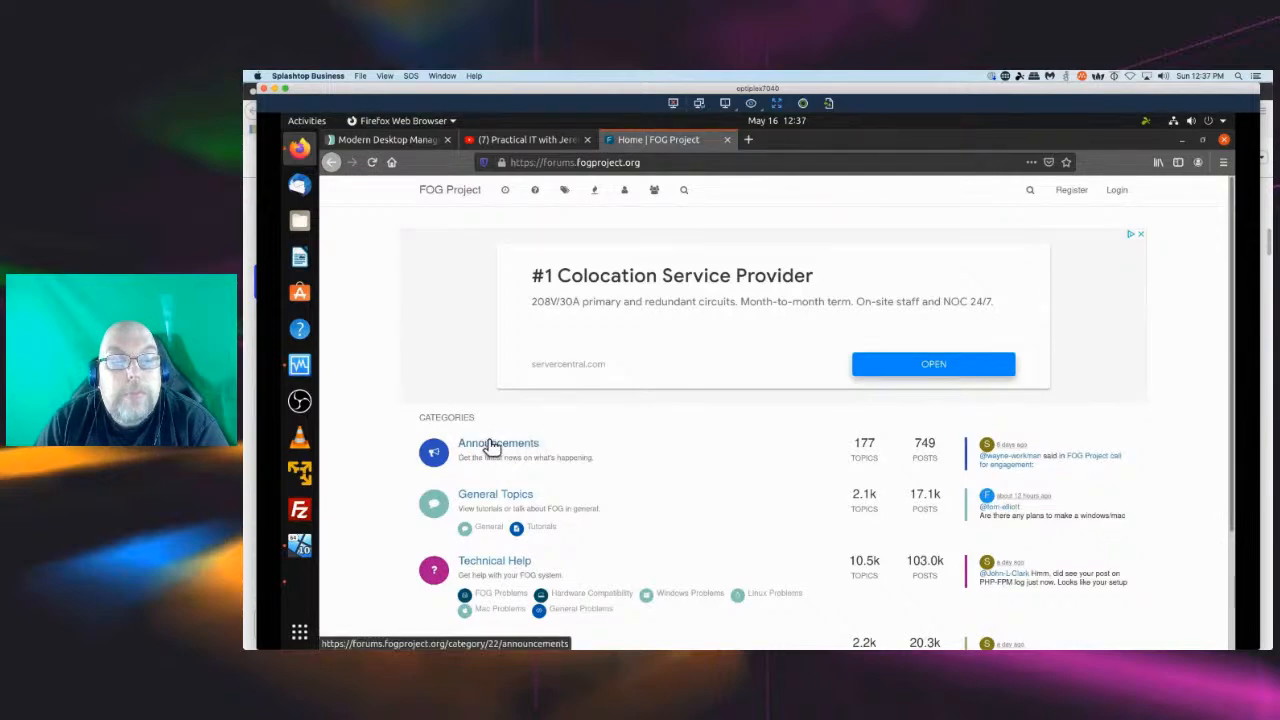
{"action": "left_click", "coordinate": [490, 450]}
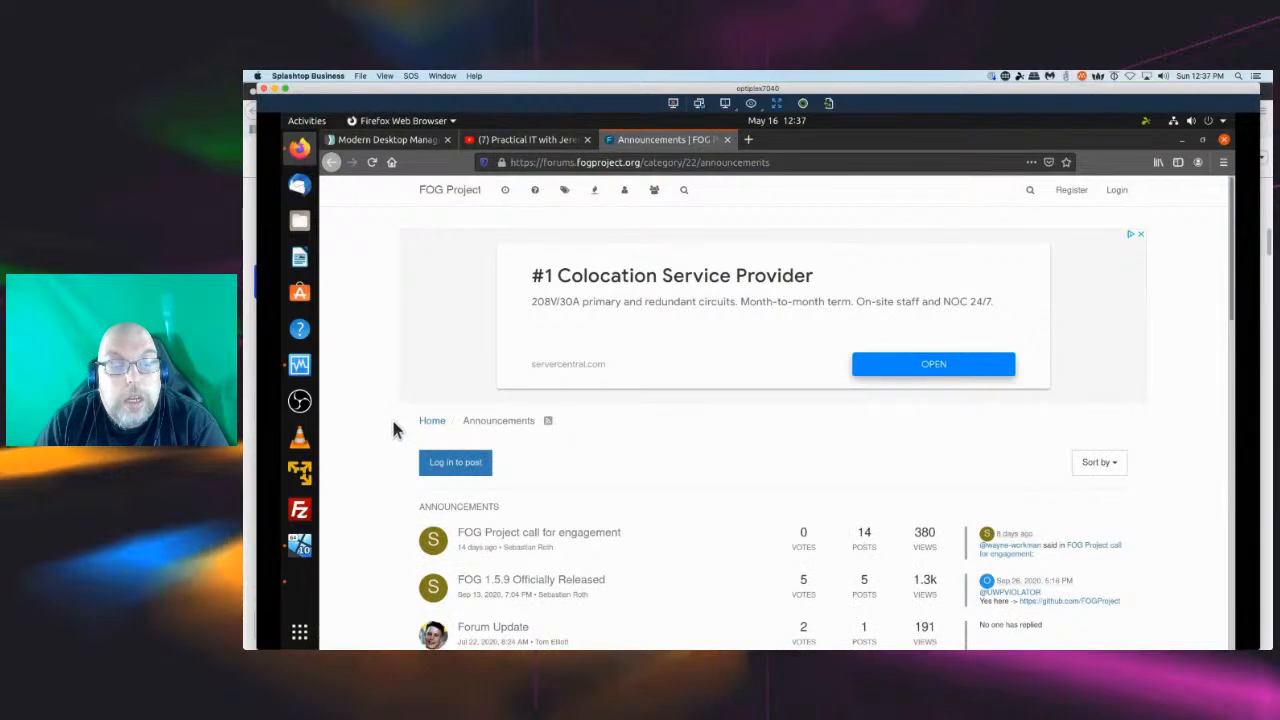
{"action": "scroll", "coordinate": [393, 428], "scroll_direction": "down", "scroll_amount": 3}
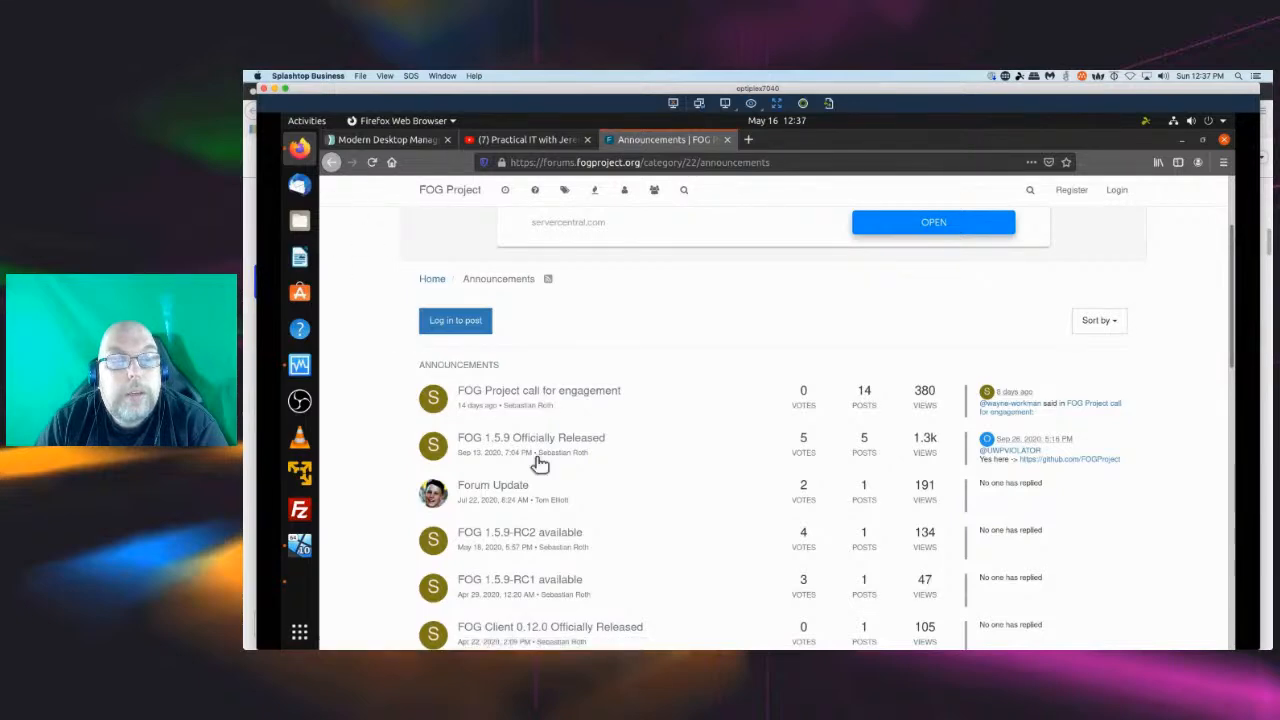
Open the 'FOG Project call for engagement' announcement, enlarge the page, and read through the post and its replies.
{"action": "left_click", "coordinate": [578, 396]}
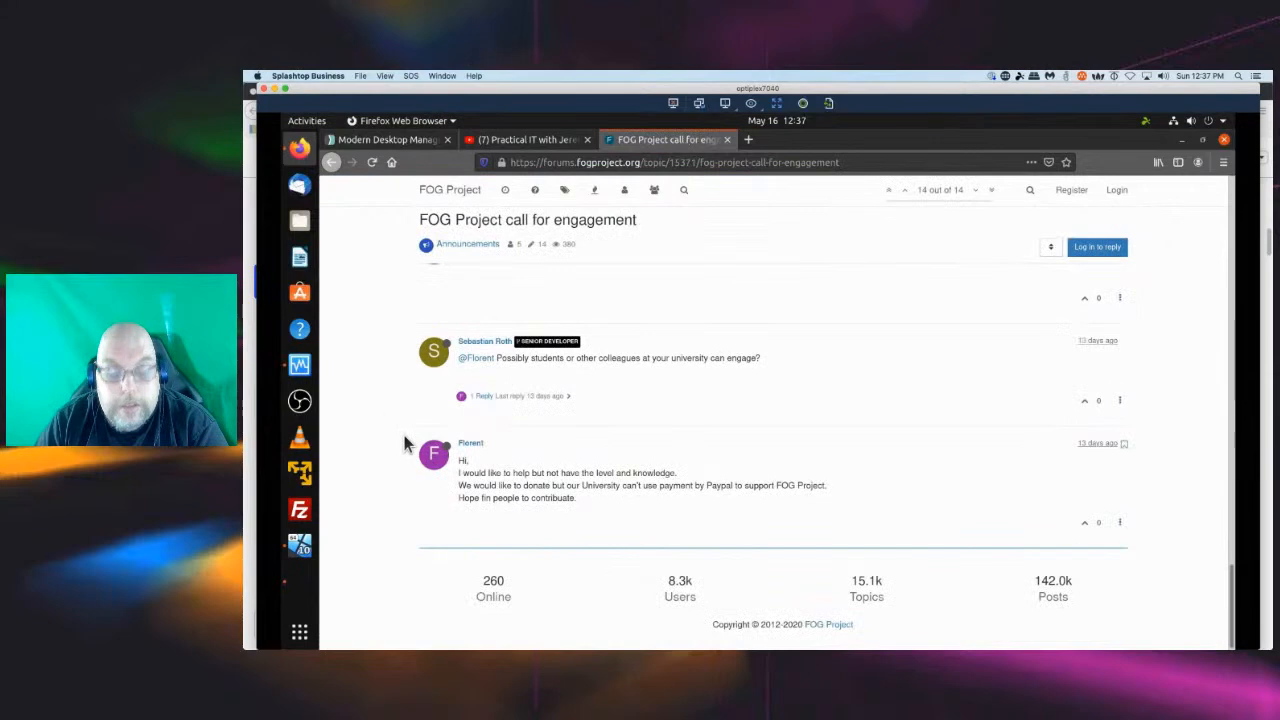
{"action": "key", "text": "ctrl+plus"}
{"action": "key", "text": "ctrl+plus"}
{"action": "key", "text": "ctrl+plus"}
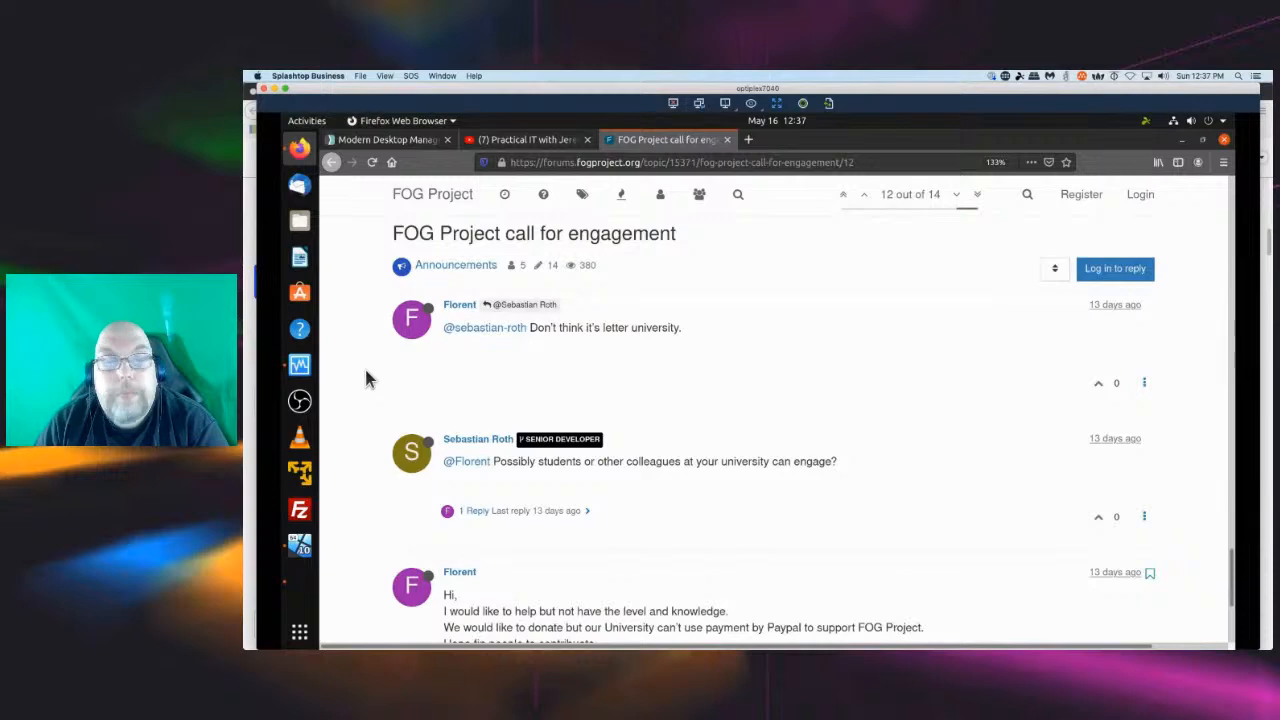
{"action": "key", "text": "Home"}
{"action": "scroll", "coordinate": [399, 369], "scroll_direction": "down", "scroll_amount": 5}
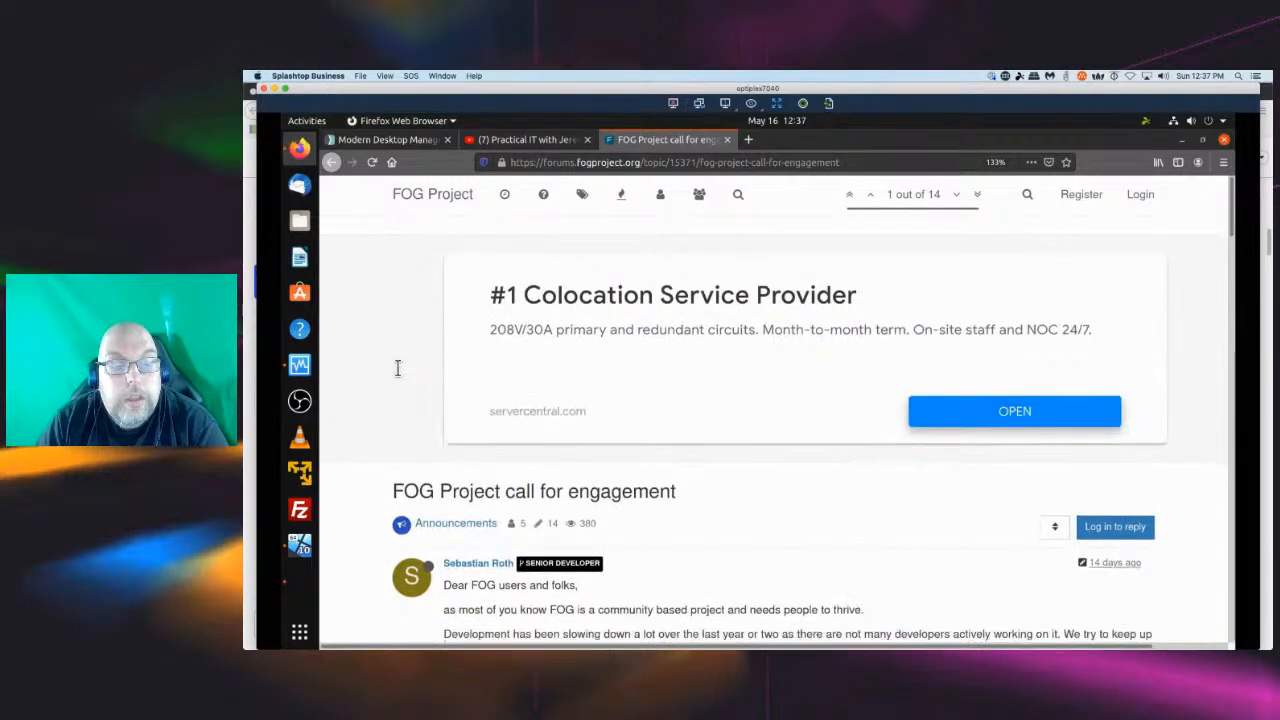
{"action": "scroll", "coordinate": [401, 395], "scroll_direction": "down", "scroll_amount": 3}
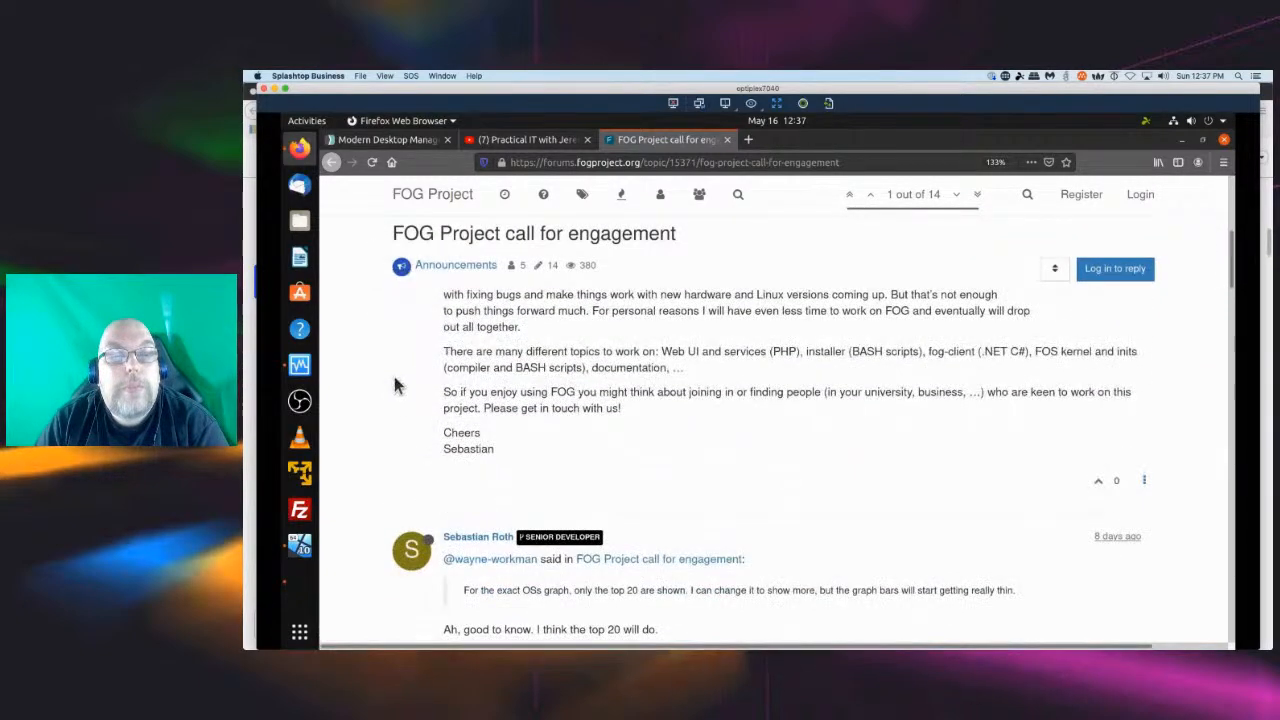
{"action": "scroll", "coordinate": [401, 398], "scroll_direction": "up", "scroll_amount": 3}
{"action": "scroll", "coordinate": [395, 386], "scroll_direction": "down", "scroll_amount": 1}
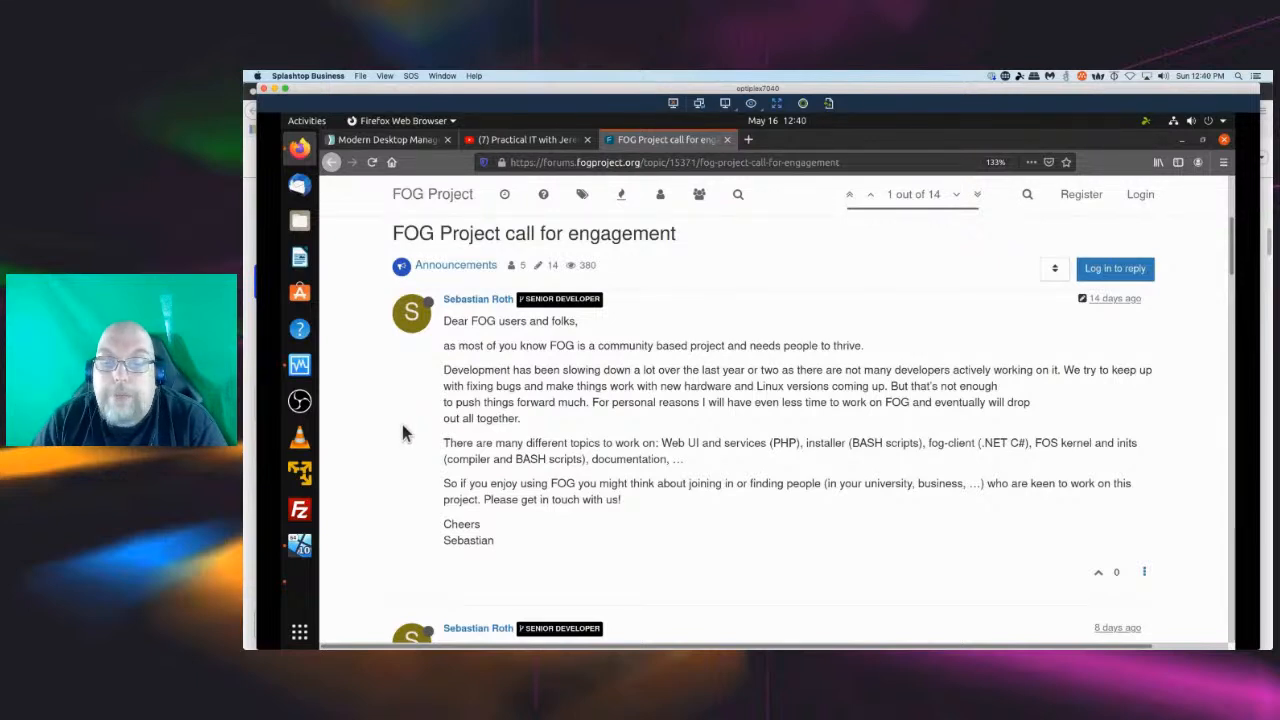
{"action": "scroll", "coordinate": [403, 432], "scroll_direction": "down", "scroll_amount": 3}
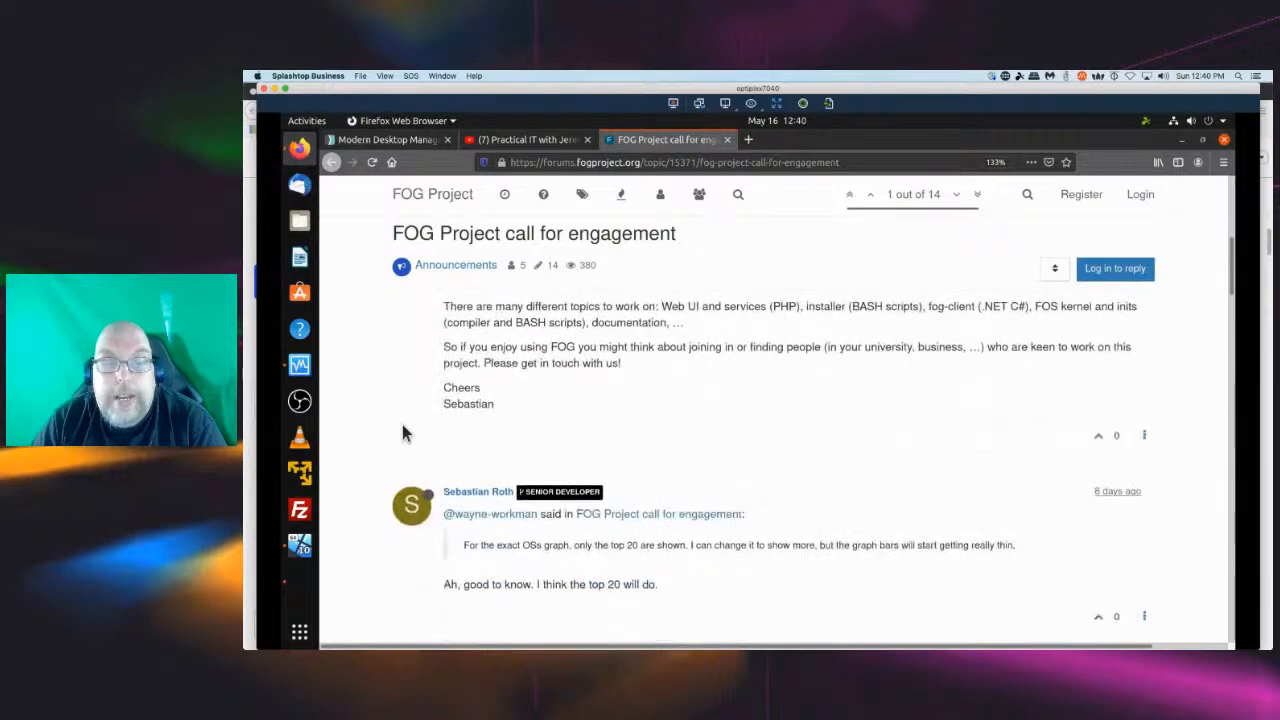
{"action": "scroll", "coordinate": [403, 432], "scroll_direction": "up", "scroll_amount": 3}
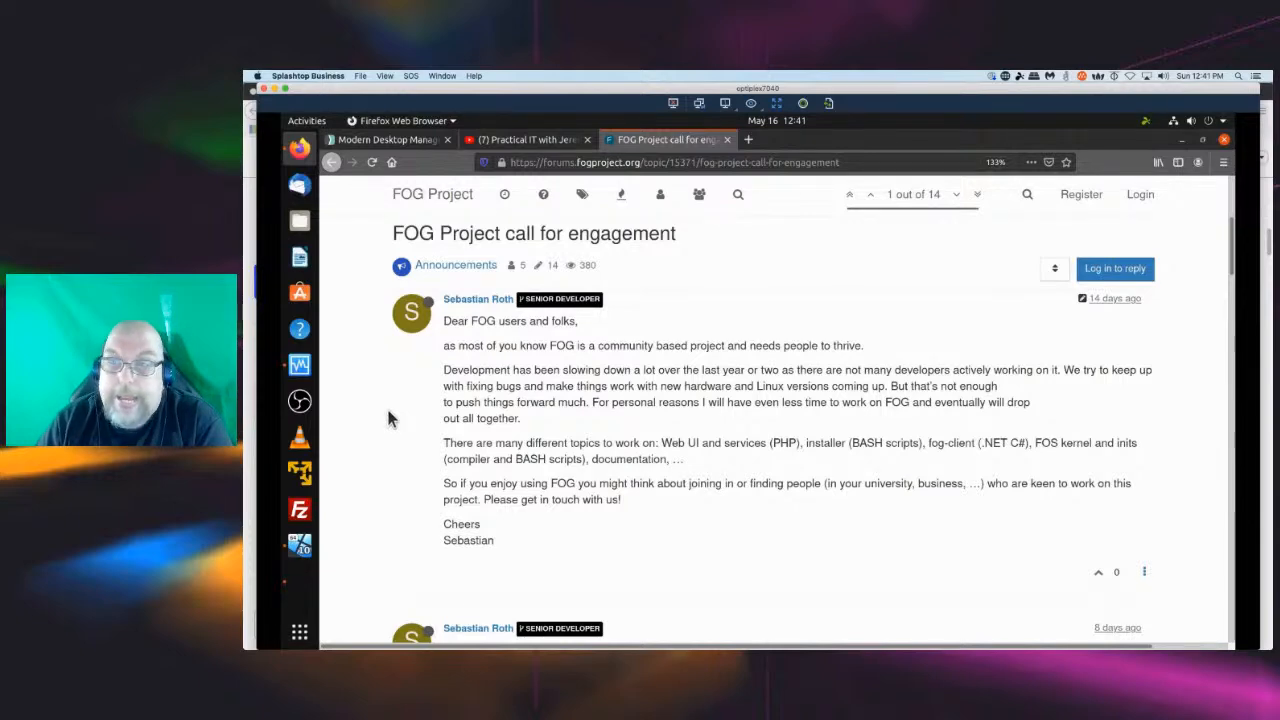
{"action": "scroll", "coordinate": [391, 419], "scroll_direction": "down", "scroll_amount": 20}
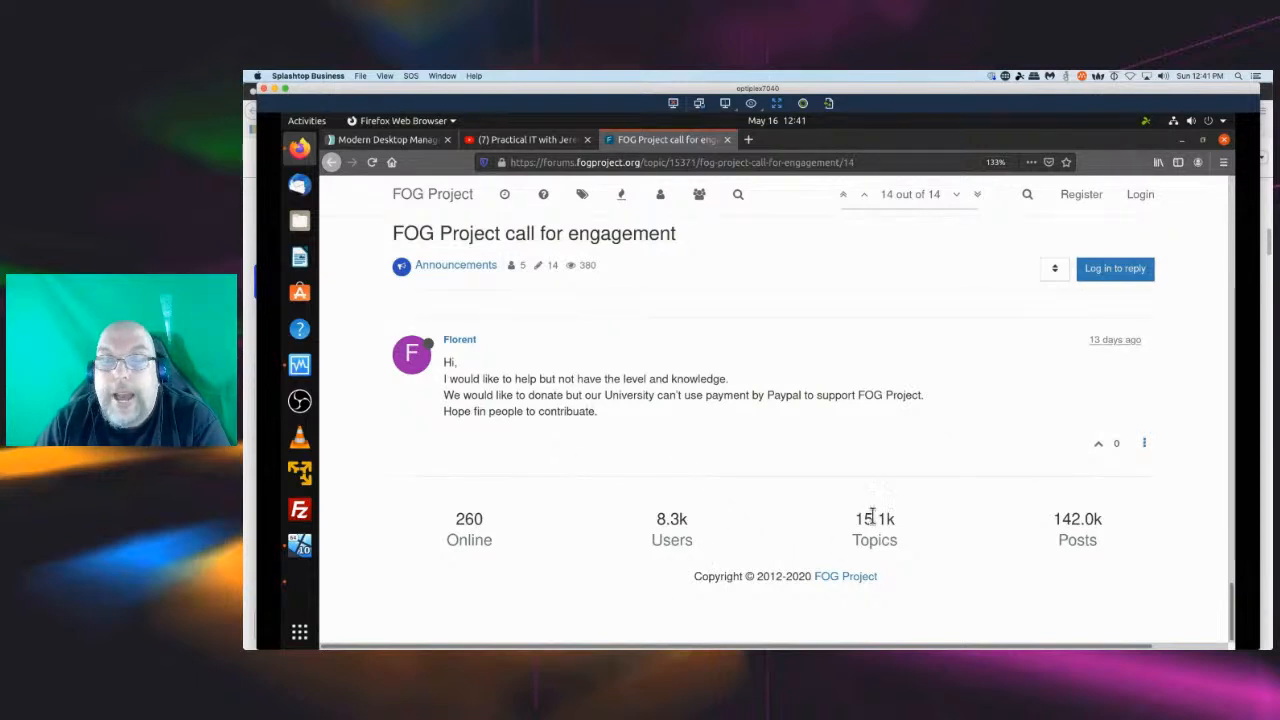
{"action": "scroll", "coordinate": [745, 468], "scroll_direction": "up", "scroll_amount": 3}
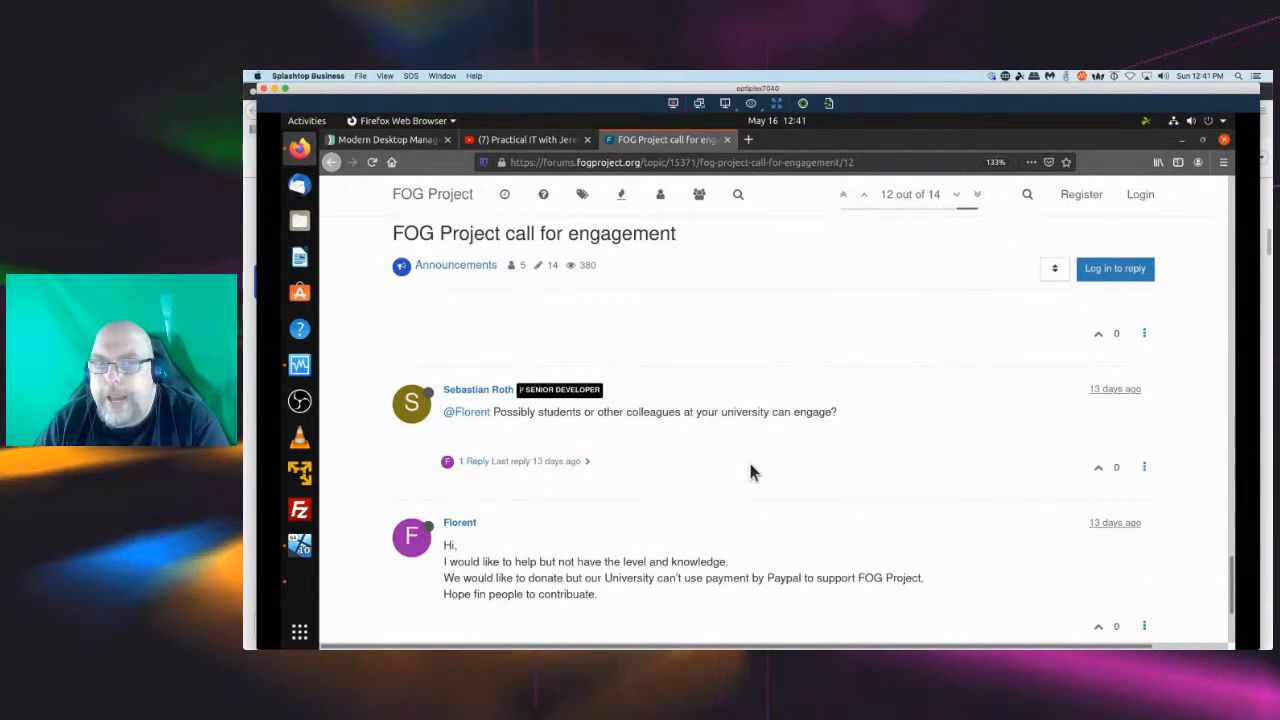
{"action": "key", "text": "Home"}
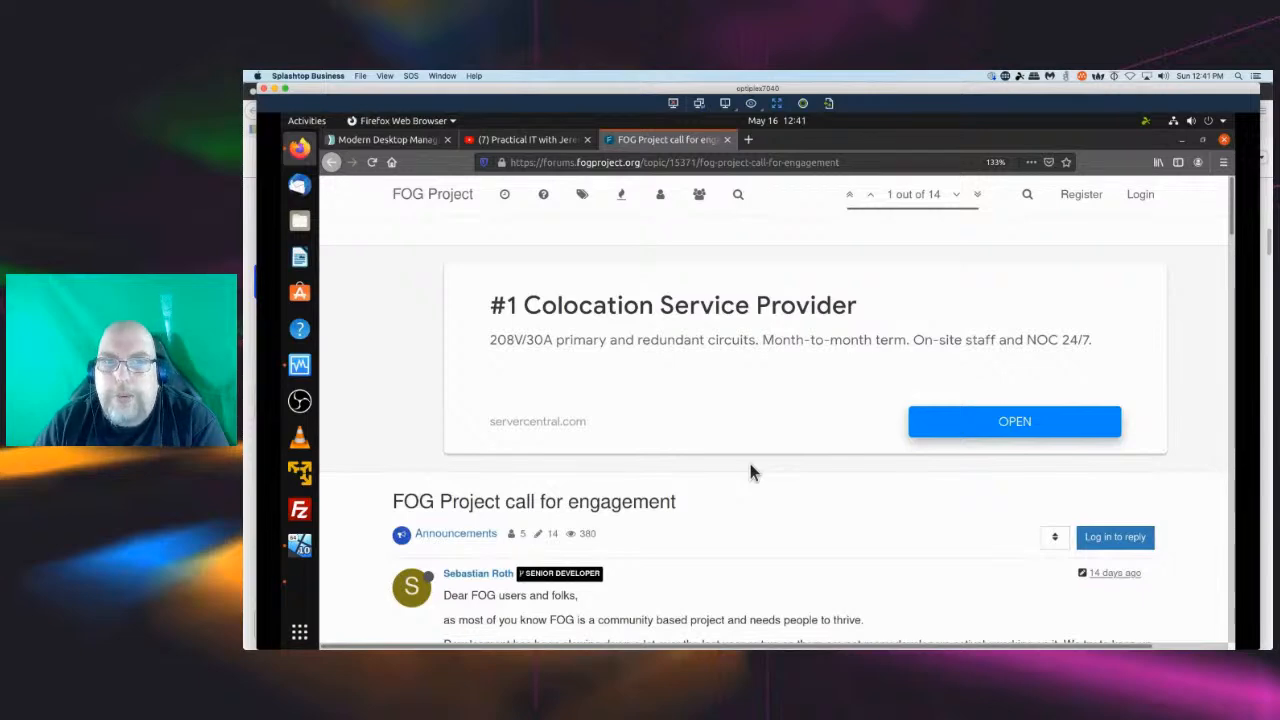
Switch to the YouTube channel tab and sort the channel's videos by date added (oldest).
{"action": "left_click", "coordinate": [519, 138]}
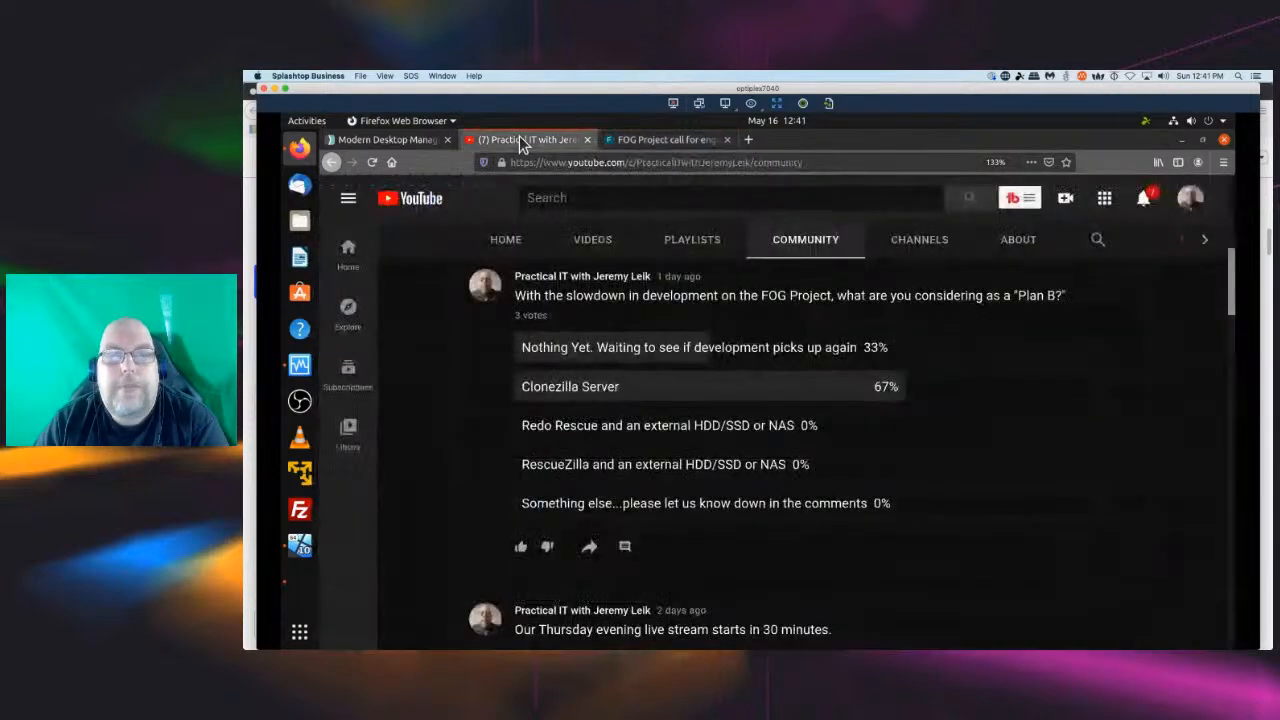
{"action": "left_click", "coordinate": [593, 242]}
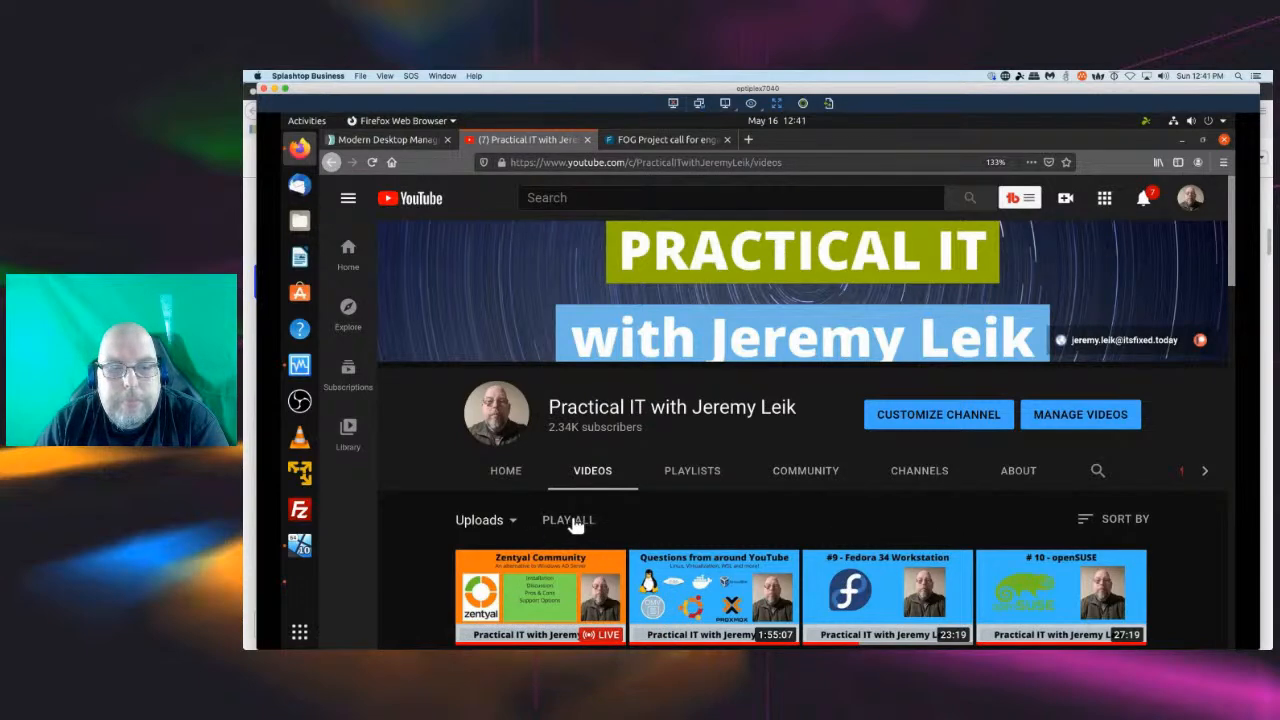
{"action": "left_click", "coordinate": [1128, 527]}
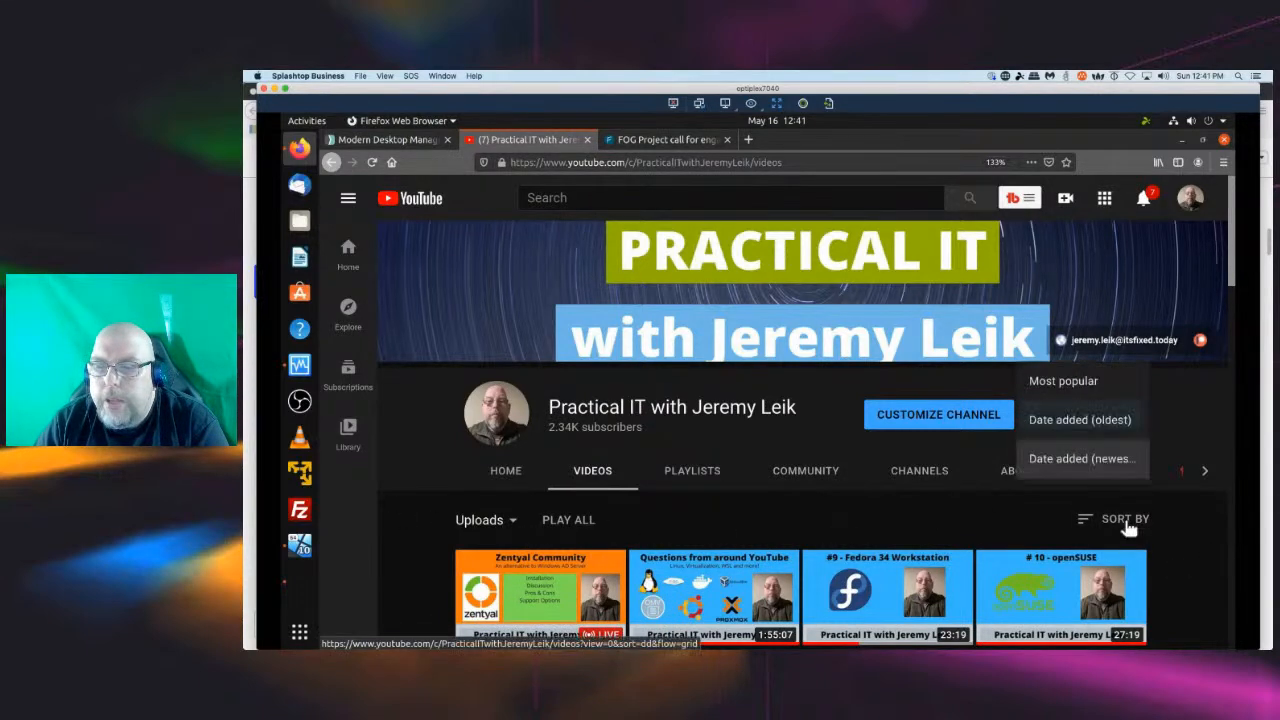
{"action": "left_click", "coordinate": [1089, 427]}
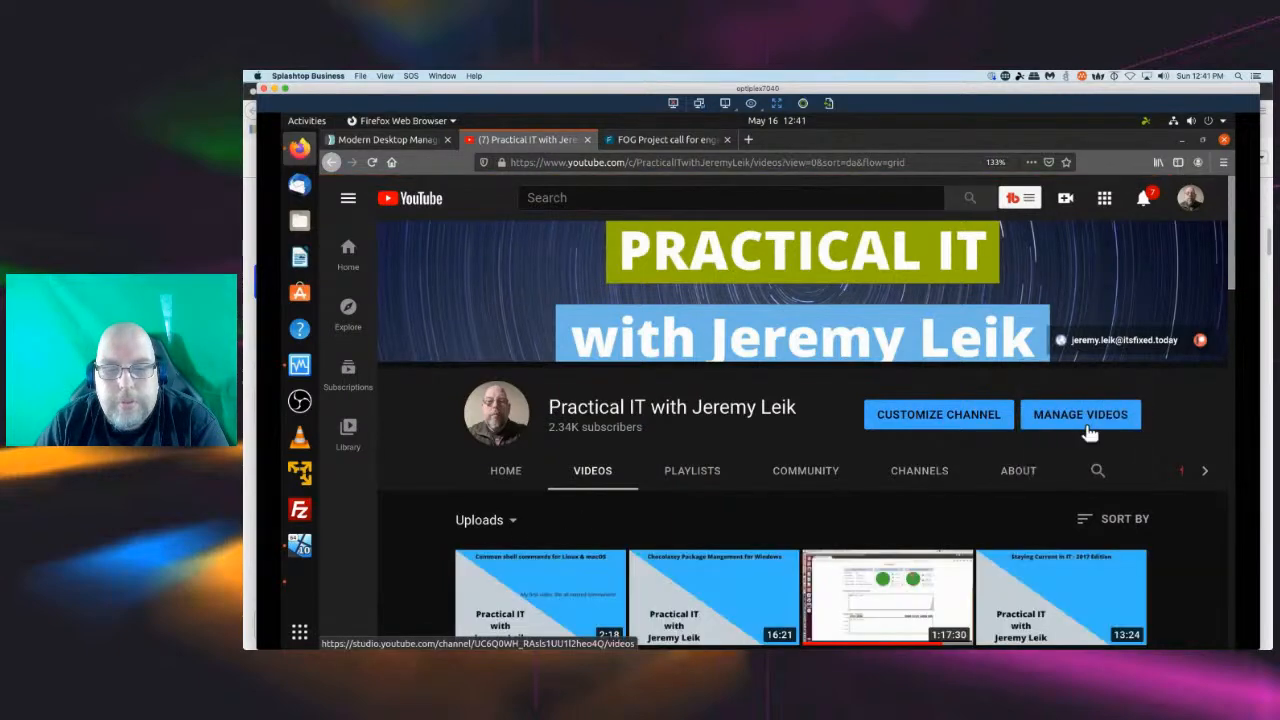
{"action": "scroll", "coordinate": [1100, 416], "scroll_direction": "down", "scroll_amount": 3}
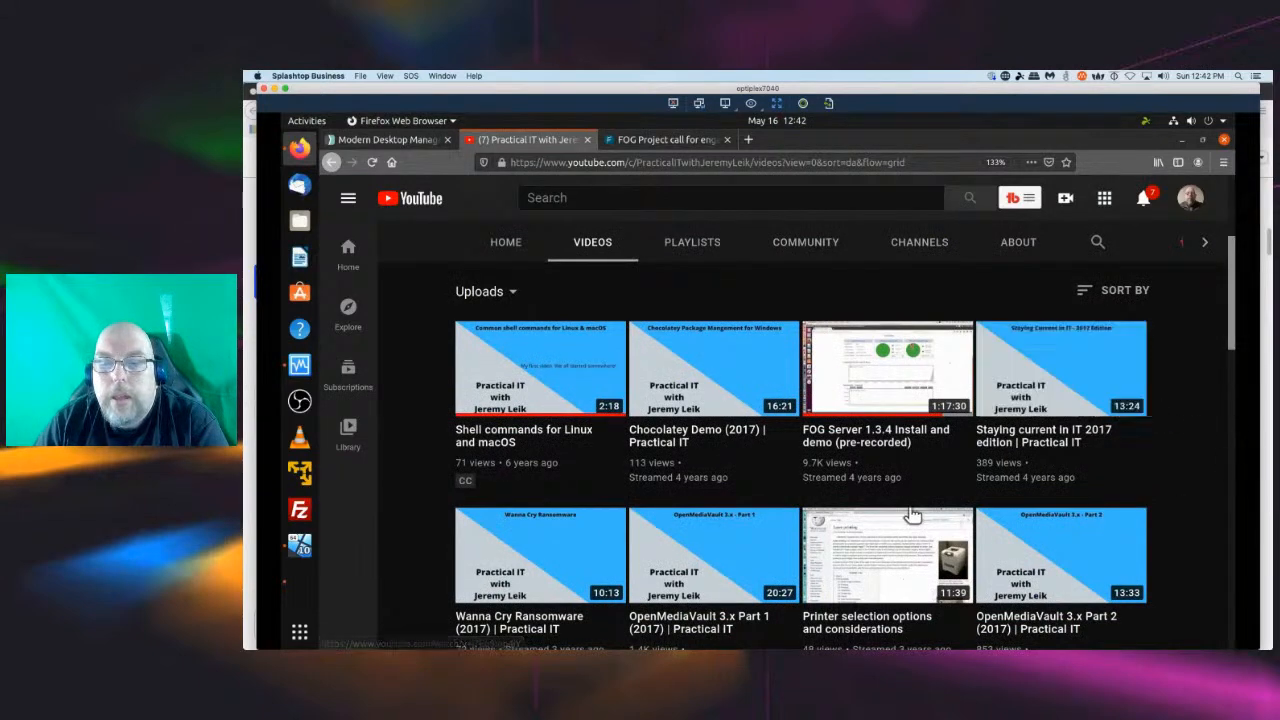
{"action": "mouse_move", "coordinate": [900, 465]}
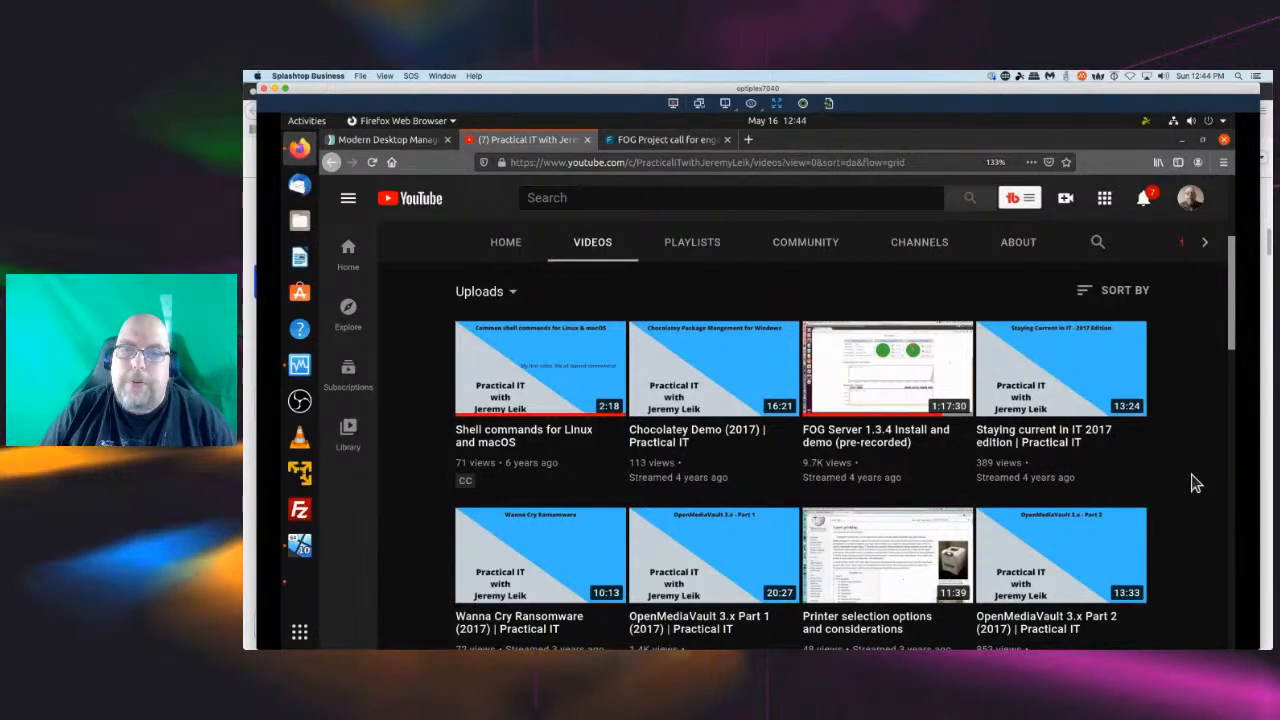
Open the channel's Community page and copy its web address.
{"action": "left_click", "coordinate": [797, 245]}
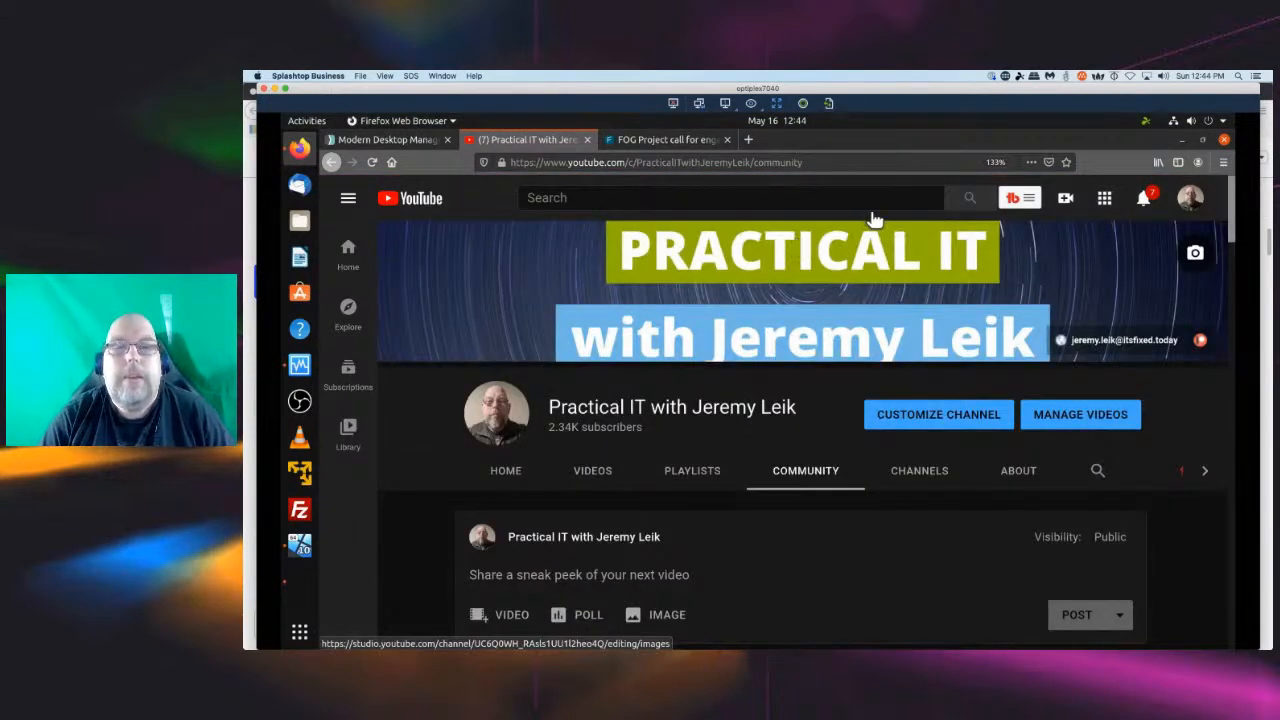
{"action": "left_click", "coordinate": [825, 161]}
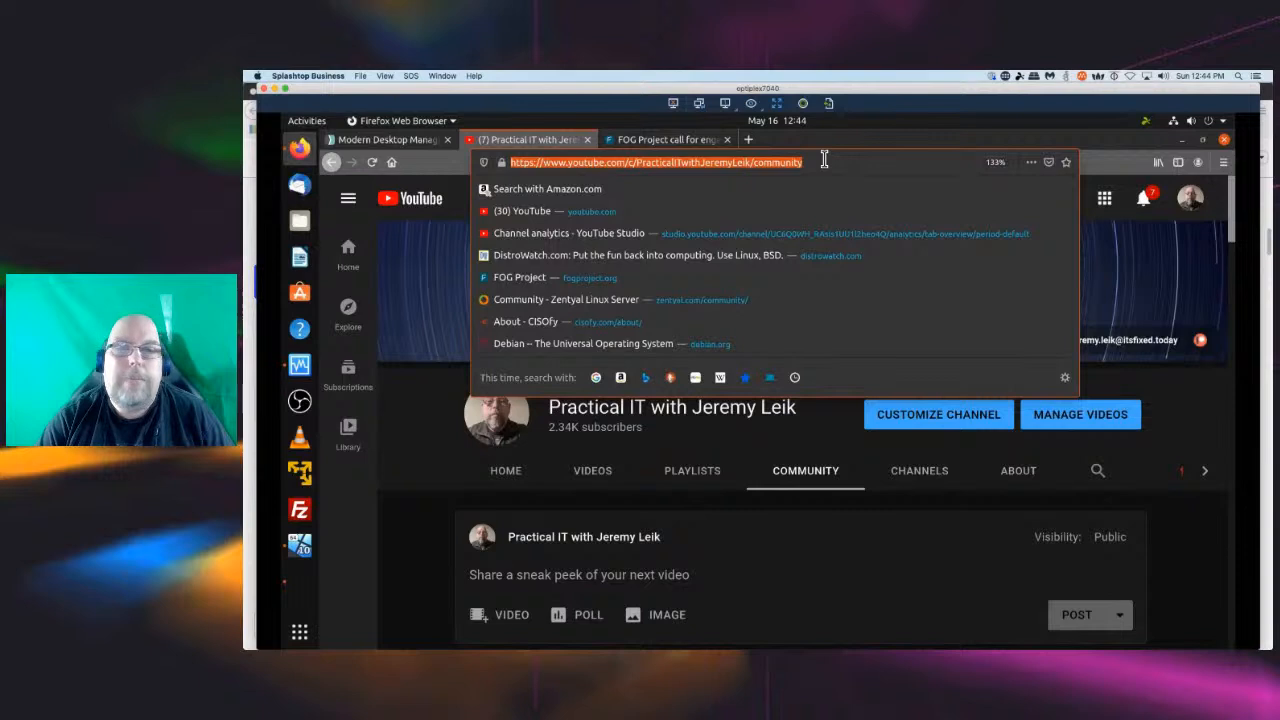
{"action": "right_click", "coordinate": [757, 163]}
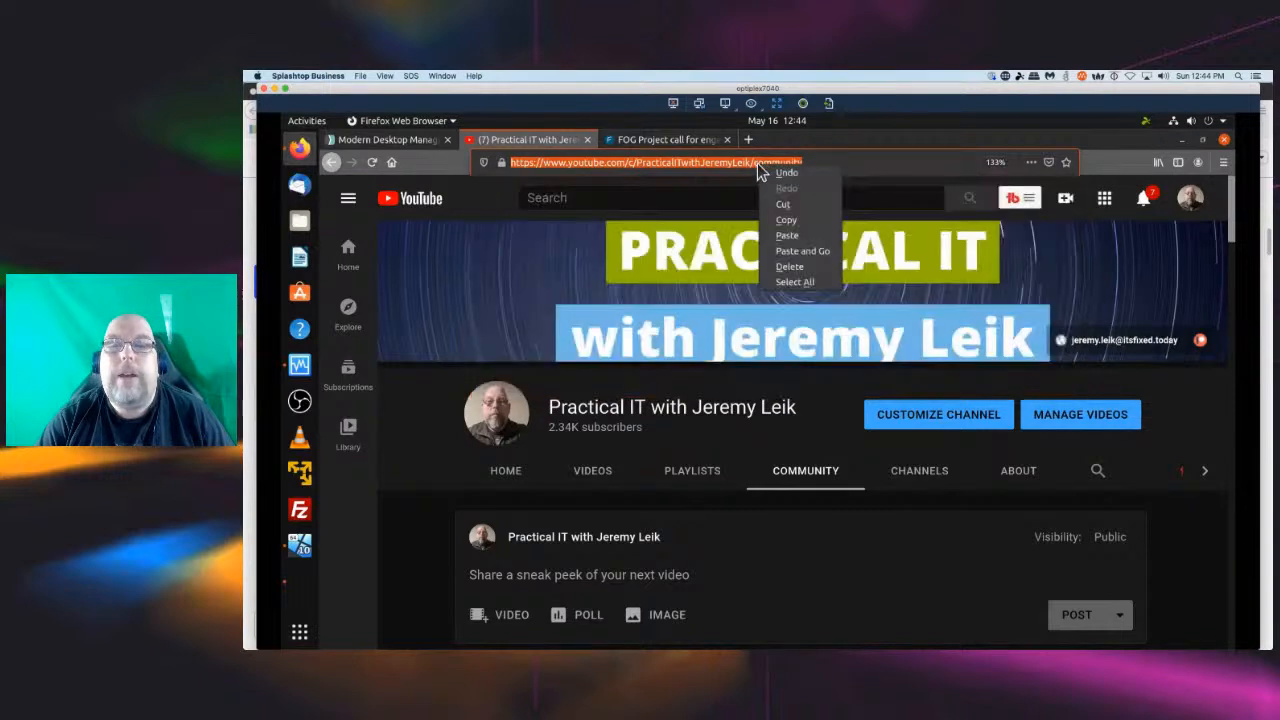
{"action": "left_click", "coordinate": [796, 218]}
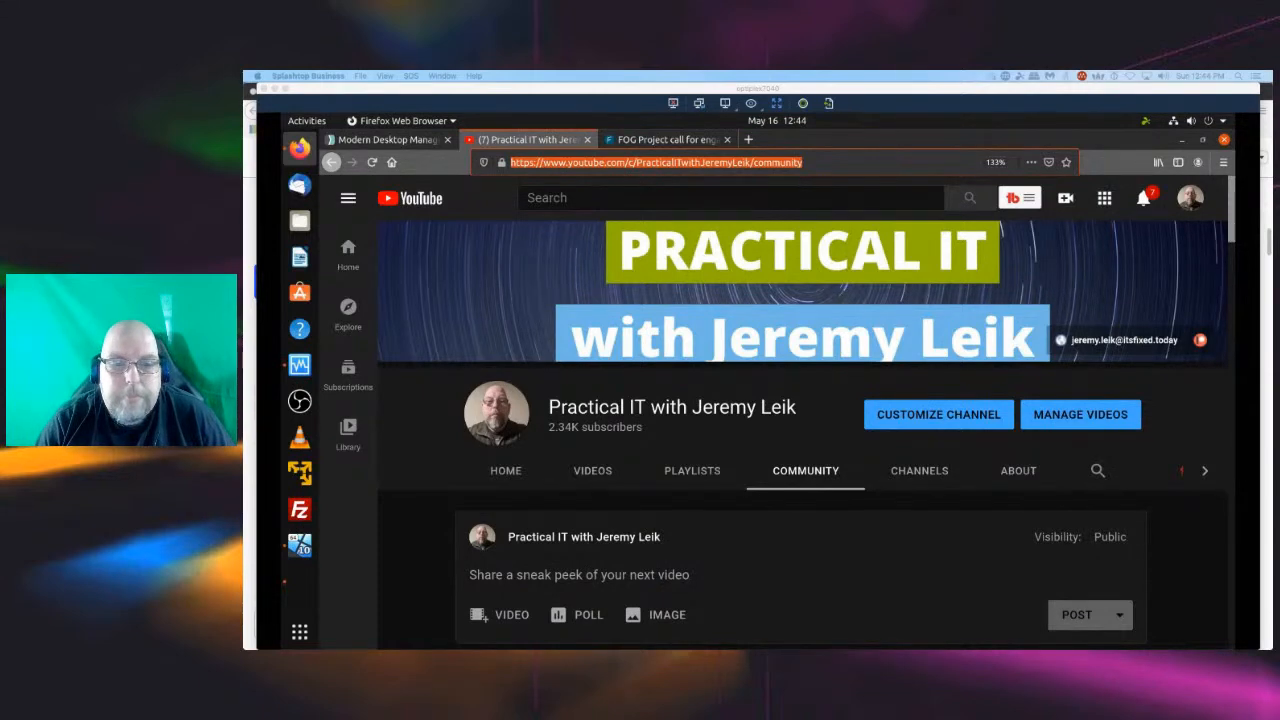
Reload the Community page and scroll down to review the FOG Project 'Plan B' poll results.
{"action": "scroll", "coordinate": [560, 460], "scroll_direction": "down", "scroll_amount": 3}
{"action": "scroll", "coordinate": [476, 449], "scroll_direction": "down", "scroll_amount": 6}
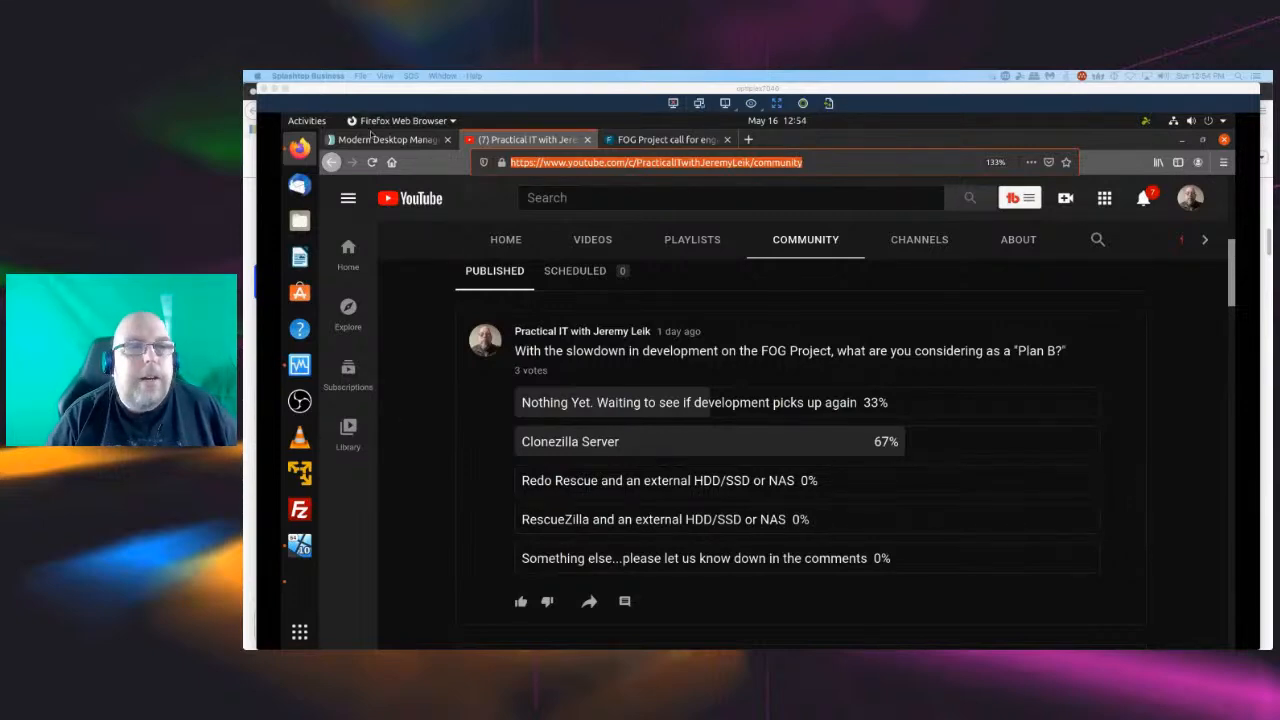
{"action": "left_click", "coordinate": [373, 164]}
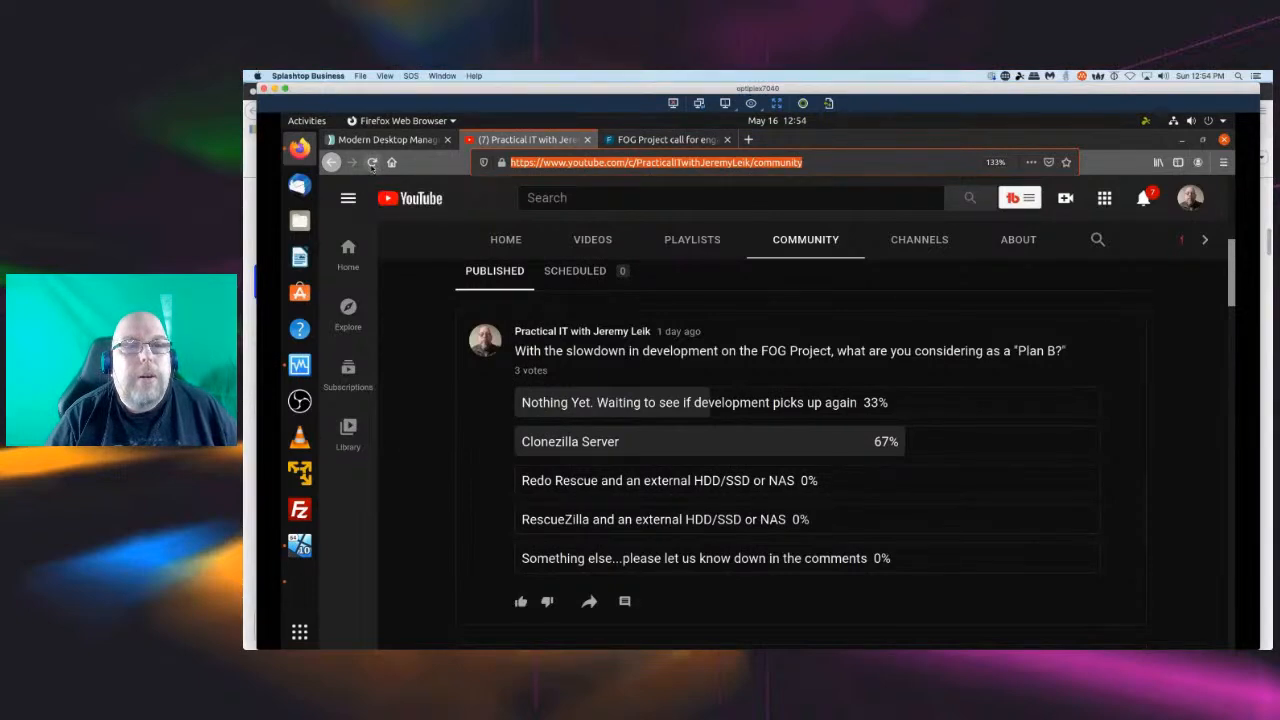
{"action": "left_click", "coordinate": [373, 164]}
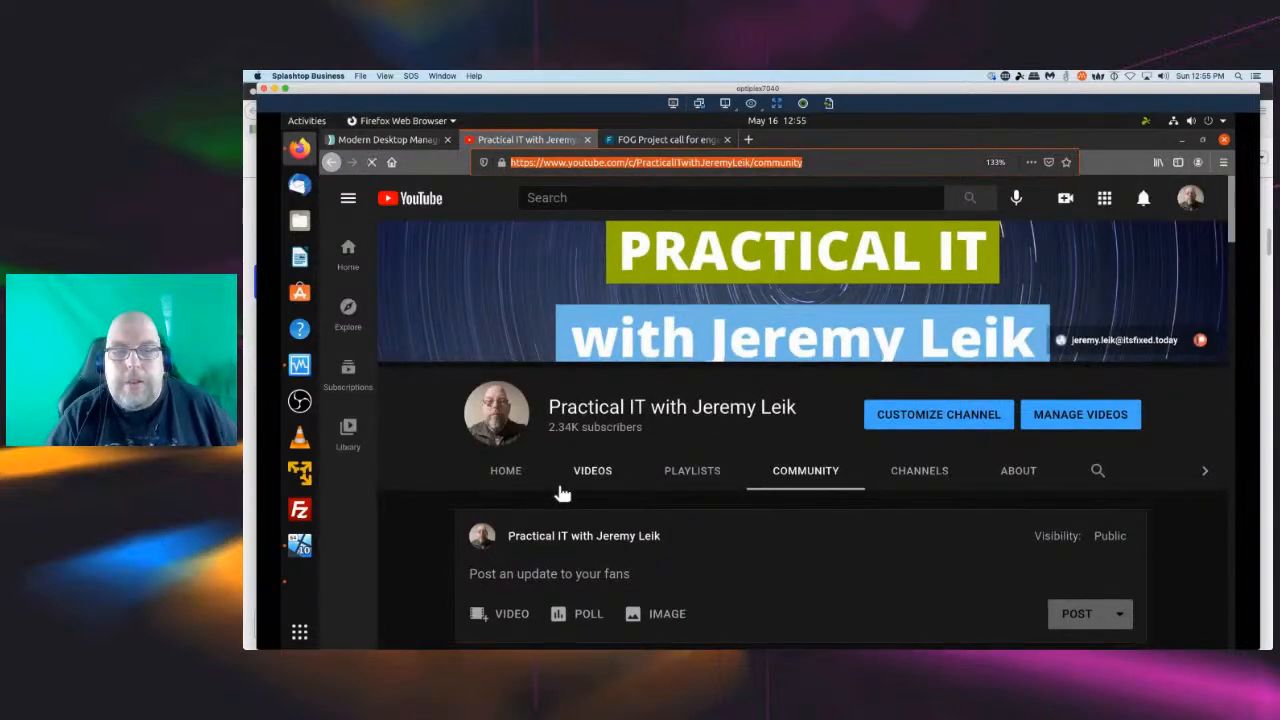
{"action": "scroll", "coordinate": [505, 475], "scroll_direction": "down", "scroll_amount": 3}
{"action": "scroll", "coordinate": [505, 472], "scroll_direction": "down", "scroll_amount": 3}
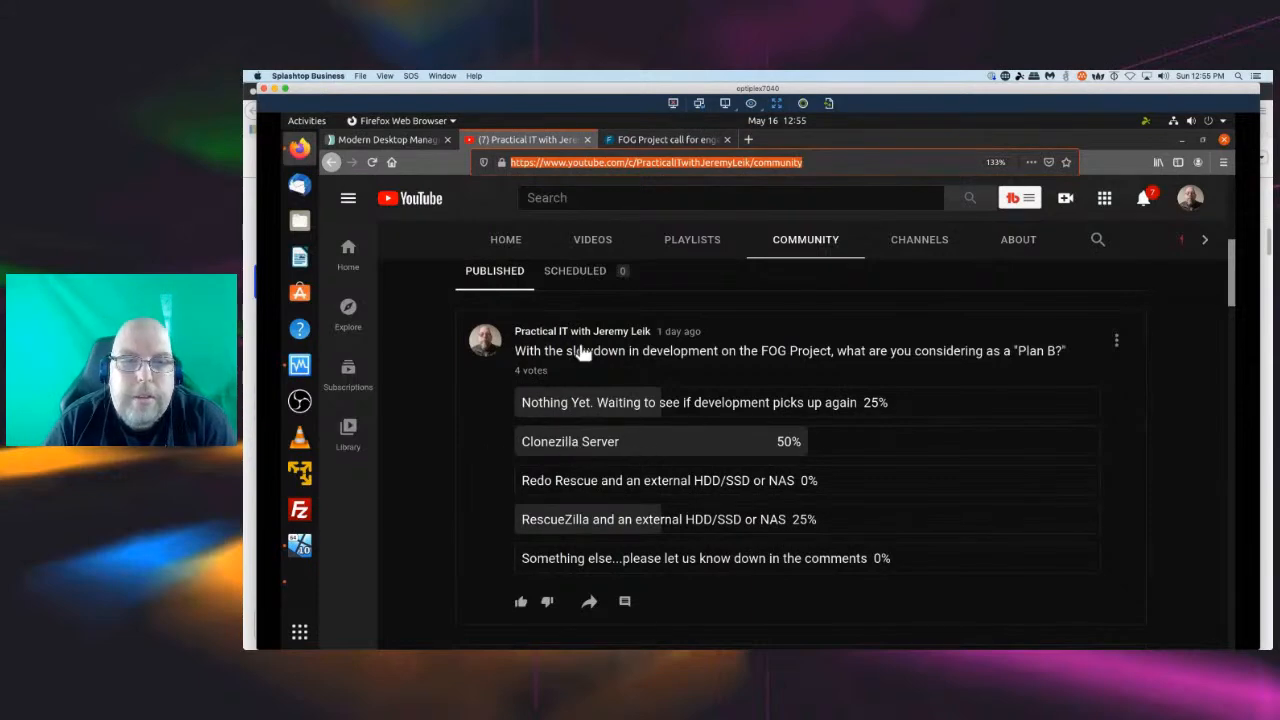
Open the channel's Home page and browse the current live stream and past live streams.
{"action": "left_click", "coordinate": [505, 250]}
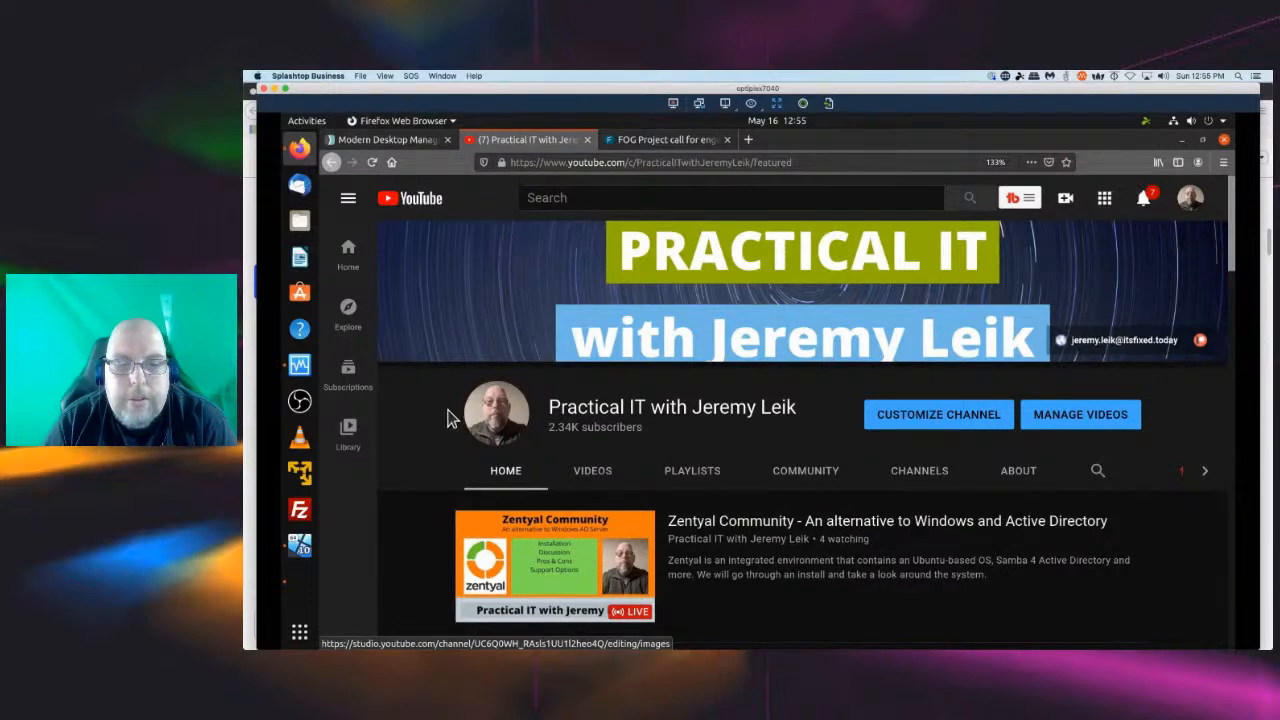
{"action": "scroll", "coordinate": [448, 416], "scroll_direction": "down", "scroll_amount": 3}
{"action": "scroll", "coordinate": [448, 425], "scroll_direction": "down", "scroll_amount": 1}
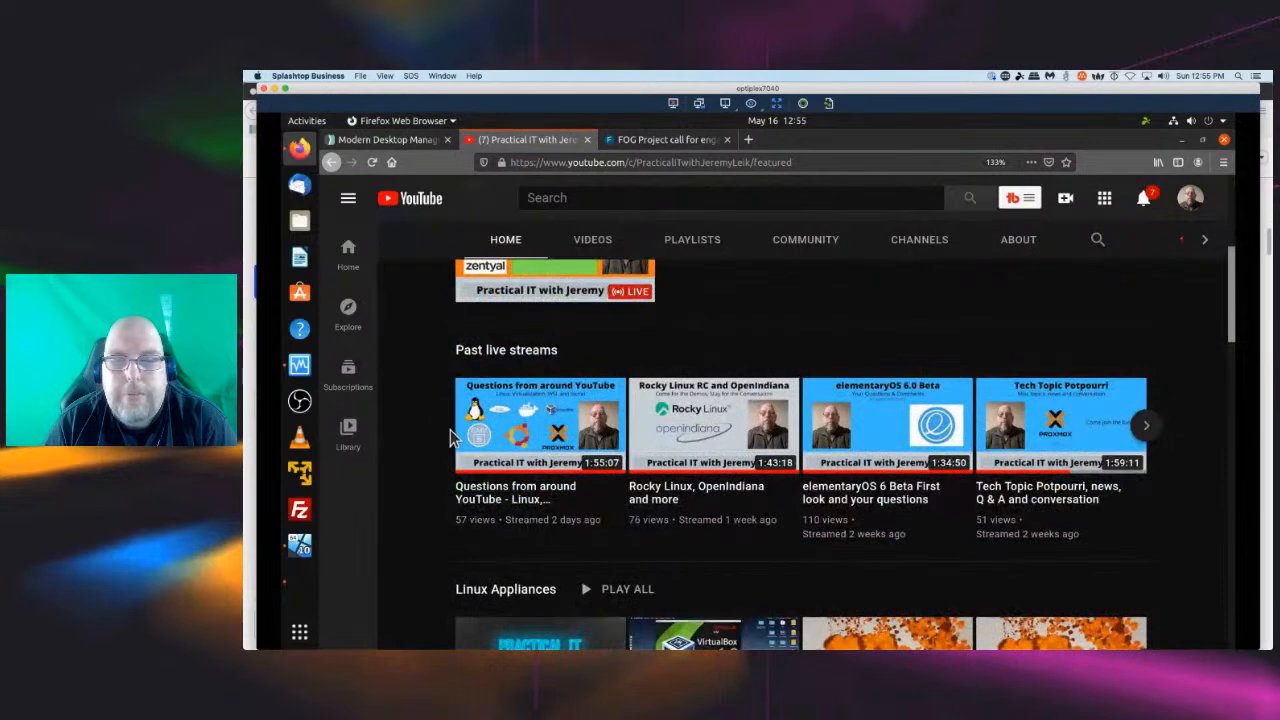
{"action": "scroll", "coordinate": [450, 434], "scroll_direction": "up", "scroll_amount": 4}
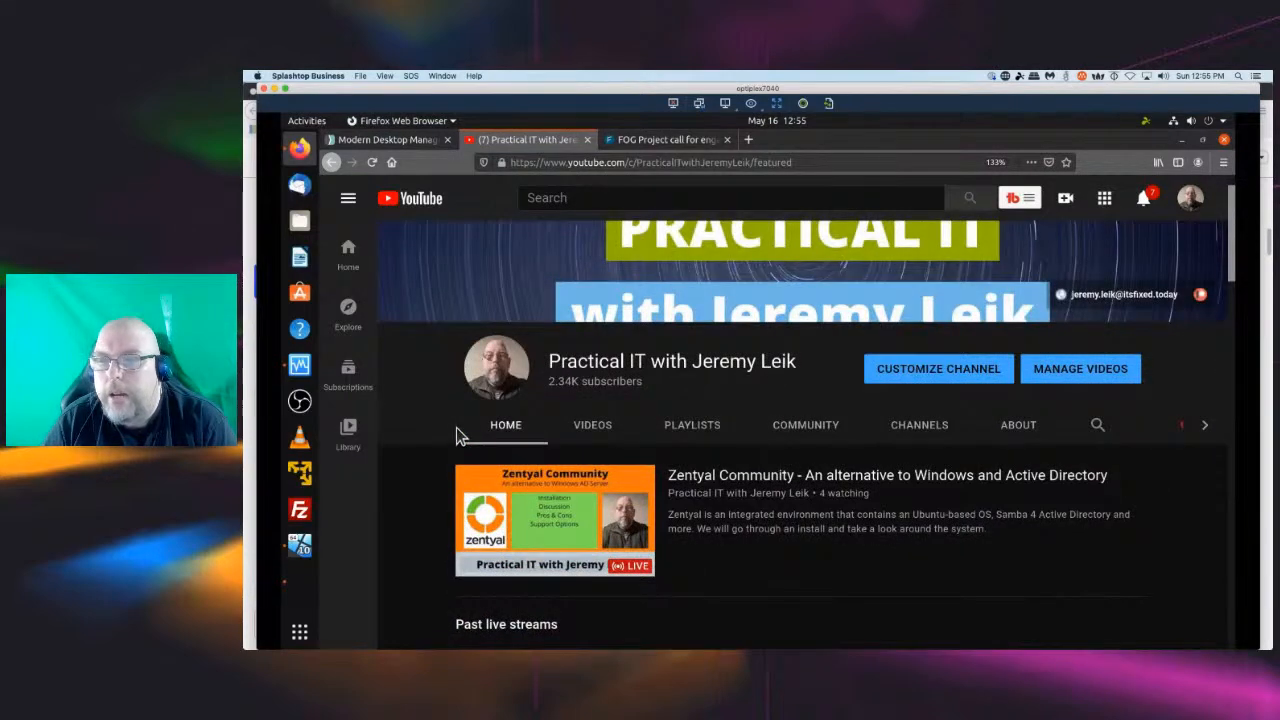